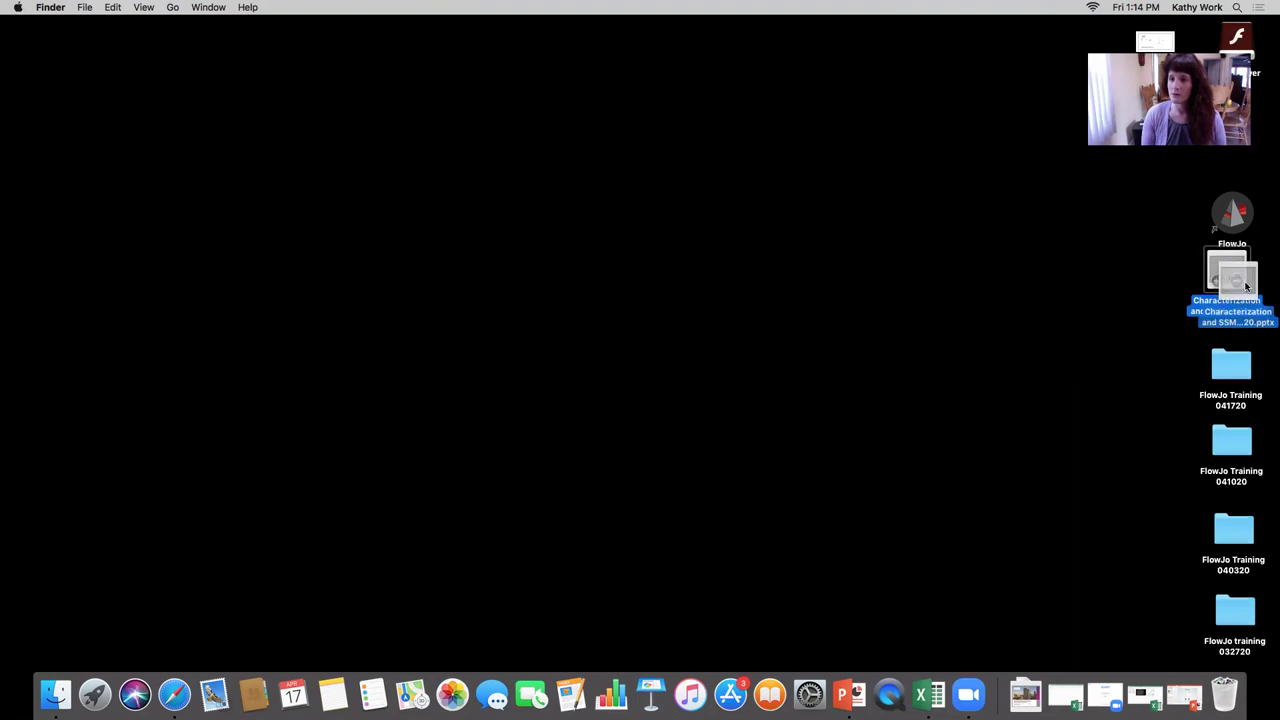
- Launch FlowJo and sign in to the FlowJo Portal by entering the account password
{"action": "double_click", "coordinate": [1234, 210]}
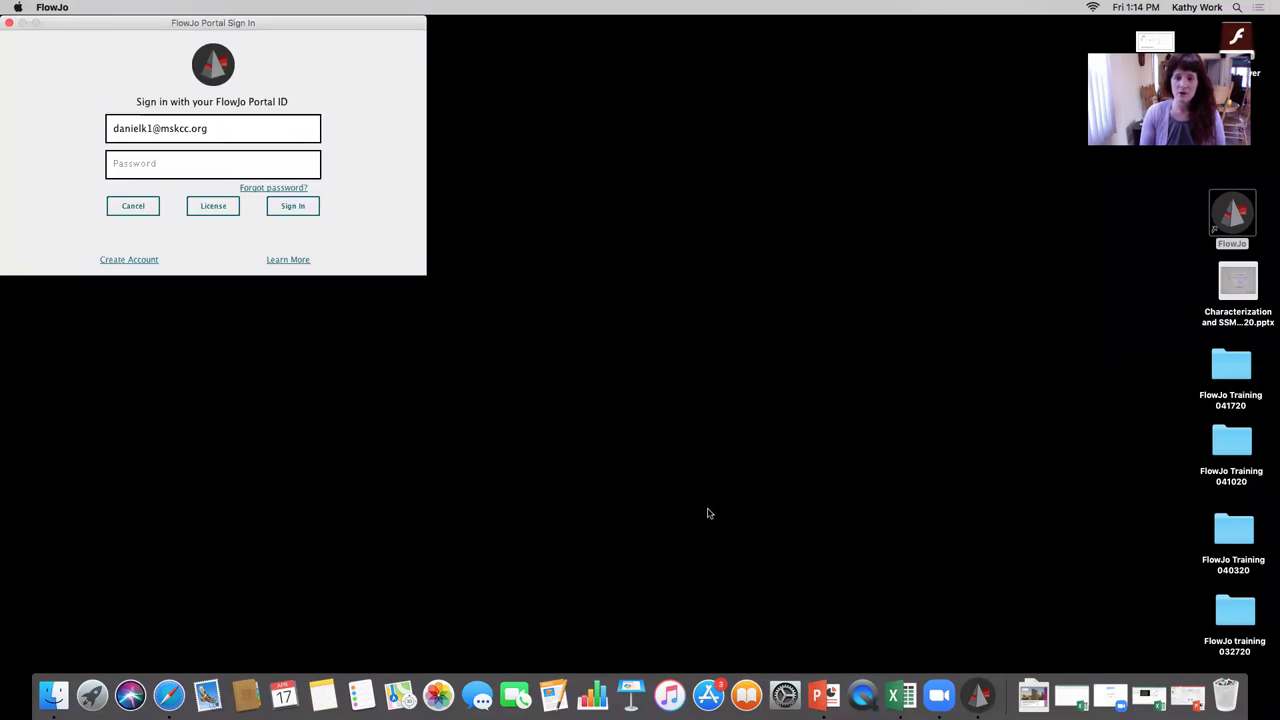
{"action": "left_click", "coordinate": [226, 167]}
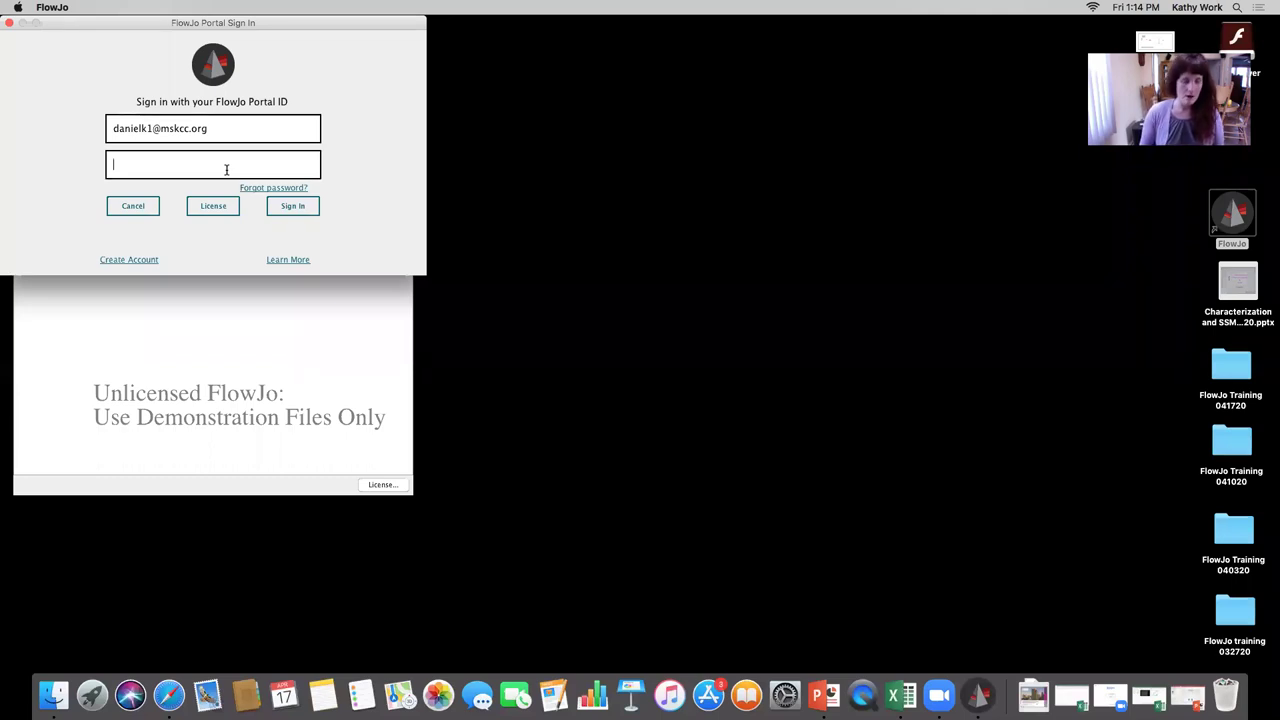
{"action": "type", "text": "••••••••"}
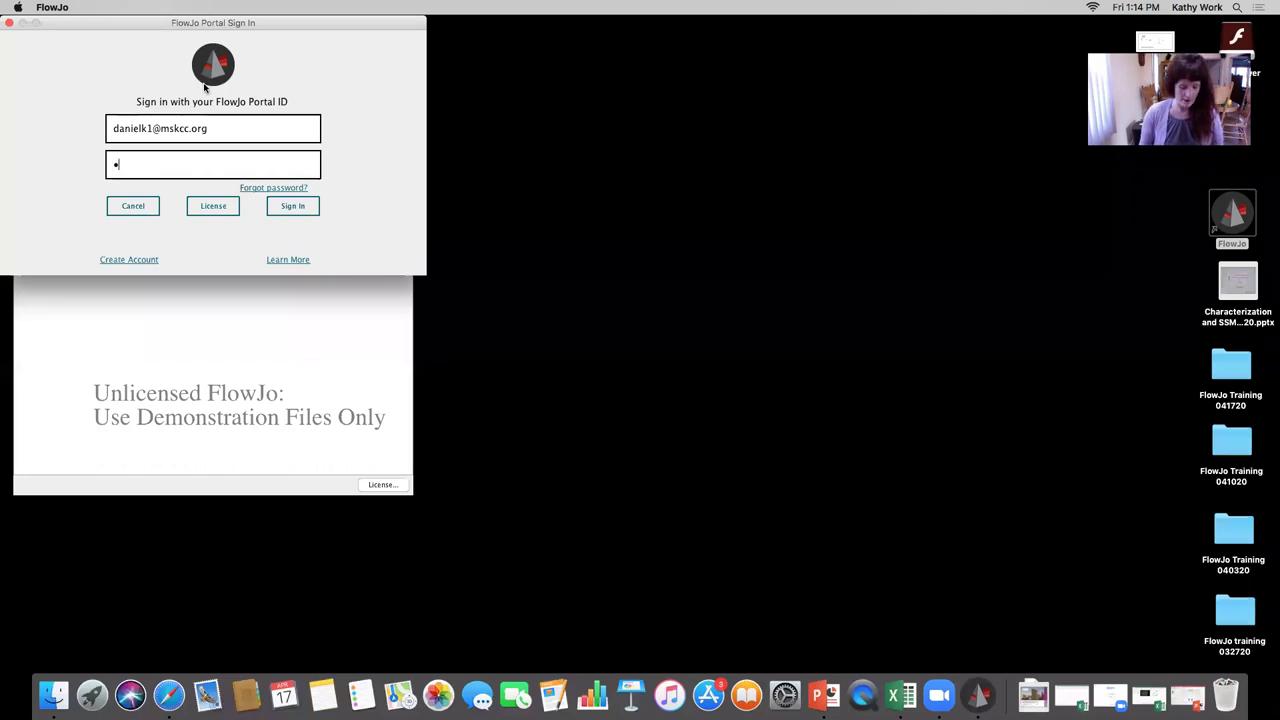
{"action": "type", "text": "••••••"}
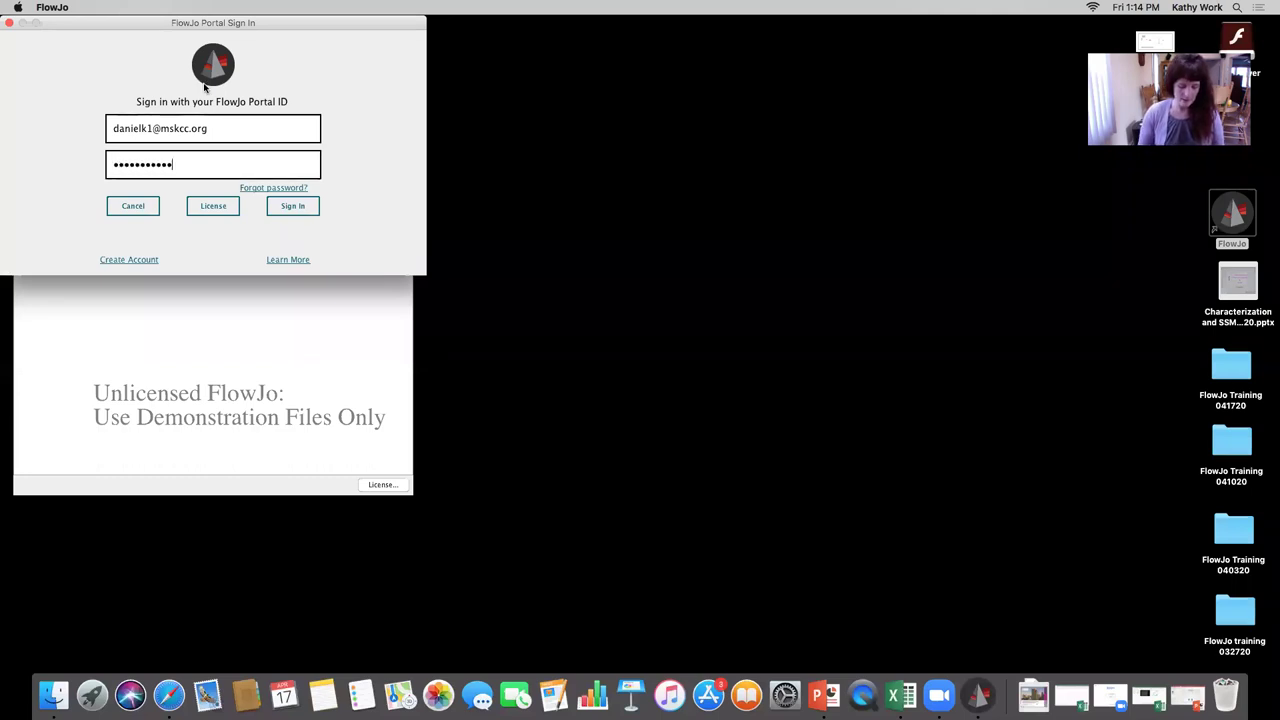
{"action": "key", "text": "Return"}
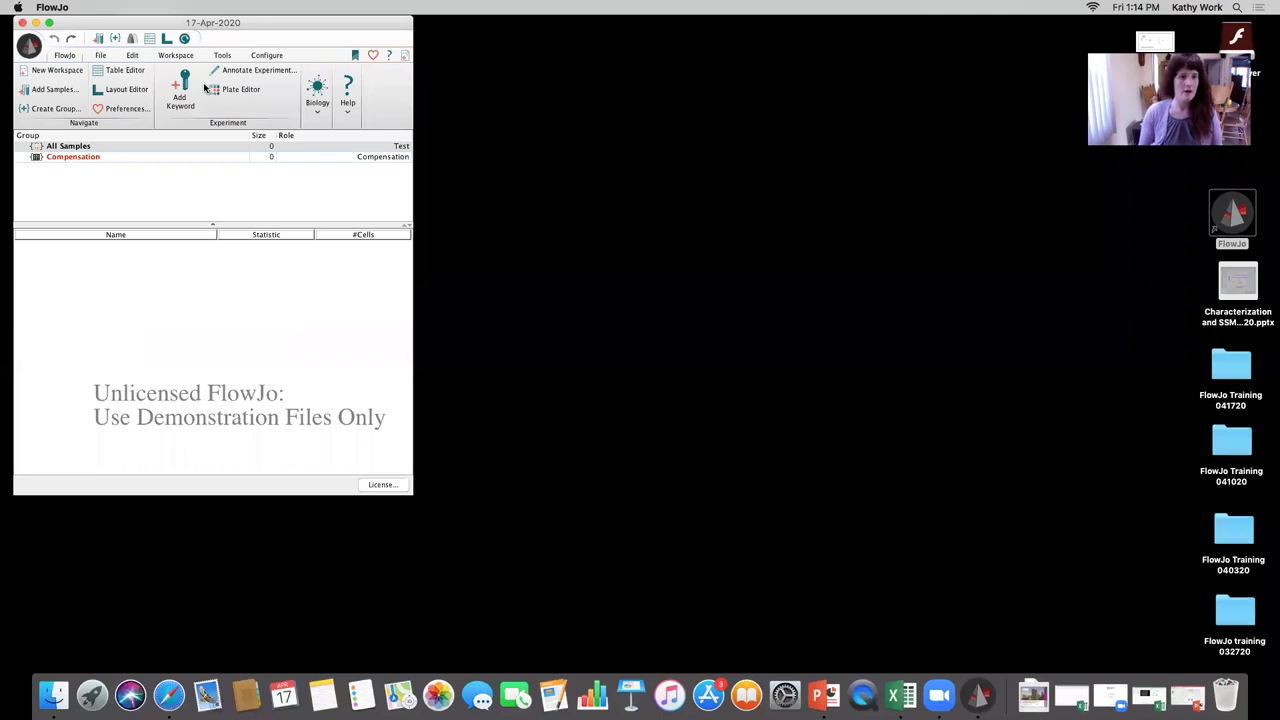
{"action": "left_click_drag", "start_coordinate": [242, 26], "coordinate": [232, 31]}
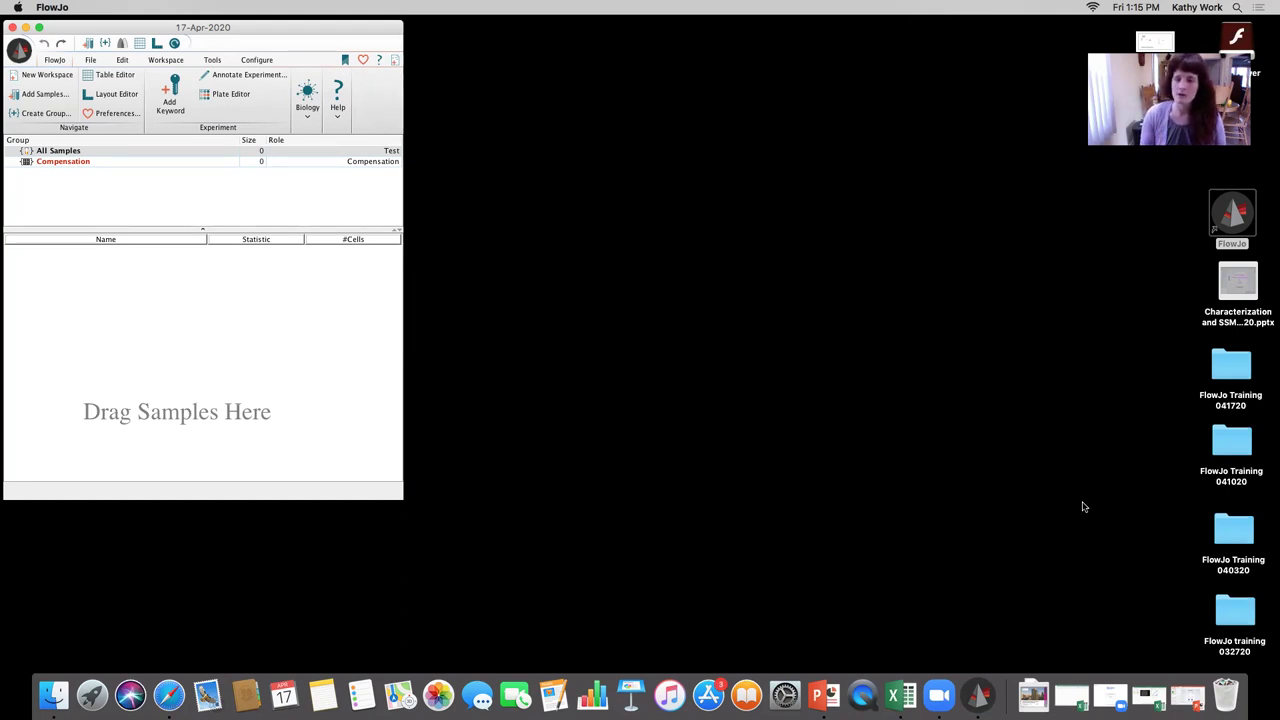
- Open the FCS folder inside FlowJo Training 041720 and add its QC Folder to the FlowJo workspace
{"action": "double_click", "coordinate": [1228, 372]}
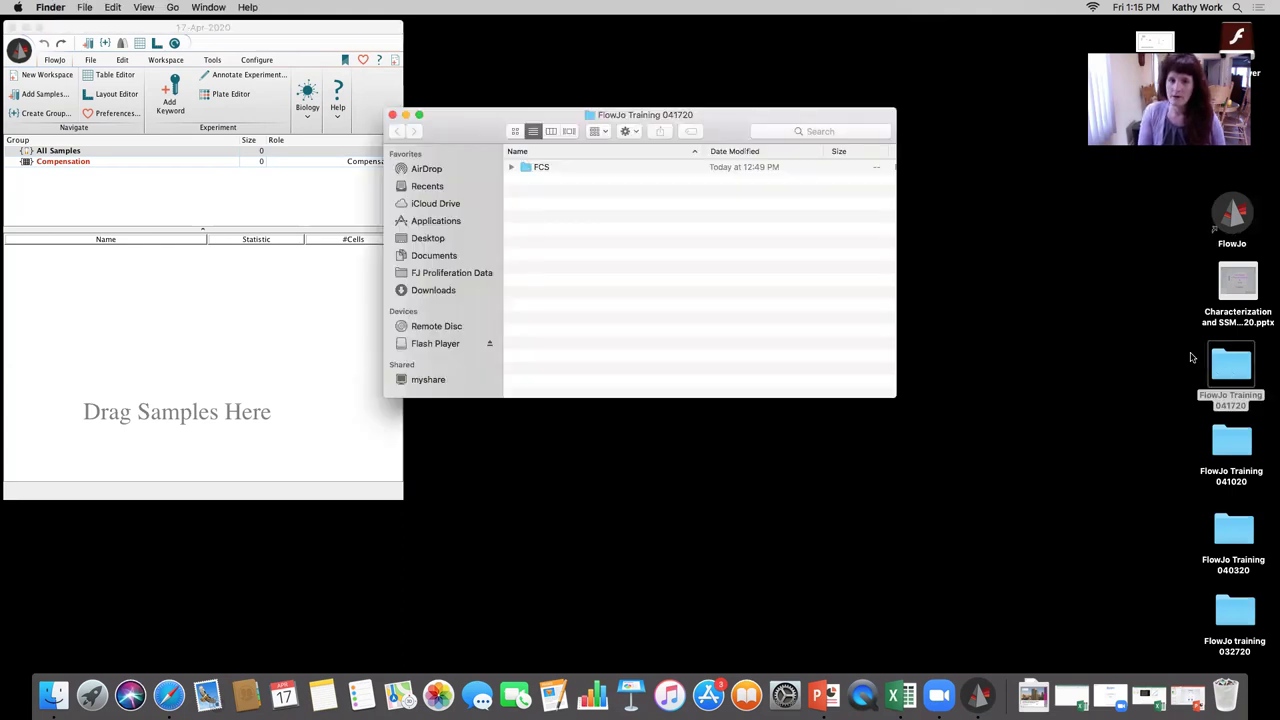
{"action": "double_click", "coordinate": [535, 167]}
{"action": "left_click_drag", "start_coordinate": [494, 124], "coordinate": [631, 172]}
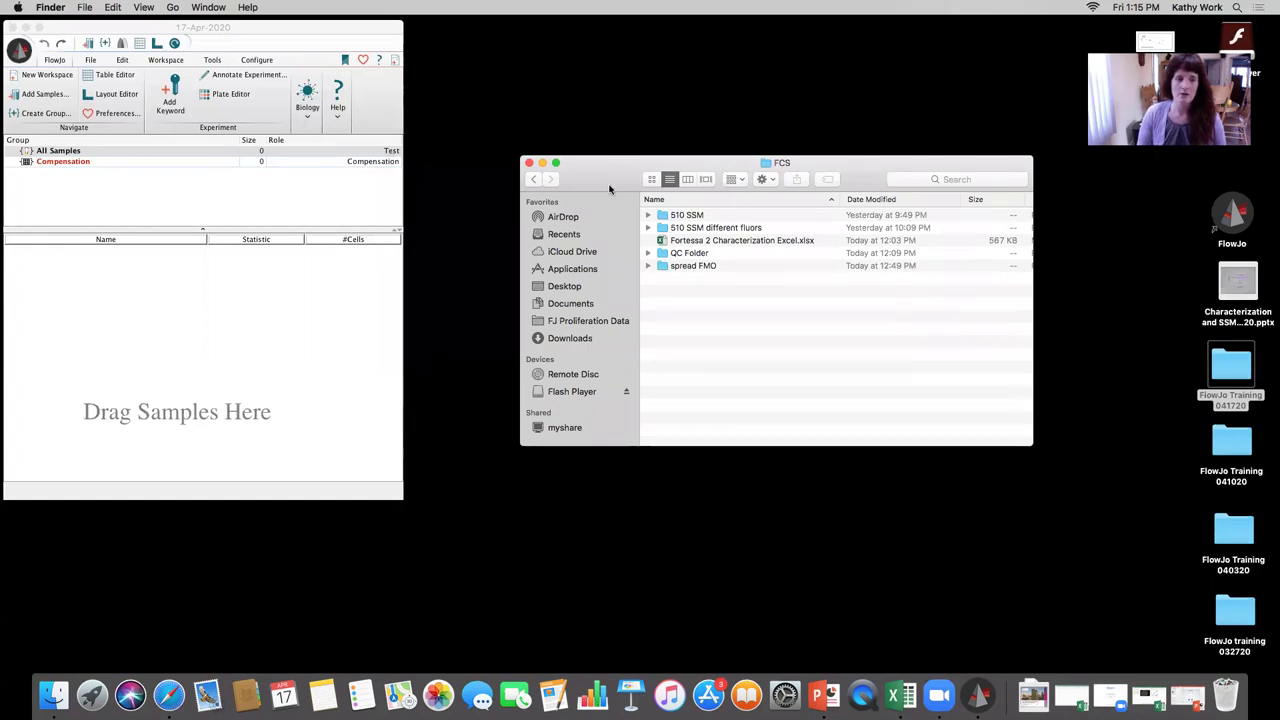
{"action": "left_click", "coordinate": [706, 256]}
{"action": "left_click_drag", "start_coordinate": [645, 255], "coordinate": [111, 156]}
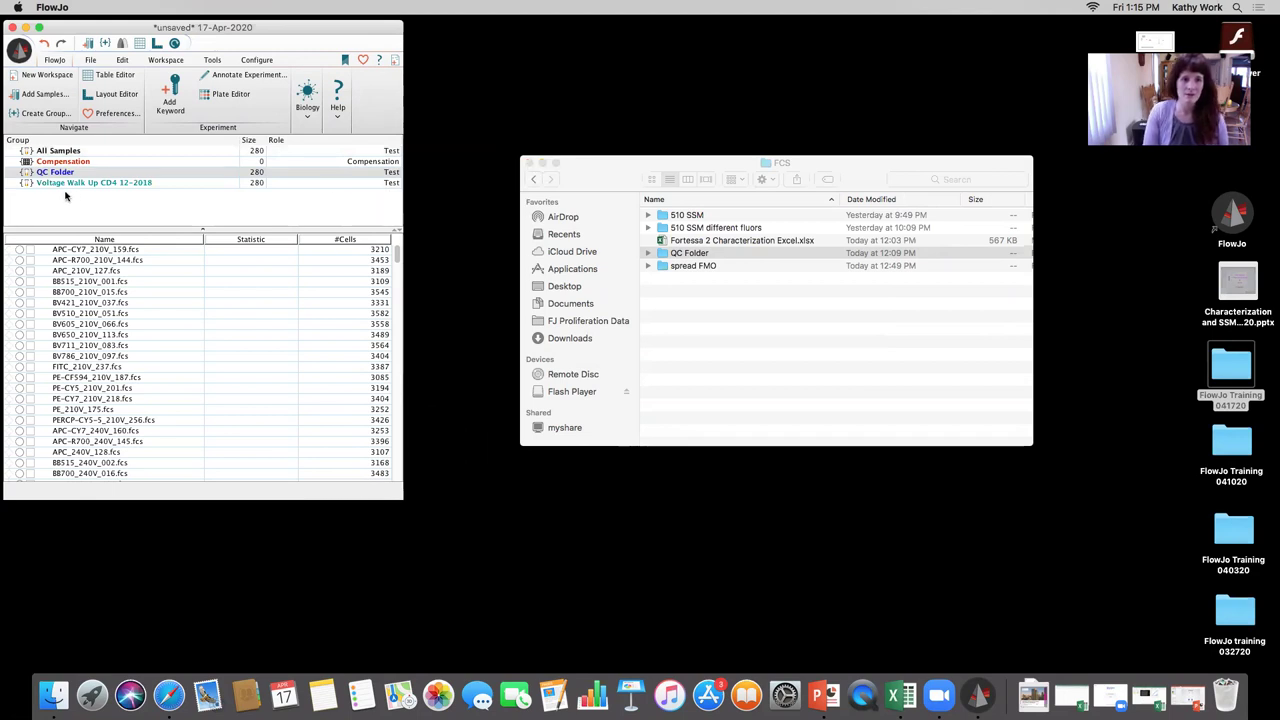
- Look through the FCS files in QC Folder's Voltage Walk Up CD4 12-2018 subfolder, then minimize the Finder window
{"action": "double_click", "coordinate": [680, 254]}
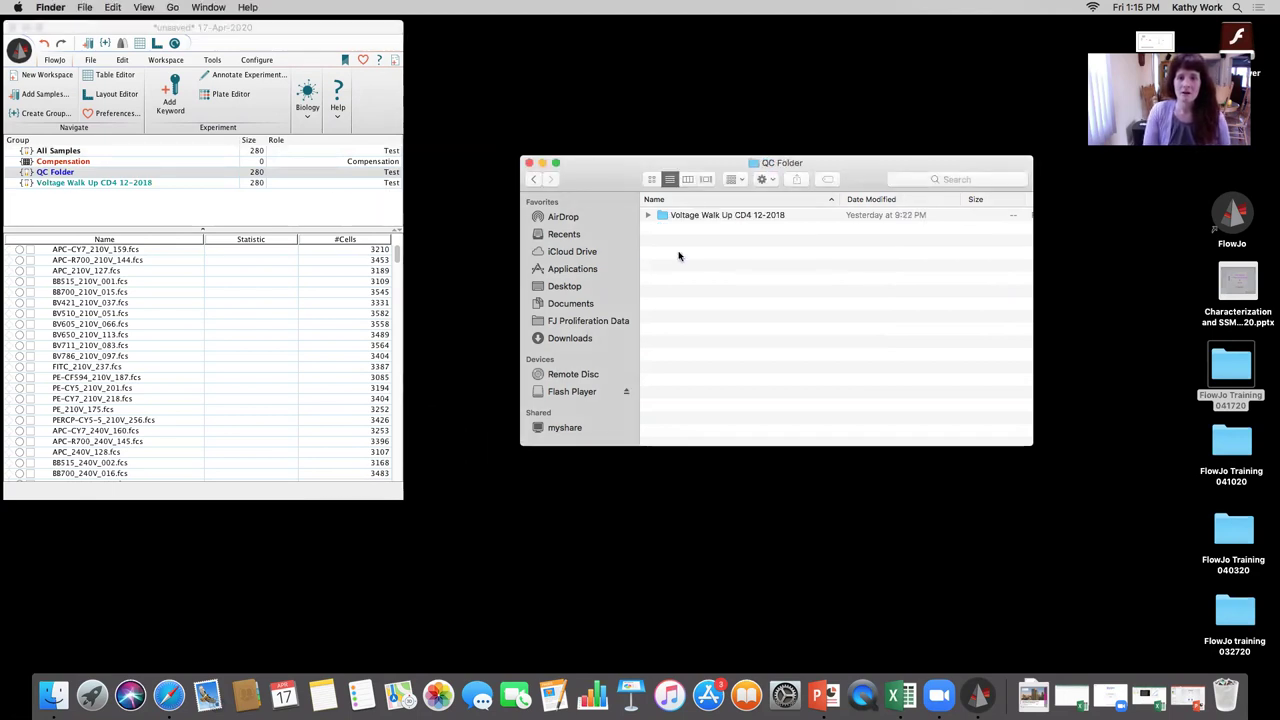
{"action": "double_click", "coordinate": [679, 222]}
{"action": "scroll", "coordinate": [680, 228], "scroll_direction": "down", "scroll_amount": 10}
{"action": "scroll", "coordinate": [683, 231], "scroll_direction": "down", "scroll_amount": 15}
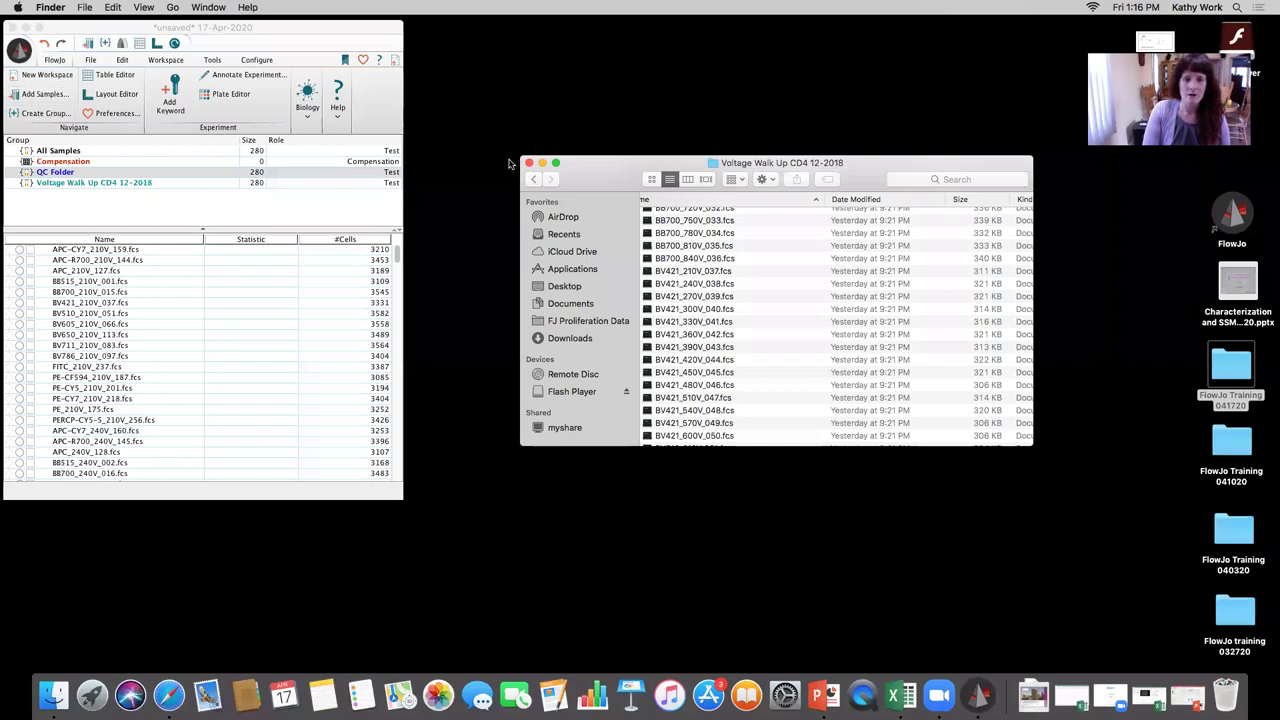
{"action": "left_click", "coordinate": [542, 163]}
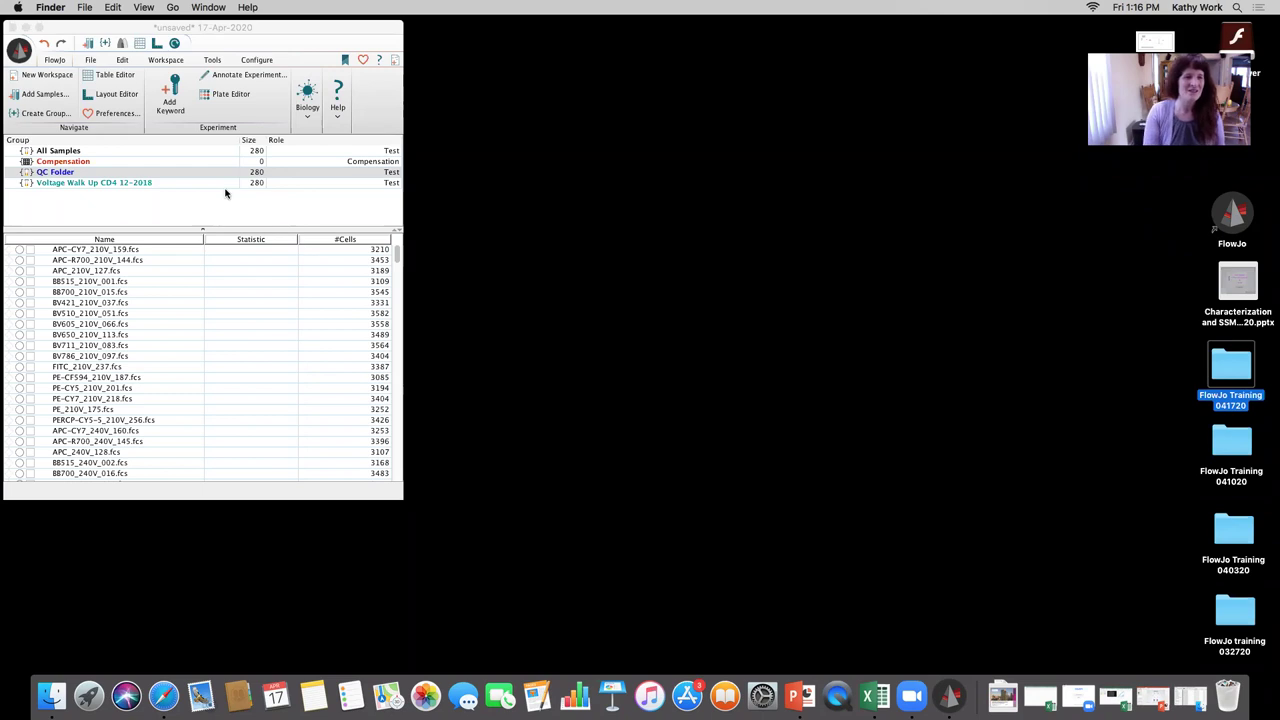
- Create a new sample group named APC and close the group dialog
{"action": "left_click", "coordinate": [29, 117]}
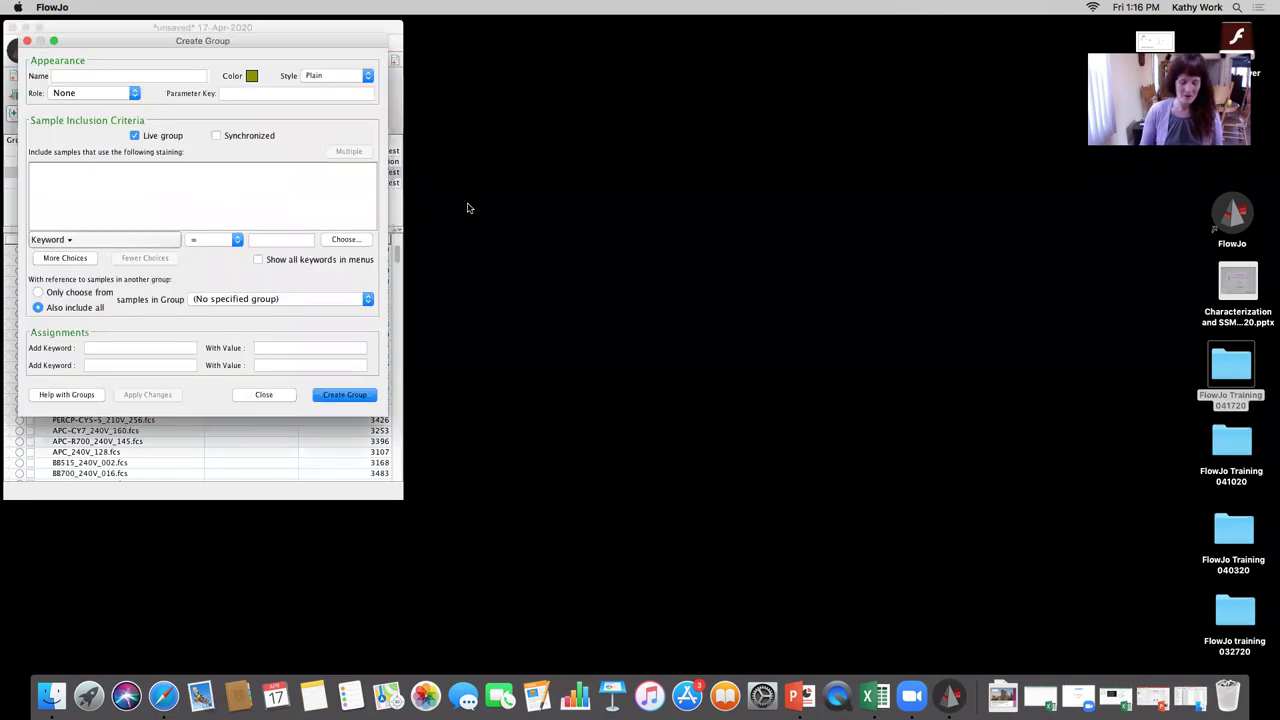
{"action": "left_click_drag", "start_coordinate": [237, 42], "coordinate": [657, 92]}
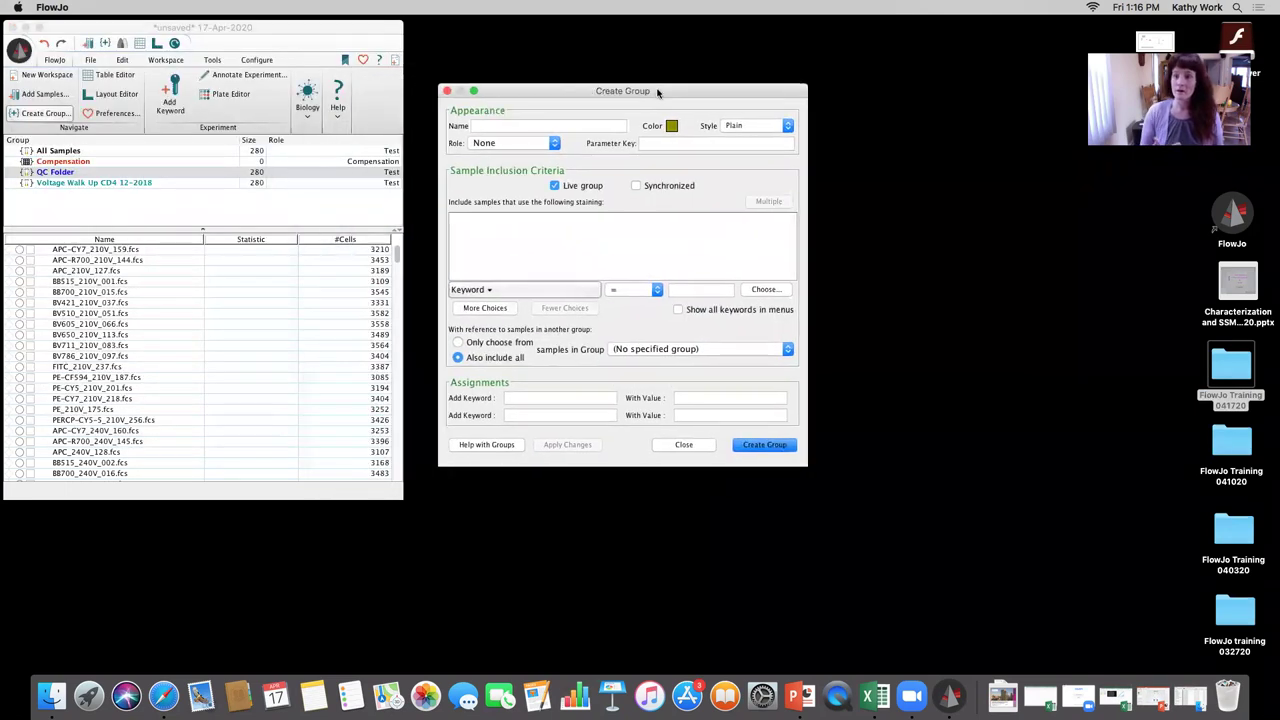
{"action": "left_click", "coordinate": [501, 126]}
{"action": "type", "text": "APC"}
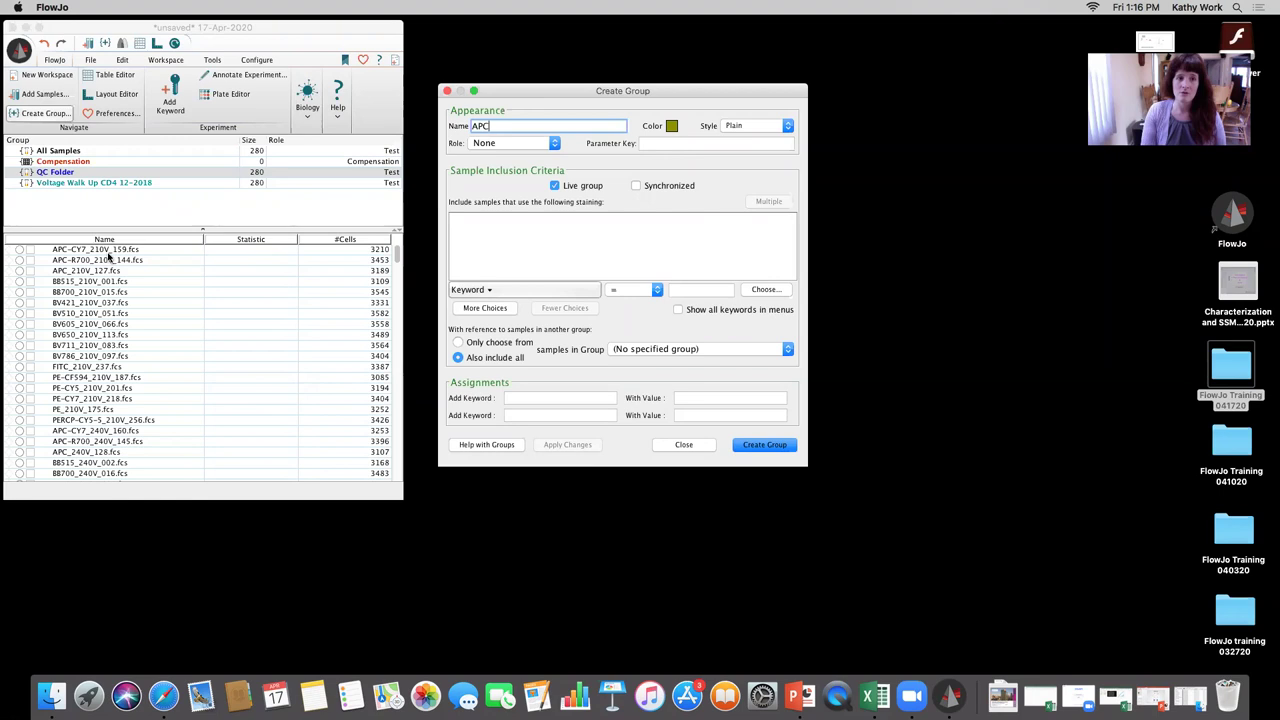
{"action": "left_click", "coordinate": [780, 446]}
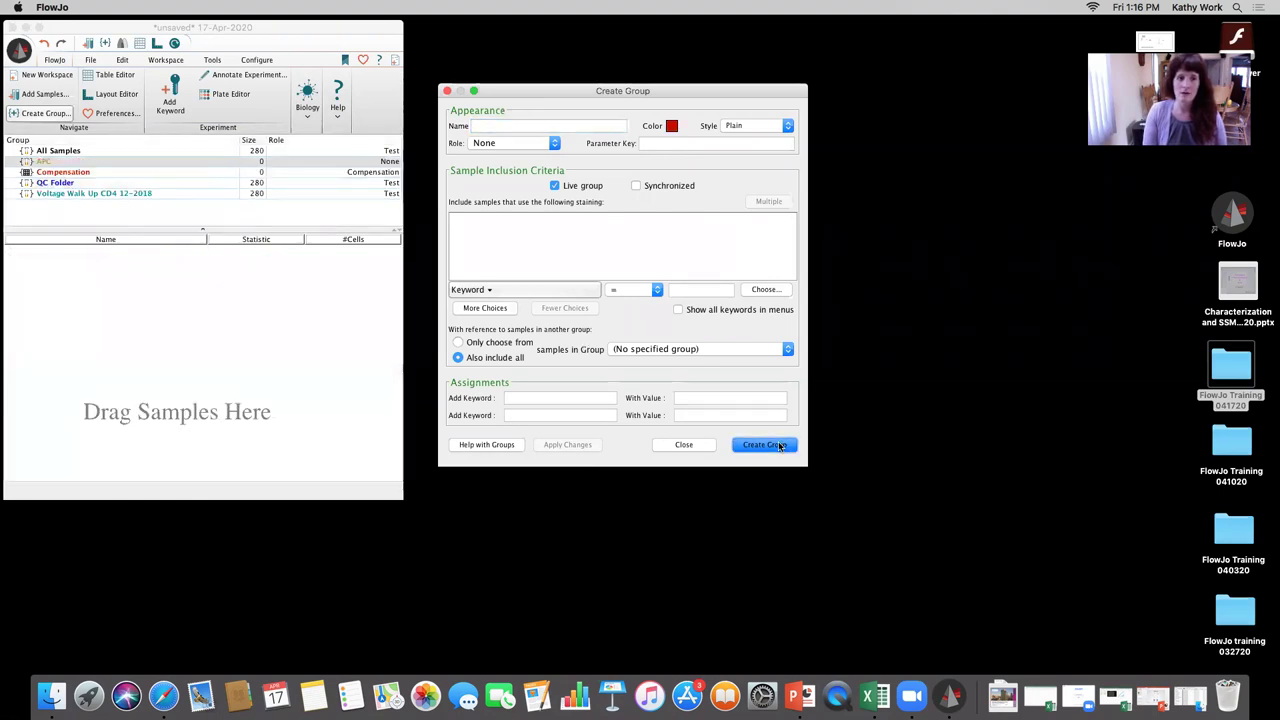
{"action": "left_click", "coordinate": [447, 91]}
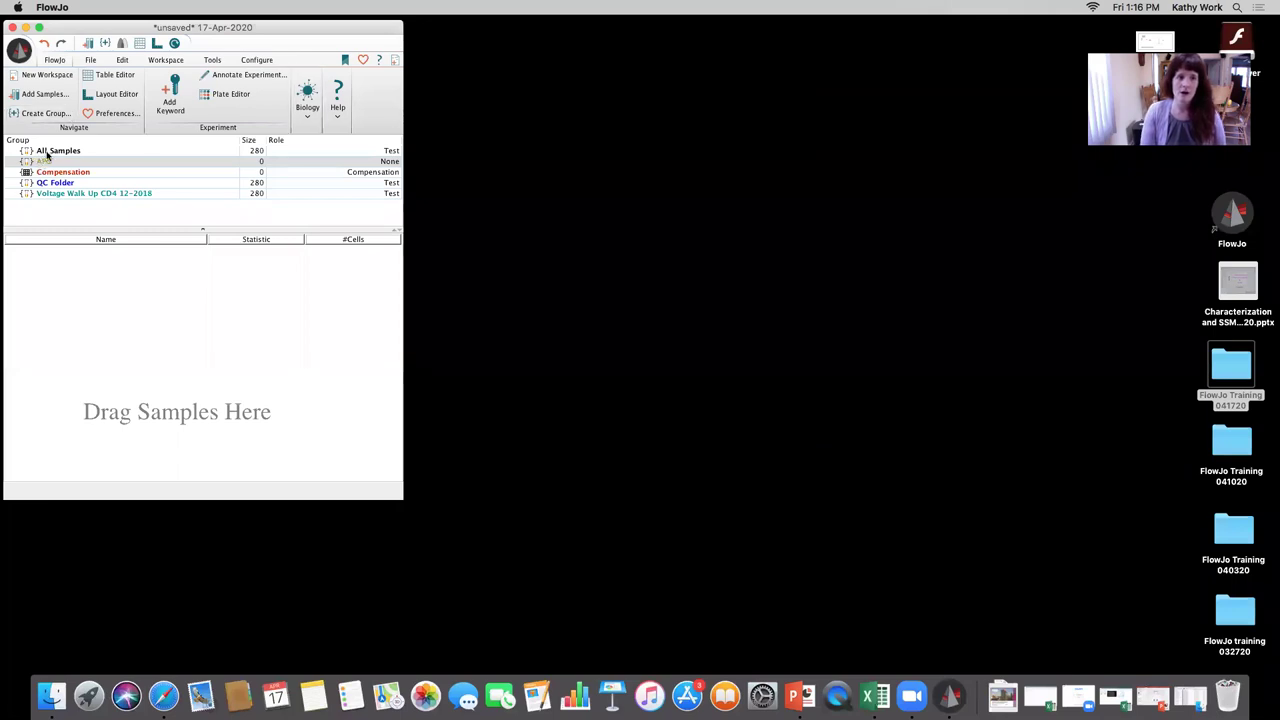
- Show the All Samples group and sort its samples by name in ascending order
{"action": "left_click", "coordinate": [46, 151]}
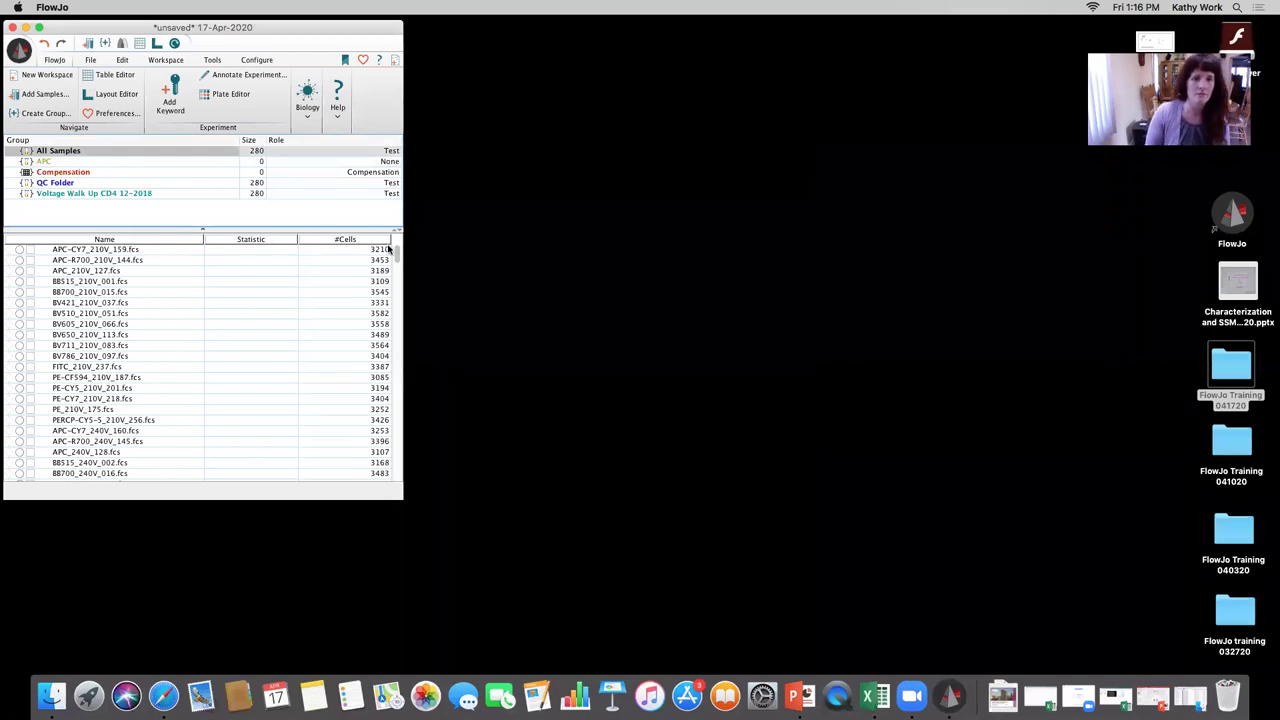
{"action": "left_click_drag", "start_coordinate": [397, 251], "coordinate": [186, 251]}
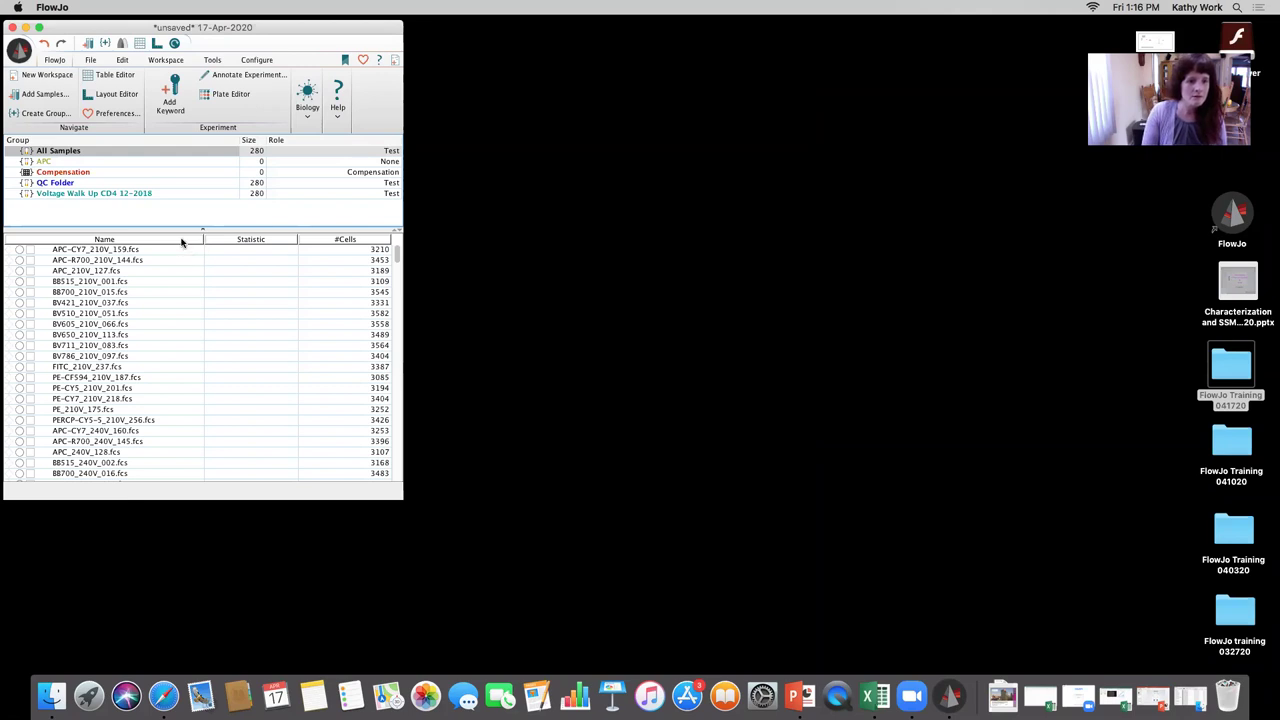
{"action": "left_click", "coordinate": [184, 241]}
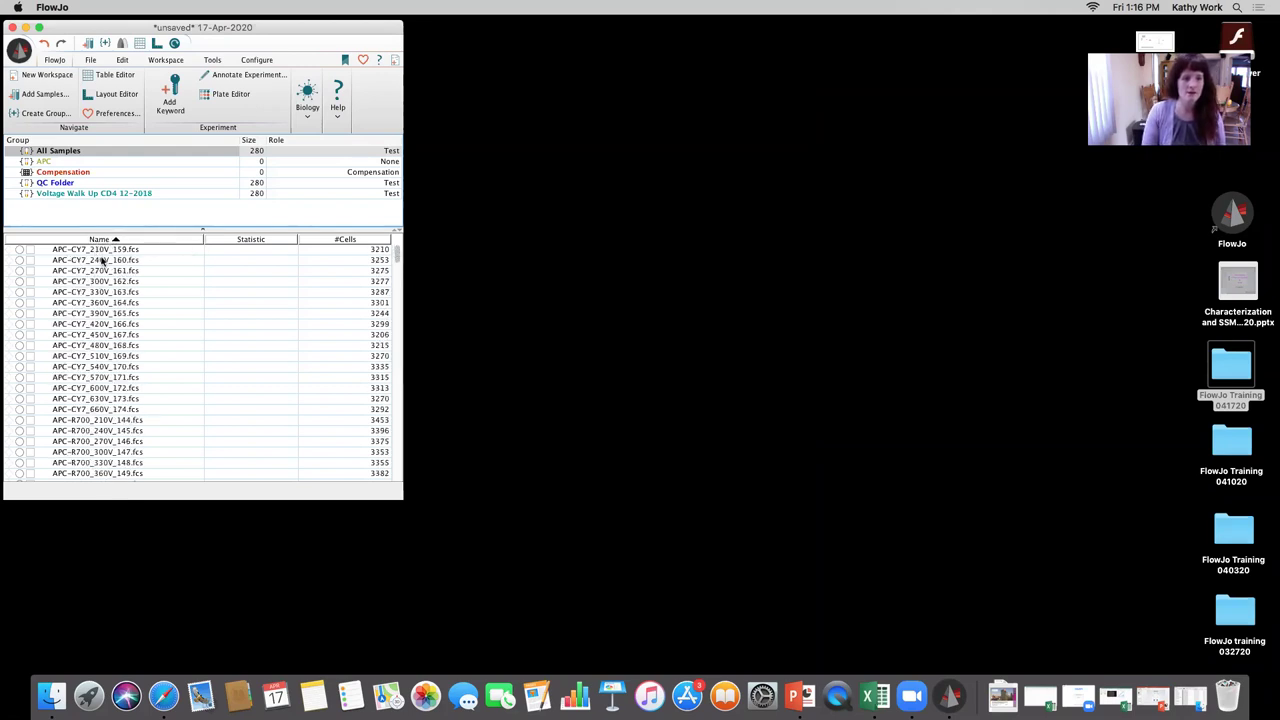
- Add the samples APC_210V_127.fcs through APC_690V_143.fcs to the APC group and display that group
{"action": "left_click_drag", "start_coordinate": [395, 258], "coordinate": [395, 280]}
{"action": "left_click", "coordinate": [105, 328]}
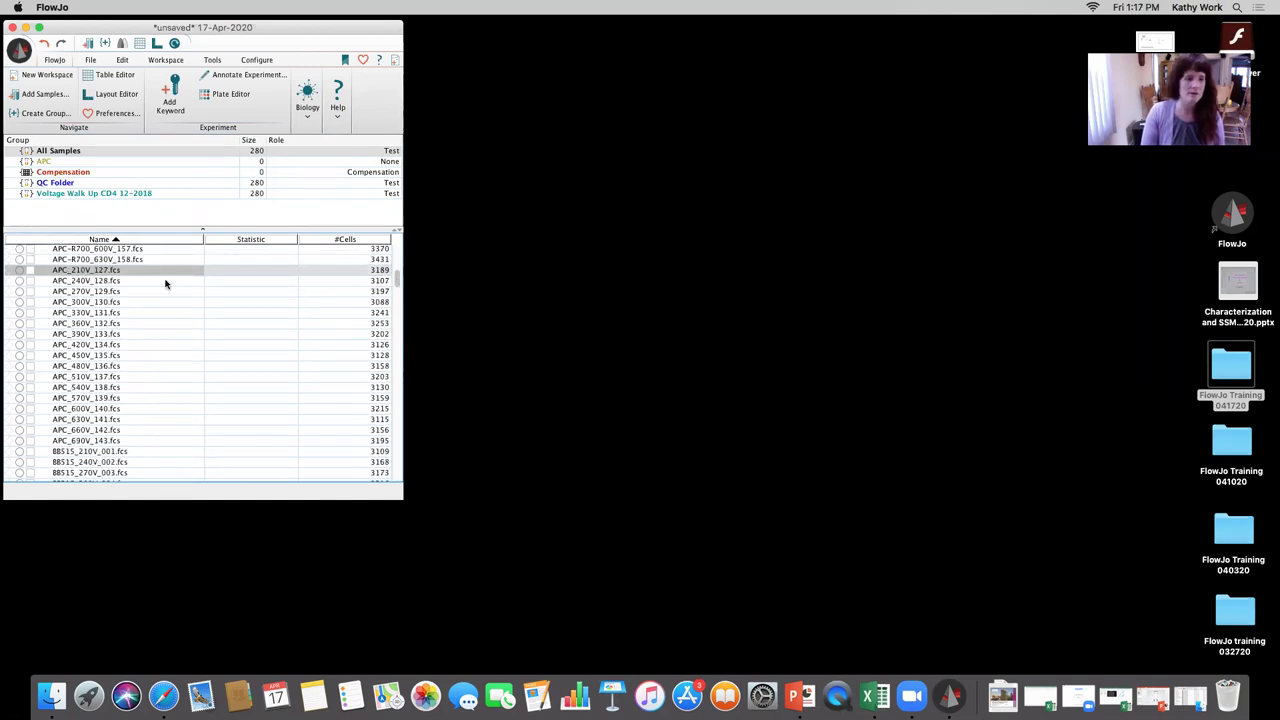
{"action": "left_click", "coordinate": [78, 442], "text": "shift"}
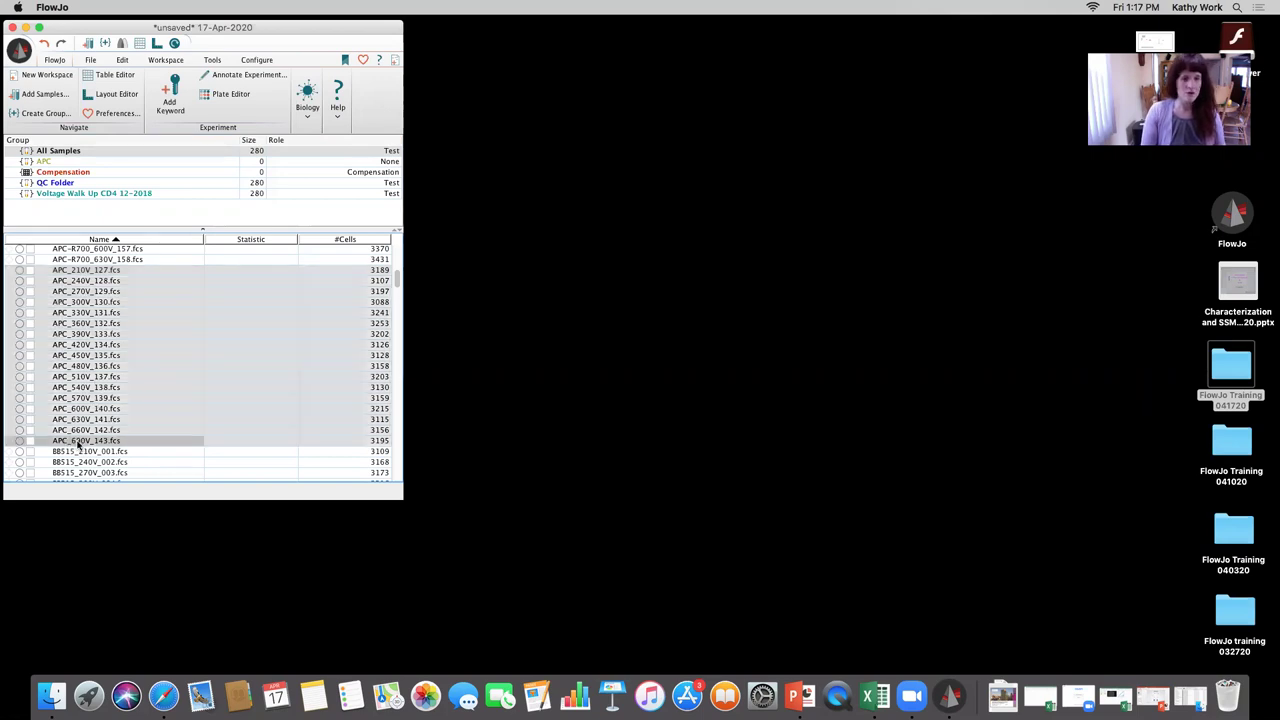
{"action": "left_click_drag", "start_coordinate": [72, 430], "coordinate": [52, 165]}
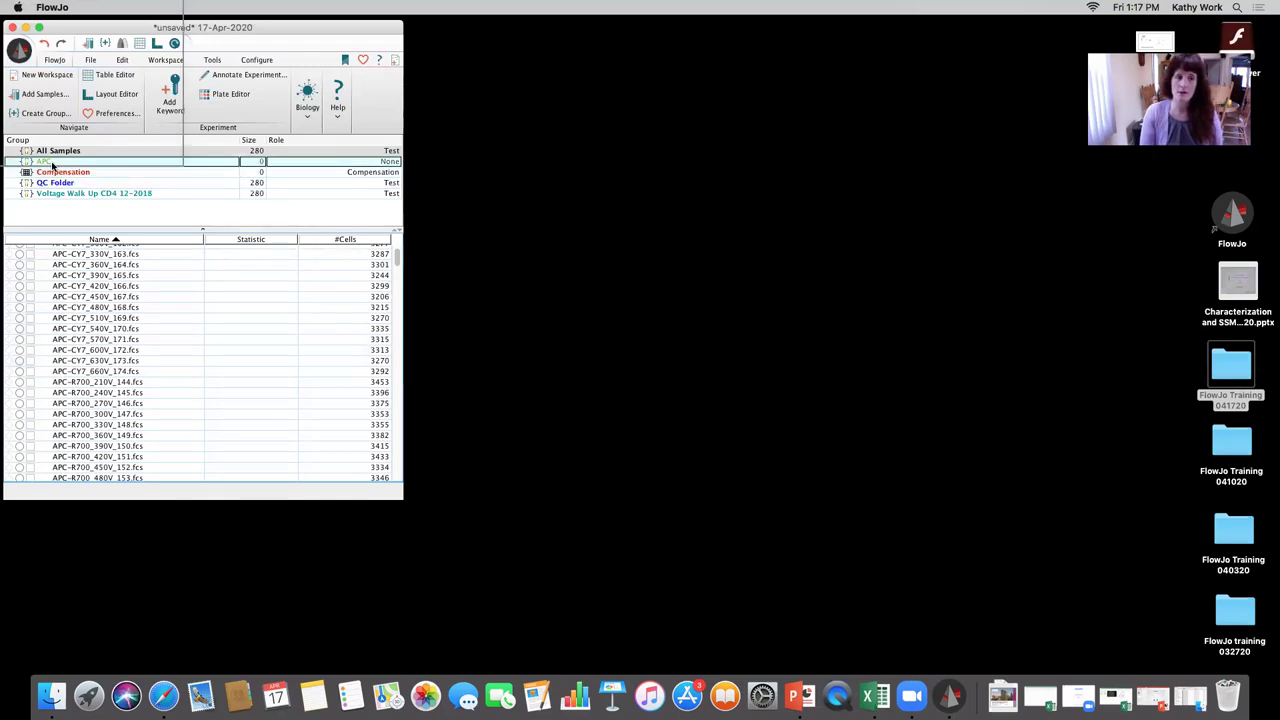
{"action": "left_click_drag", "start_coordinate": [53, 166], "coordinate": [53, 166]}
{"action": "left_click", "coordinate": [52, 166]}
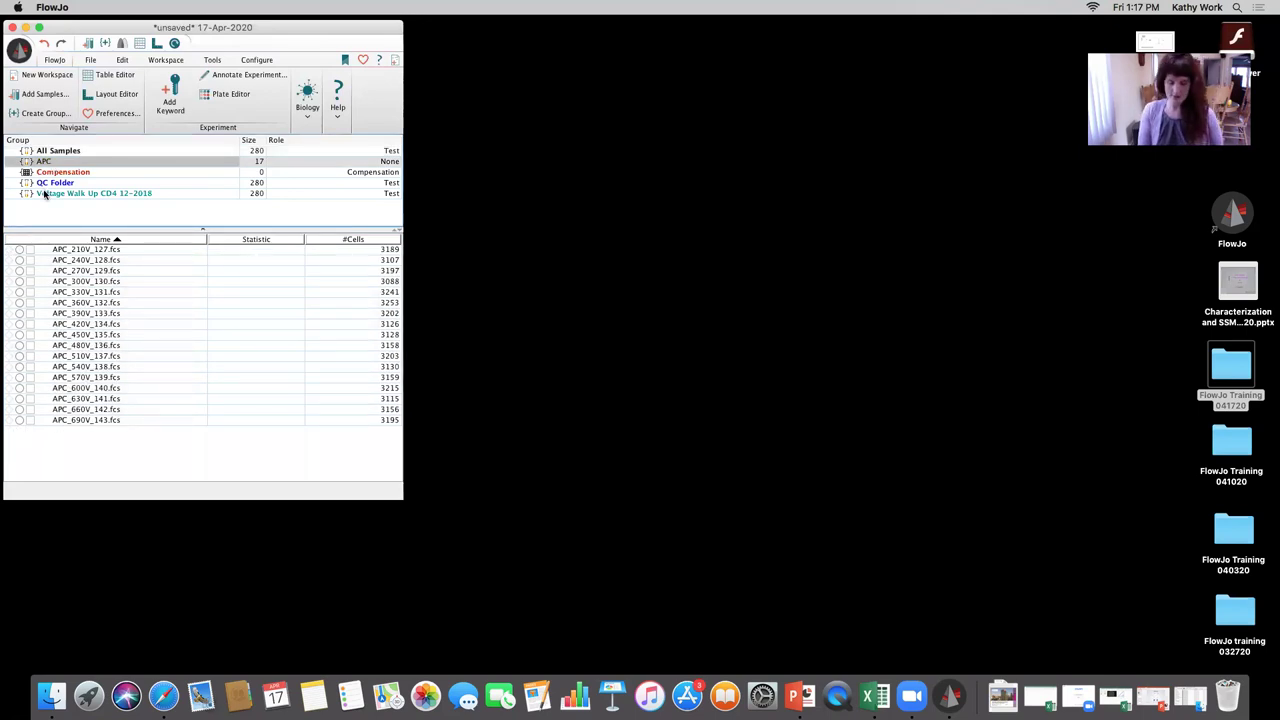
- Delete the QC Folder and Voltage Walk Up CD4 12-2018 groups from the workspace
{"action": "left_click", "coordinate": [47, 183]}
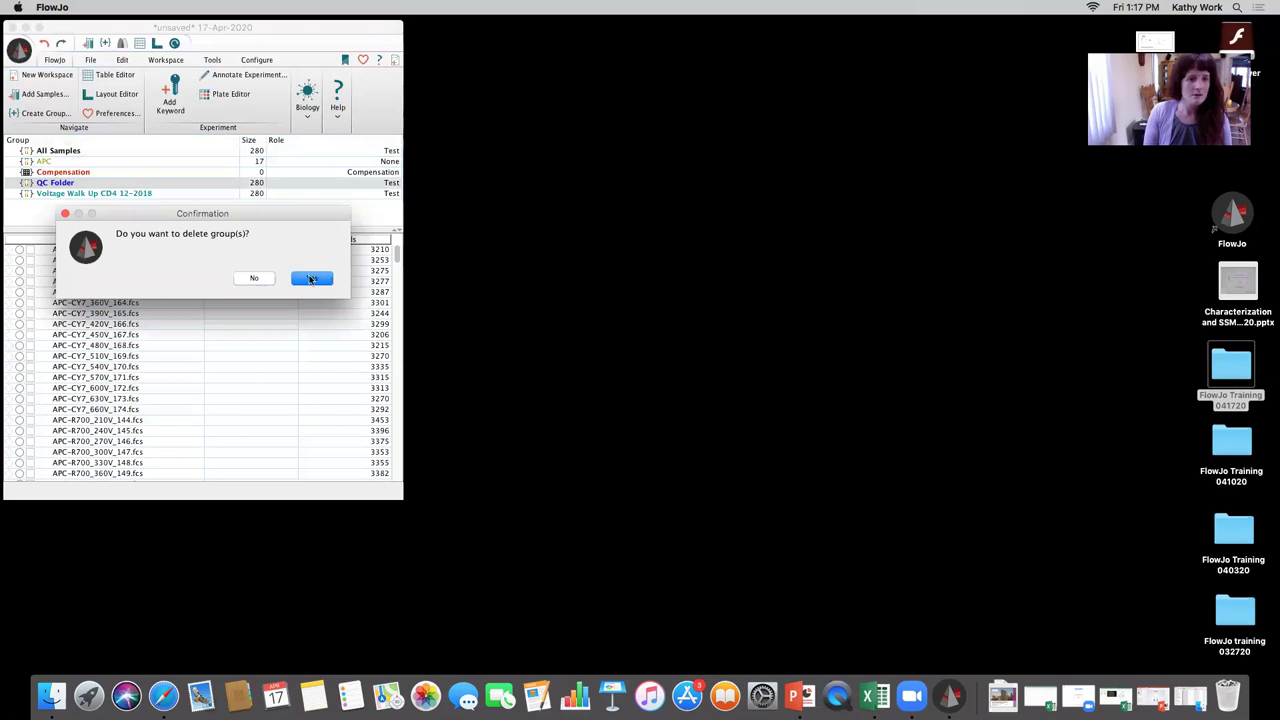
{"action": "left_click", "coordinate": [310, 278]}
{"action": "left_click", "coordinate": [104, 183]}
{"action": "key", "text": "Delete"}
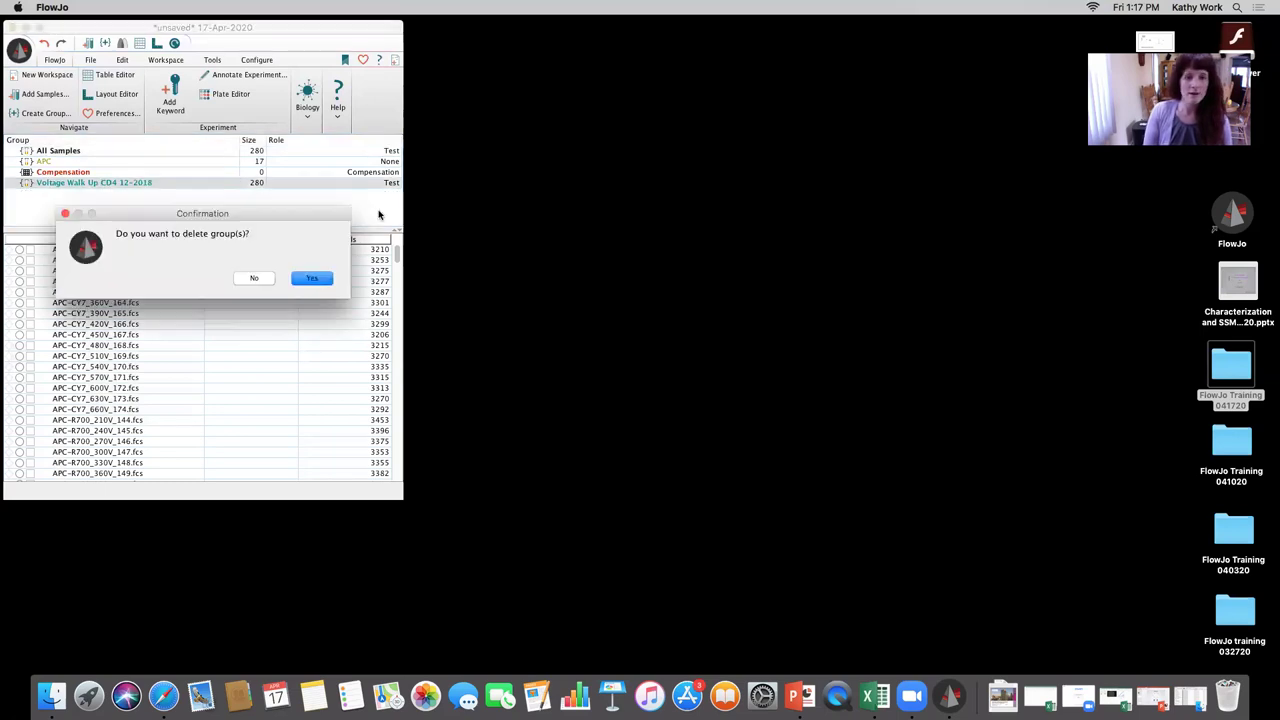
{"action": "left_click", "coordinate": [318, 277]}
- Open the graph of sample APC_210V_127.fcs from the APC group and place its window beside the workspace
{"action": "left_click", "coordinate": [43, 163]}
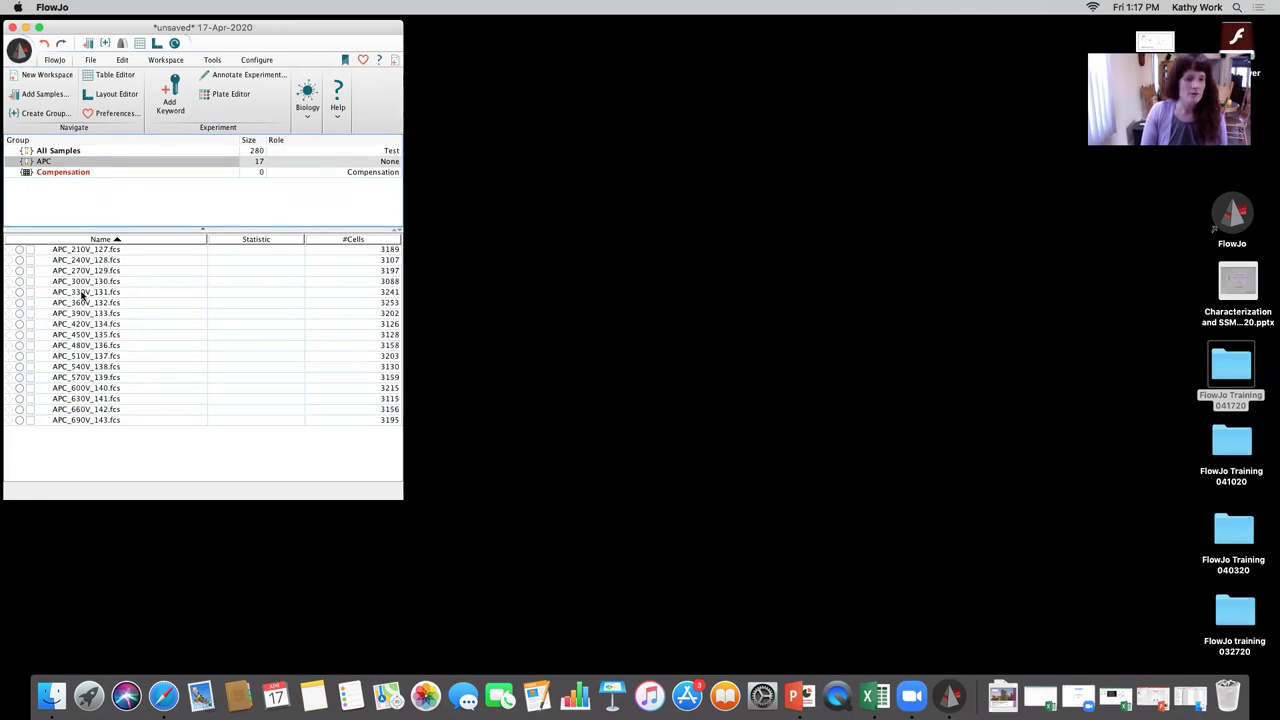
{"action": "left_click", "coordinate": [79, 252]}
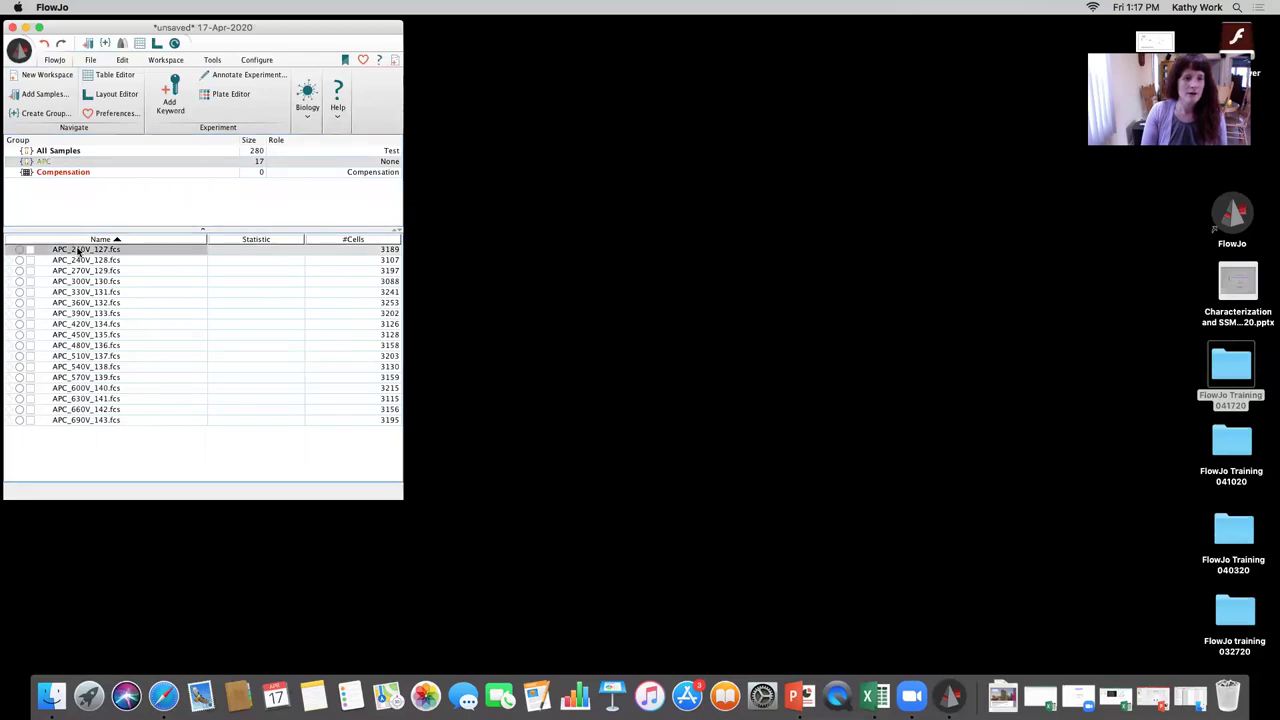
{"action": "double_click", "coordinate": [79, 252]}
{"action": "left_click_drag", "start_coordinate": [489, 39], "coordinate": [535, 120]}
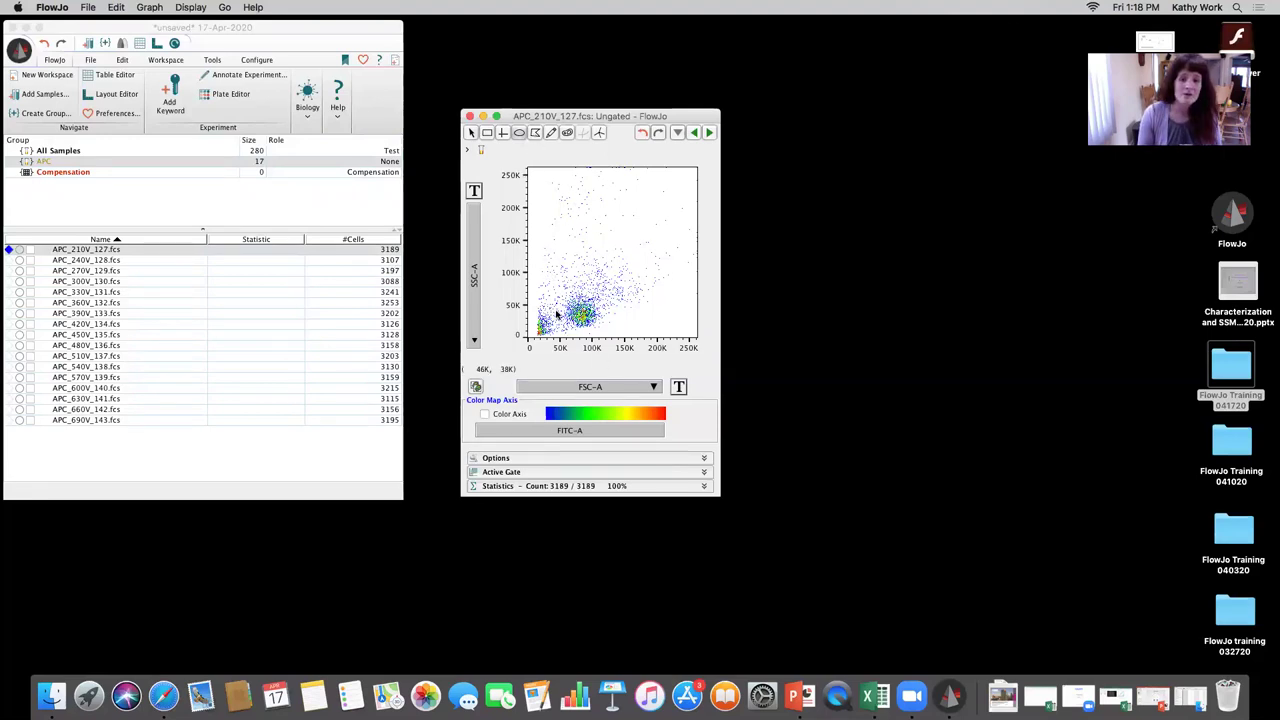
- Draw an elliptical gate around the dense cluster near 85K FSC-A, name it Scatter, and widen the ellipse slightly
{"action": "left_click_drag", "start_coordinate": [562, 335], "coordinate": [615, 287]}
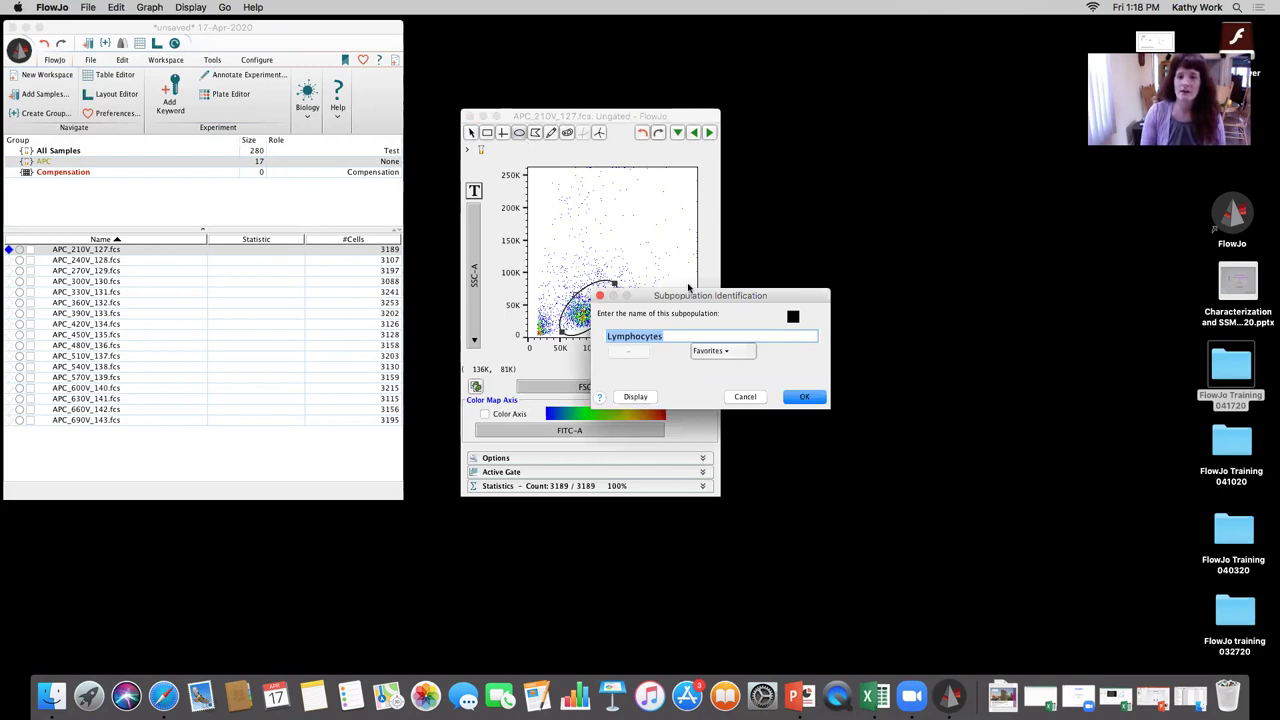
{"action": "left_click_drag", "start_coordinate": [692, 296], "coordinate": [824, 266]}
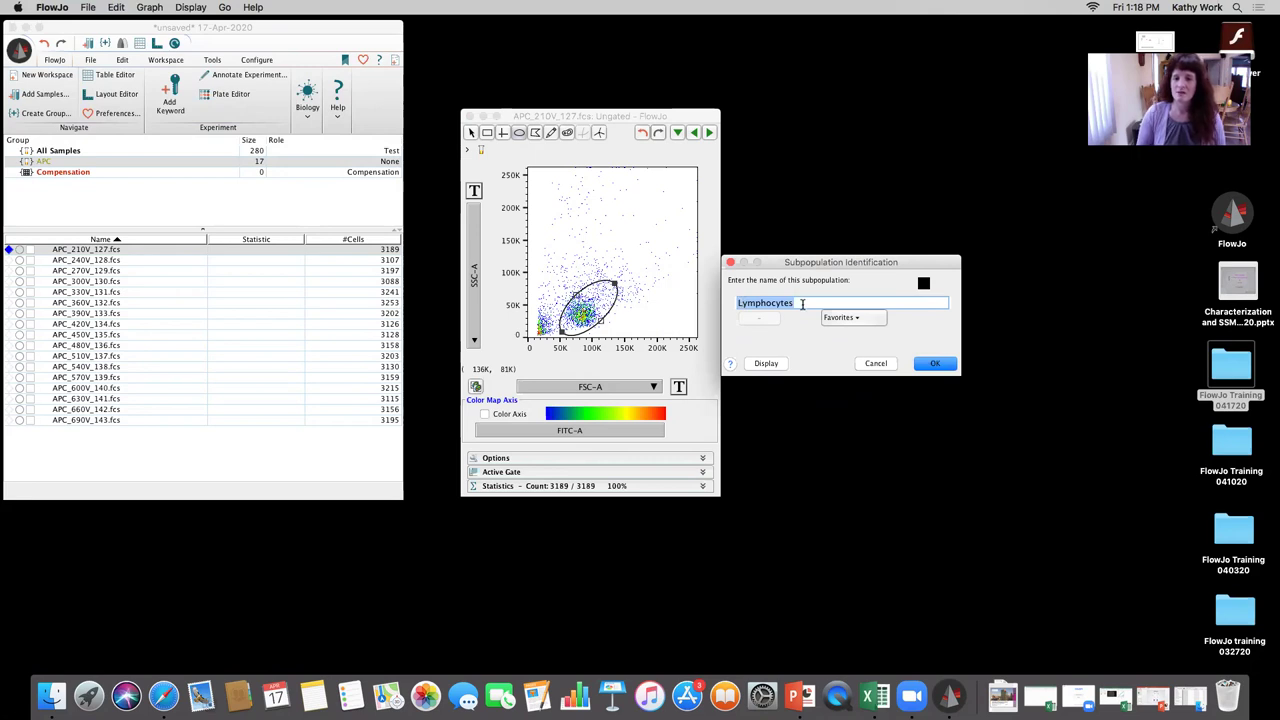
{"action": "type", "text": "Scatter"}
{"action": "key", "text": "Return"}
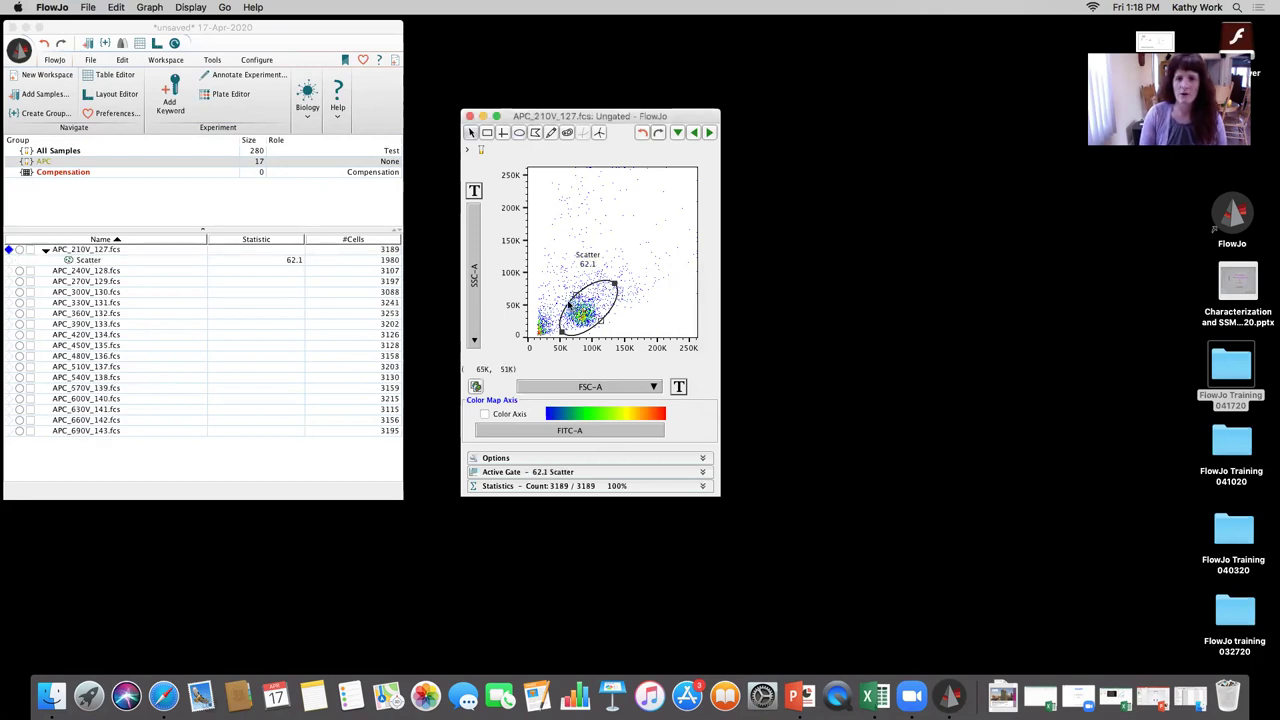
{"action": "left_click_drag", "start_coordinate": [577, 297], "coordinate": [565, 304]}
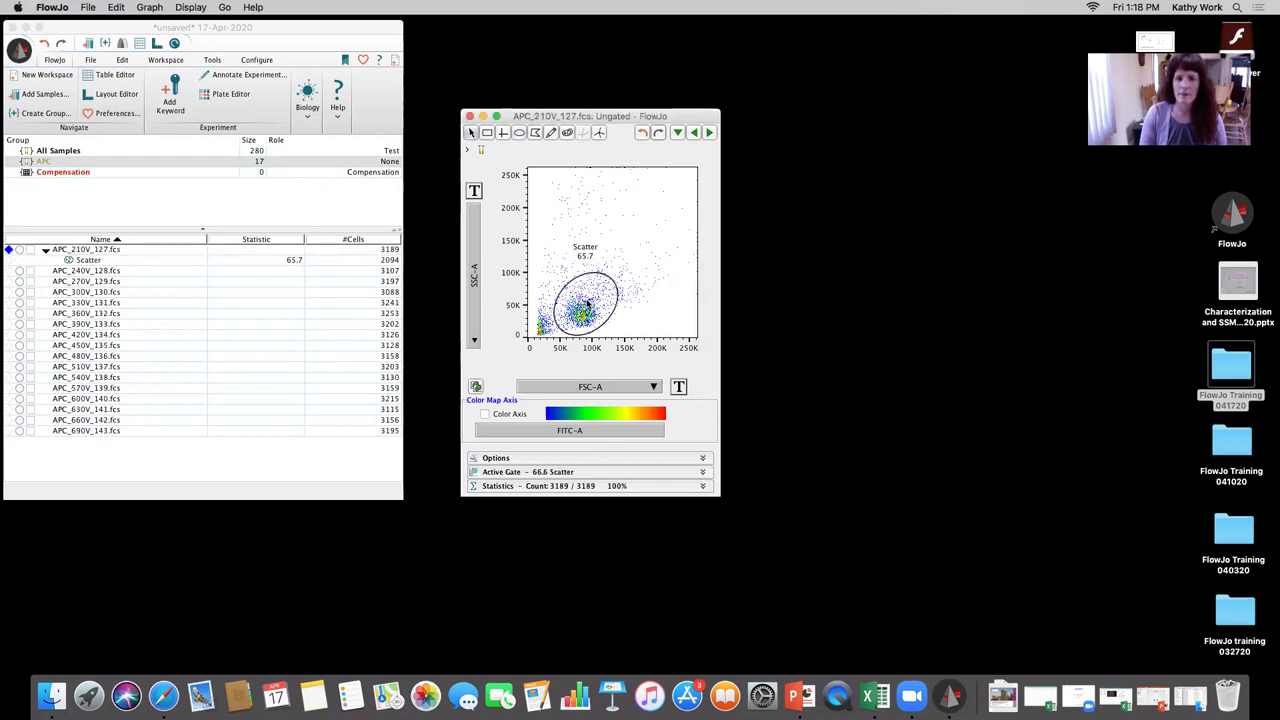
- Apply the Scatter gate to the whole APC group and open the gated Scatter population of APC_210V_127.fcs
{"action": "left_click", "coordinate": [85, 261]}
{"action": "left_click_drag", "start_coordinate": [85, 261], "coordinate": [64, 165]}
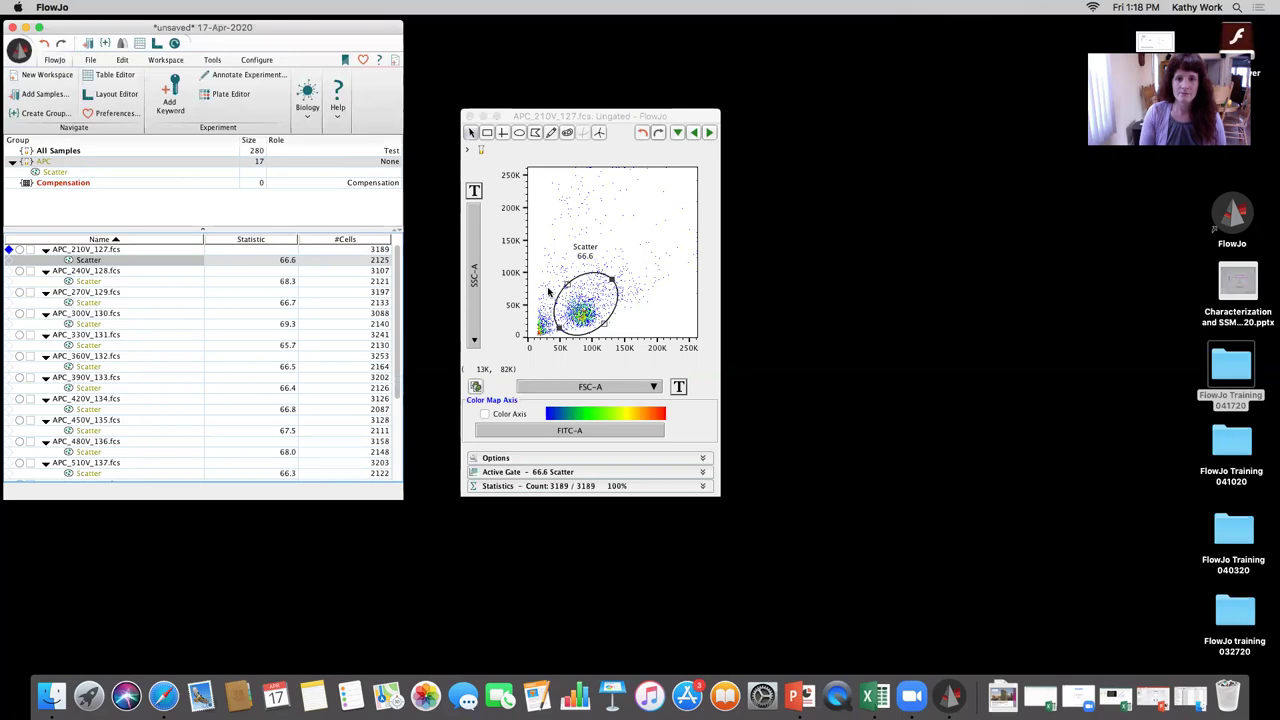
{"action": "double_click", "coordinate": [589, 307]}
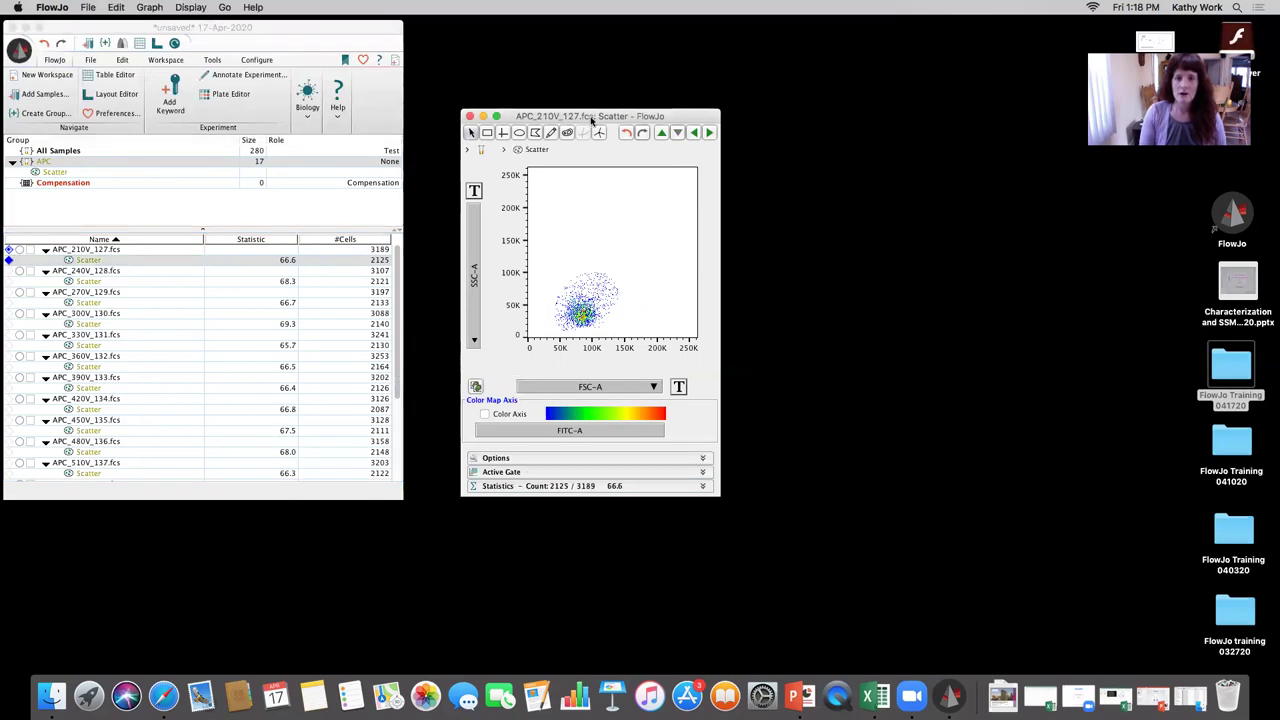
- Place the Scatter graph of APC_210V_127.fcs beside the ungated plot and set its Y axis to FSC-H
{"action": "left_click_drag", "start_coordinate": [835, 115], "coordinate": [876, 127]}
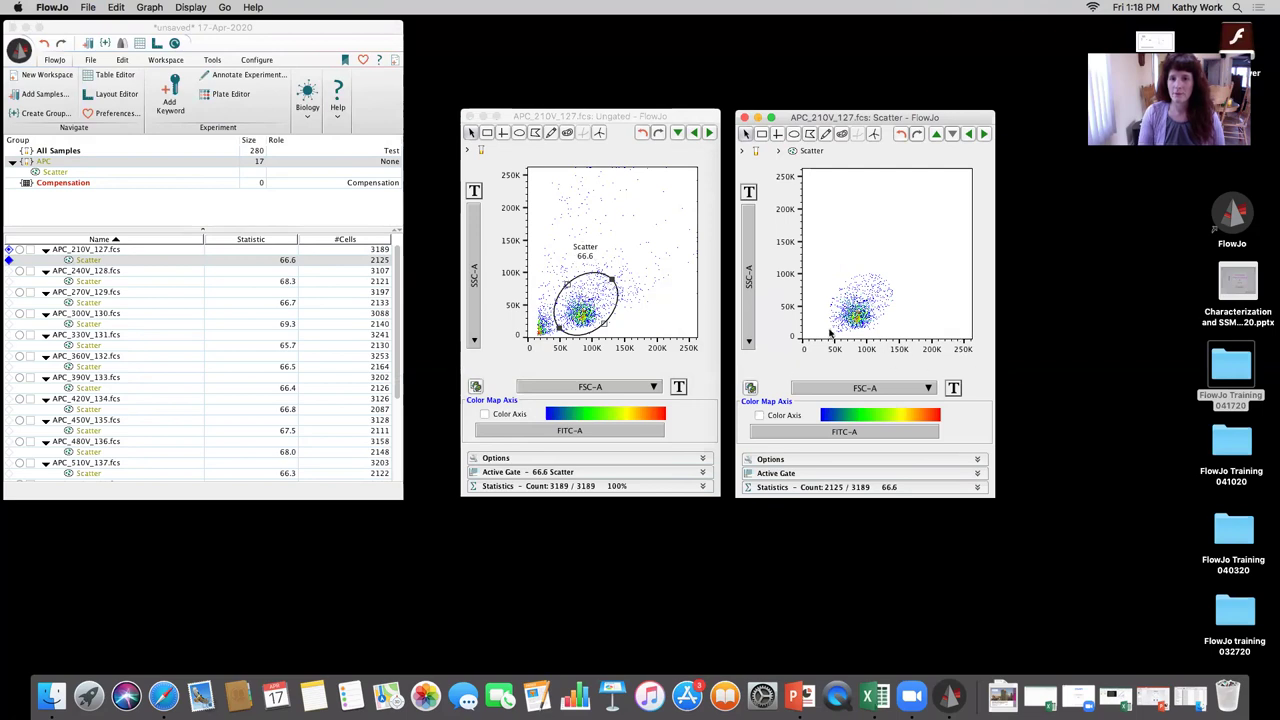
{"action": "left_click", "coordinate": [752, 250]}
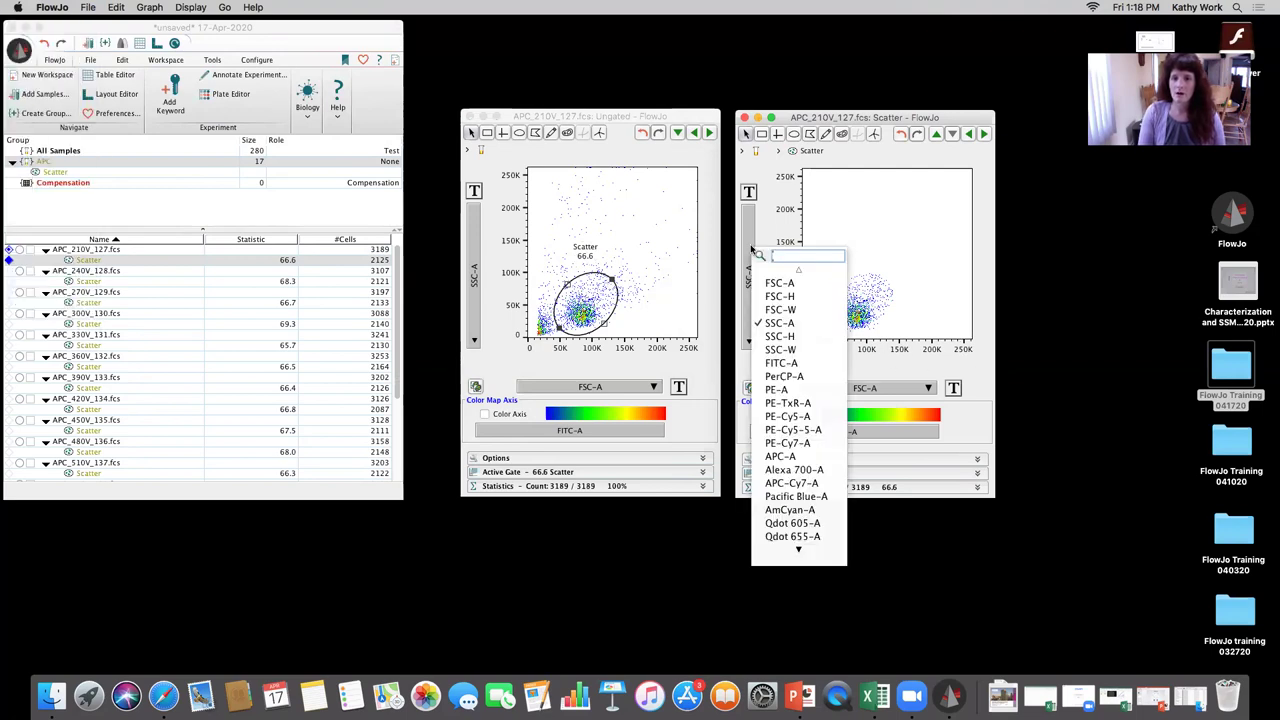
{"action": "type", "text": "ff"}
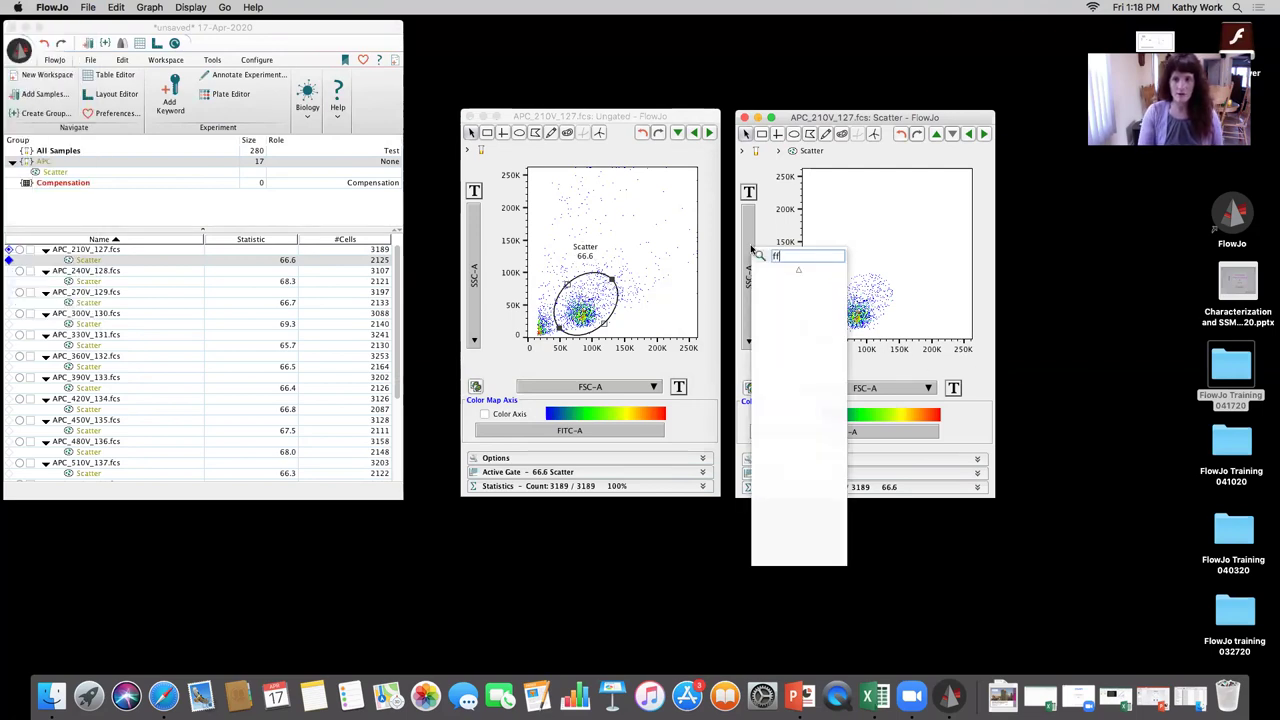
{"action": "key", "text": "Escape"}
{"action": "left_click", "coordinate": [754, 256]}
{"action": "type", "text": "fsc"}
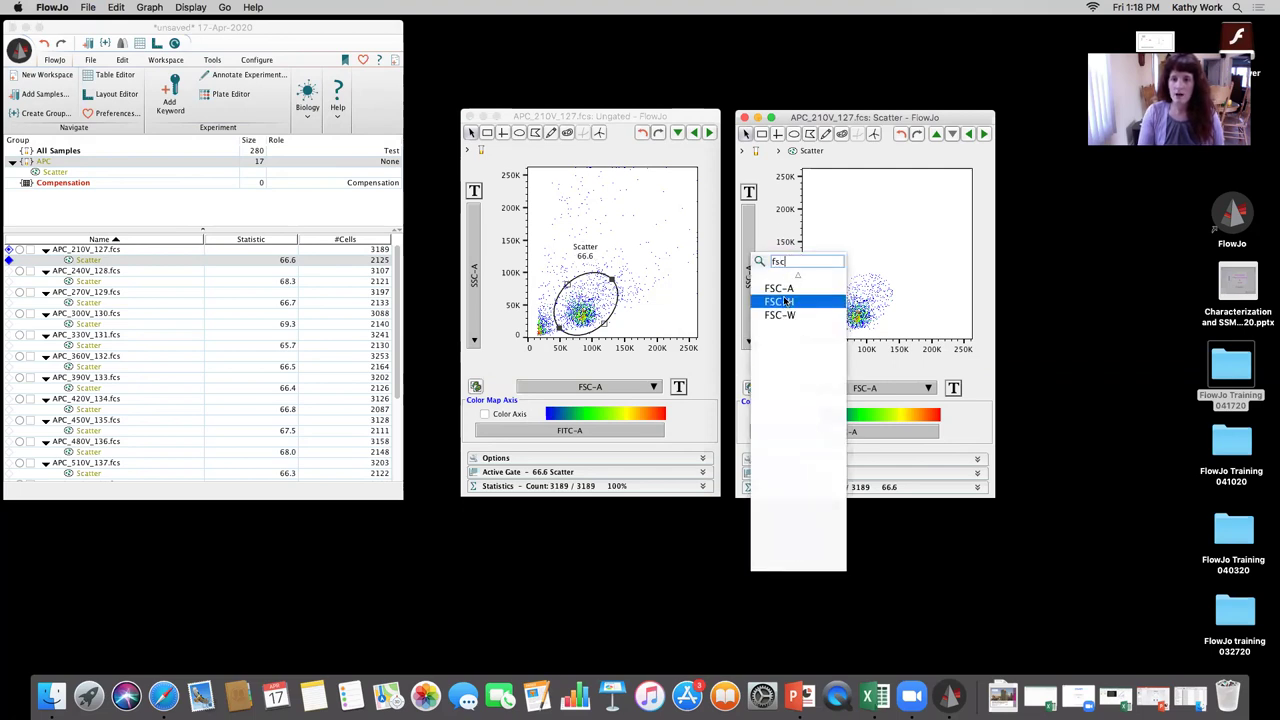
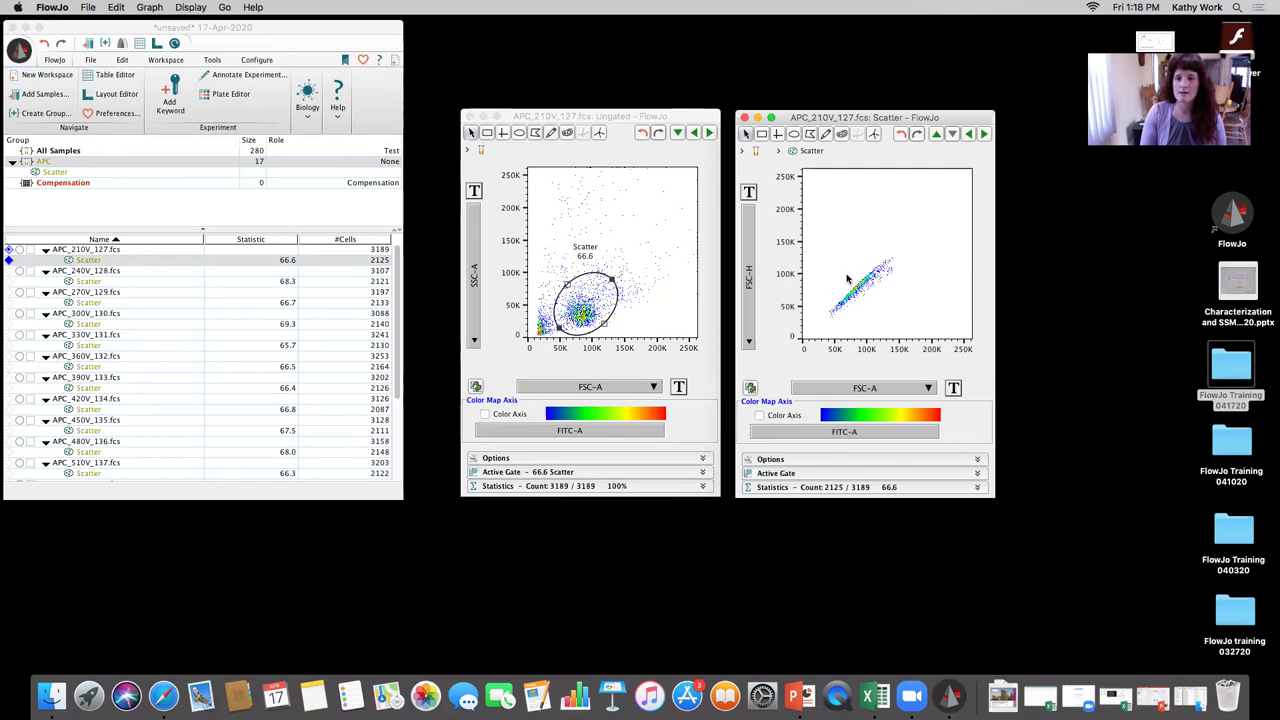
- Draw a five-point polygon gate named Single Cells around the diagonal FSC-A versus FSC-H population and apply it to the APC group
{"action": "left_click", "coordinate": [810, 136]}
{"action": "left_click", "coordinate": [816, 306]}
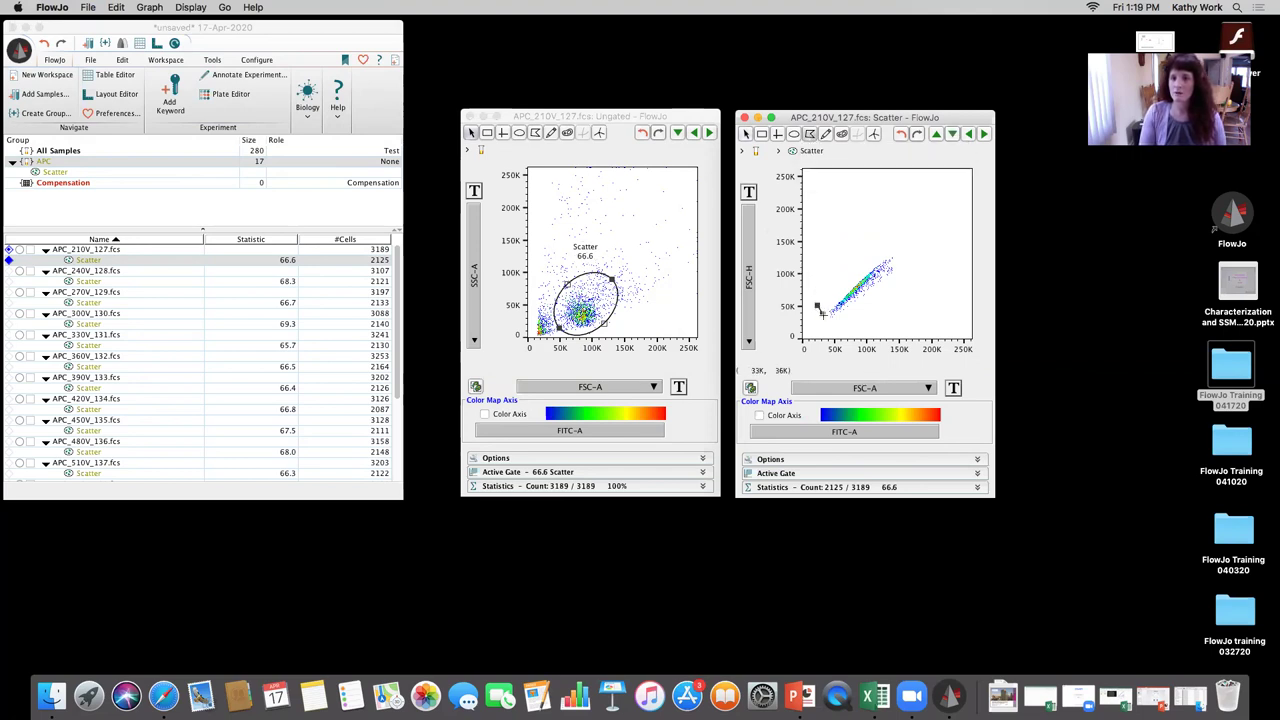
{"action": "left_click", "coordinate": [825, 324]}
{"action": "left_click", "coordinate": [911, 243]}
{"action": "left_click", "coordinate": [890, 228]}
{"action": "left_click", "coordinate": [842, 243]}
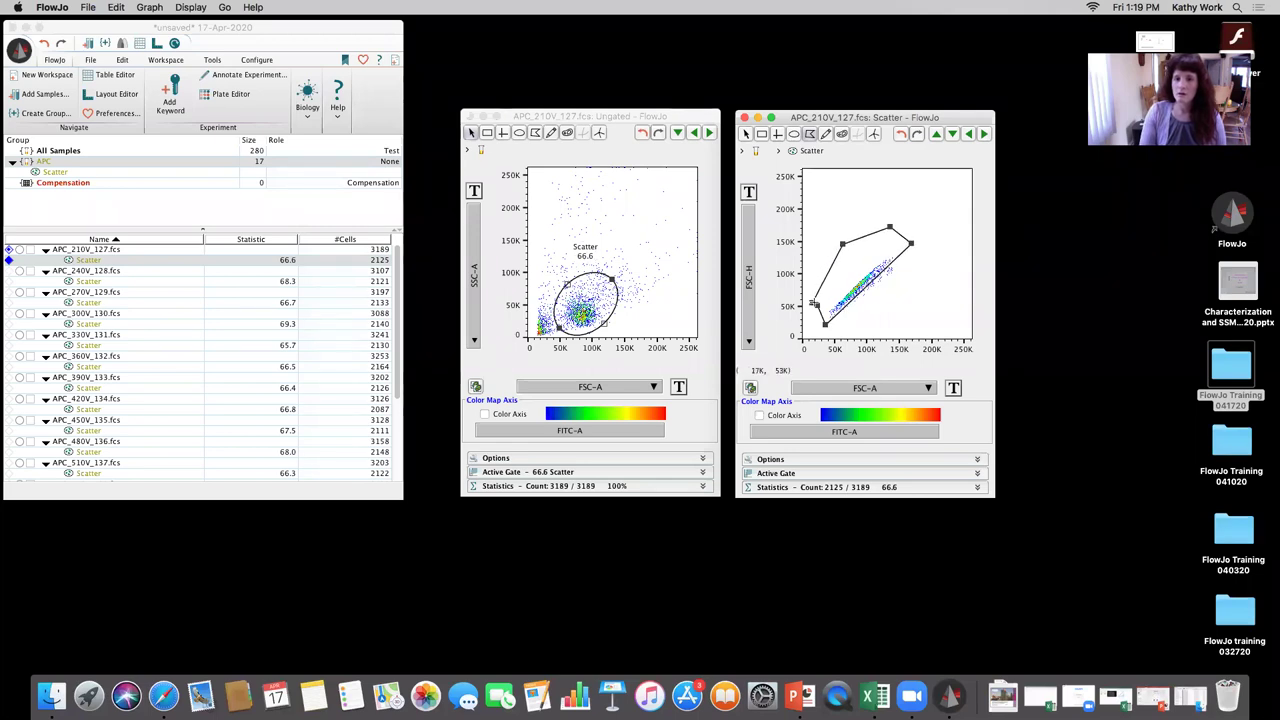
{"action": "left_click", "coordinate": [815, 305]}
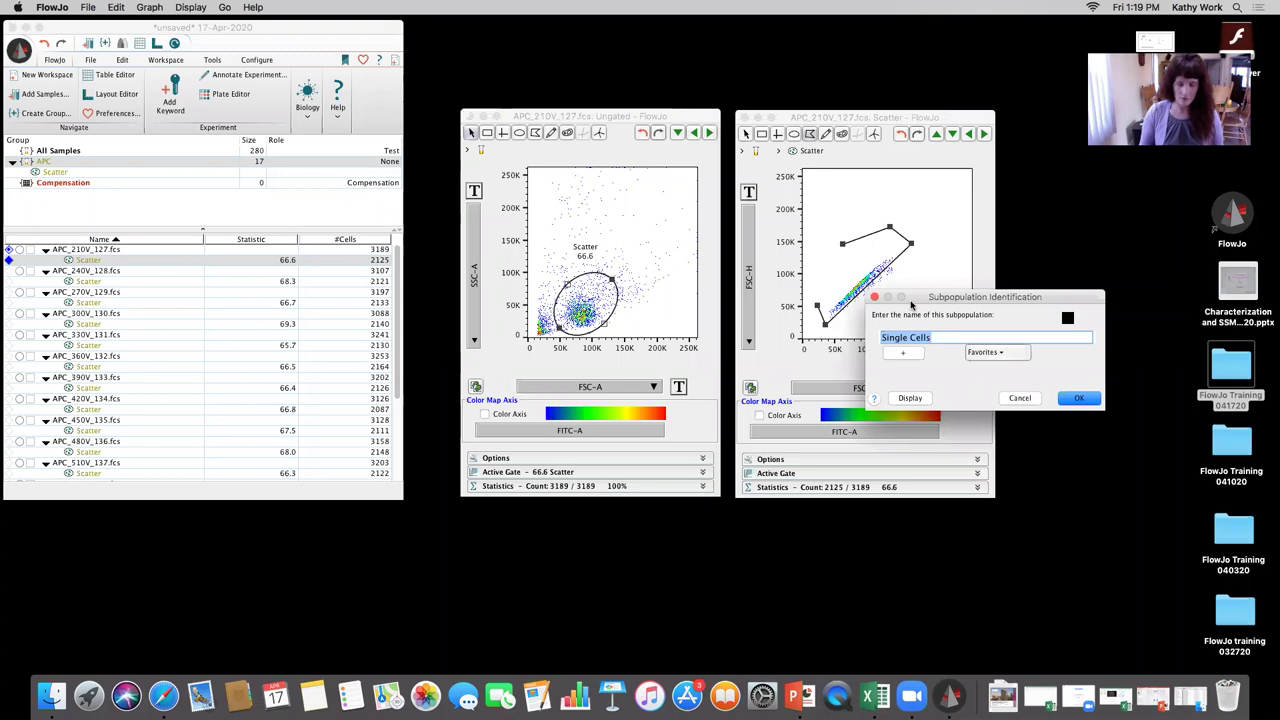
{"action": "key", "text": "Return"}
{"action": "left_click_drag", "start_coordinate": [857, 212], "coordinate": [856, 205]}
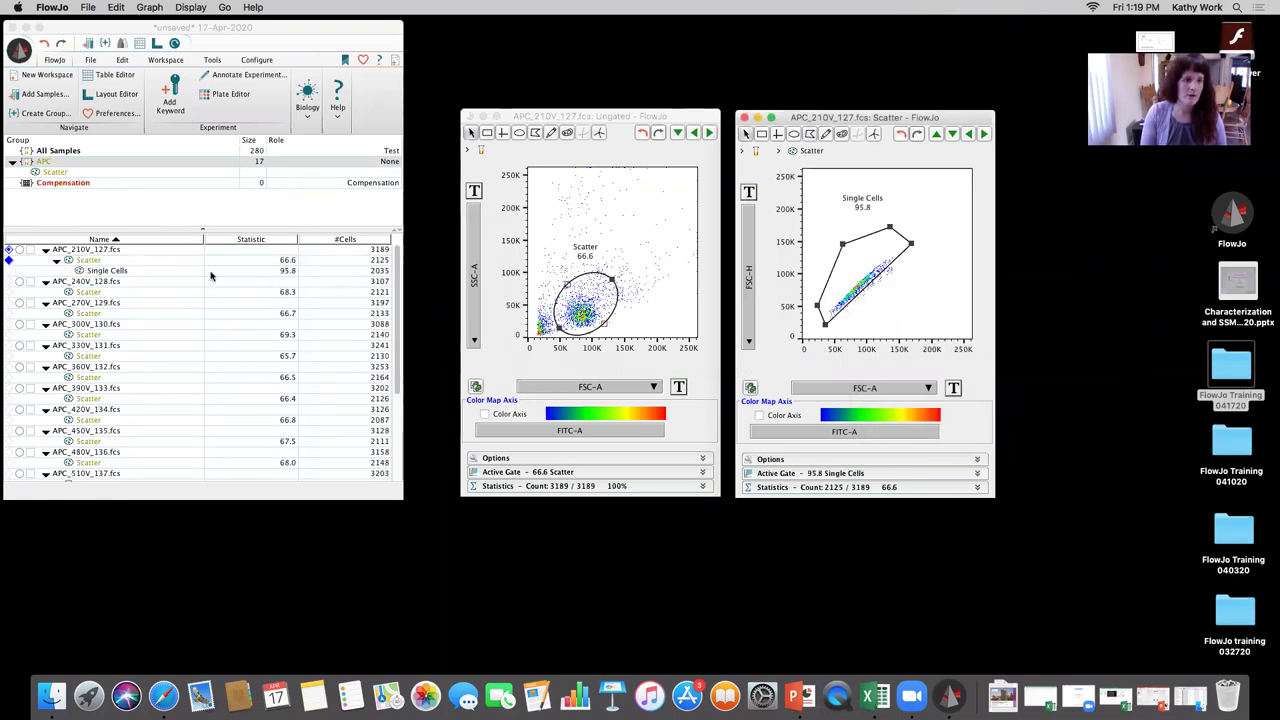
{"action": "left_click_drag", "start_coordinate": [95, 272], "coordinate": [66, 176]}
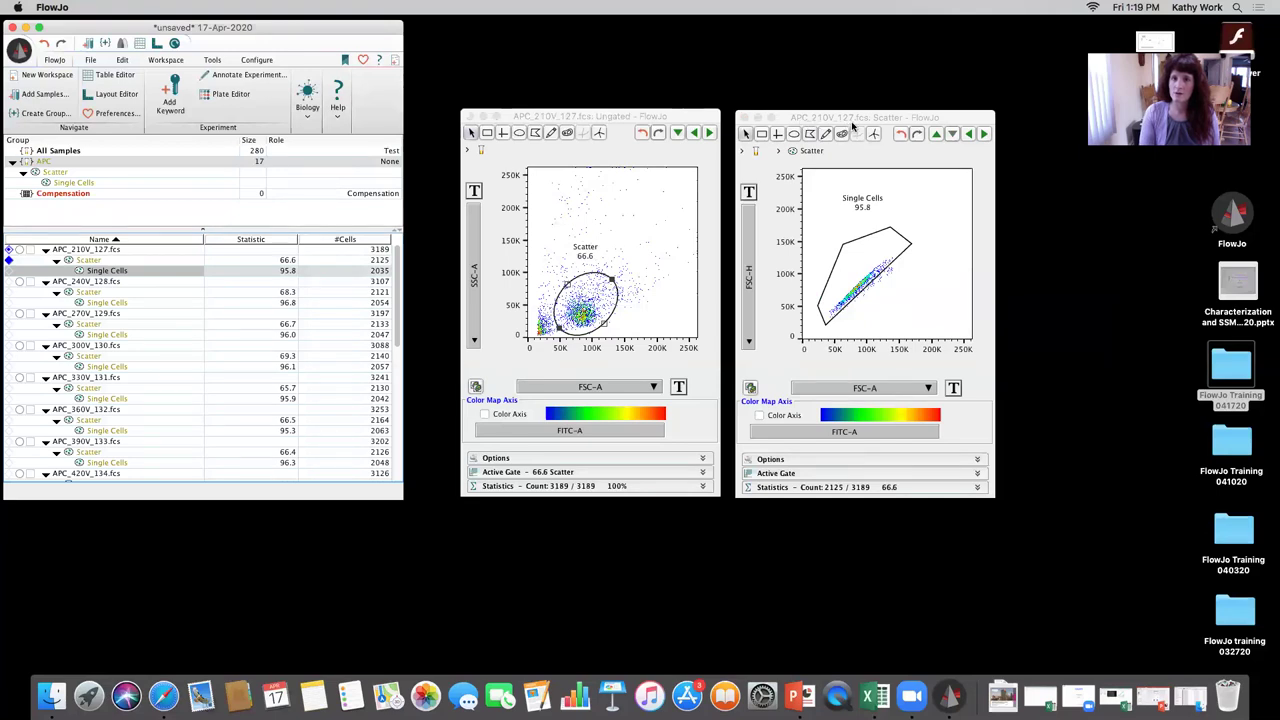
- Step through all samples of the APC group to check how the Scatter and Single Cells gates fit, ending on APC_240V_128.fcs
{"action": "left_click", "coordinate": [987, 137]}
{"action": "left_click", "coordinate": [987, 137]}
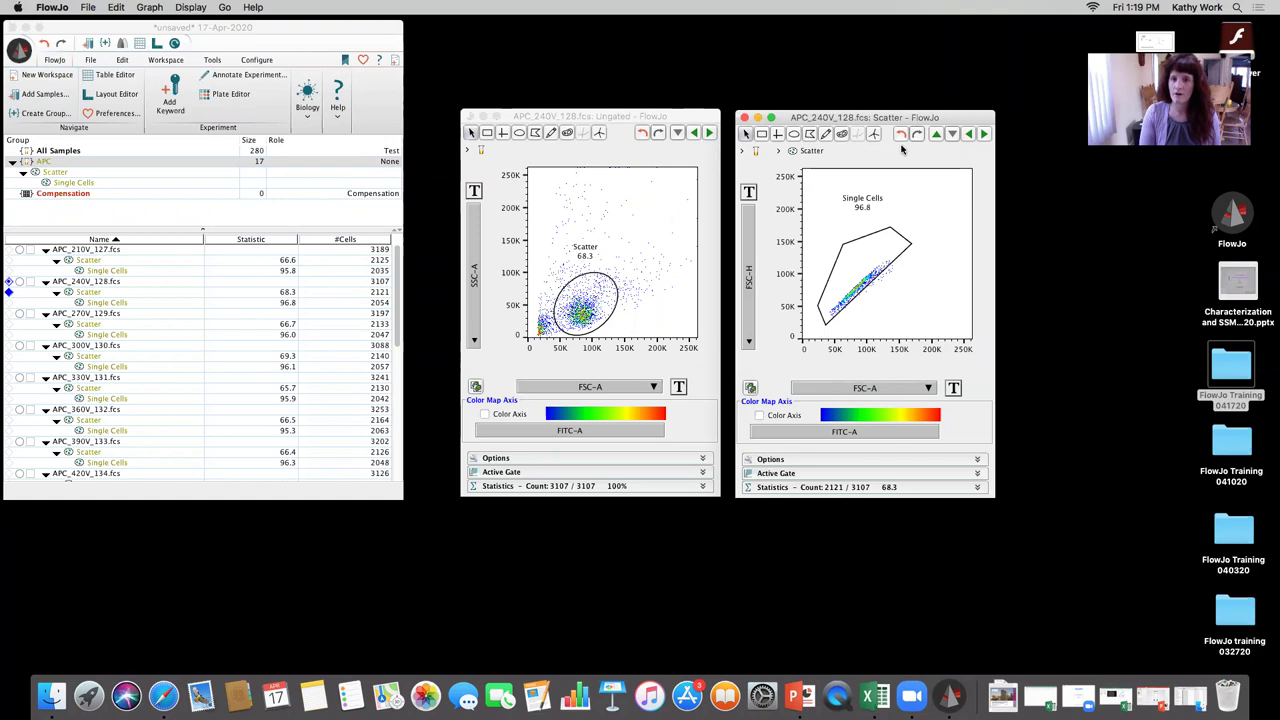
{"action": "left_click", "coordinate": [986, 136]}
{"action": "left_click", "coordinate": [986, 136]}
{"action": "left_click", "coordinate": [986, 136]}
{"action": "left_click", "coordinate": [986, 136]}
{"action": "left_click", "coordinate": [986, 136]}
{"action": "left_click", "coordinate": [986, 136]}
{"action": "left_click", "coordinate": [986, 136]}
{"action": "left_click", "coordinate": [986, 136]}
{"action": "left_click", "coordinate": [986, 136]}
{"action": "left_click", "coordinate": [986, 136]}
{"action": "left_click", "coordinate": [986, 136]}
{"action": "left_click", "coordinate": [986, 136]}
{"action": "left_click", "coordinate": [986, 136]}
{"action": "left_click", "coordinate": [986, 136]}
{"action": "left_click", "coordinate": [986, 136]}
{"action": "left_click", "coordinate": [986, 136]}
{"action": "left_click", "coordinate": [986, 136]}
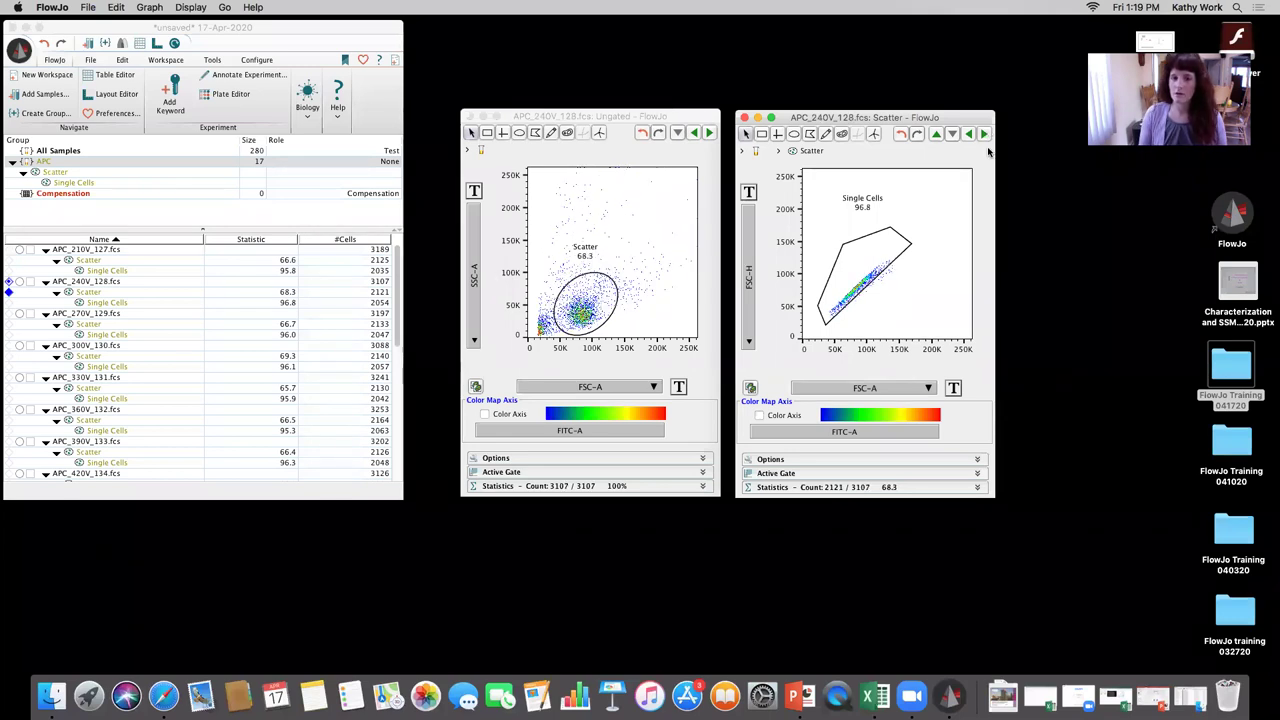
- Open the Single Cells population of APC_240V_128.fcs, close its two parent graphs, and place the new graph beside the workspace
{"action": "left_click_drag", "start_coordinate": [920, 119], "coordinate": [824, 99]}
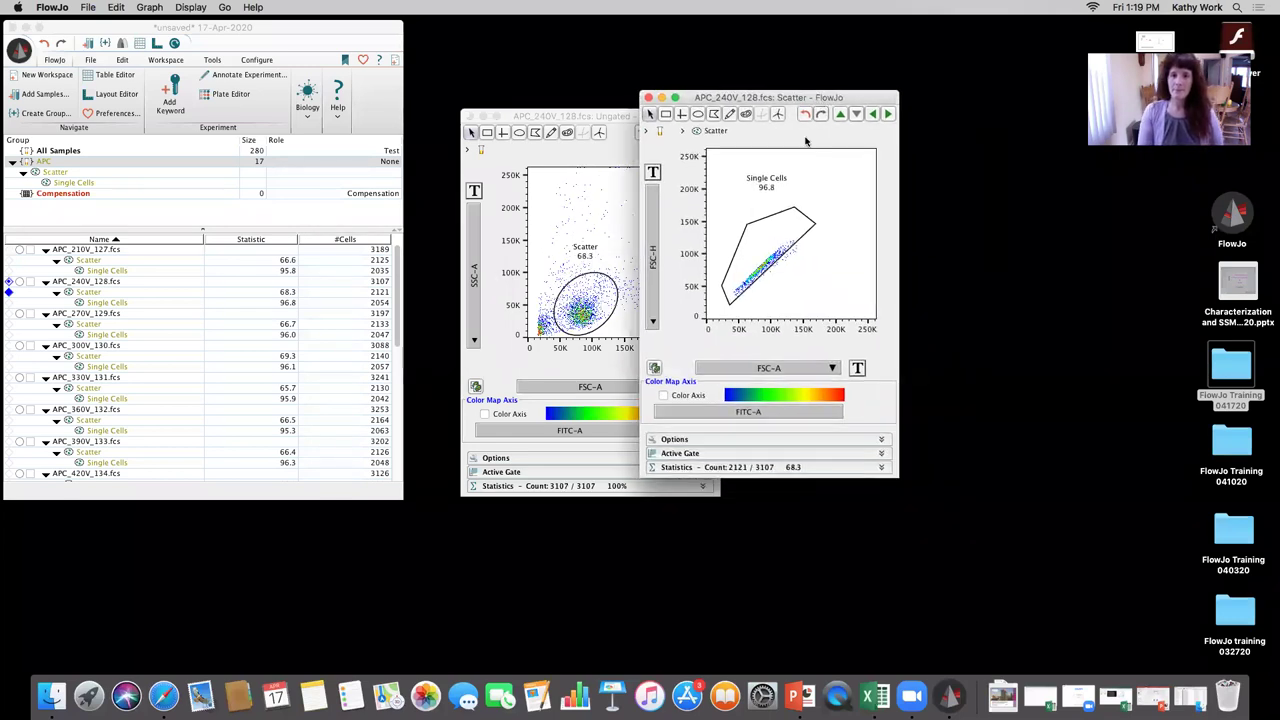
{"action": "left_click", "coordinate": [775, 234]}
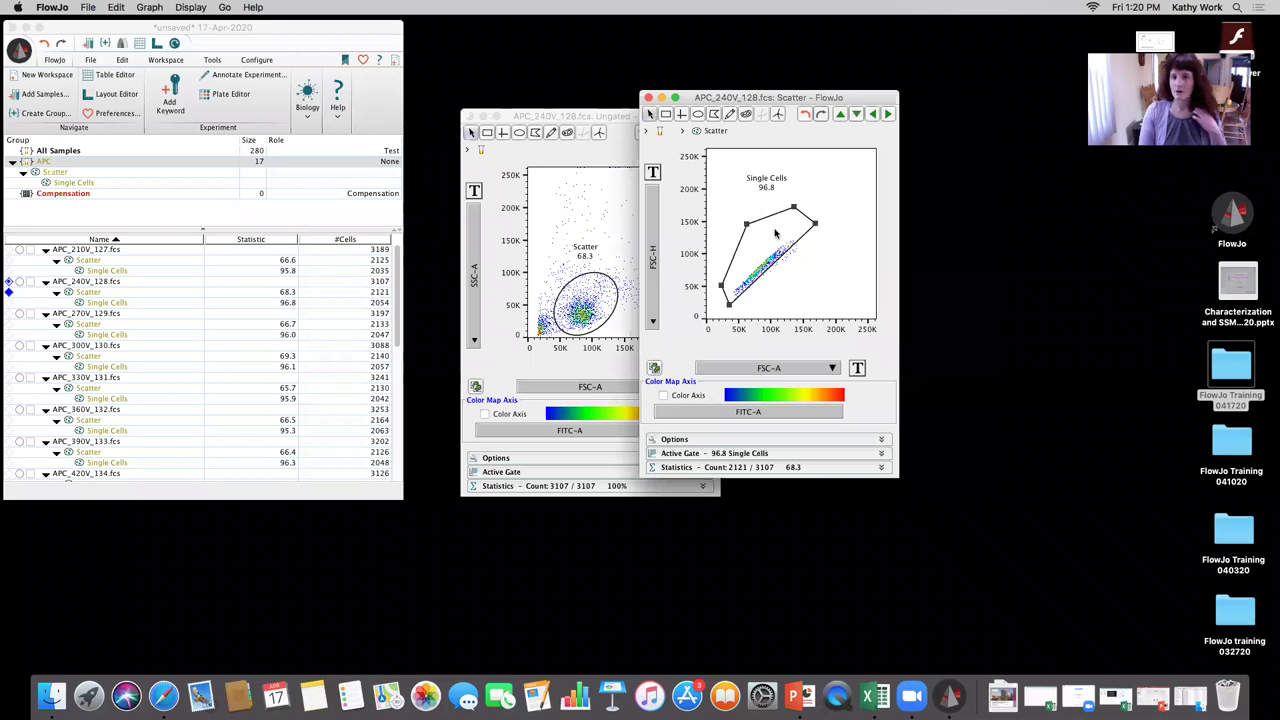
{"action": "double_click", "coordinate": [775, 234]}
{"action": "left_click", "coordinate": [648, 97]}
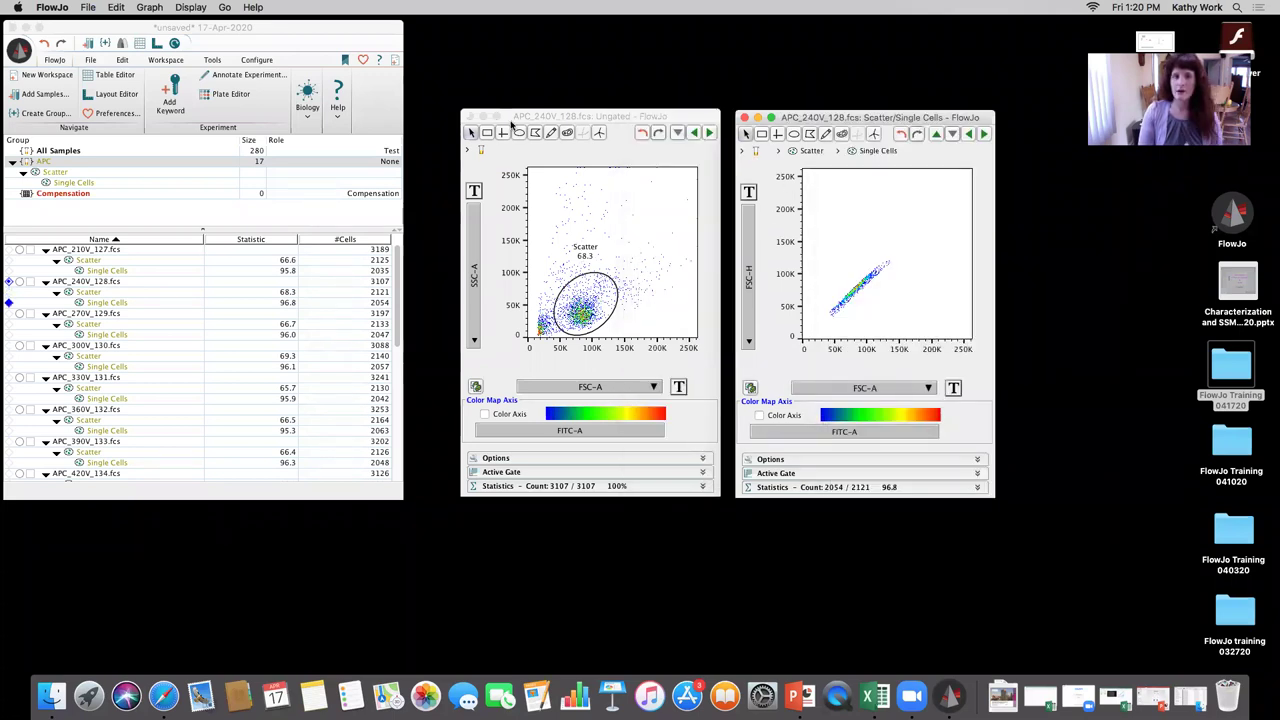
{"action": "left_click", "coordinate": [469, 117]}
{"action": "left_click_drag", "start_coordinate": [836, 121], "coordinate": [641, 114]}
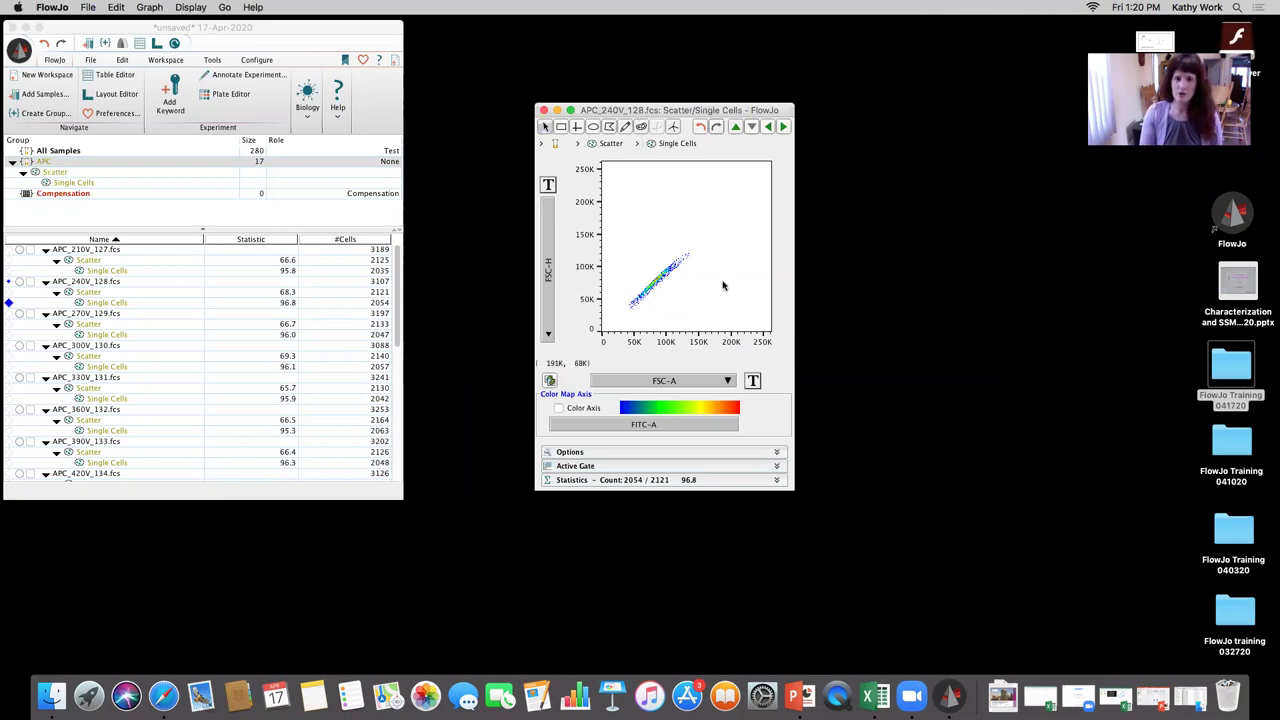
{"action": "left_click_drag", "start_coordinate": [690, 110], "coordinate": [619, 65]}
- Set the Single Cells graph's X axis to APC-A and its Y axis to Histogram
{"action": "left_click", "coordinate": [595, 336]}
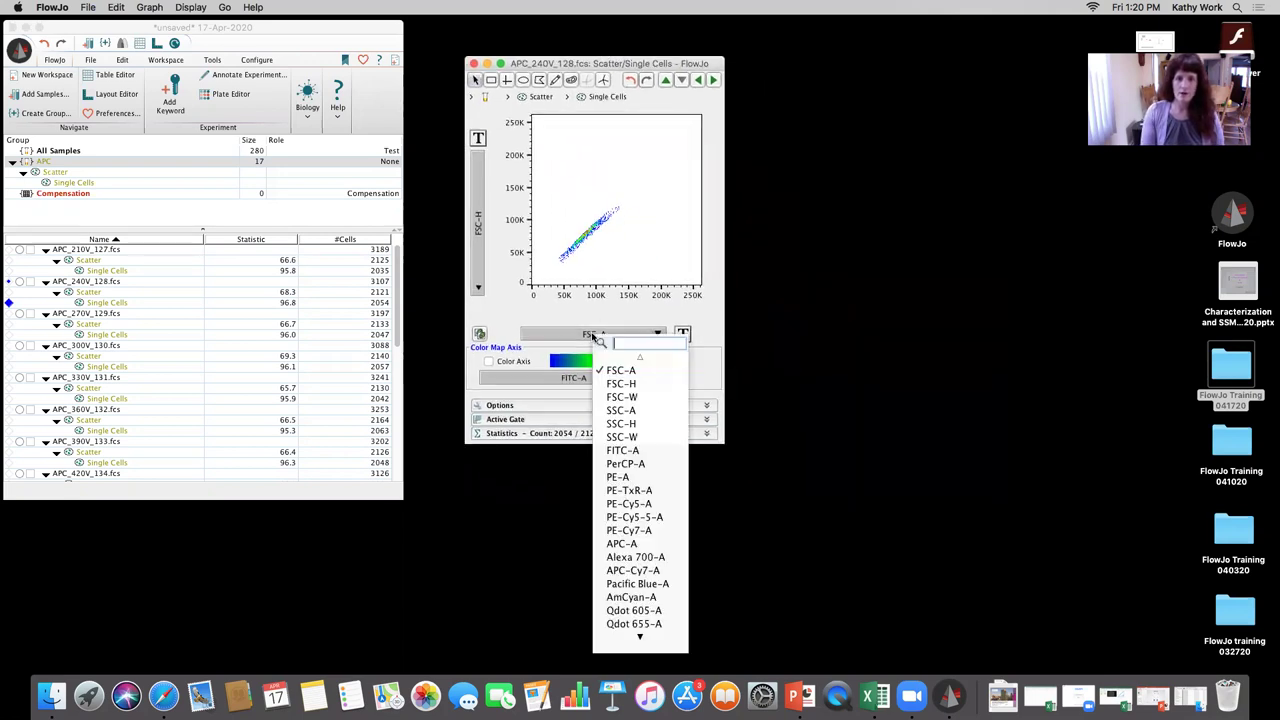
{"action": "type", "text": "apc"}
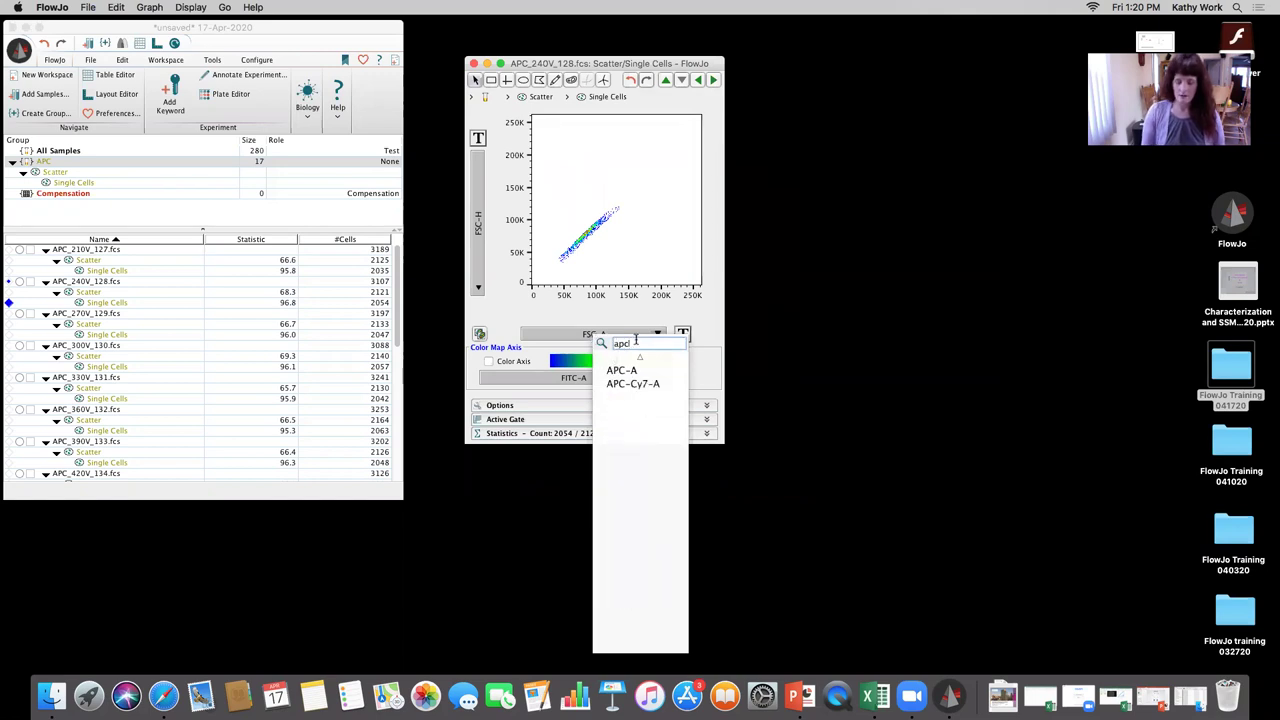
{"action": "key", "text": "BackSpace"}
{"action": "key", "text": "BackSpace"}
{"action": "type", "text": "ap"}
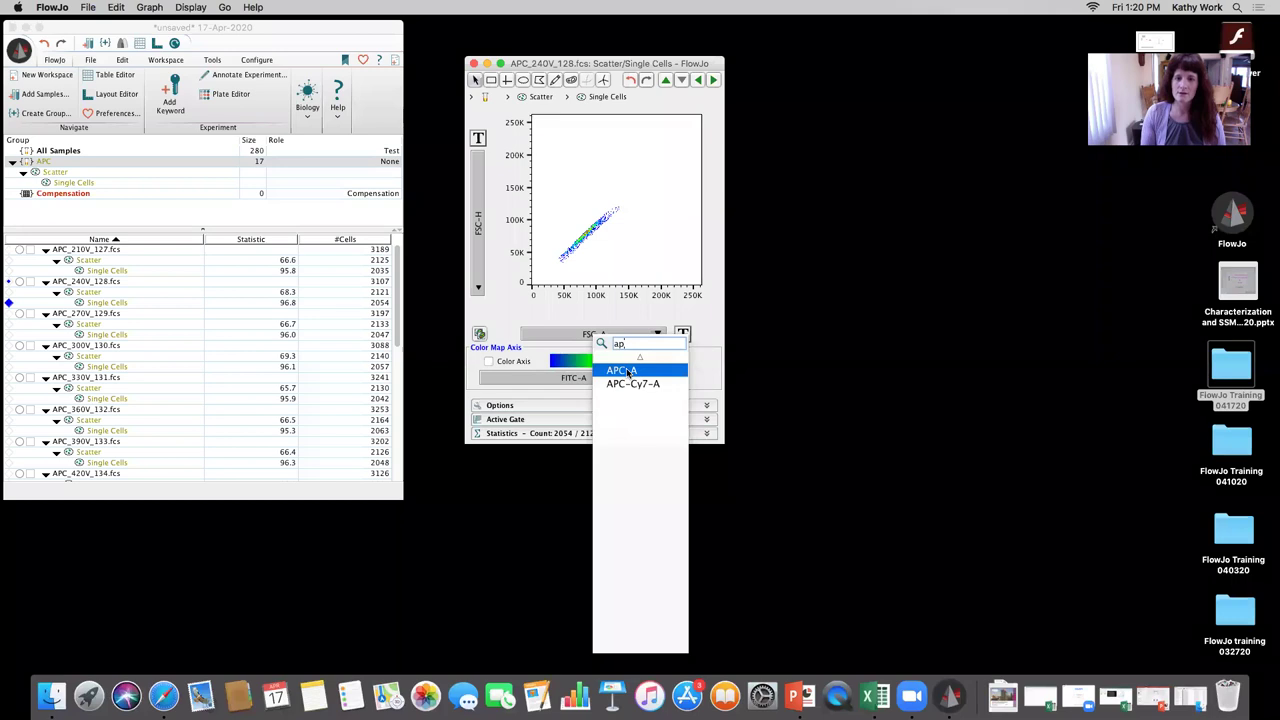
{"action": "left_click", "coordinate": [627, 372]}
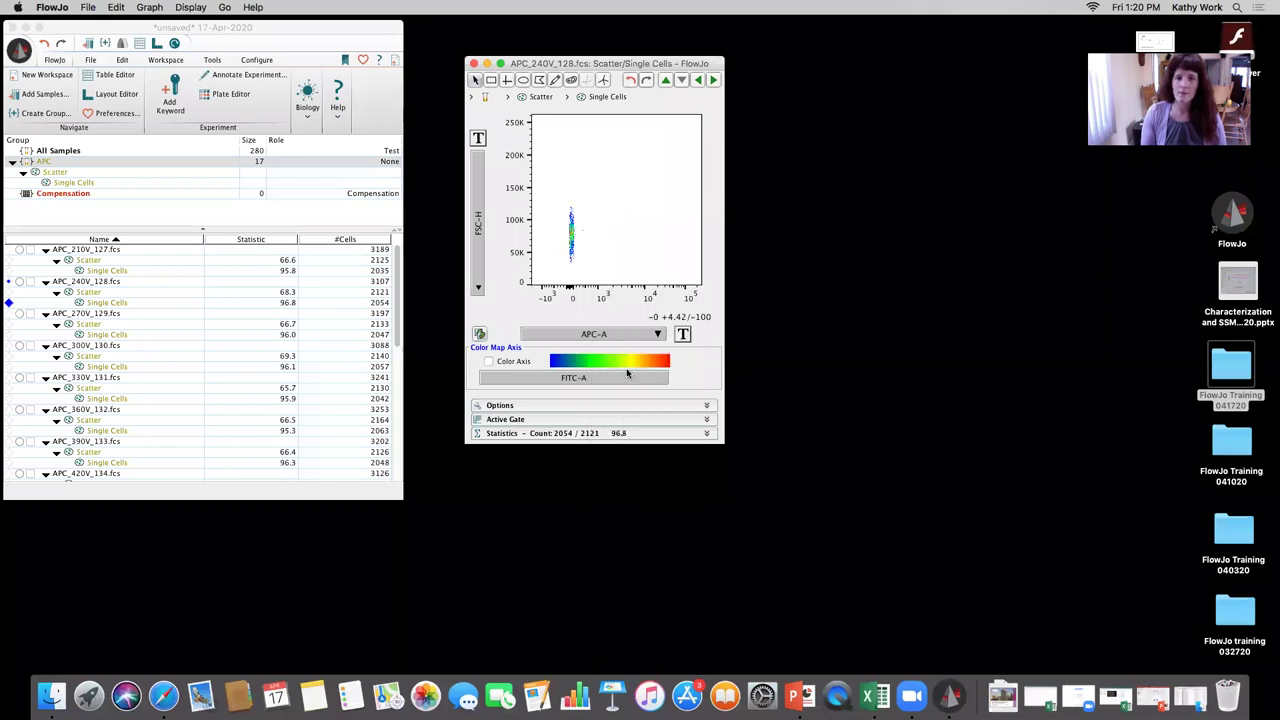
{"action": "left_click", "coordinate": [481, 205]}
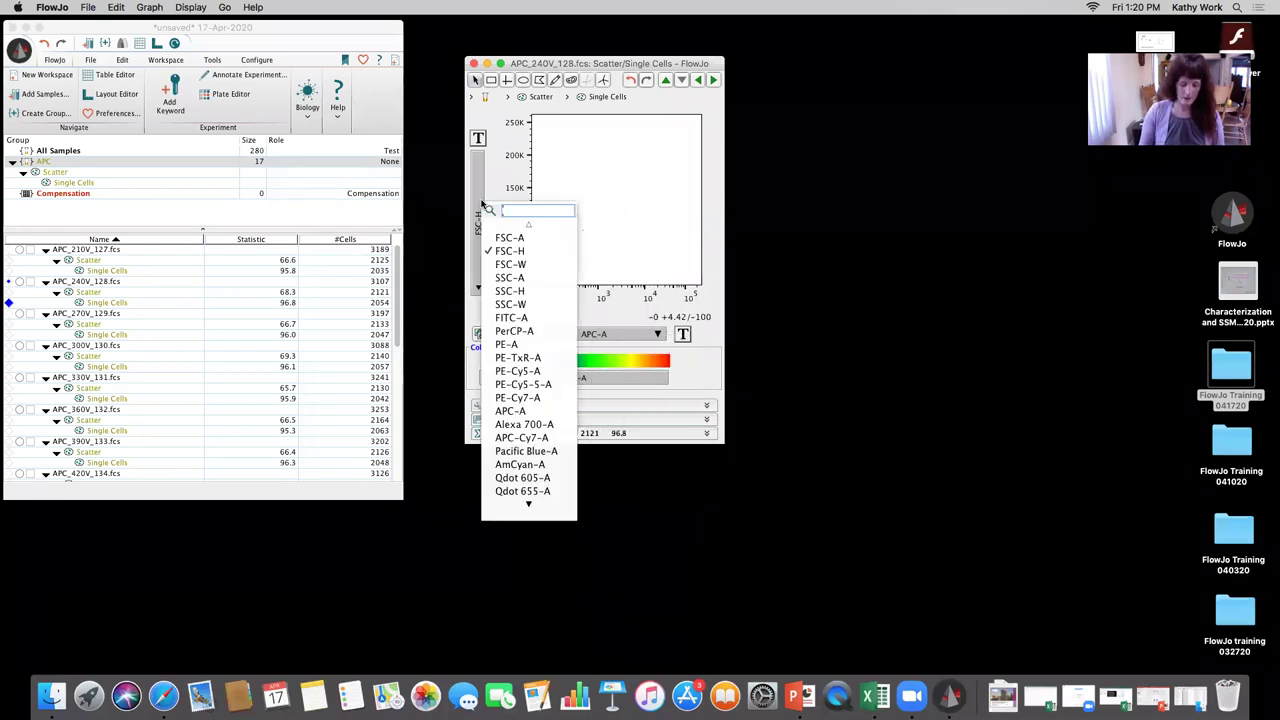
{"action": "type", "text": "his"}
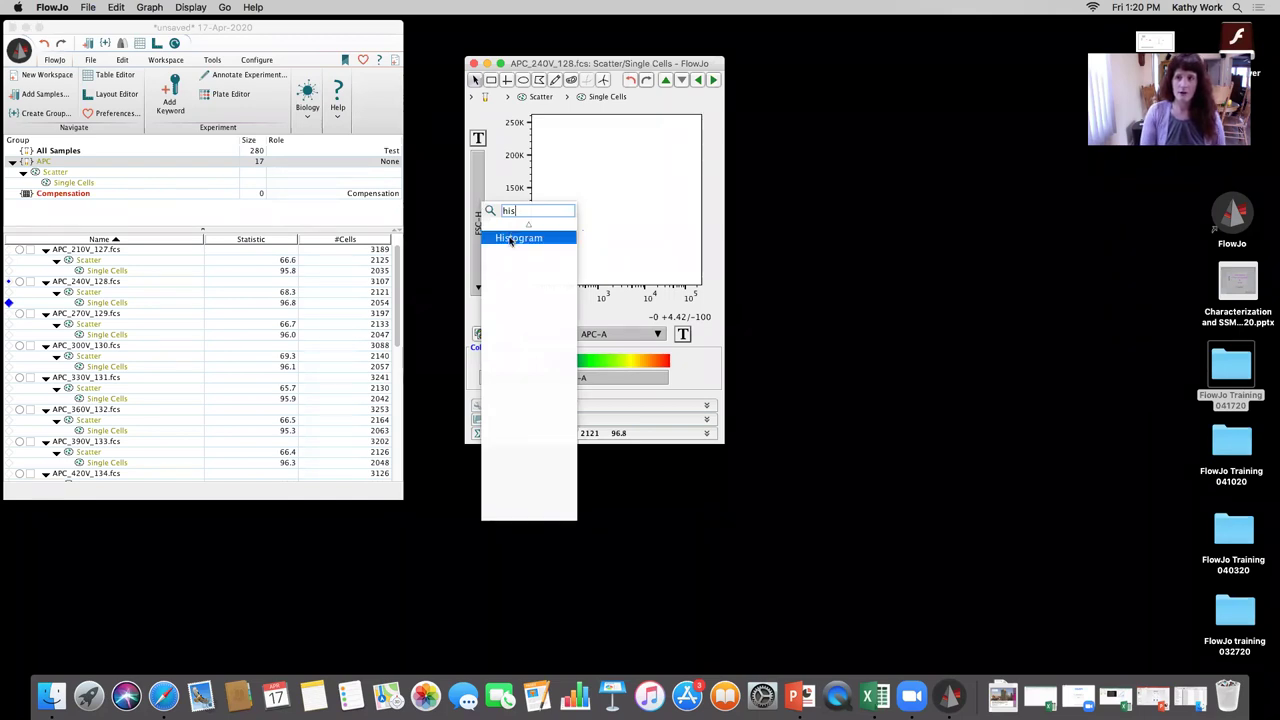
{"action": "left_click", "coordinate": [511, 240]}
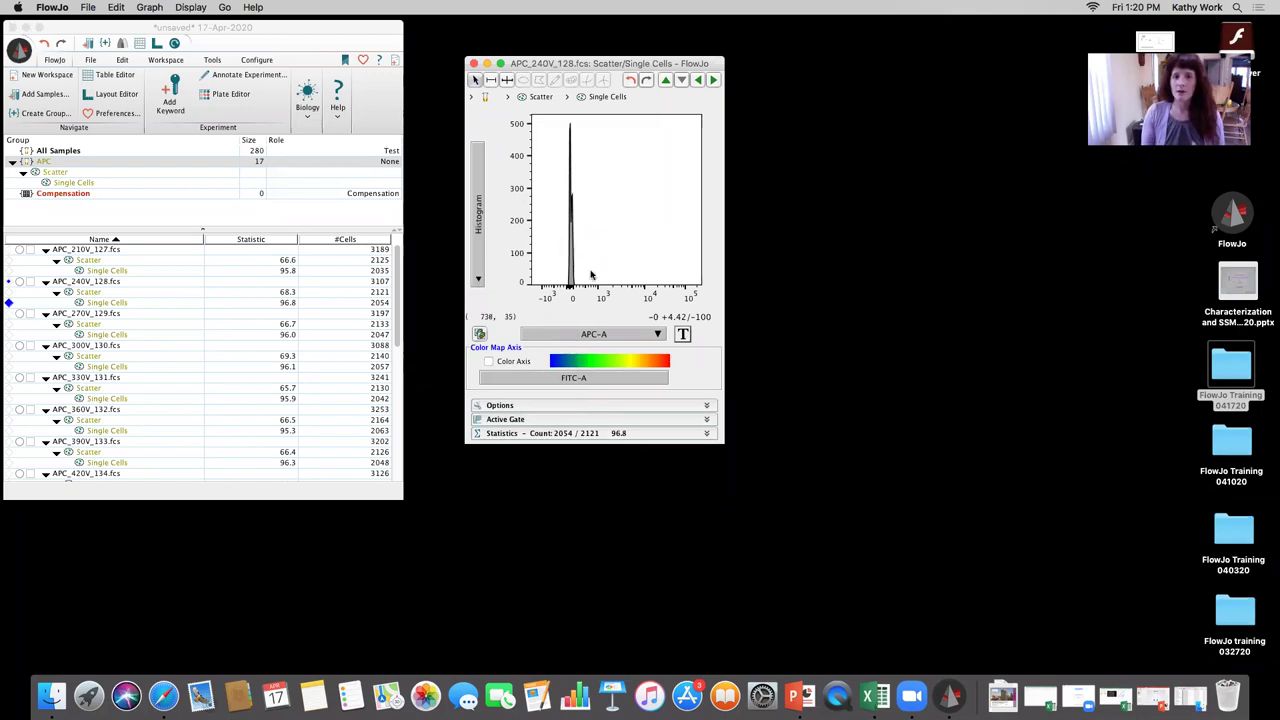
- Customize the APC-A biexponential axis with a width basis of about -5.01 and apply the transform
{"action": "left_click", "coordinate": [683, 335]}
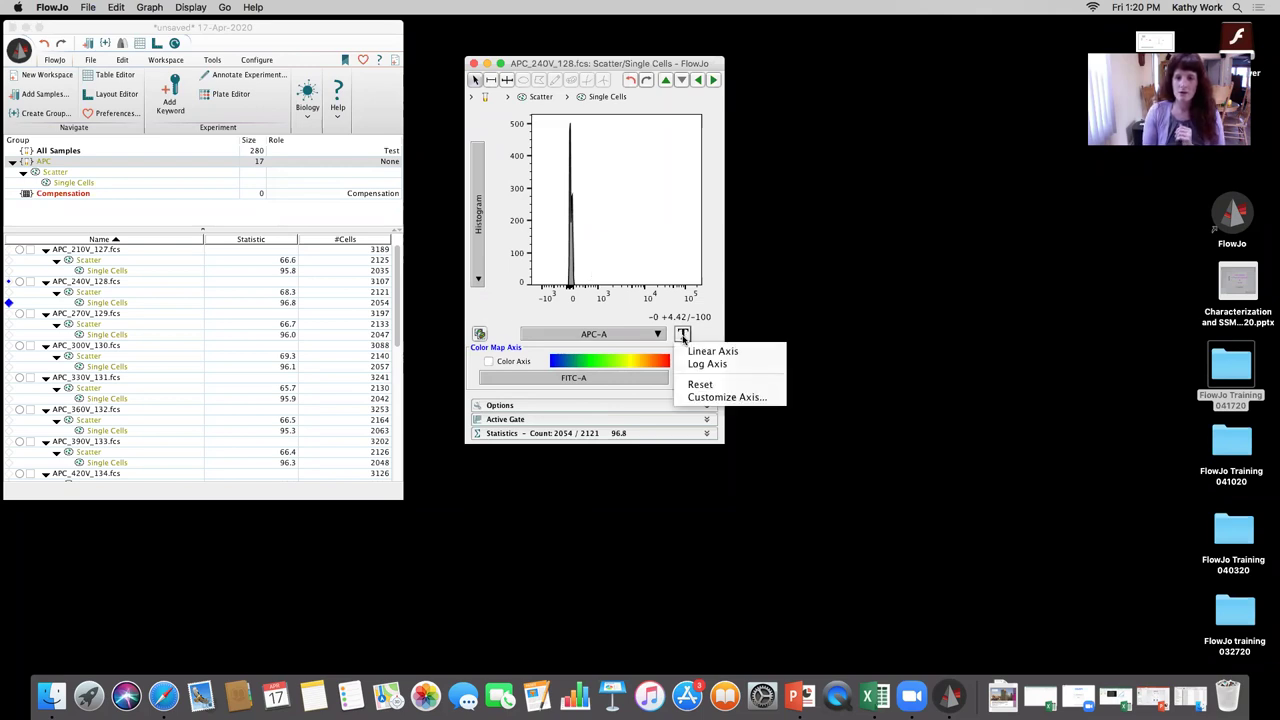
{"action": "left_click", "coordinate": [722, 399]}
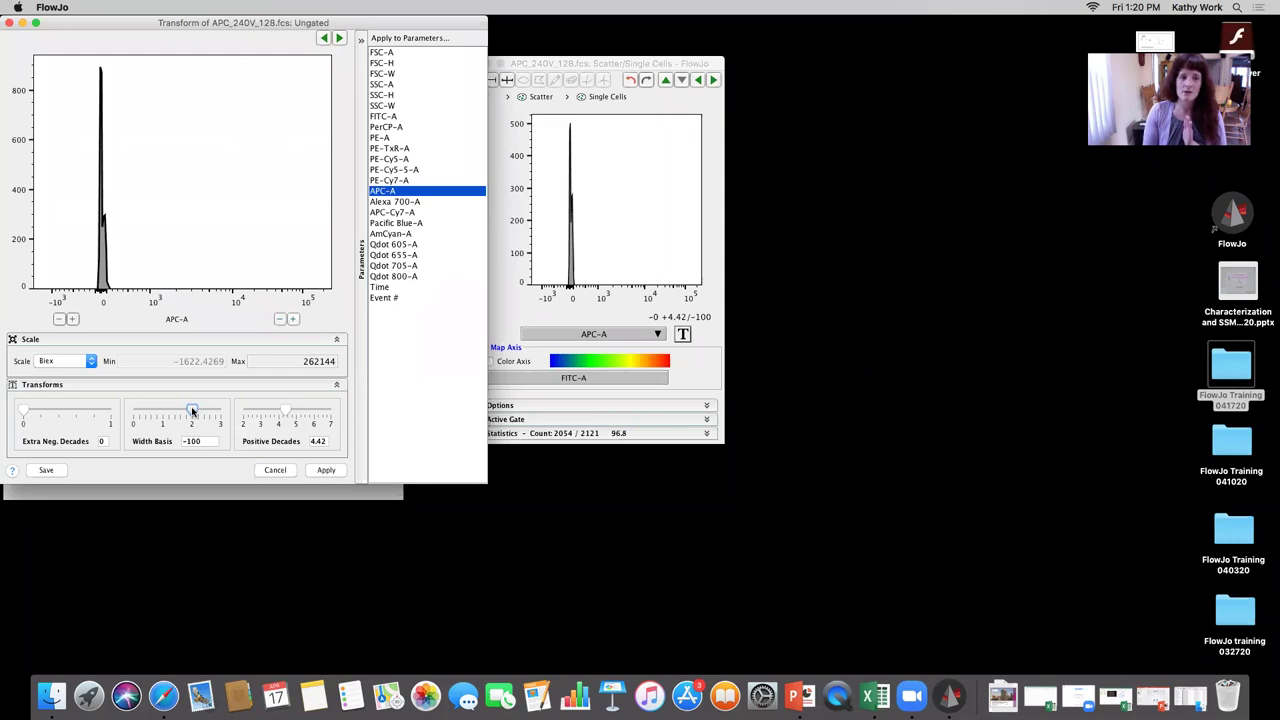
{"action": "left_click_drag", "start_coordinate": [192, 411], "coordinate": [150, 411]}
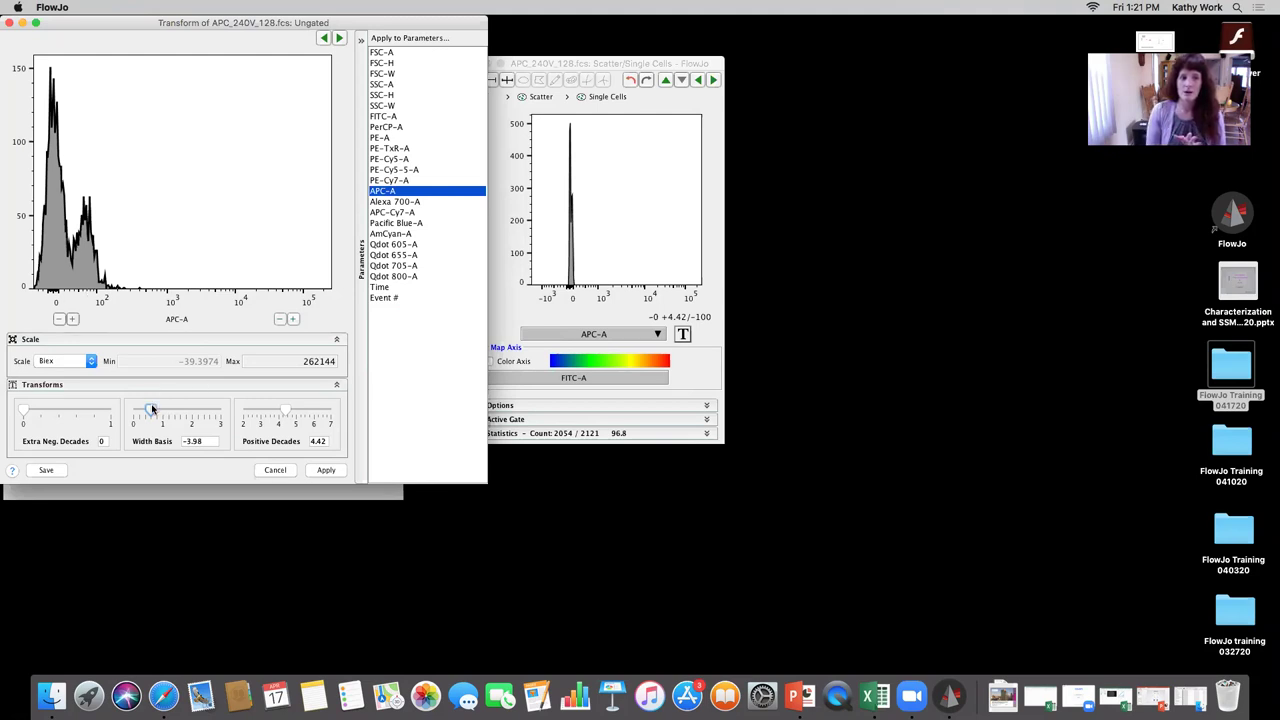
{"action": "left_click_drag", "start_coordinate": [152, 409], "coordinate": [156, 410]}
{"action": "left_click", "coordinate": [325, 471]}
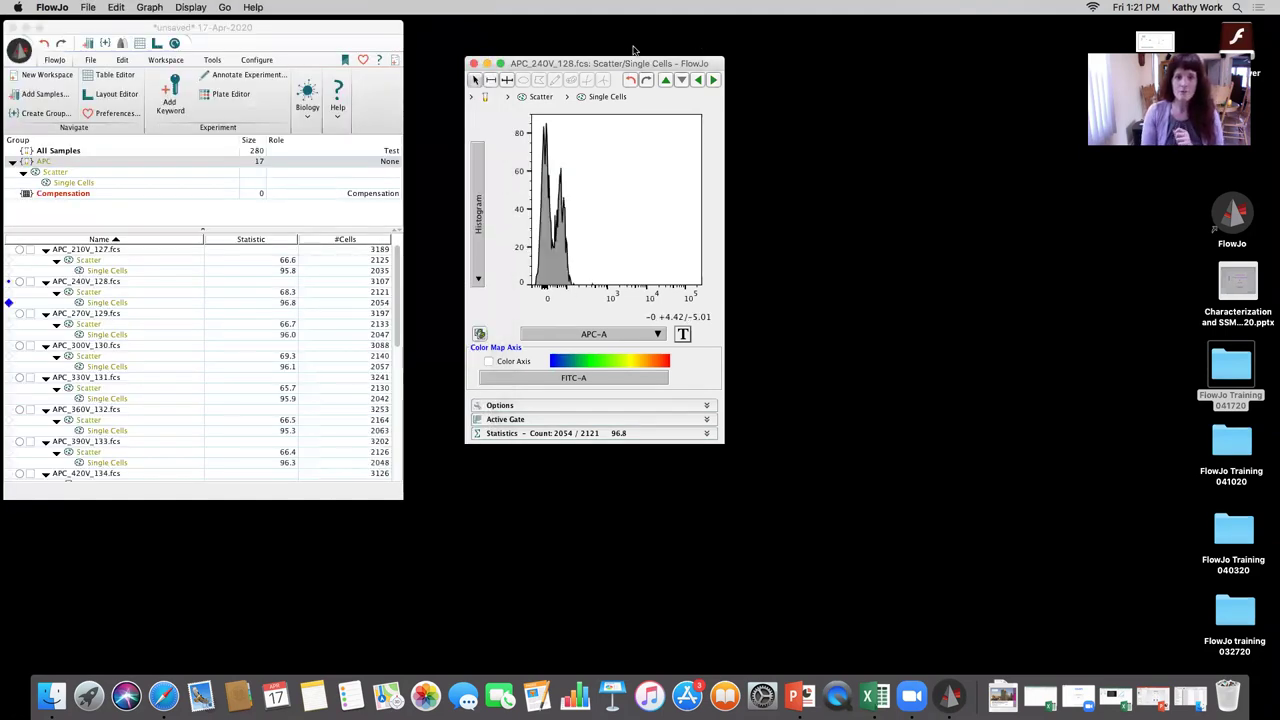
{"action": "left_click_drag", "start_coordinate": [523, 69], "coordinate": [515, 89]}
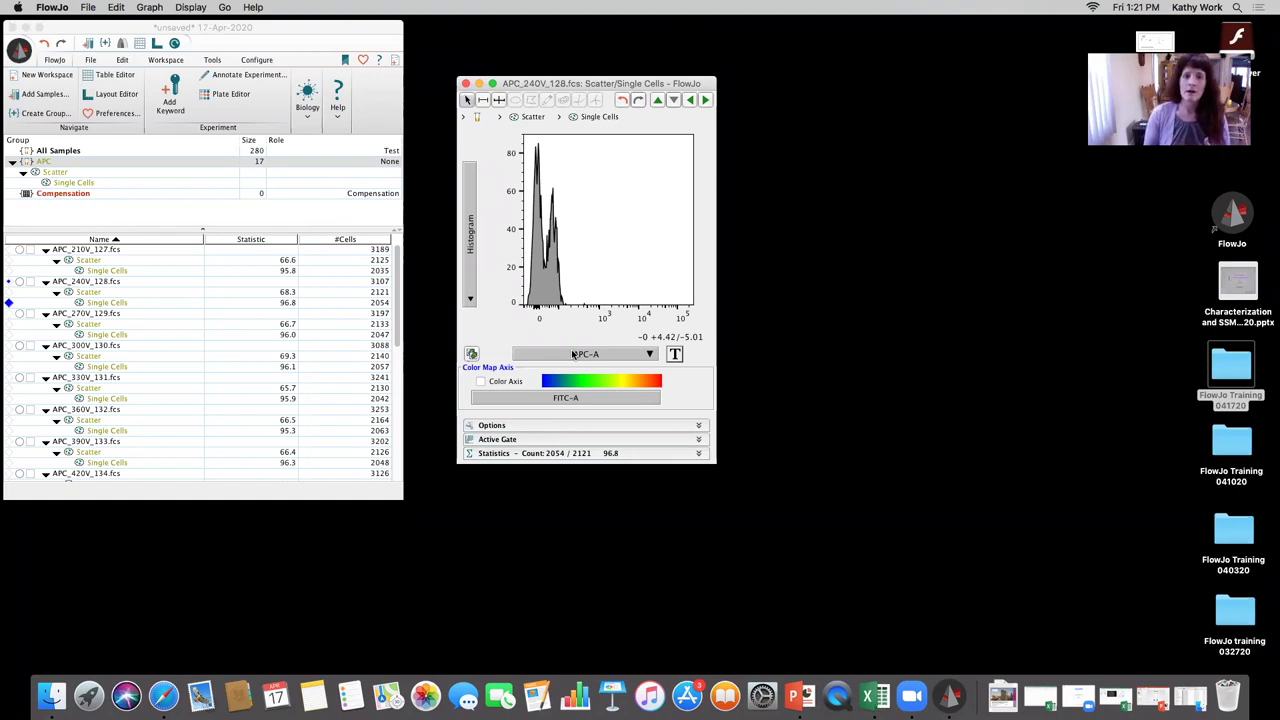
- Set the Single Cells graph's Y axis to FSC-A and enlarge the graph window
{"action": "left_click", "coordinate": [470, 263]}
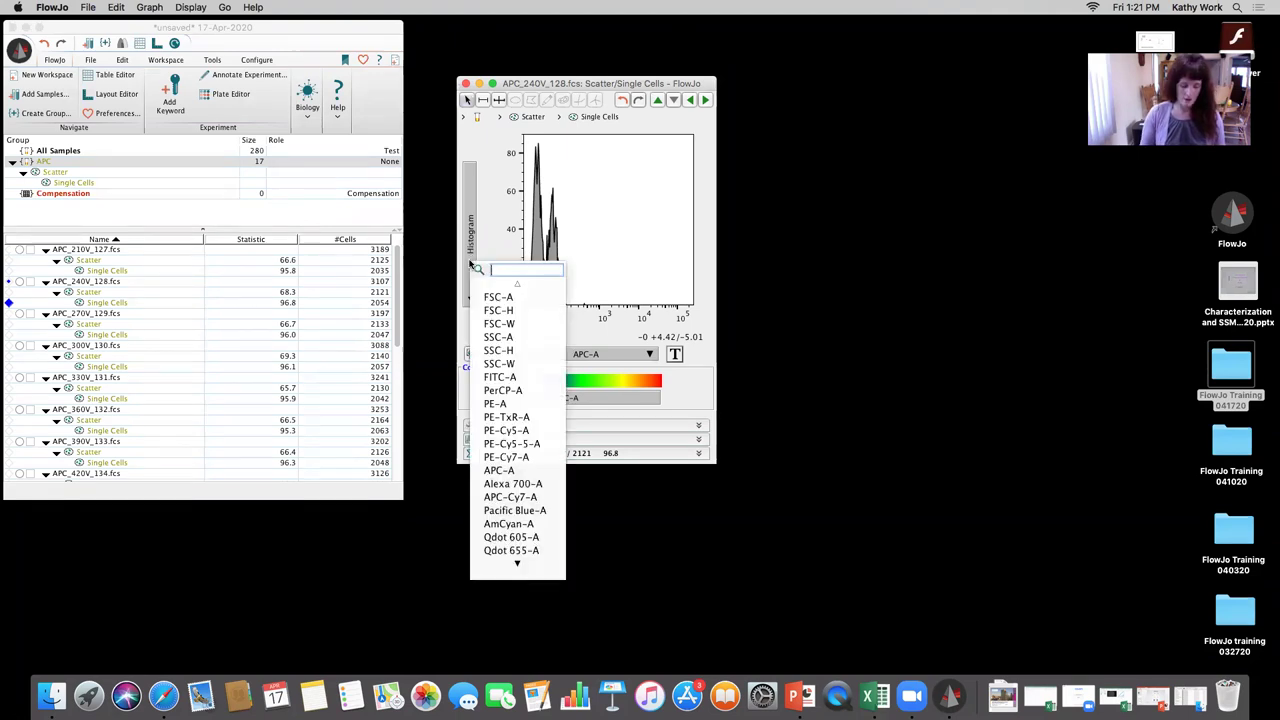
{"action": "type", "text": "fs"}
{"action": "left_click", "coordinate": [490, 281]}
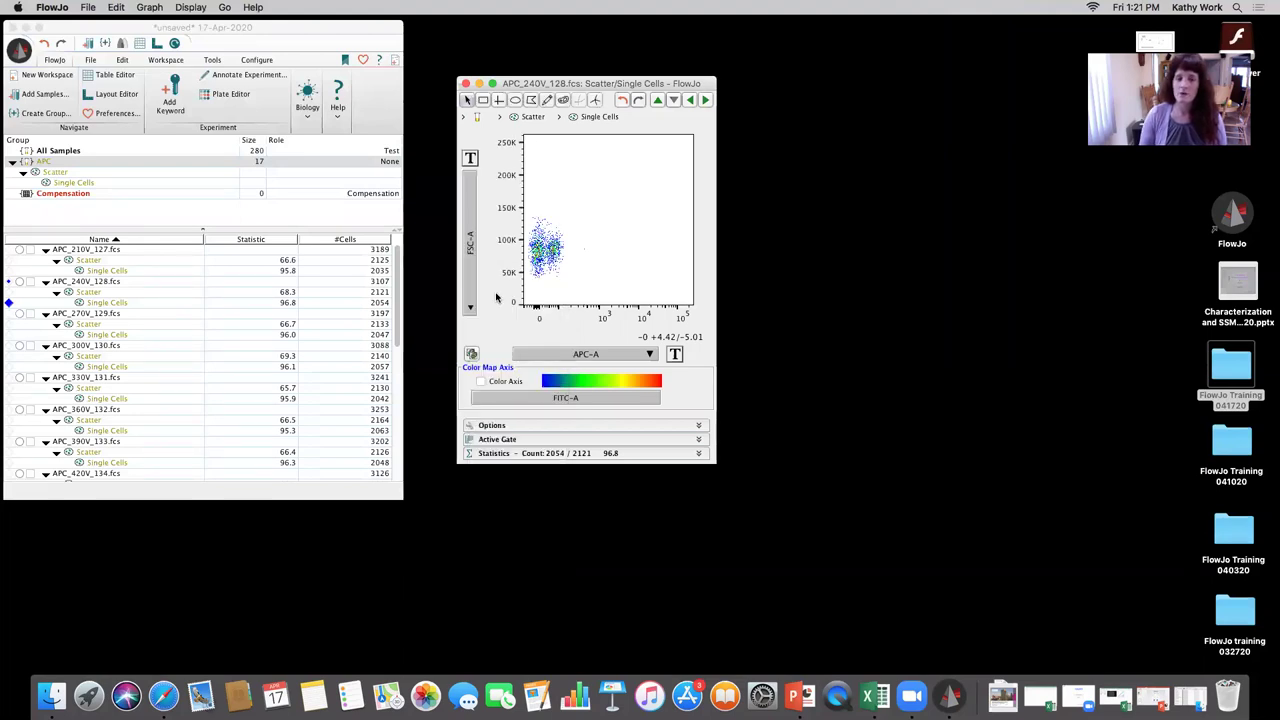
{"action": "left_click_drag", "start_coordinate": [716, 463], "coordinate": [845, 592]}
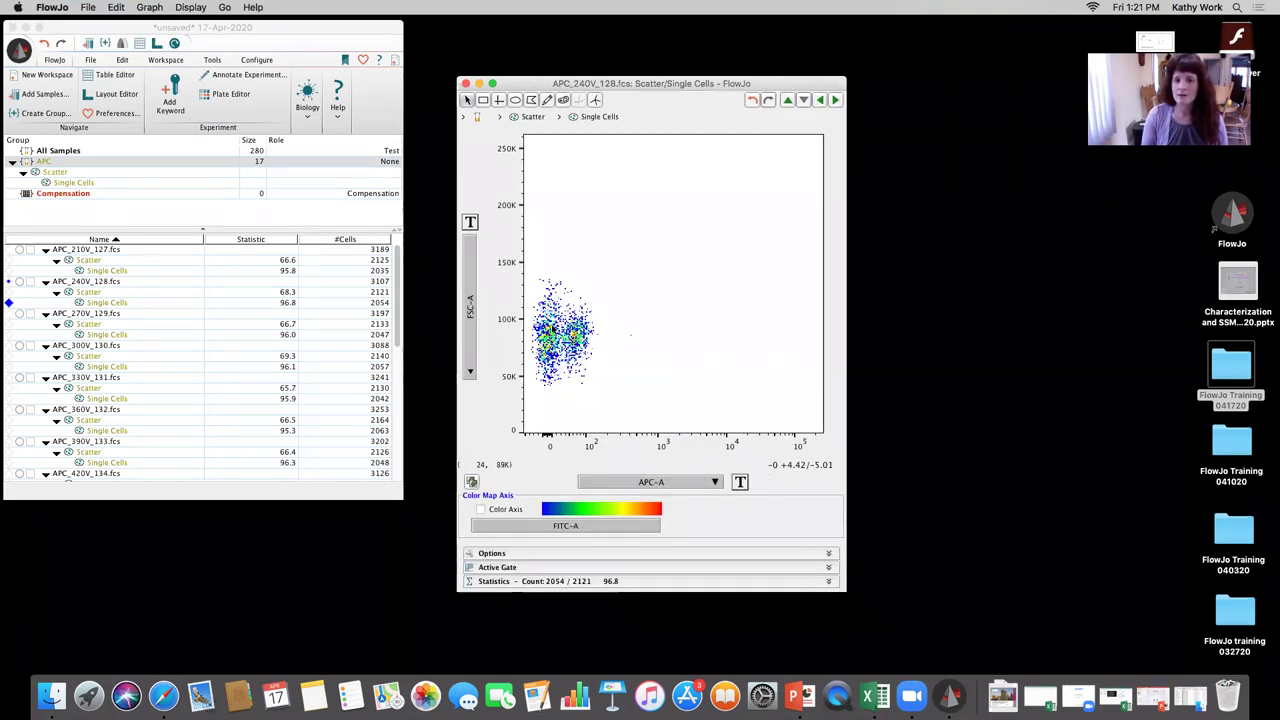
- Switch the Y axis to Histogram and back to FSC-A to compare both displays of the APC-A populations
{"action": "left_click", "coordinate": [468, 294]}
{"action": "type", "text": "his"}
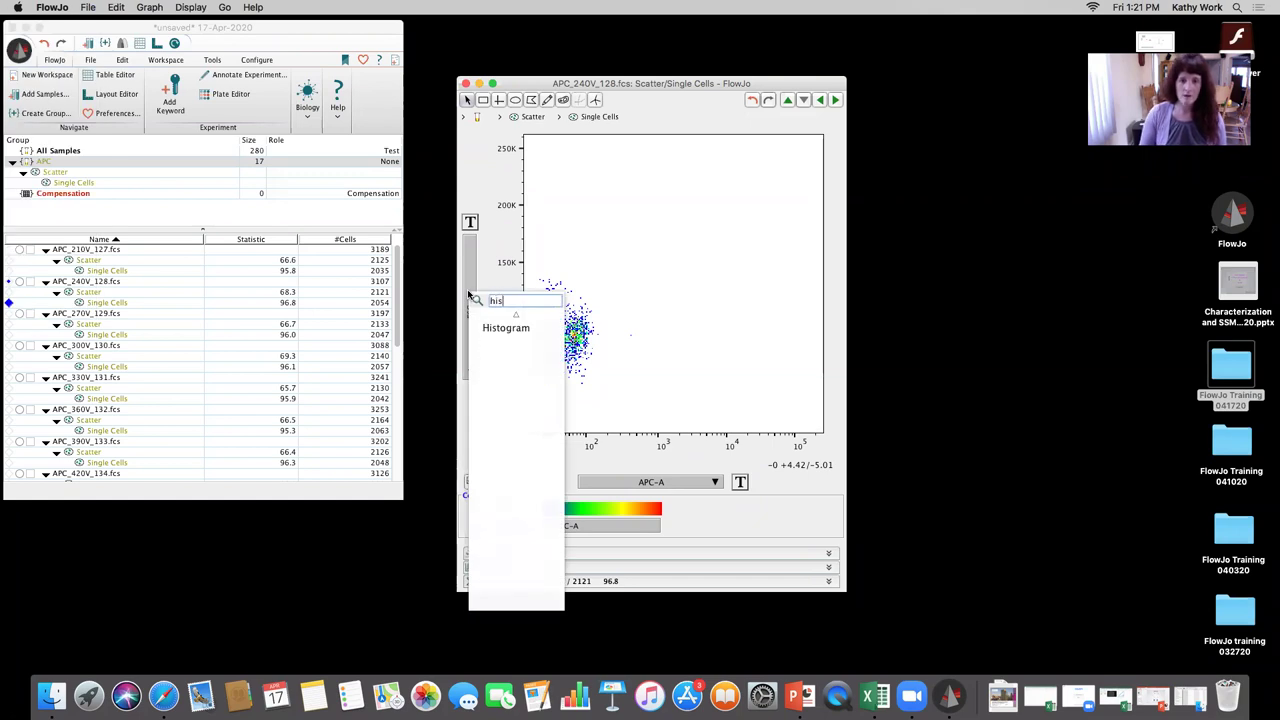
{"action": "left_click", "coordinate": [500, 328]}
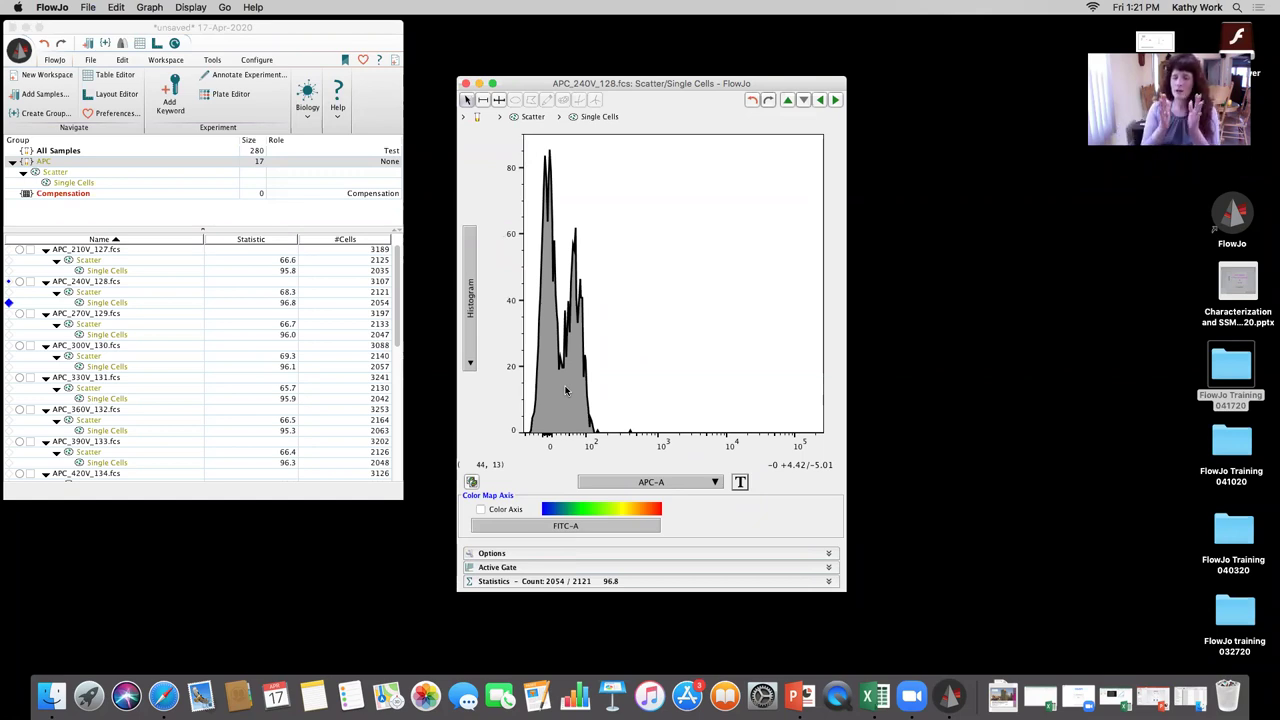
{"action": "left_click", "coordinate": [472, 306]}
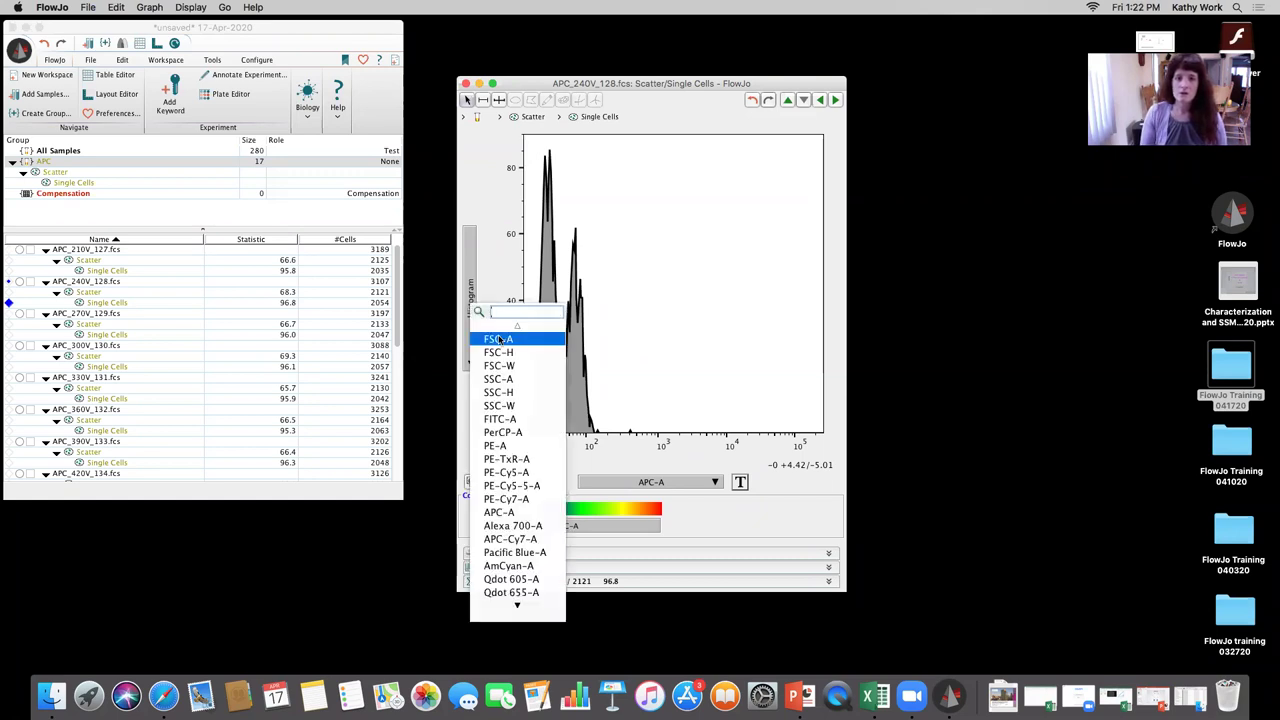
{"action": "left_click", "coordinate": [499, 340]}
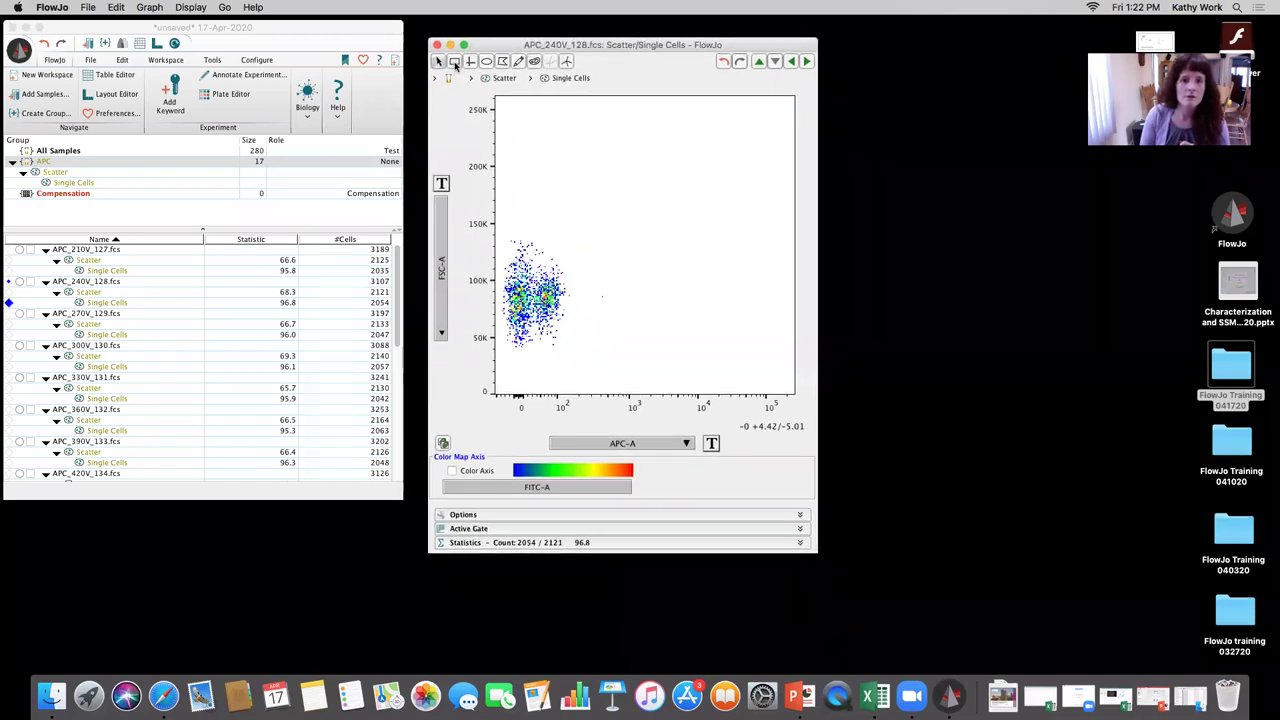
- Draw a rectangle gate around the dimmer APC-A population named APC Negative, and extend its top edge to about 240K on FSC-A
{"action": "left_click_drag", "start_coordinate": [533, 148], "coordinate": [452, 425]}
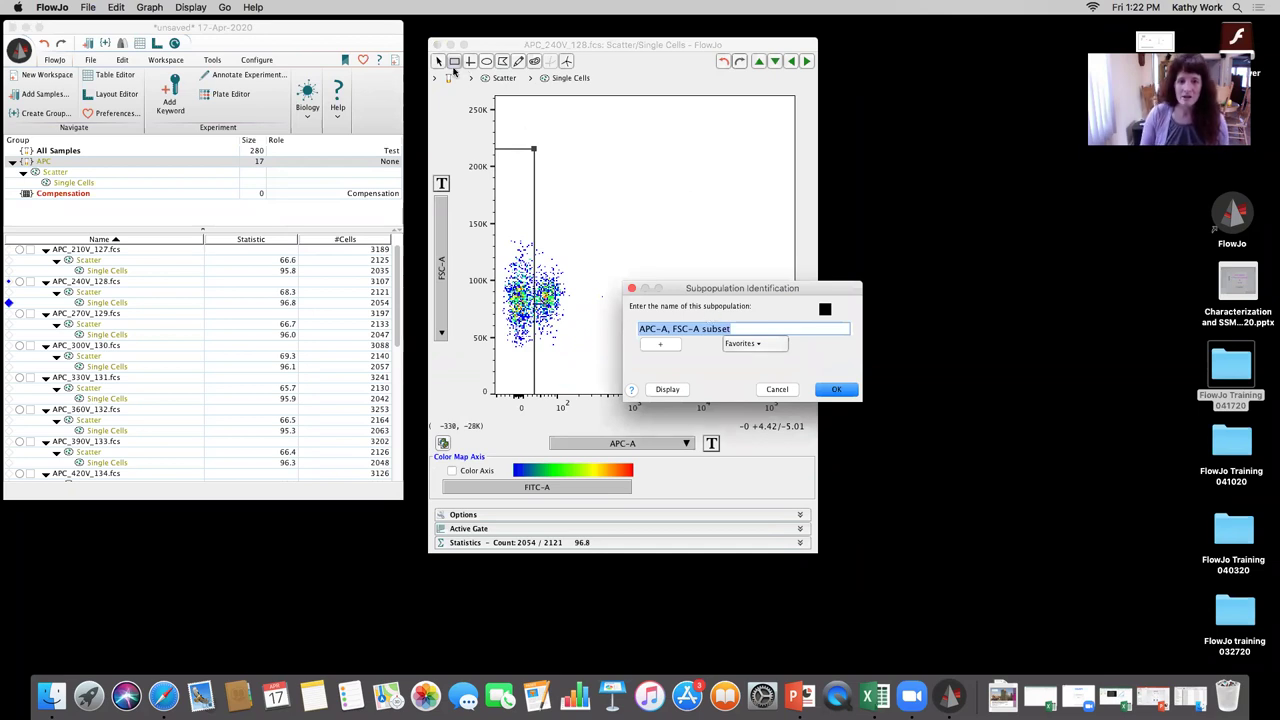
{"action": "type", "text": "APC"}
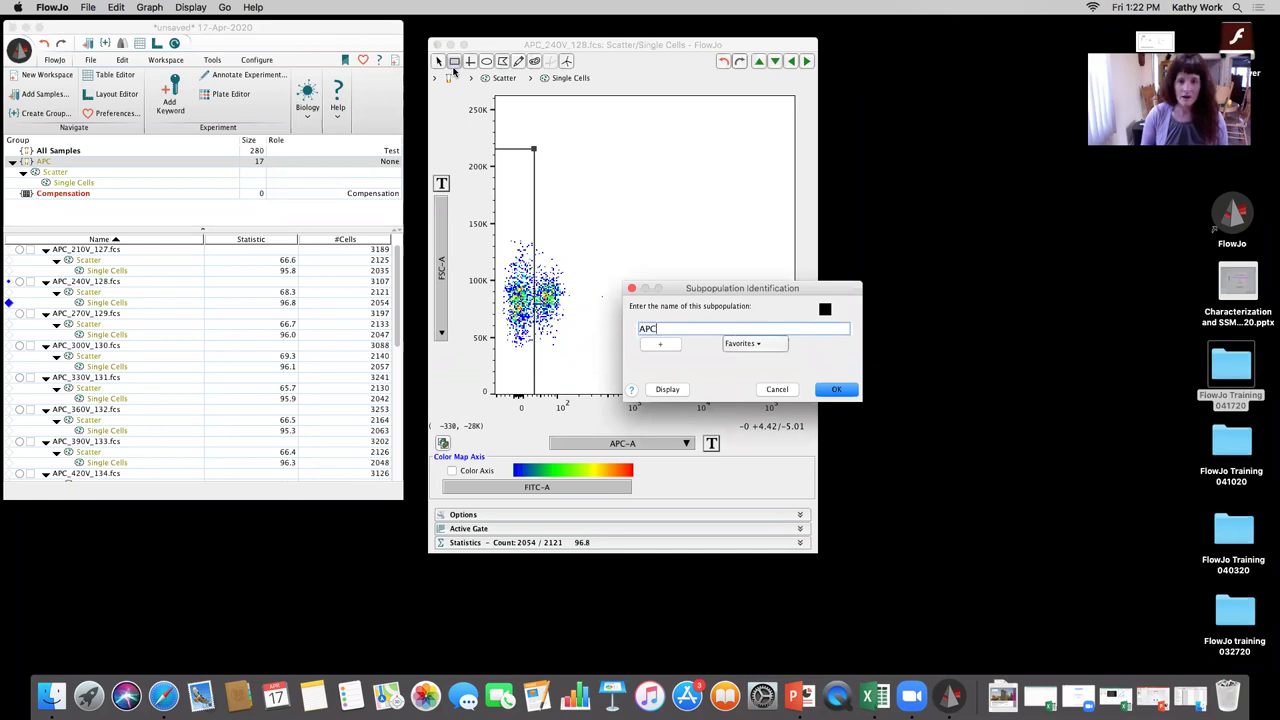
{"action": "type", "text": " Negative"}
{"action": "key", "text": "Return"}
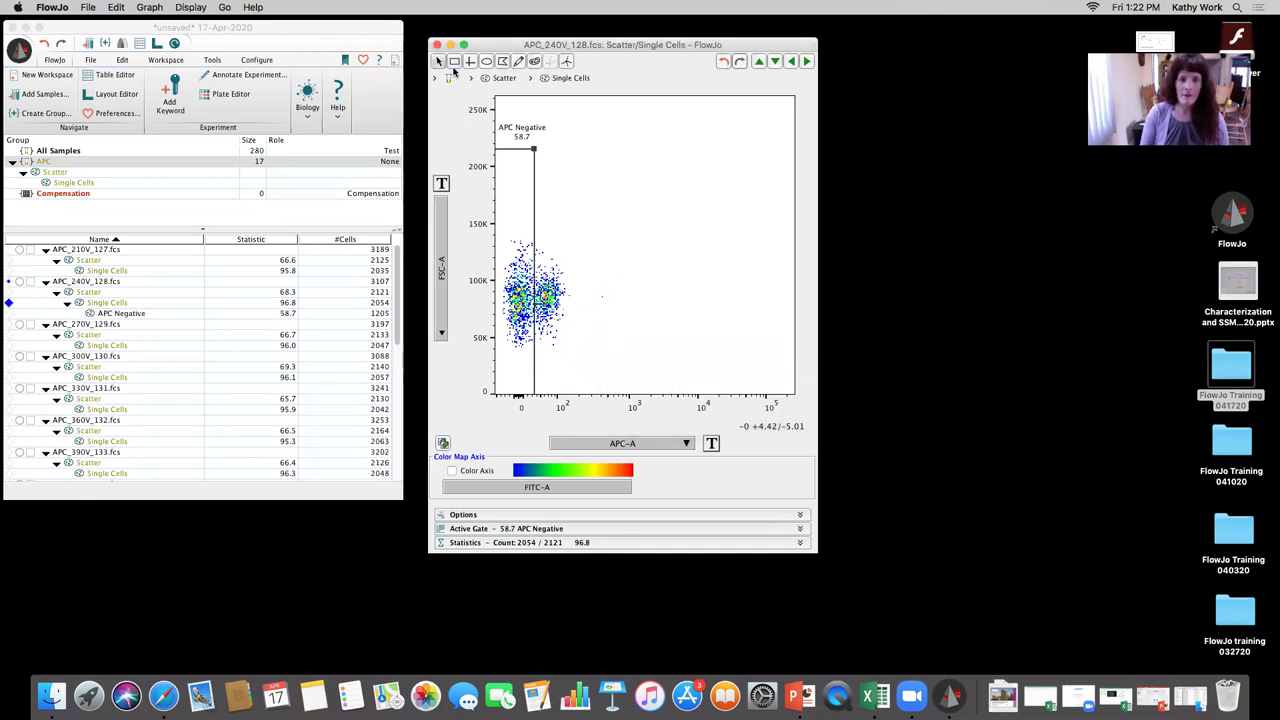
{"action": "left_click_drag", "start_coordinate": [533, 149], "coordinate": [533, 118]}
- Draw a second rectangle gate around the brighter APC-A population, adjoining the APC Negative gate, and name it APC Positive
{"action": "mouse_move", "coordinate": [740, 117]}
{"action": "left_mouse_down"}
{"action": "mouse_move", "coordinate": [533, 398]}
{"action": "mouse_move", "coordinate": [546, 394]}
{"action": "left_mouse_up"}
{"action": "type", "text": "APC "}
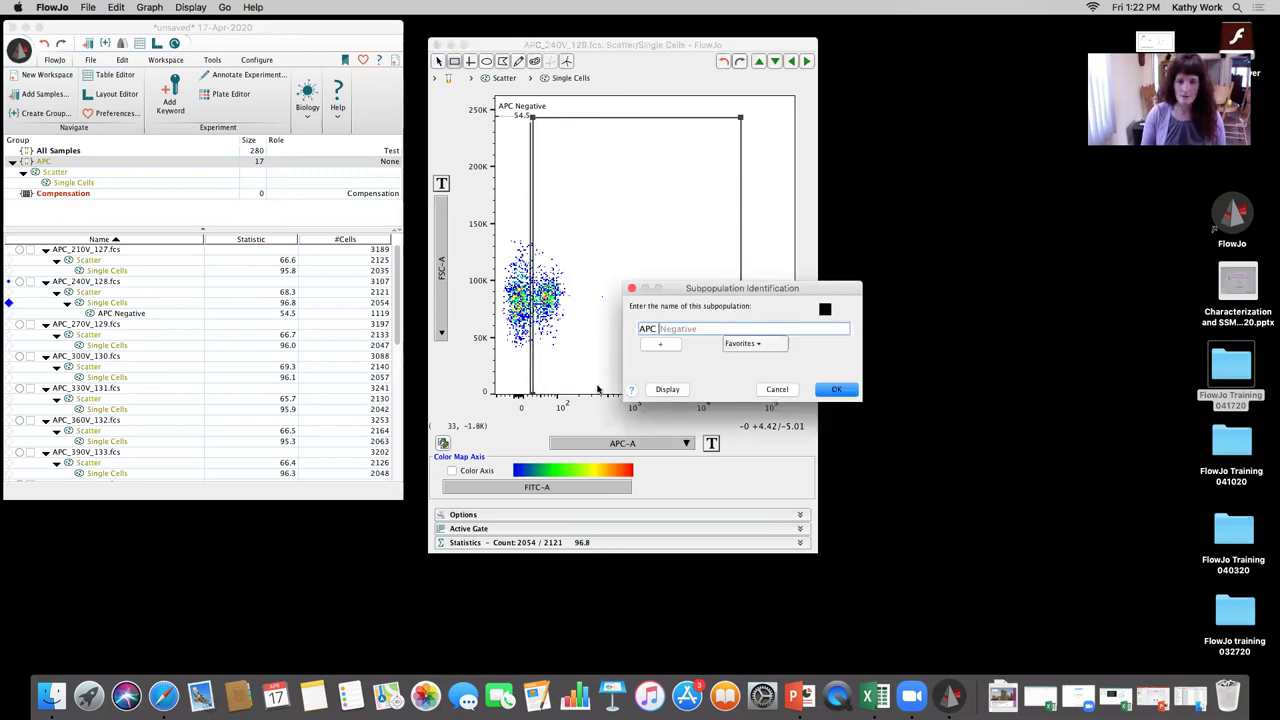
{"action": "type", "text": "Positive"}
{"action": "key", "text": "Return"}
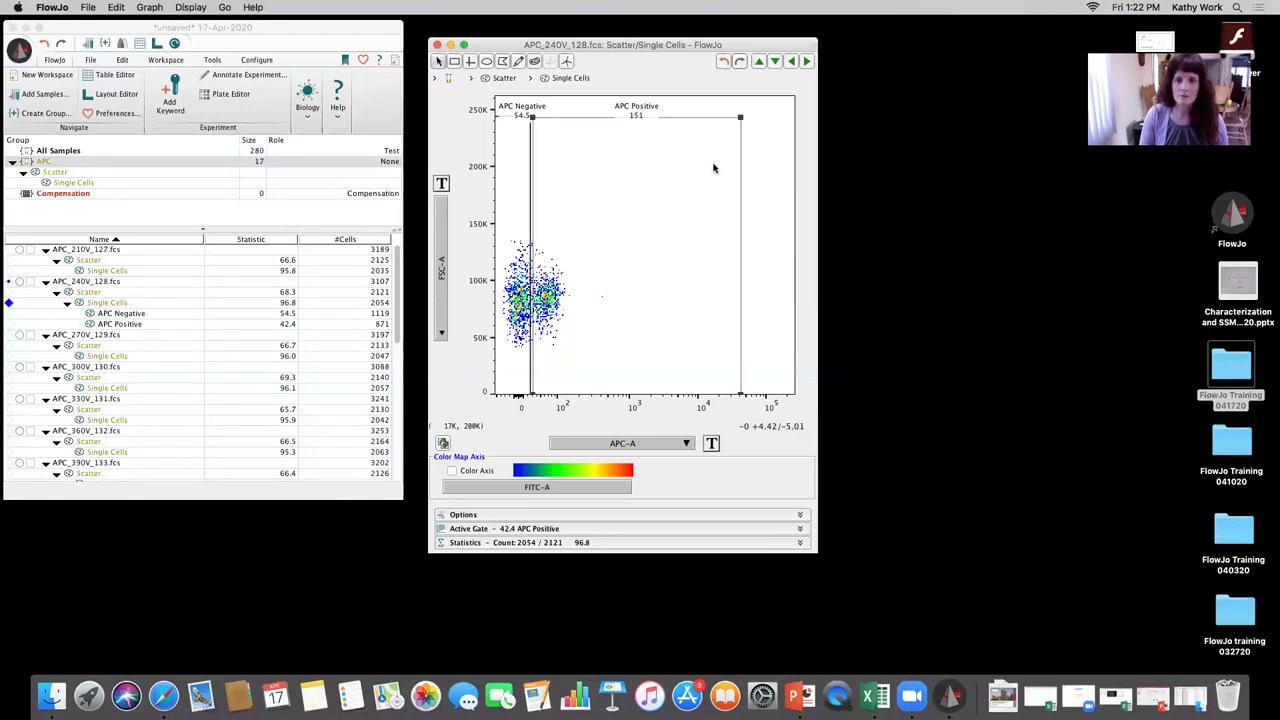
- Nudge the APC Positive gate so its lower boundary sits just above the edge of the APC Negative gate
{"action": "left_click_drag", "start_coordinate": [714, 163], "coordinate": [716, 168]}
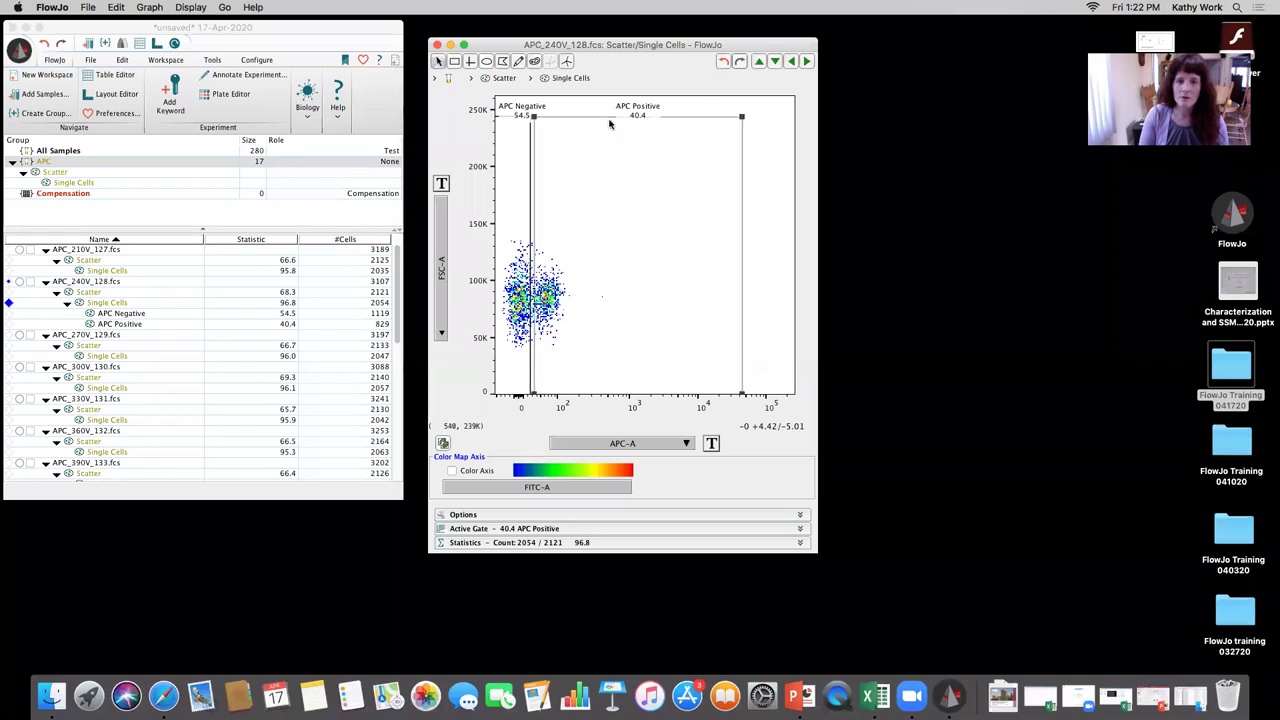
{"action": "left_click_drag", "start_coordinate": [609, 124], "coordinate": [607, 124]}
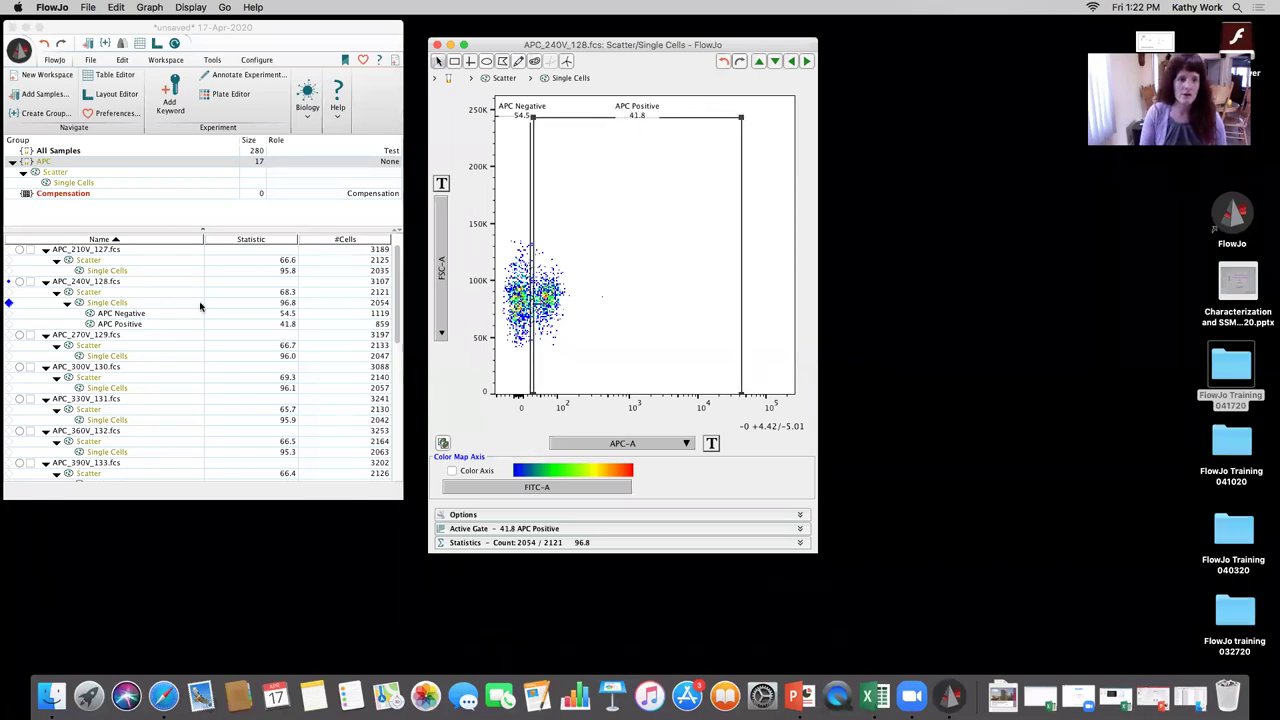
{"action": "left_click", "coordinate": [119, 316]}
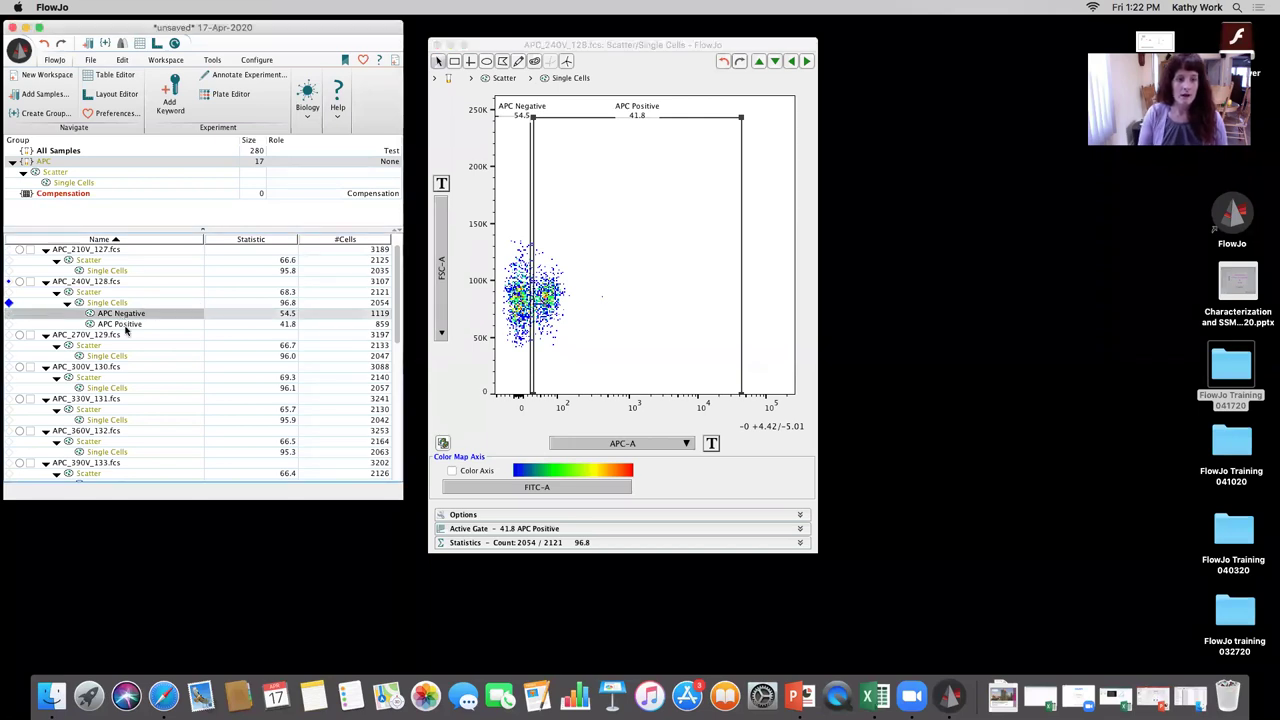
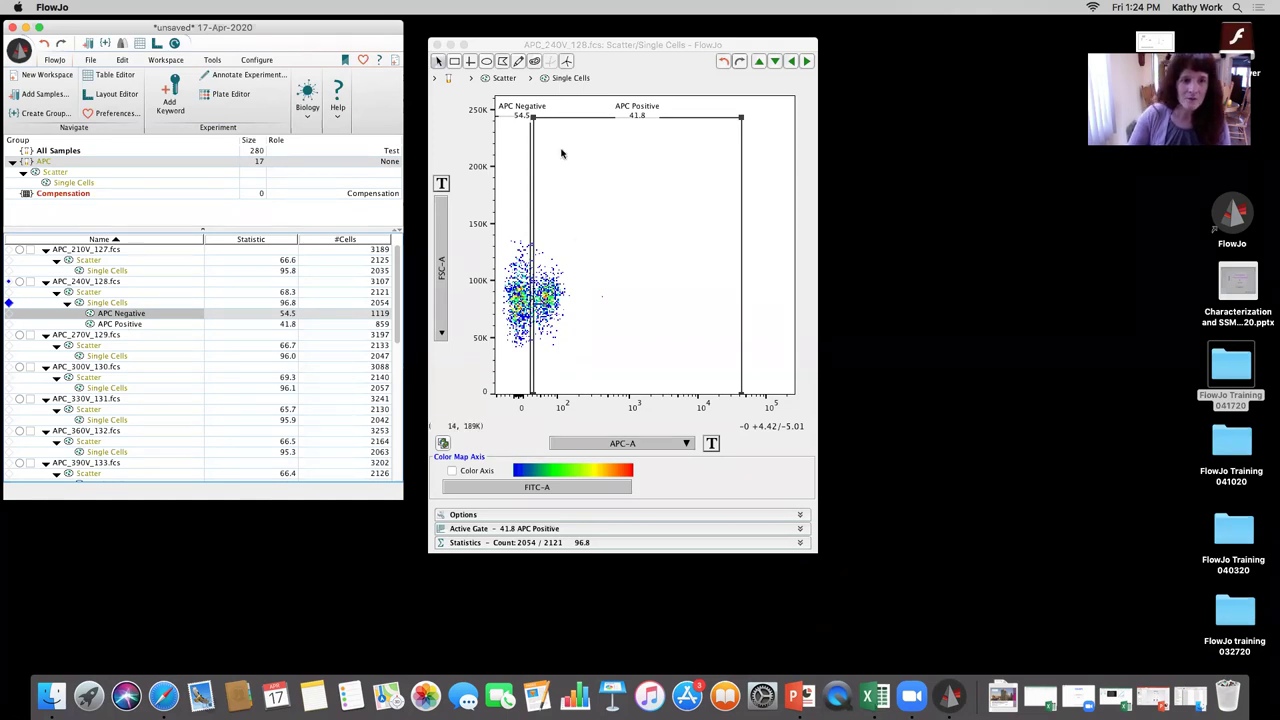
{"action": "left_click", "coordinate": [644, 250]}
{"action": "left_click_drag", "start_coordinate": [574, 254], "coordinate": [550, 258]}
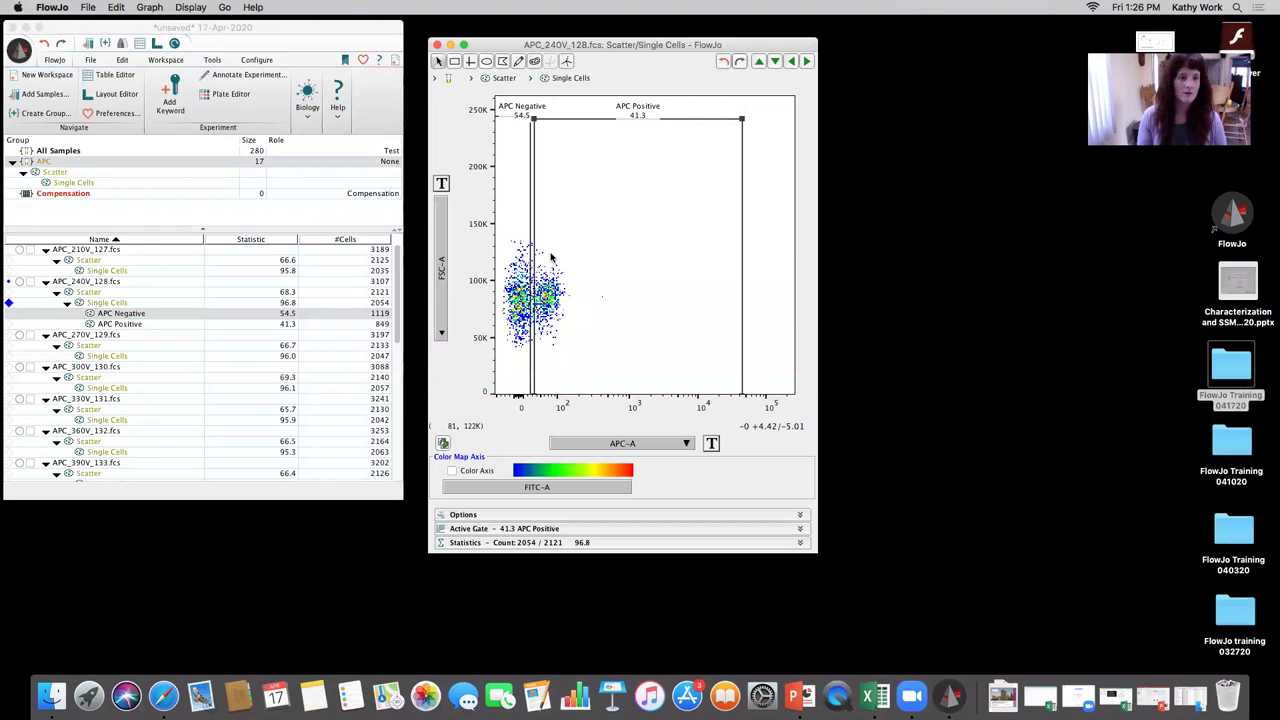
- Copy the APC Negative and APC Positive gates of APC_240V_128.fcs to Single Cells in the APC group
{"action": "left_click_drag", "start_coordinate": [618, 44], "coordinate": [628, 51]}
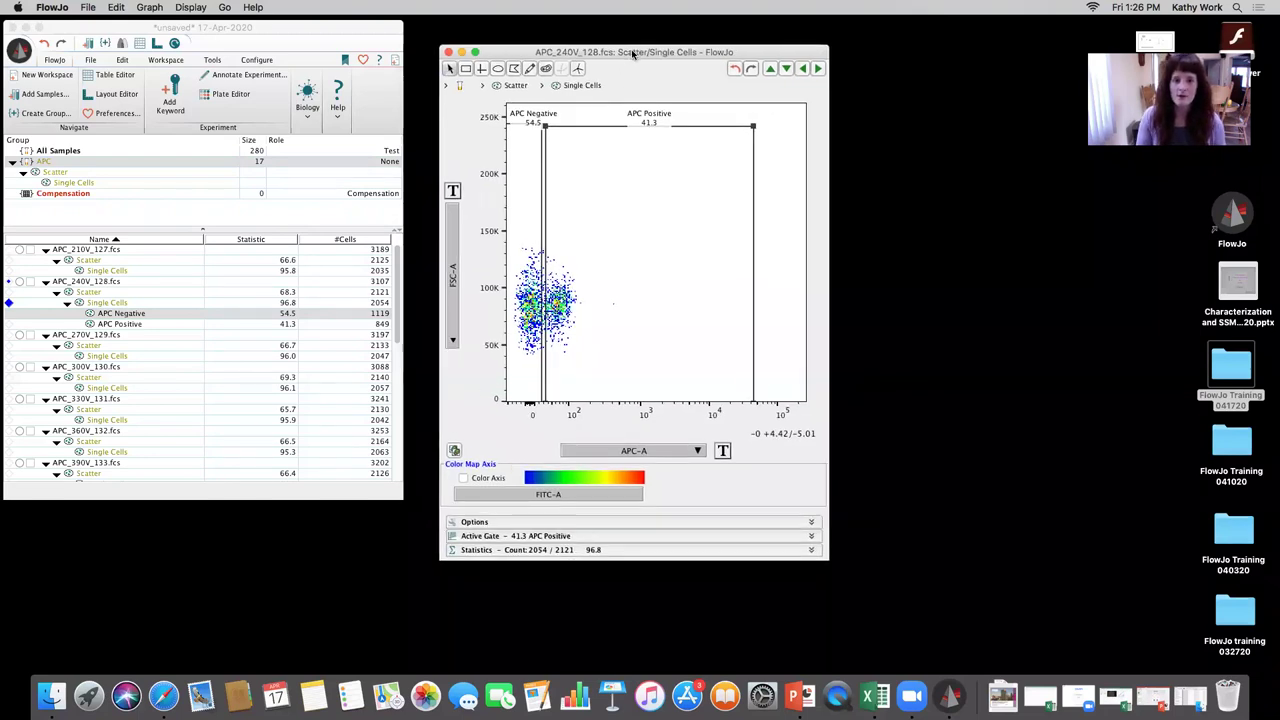
{"action": "scroll", "coordinate": [100, 327], "scroll_direction": "down", "scroll_amount": 2}
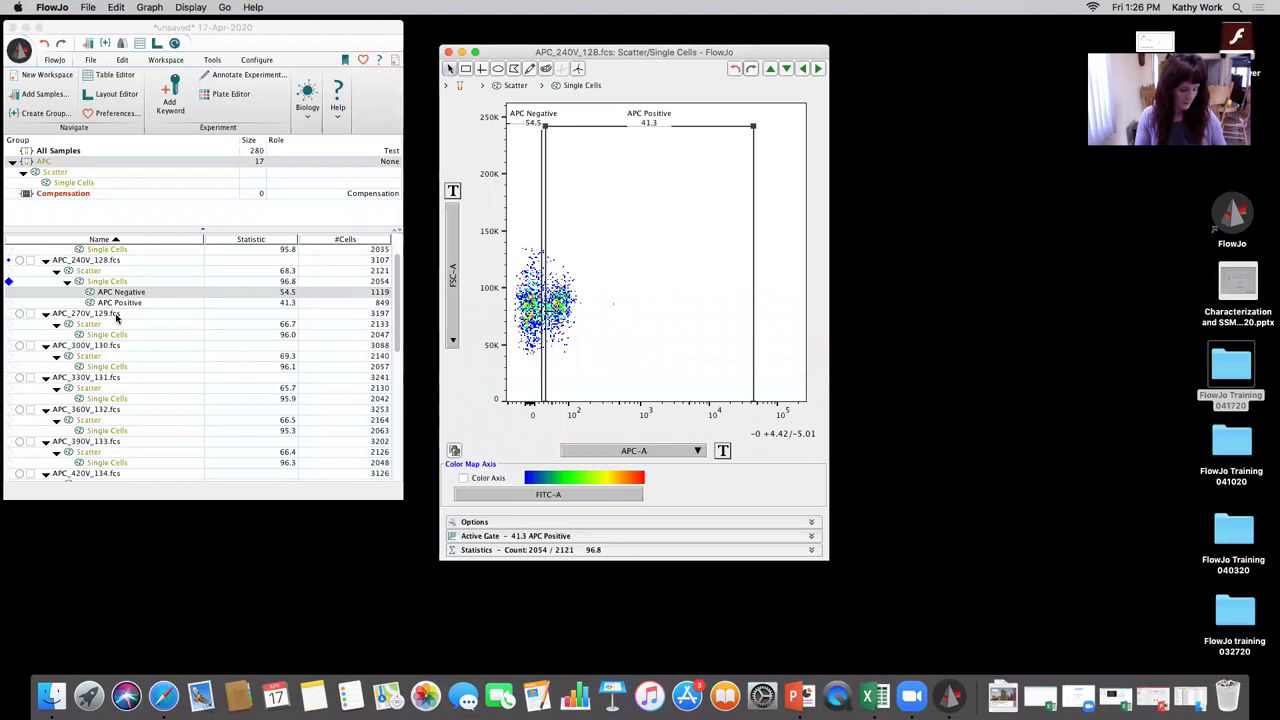
{"action": "left_click", "coordinate": [118, 292]}
{"action": "left_click", "coordinate": [133, 303]}
{"action": "left_click_drag", "start_coordinate": [121, 303], "coordinate": [83, 185]}
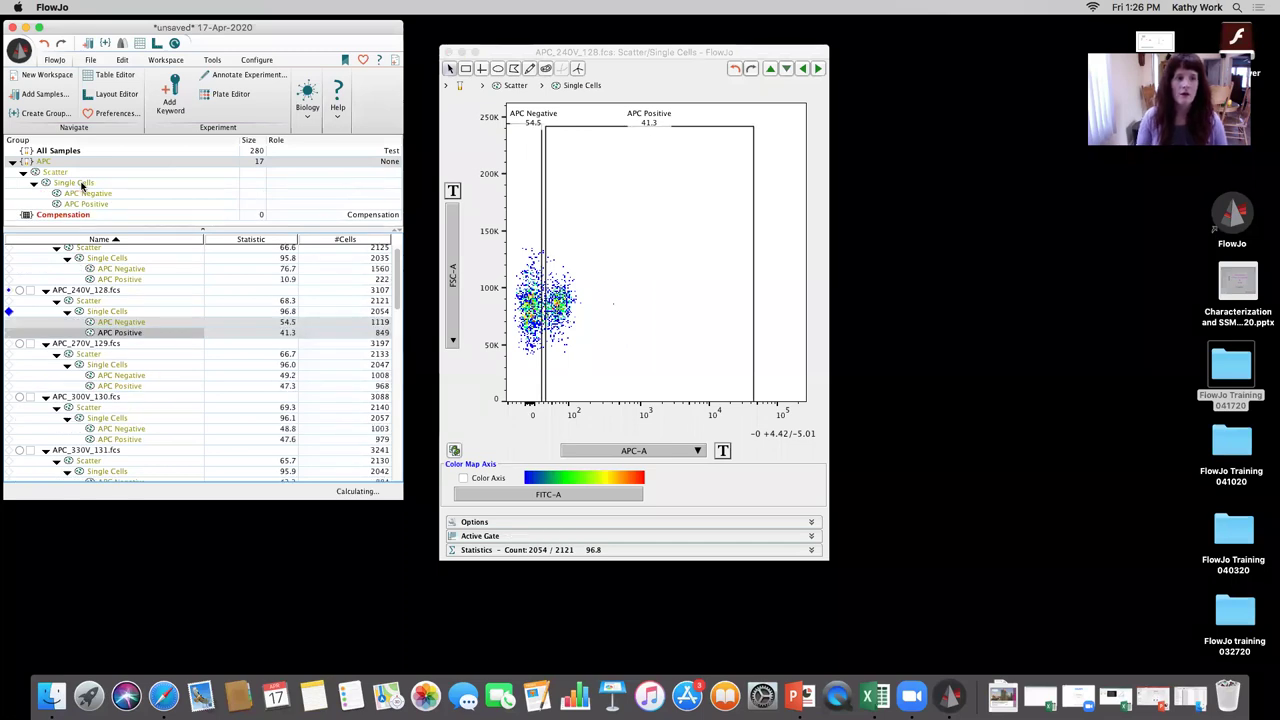
- Check how the APC Negative and APC Positive gates fit the APC_210V_127.fcs and APC_240V_128.fcs samples
{"action": "left_click_drag", "start_coordinate": [592, 52], "coordinate": [782, 50]}
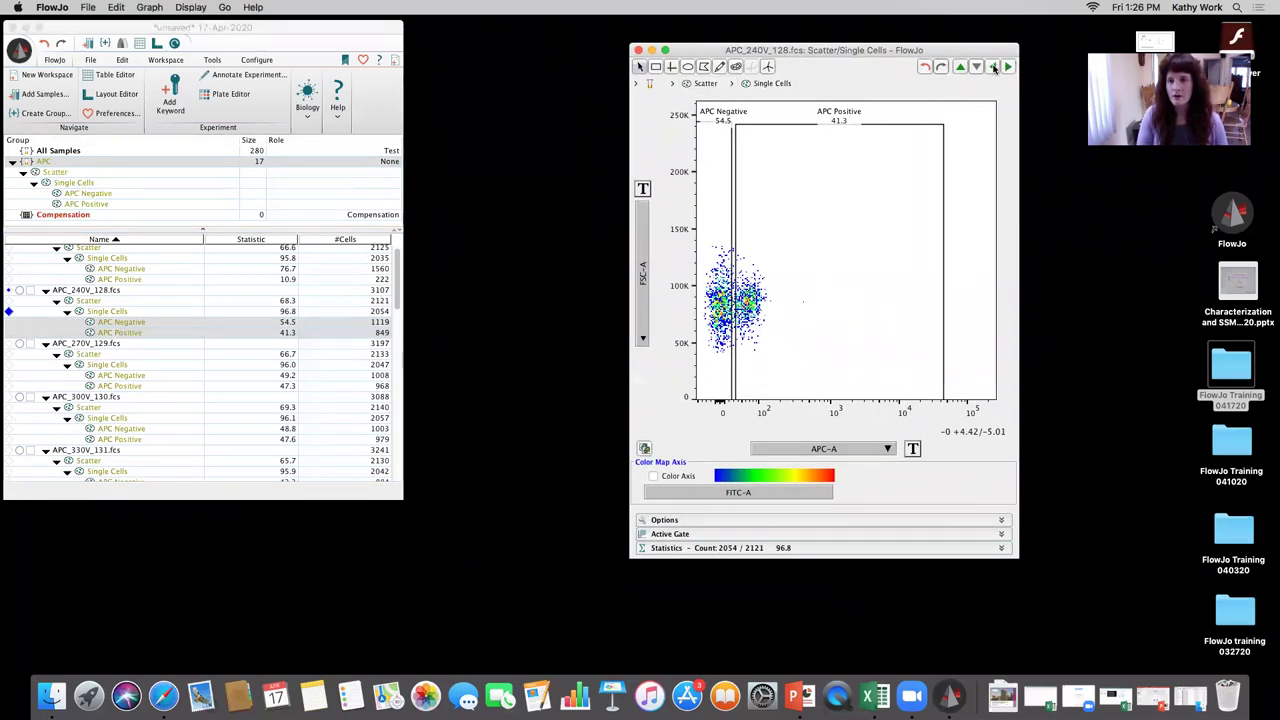
{"action": "left_click", "coordinate": [994, 67]}
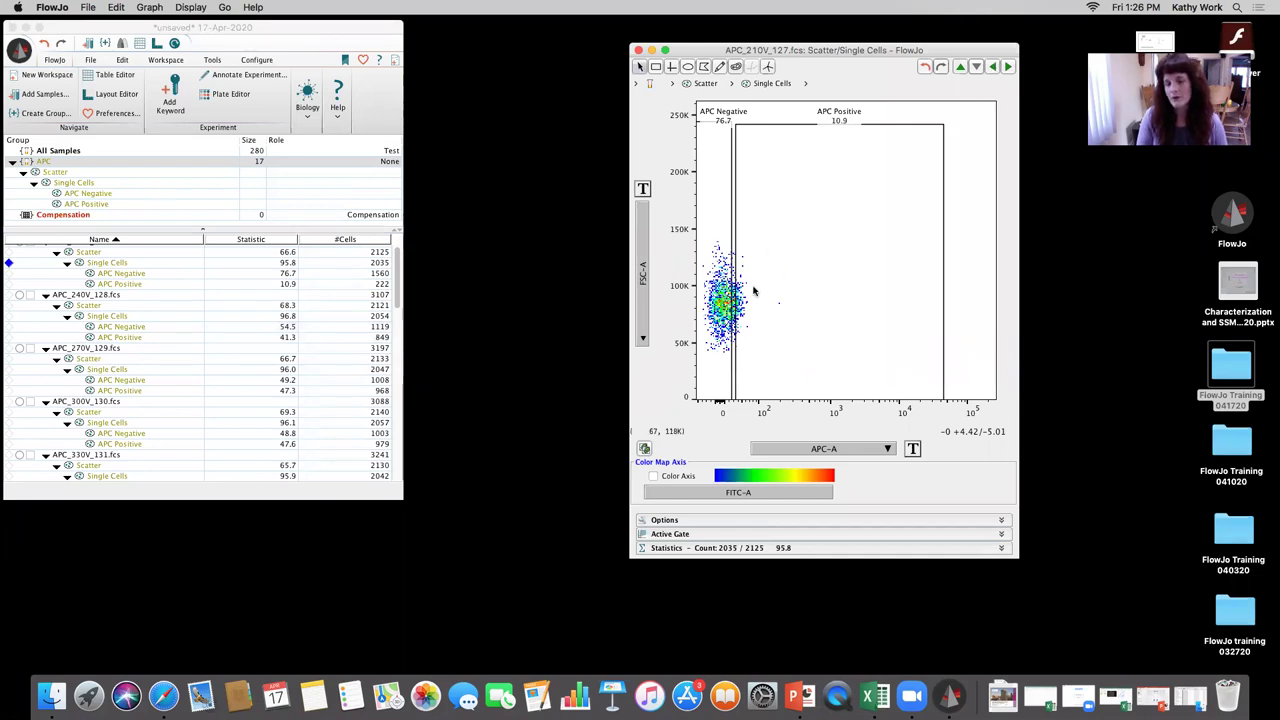
{"action": "left_click", "coordinate": [1008, 67]}
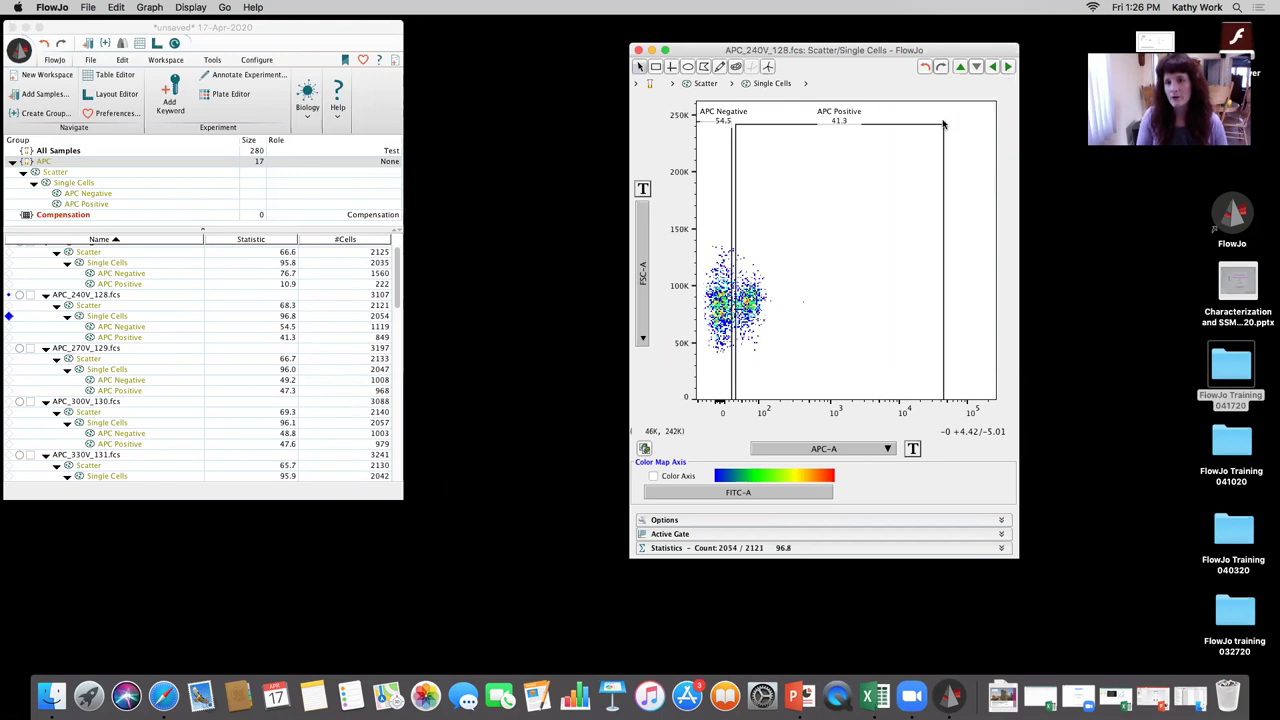
- Reposition the APC Negative and APC Positive gates around their populations in the APC_270V_129.fcs and APC_300V_130.fcs samples
{"action": "left_click", "coordinate": [1008, 67]}
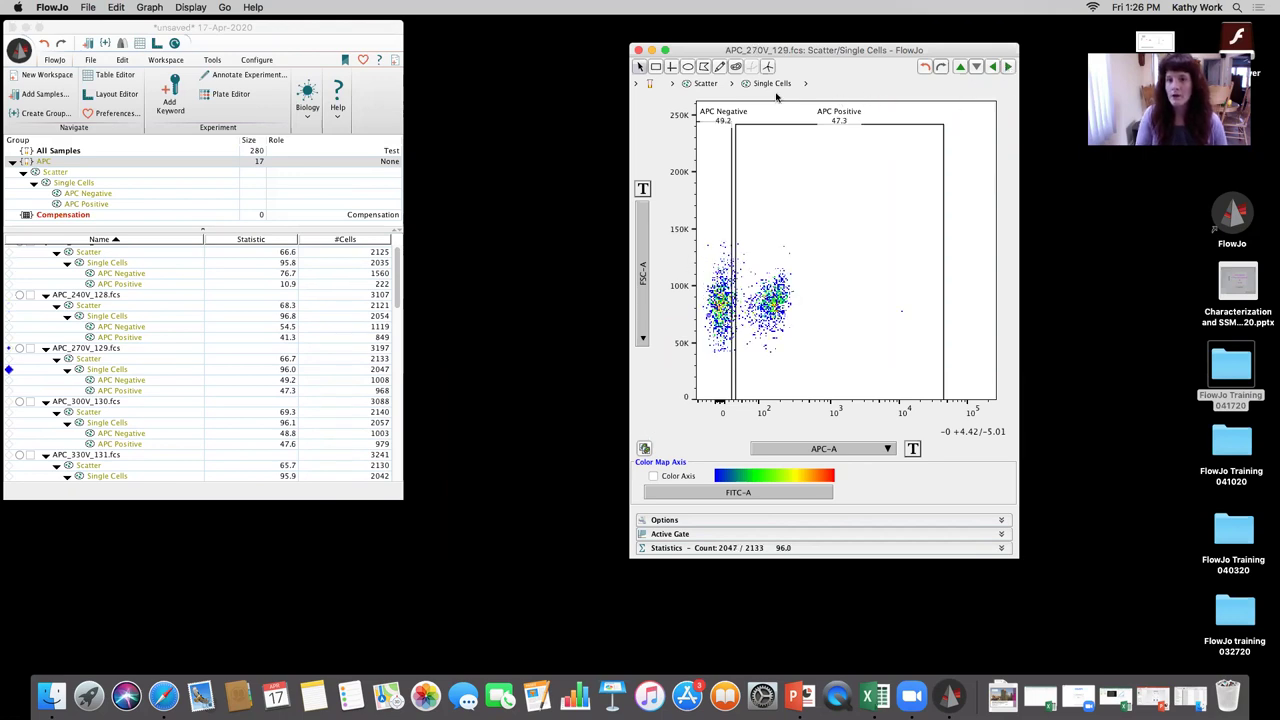
{"action": "left_click_drag", "start_coordinate": [773, 181], "coordinate": [740, 204]}
{"action": "left_click", "coordinate": [1008, 67]}
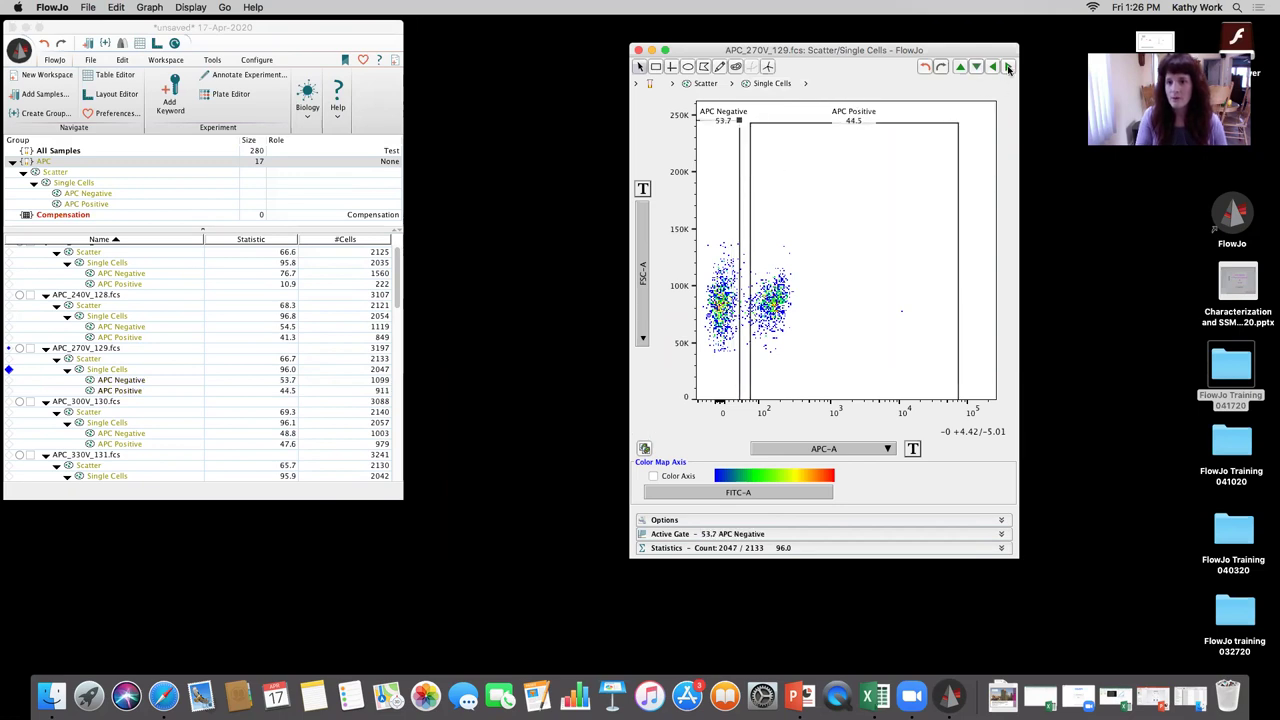
{"action": "left_click_drag", "start_coordinate": [780, 200], "coordinate": [817, 197]}
{"action": "left_click_drag", "start_coordinate": [733, 231], "coordinate": [738, 228]}
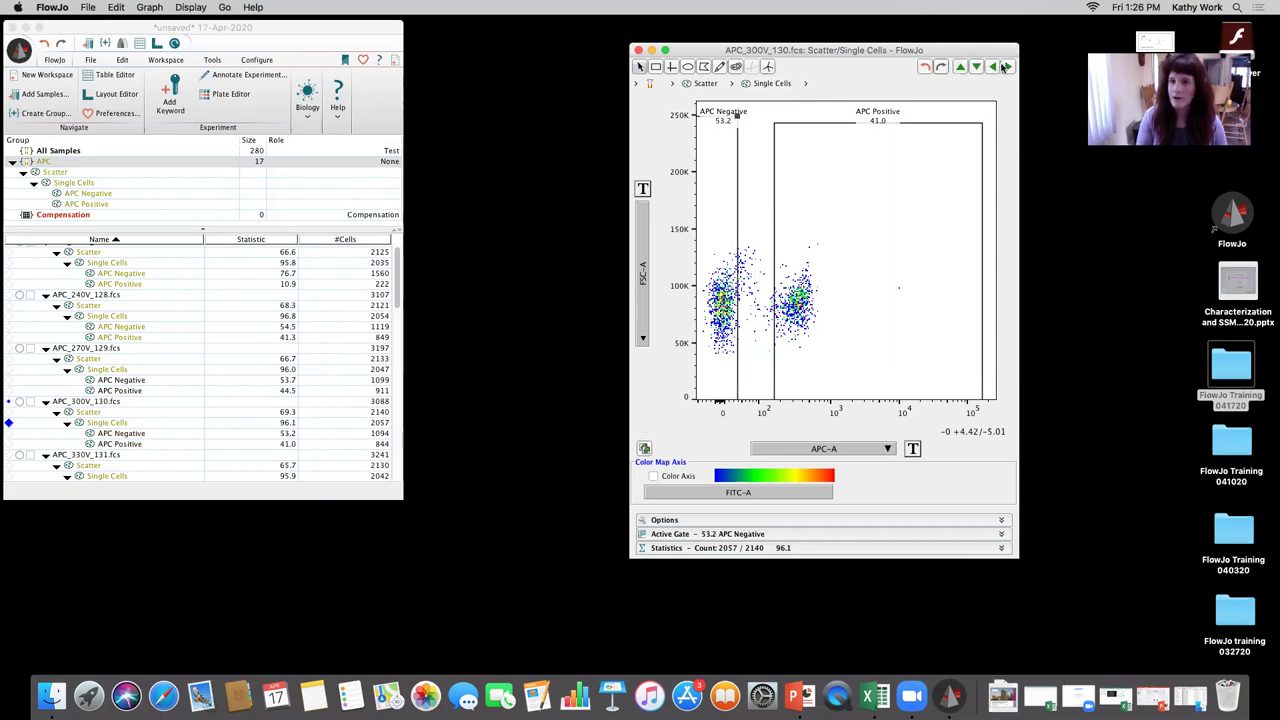
- Shift the APC Negative and APC Positive gates to fit the populations in APC_330V_131.fcs and APC_360V_132.fcs
{"action": "left_click", "coordinate": [1003, 67]}
{"action": "left_click", "coordinate": [797, 197]}
{"action": "left_click_drag", "start_coordinate": [731, 196], "coordinate": [741, 196]}
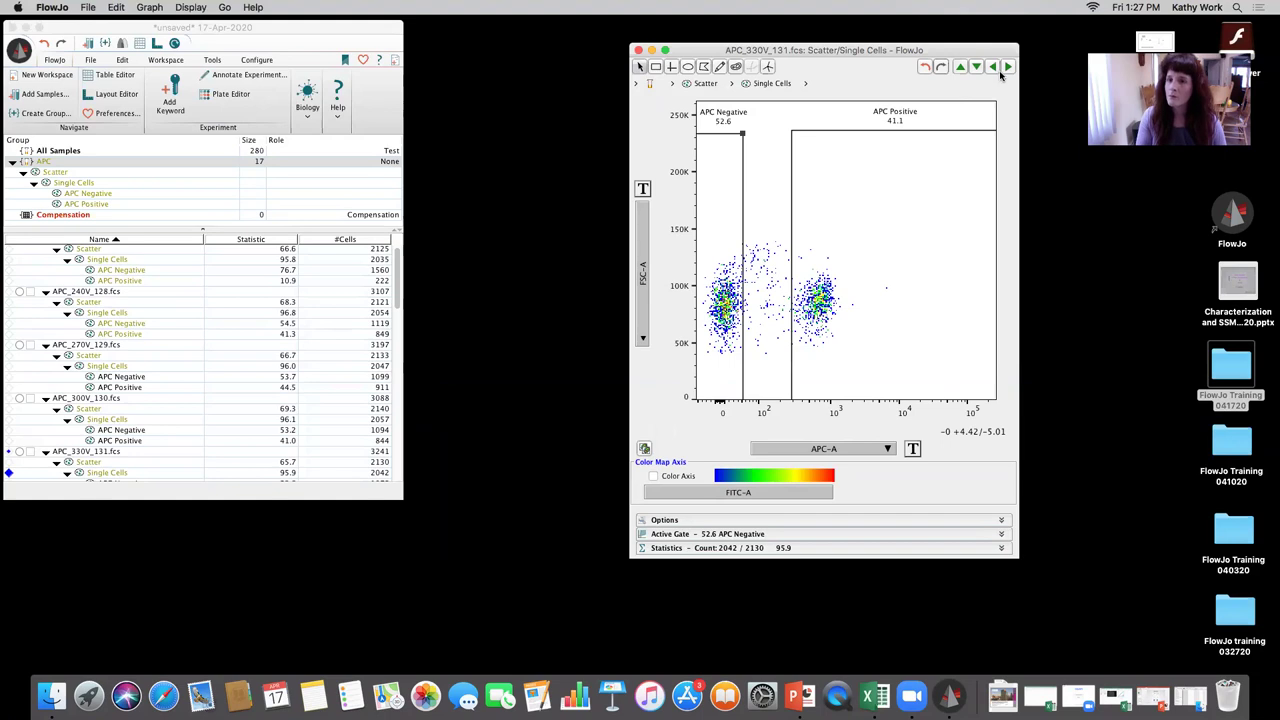
{"action": "left_click", "coordinate": [1007, 67]}
{"action": "left_click_drag", "start_coordinate": [795, 150], "coordinate": [857, 158]}
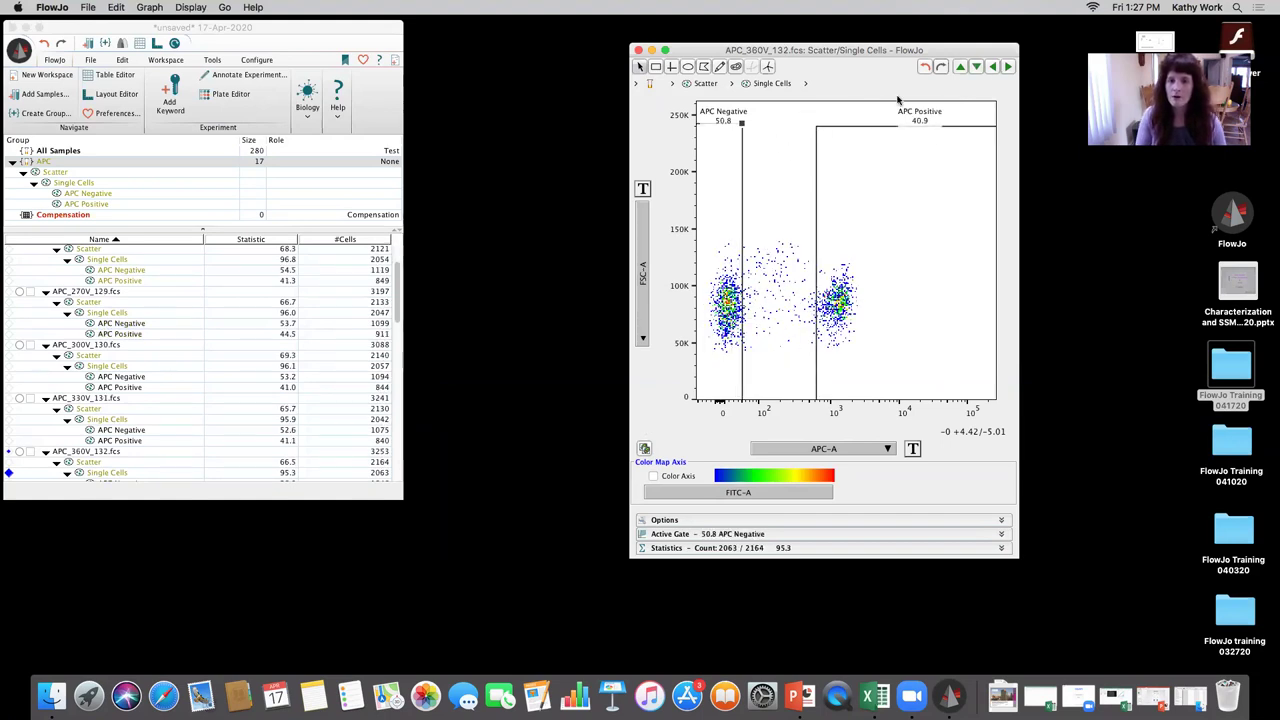
- Fit both APC gates in APC_390V_133.fcs and APC_420V_134.fcs, ending APC Negative near 10^2 and starting APC Positive near or just above 10^3
{"action": "left_click", "coordinate": [1006, 67]}
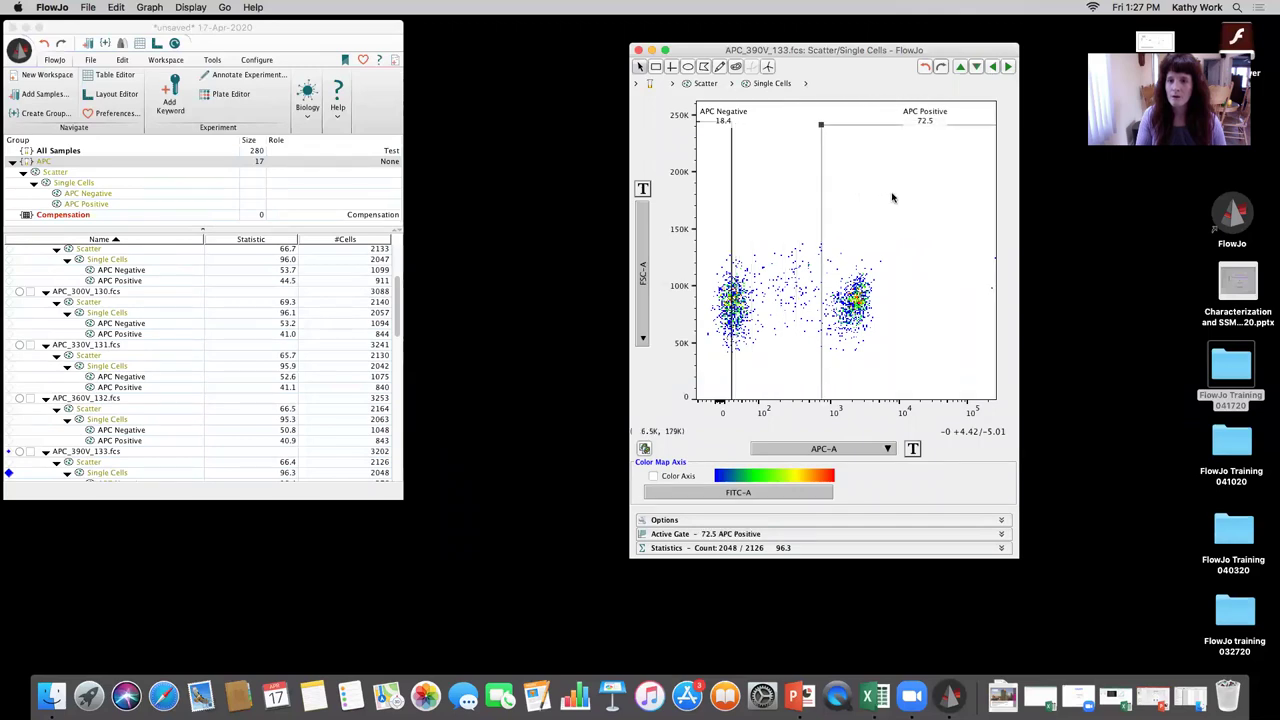
{"action": "left_click_drag", "start_coordinate": [720, 219], "coordinate": [746, 221]}
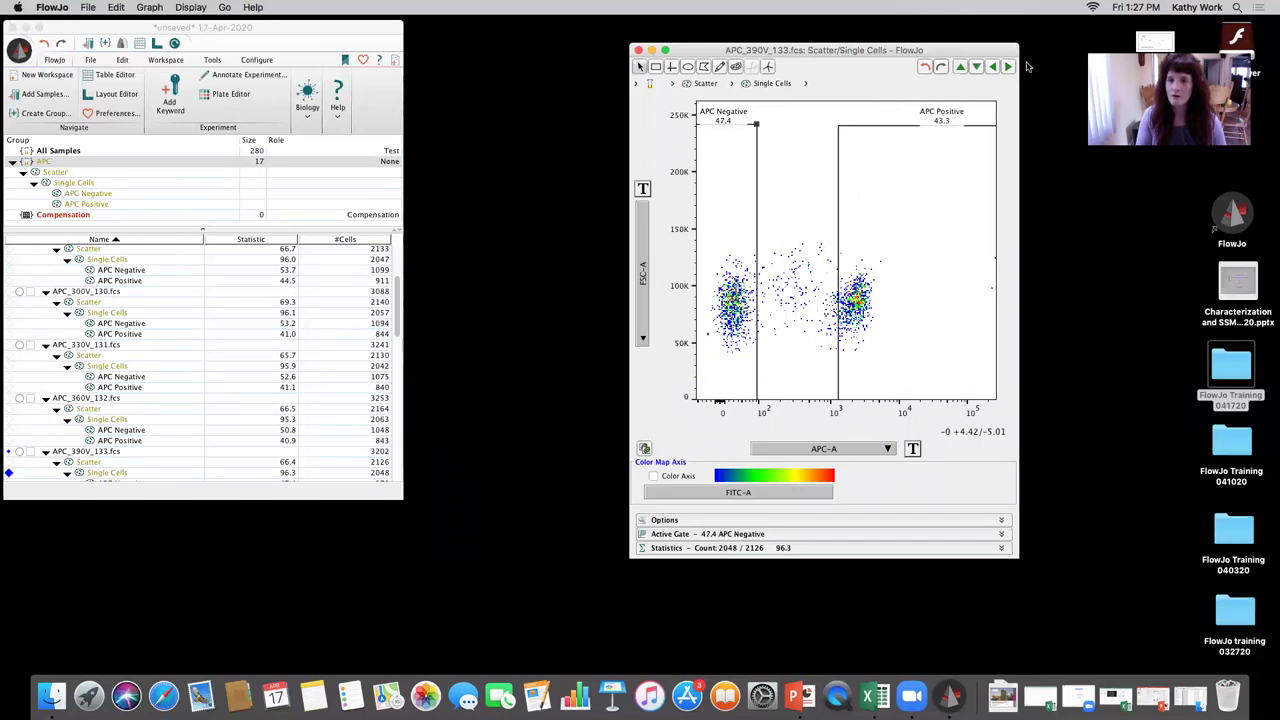
{"action": "left_click", "coordinate": [1008, 67]}
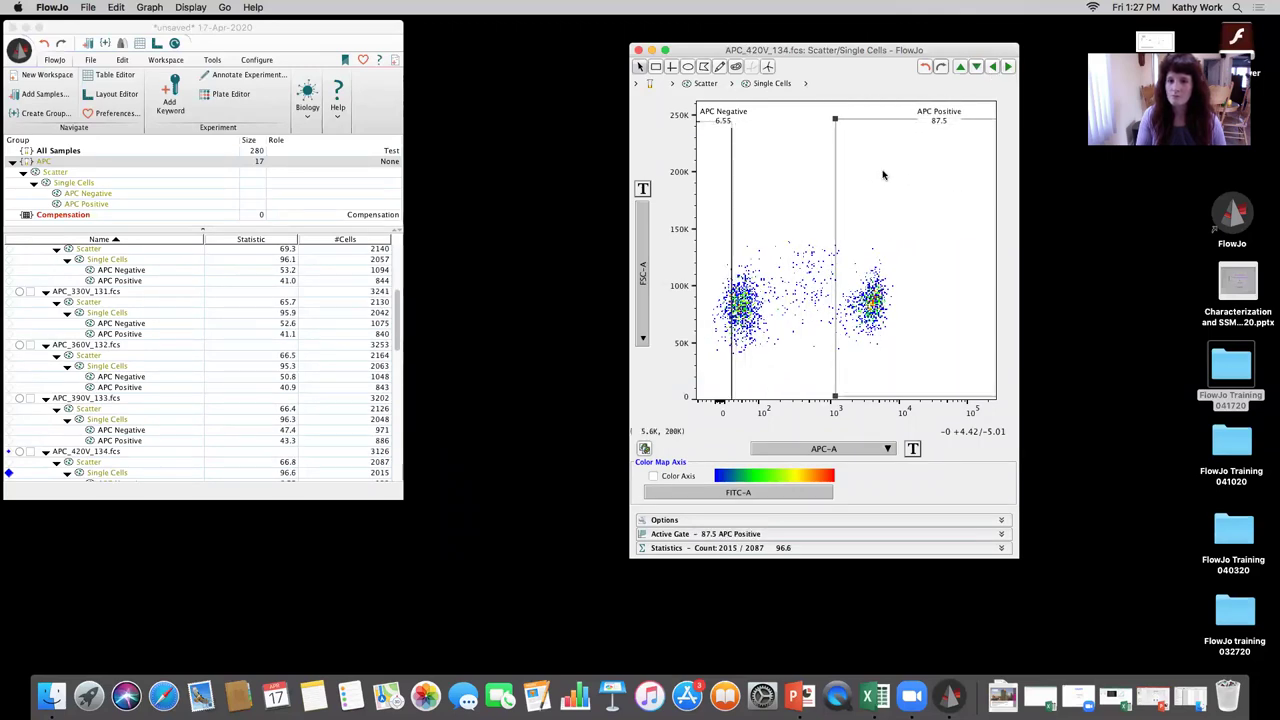
{"action": "left_click_drag", "start_coordinate": [729, 196], "coordinate": [760, 198]}
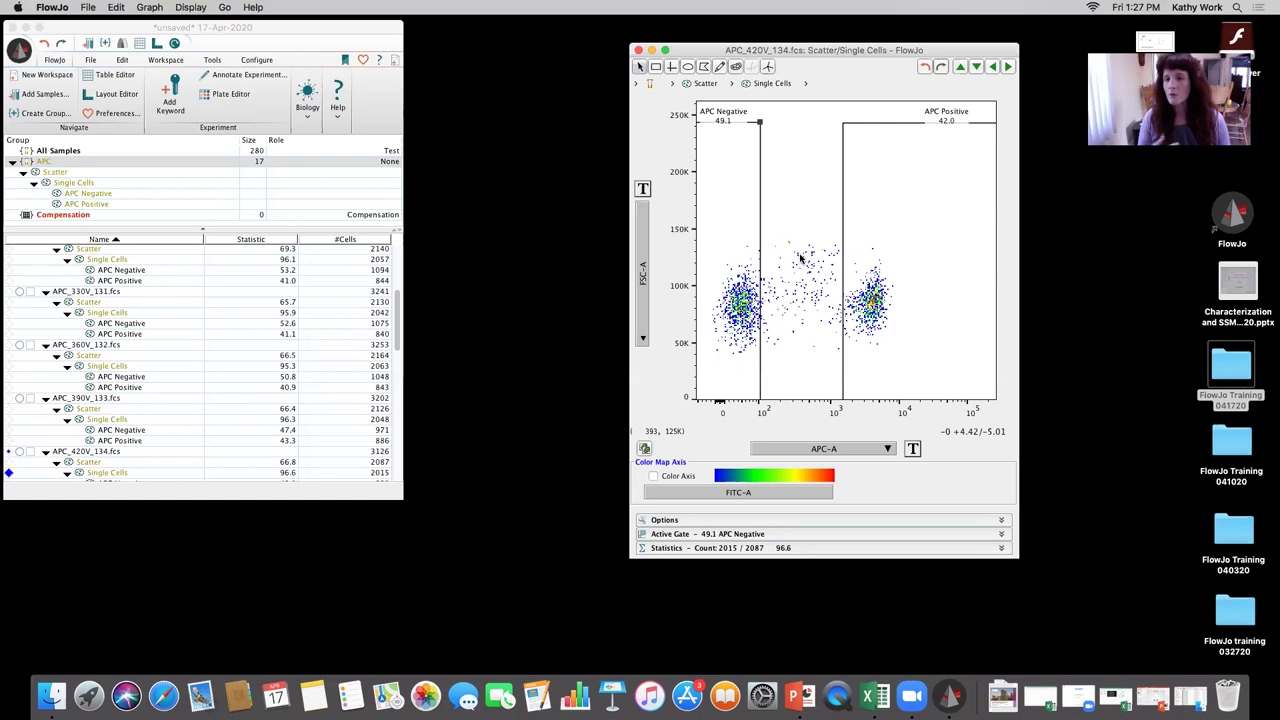
{"action": "left_click_drag", "start_coordinate": [851, 217], "coordinate": [855, 195]}
- Preview the single-dimension gating tools, including Range, on the 420V sample's APC-A histogram, and return the Y axis to FSC-A
{"action": "left_click_drag", "start_coordinate": [915, 50], "coordinate": [917, 89]}
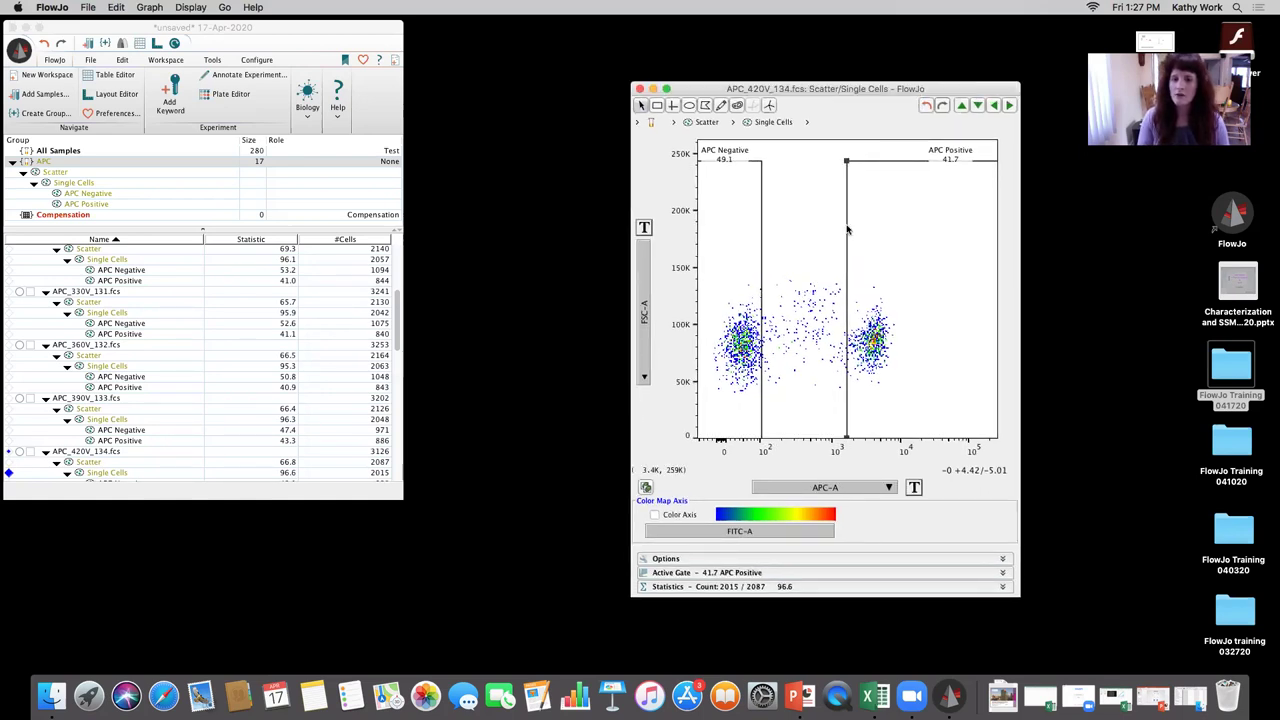
{"action": "left_click", "coordinate": [641, 258]}
{"action": "type", "text": "hist"}
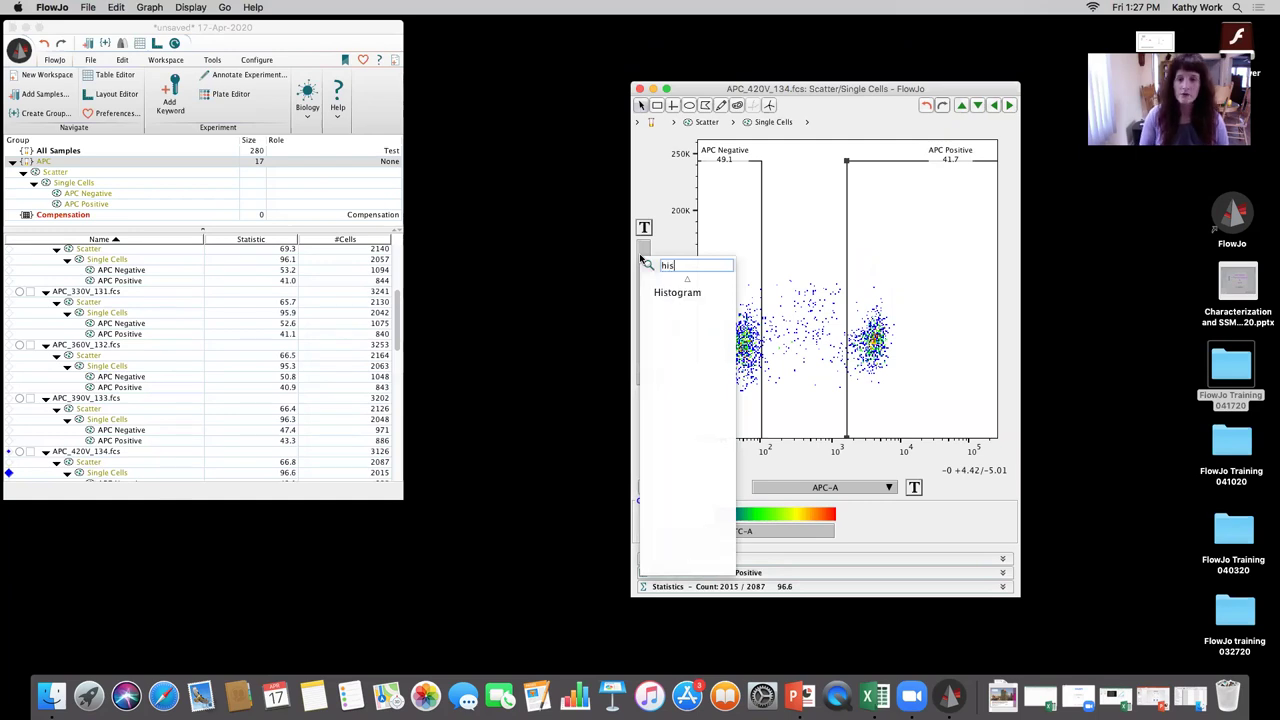
{"action": "left_click", "coordinate": [674, 294]}
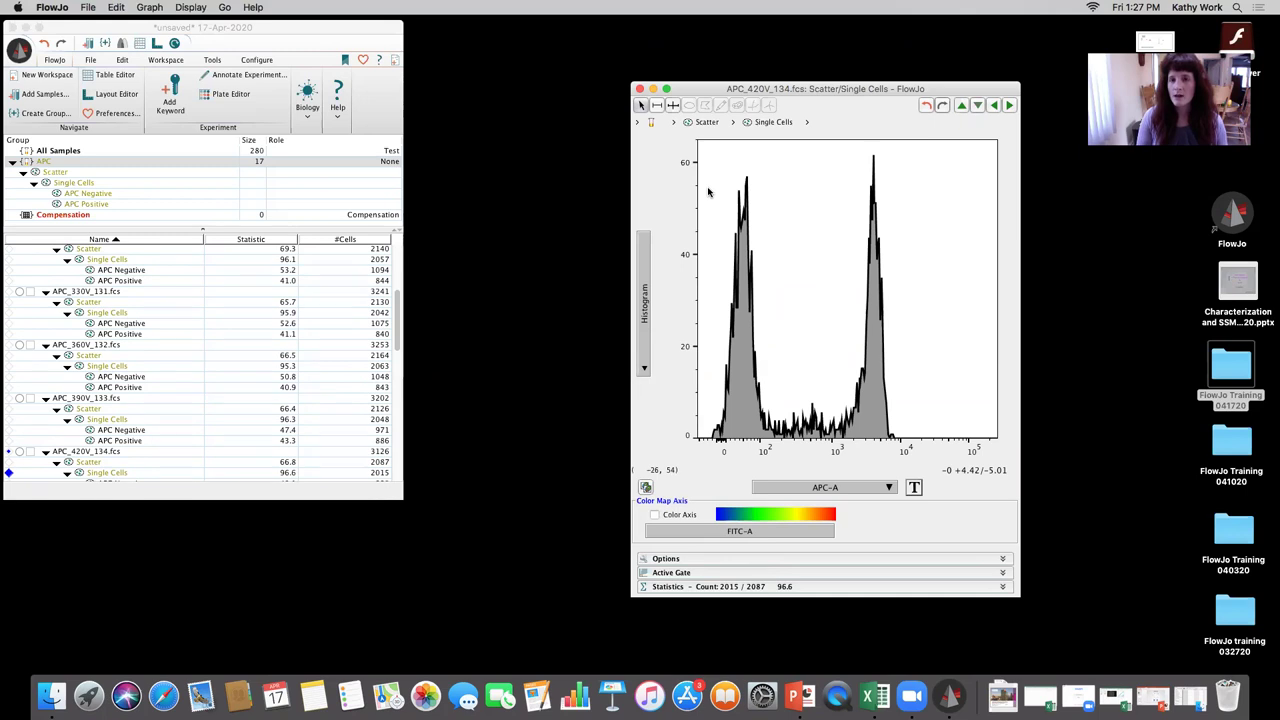
{"action": "left_click", "coordinate": [674, 106]}
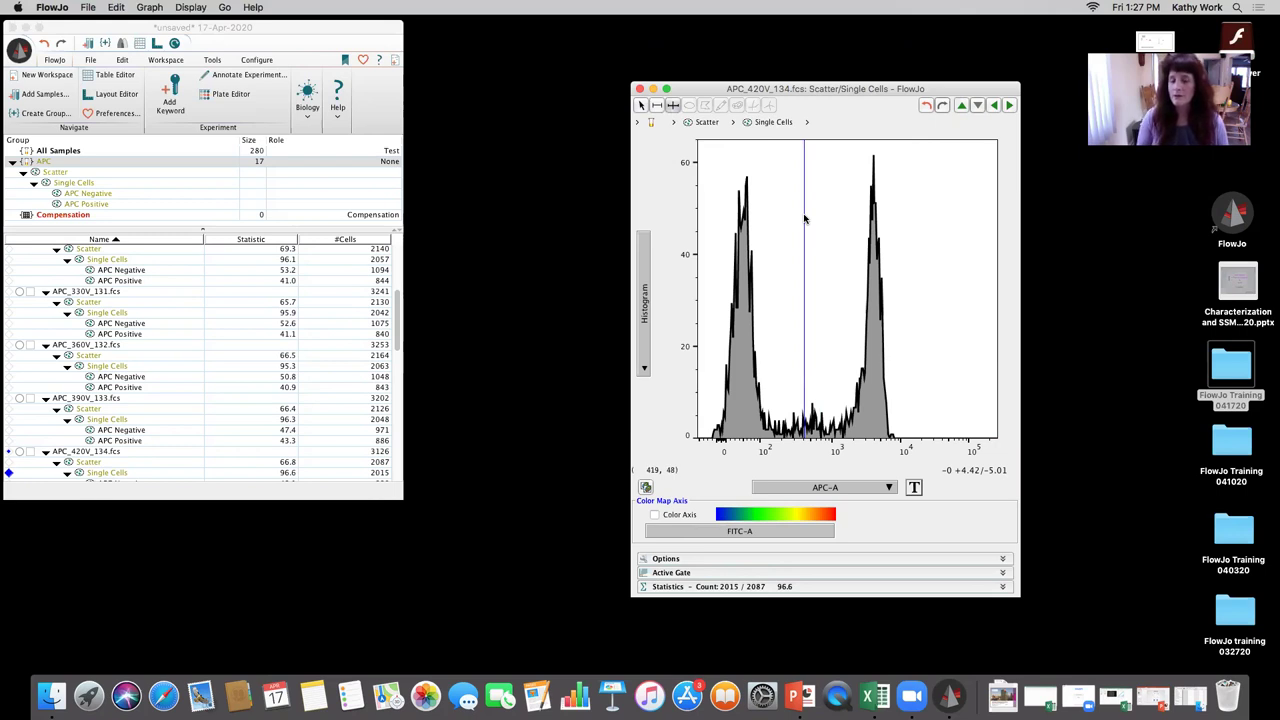
{"action": "left_click", "coordinate": [659, 106]}
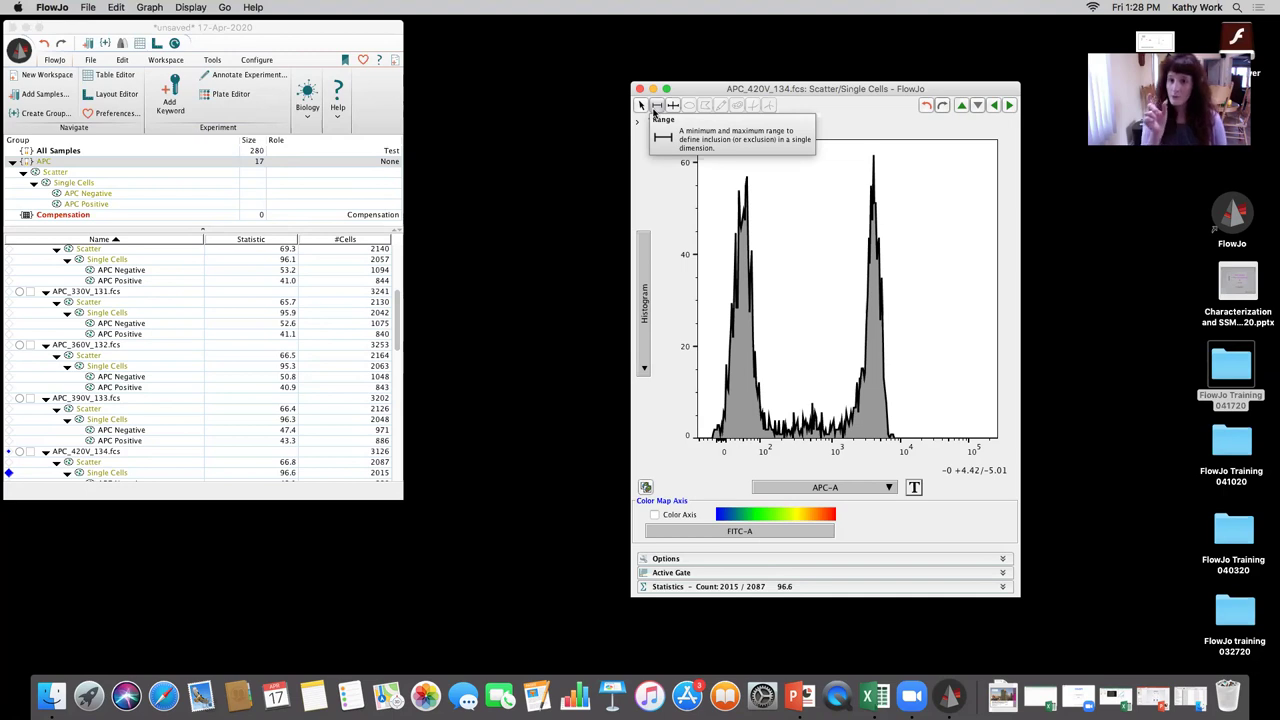
{"action": "left_click_drag", "start_coordinate": [645, 95], "coordinate": [529, 108]}
{"action": "left_click", "coordinate": [491, 310]}
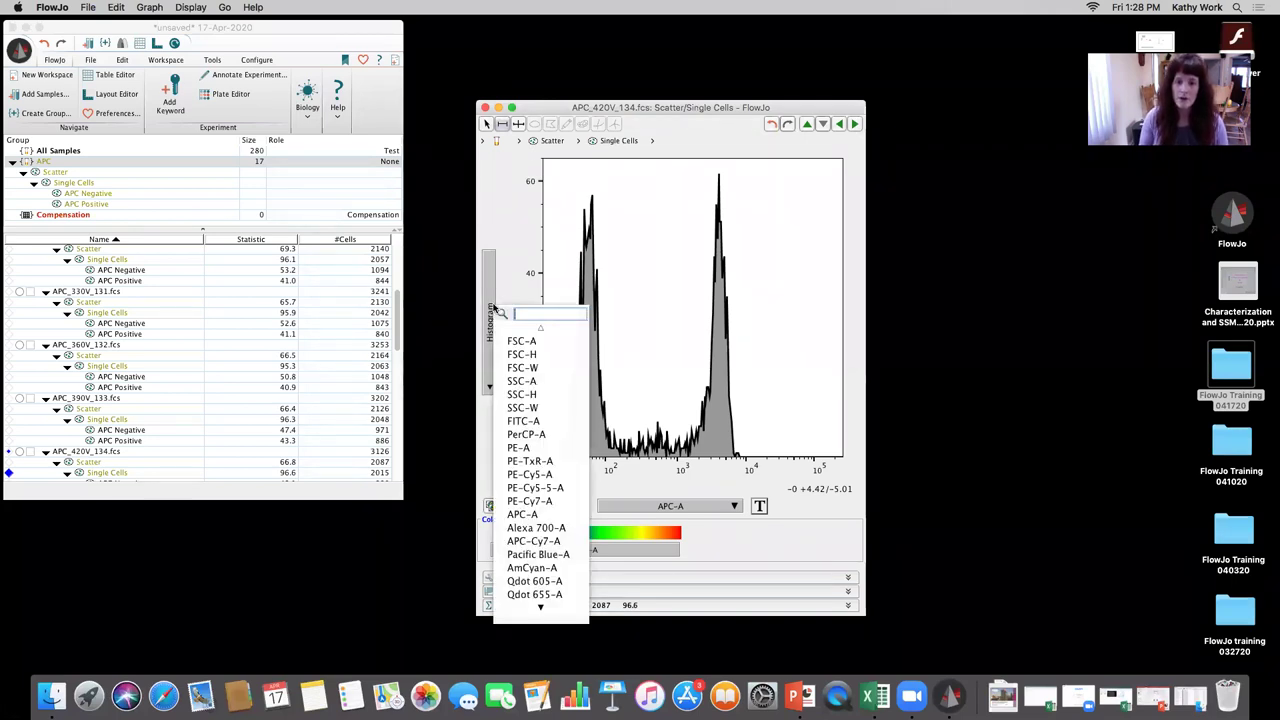
{"action": "type", "text": "fsc"}
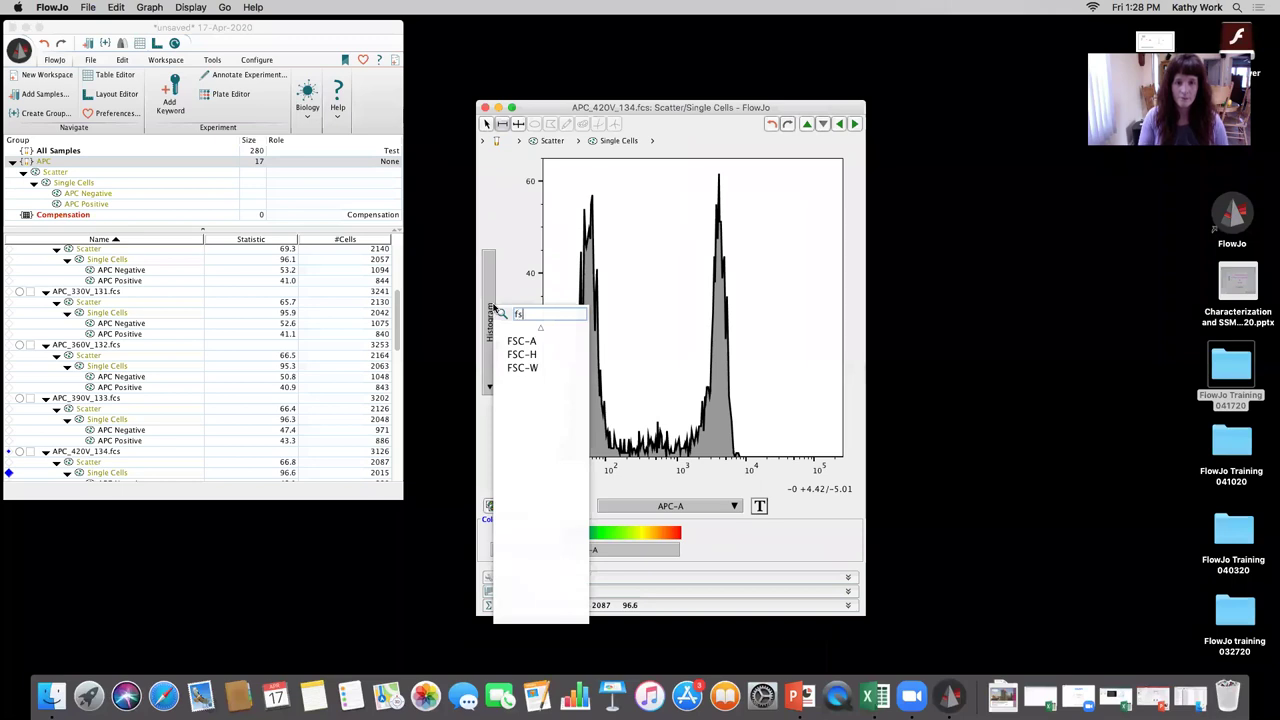
{"action": "left_click", "coordinate": [525, 343]}
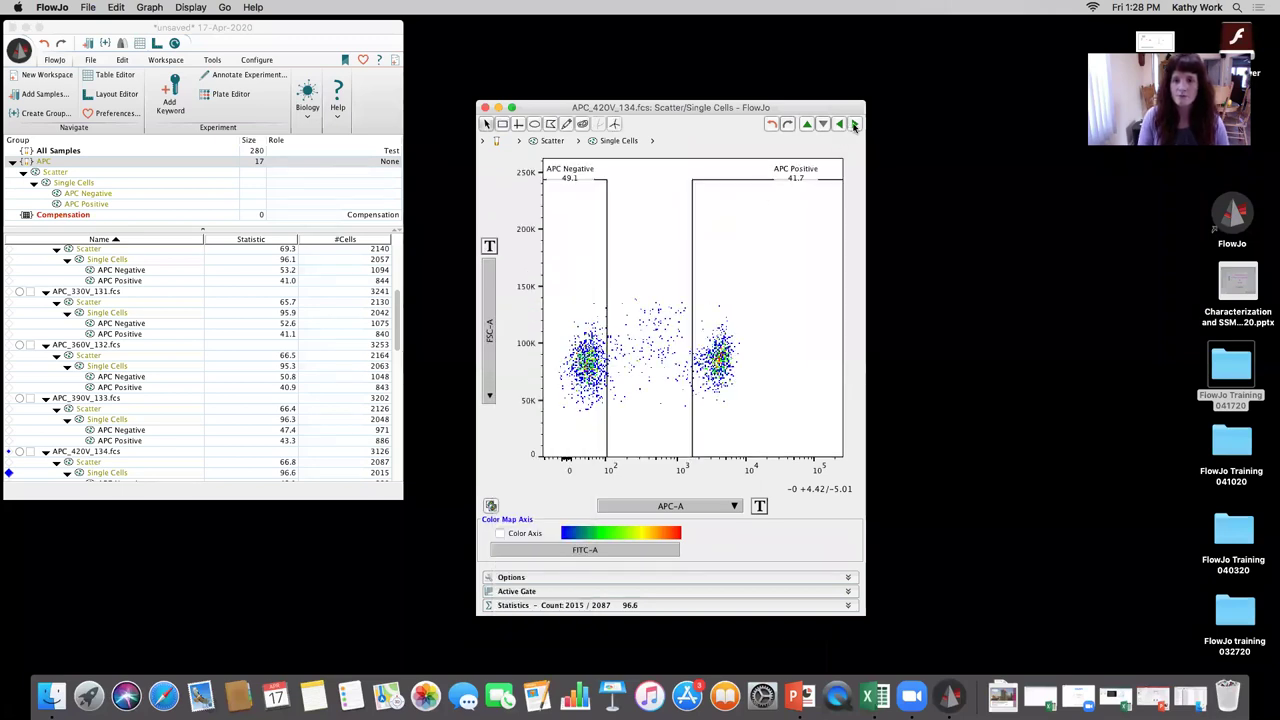
- Move the APC Negative and APC Positive gates higher on APC-A to enclose their populations in APC_450V_135.fcs and APC_480V_136.fcs
{"action": "left_click", "coordinate": [854, 123]}
{"action": "left_click_drag", "start_coordinate": [714, 245], "coordinate": [748, 265]}
{"action": "left_click", "coordinate": [581, 281]}
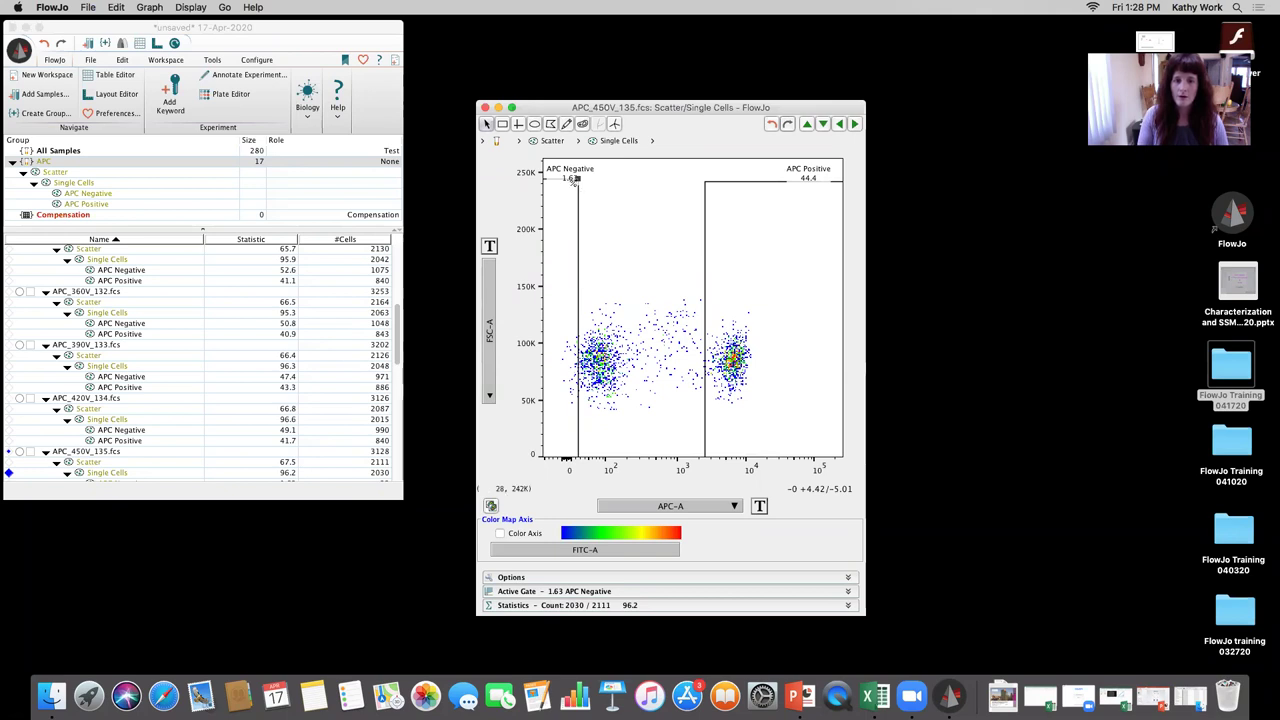
{"action": "left_click_drag", "start_coordinate": [554, 249], "coordinate": [769, 232]}
{"action": "left_click", "coordinate": [855, 125]}
{"action": "left_click_drag", "start_coordinate": [579, 228], "coordinate": [636, 243]}
{"action": "left_click_drag", "start_coordinate": [561, 205], "coordinate": [543, 199]}
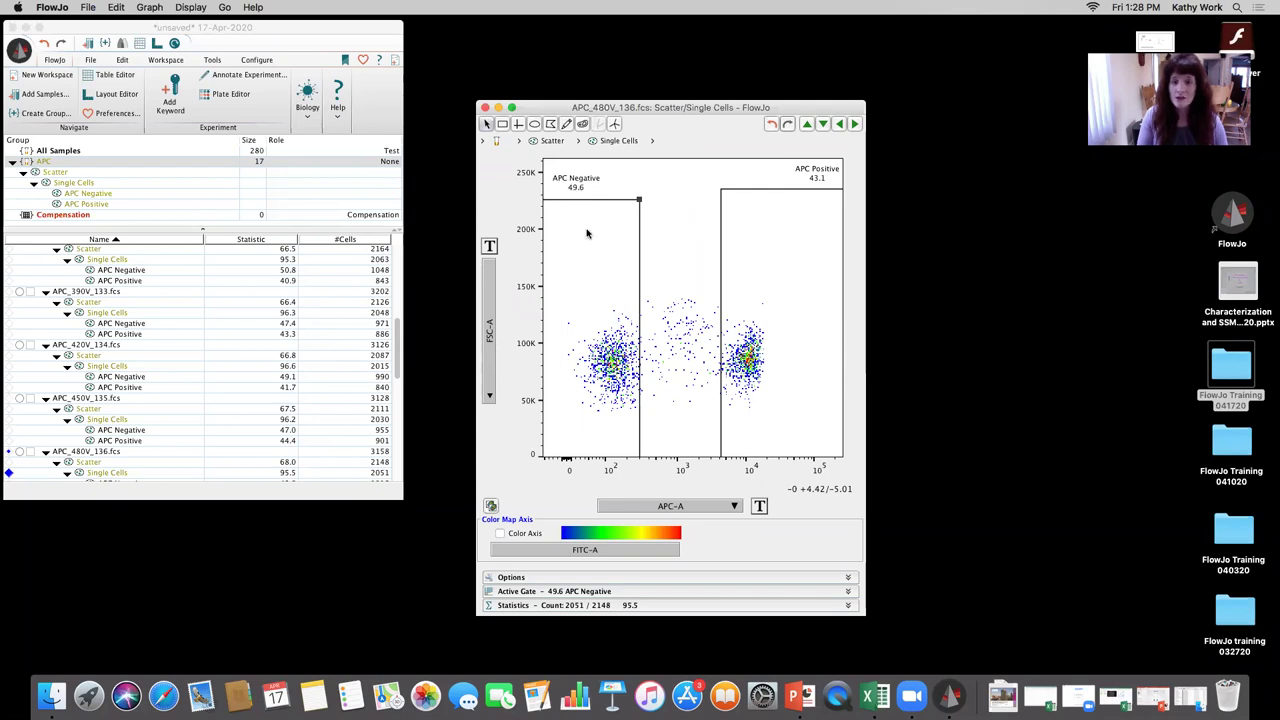
- Fit both APC gates in APC_510V_137.fcs and APC_540V_138.fcs, ending APC Negative below 10^3 and starting APC Positive just below or near 10^4
{"action": "left_click", "coordinate": [854, 123]}
{"action": "left_click_drag", "start_coordinate": [640, 243], "coordinate": [783, 246]}
{"action": "left_click", "coordinate": [580, 215]}
{"action": "left_click_drag", "start_coordinate": [589, 181], "coordinate": [649, 185]}
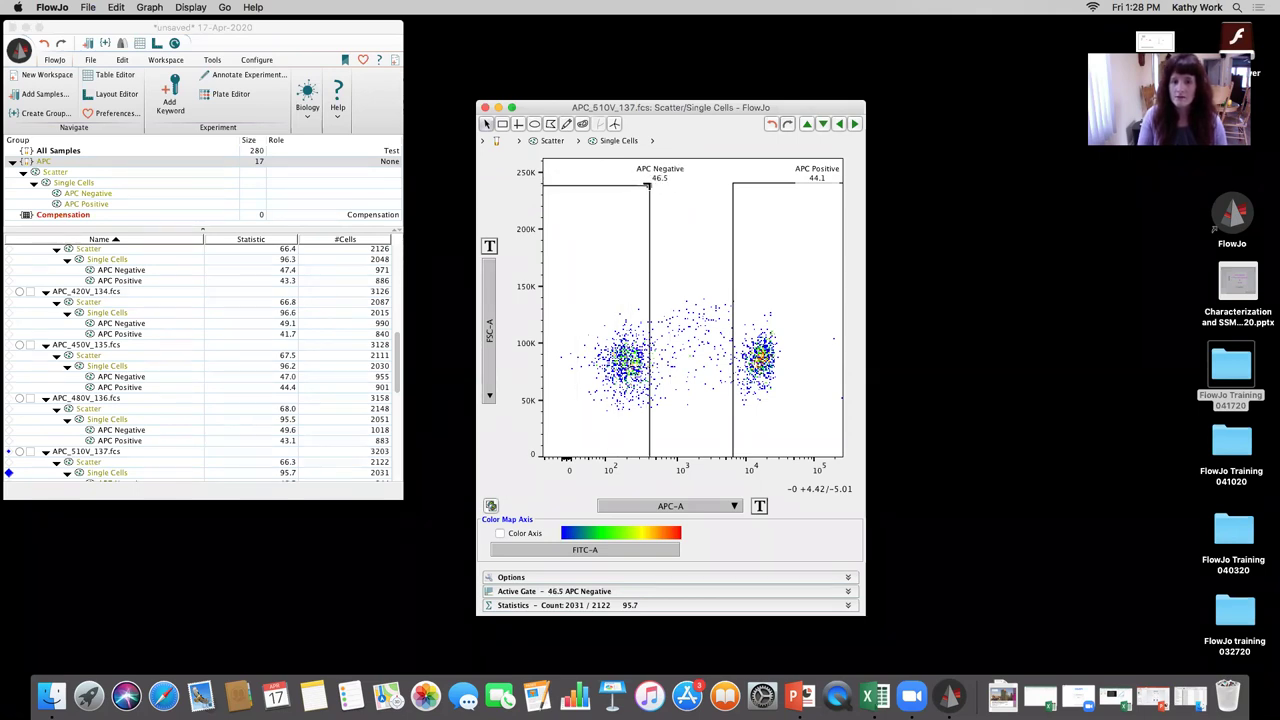
{"action": "left_click", "coordinate": [855, 124]}
{"action": "left_click", "coordinate": [757, 249]}
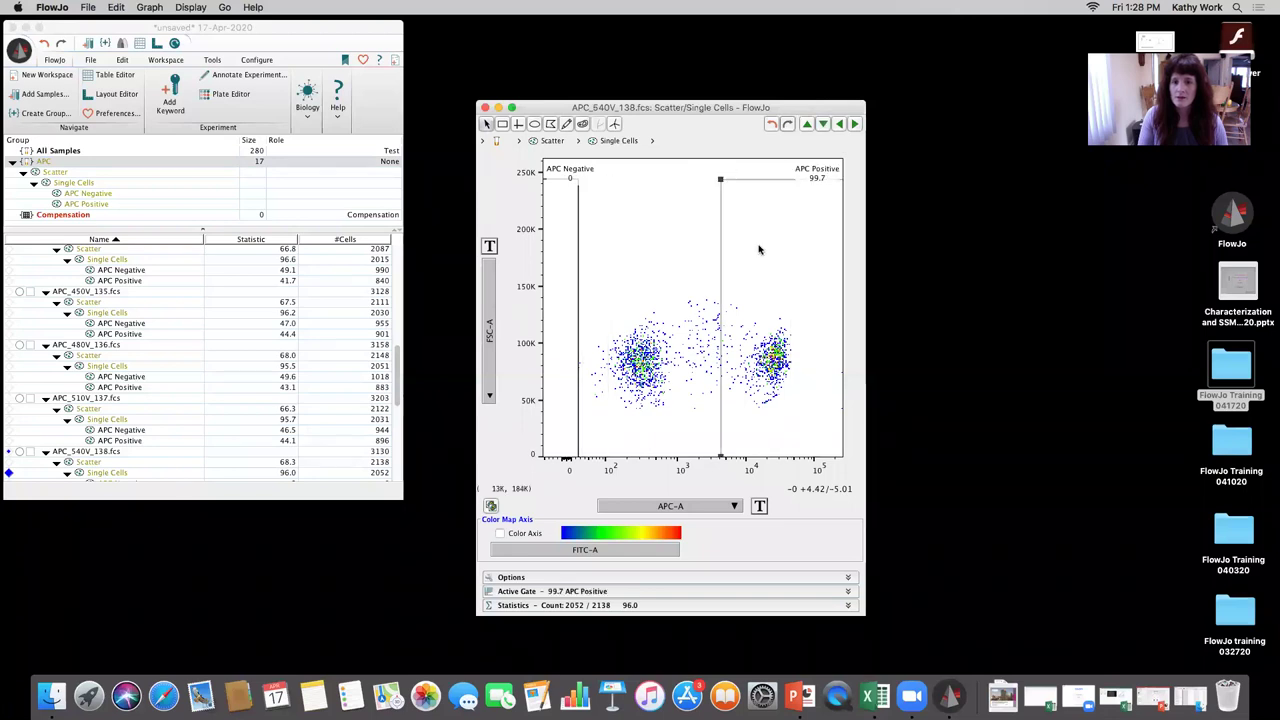
{"action": "left_click_drag", "start_coordinate": [578, 251], "coordinate": [589, 247]}
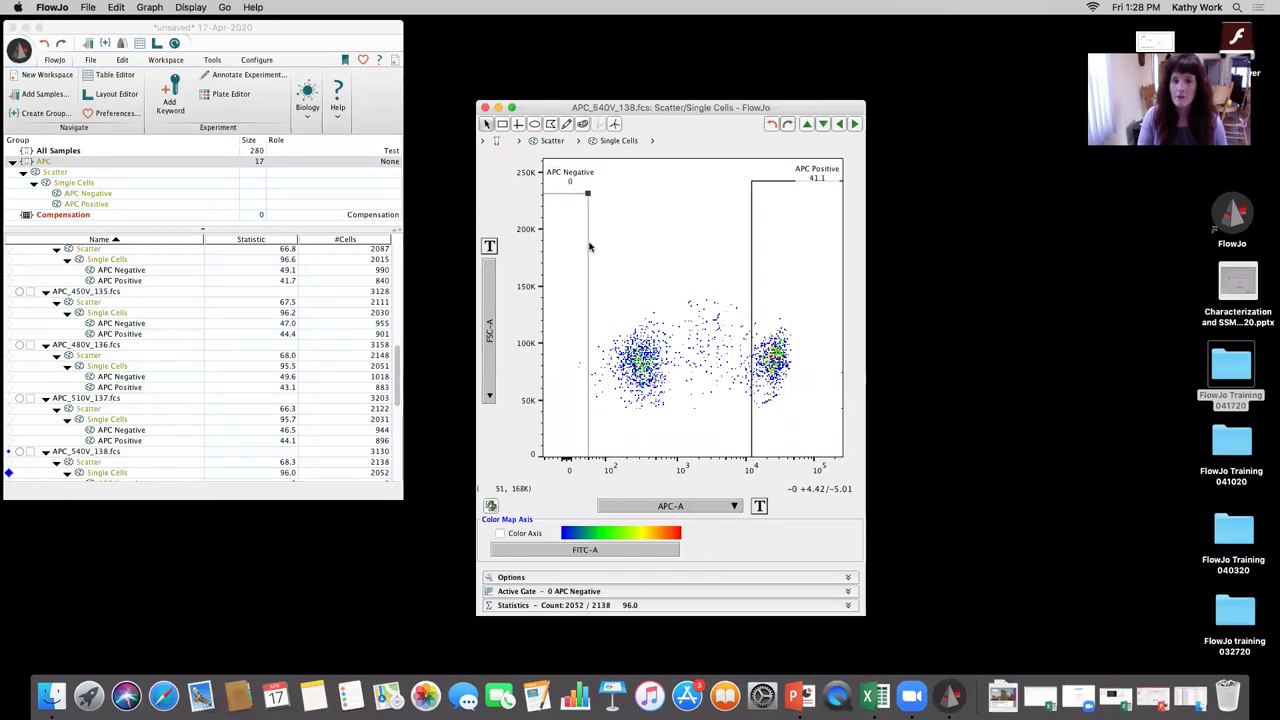
{"action": "left_click_drag", "start_coordinate": [589, 192], "coordinate": [672, 172]}
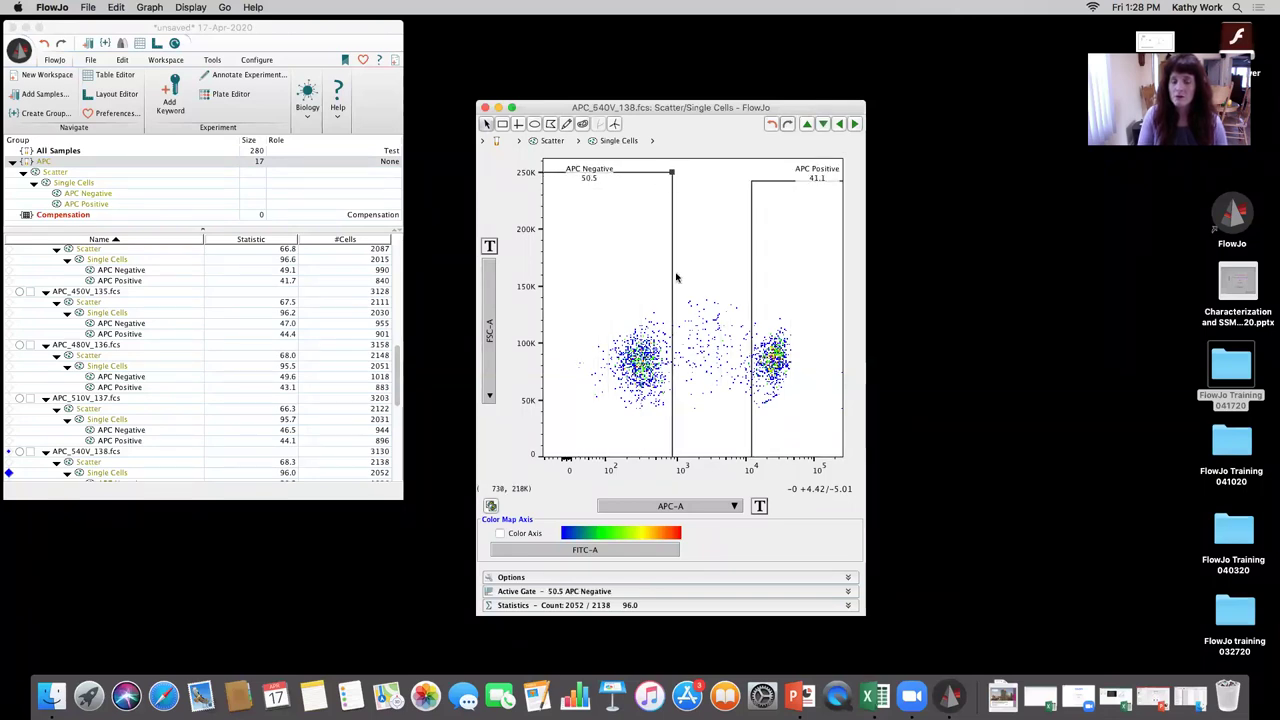
- Adjust the APC Negative and APC Positive gates on APC-A to enclose their populations in APC_570V_139.fcs and APC_600V_140.fcs
{"action": "left_click", "coordinate": [855, 124]}
{"action": "left_click", "coordinate": [757, 251]}
{"action": "left_click_drag", "start_coordinate": [744, 263], "coordinate": [771, 274]}
{"action": "left_click_drag", "start_coordinate": [584, 210], "coordinate": [681, 172]}
{"action": "left_click", "coordinate": [855, 124]}
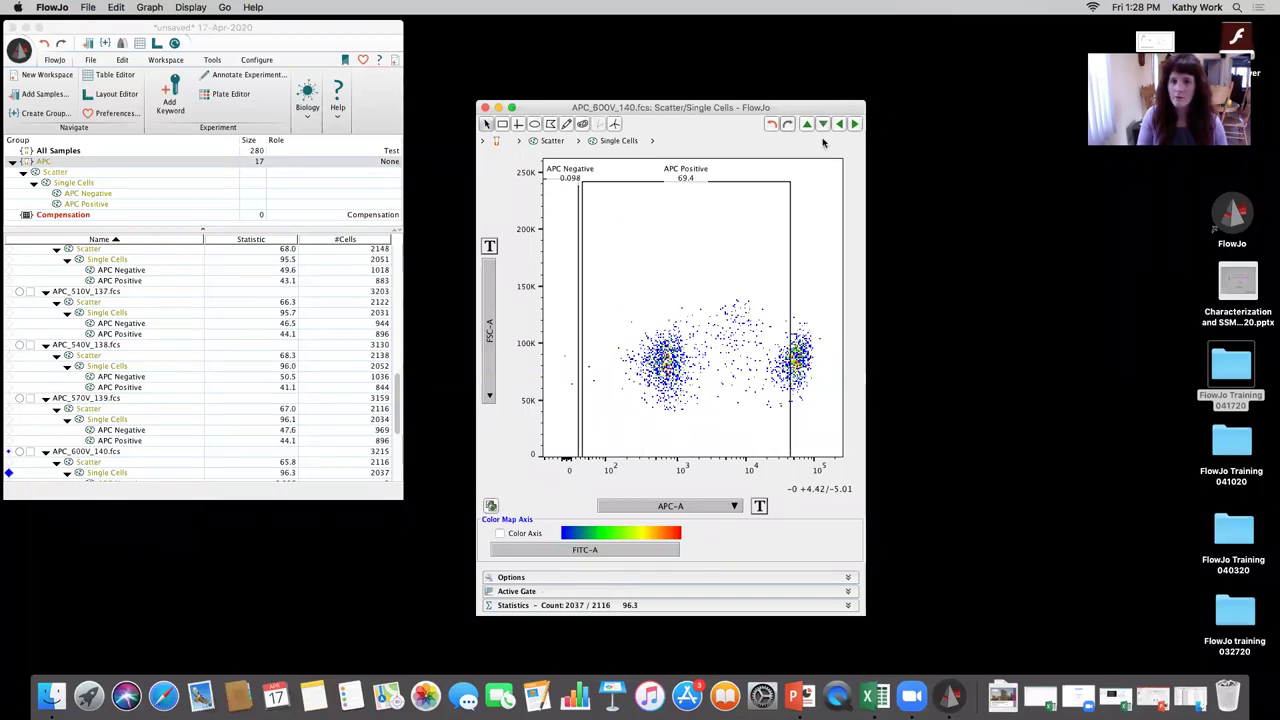
{"action": "left_click_drag", "start_coordinate": [811, 255], "coordinate": [767, 260]}
{"action": "left_click_drag", "start_coordinate": [572, 253], "coordinate": [697, 270]}
- Move both APC gates onto their populations in APC_630V_141.fcs and APC_660V_142.fcs, ending the 660V APC Negative gate at about 3.7K
{"action": "left_click", "coordinate": [855, 124]}
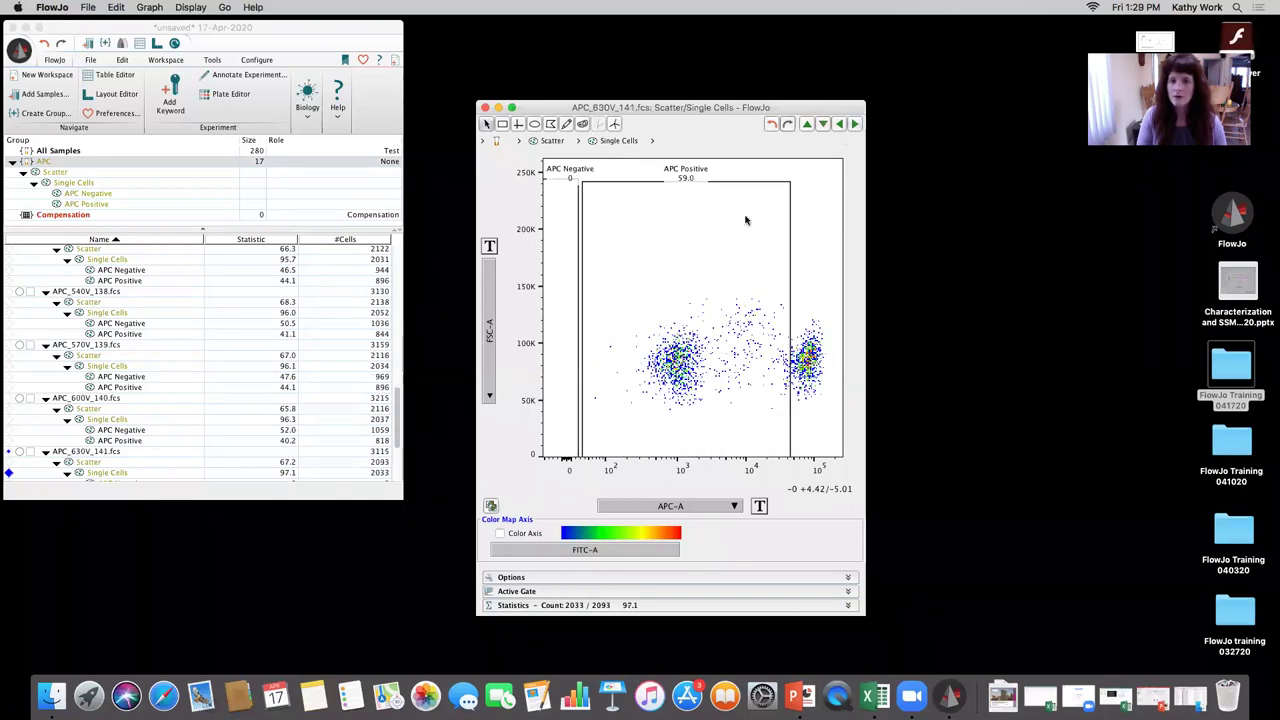
{"action": "left_click", "coordinate": [754, 246]}
{"action": "left_click_drag", "start_coordinate": [754, 251], "coordinate": [800, 252]}
{"action": "left_click", "coordinate": [581, 204]}
{"action": "left_click_drag", "start_coordinate": [578, 178], "coordinate": [694, 190]}
{"action": "left_click", "coordinate": [853, 123]}
{"action": "left_click_drag", "start_coordinate": [659, 247], "coordinate": [789, 253]}
{"action": "left_click_drag", "start_coordinate": [578, 172], "coordinate": [713, 171]}
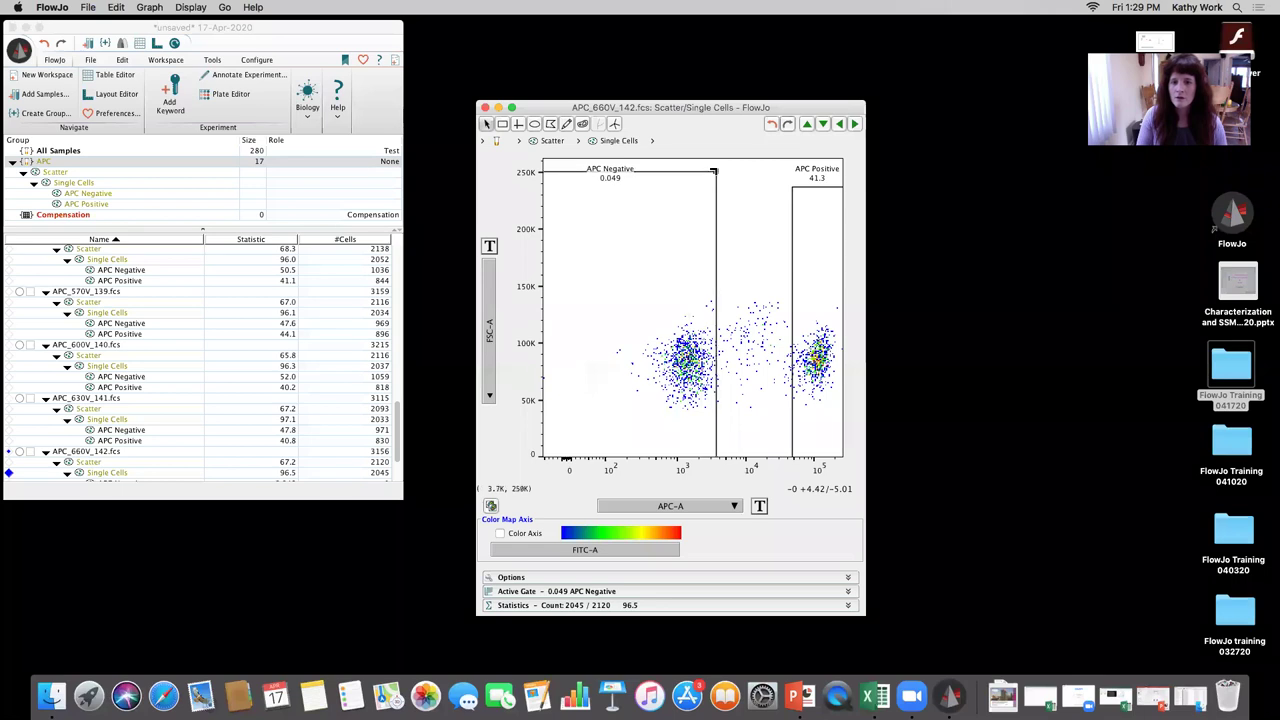
- Fit the gates in APC_690V_143.fcs, ending APC Negative between 10^3 and 10^4 and starting APC Positive just below 10^5
{"action": "left_click", "coordinate": [853, 123]}
{"action": "left_click_drag", "start_coordinate": [690, 237], "coordinate": [810, 237]}
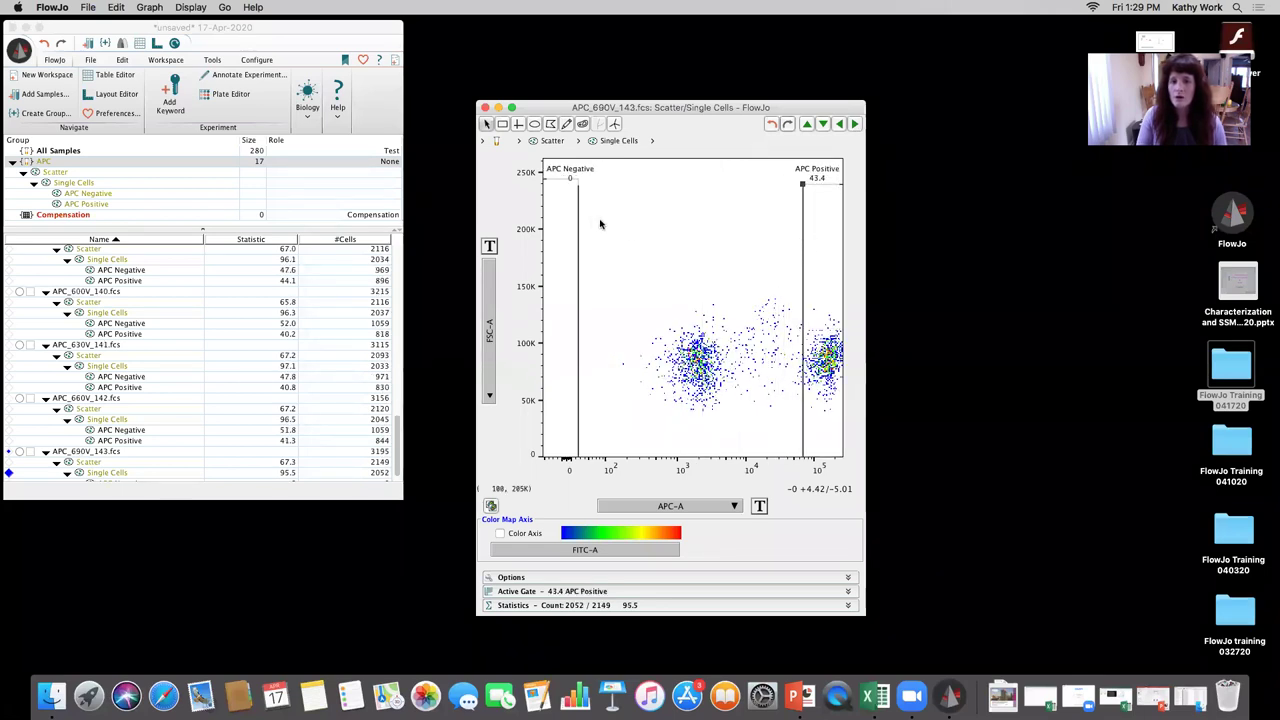
{"action": "left_click_drag", "start_coordinate": [578, 184], "coordinate": [739, 196]}
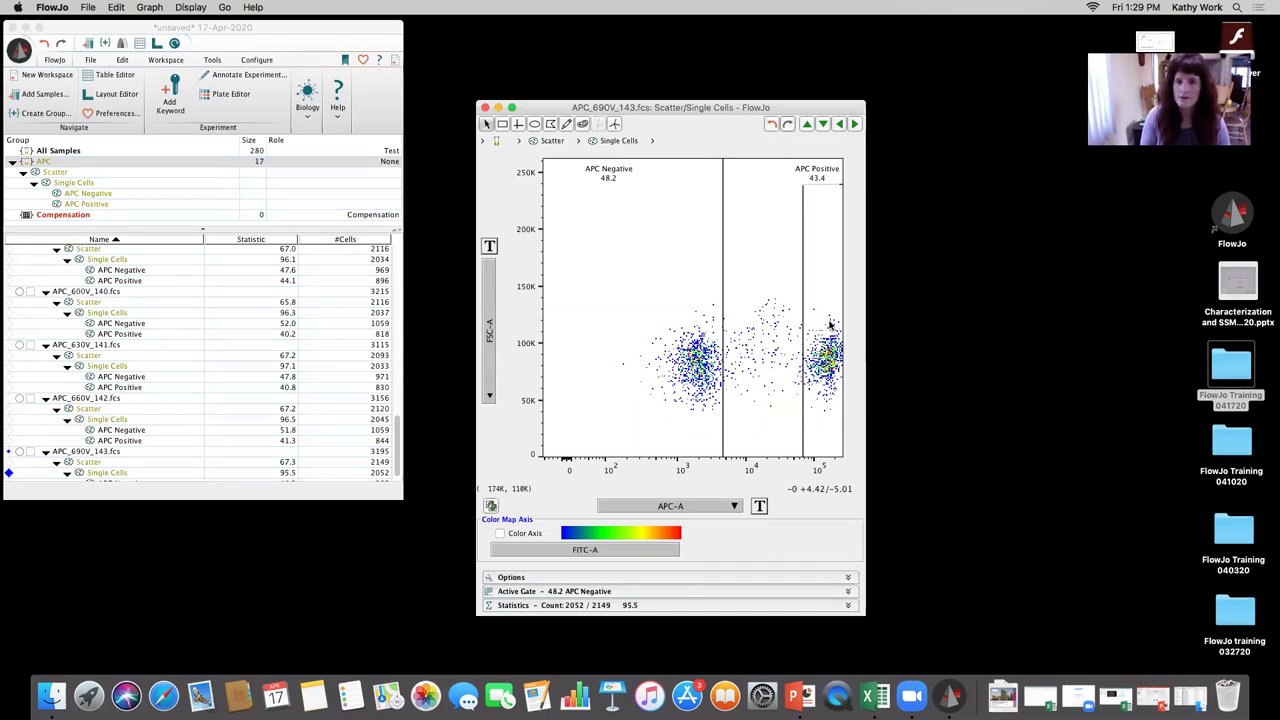
- Check the APC gate placement by stepping back through the voltage samples to APC_330V_131.fcs, and close the graph window
{"action": "left_click", "coordinate": [854, 124]}
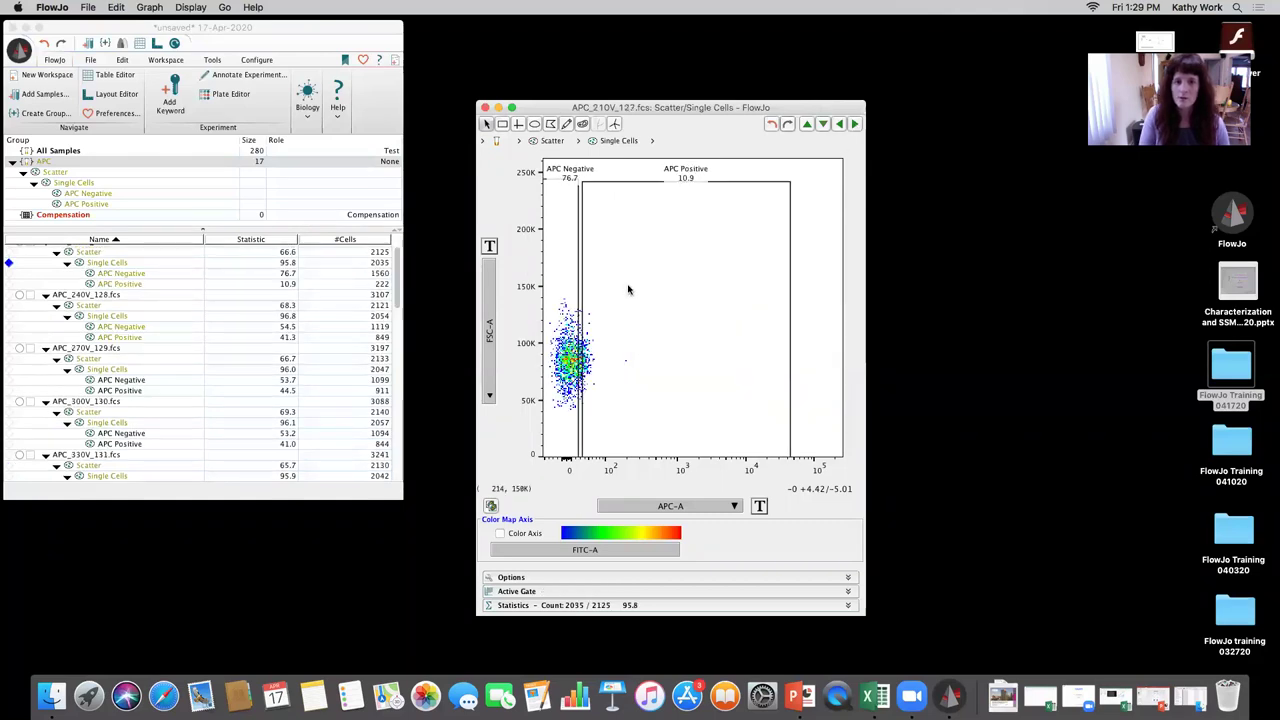
{"action": "left_click", "coordinate": [838, 124]}
{"action": "left_click", "coordinate": [838, 124]}
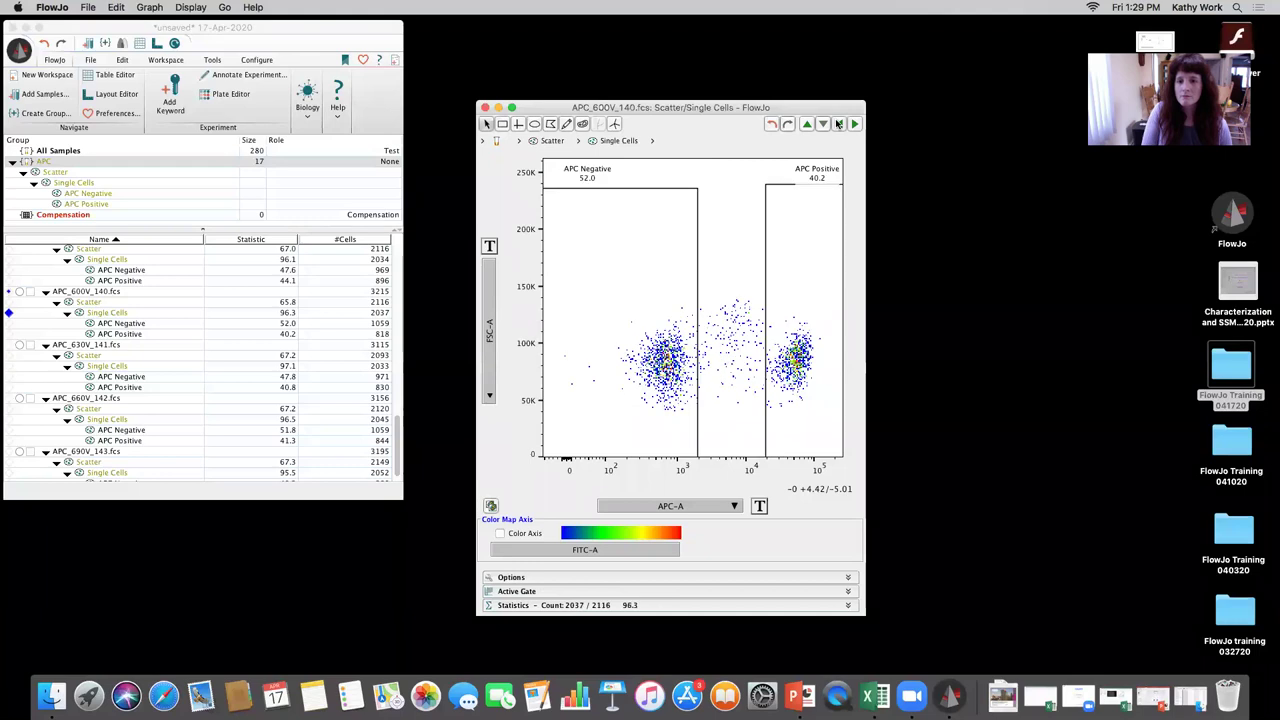
{"action": "left_click", "coordinate": [838, 124]}
{"action": "left_click", "coordinate": [838, 124]}
{"action": "left_click", "coordinate": [838, 124]}
{"action": "left_click", "coordinate": [838, 124]}
{"action": "left_click", "coordinate": [838, 124]}
{"action": "left_click", "coordinate": [838, 124]}
{"action": "left_click", "coordinate": [838, 124]}
{"action": "left_click", "coordinate": [838, 124]}
{"action": "left_click", "coordinate": [838, 124]}
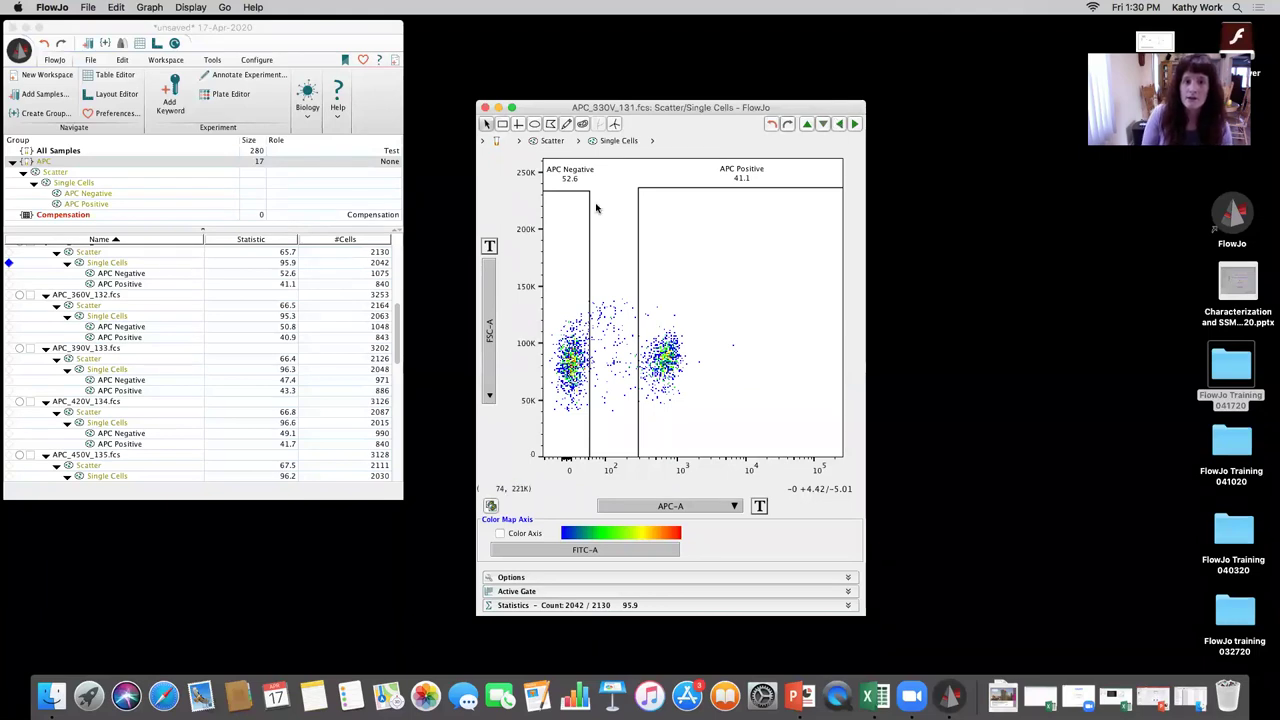
{"action": "left_click", "coordinate": [484, 110]}
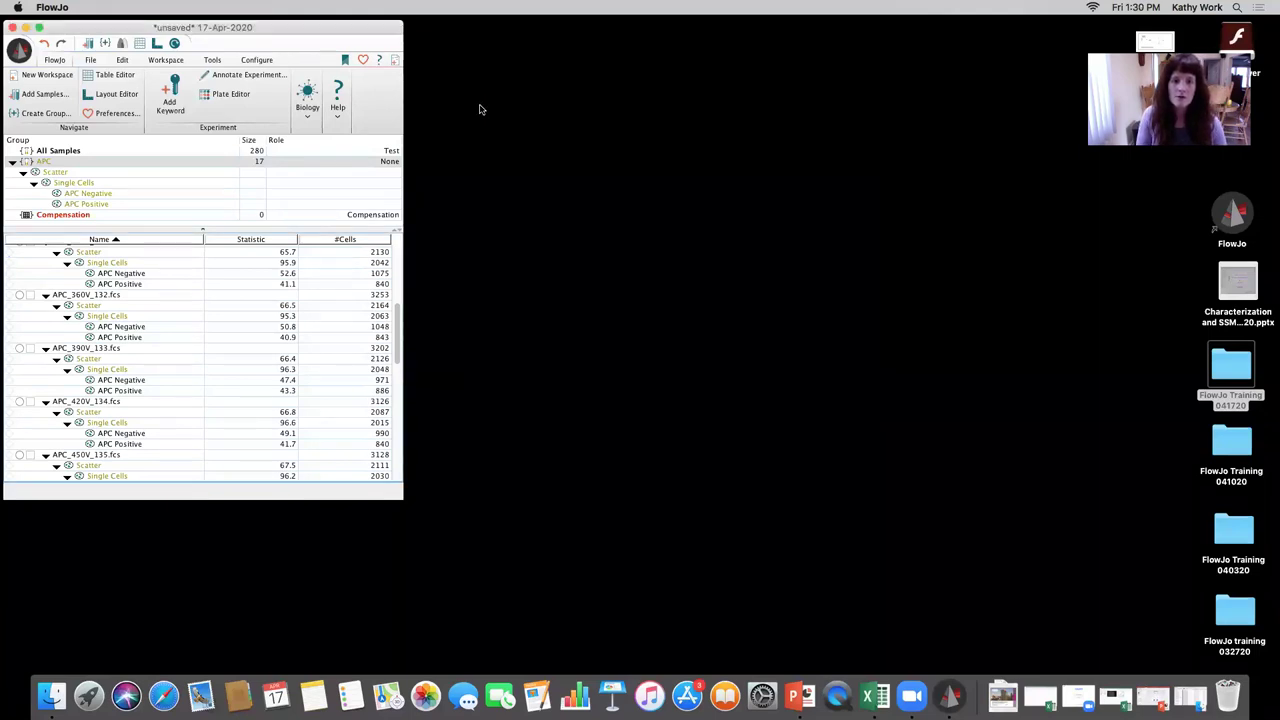
- Open the Add Statistic dialog for the APC Positive population of APC_240V_128.fcs and move it clear of the workspace
{"action": "scroll", "coordinate": [395, 298], "scroll_direction": "up", "scroll_amount": 1}
{"action": "scroll", "coordinate": [395, 298], "scroll_direction": "up", "scroll_amount": 5}
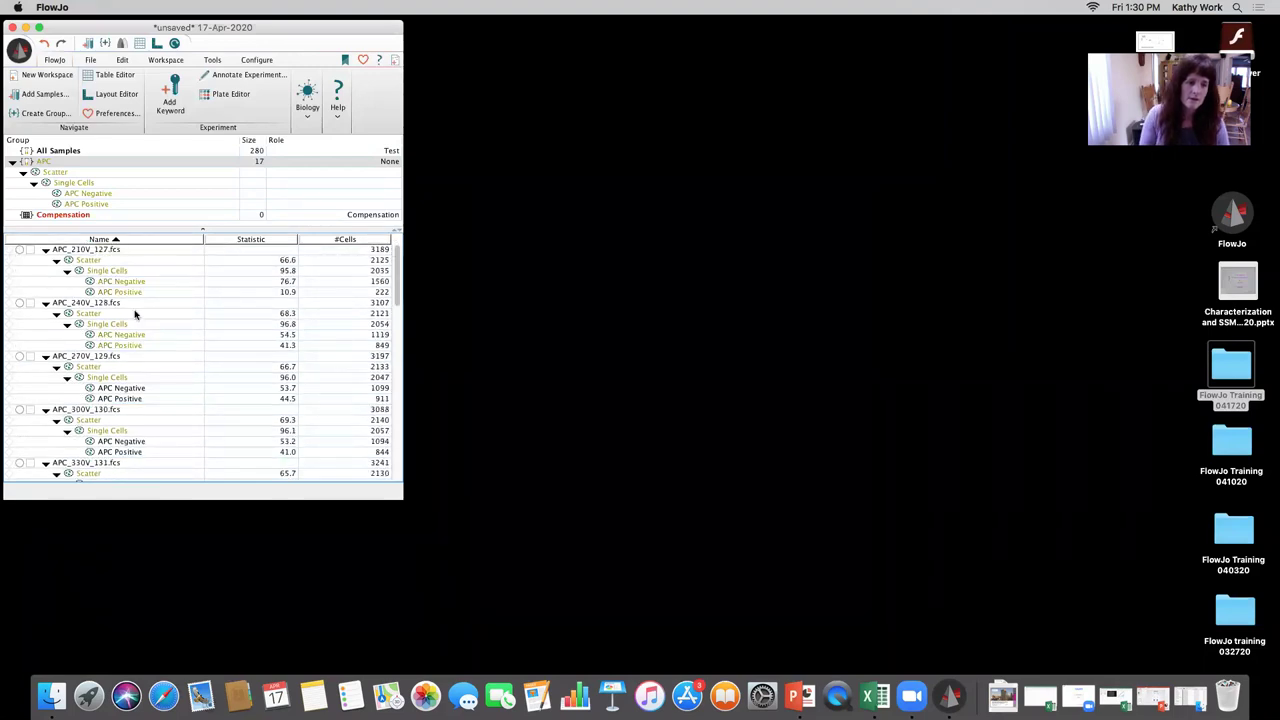
{"action": "left_click", "coordinate": [88, 251]}
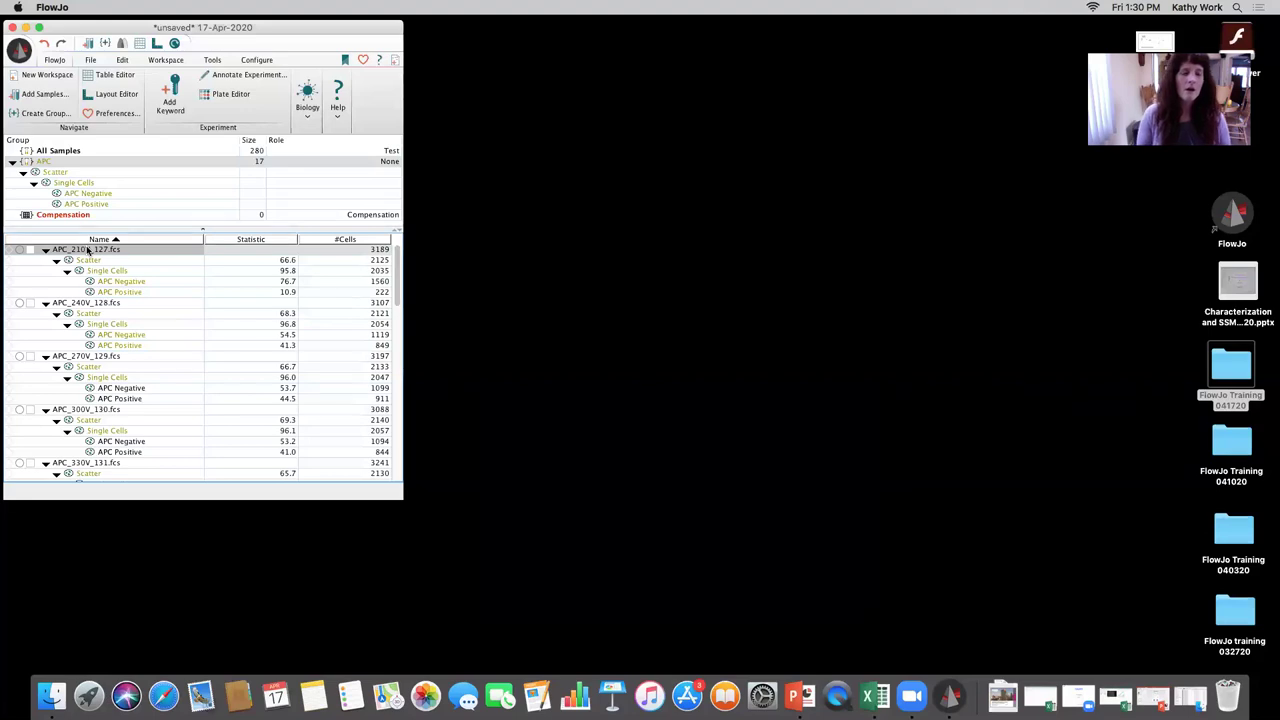
{"action": "left_click", "coordinate": [98, 328]}
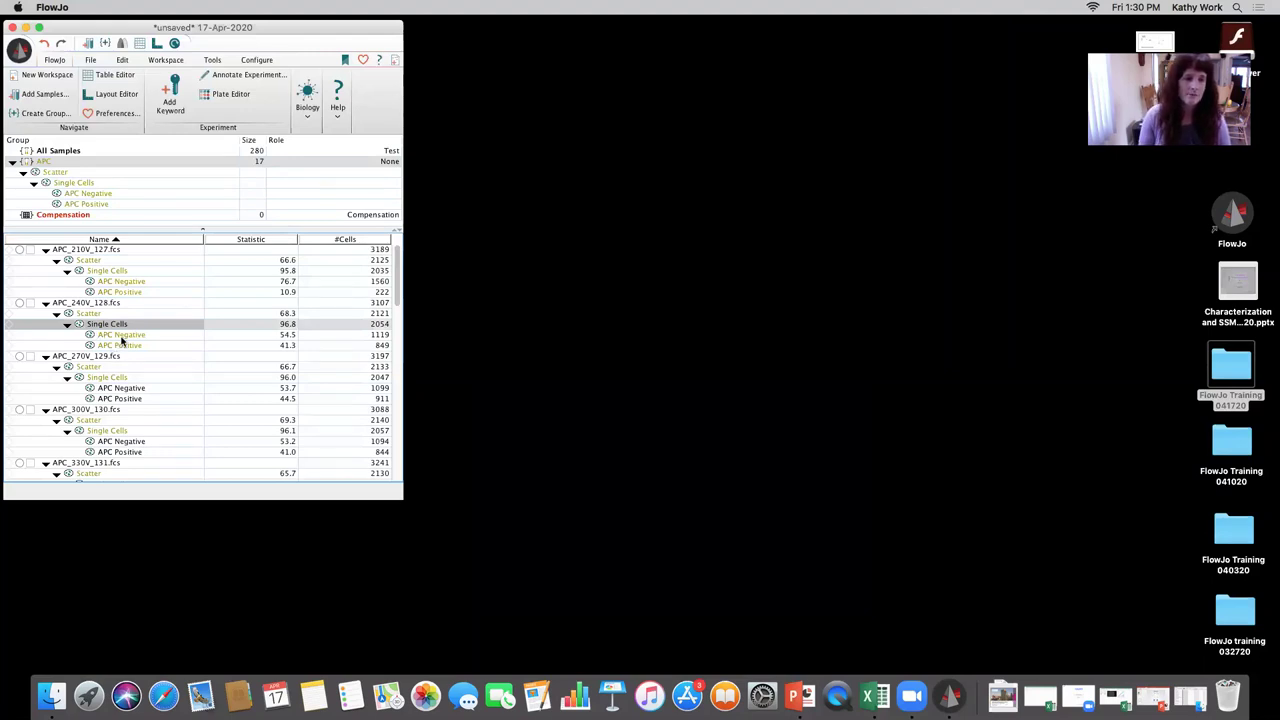
{"action": "left_click", "coordinate": [105, 347]}
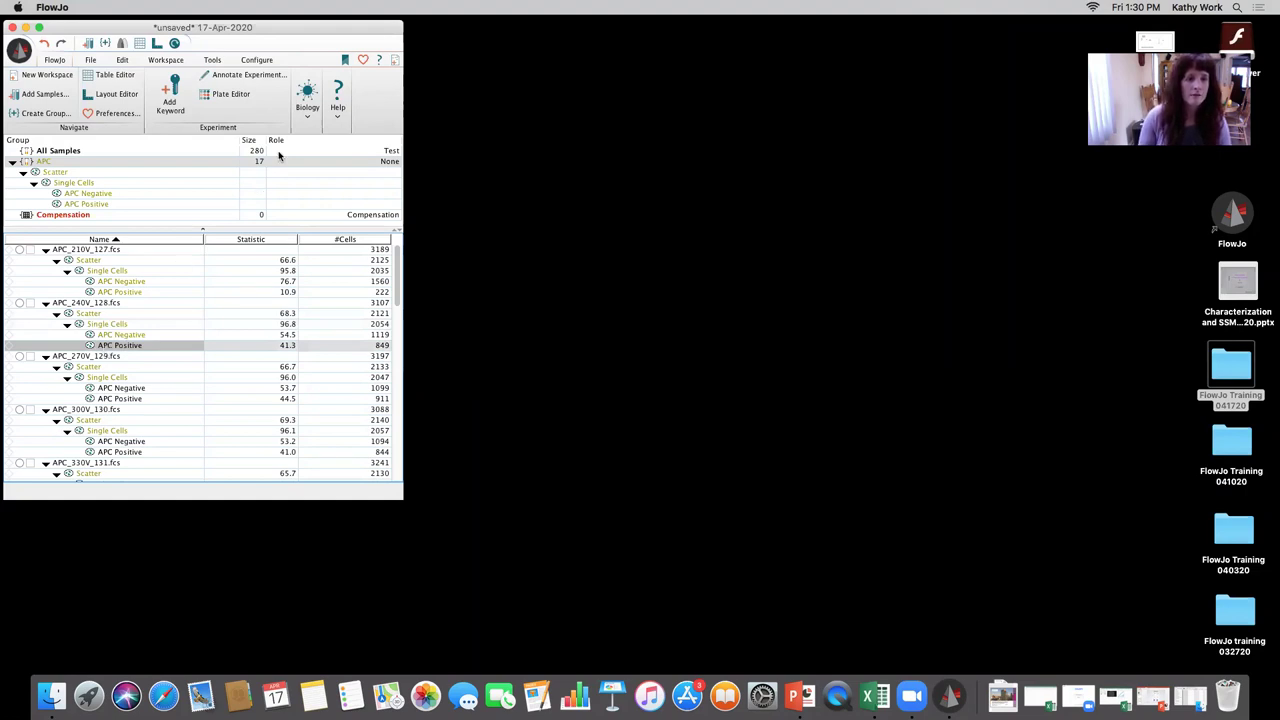
{"action": "left_click", "coordinate": [162, 62]}
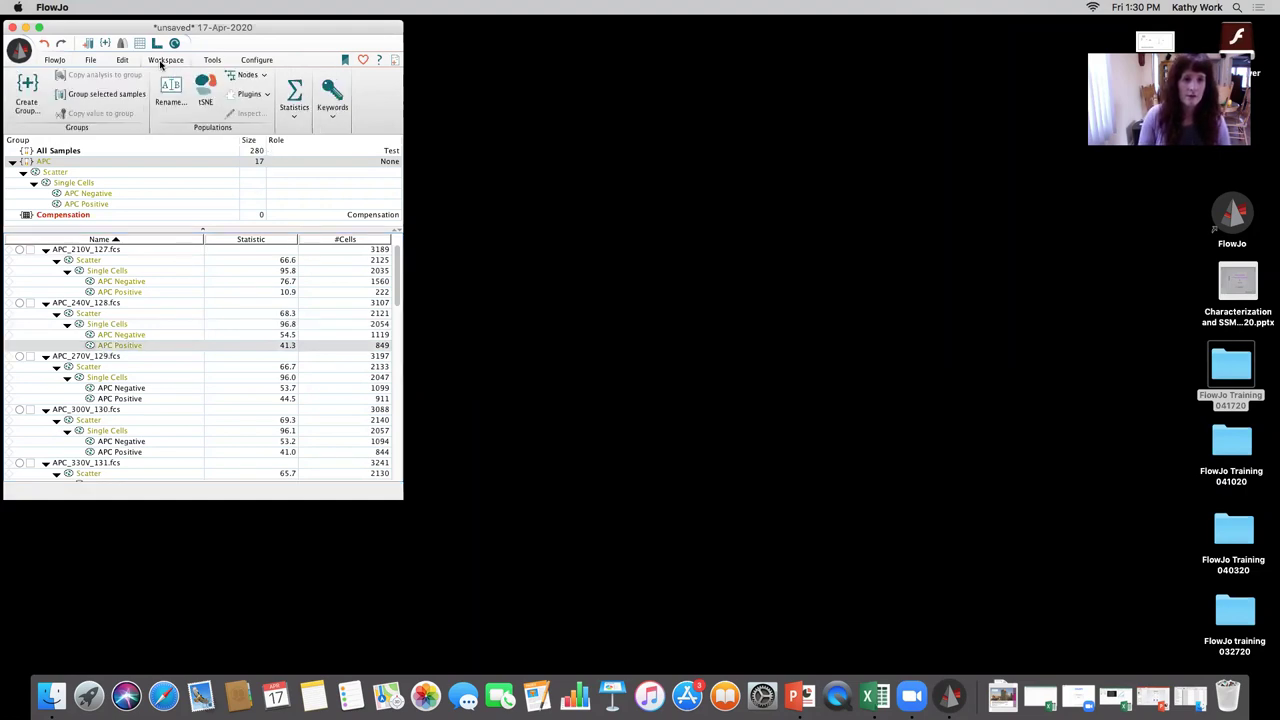
{"action": "left_click", "coordinate": [295, 112]}
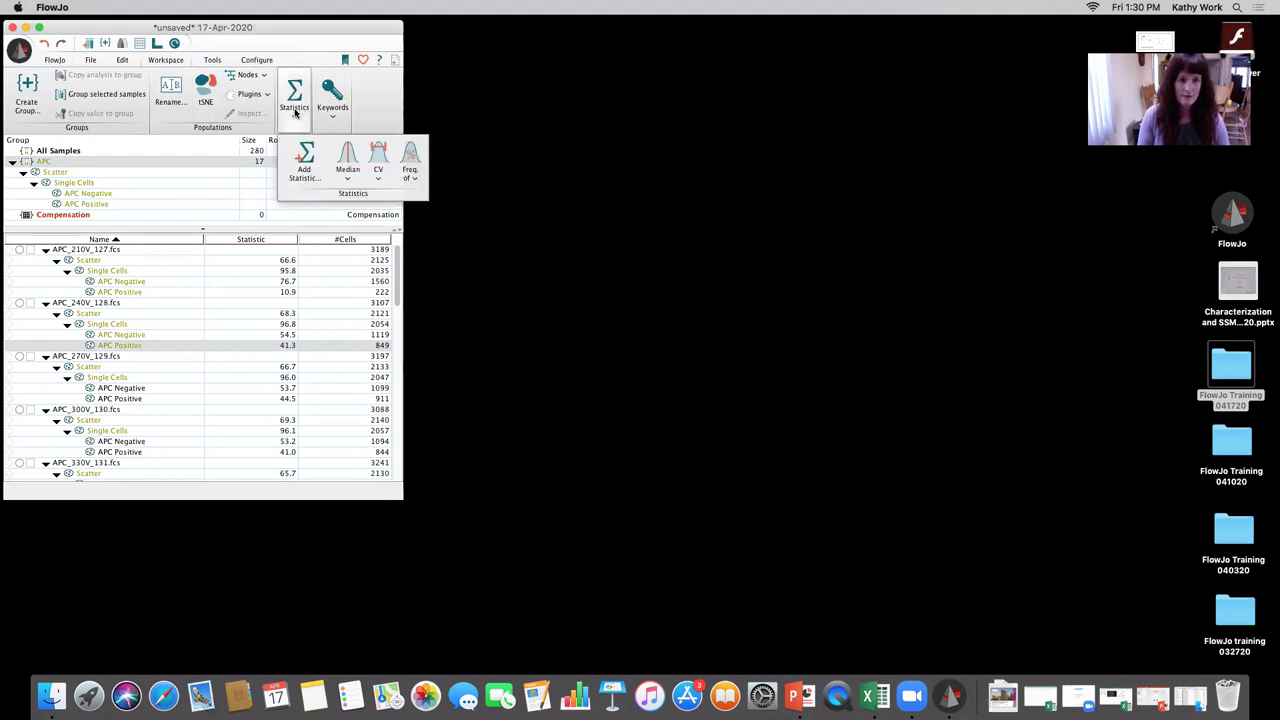
{"action": "left_click", "coordinate": [302, 168]}
{"action": "left_click_drag", "start_coordinate": [247, 137], "coordinate": [623, 285]}
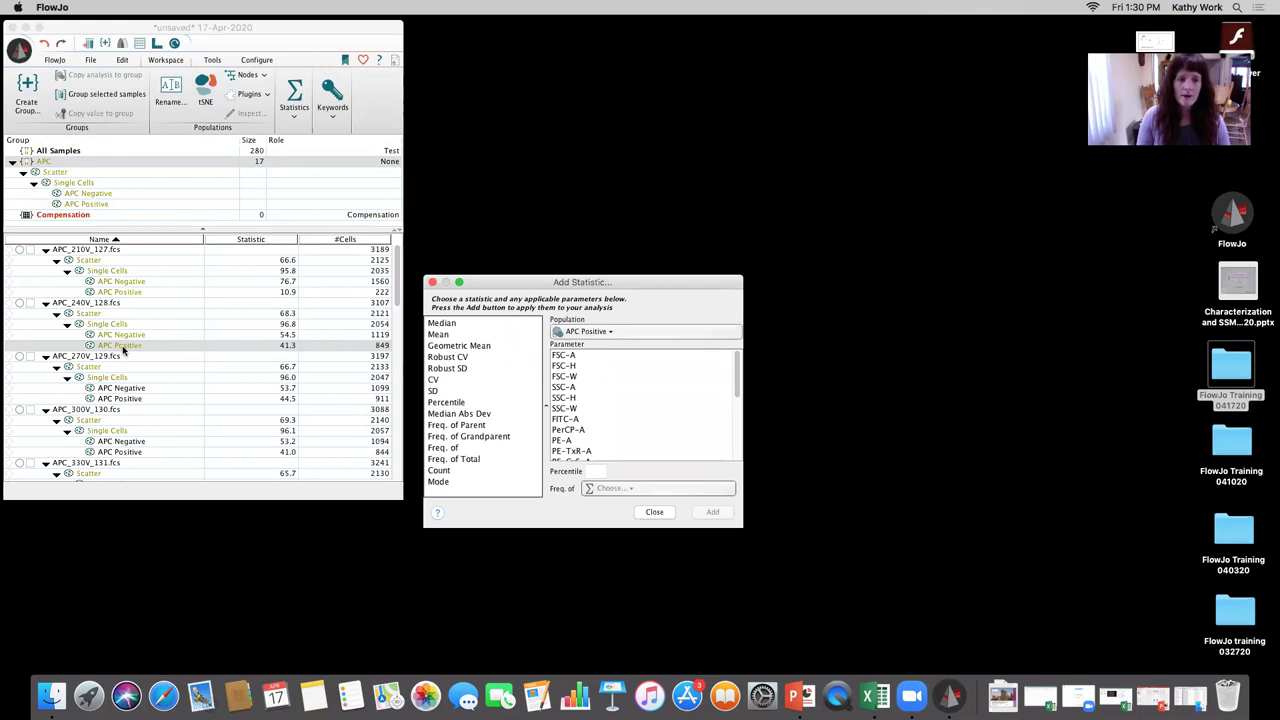
- Add the Median of APC-A as a statistic on the 240V sample's APC Positive population
{"action": "left_click", "coordinate": [441, 324]}
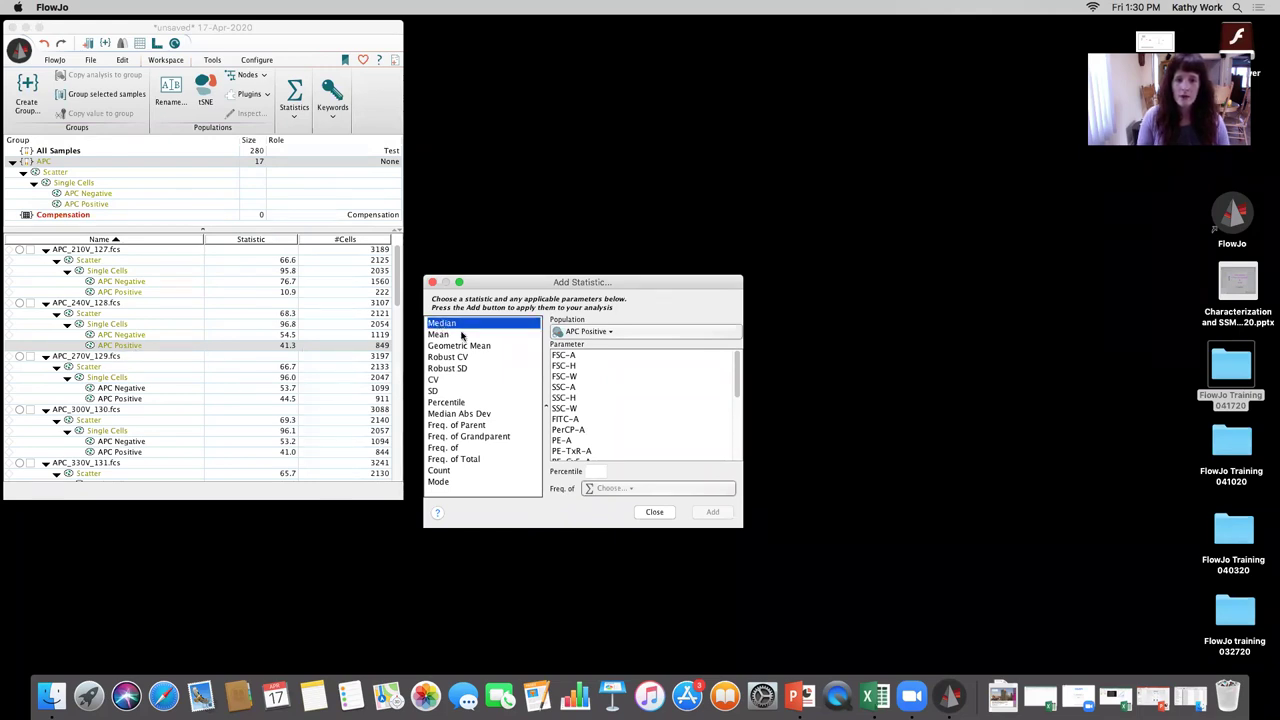
{"action": "scroll", "coordinate": [737, 366], "scroll_direction": "down", "scroll_amount": 5}
{"action": "left_click", "coordinate": [561, 419]}
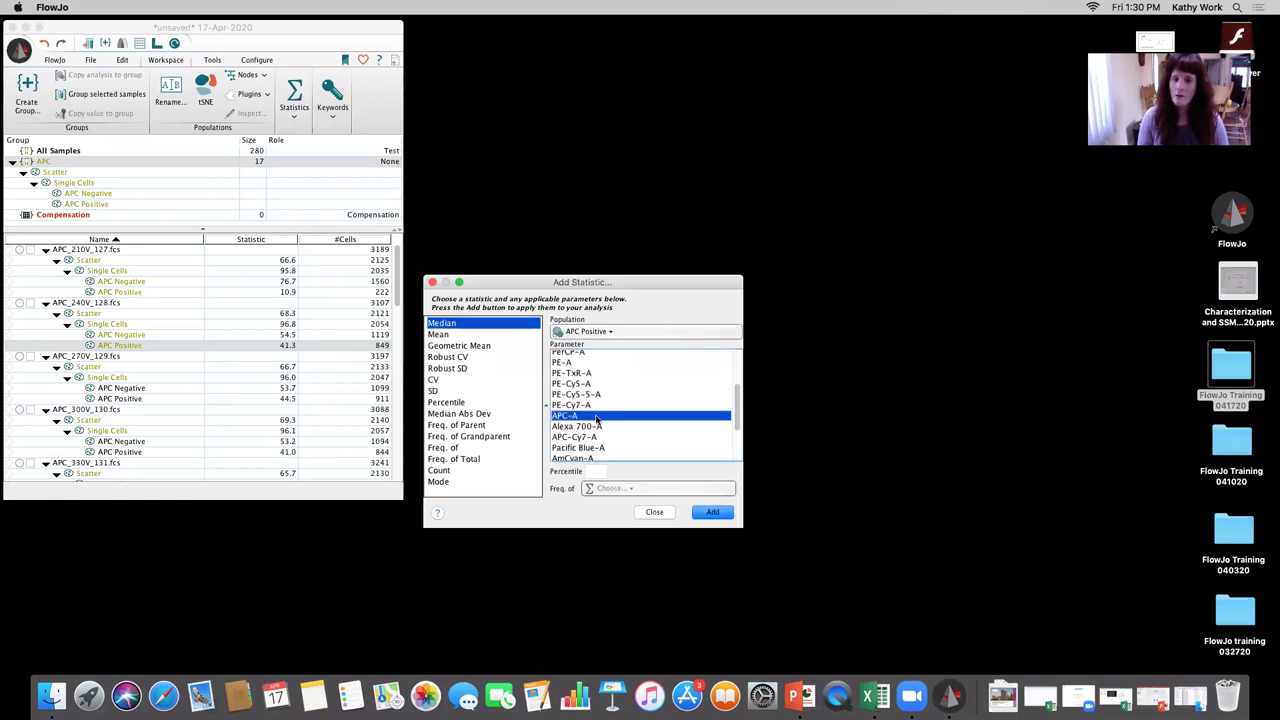
{"action": "left_click", "coordinate": [729, 515]}
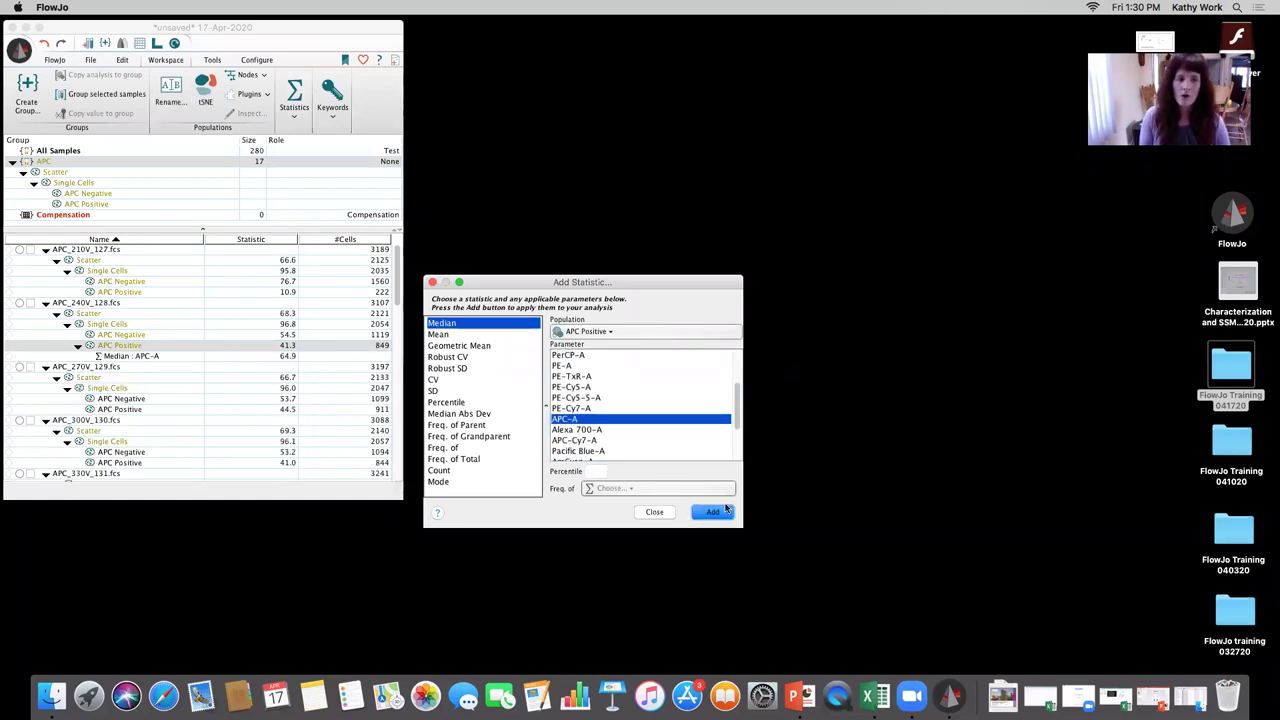
- Switch the statistic's population to APC Negative in the 240V sample and add the Median of APC-A to it
{"action": "left_click", "coordinate": [116, 338]}
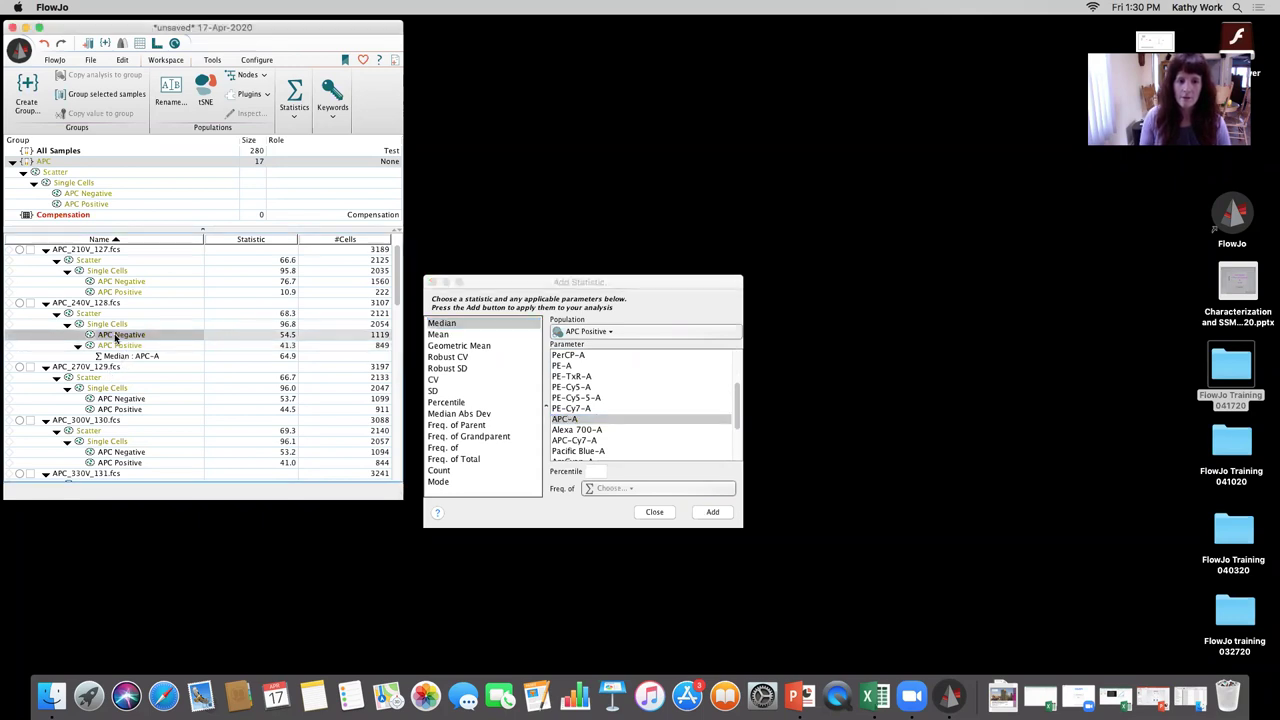
{"action": "left_click", "coordinate": [582, 331]}
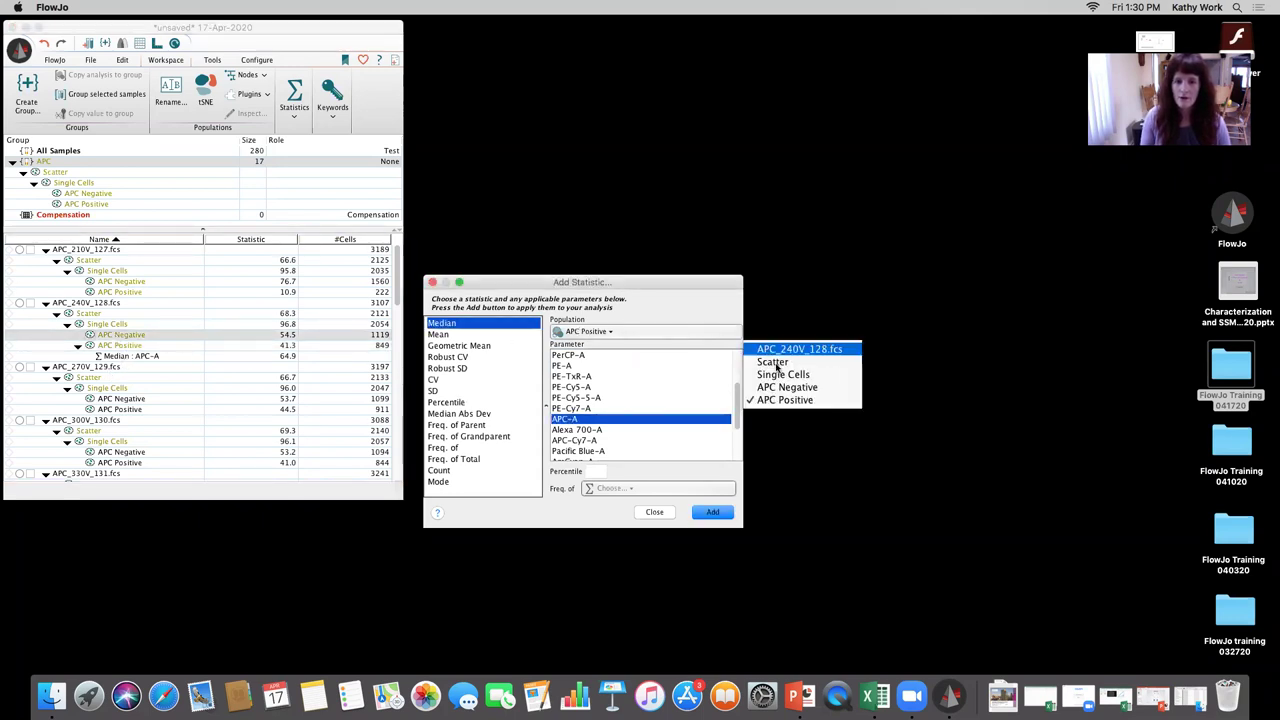
{"action": "left_click", "coordinate": [787, 387]}
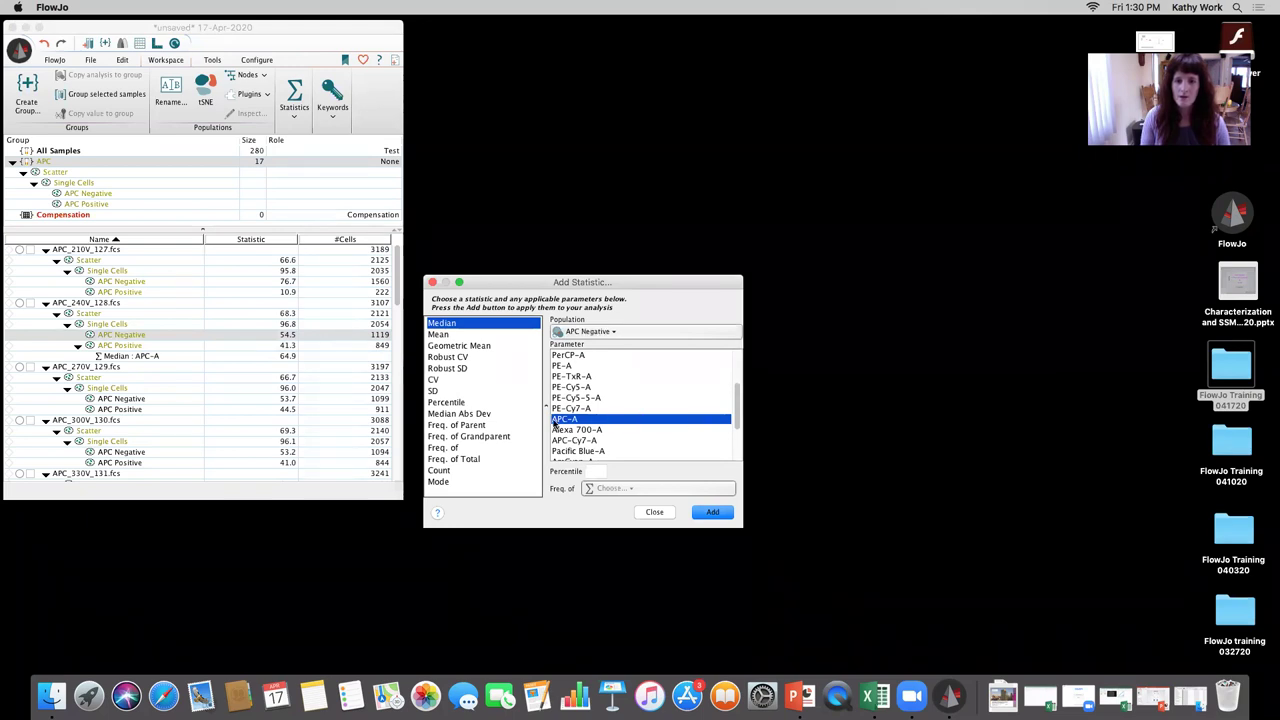
{"action": "left_click", "coordinate": [716, 513]}
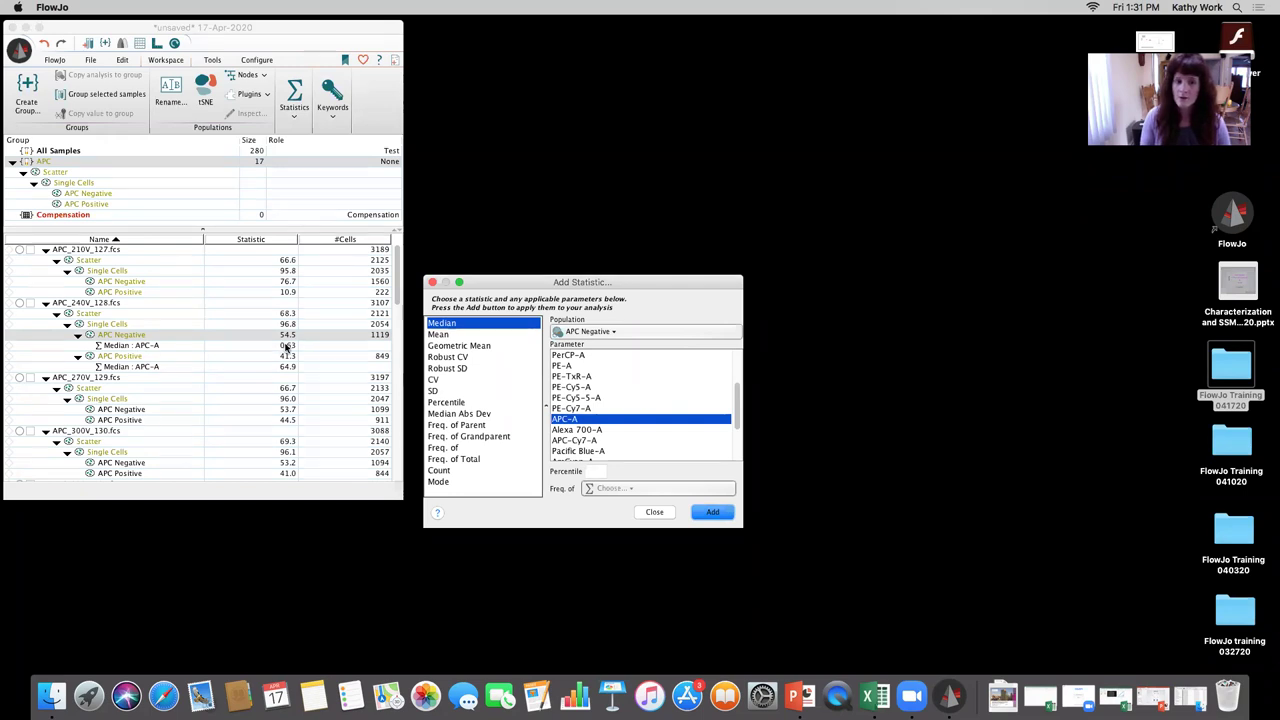
- Add the SD of APC-A to the 240V sample's APC Negative population and close the Add Statistic dialog
{"action": "left_click", "coordinate": [443, 390]}
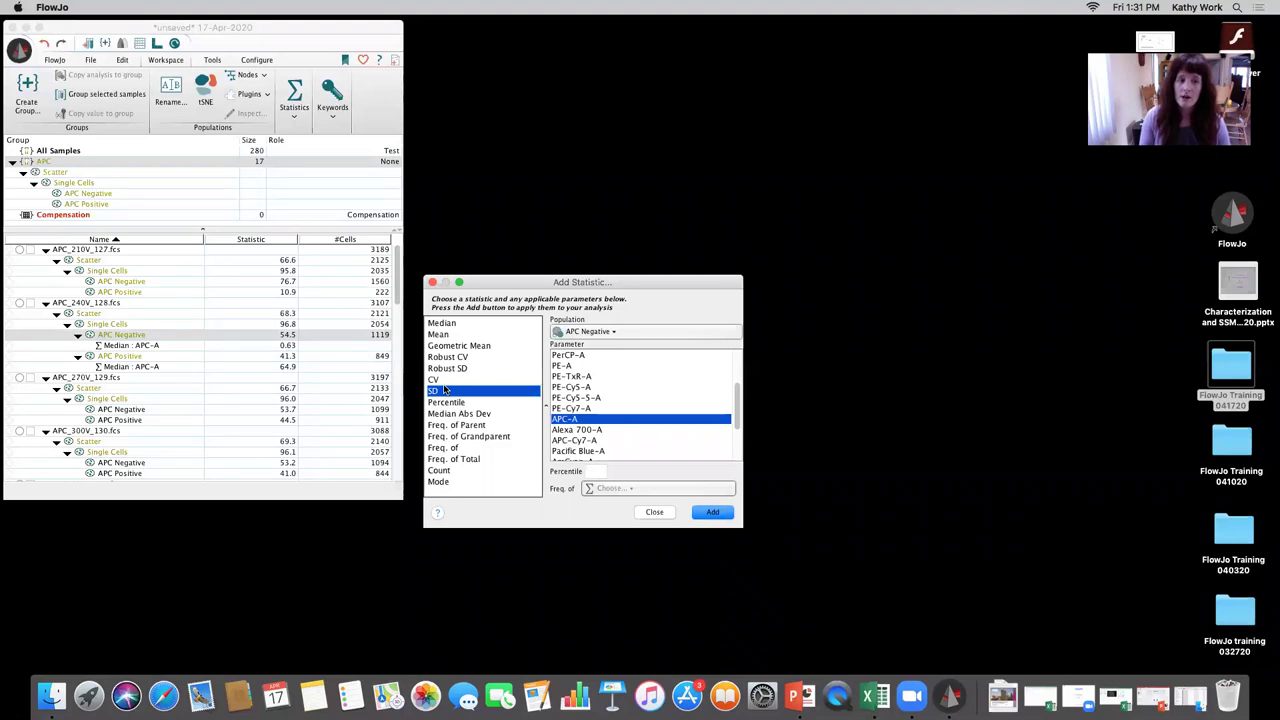
{"action": "left_click", "coordinate": [712, 511]}
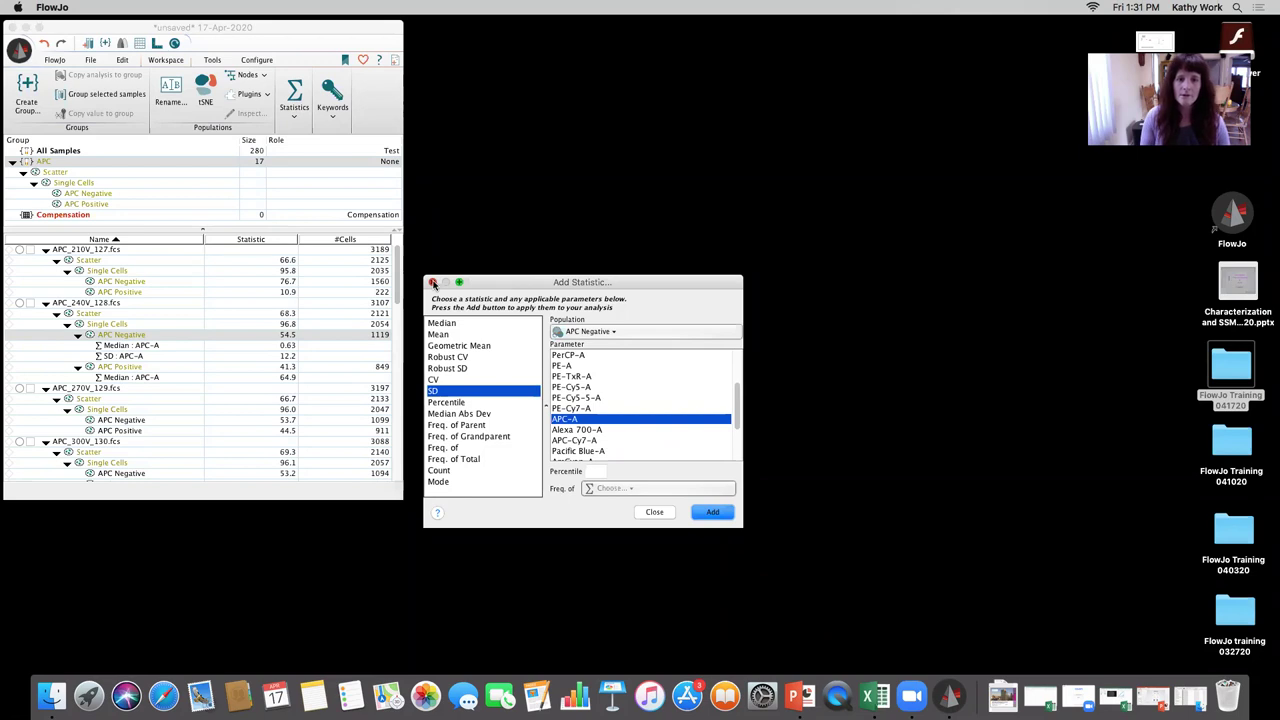
{"action": "left_click", "coordinate": [433, 283]}
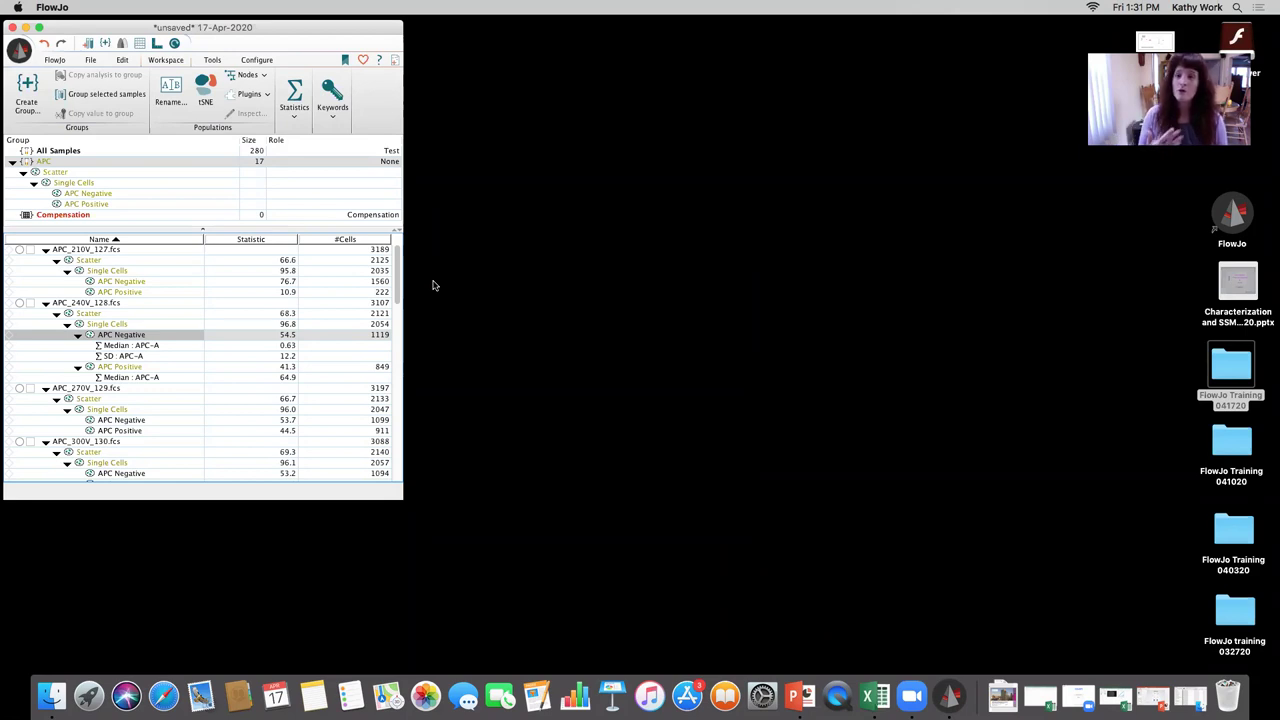
- Open the Table Editor and add the 240V sample's APC Positive Median of APC-A as a table column
{"action": "left_click", "coordinate": [138, 46]}
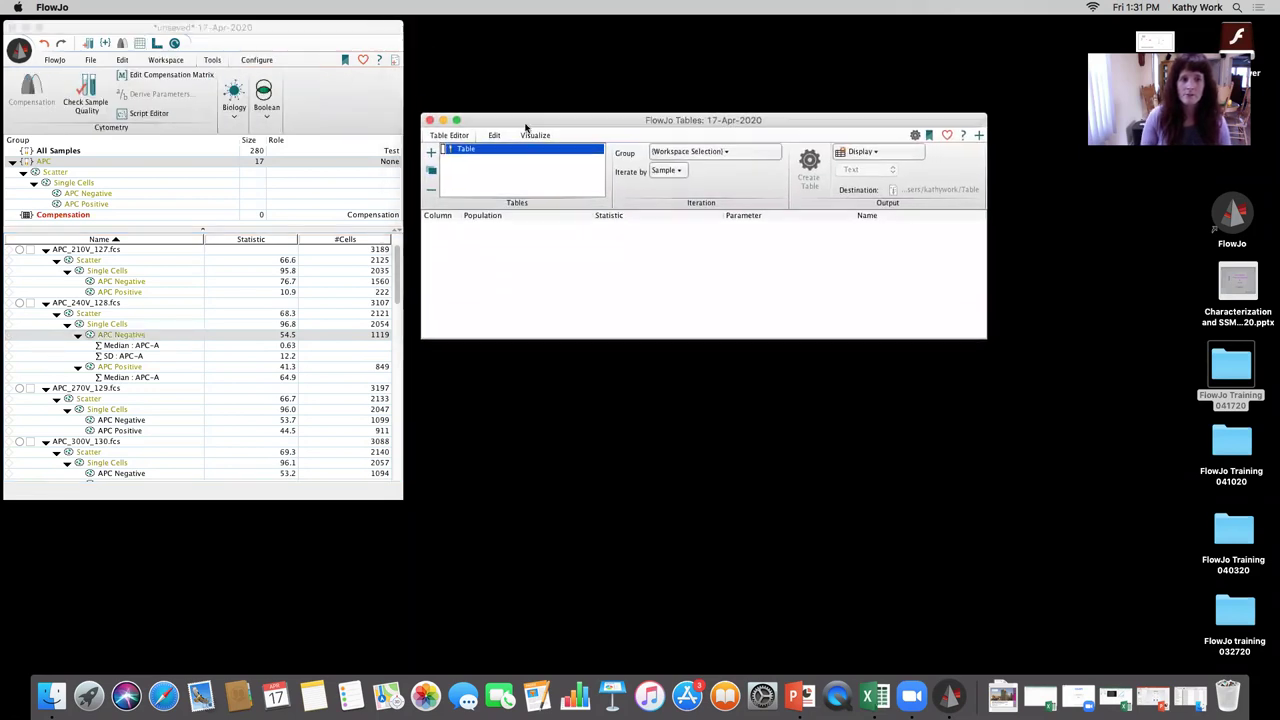
{"action": "left_click", "coordinate": [131, 377]}
{"action": "left_click_drag", "start_coordinate": [131, 377], "coordinate": [508, 266]}
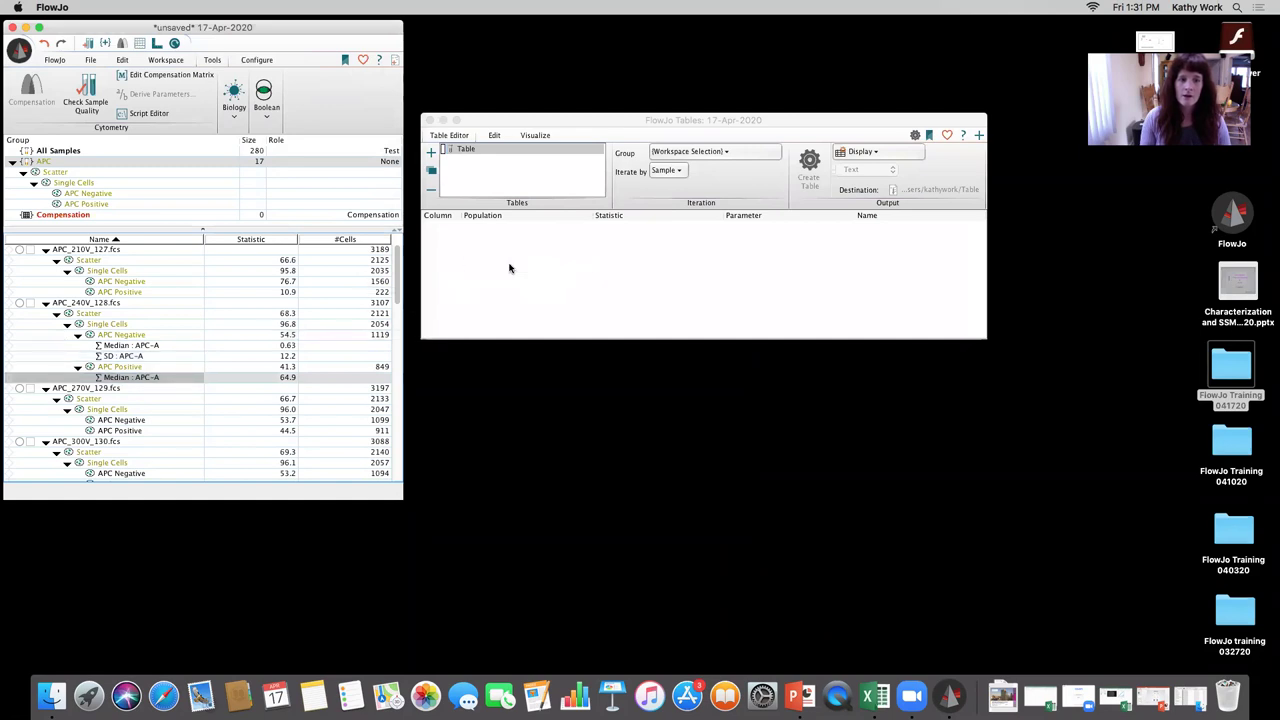
- Add the 240V sample's APC Negative Median and SD of APC-A, together with the APC Positive Median, as table columns
{"action": "left_click", "coordinate": [133, 345]}
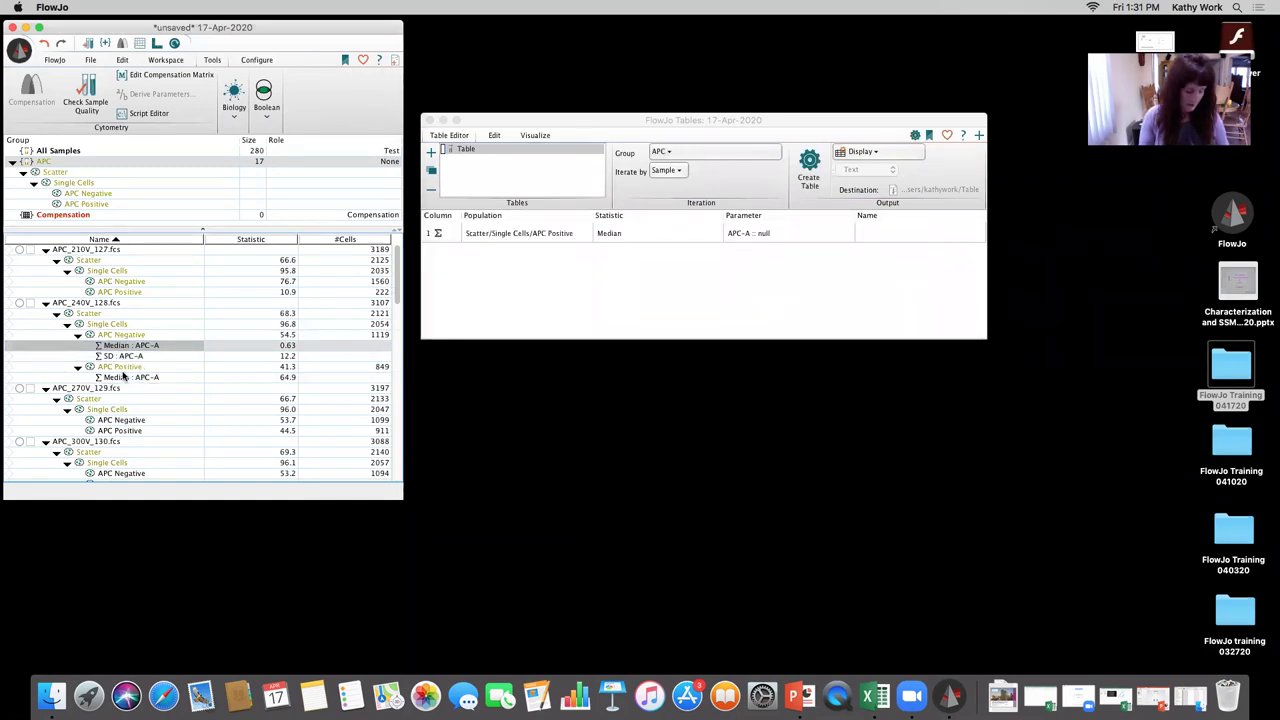
{"action": "left_click", "coordinate": [124, 358], "text": "shift"}
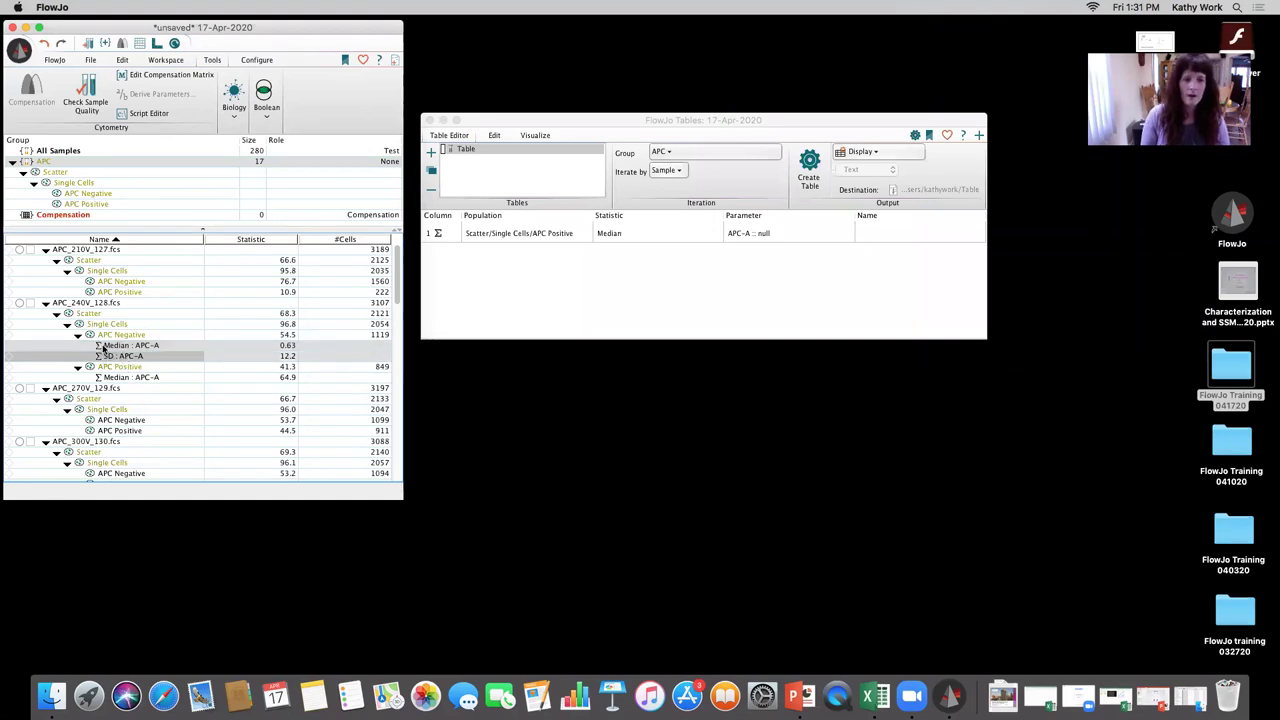
{"action": "left_click", "coordinate": [121, 378], "text": "super"}
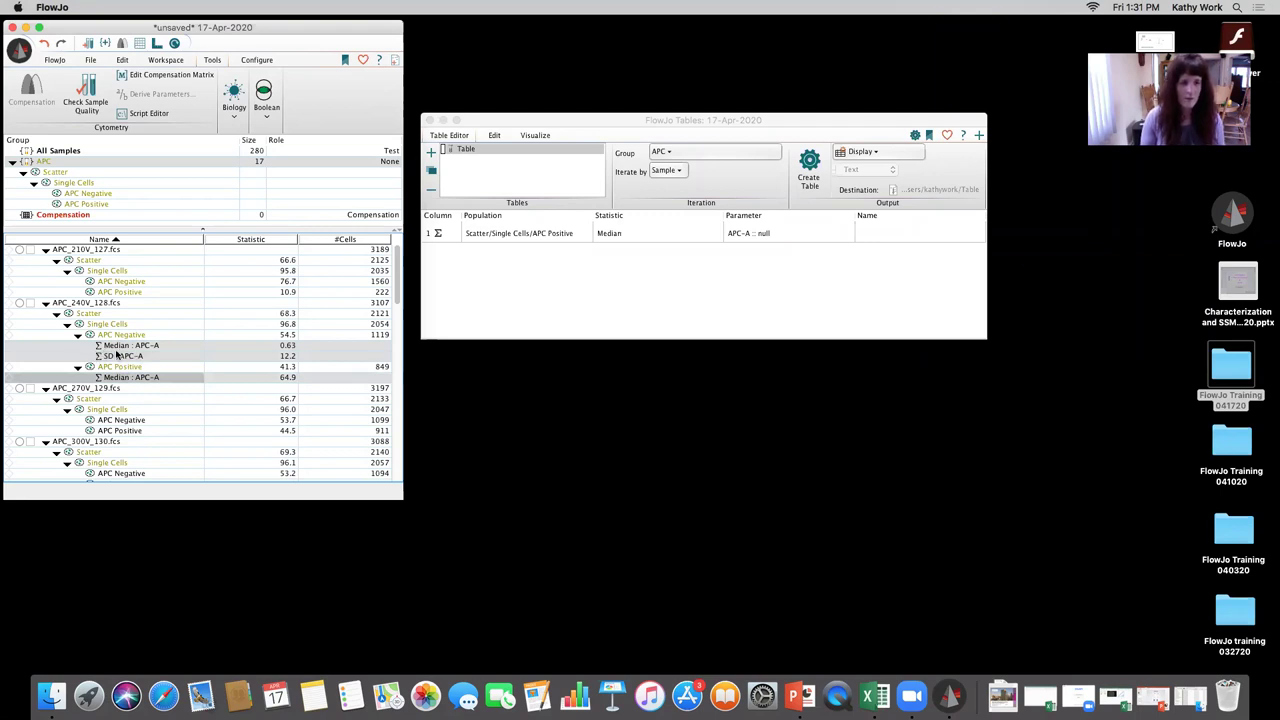
{"action": "left_click", "coordinate": [110, 355], "text": "super"}
{"action": "left_click_drag", "start_coordinate": [110, 355], "coordinate": [557, 303]}
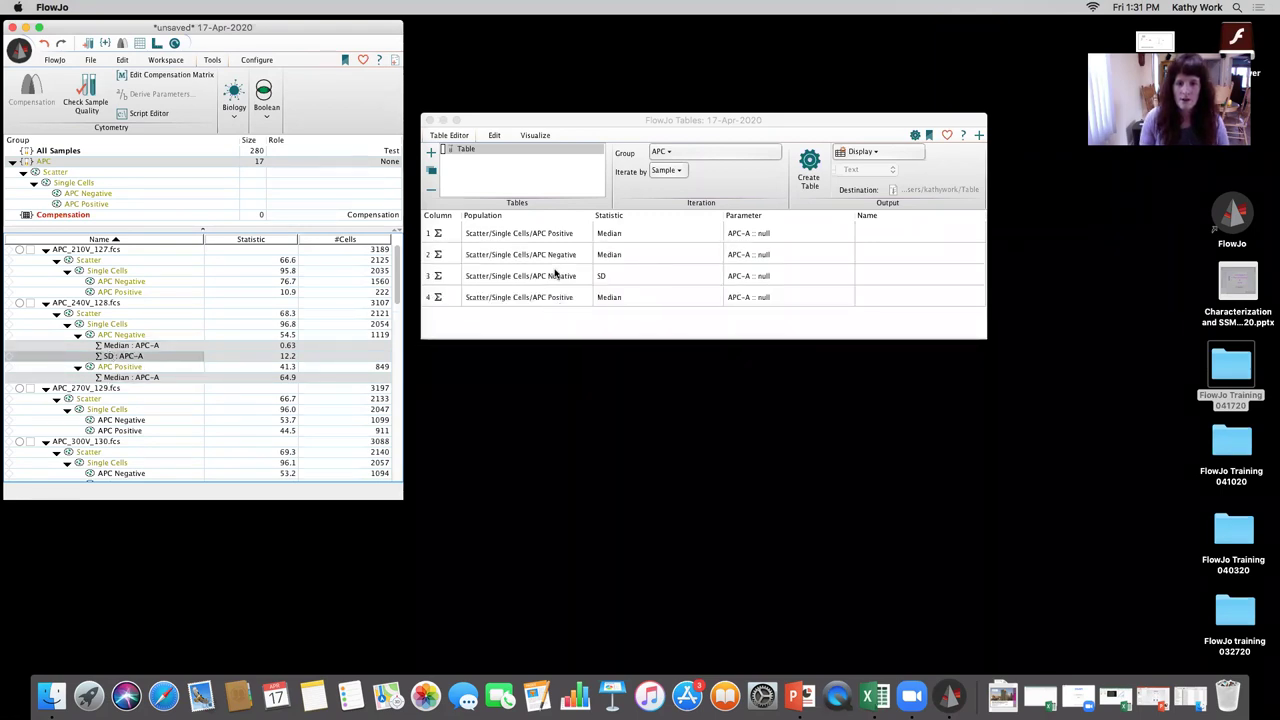
- Delete the duplicate APC Positive Median column in row 4 of the table definition
{"action": "left_click", "coordinate": [570, 298]}
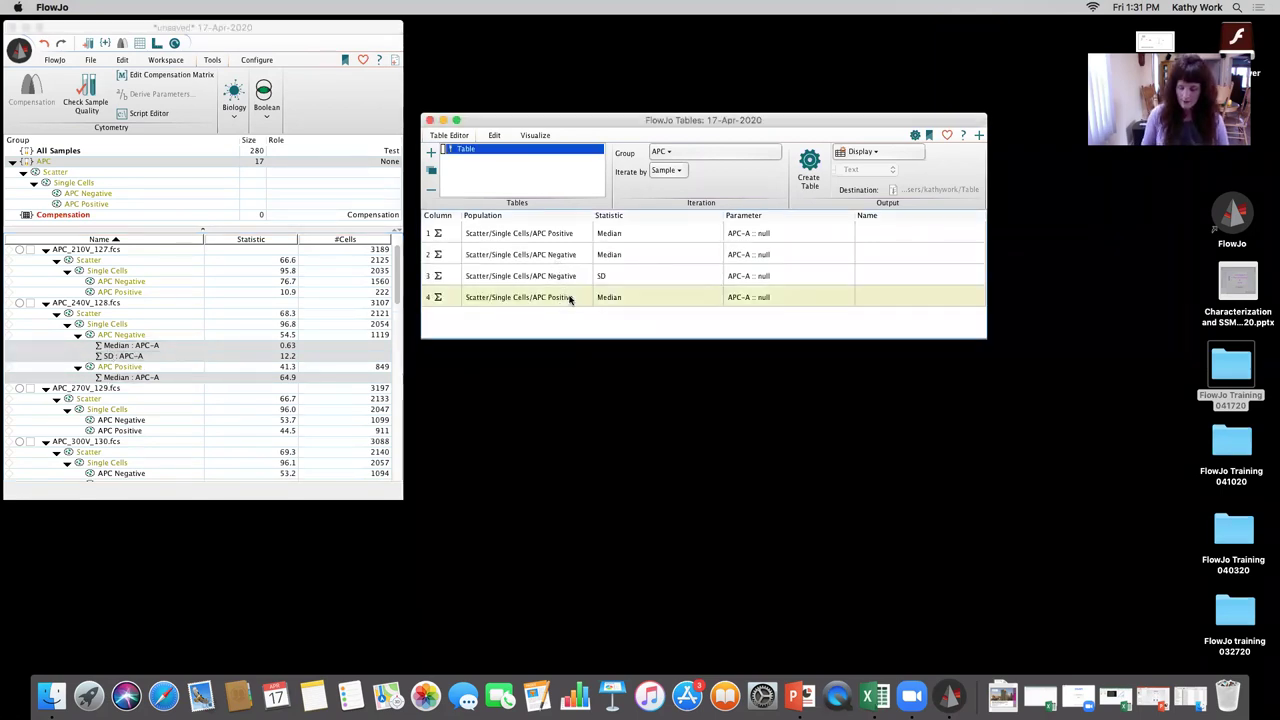
{"action": "key", "text": "BackSpace"}
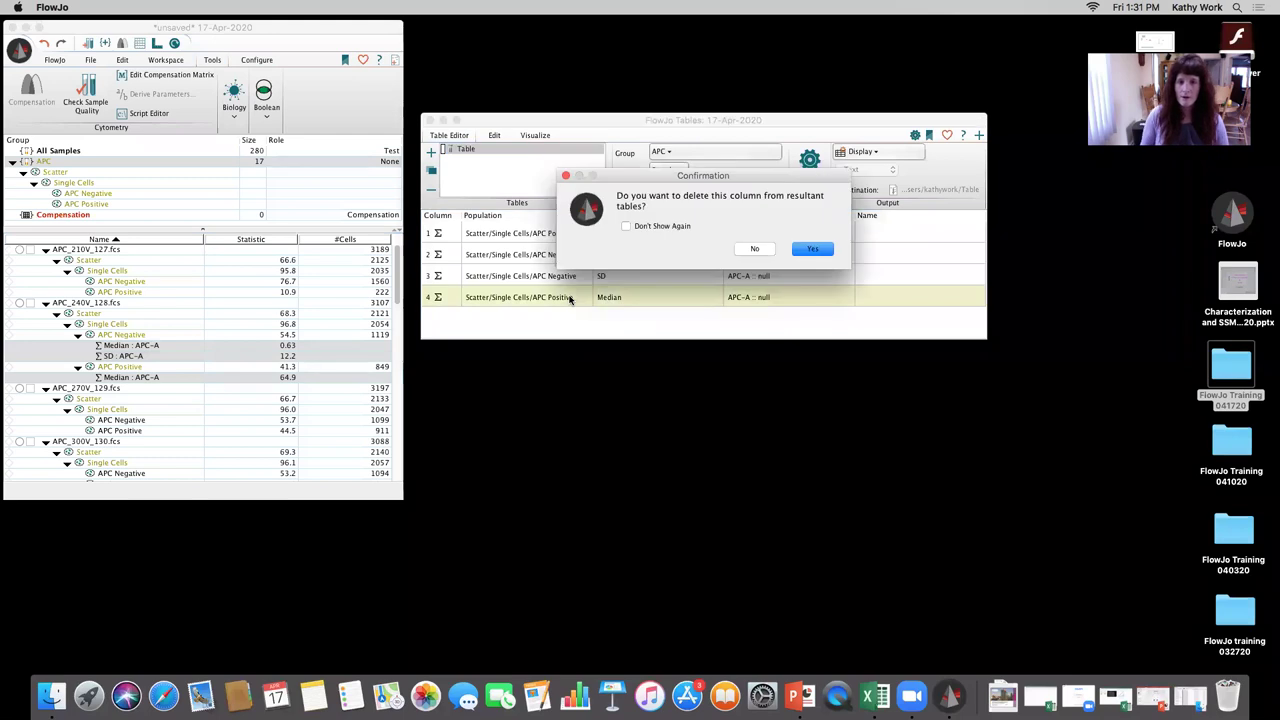
{"action": "left_click", "coordinate": [813, 249]}
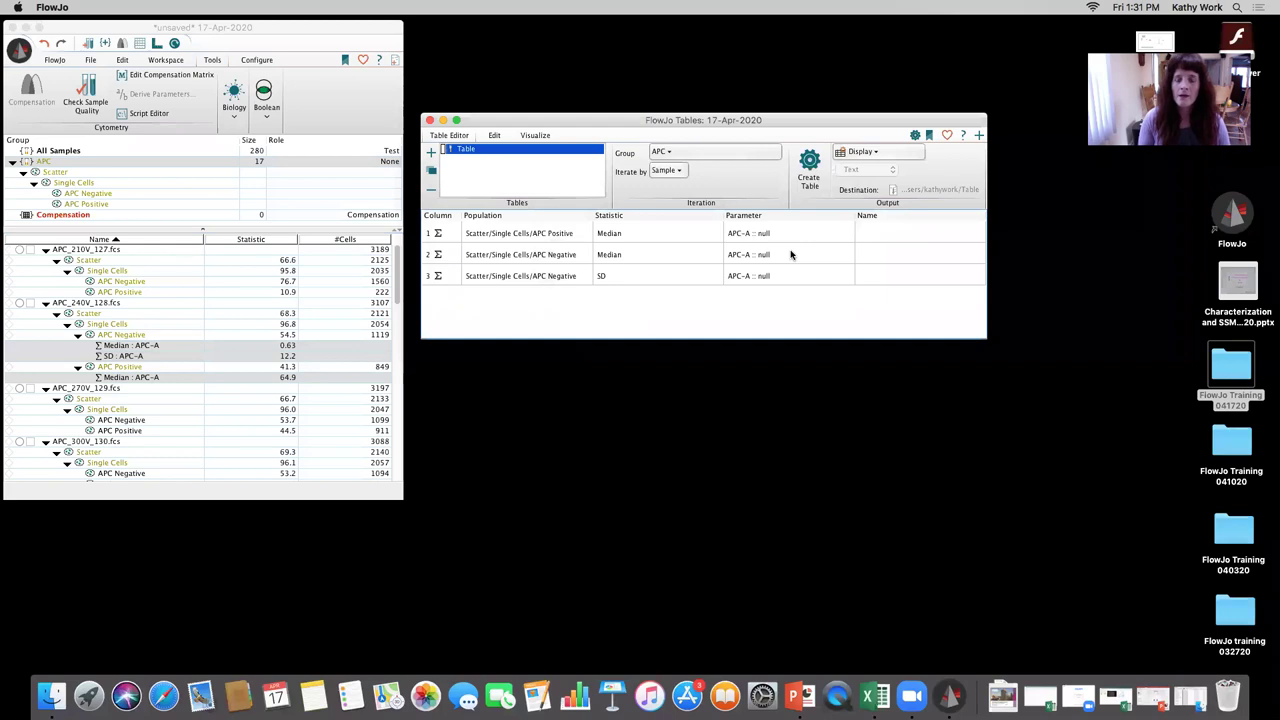
- Start a new formula column in the table with the heading "Stain Index"
{"action": "left_click", "coordinate": [494, 136]}
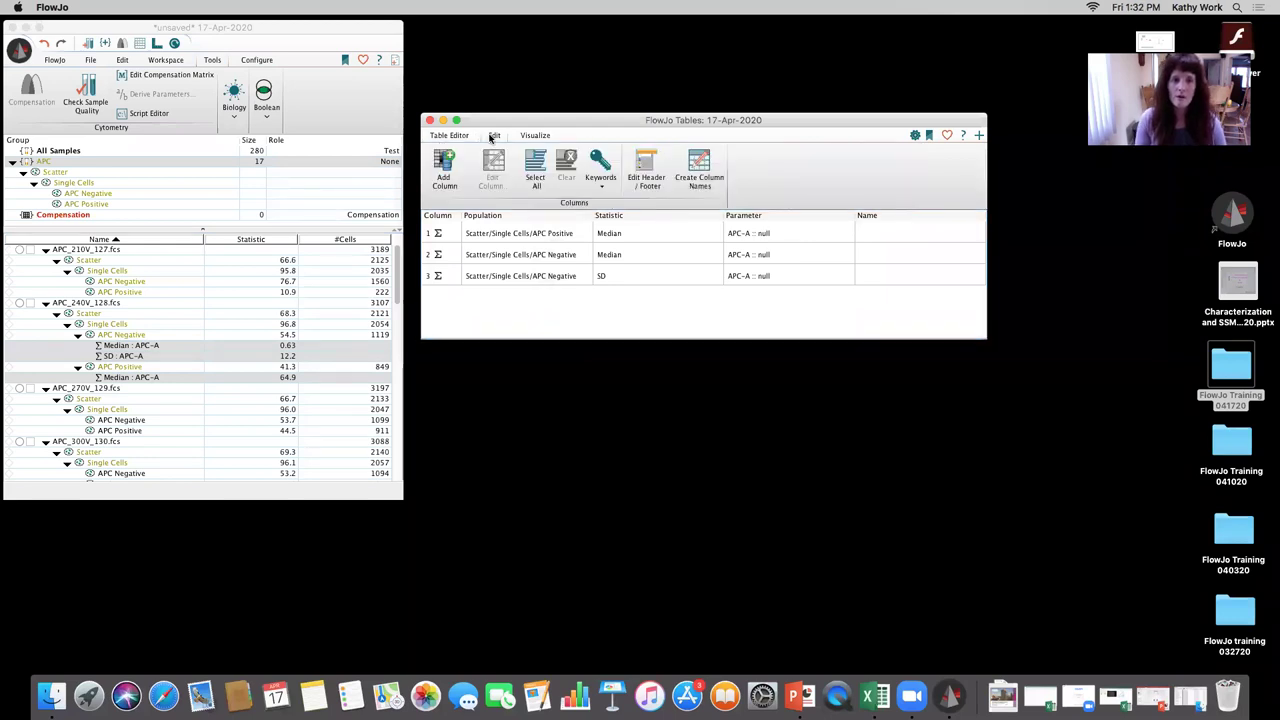
{"action": "left_click", "coordinate": [445, 172]}
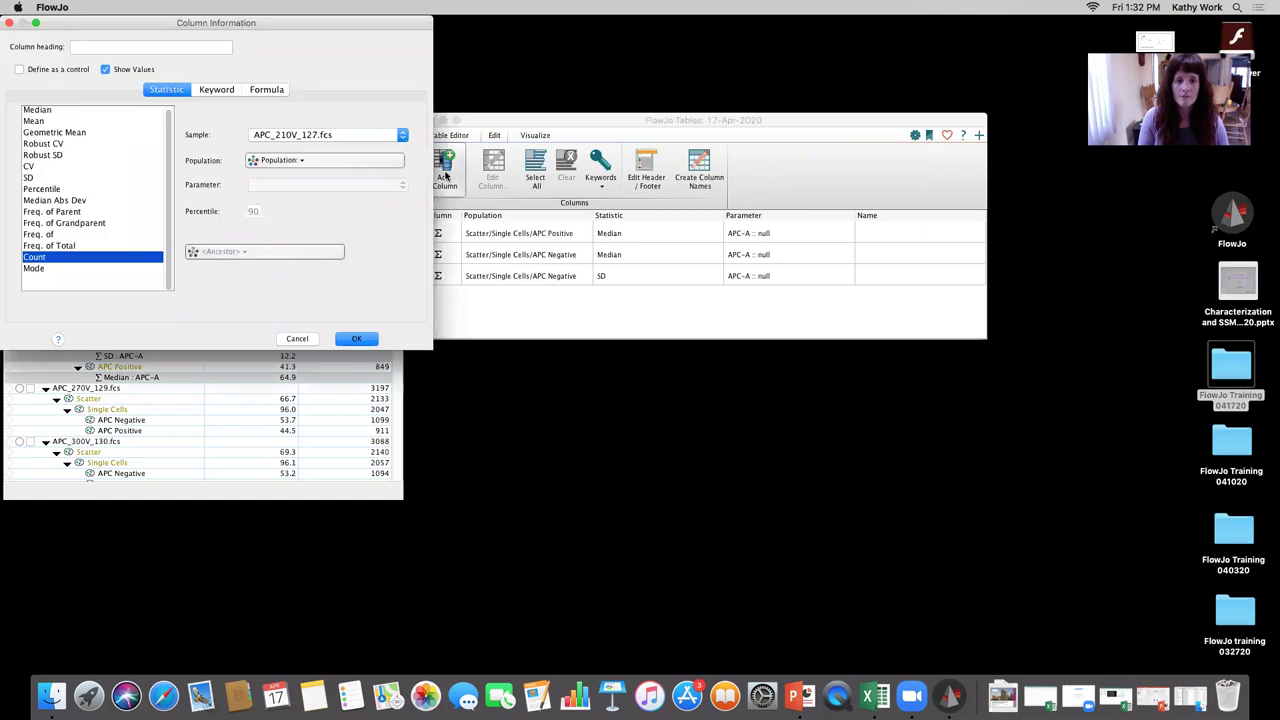
{"action": "left_click", "coordinate": [266, 90]}
{"action": "left_click", "coordinate": [164, 48]}
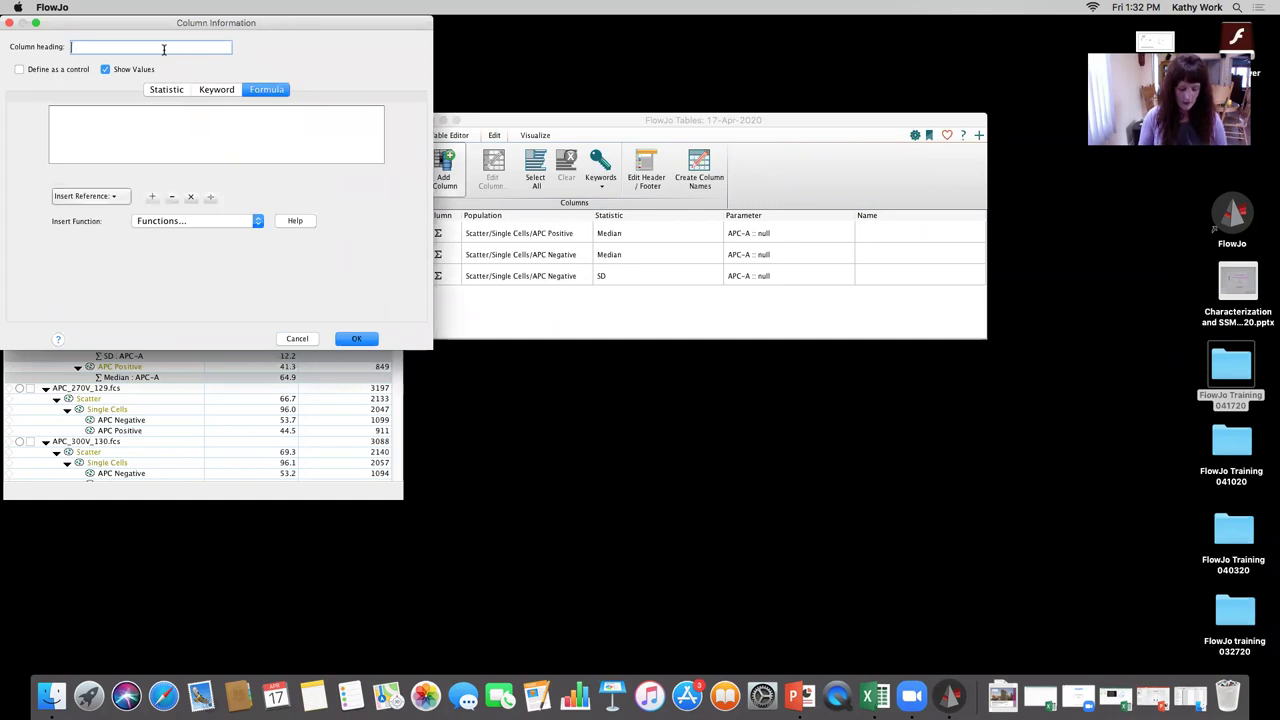
{"action": "type", "text": "Stain Index"}
- Build the Stain Index numerator as the APC Positive Median minus the APC Negative Median of APC-A, enclosed in double parentheses
{"action": "left_click", "coordinate": [125, 133]}
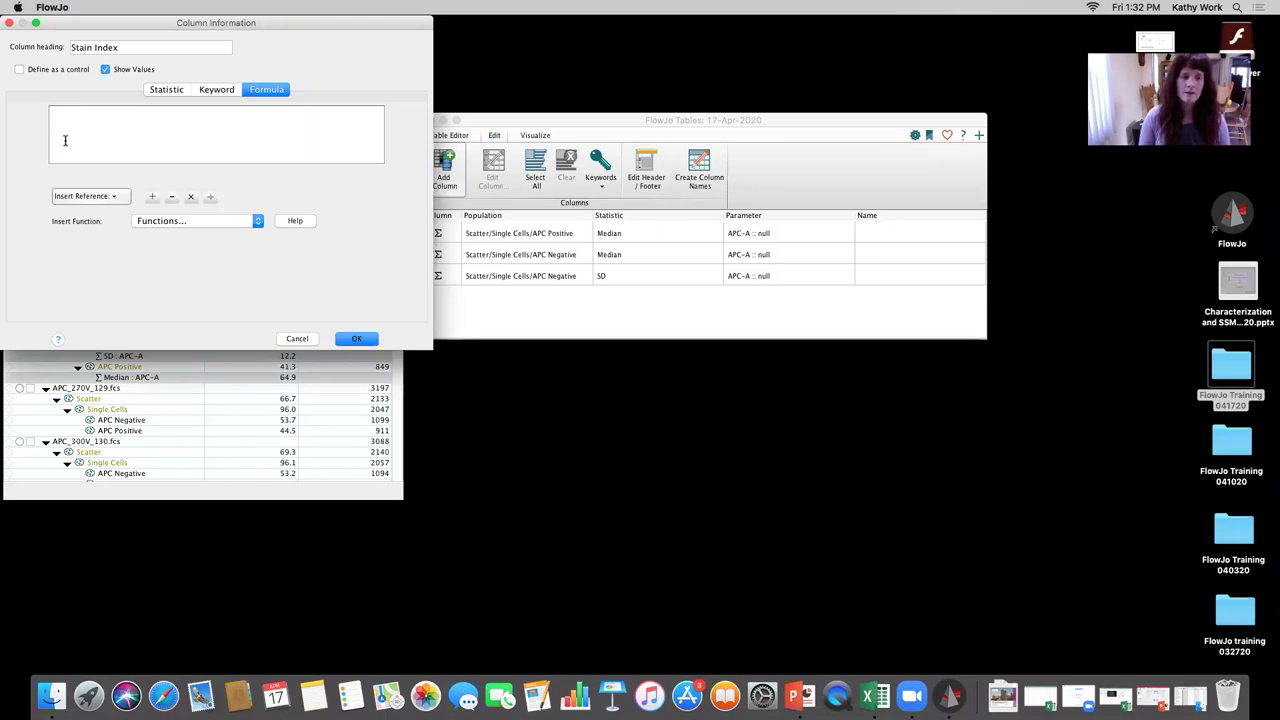
{"action": "type", "text": "(("}
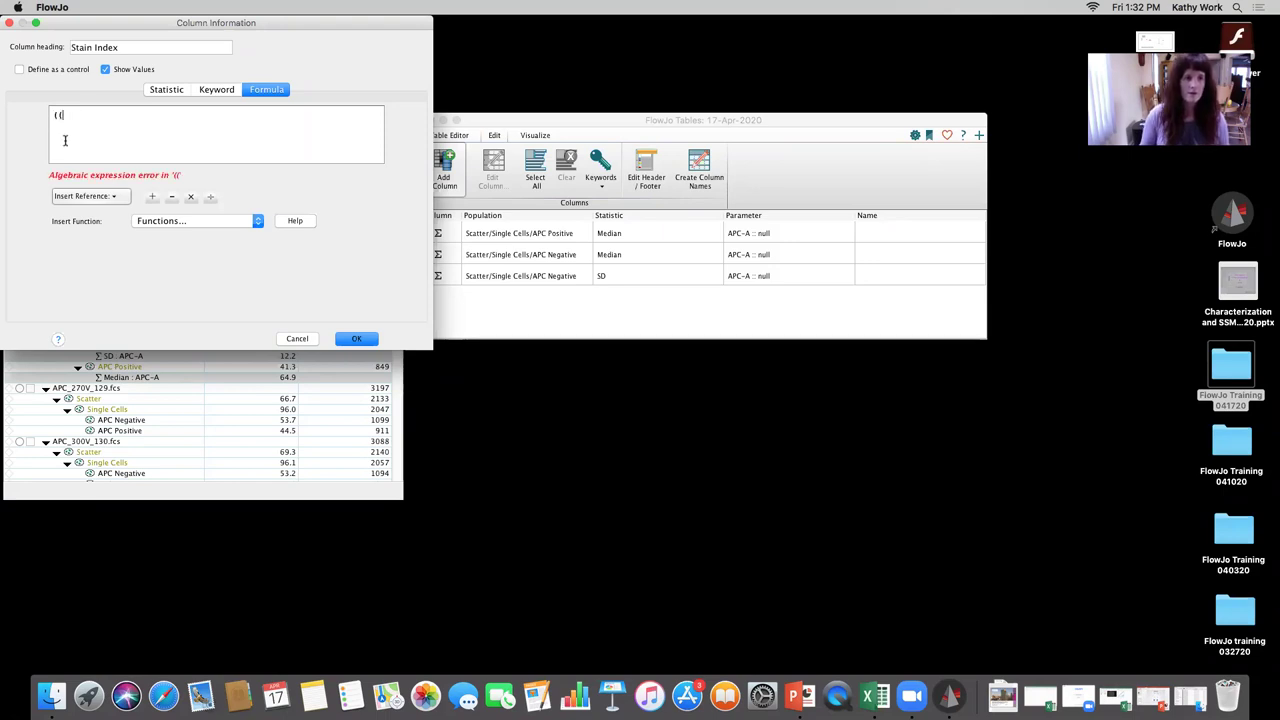
{"action": "left_click", "coordinate": [110, 196]}
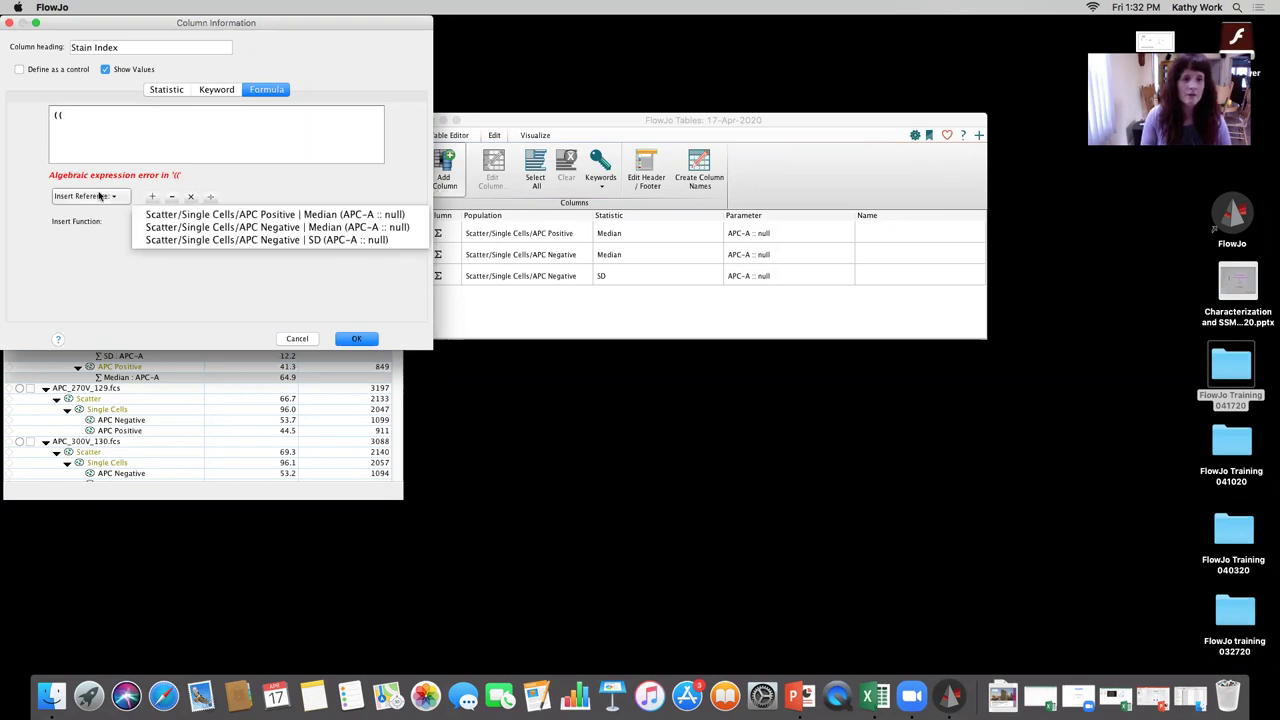
{"action": "left_click", "coordinate": [99, 196]}
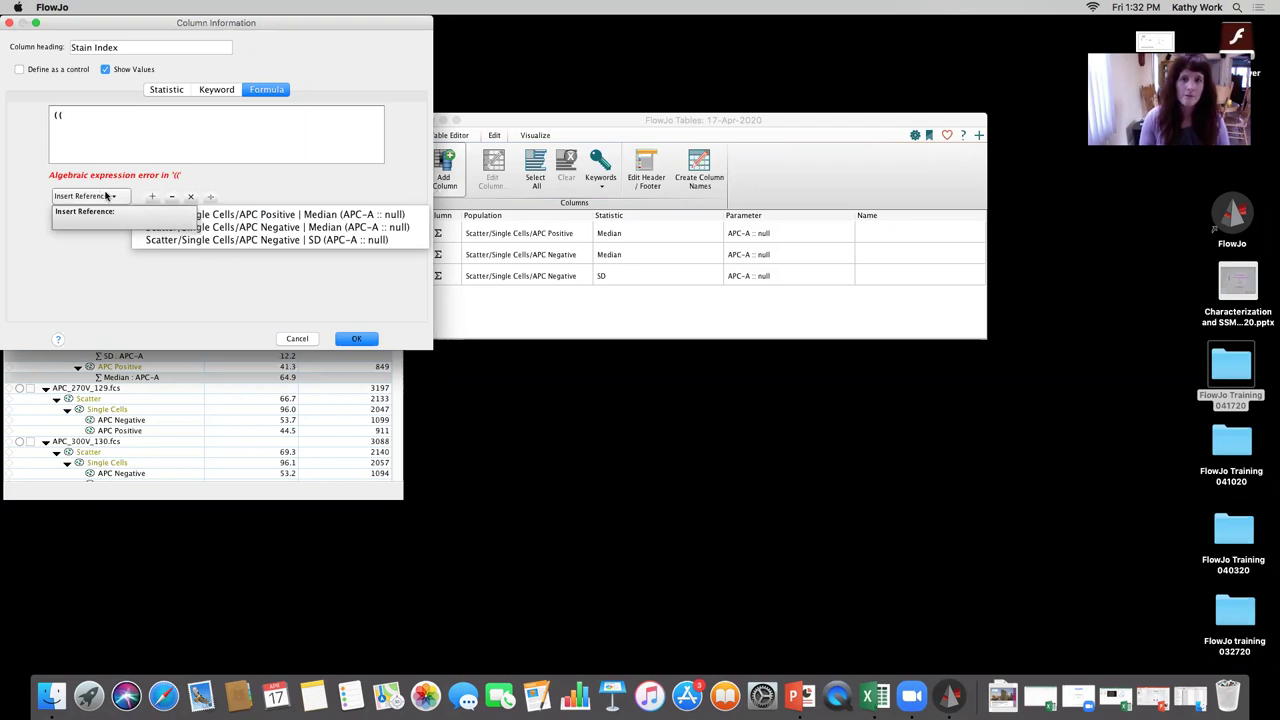
{"action": "left_click", "coordinate": [296, 215]}
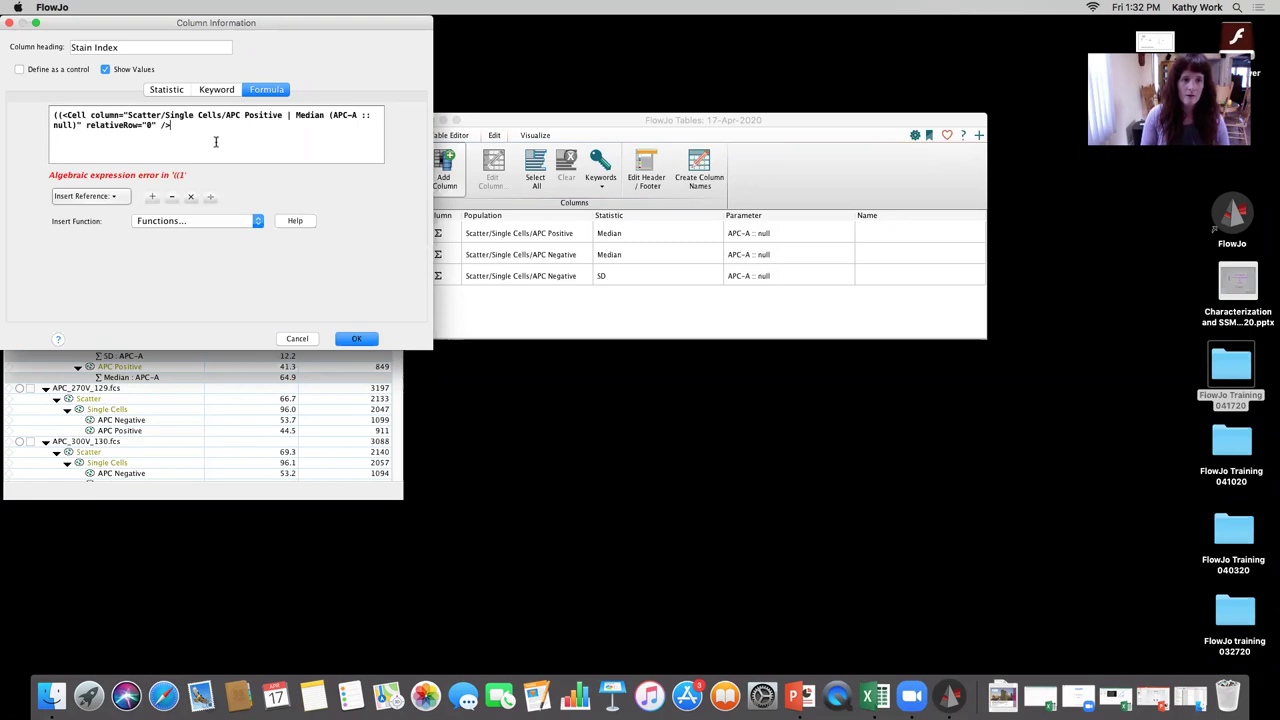
{"action": "left_click", "coordinate": [175, 200]}
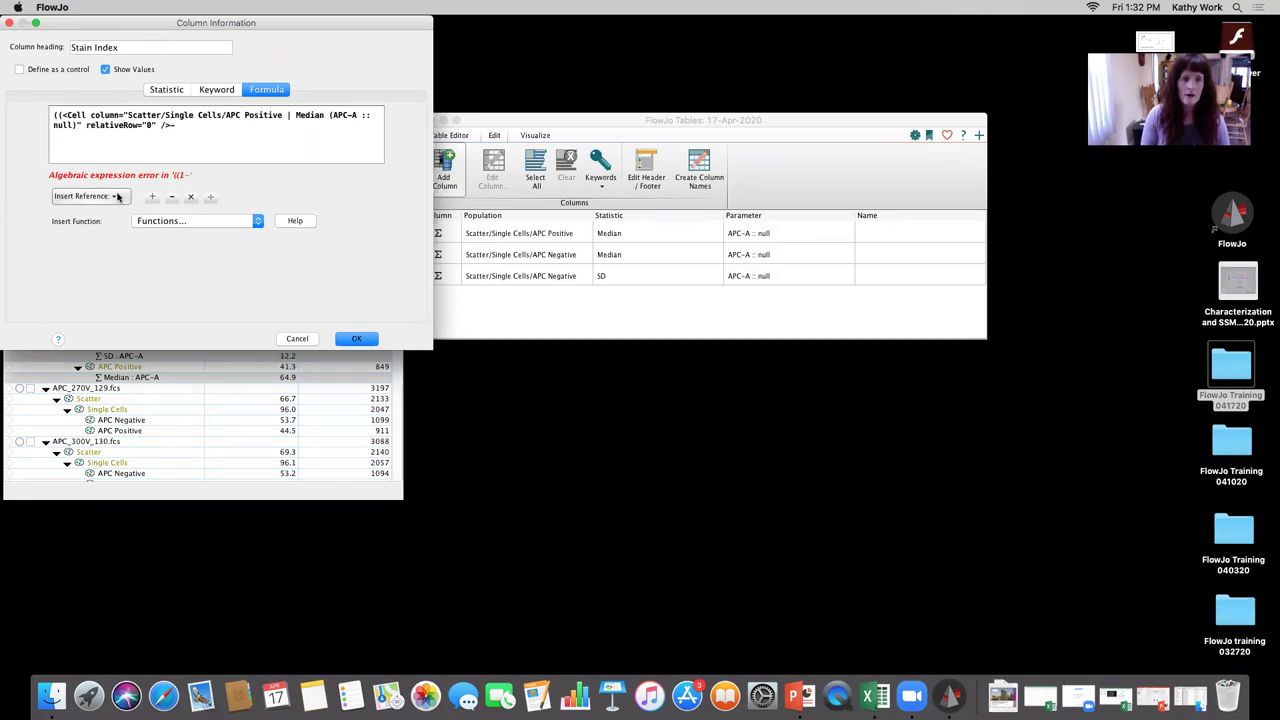
{"action": "left_click", "coordinate": [118, 198]}
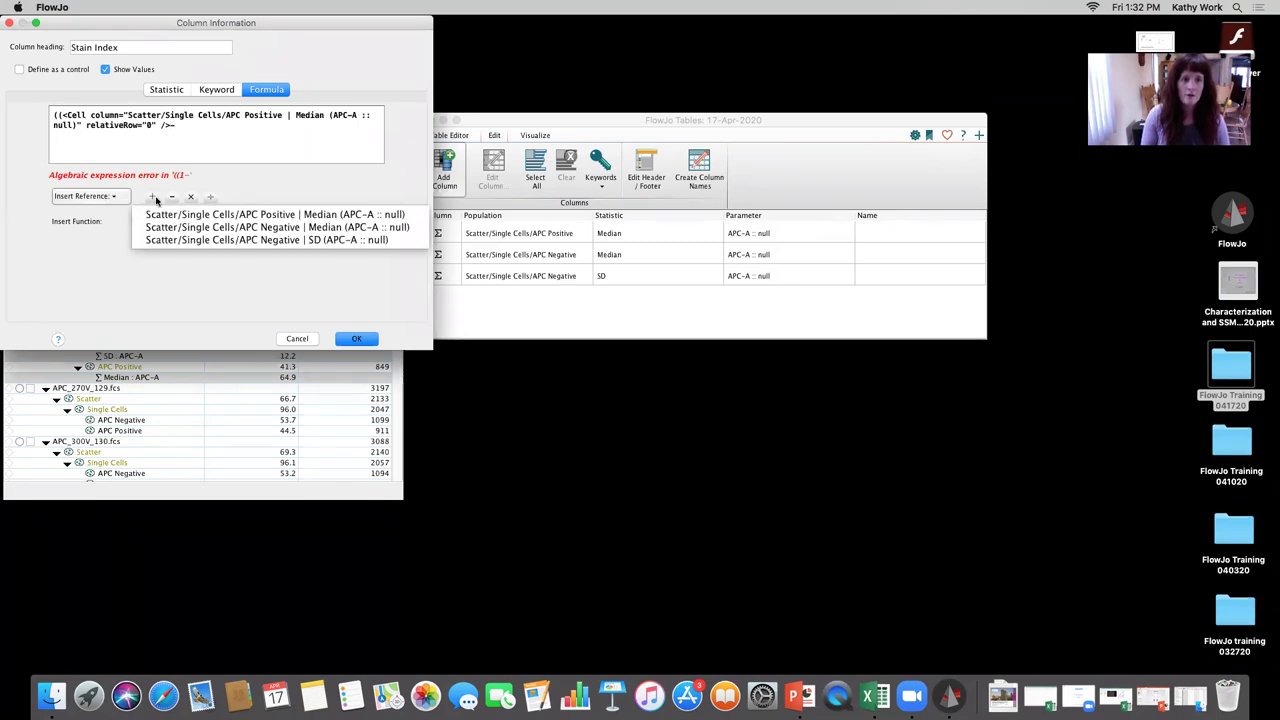
{"action": "left_click", "coordinate": [210, 227]}
{"action": "type", "text": ")"}
{"action": "key", "text": "BackSpace"}
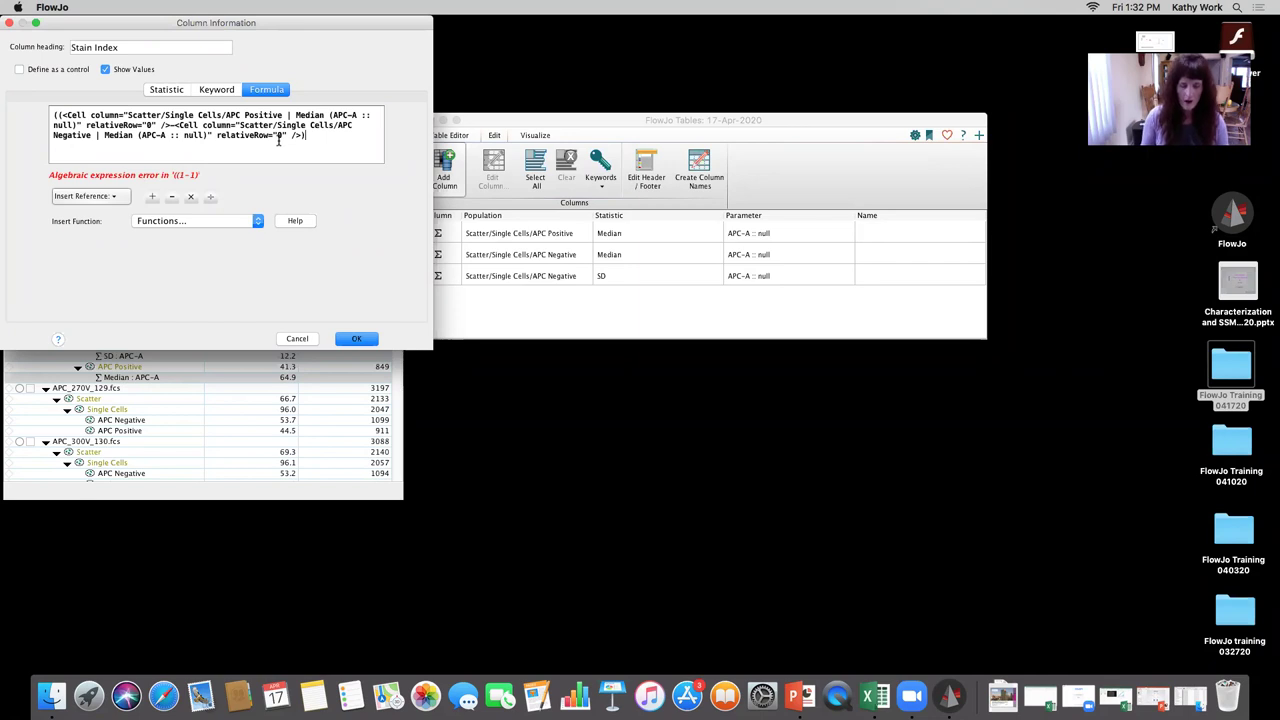
{"action": "type", "text": ")"}
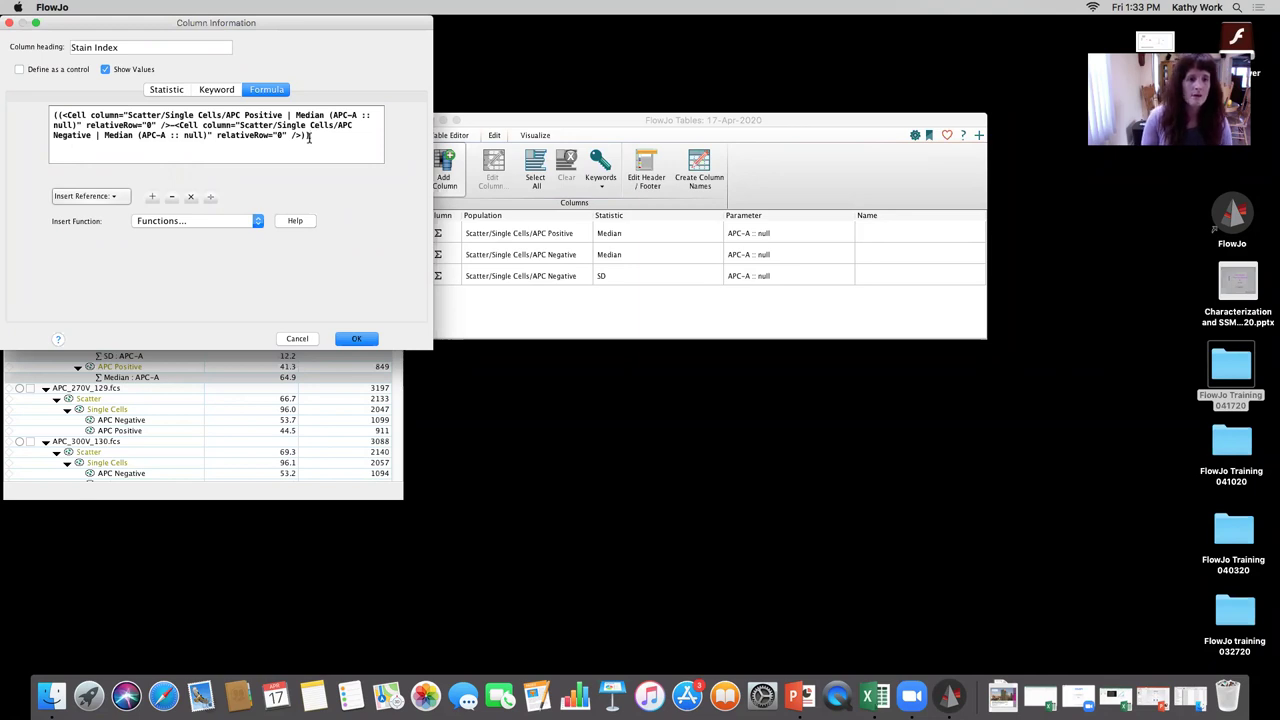
- Divide the Stain Index numerator by 2 times the APC Negative SD of APC-A, enclosed in double parentheses
{"action": "left_click", "coordinate": [210, 198]}
{"action": "type", "text": "(("}
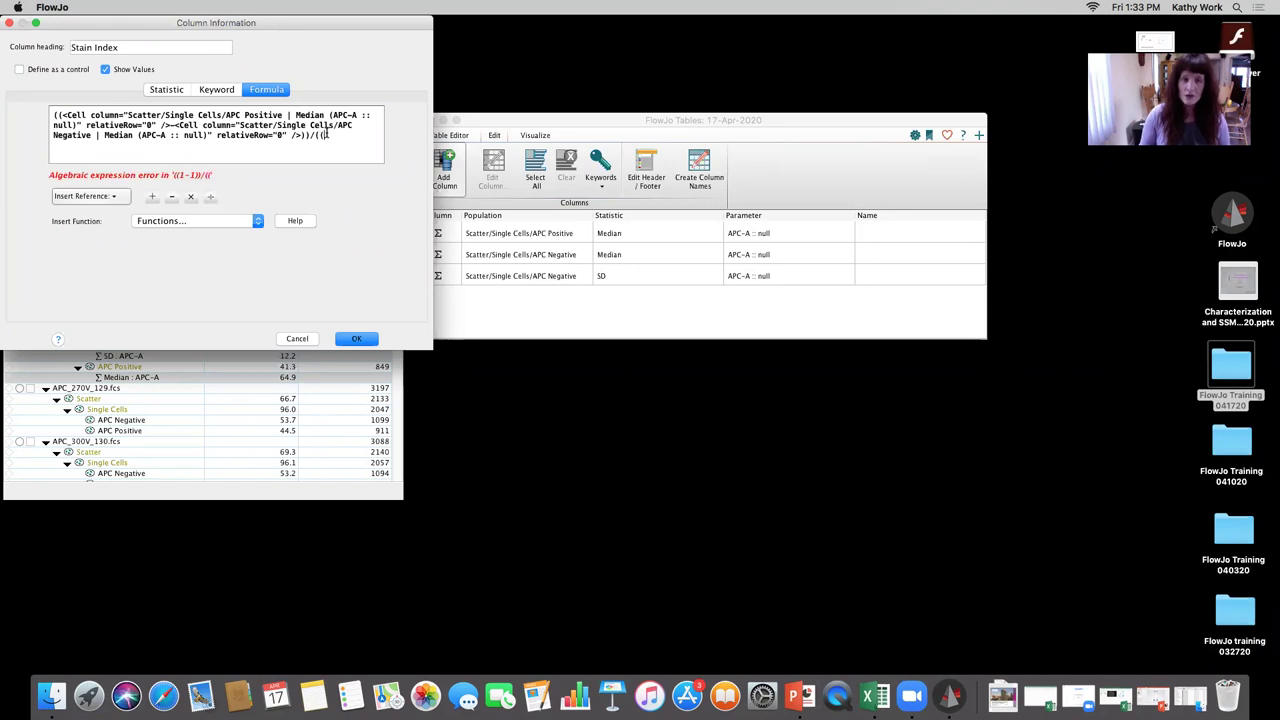
{"action": "type", "text": "2"}
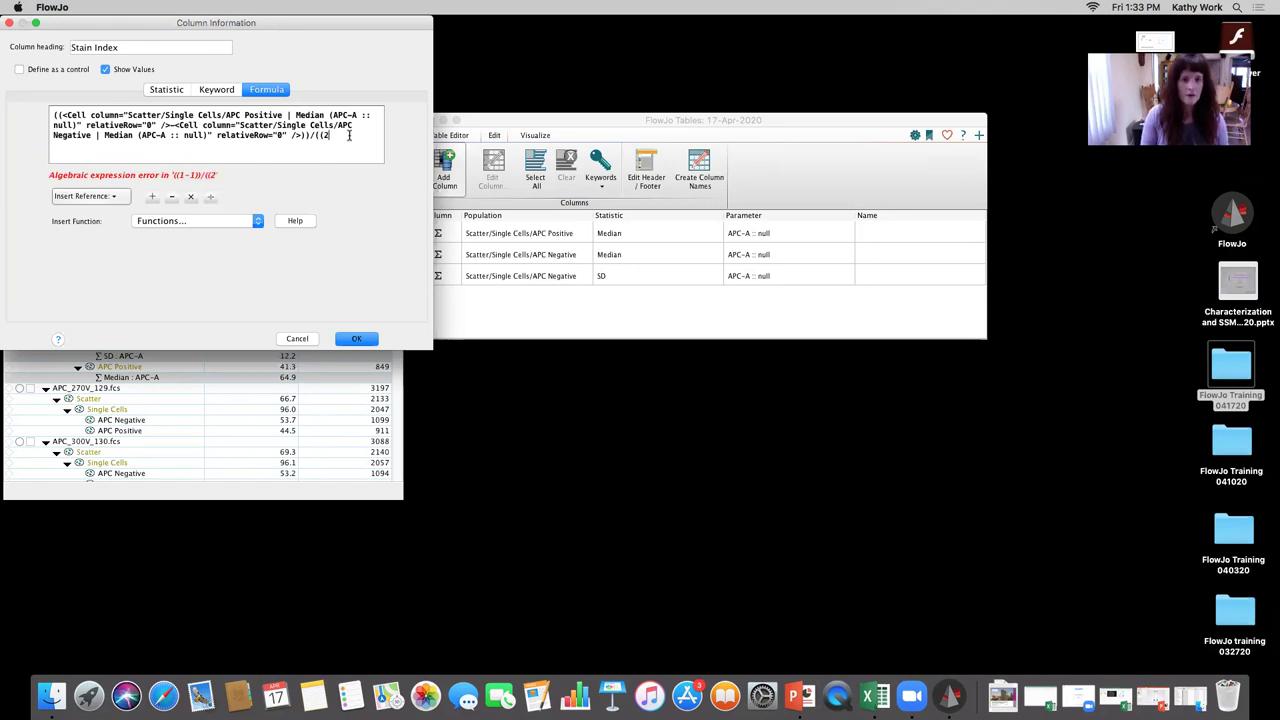
{"action": "left_click", "coordinate": [190, 198]}
{"action": "left_click", "coordinate": [120, 197]}
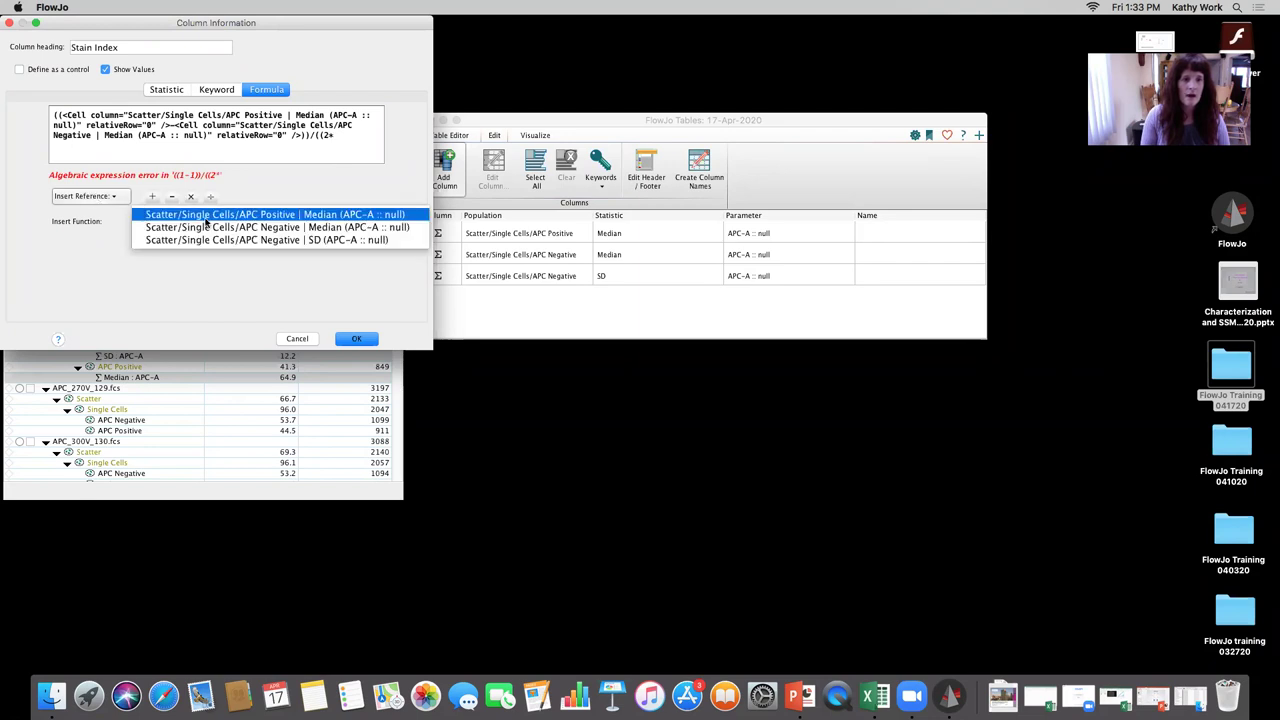
{"action": "left_click", "coordinate": [257, 241]}
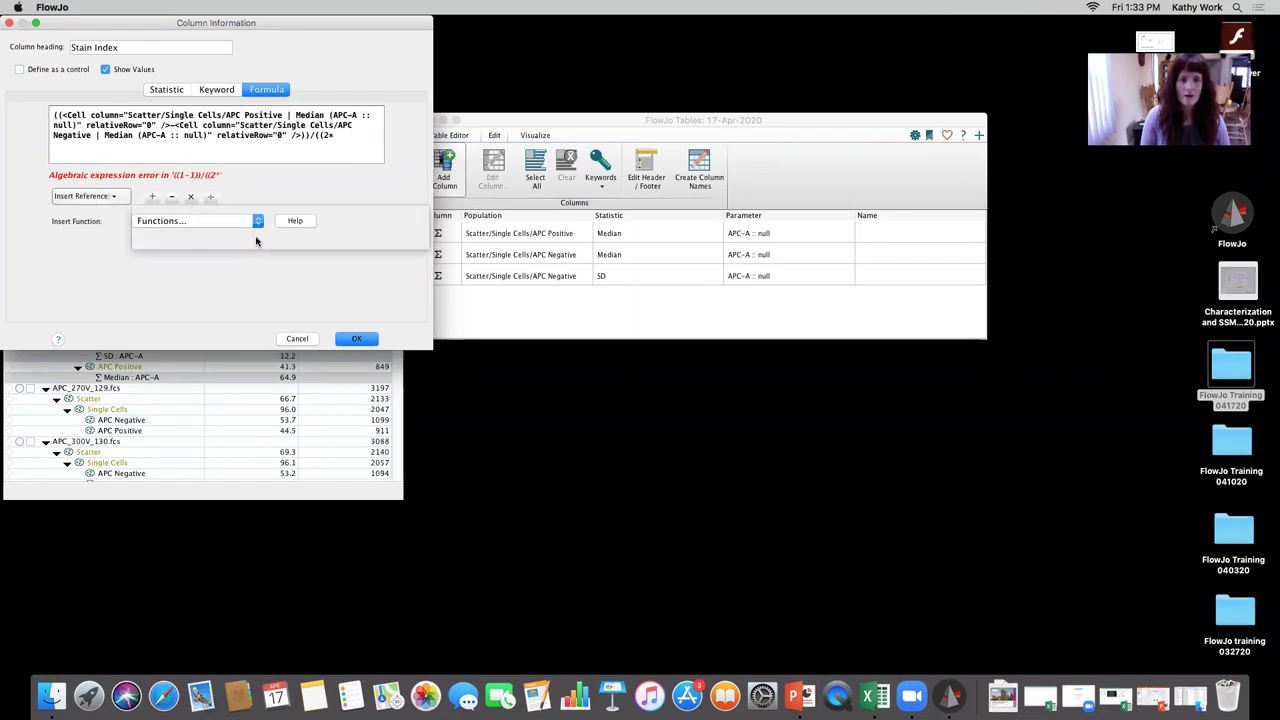
{"action": "type", "text": ")\" relativeRow=\"0\" />"}
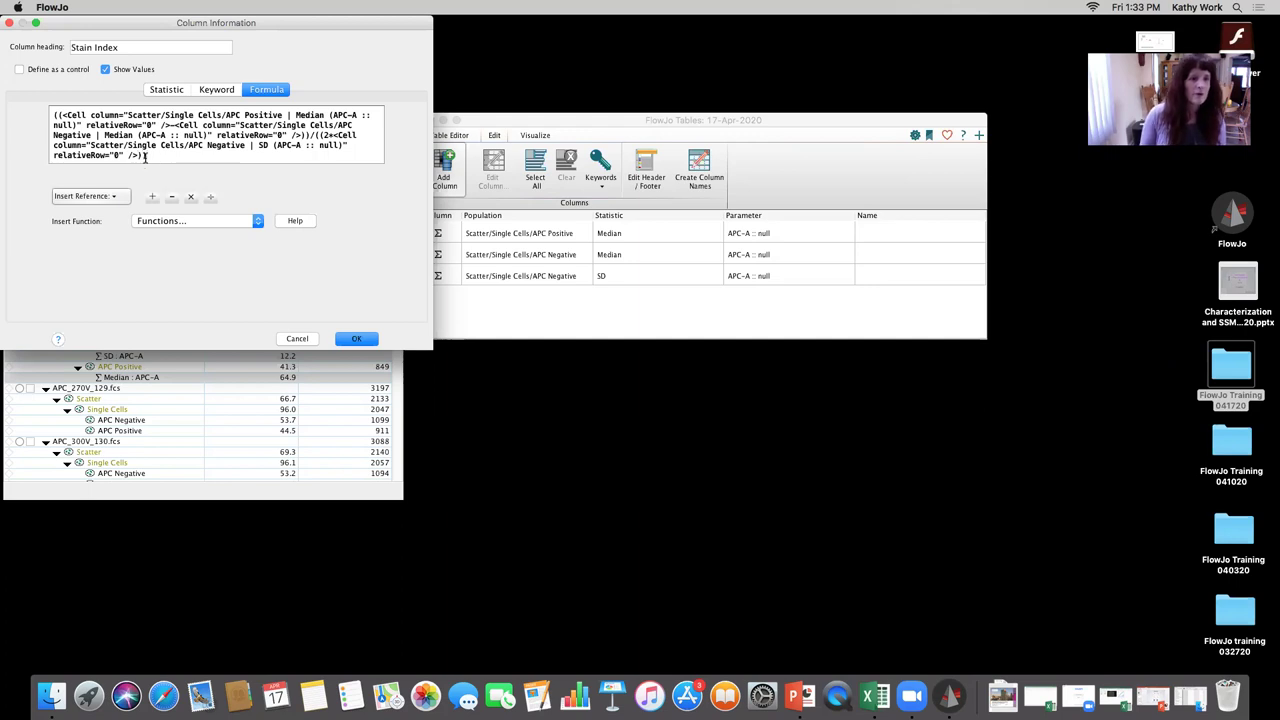
{"action": "type", "text": ")"}
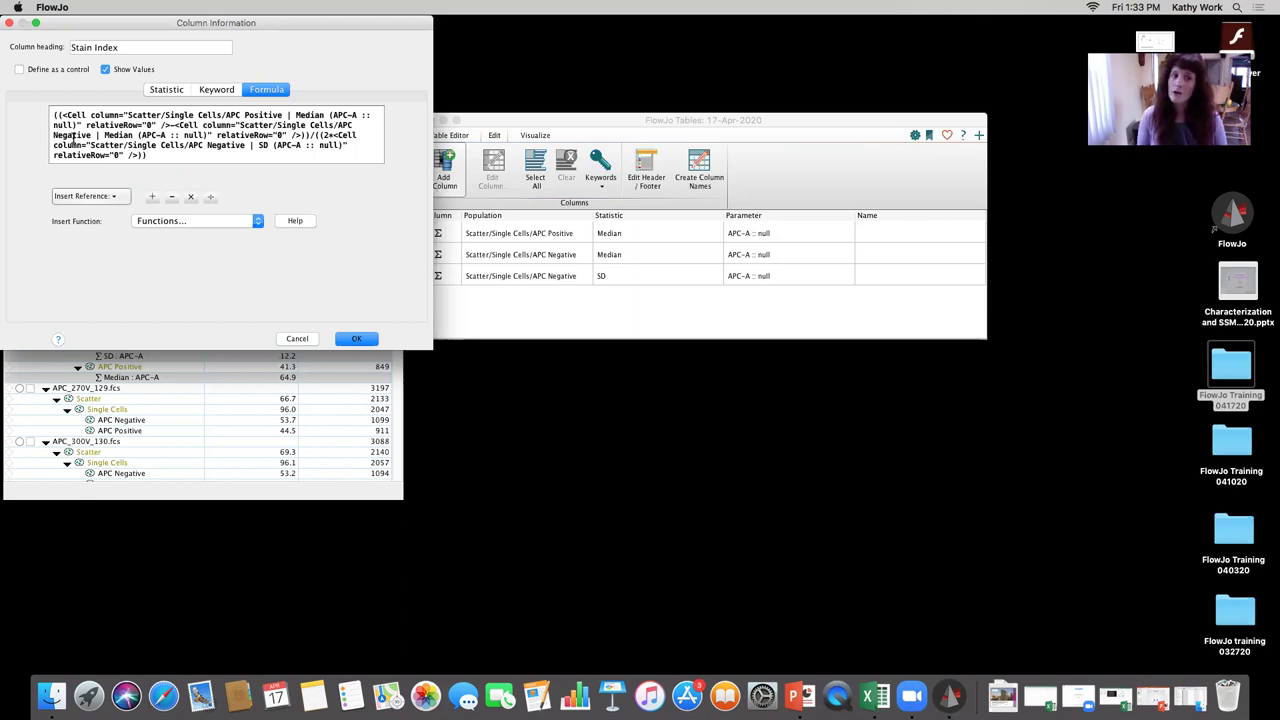
- Reposition the Column Information dialog and confirm the Stain Index formula column
{"action": "left_click", "coordinate": [362, 339]}
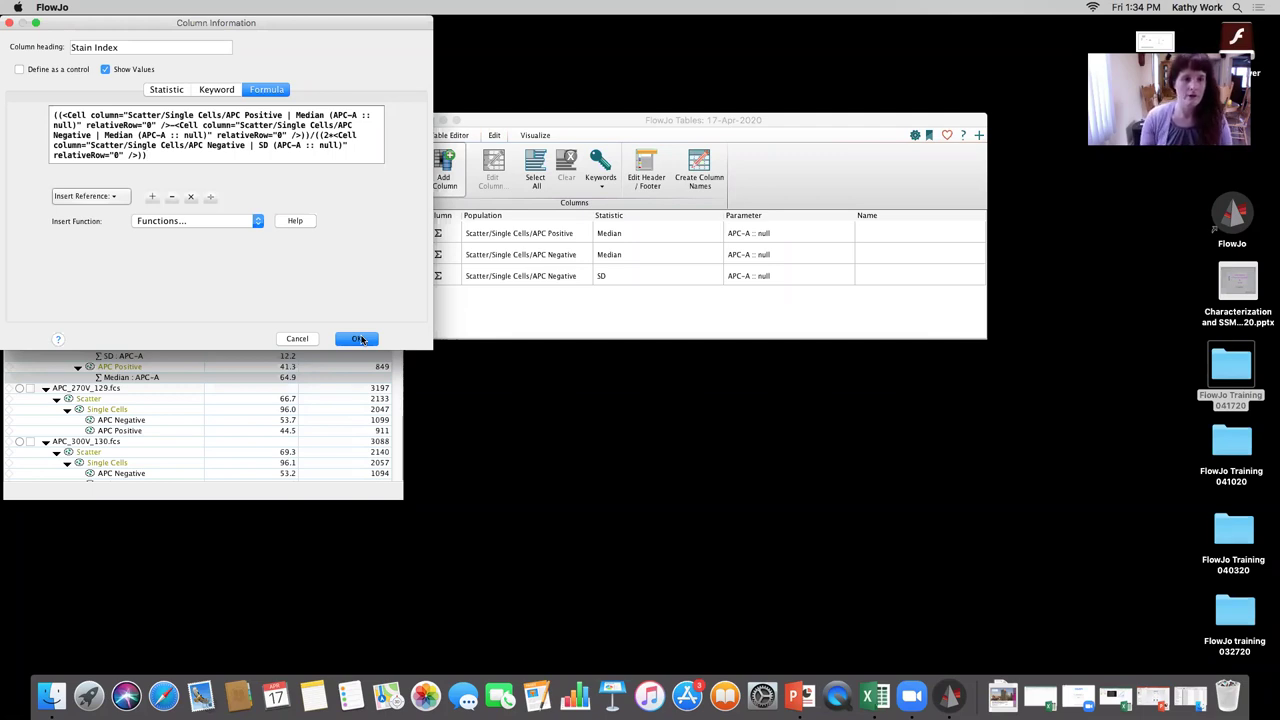
{"action": "left_click_drag", "start_coordinate": [335, 28], "coordinate": [391, 44]}
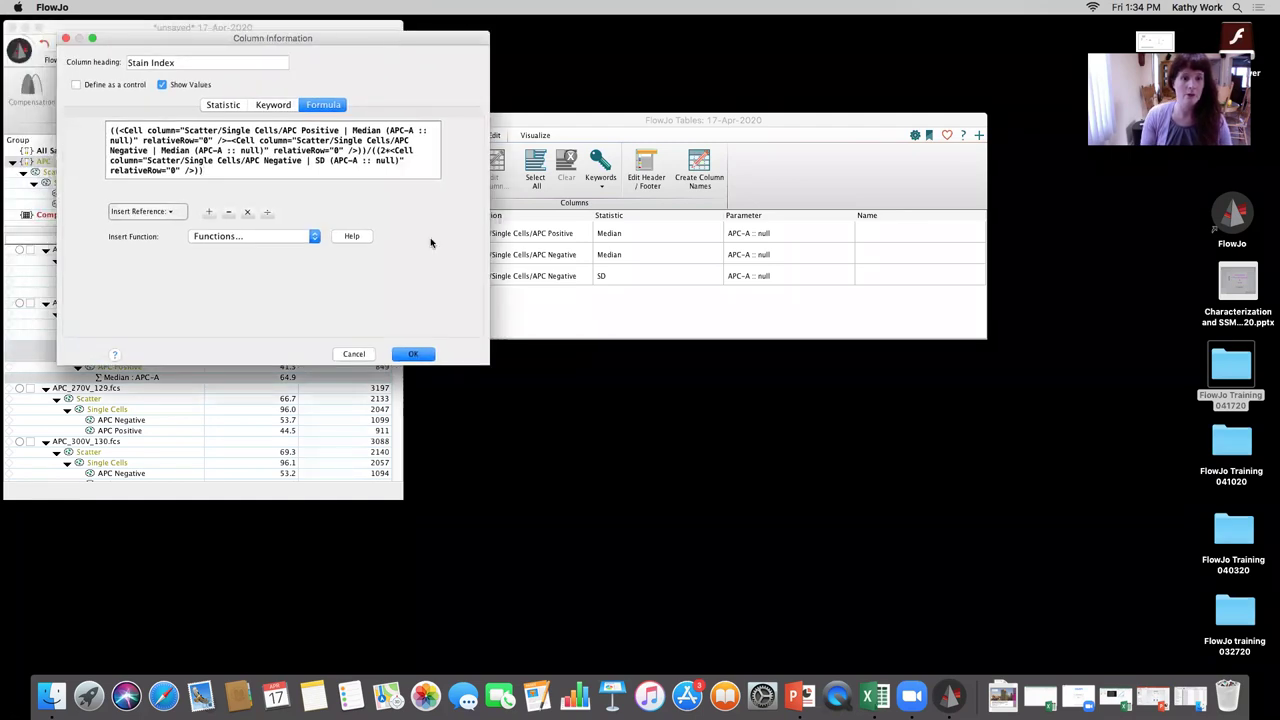
{"action": "left_click", "coordinate": [408, 359]}
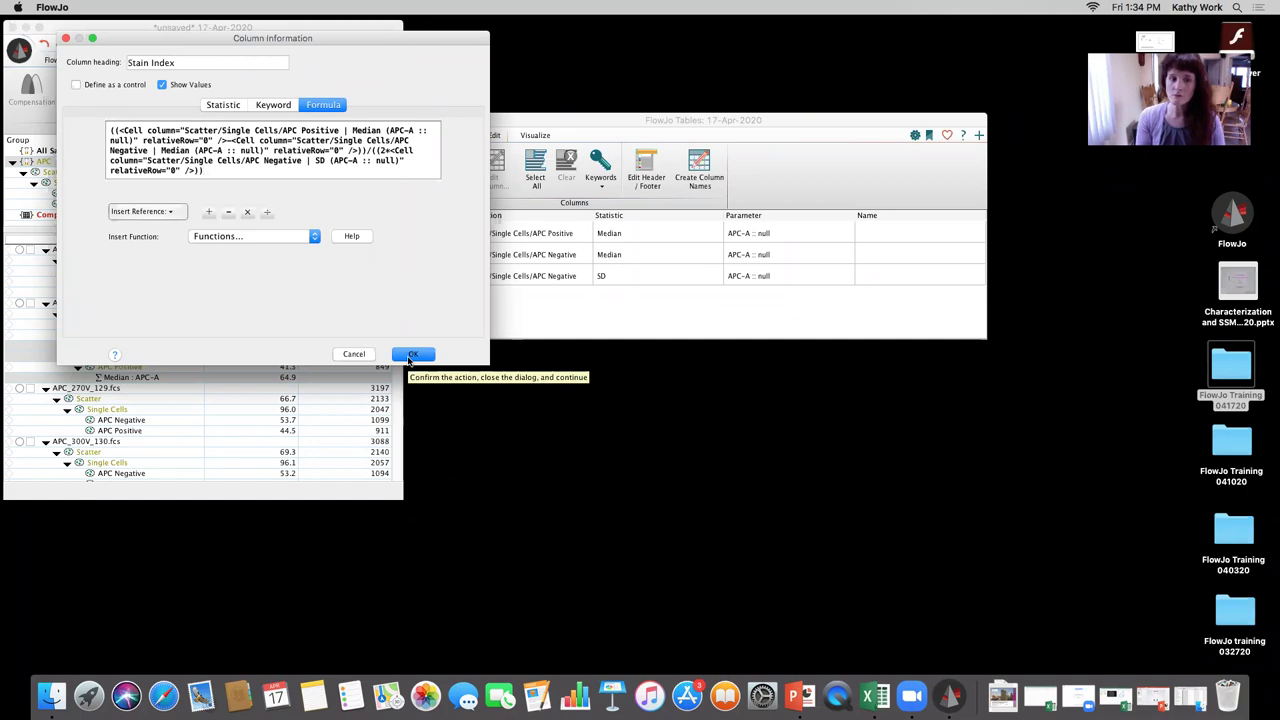
{"action": "left_click_drag", "start_coordinate": [364, 34], "coordinate": [482, 43]}
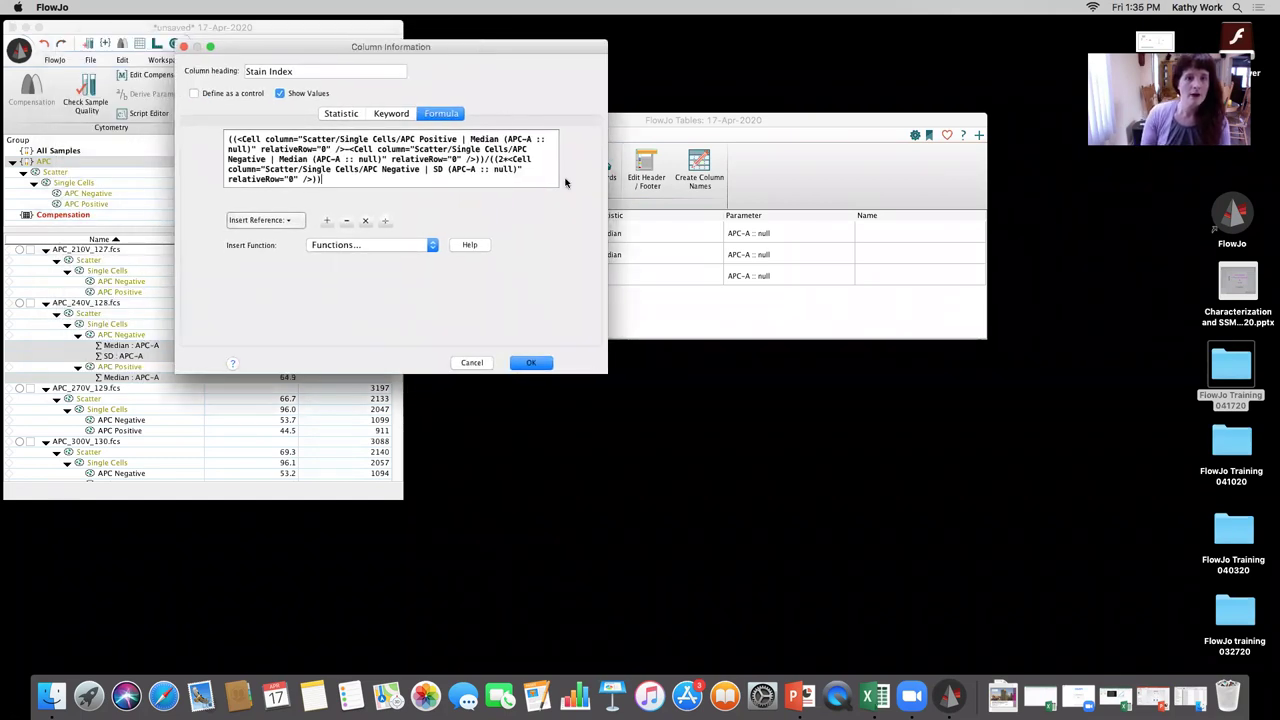
{"action": "left_click", "coordinate": [531, 366]}
{"action": "left_click", "coordinate": [523, 364]}
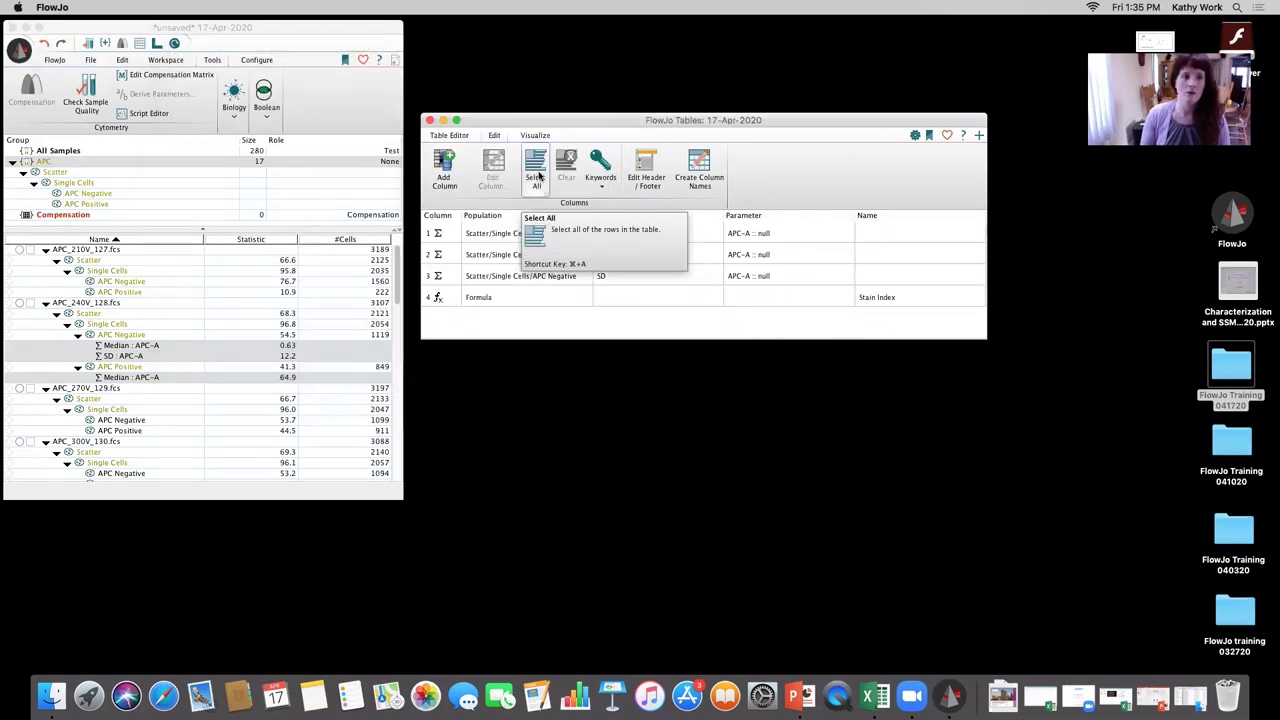
- Examine the layout annotation options in the Gates preferences, including the annotation position choices, keeping ABOVE
{"action": "left_click", "coordinate": [363, 59]}
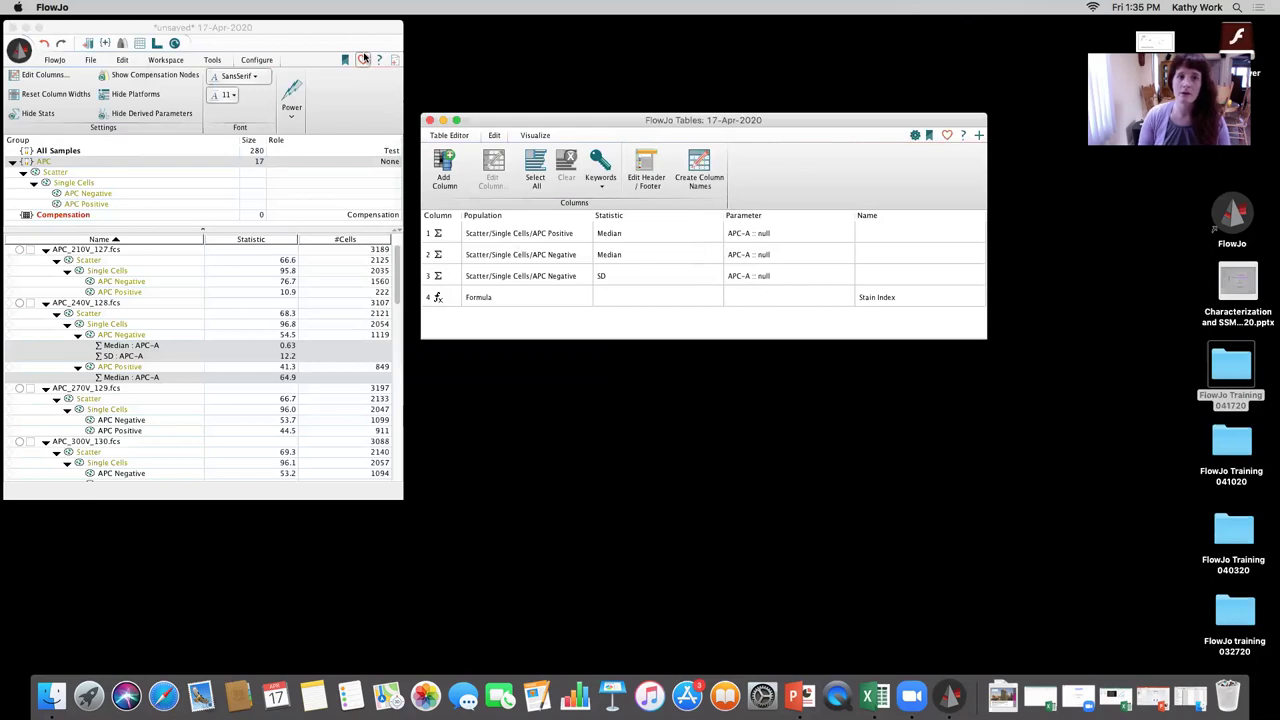
{"action": "left_click", "coordinate": [362, 62]}
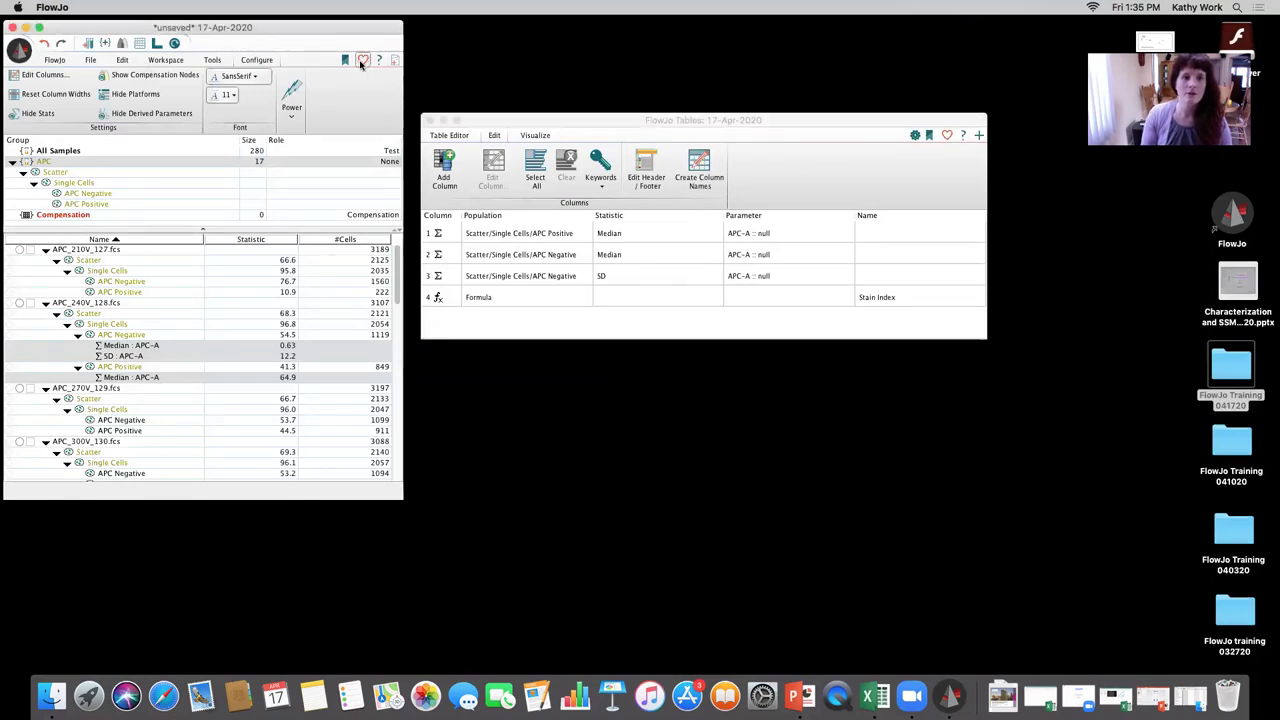
{"action": "left_click", "coordinate": [362, 62]}
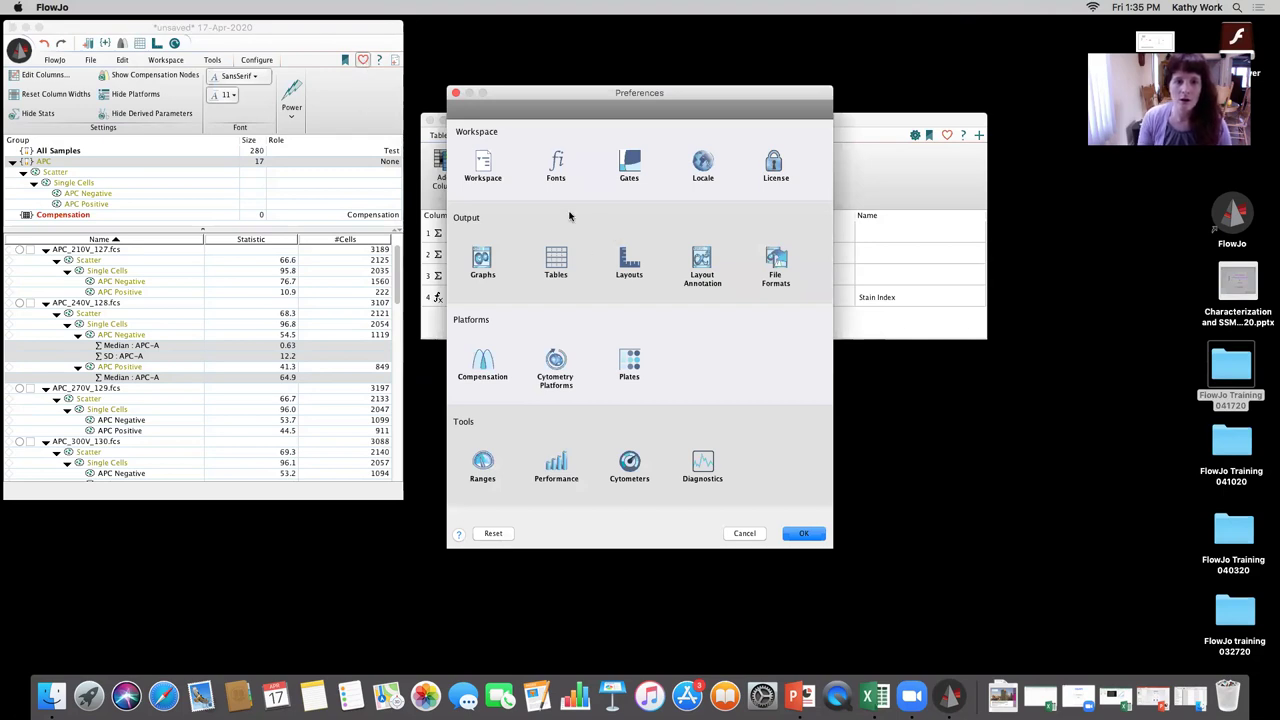
{"action": "left_click", "coordinate": [621, 170]}
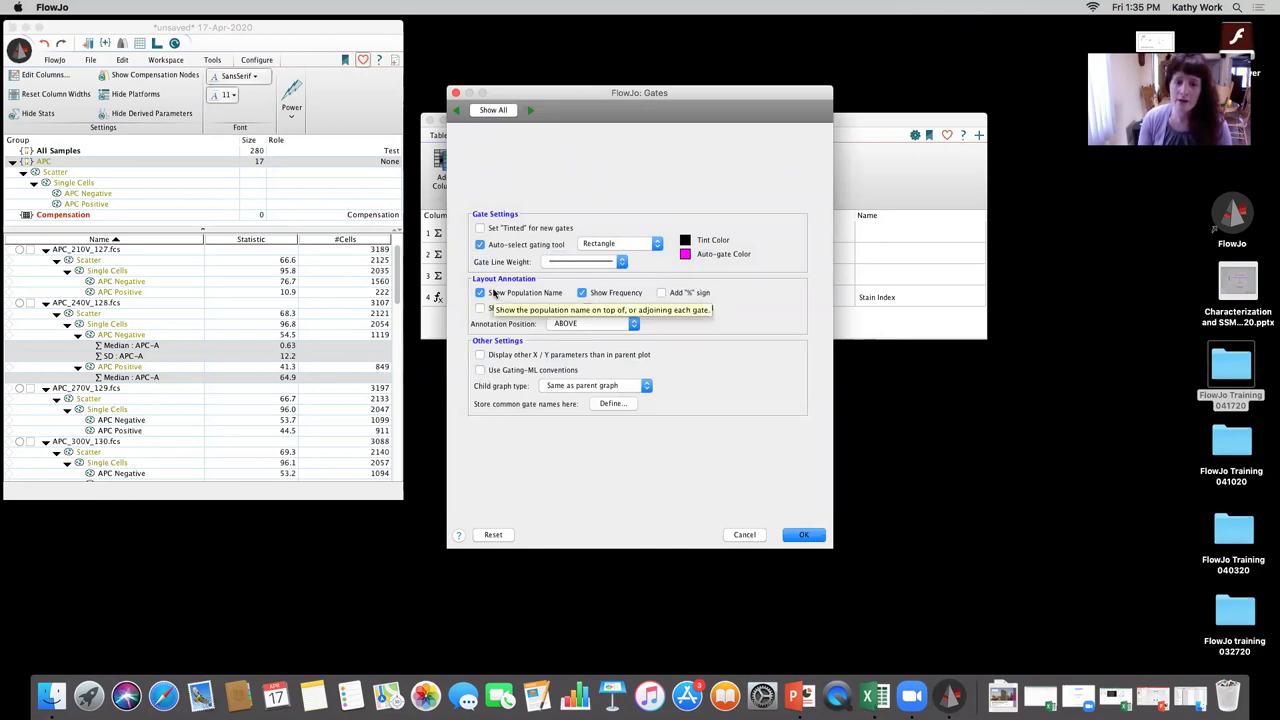
{"action": "left_click", "coordinate": [587, 324]}
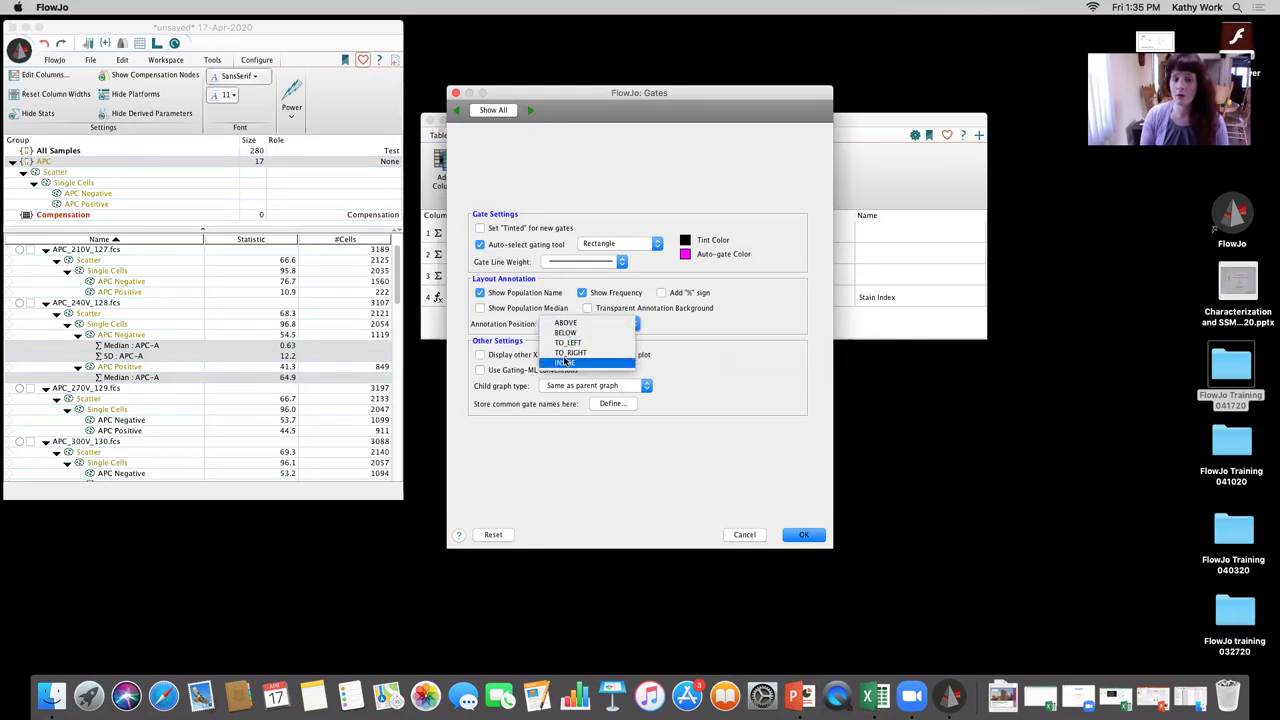
{"action": "left_click", "coordinate": [574, 324]}
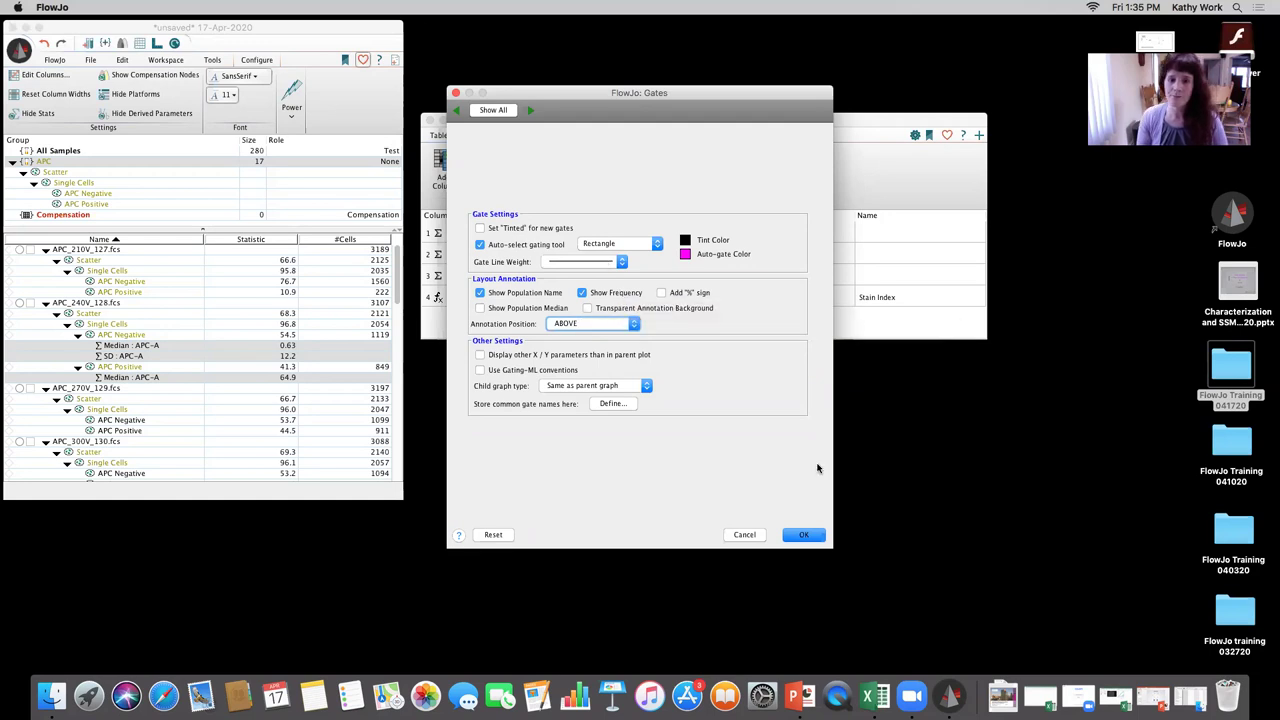
{"action": "left_click", "coordinate": [805, 535]}
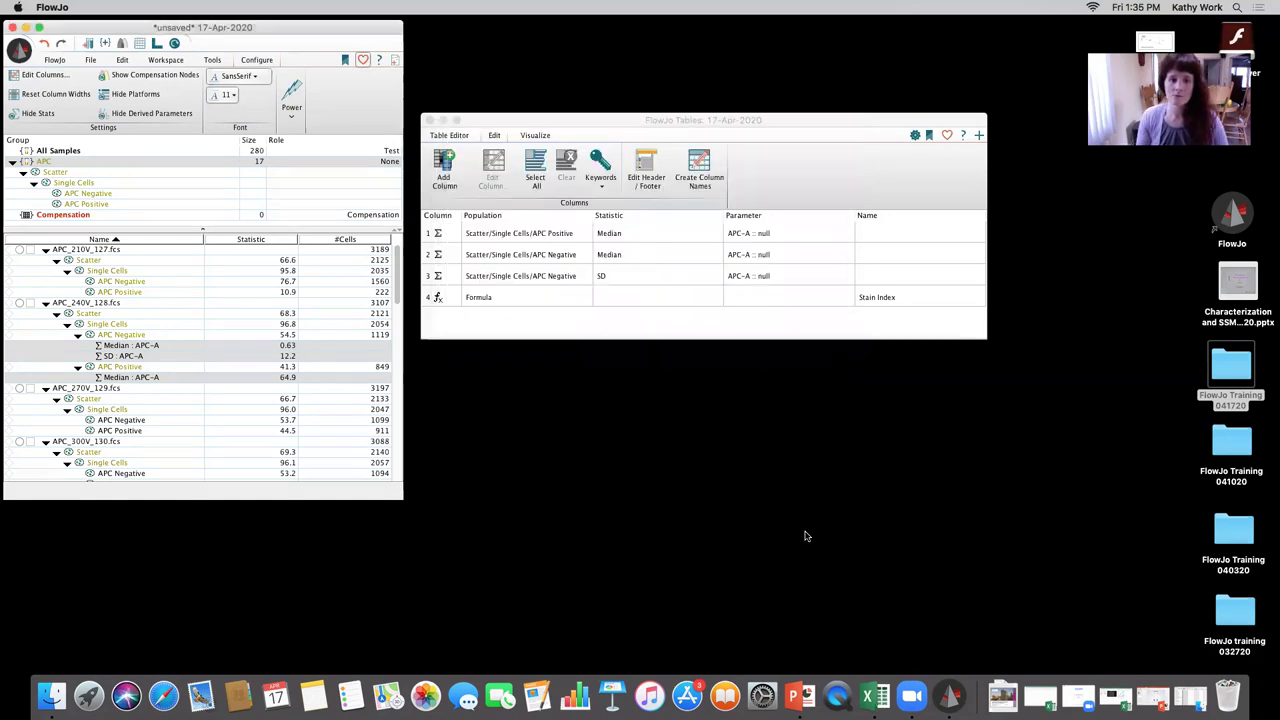
- Create the table as an on-screen display for the APC group iterated by sample, inspect the Stain Index column, and close it
{"action": "left_click_drag", "start_coordinate": [620, 120], "coordinate": [604, 85]}
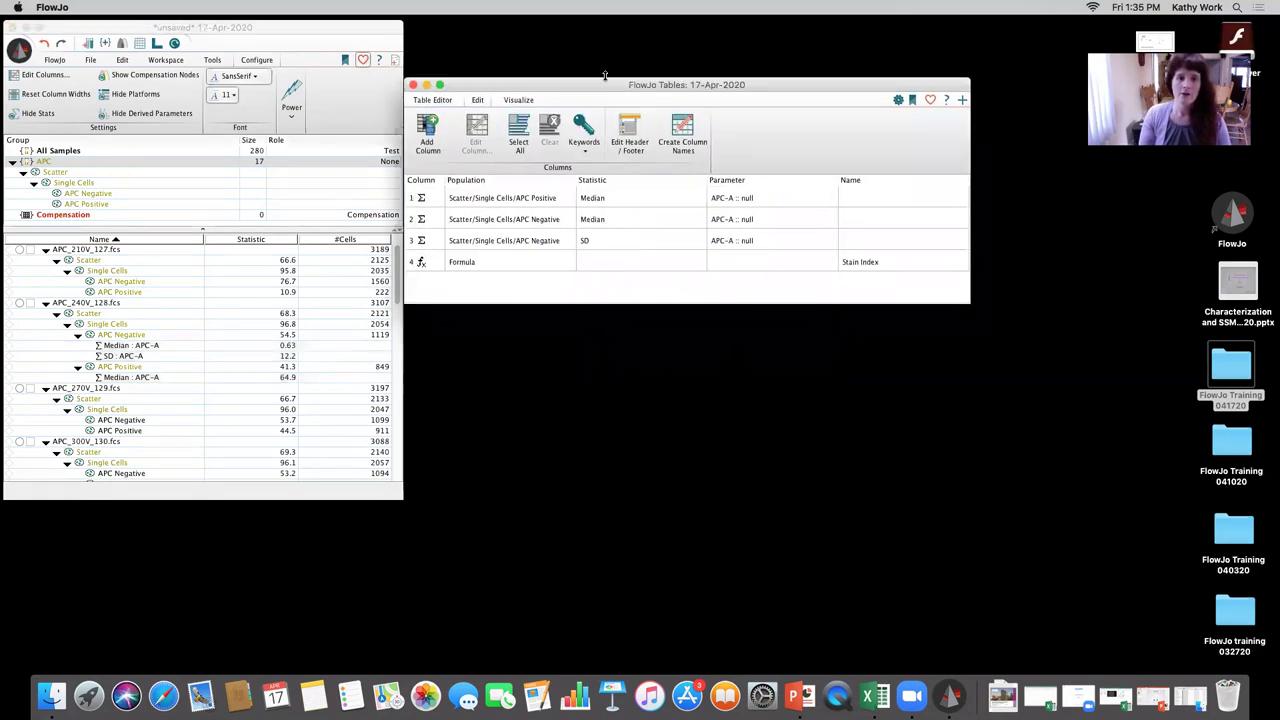
{"action": "left_click", "coordinate": [436, 101]}
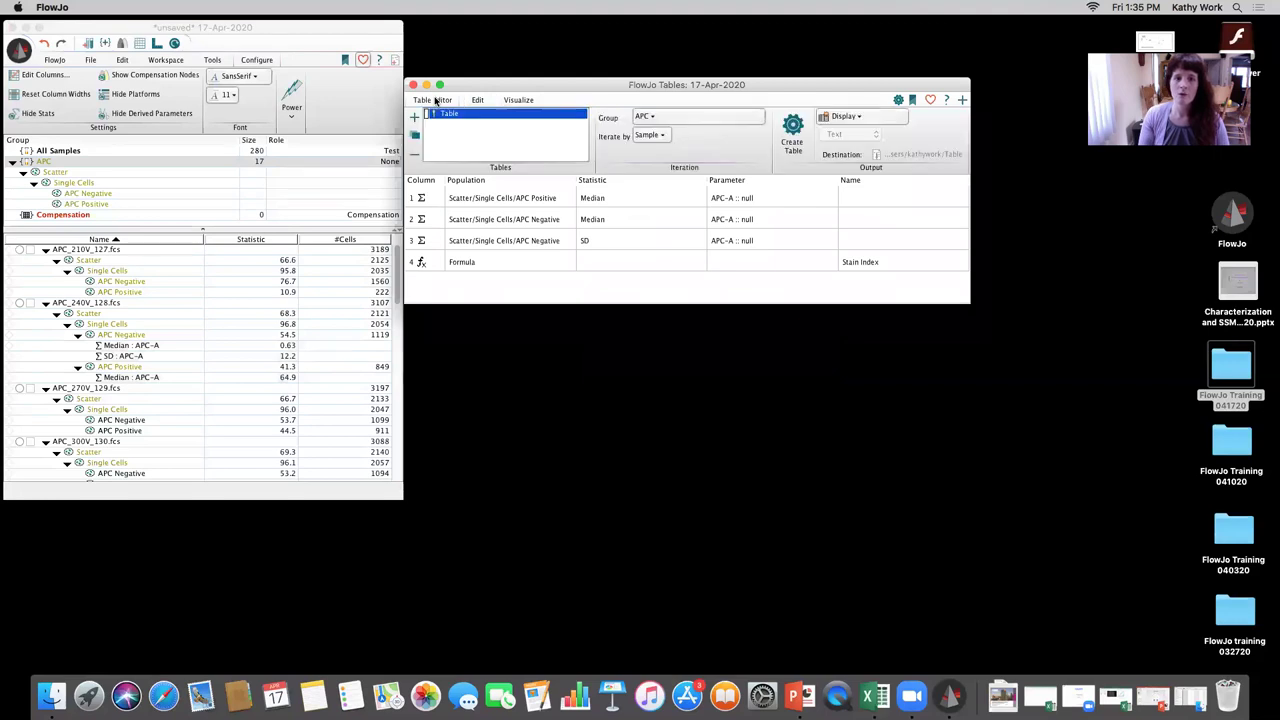
{"action": "left_click", "coordinate": [790, 131]}
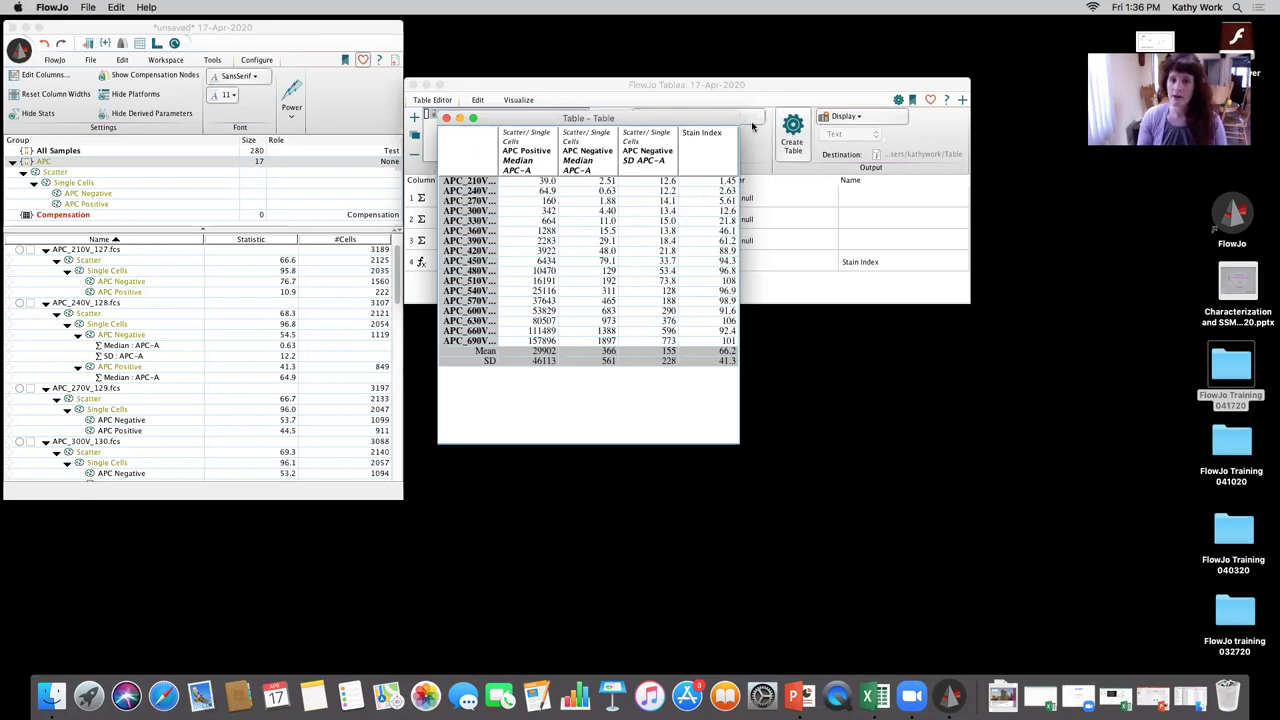
{"action": "left_click", "coordinate": [447, 118]}
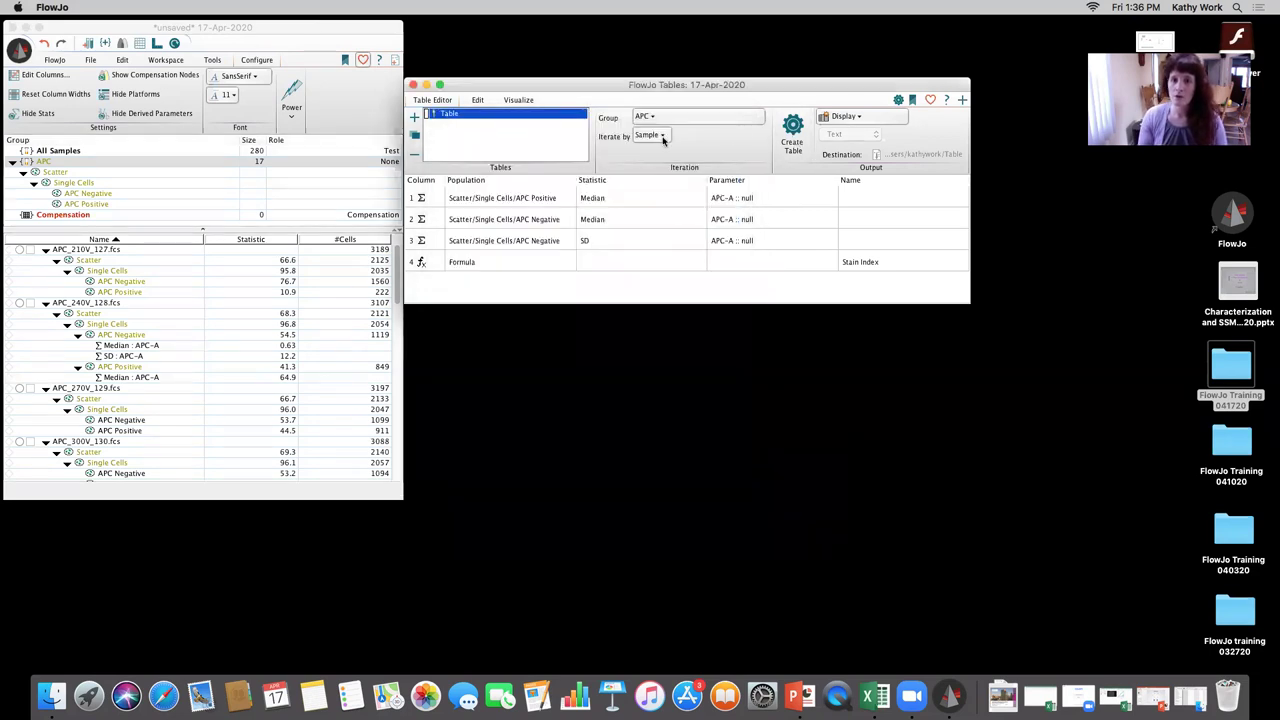
- Set the table output to a file in Excel format
{"action": "left_click", "coordinate": [850, 116]}
{"action": "left_click", "coordinate": [943, 161]}
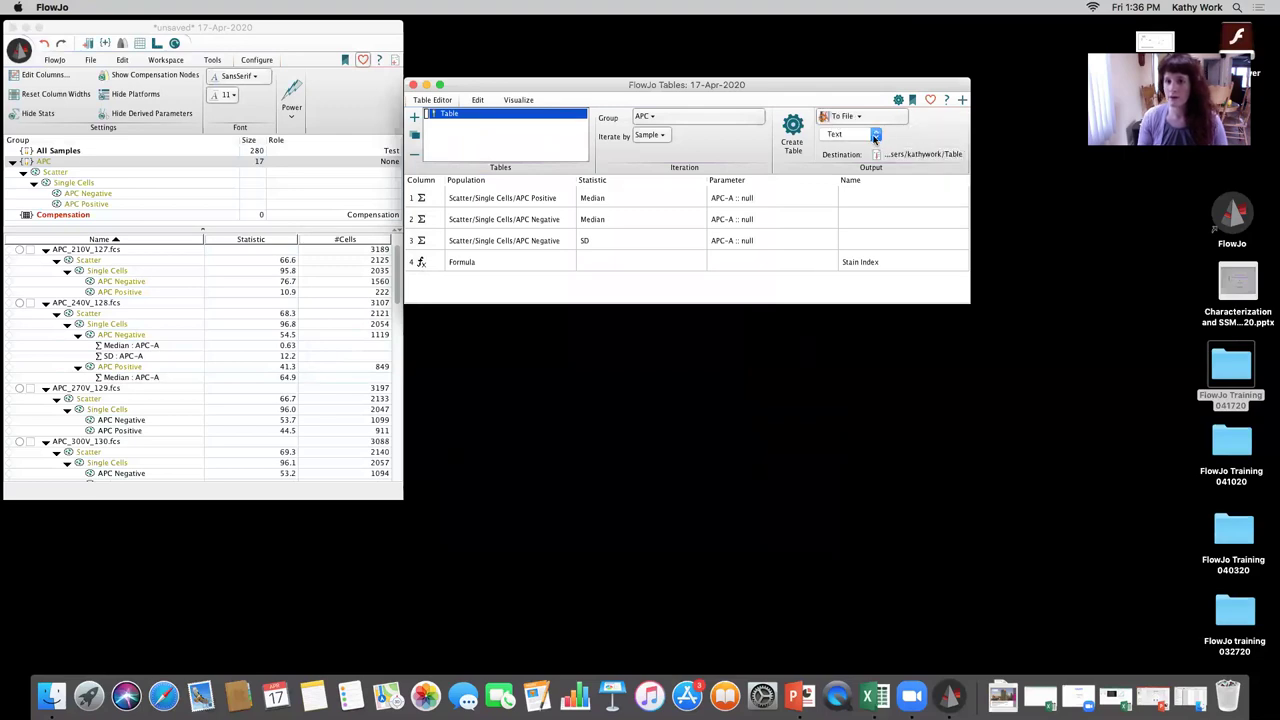
{"action": "left_click", "coordinate": [842, 134]}
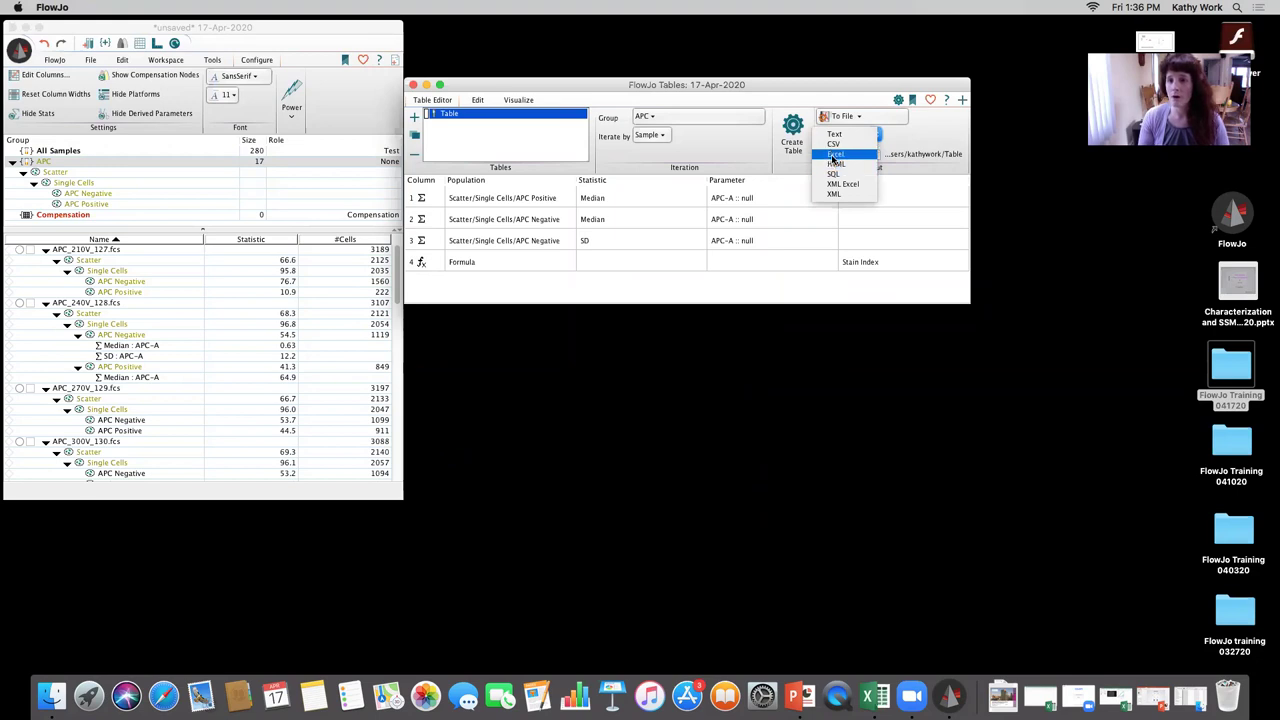
{"action": "left_click", "coordinate": [834, 155]}
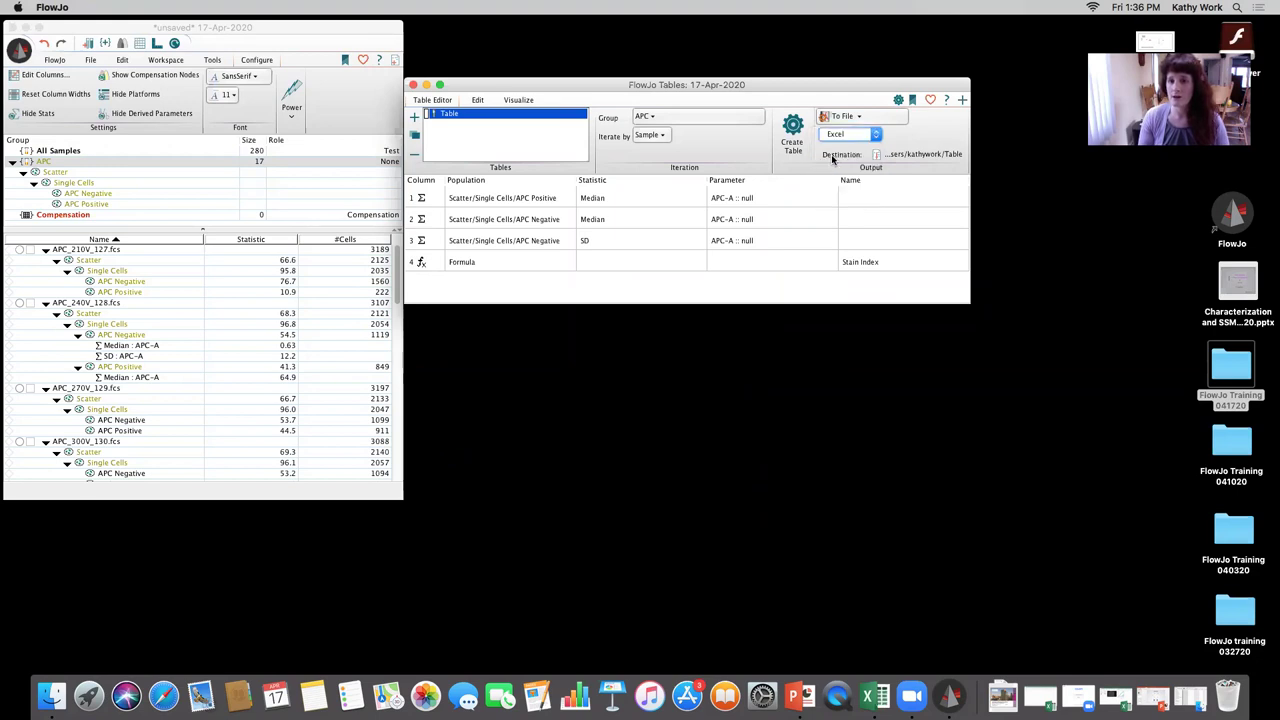
- Set the table's output destination to the Desktop with the file name SD APC
{"action": "left_click", "coordinate": [902, 157]}
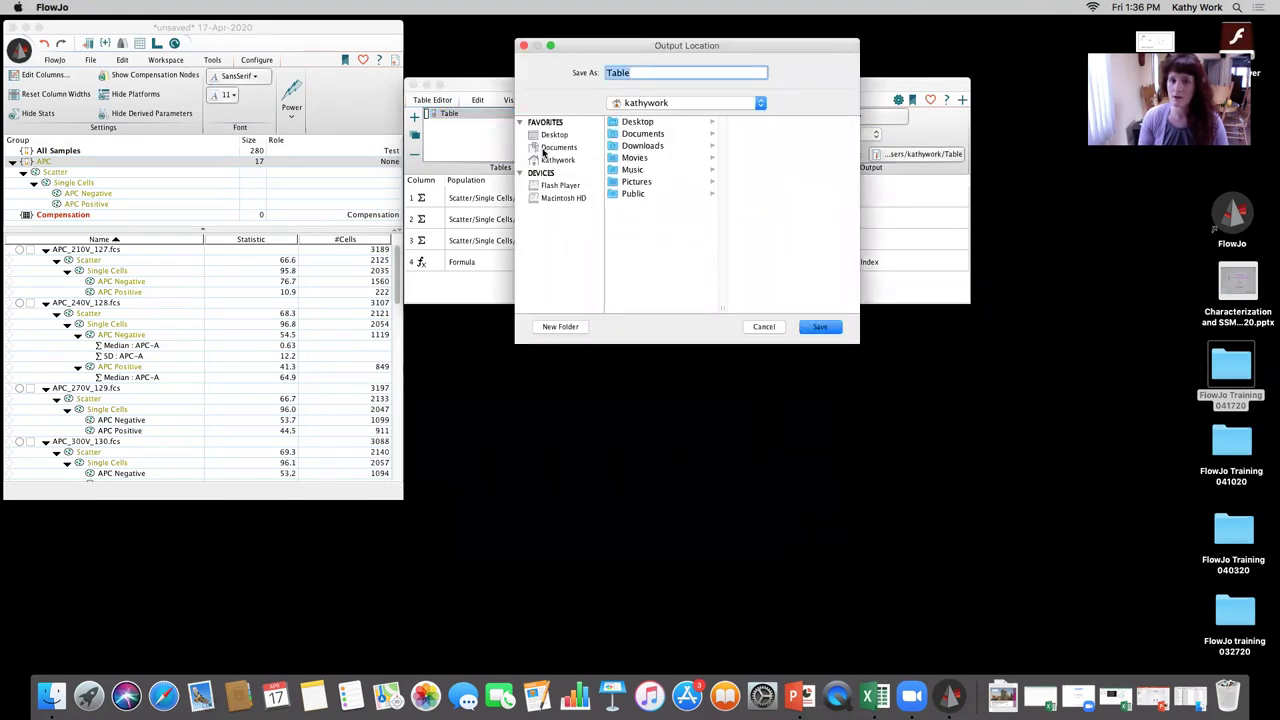
{"action": "left_click", "coordinate": [627, 123]}
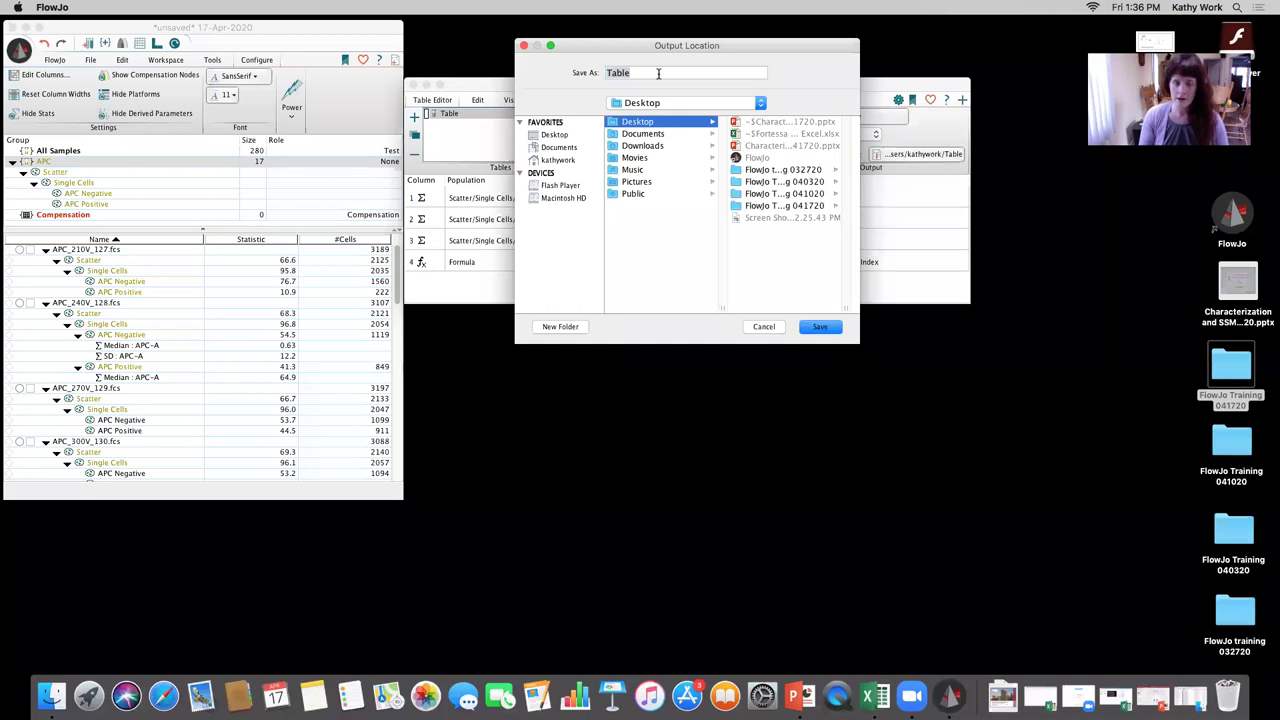
{"action": "key", "text": "Tab"}
{"action": "type", "text": "SD AC"}
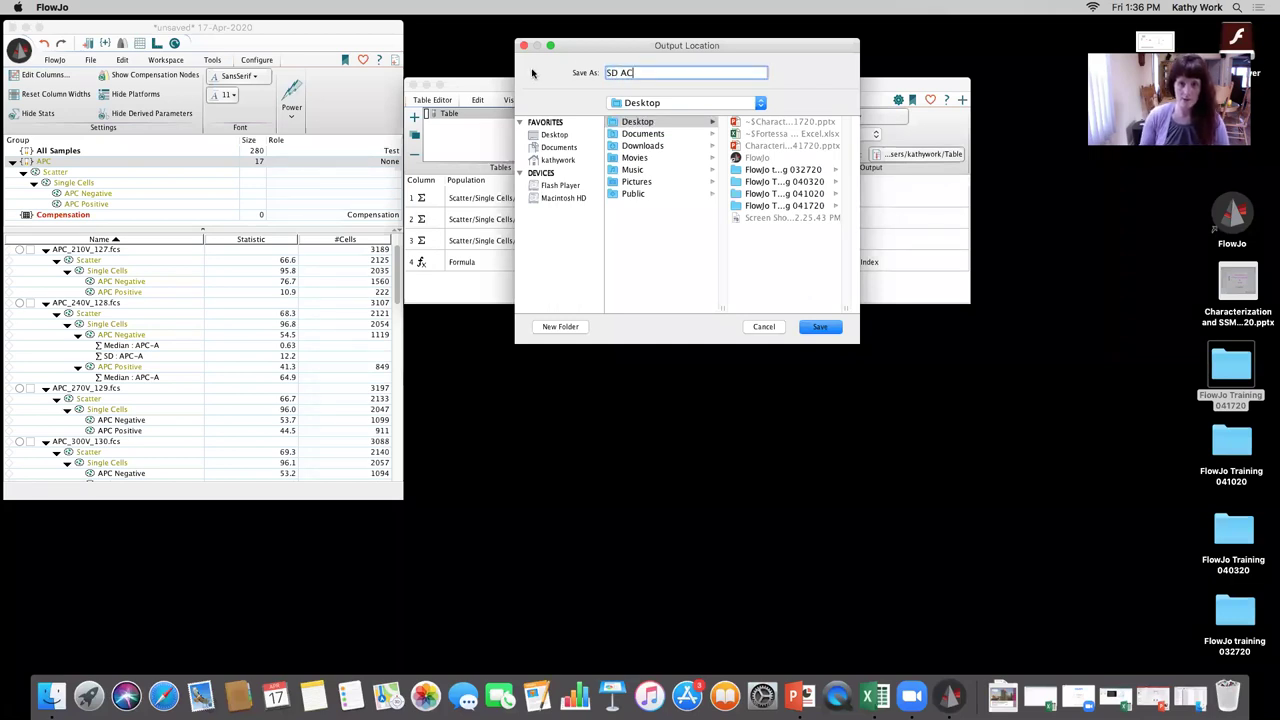
{"action": "key", "text": "BackSpace"}
{"action": "type", "text": "PC"}
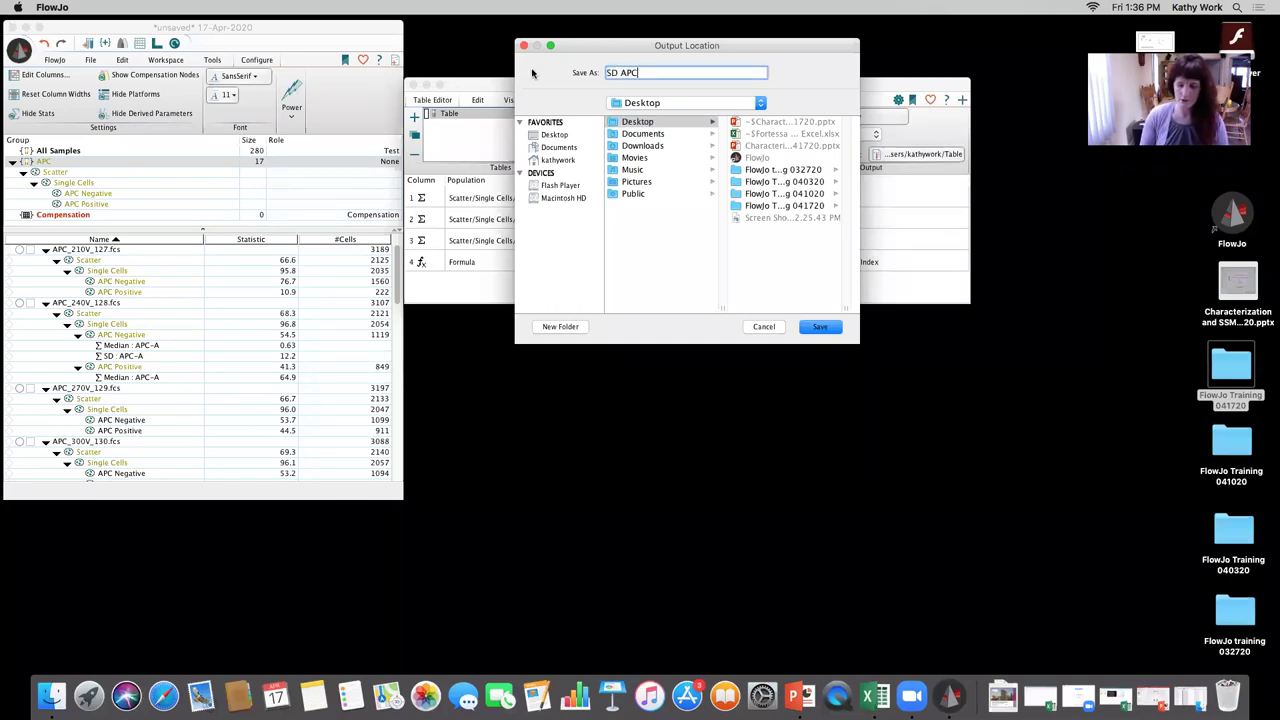
{"action": "left_click", "coordinate": [822, 327]}
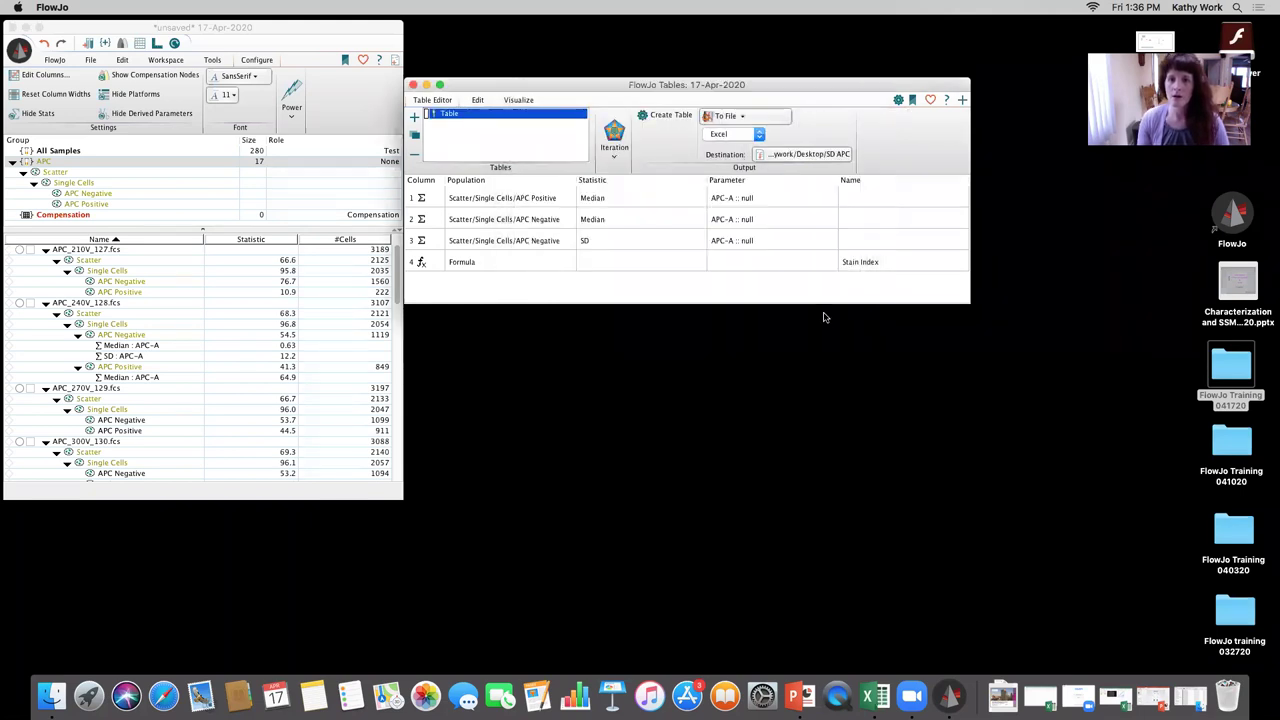
- Create the table file and open SD APC.xls from the desktop in Excel
{"action": "left_click", "coordinate": [676, 116]}
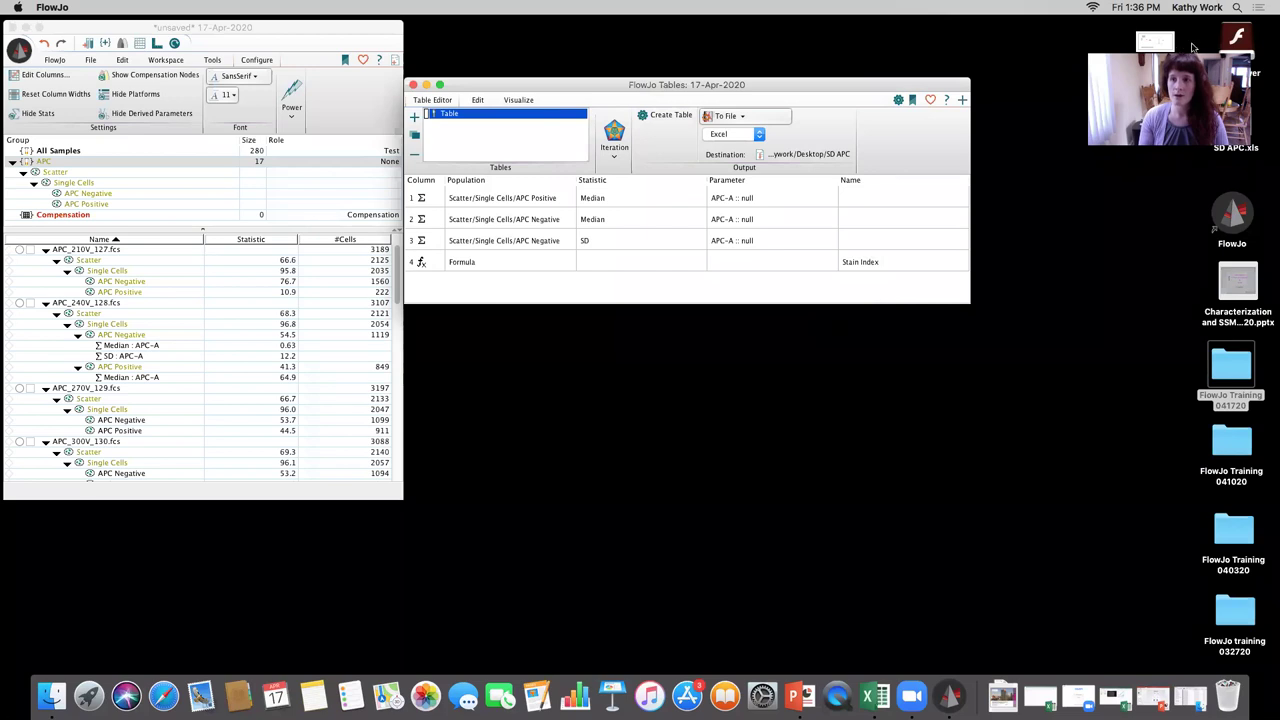
{"action": "left_click", "coordinate": [1240, 118]}
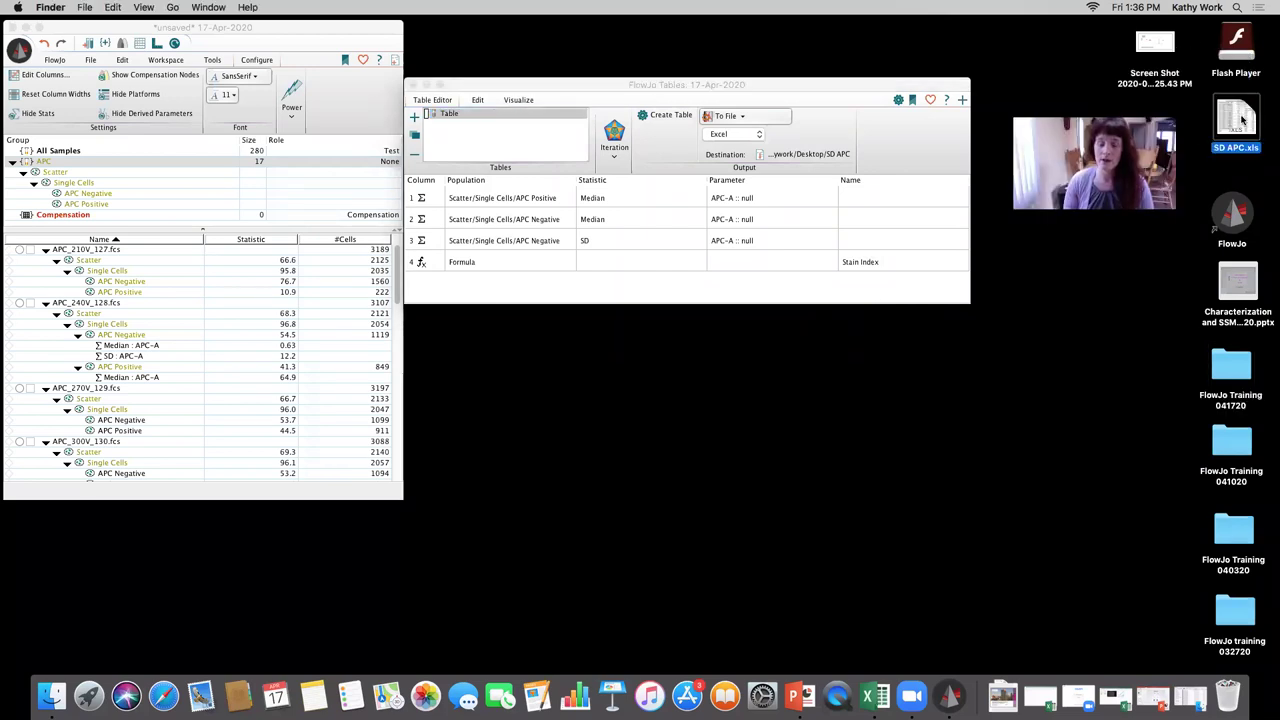
{"action": "double_click", "coordinate": [1242, 119]}
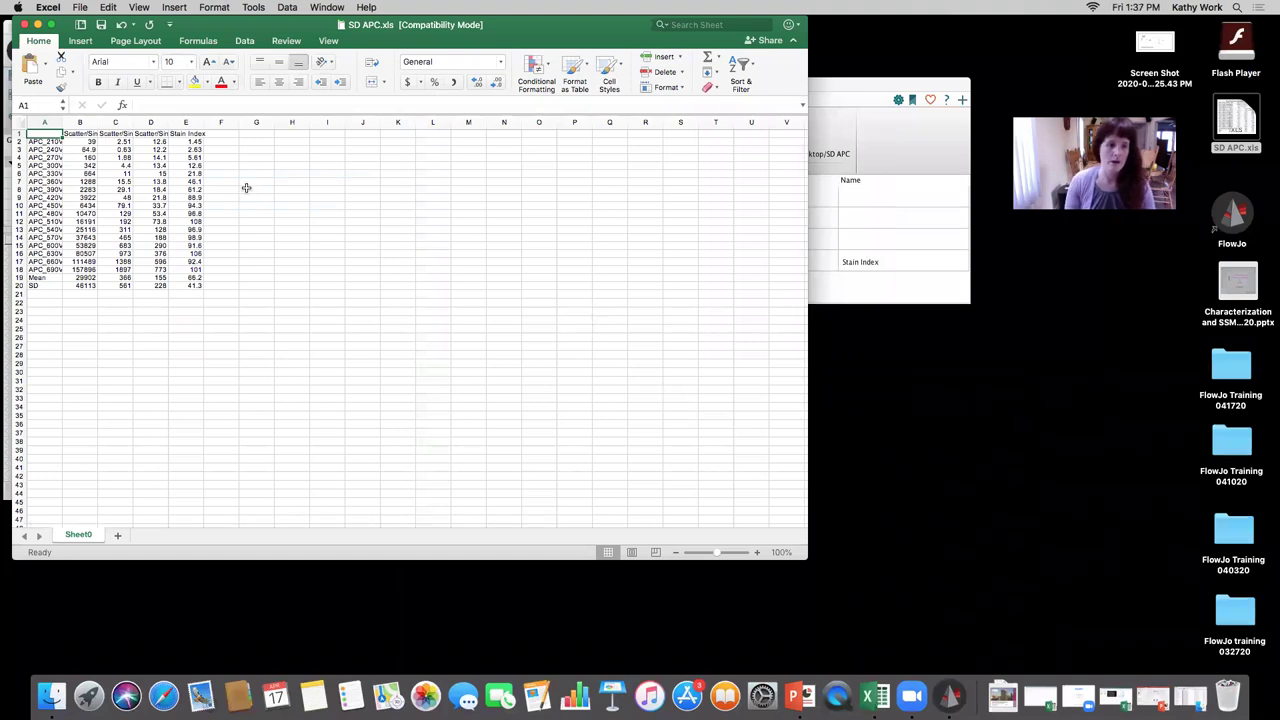
- Enter the heading Voltage in cell A1 above the sample names
{"action": "left_click", "coordinate": [44, 122]}
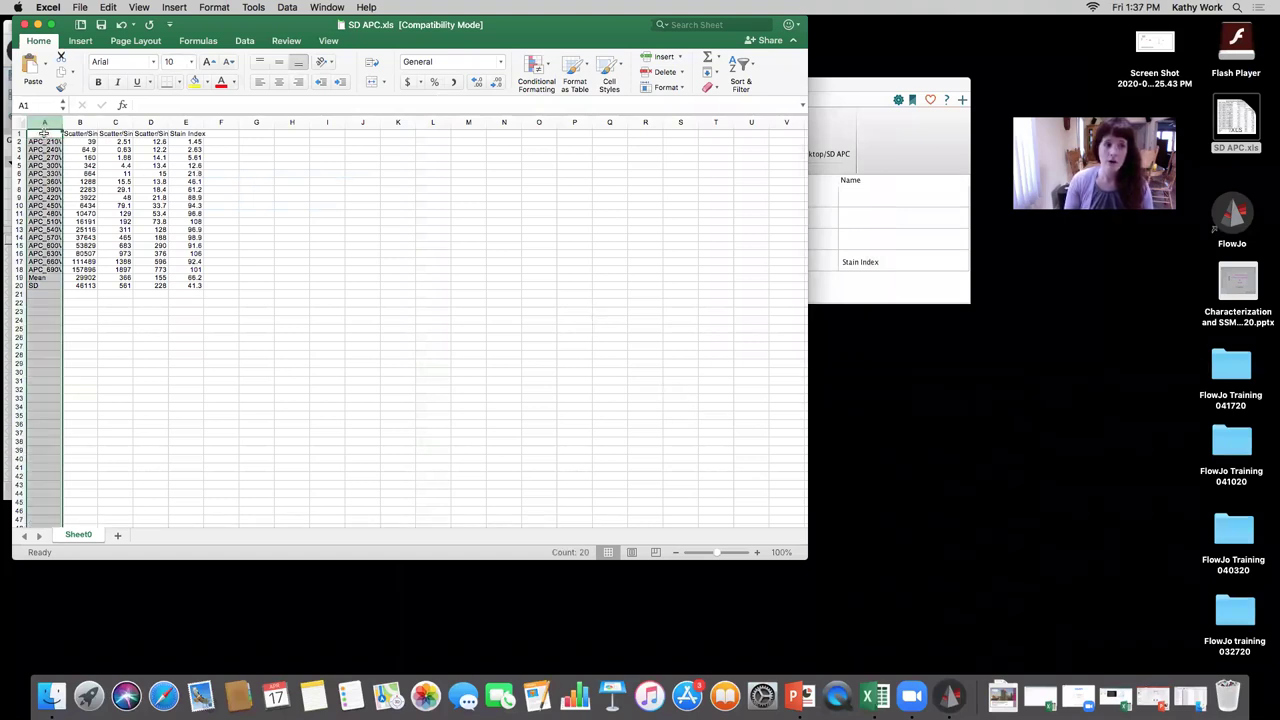
{"action": "left_click", "coordinate": [44, 133]}
{"action": "type", "text": "Voltage"}
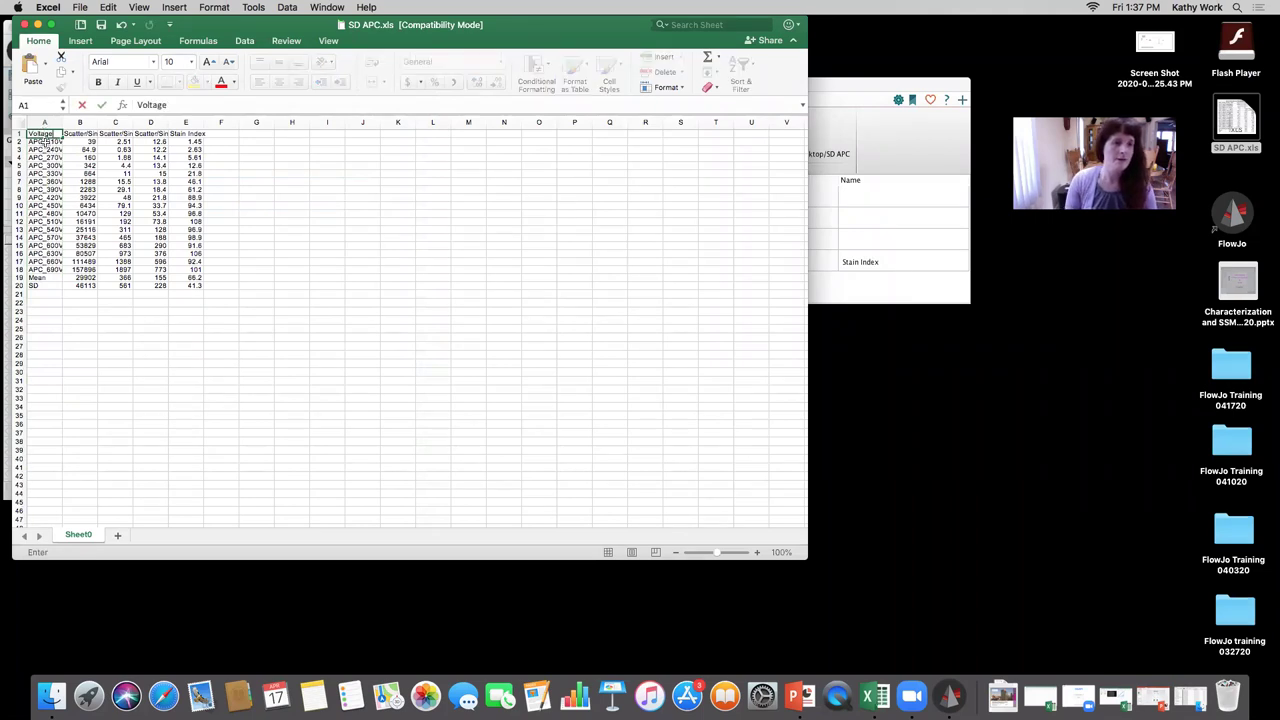
{"action": "key", "text": "Return"}
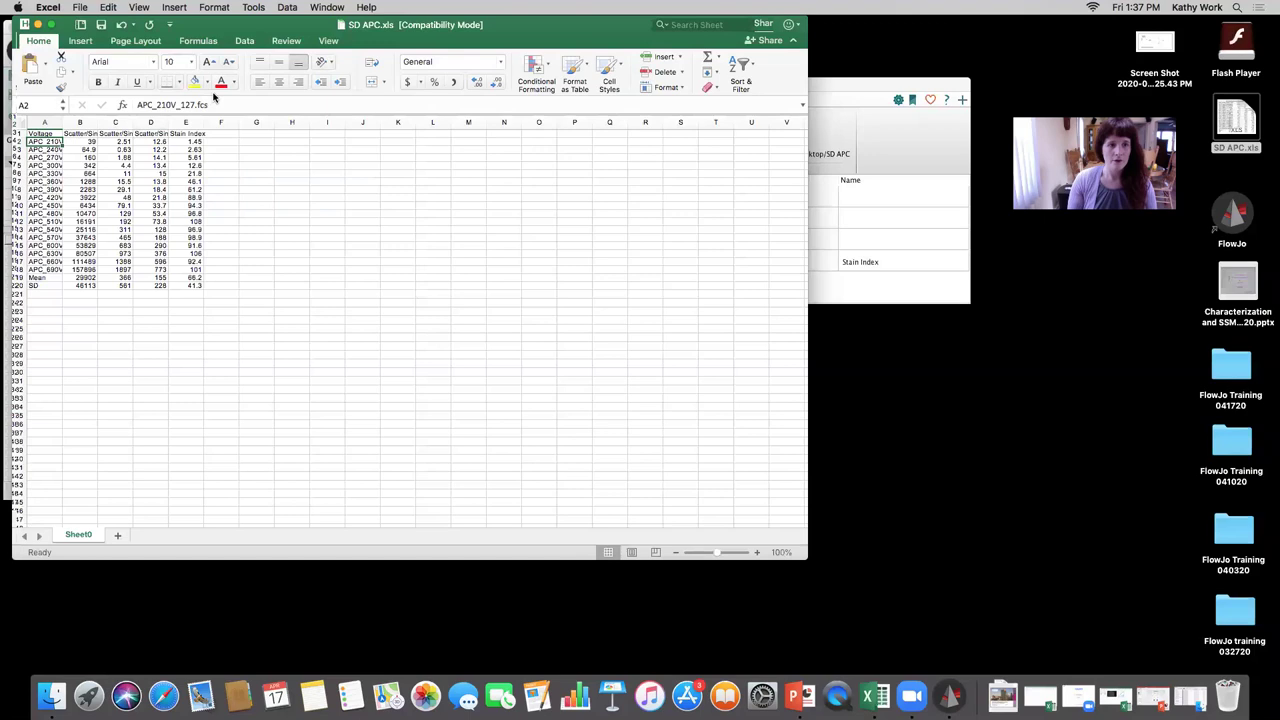
- Replace the first two sample names with 210 in A2 and the formula =A2+30 in A3
{"action": "type", "text": "210"}
{"action": "key", "text": "Return"}
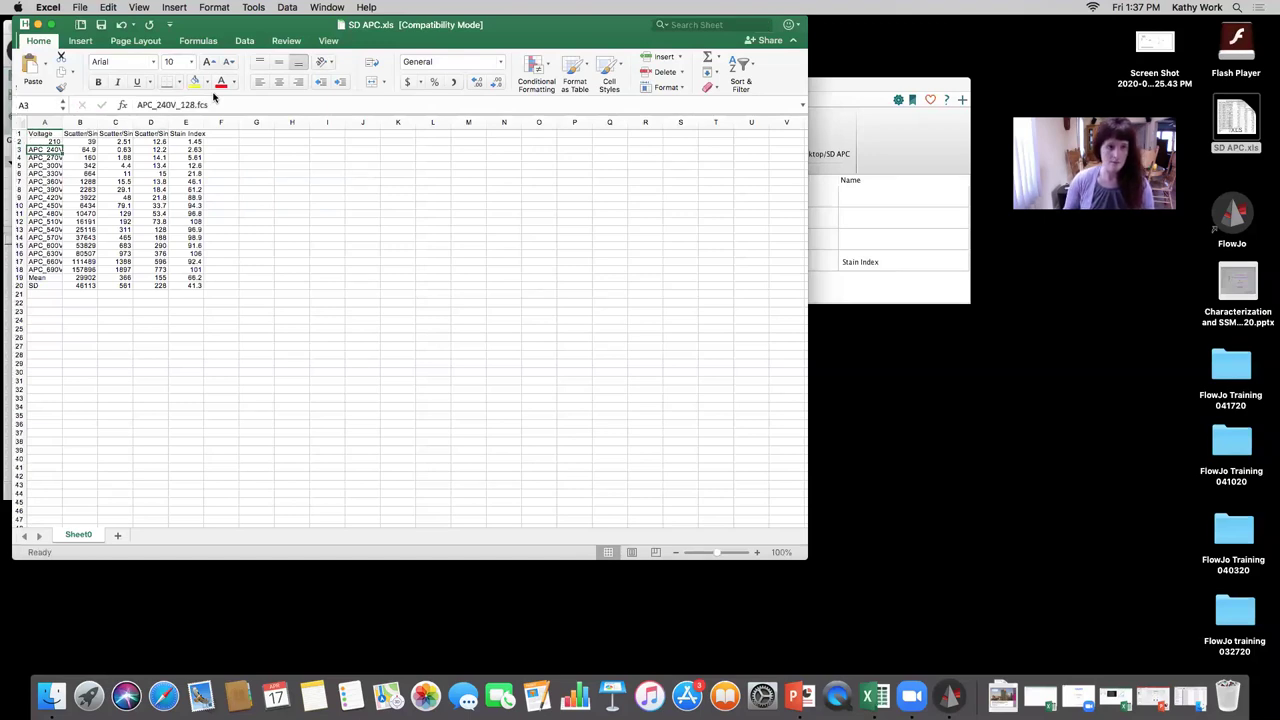
{"action": "type", "text": "=a2+3"}
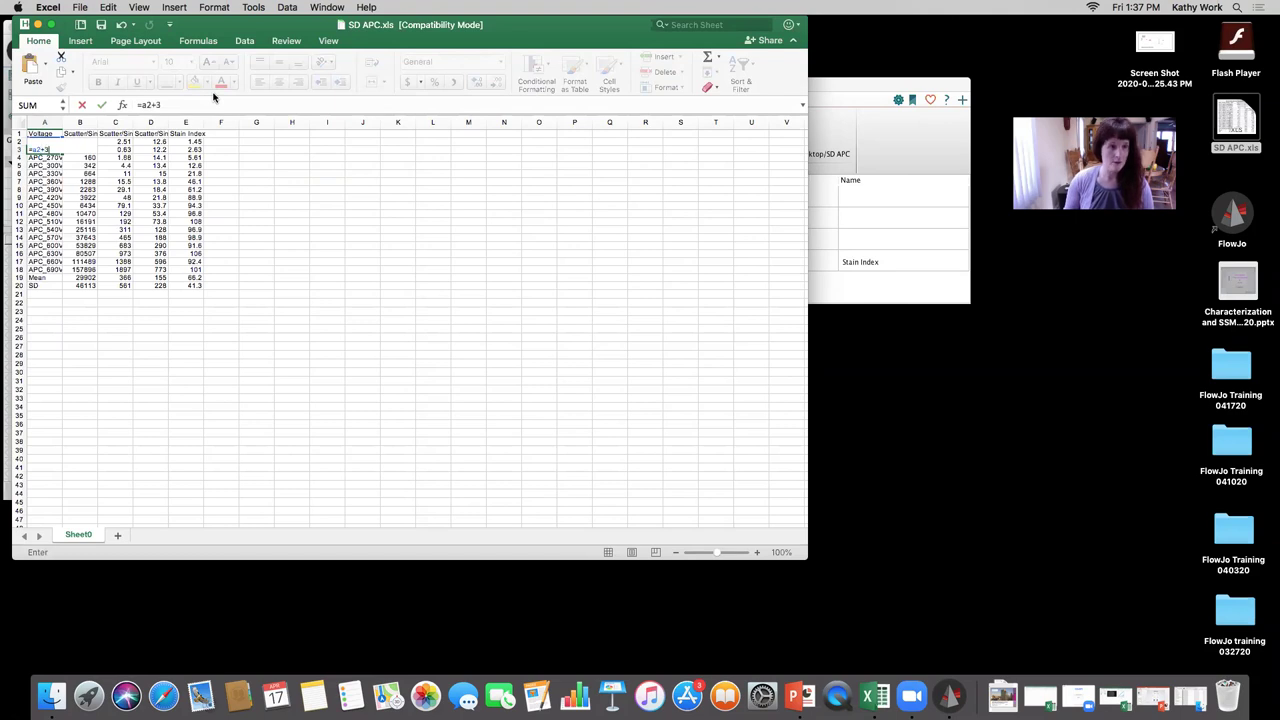
{"action": "type", "text": "0"}
{"action": "key", "text": "Return"}
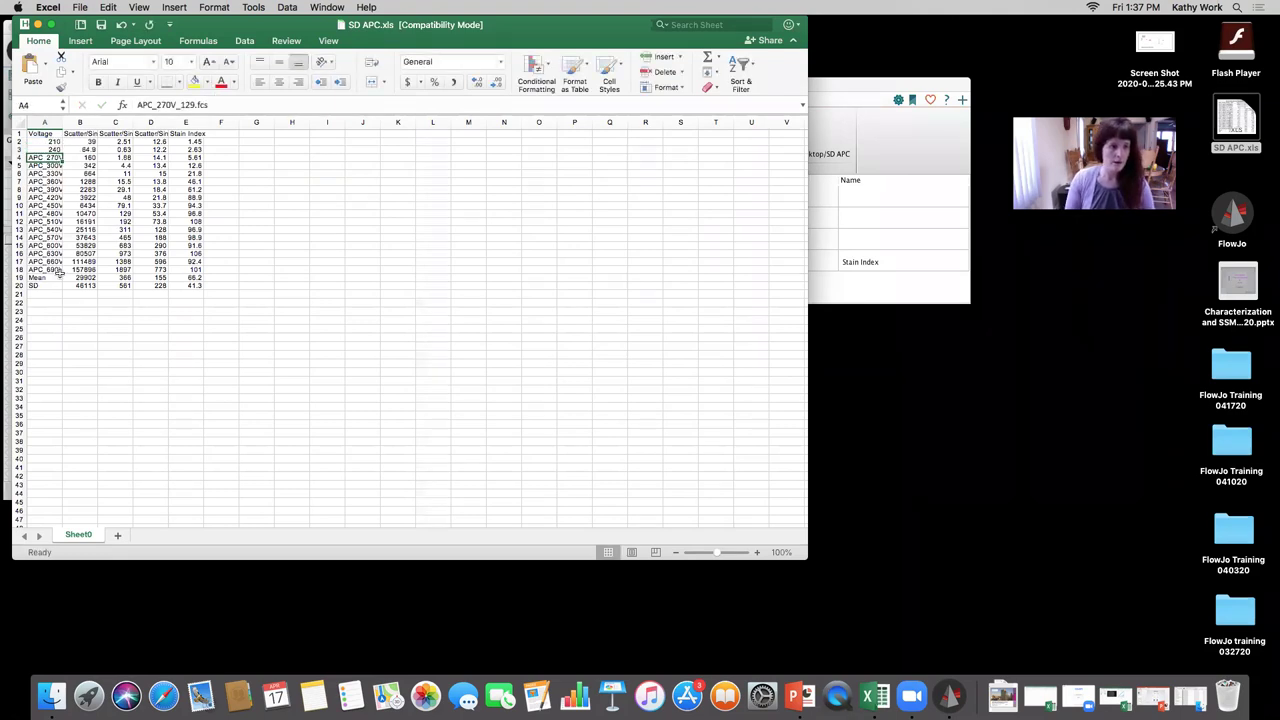
- Clear the remaining labels in A4:A20 and fill the A3 voltage formula down to A18
{"action": "left_click", "coordinate": [56, 270], "text": "shift"}
{"action": "key", "text": "Delete"}
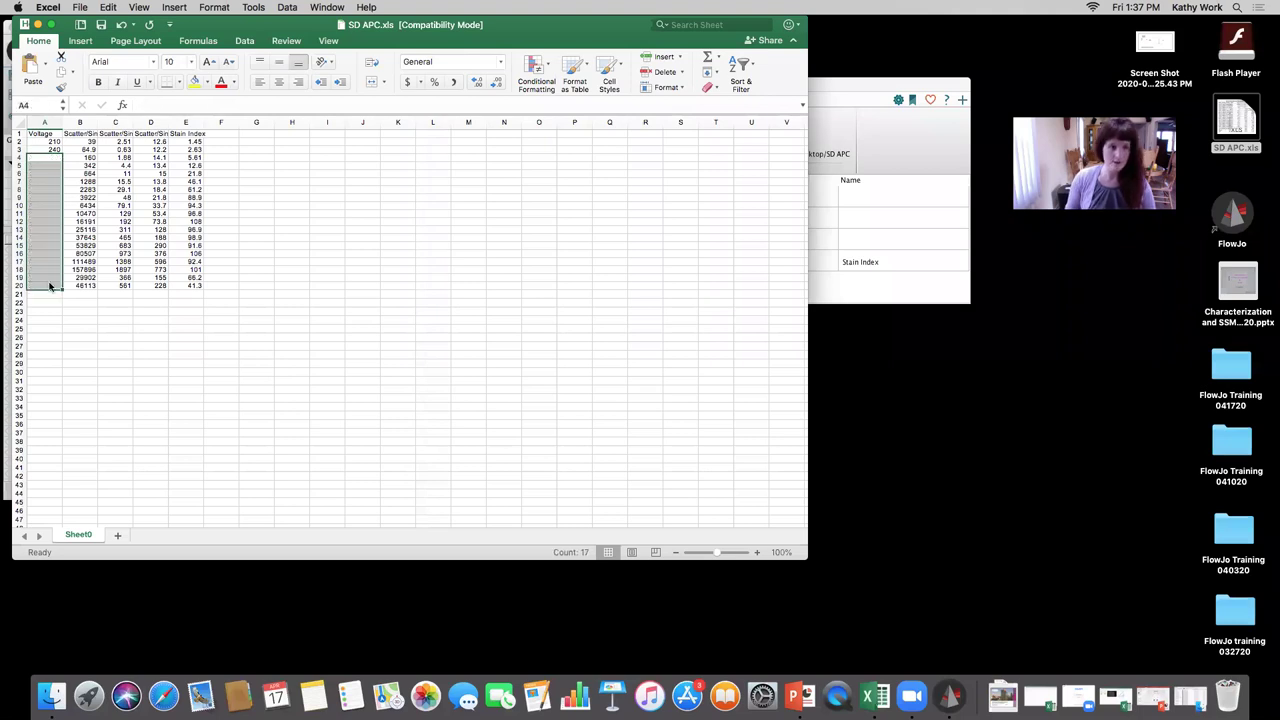
{"action": "left_click", "coordinate": [46, 149]}
{"action": "left_click", "coordinate": [46, 149]}
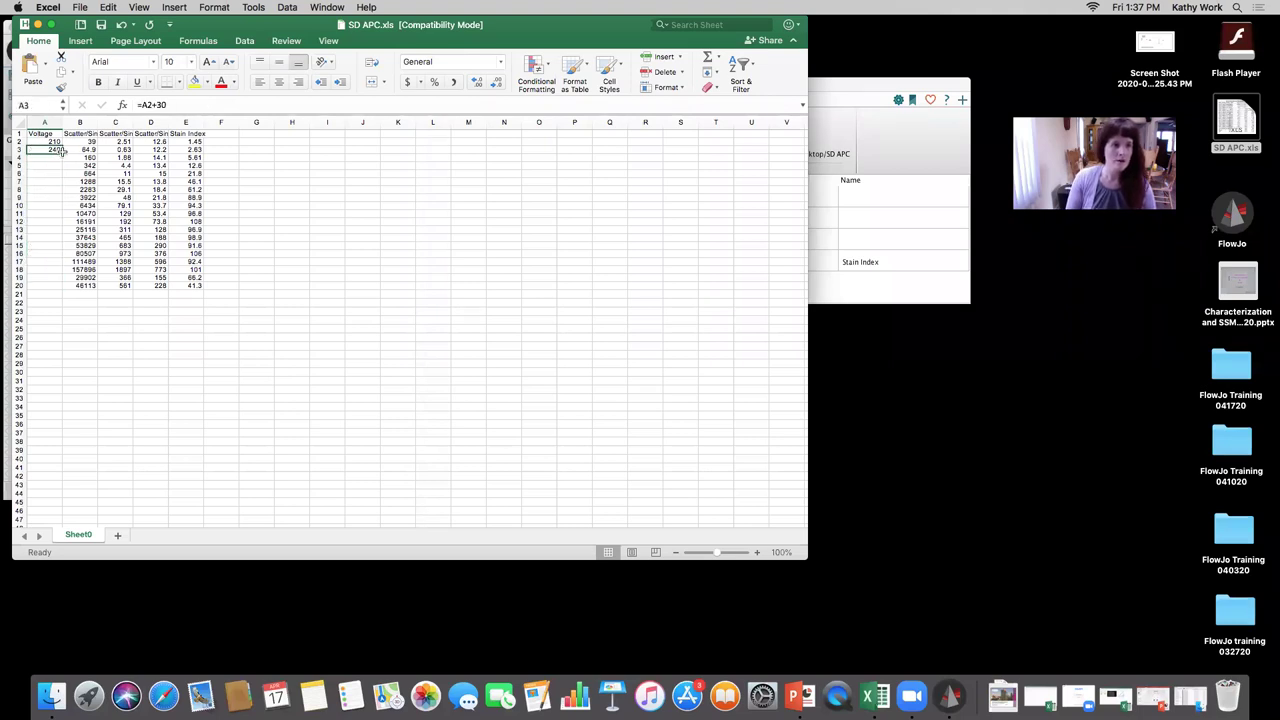
{"action": "left_click_drag", "start_coordinate": [62, 153], "coordinate": [61, 270]}
- Delete rows 18 to 20 from the sheet
{"action": "left_click", "coordinate": [31, 271]}
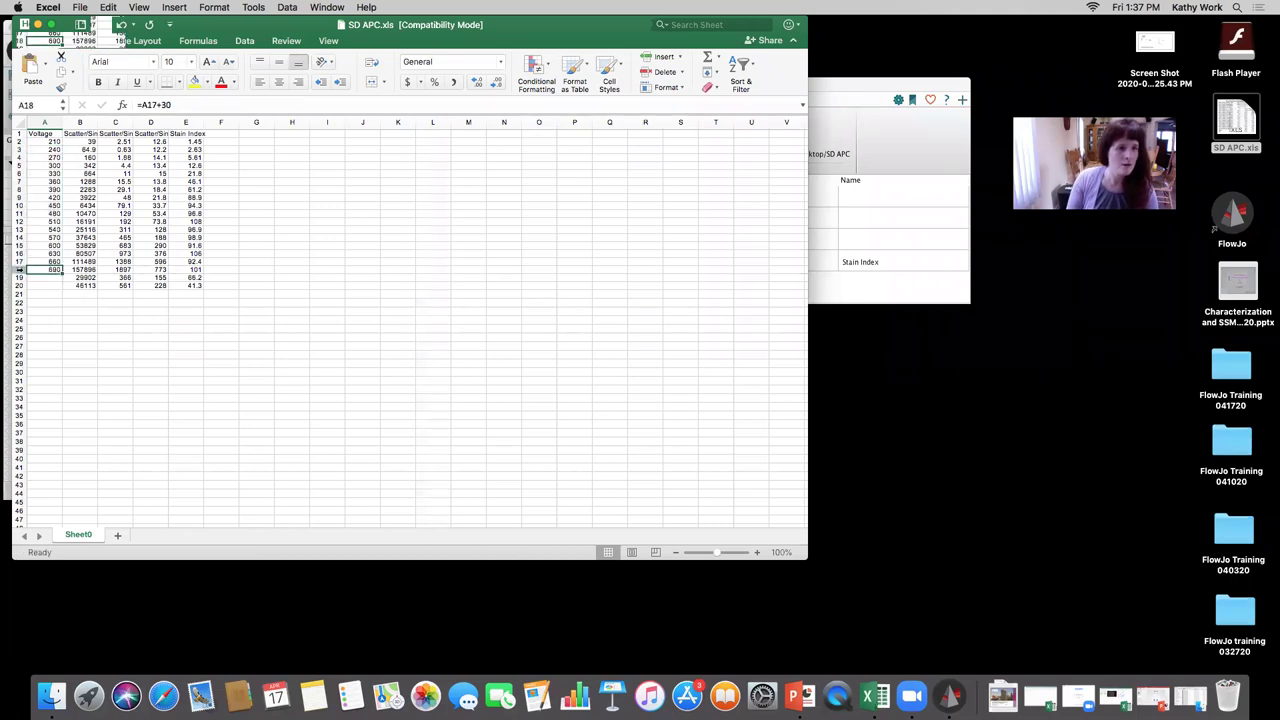
{"action": "left_click", "coordinate": [19, 270]}
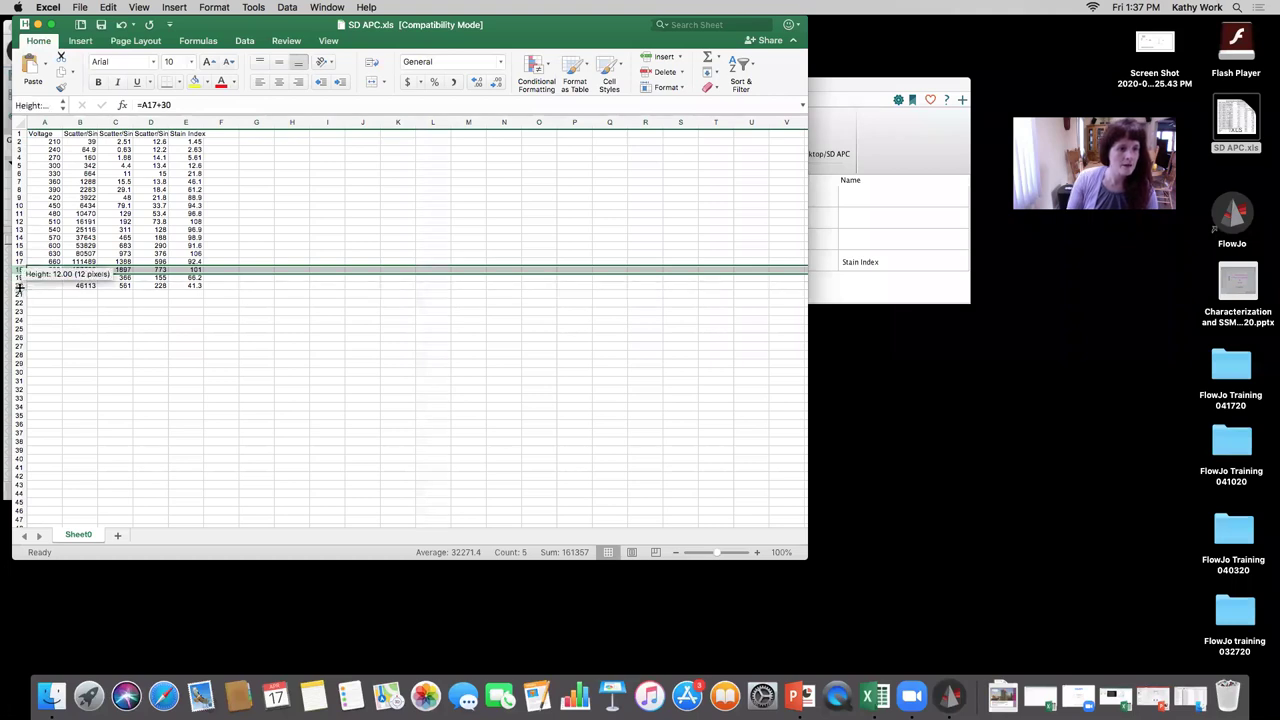
{"action": "left_click", "coordinate": [19, 286], "text": "shift"}
{"action": "left_click", "coordinate": [19, 286]}
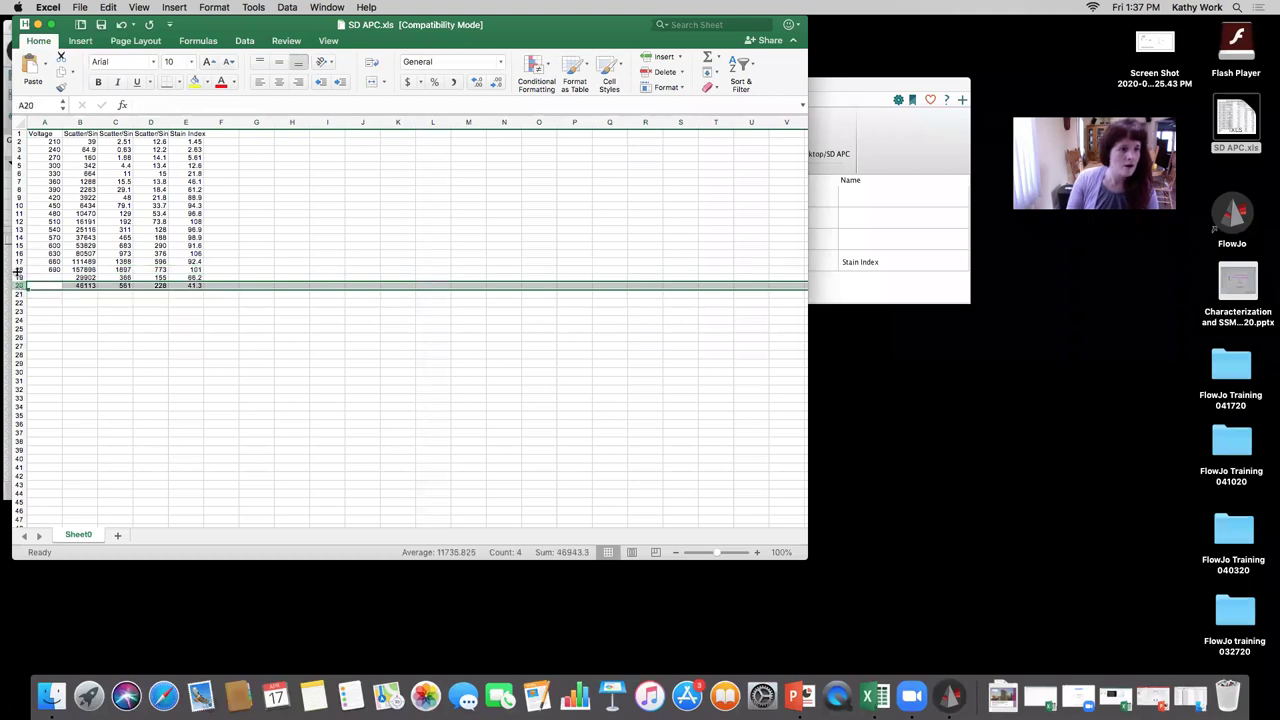
{"action": "left_click", "coordinate": [19, 270], "text": "shift"}
{"action": "right_click", "coordinate": [17, 273]}
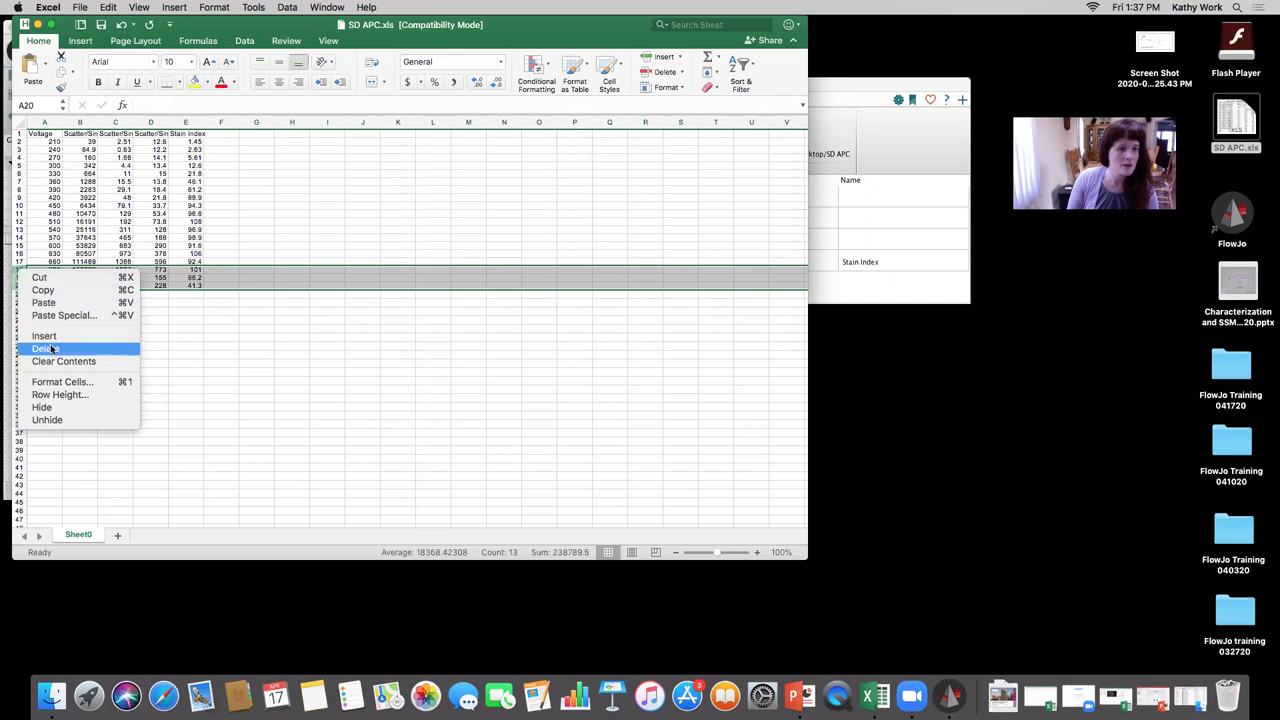
{"action": "left_click", "coordinate": [72, 300]}
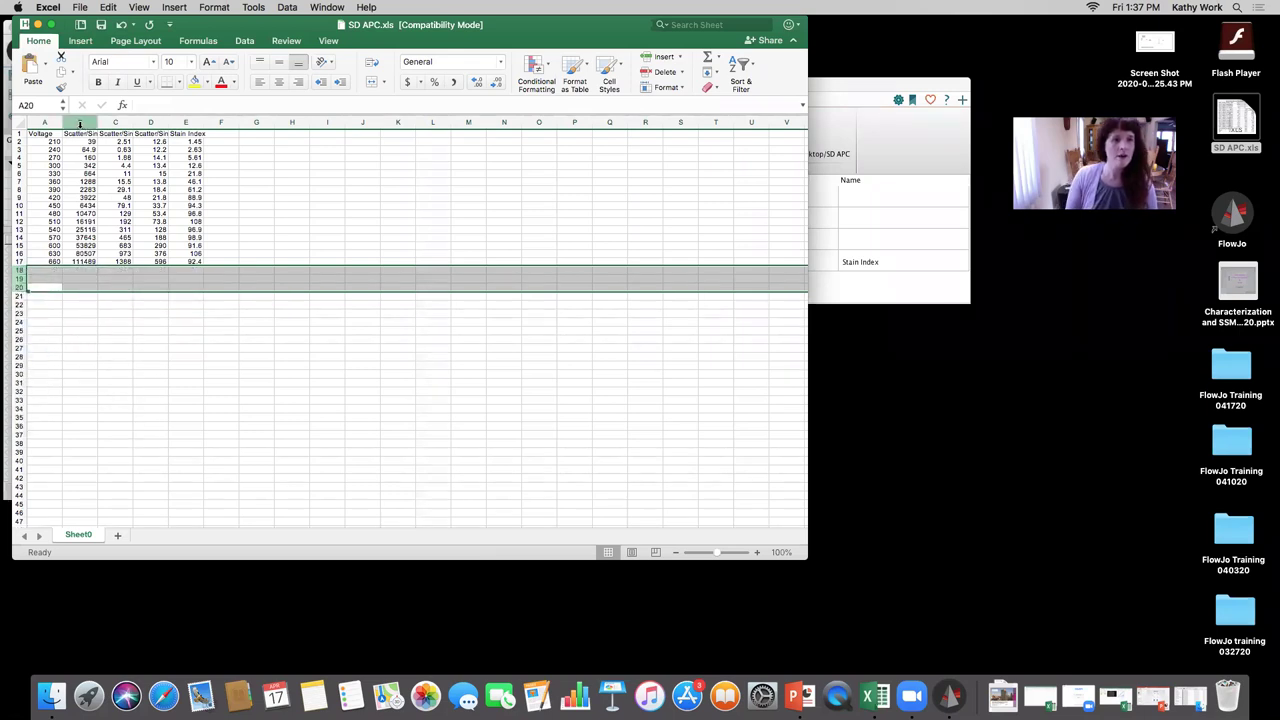
- Insert a scatter chart with smooth lines and markers plotting Stain Index against Voltage from A1:A17 and E1:E17
{"action": "left_click", "coordinate": [80, 122]}
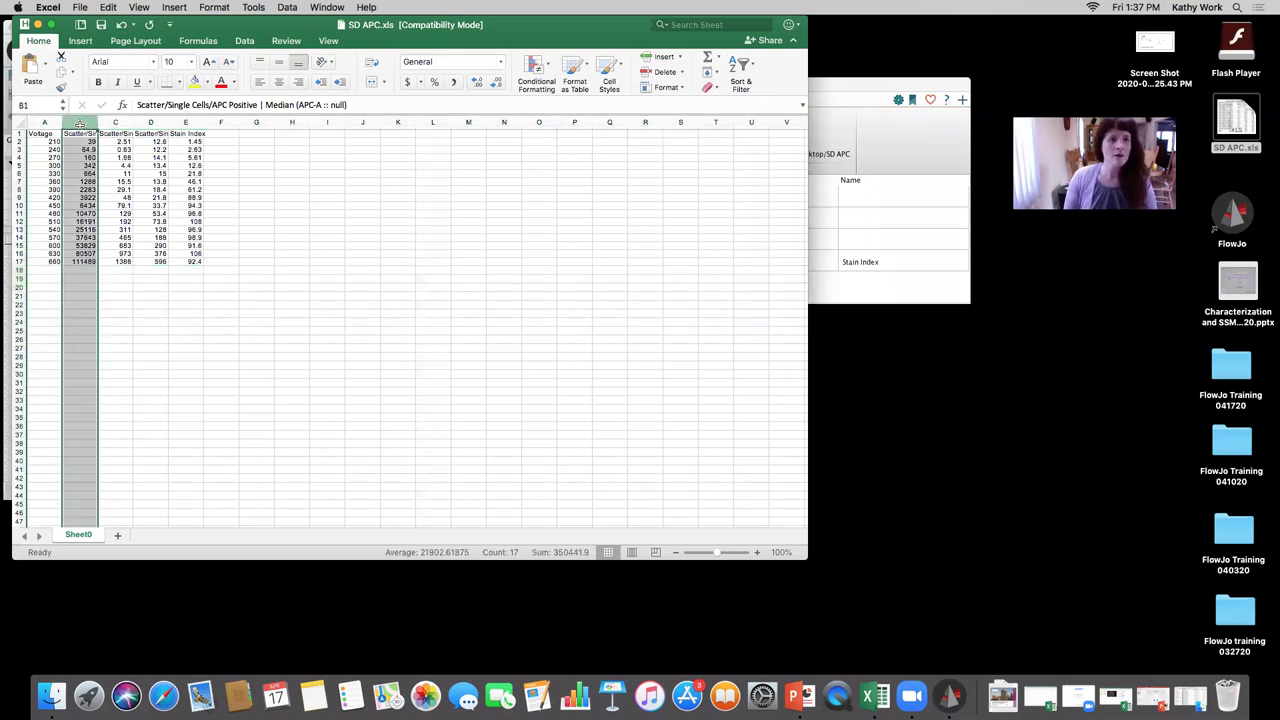
{"action": "left_click", "coordinate": [149, 122], "text": "shift"}
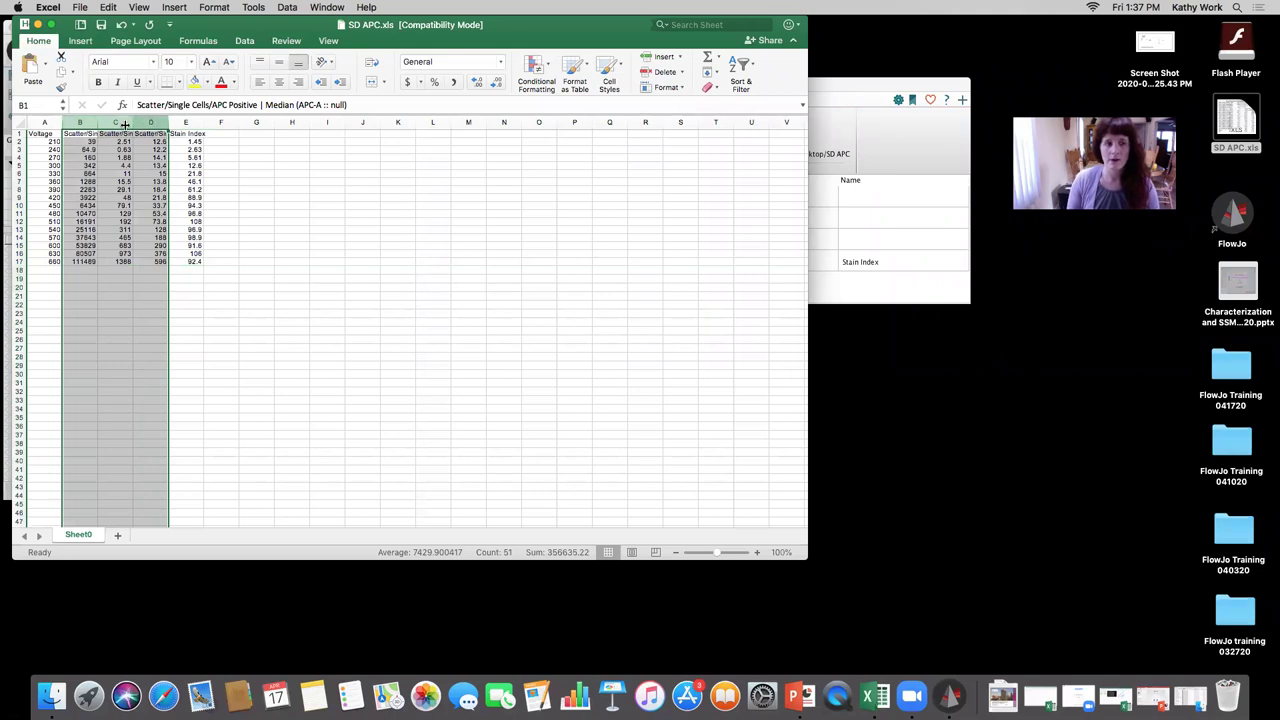
{"action": "left_click", "coordinate": [40, 132]}
{"action": "left_click_drag", "start_coordinate": [40, 132], "coordinate": [40, 262]}
{"action": "left_click_drag", "start_coordinate": [188, 133], "coordinate": [190, 262]}
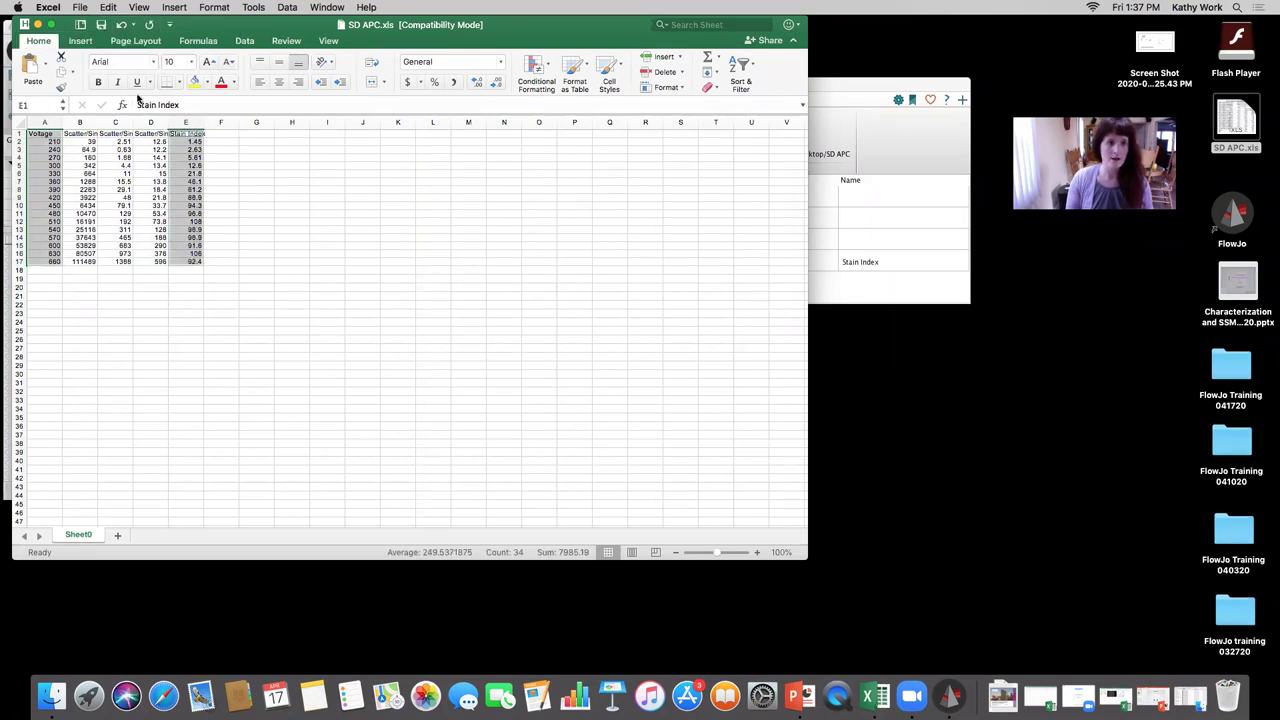
{"action": "left_click", "coordinate": [80, 41]}
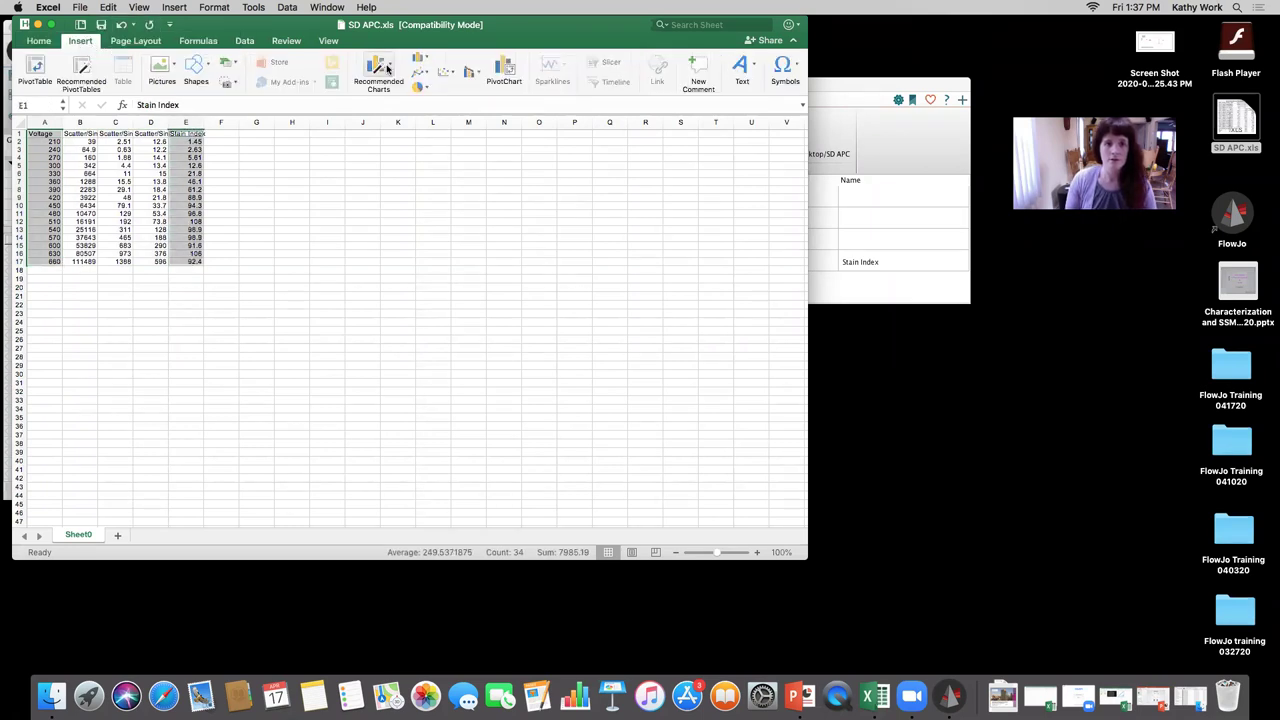
{"action": "left_click", "coordinate": [452, 73]}
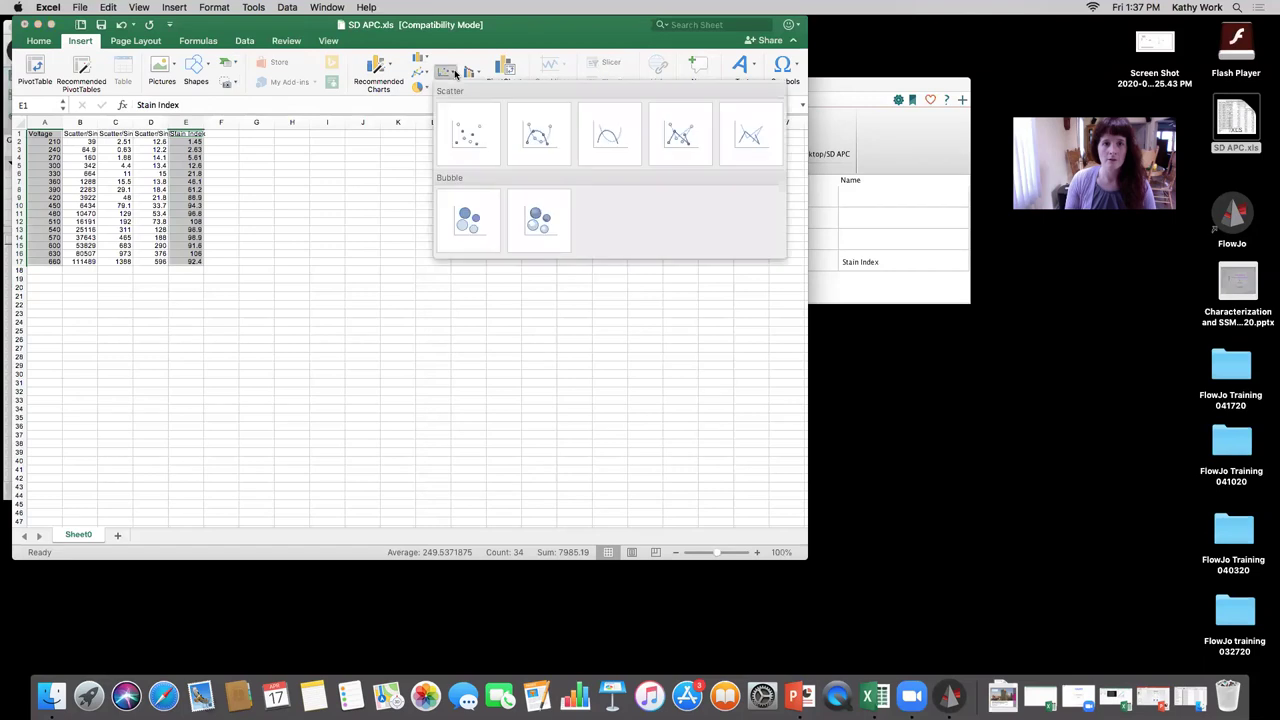
{"action": "left_click", "coordinate": [537, 133]}
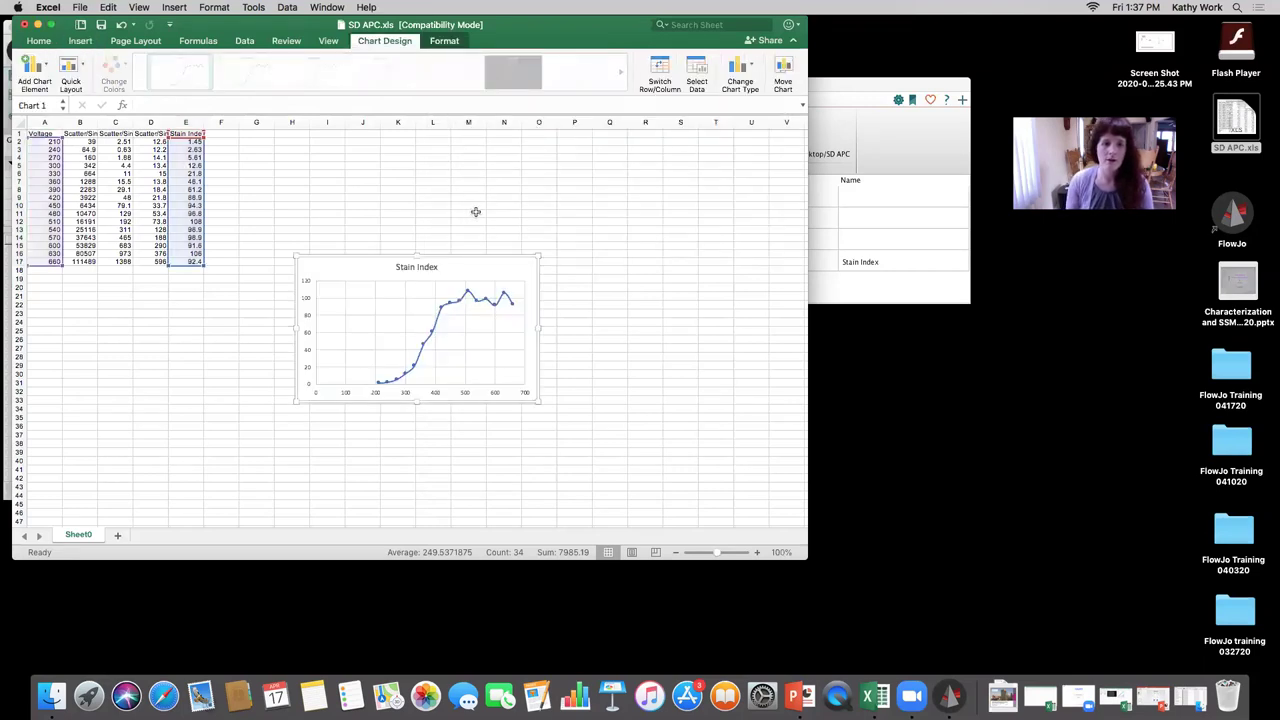
- Set the minimum bound of the Stain Index chart's horizontal axis to 210
{"action": "mouse_move", "coordinate": [442, 314]}
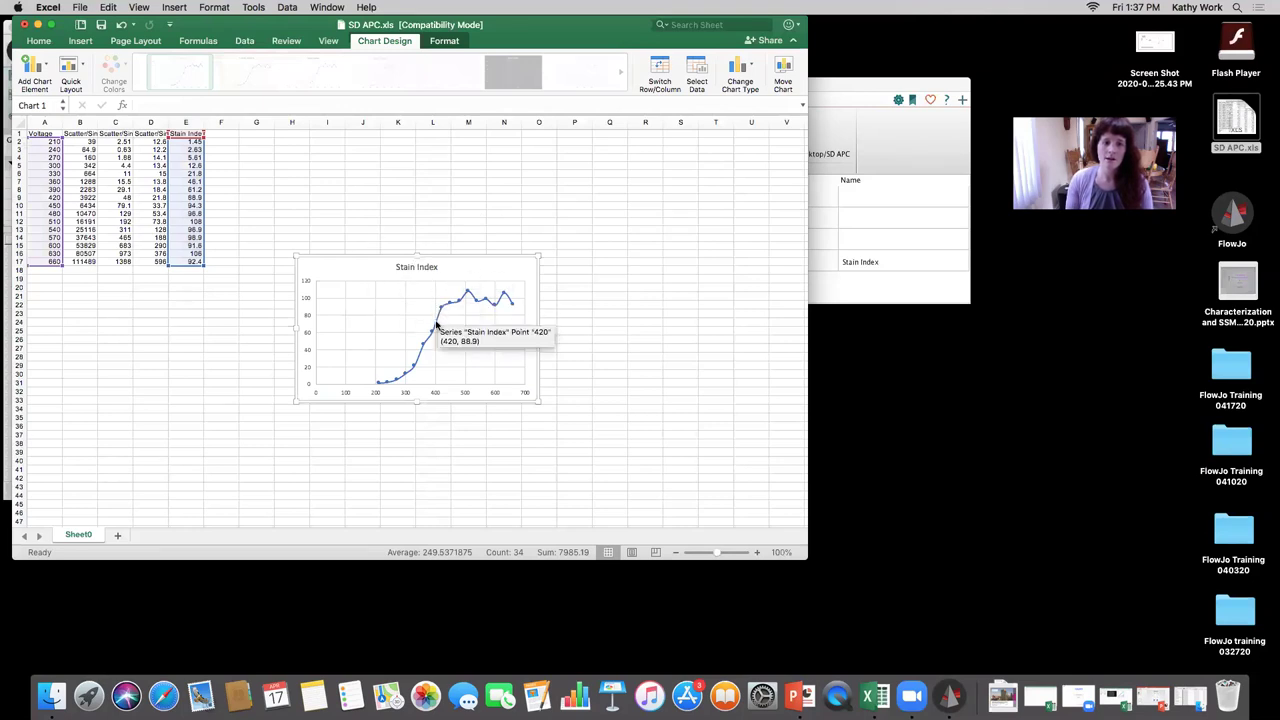
{"action": "left_click", "coordinate": [425, 362]}
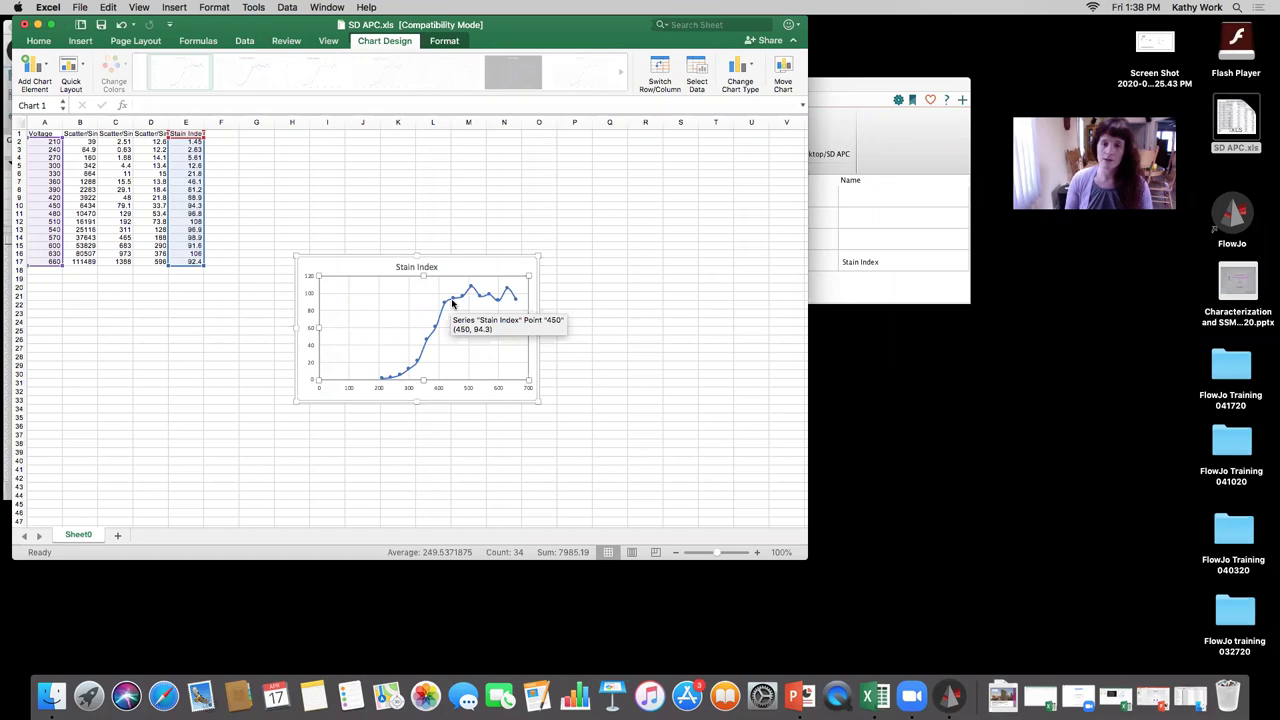
{"action": "left_click", "coordinate": [410, 389]}
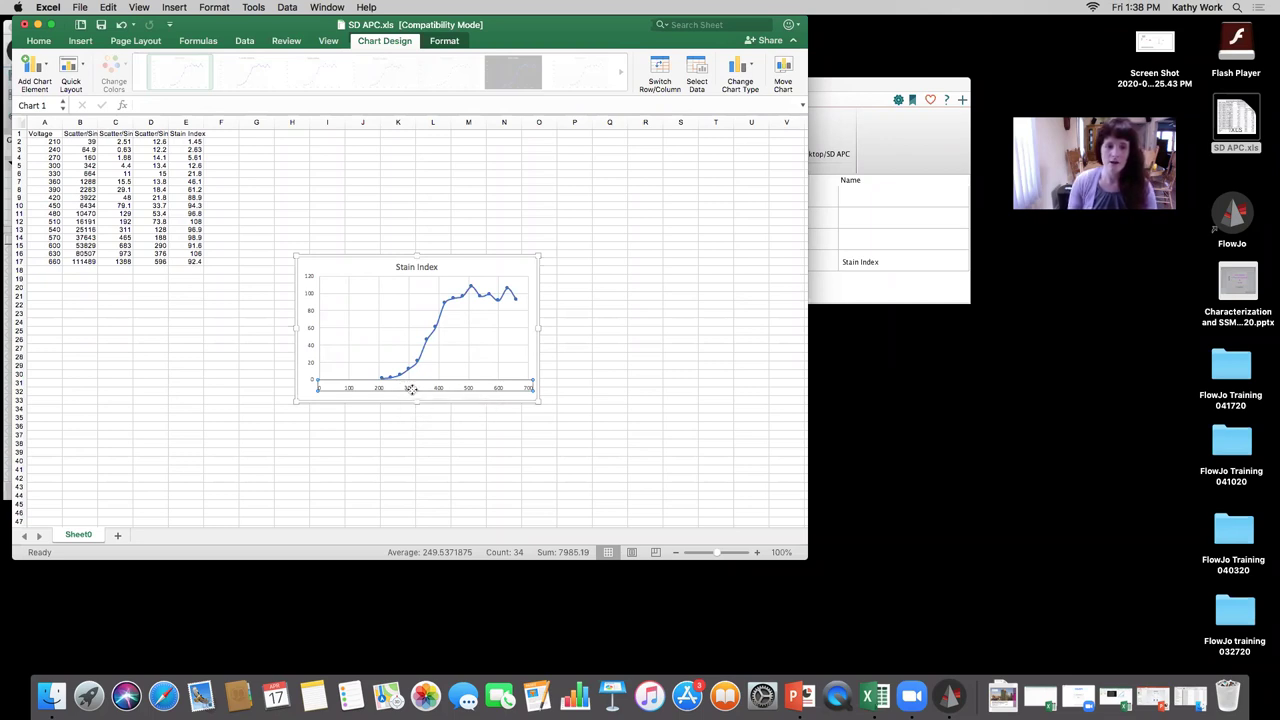
{"action": "right_click", "coordinate": [410, 388]}
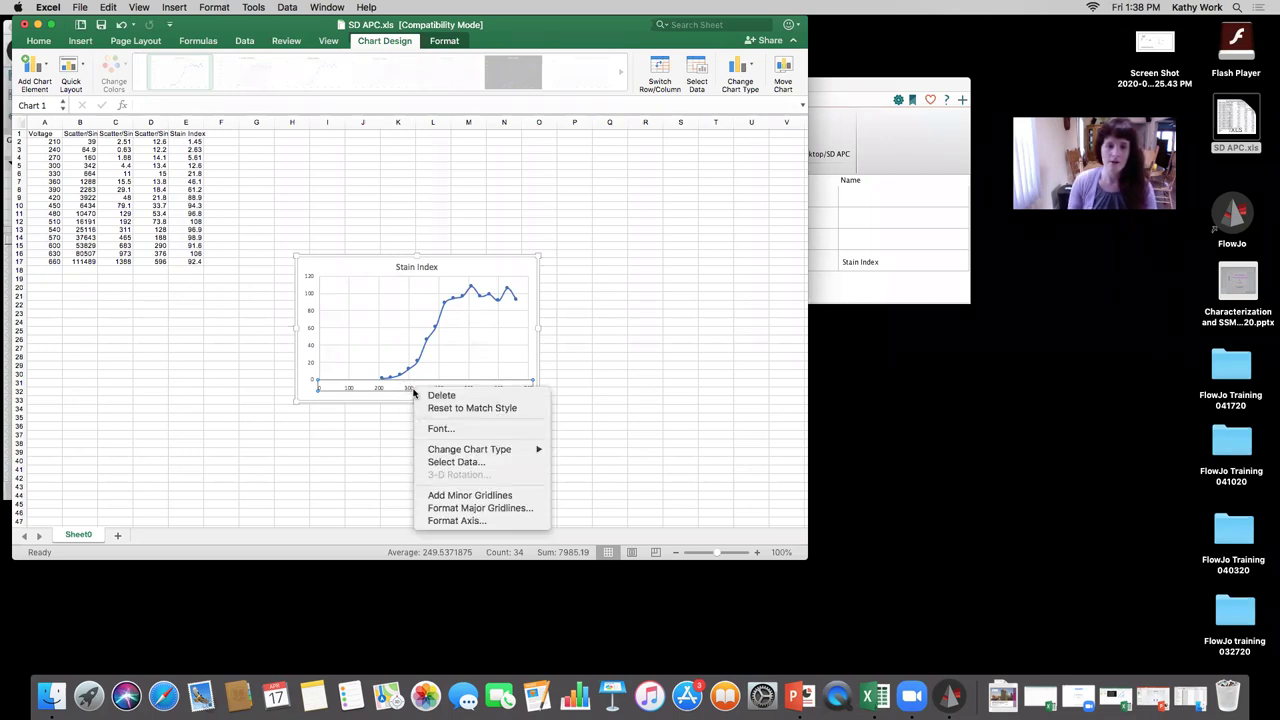
{"action": "left_click", "coordinate": [474, 521]}
{"action": "left_click", "coordinate": [742, 250]}
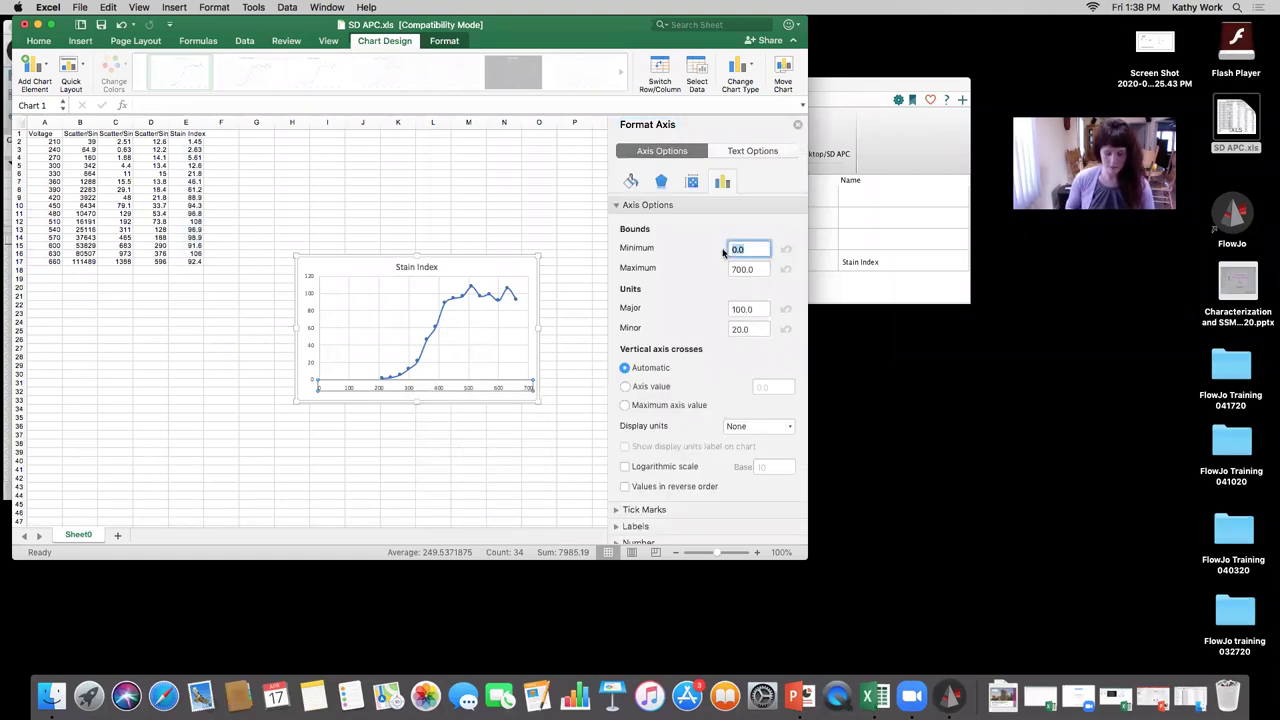
{"action": "type", "text": "210"}
{"action": "key", "text": "Return"}
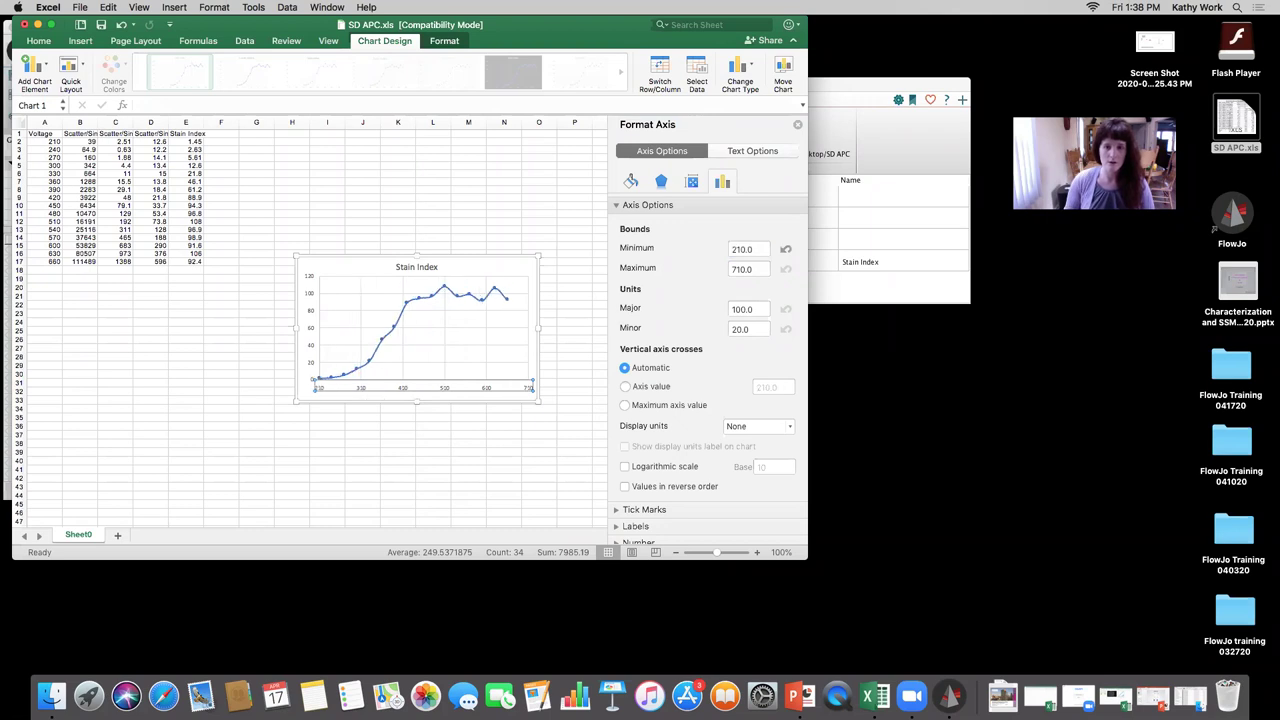
{"action": "left_click", "coordinate": [502, 256]}
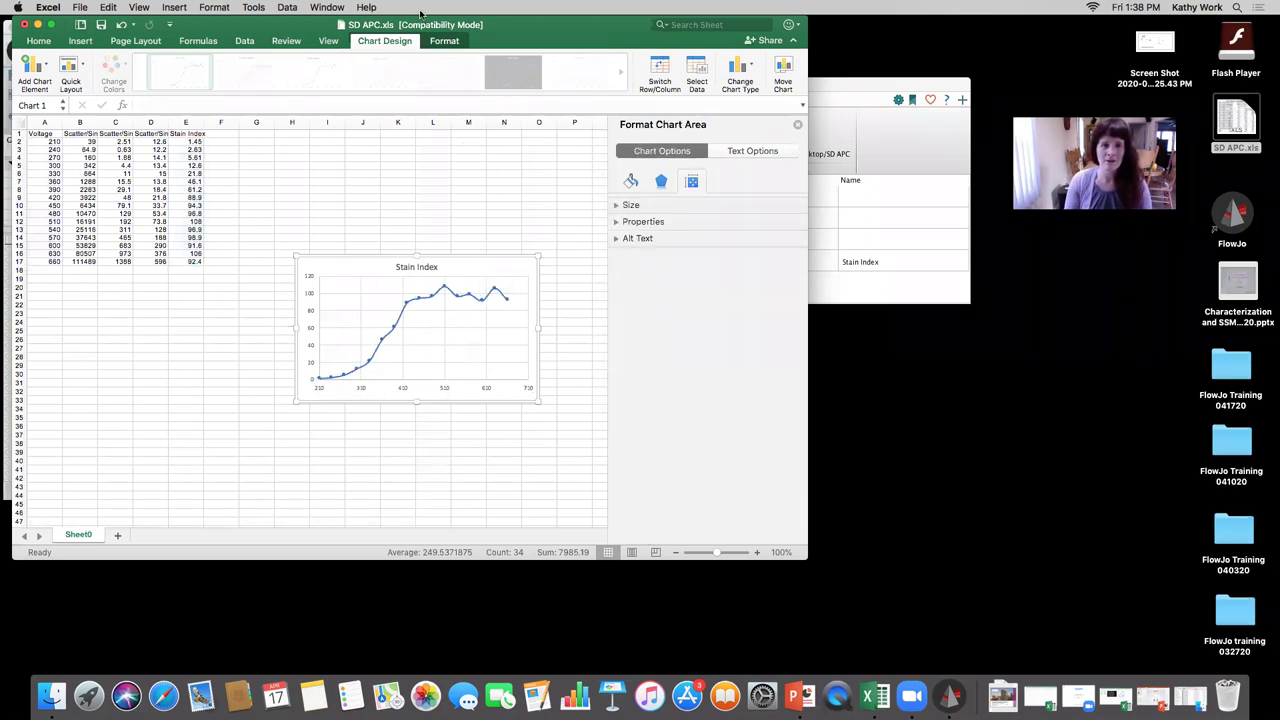
{"action": "left_click", "coordinate": [420, 220]}
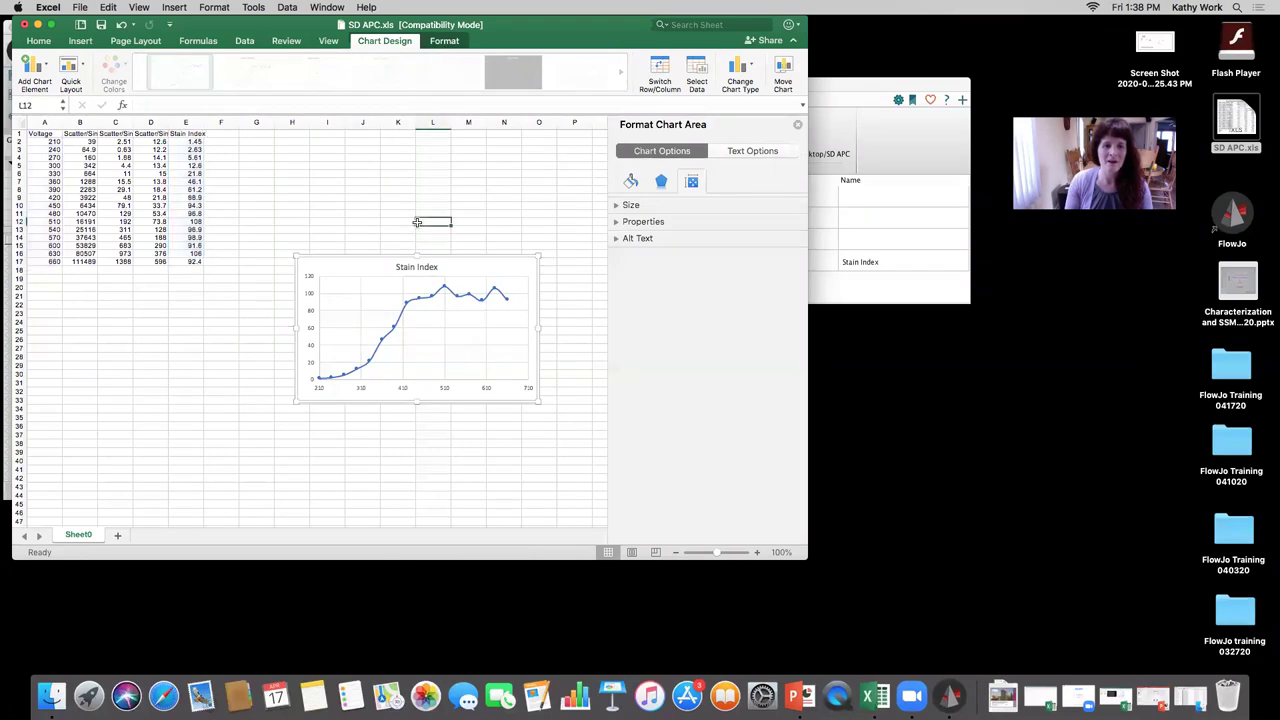
{"action": "left_click", "coordinate": [457, 260]}
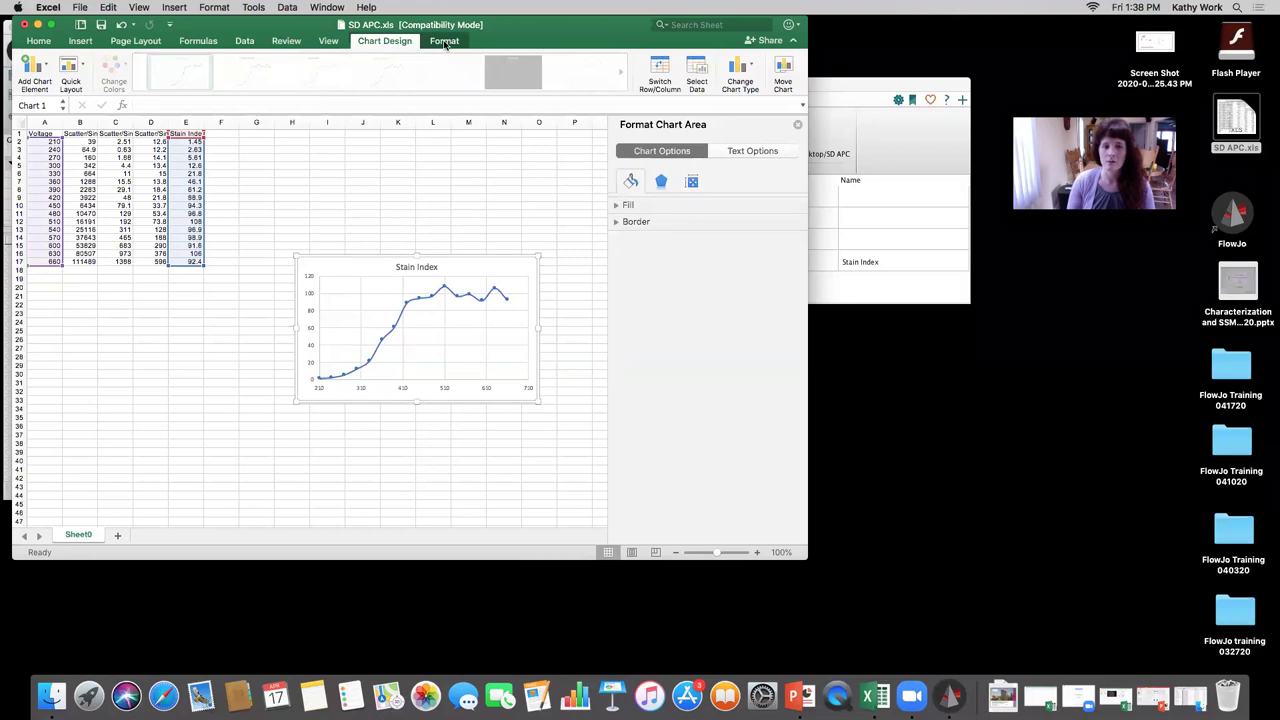
{"action": "left_click", "coordinate": [445, 42]}
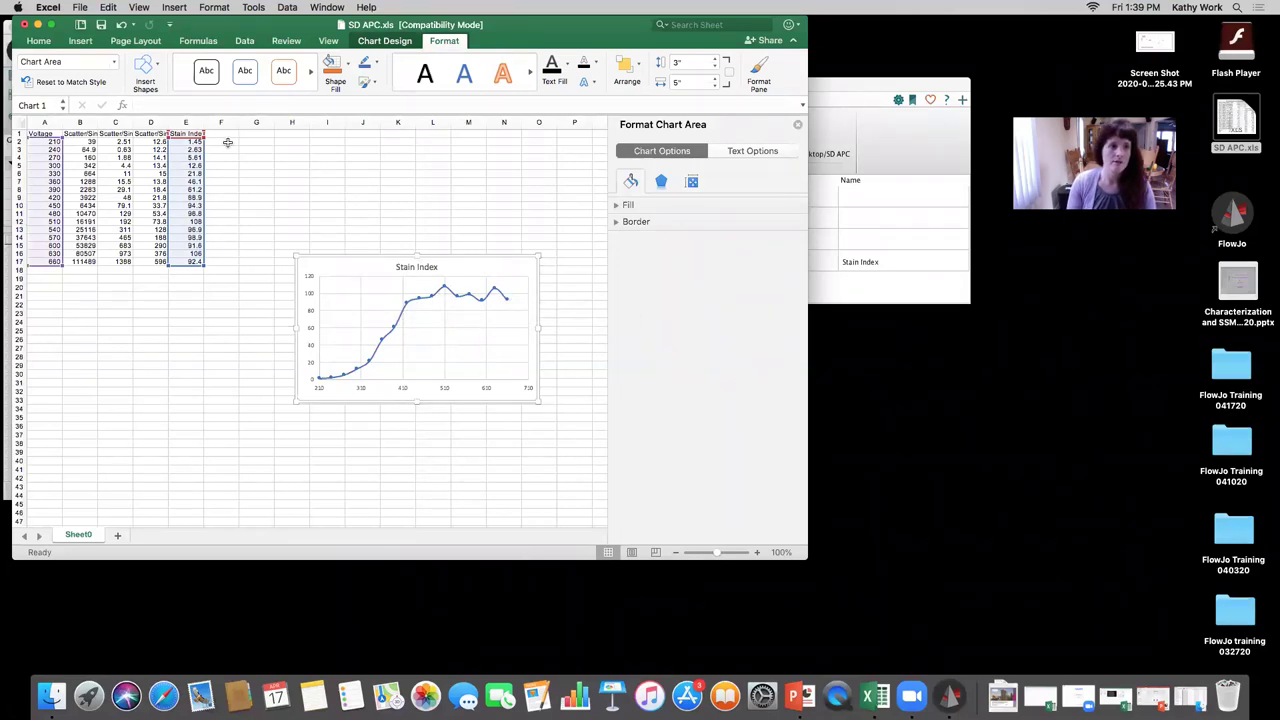
- Move the workbook window aside, switch to the FlowJo workspace and Table Editor windows, and add a new empty table
{"action": "left_click_drag", "start_coordinate": [254, 29], "coordinate": [397, 194]}
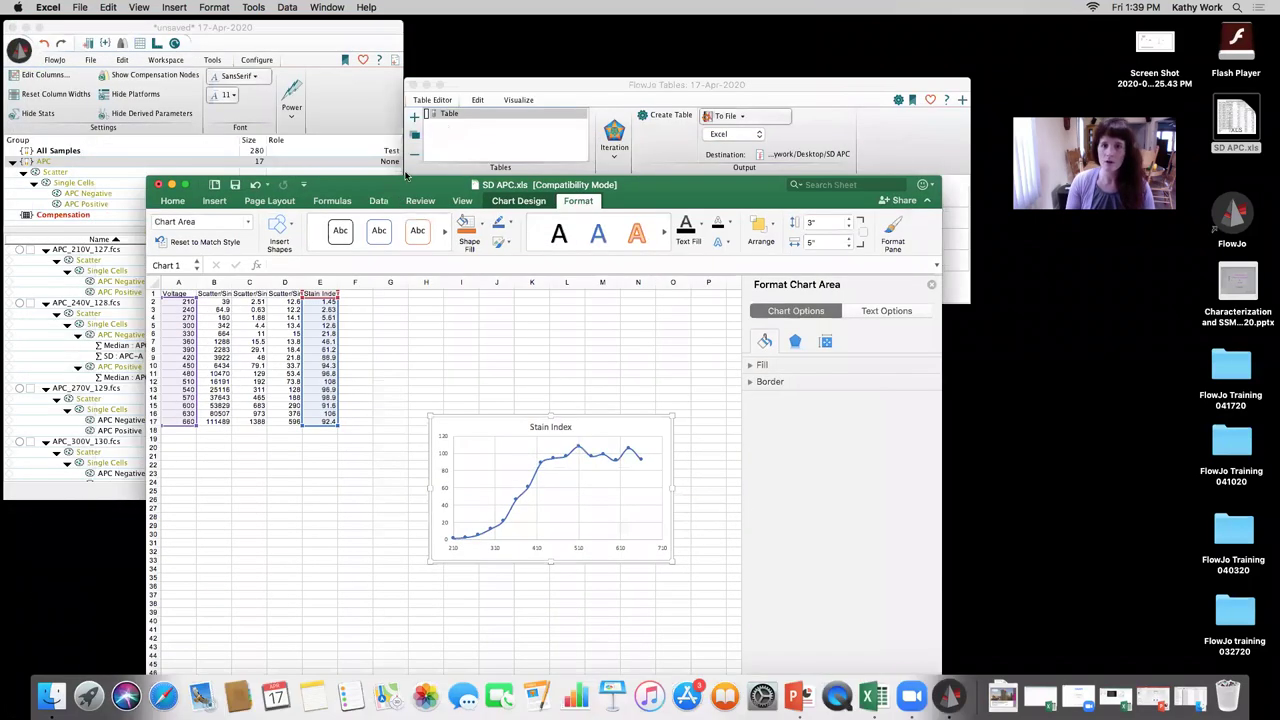
{"action": "left_click", "coordinate": [486, 88]}
{"action": "left_click", "coordinate": [219, 27]}
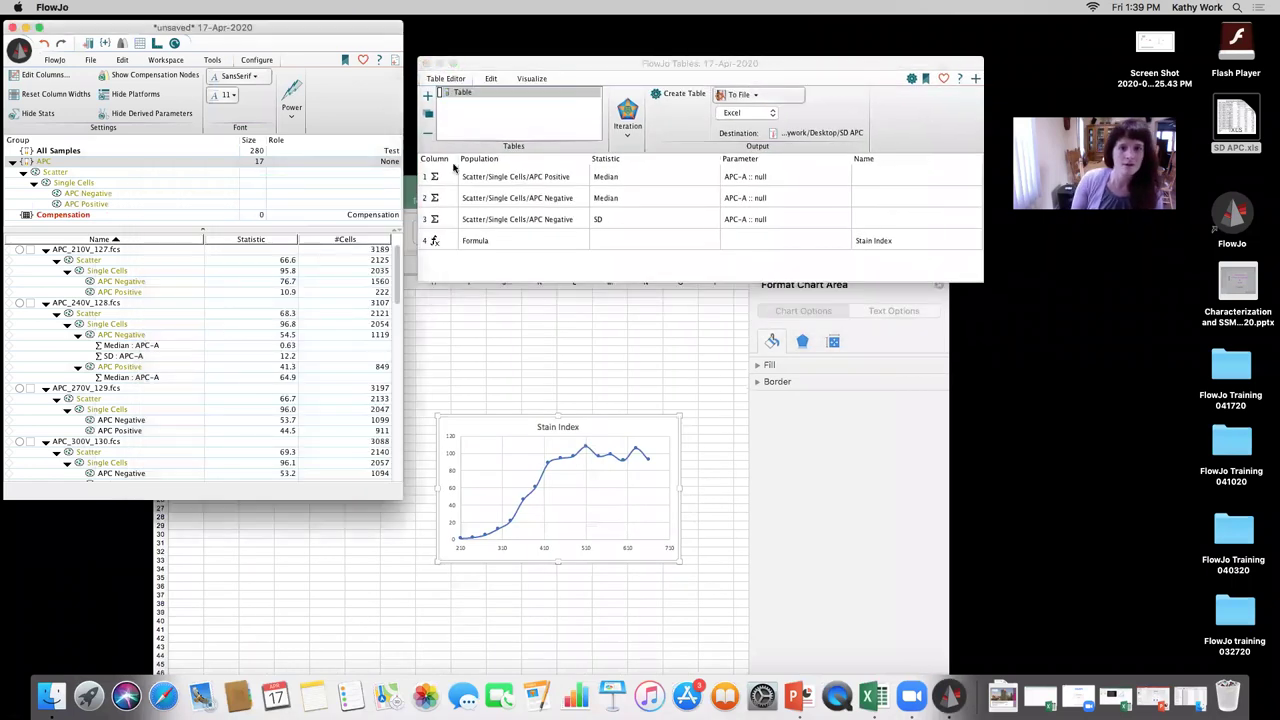
{"action": "left_click", "coordinate": [427, 96]}
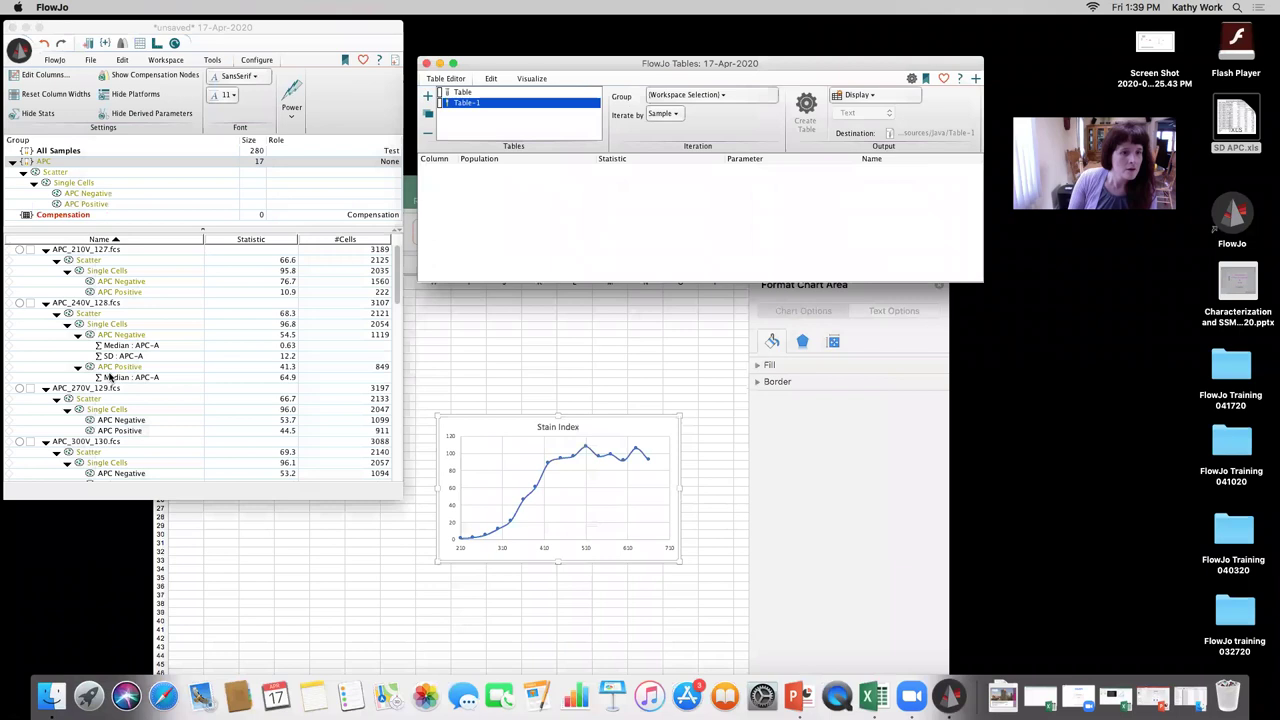
- Add a Robust SD statistic on APC-A to the APC Negative population of sample APC_240V_128.fcs
{"action": "left_click", "coordinate": [118, 338]}
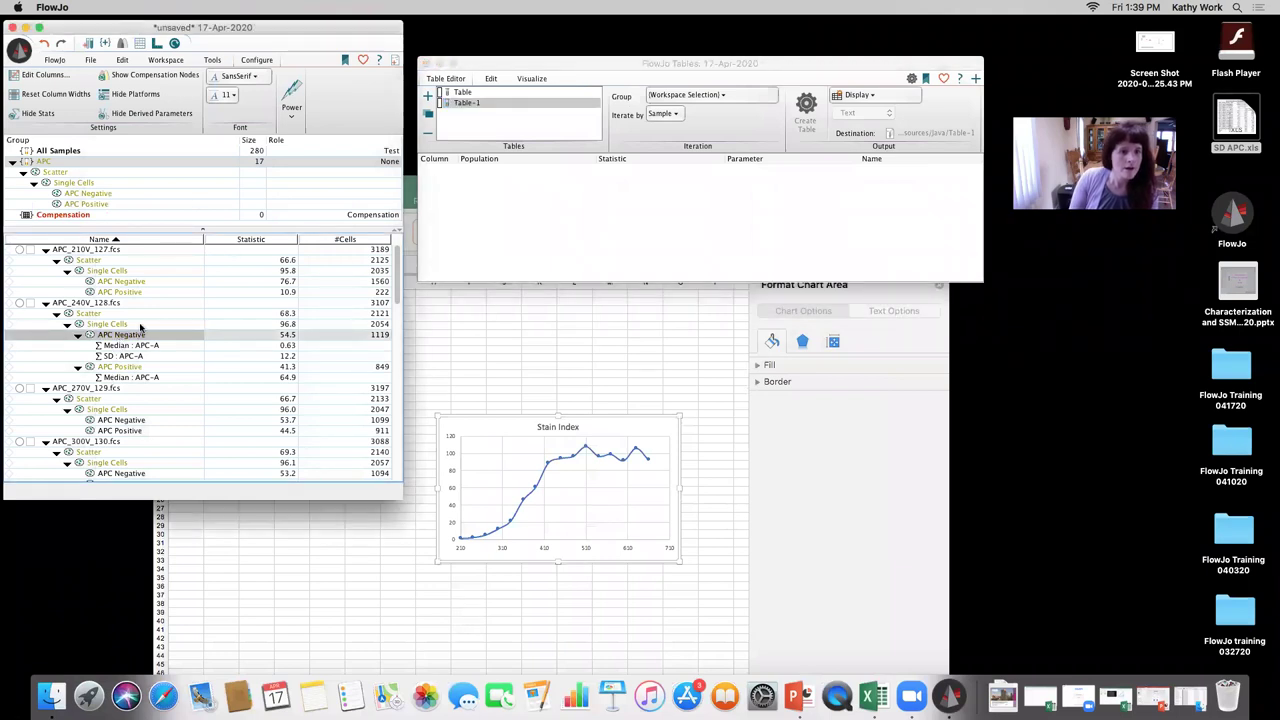
{"action": "left_click", "coordinate": [166, 60]}
{"action": "left_click", "coordinate": [294, 98]}
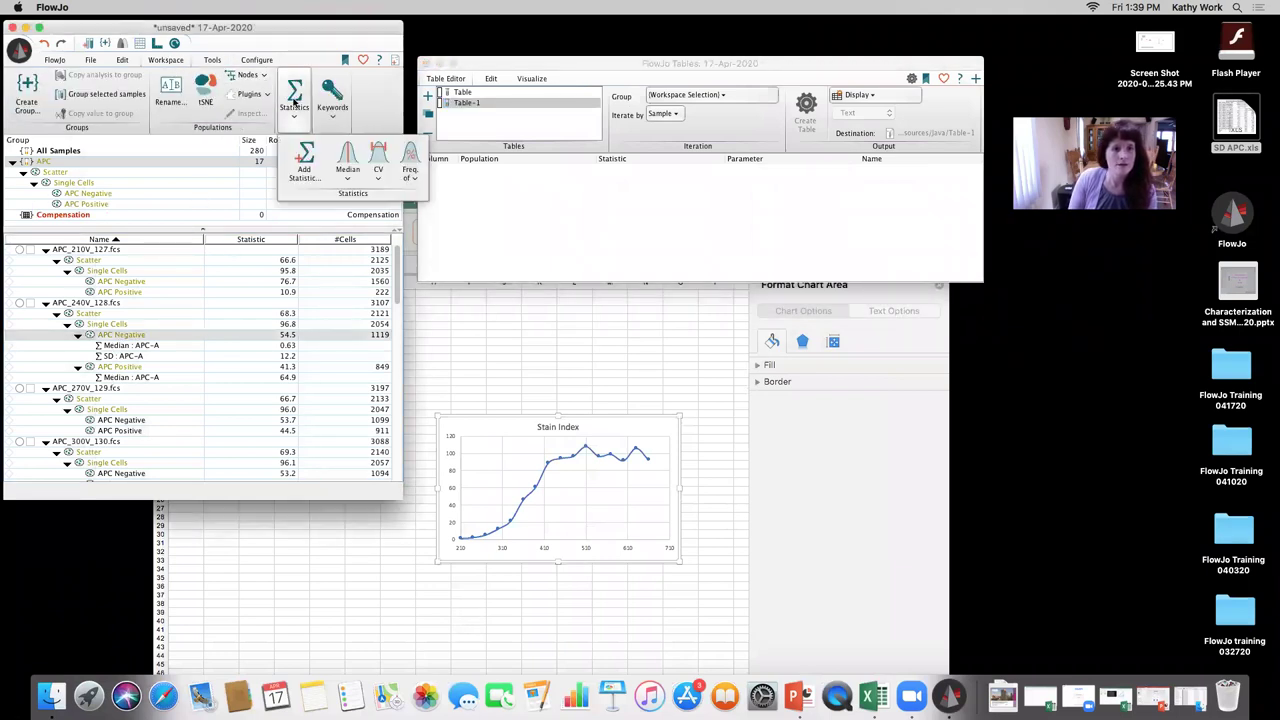
{"action": "left_click", "coordinate": [305, 162]}
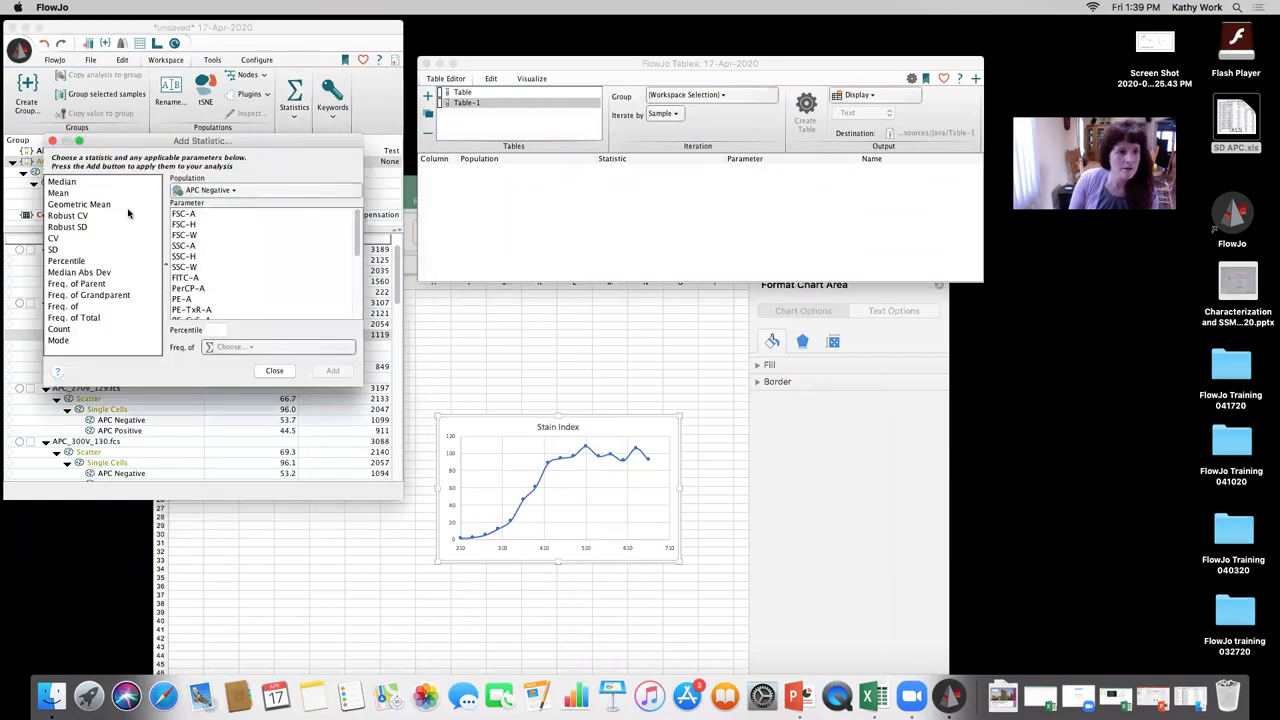
{"action": "left_click", "coordinate": [70, 228]}
{"action": "scroll", "coordinate": [208, 292], "scroll_direction": "down", "scroll_amount": 5}
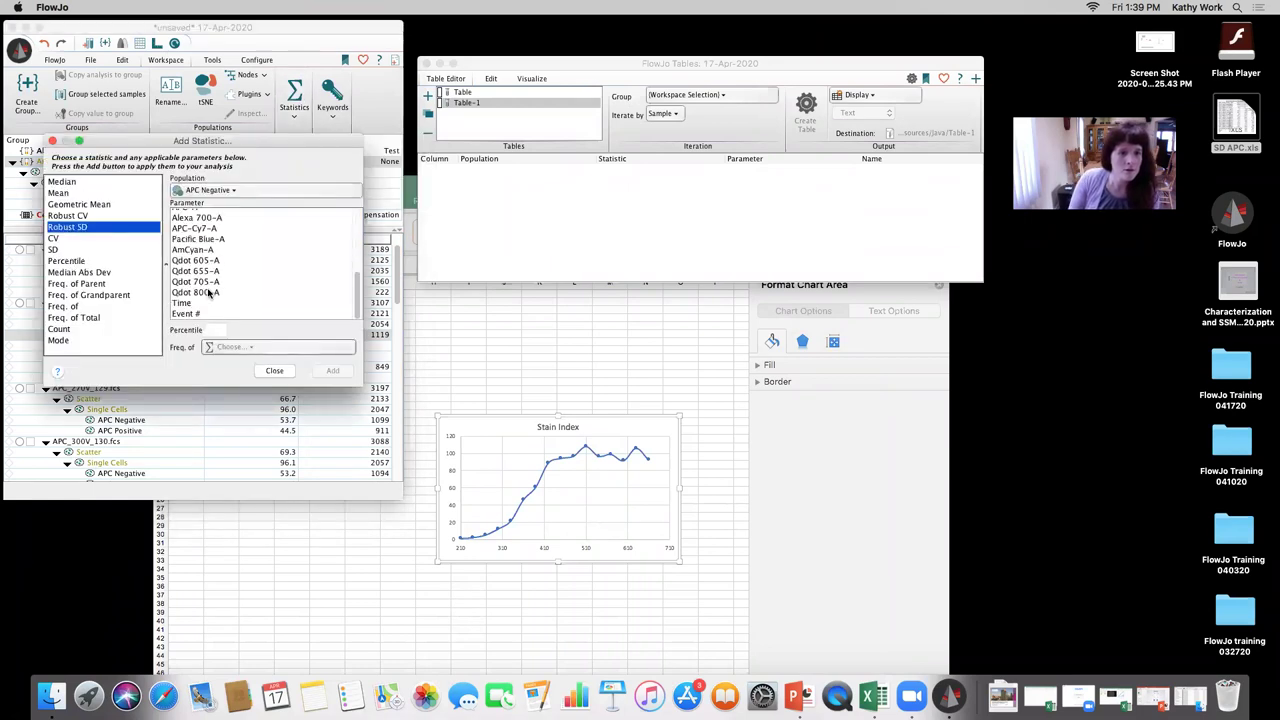
{"action": "scroll", "coordinate": [190, 255], "scroll_direction": "up", "scroll_amount": 3}
{"action": "left_click", "coordinate": [186, 246]}
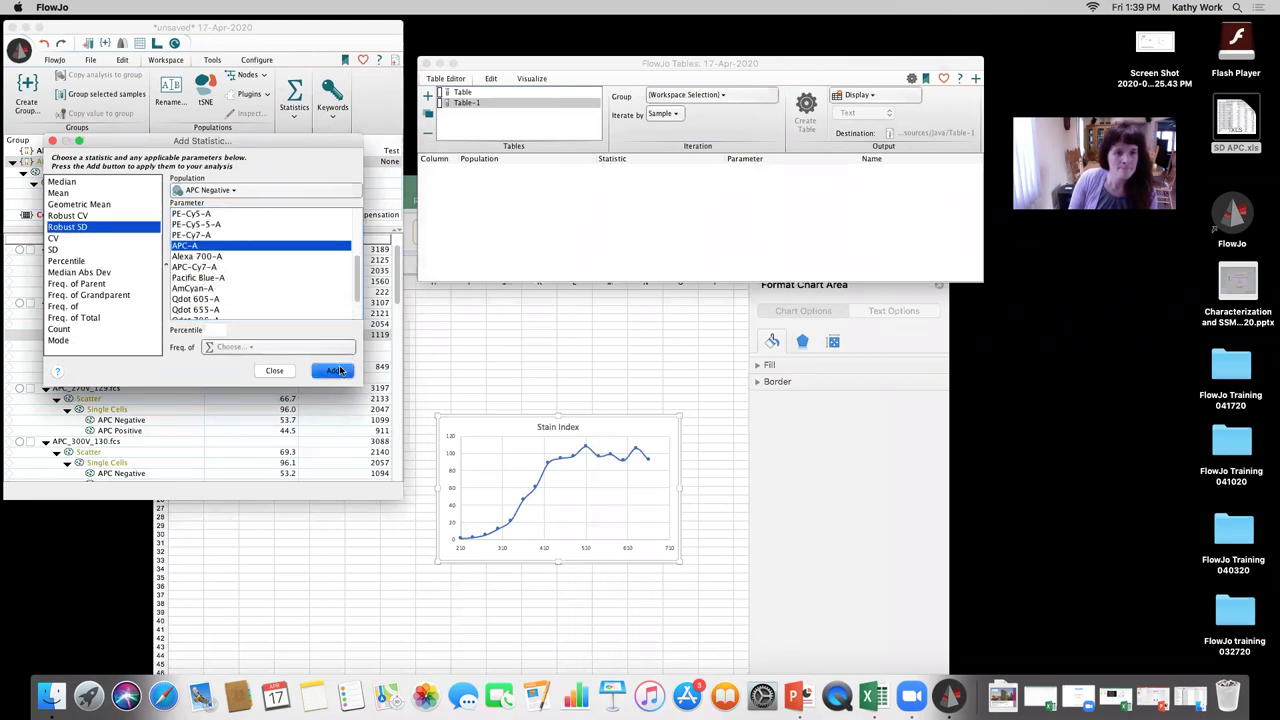
{"action": "left_click", "coordinate": [336, 371]}
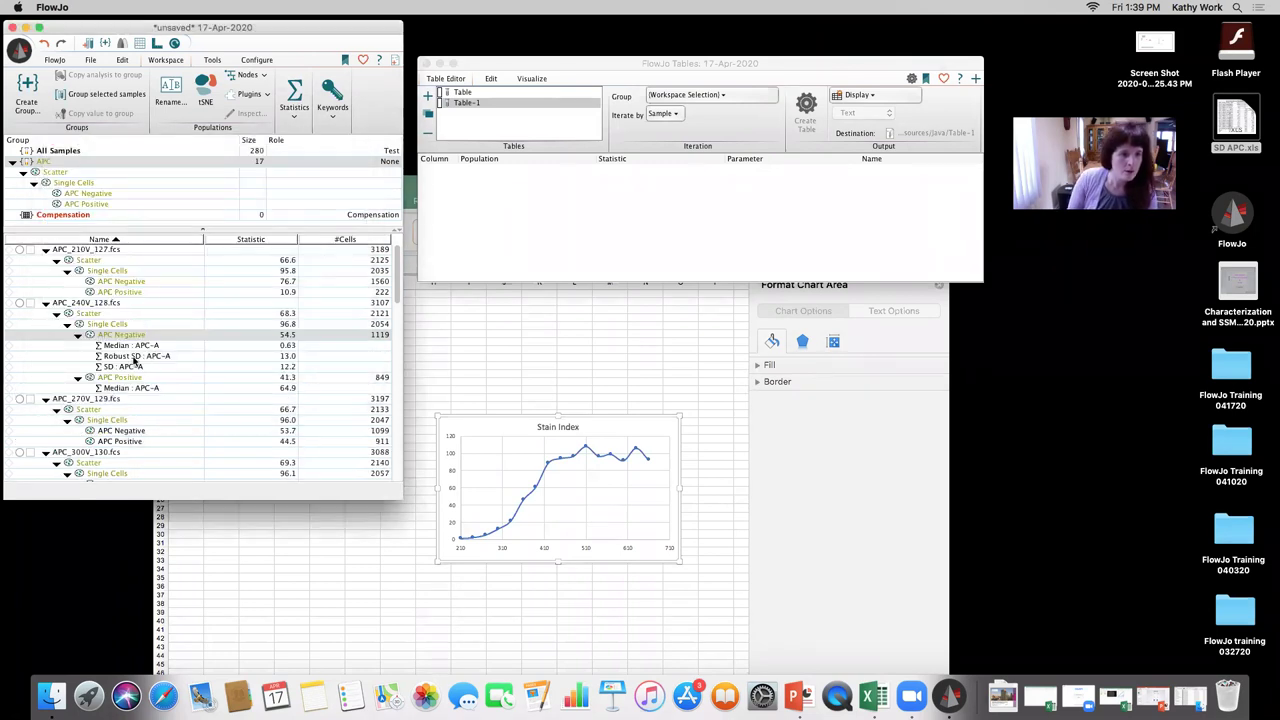
- Add the APC Negative Median and Robust SD and the APC Positive Median of APC-A as columns of the new table
{"action": "left_click", "coordinate": [124, 389]}
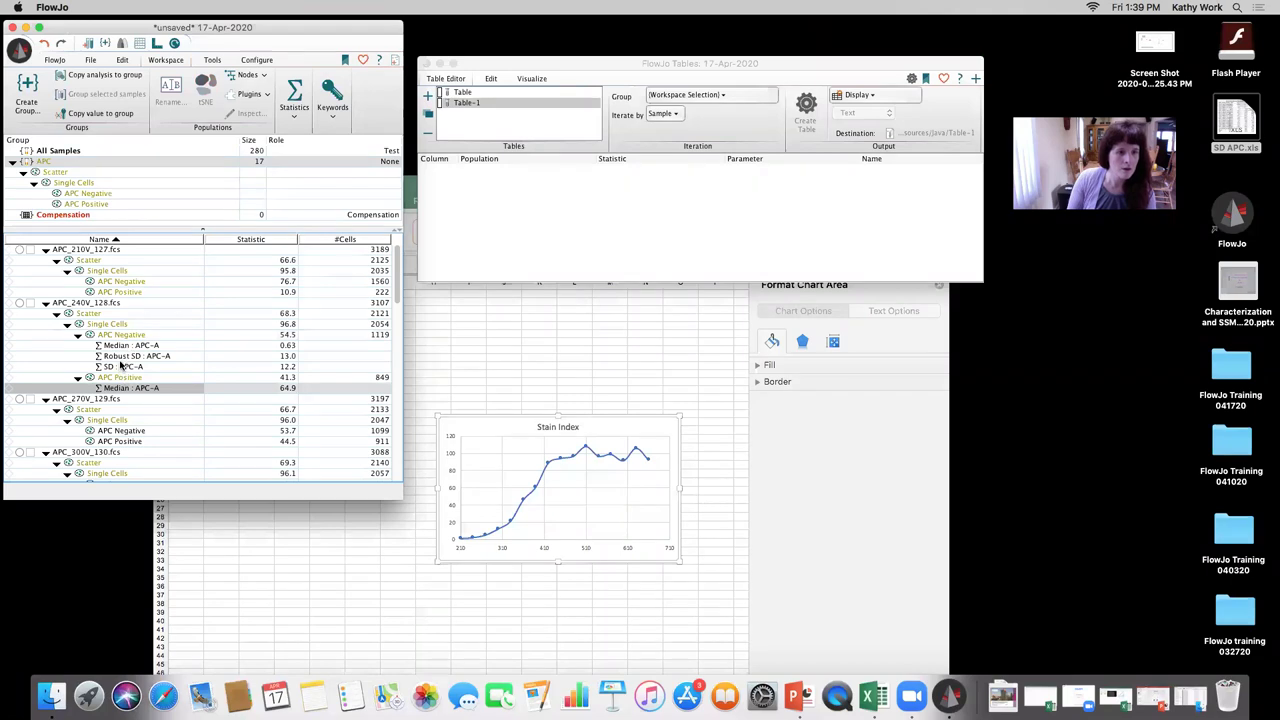
{"action": "left_click", "coordinate": [128, 355], "text": "super"}
{"action": "left_click_drag", "start_coordinate": [128, 357], "coordinate": [557, 208]}
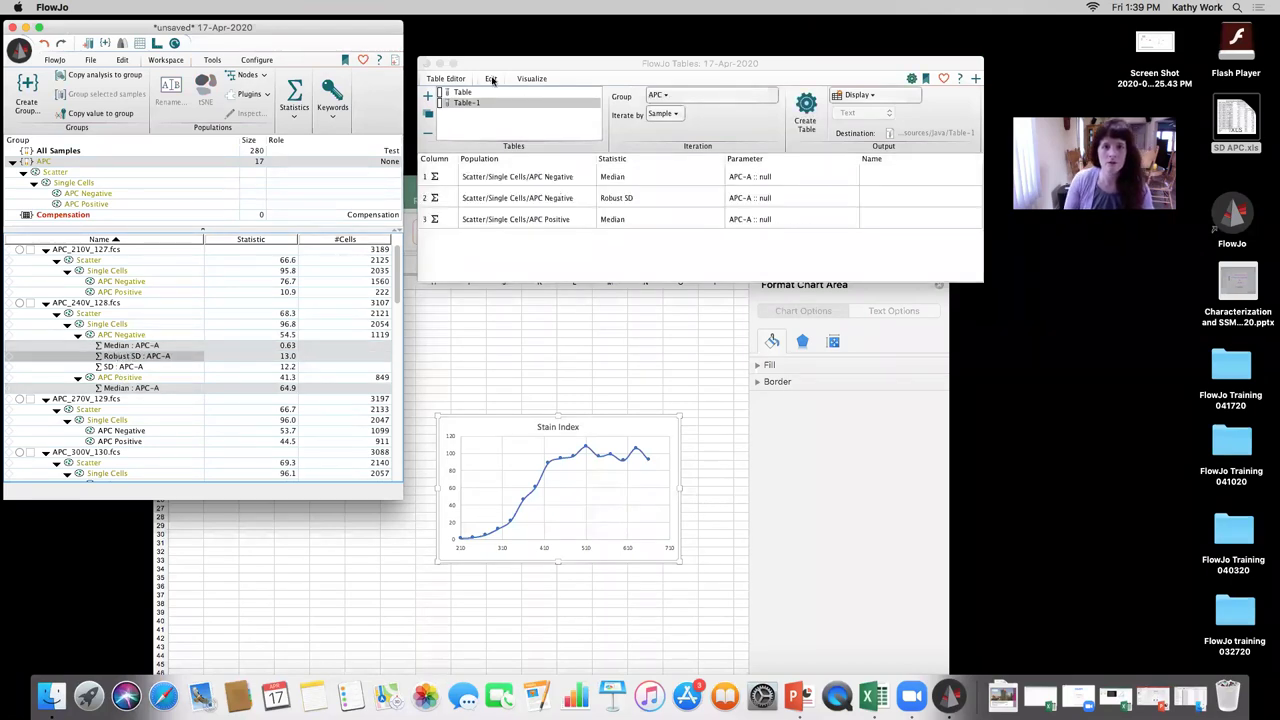
- Start a formula column in Table-1 whose numerator subtracts the APC Negative Median from the APC Positive Median of APC-A
{"action": "left_click", "coordinate": [491, 79]}
{"action": "left_click", "coordinate": [443, 105]}
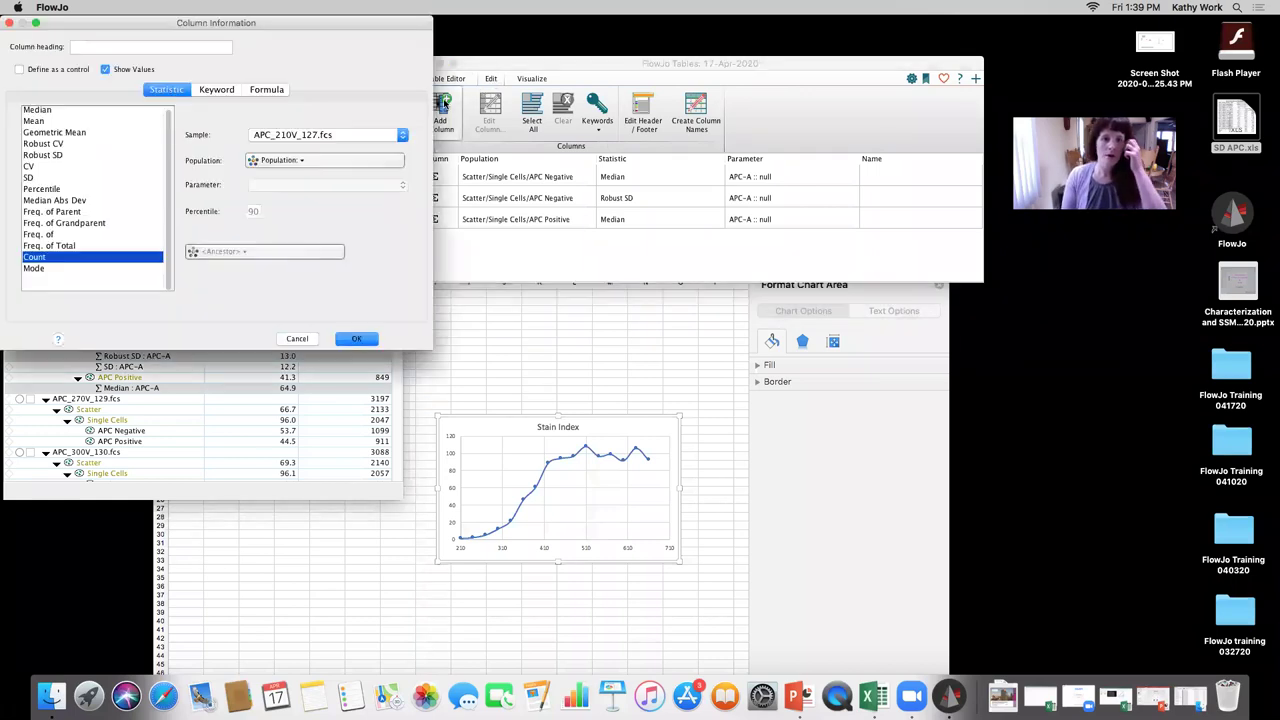
{"action": "left_click", "coordinate": [267, 89]}
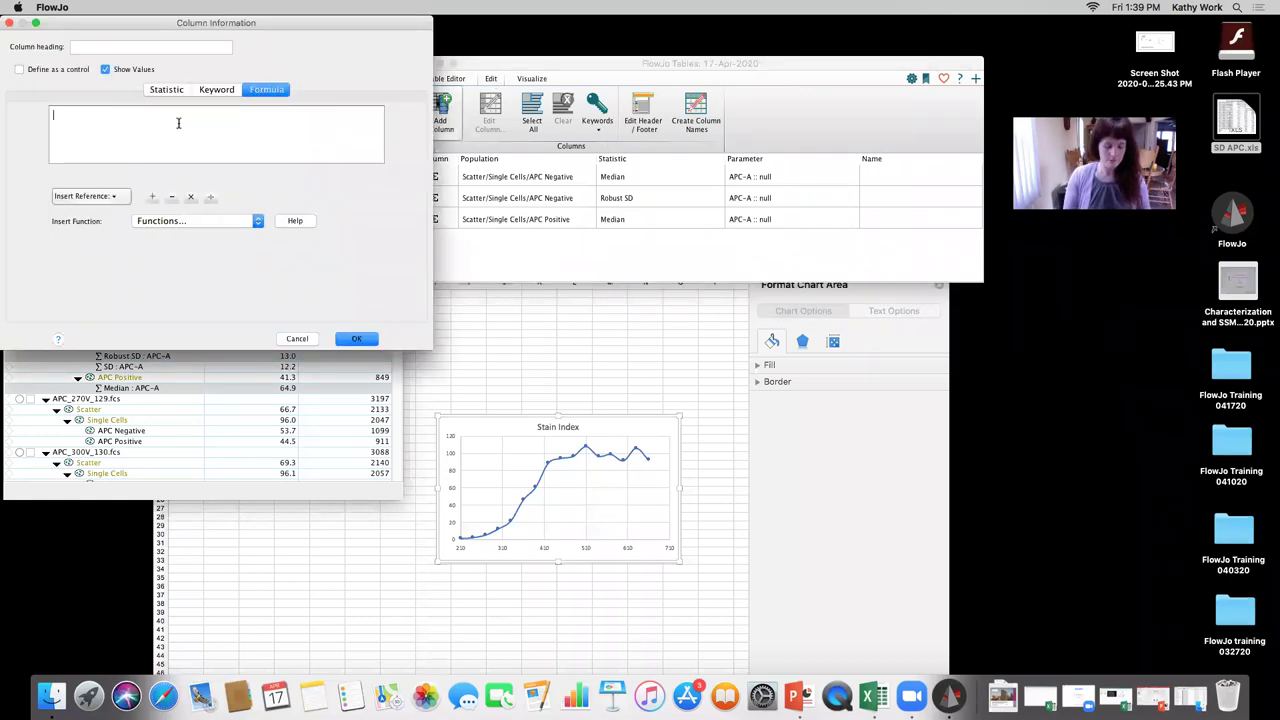
{"action": "type", "text": "(("}
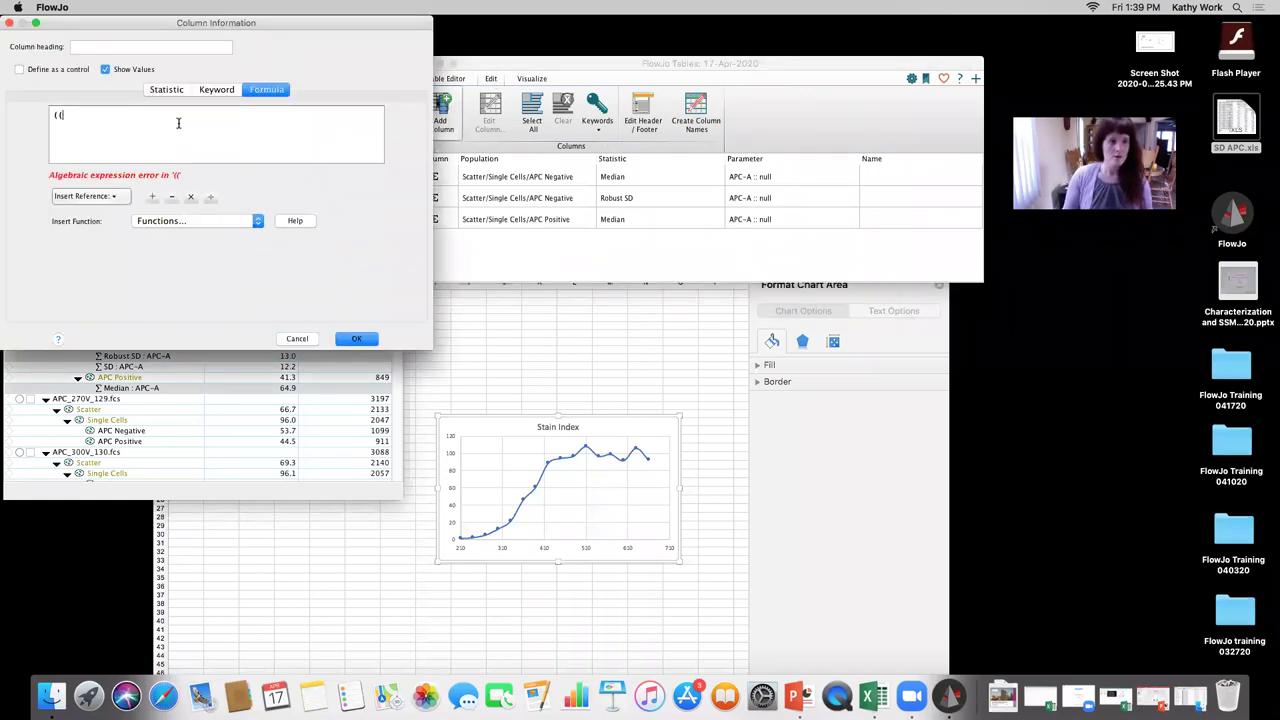
{"action": "left_click", "coordinate": [121, 199]}
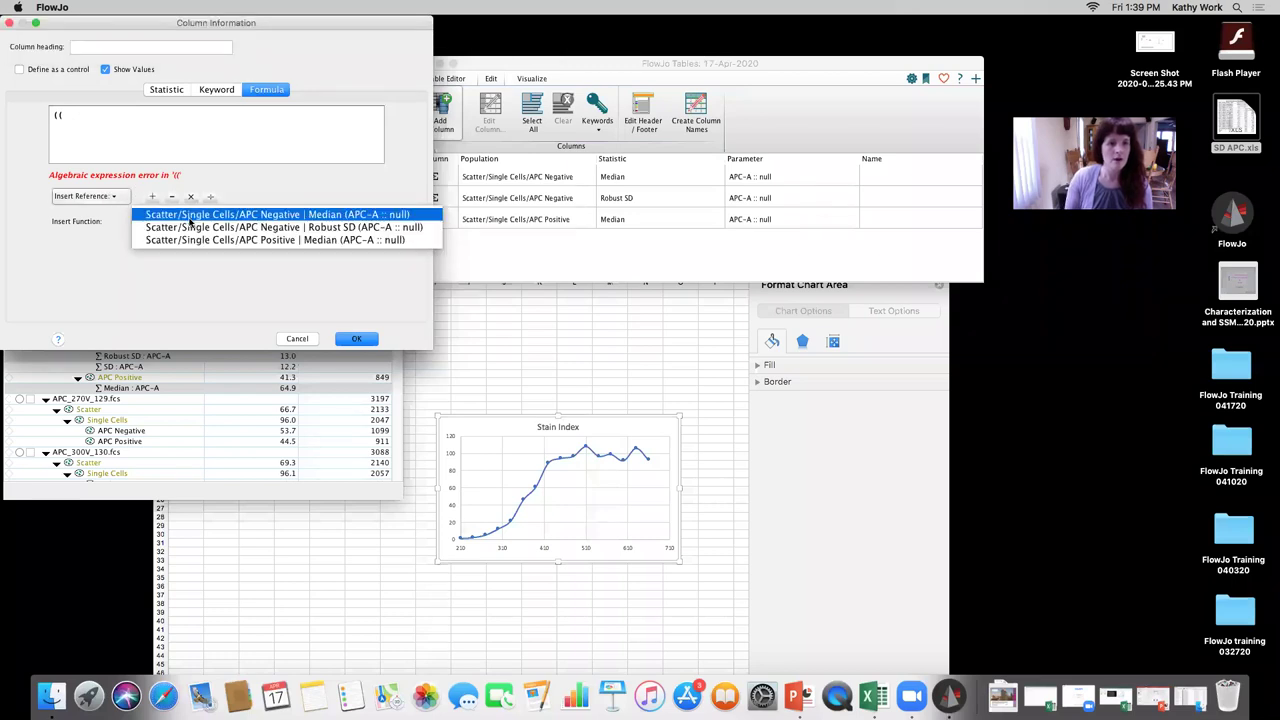
{"action": "left_click", "coordinate": [200, 240]}
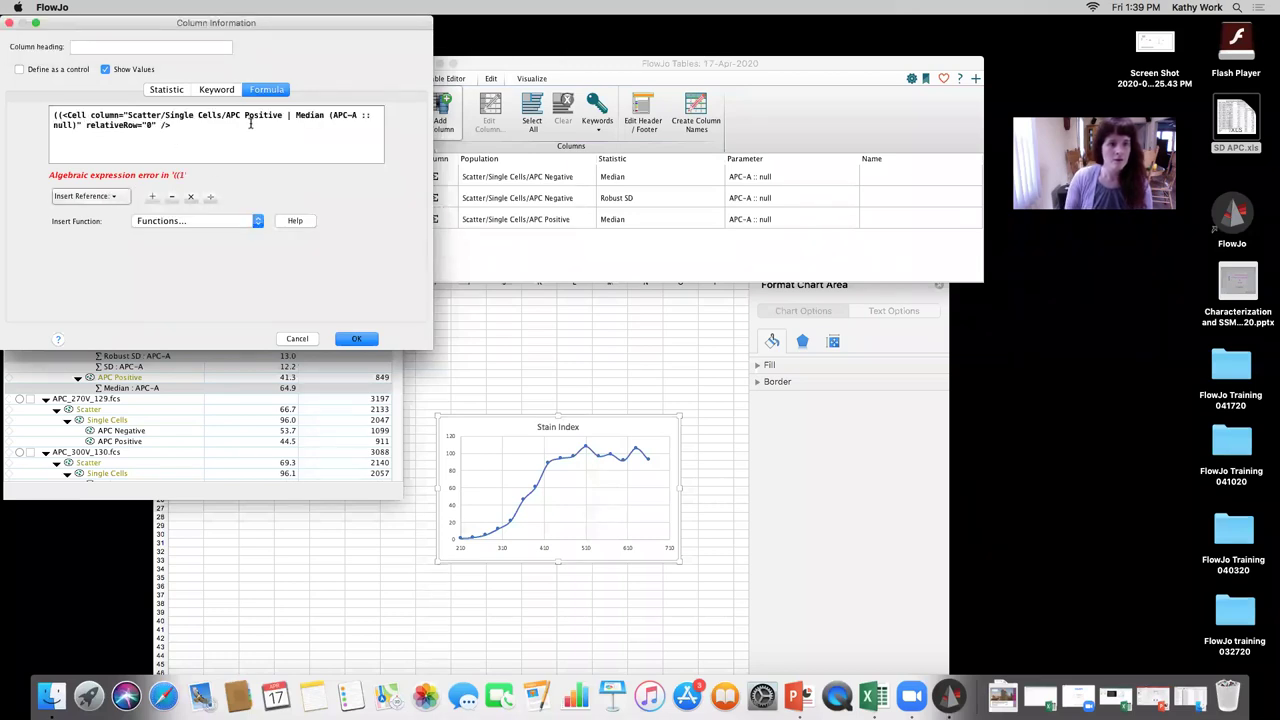
{"action": "left_click", "coordinate": [173, 197]}
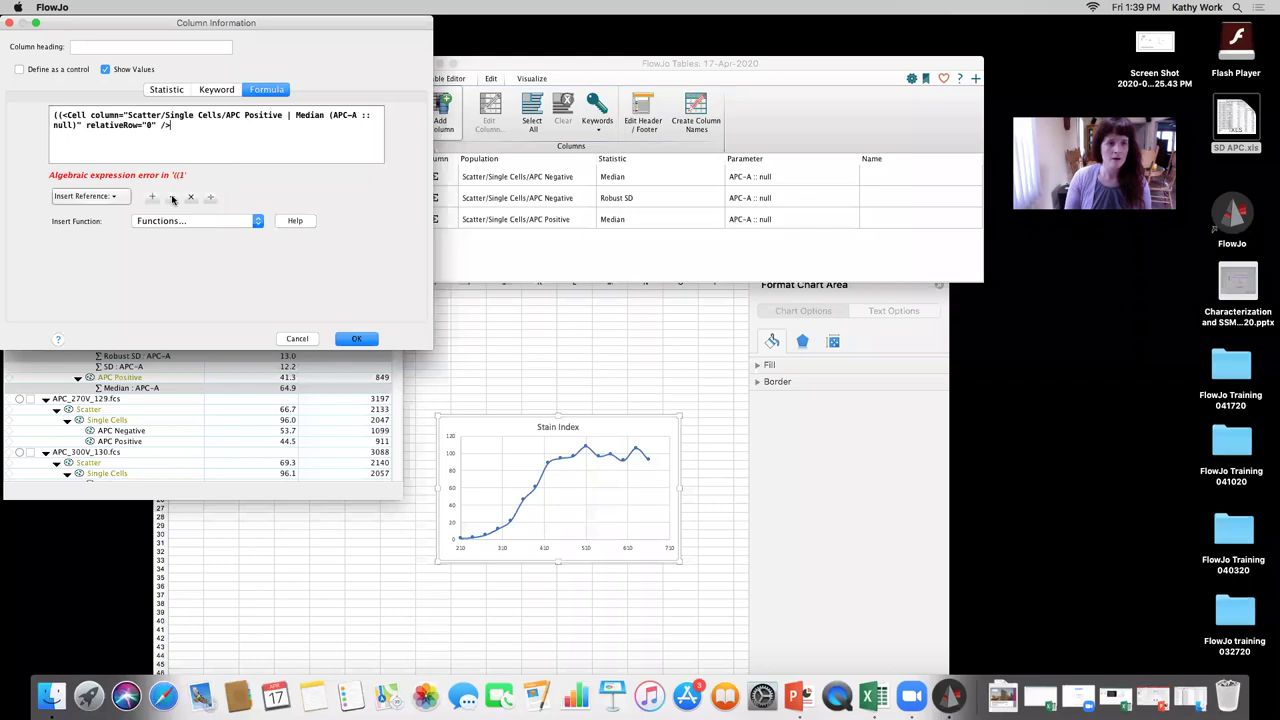
{"action": "left_click", "coordinate": [119, 195]}
{"action": "left_click", "coordinate": [247, 210]}
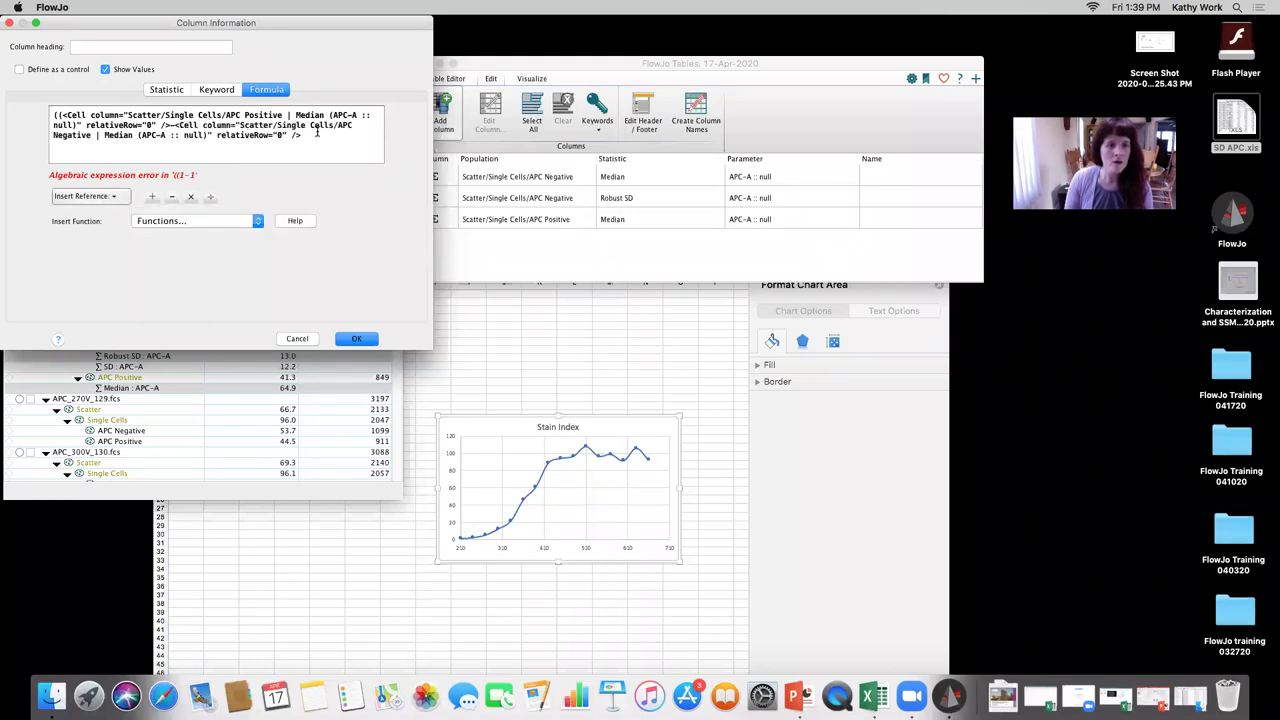
{"action": "type", "text": ")"}
- Complete the formula by dividing the median difference by 2 times the APC Negative Robust SD of APC-A
{"action": "left_click", "coordinate": [210, 197]}
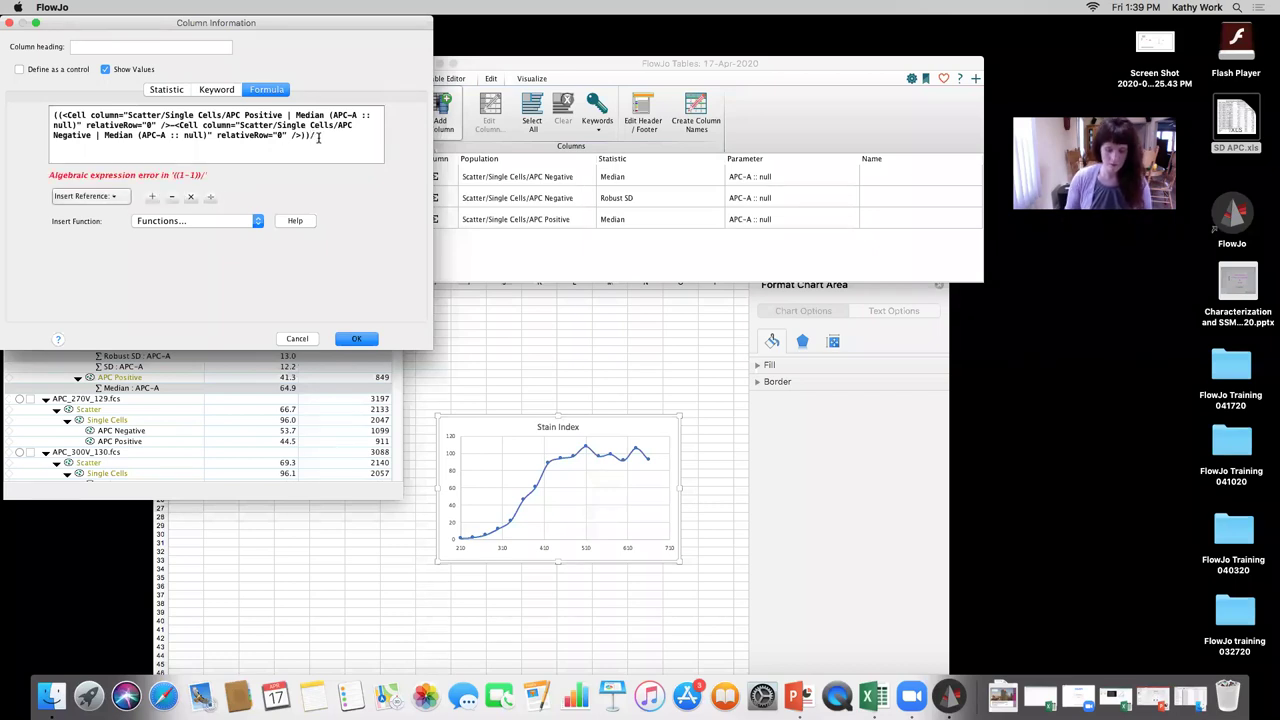
{"action": "type", "text": "((2*"}
{"action": "left_click", "coordinate": [107, 195]}
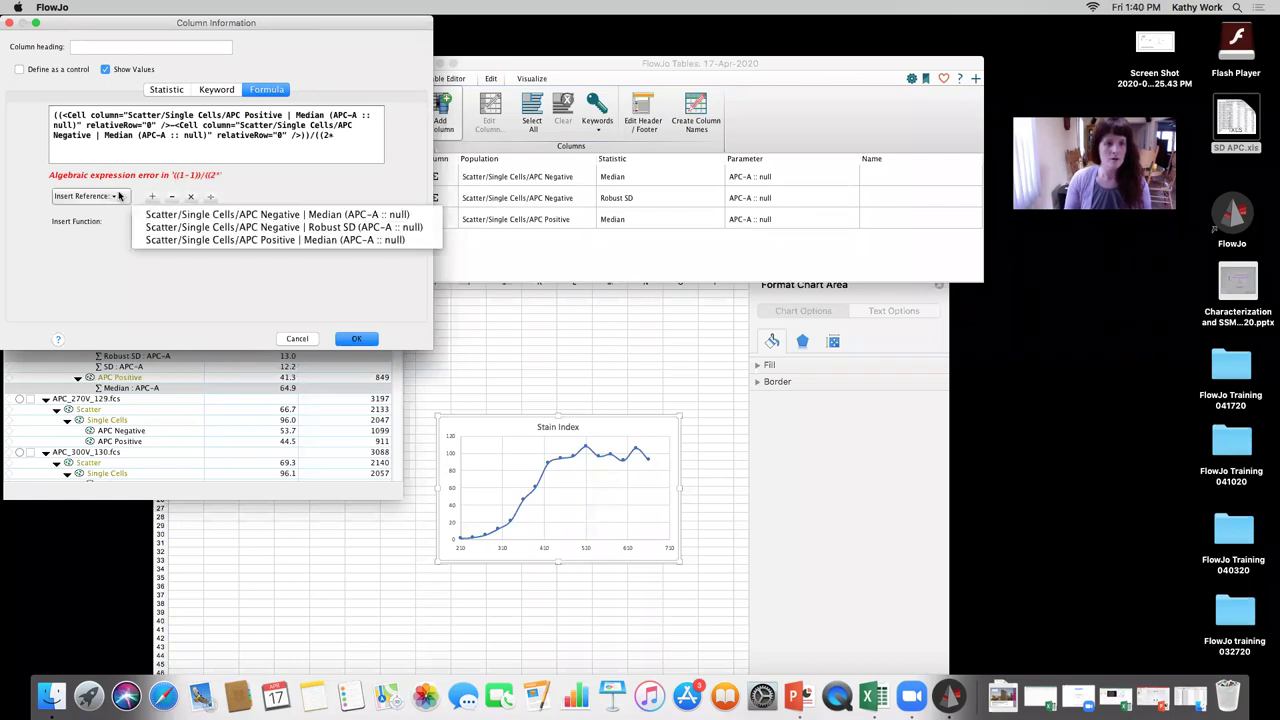
{"action": "left_click", "coordinate": [242, 229]}
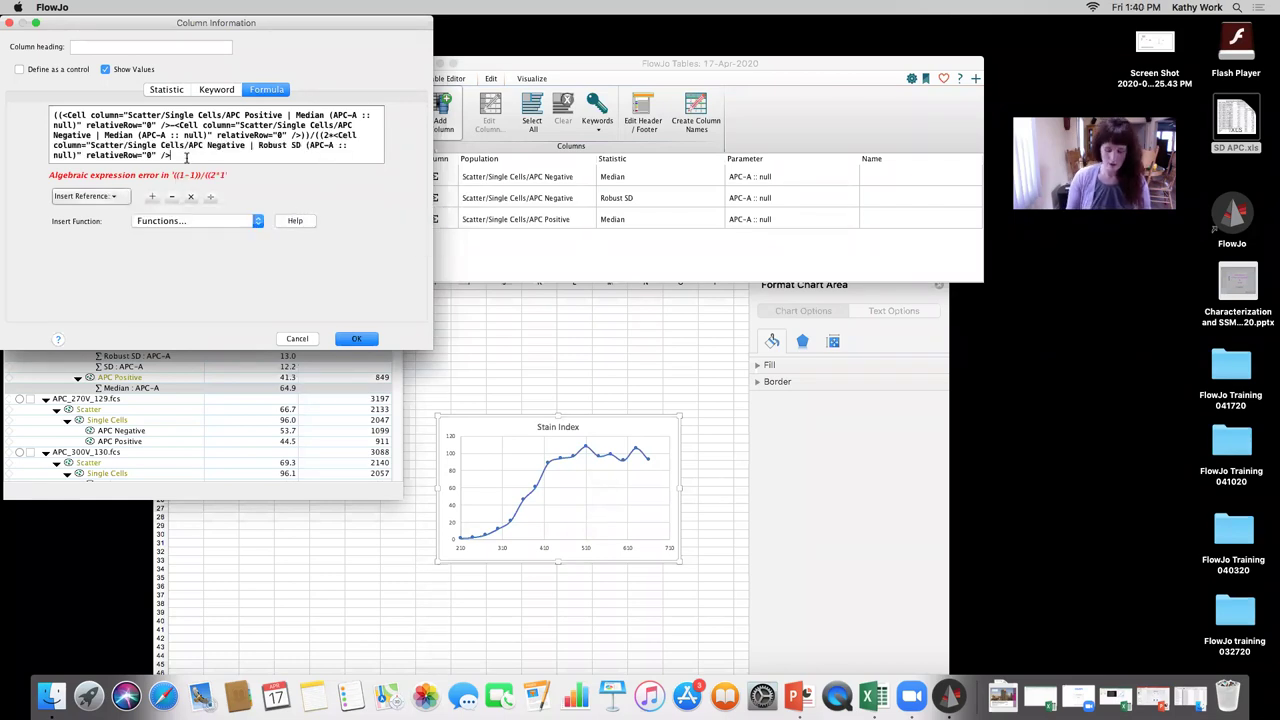
{"action": "type", "text": "))"}
- Give the formula column the heading "robust SI" and add it to the table
{"action": "left_click", "coordinate": [129, 48]}
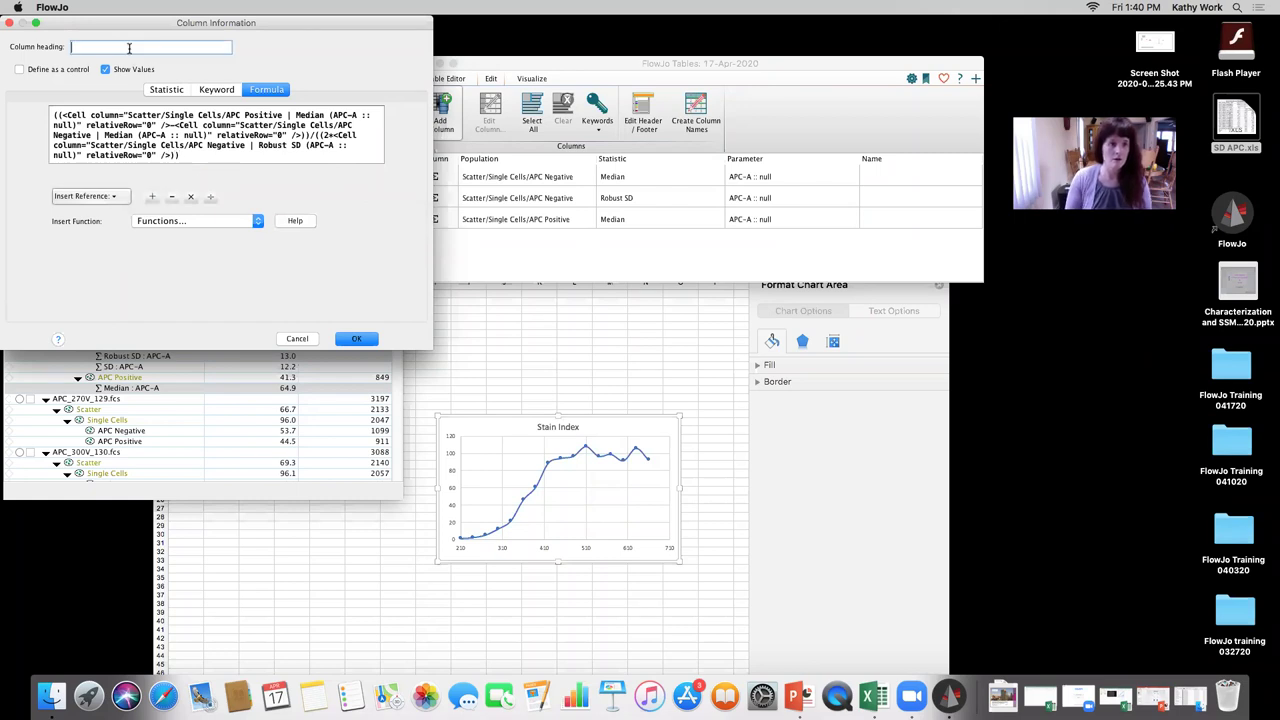
{"action": "type", "text": "robust"}
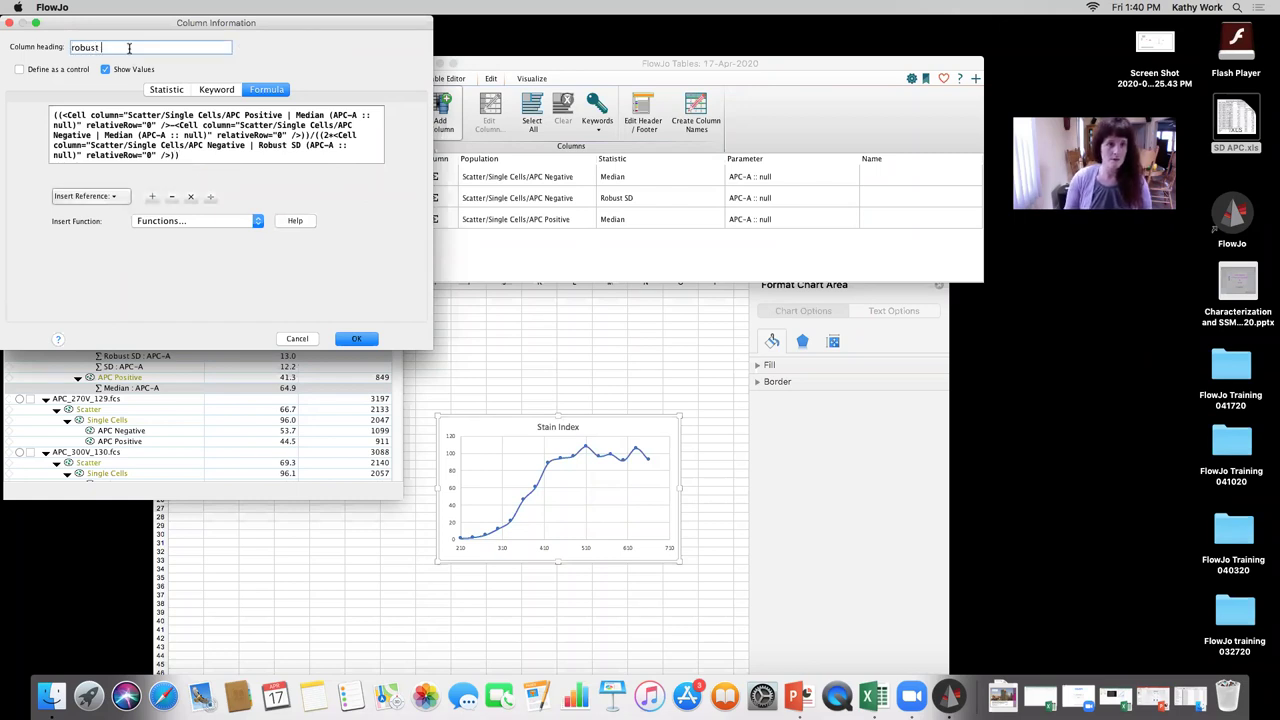
{"action": "type", "text": " SI"}
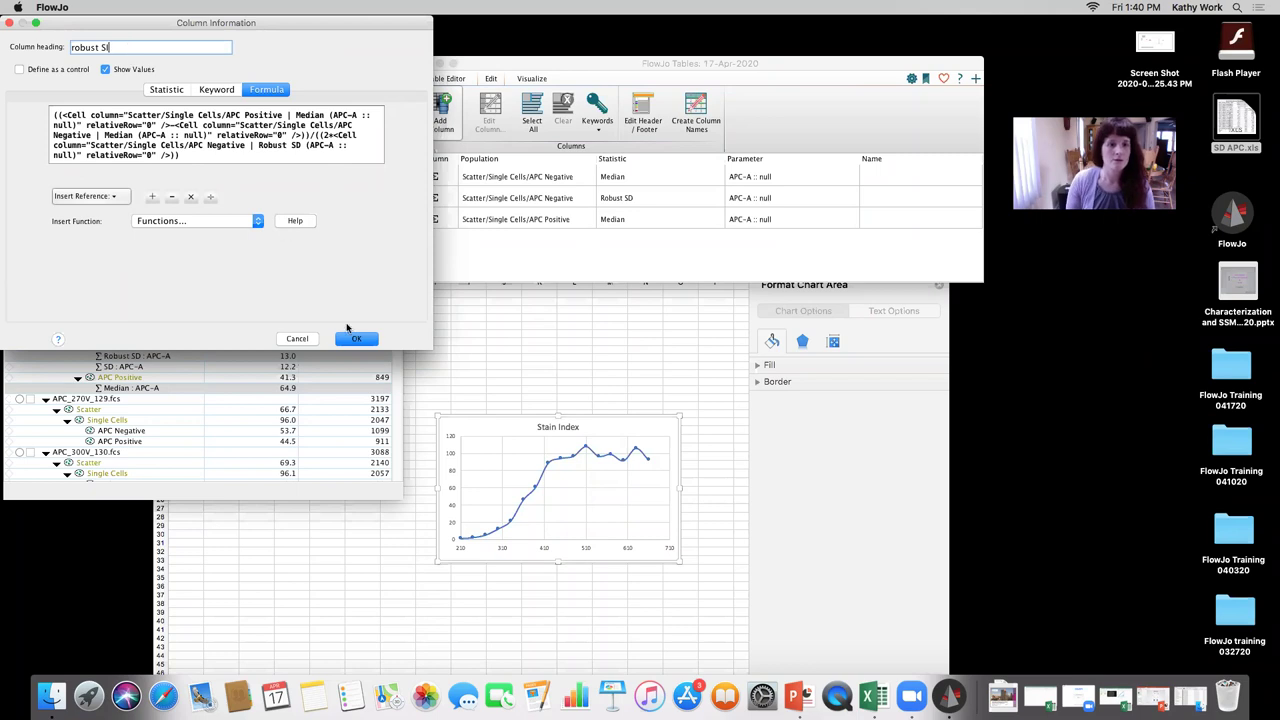
{"action": "left_click", "coordinate": [350, 338]}
- Generate Table-1 for the APC group on the display and copy the resulting table to the clipboard
{"action": "left_click", "coordinate": [450, 79]}
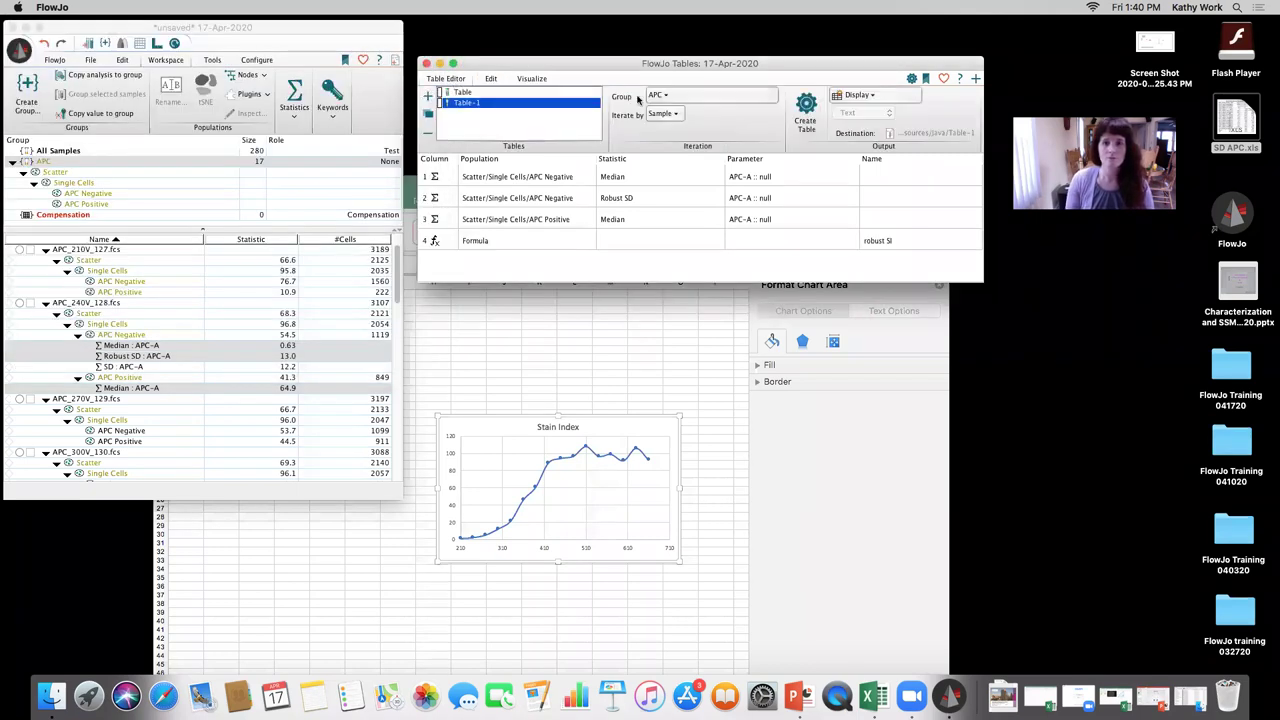
{"action": "left_click", "coordinate": [852, 96]}
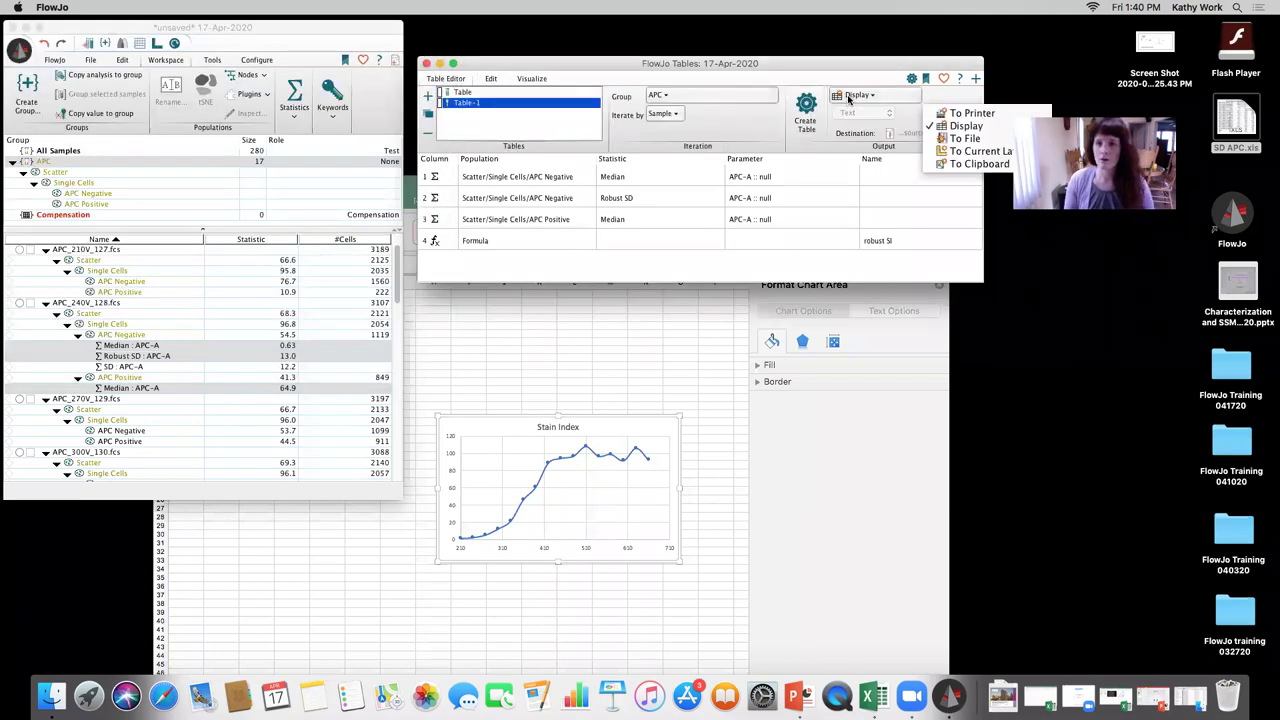
{"action": "left_click", "coordinate": [812, 110]}
{"action": "left_click", "coordinate": [806, 110]}
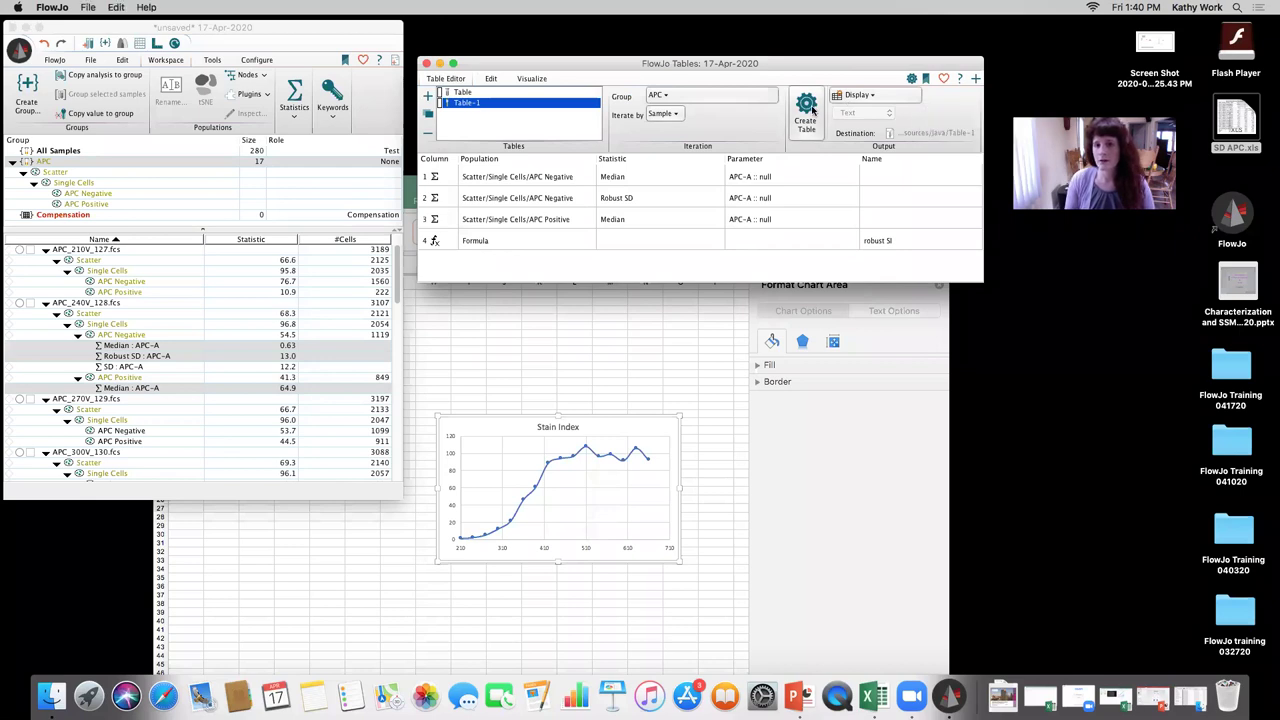
{"action": "left_click", "coordinate": [118, 7]}
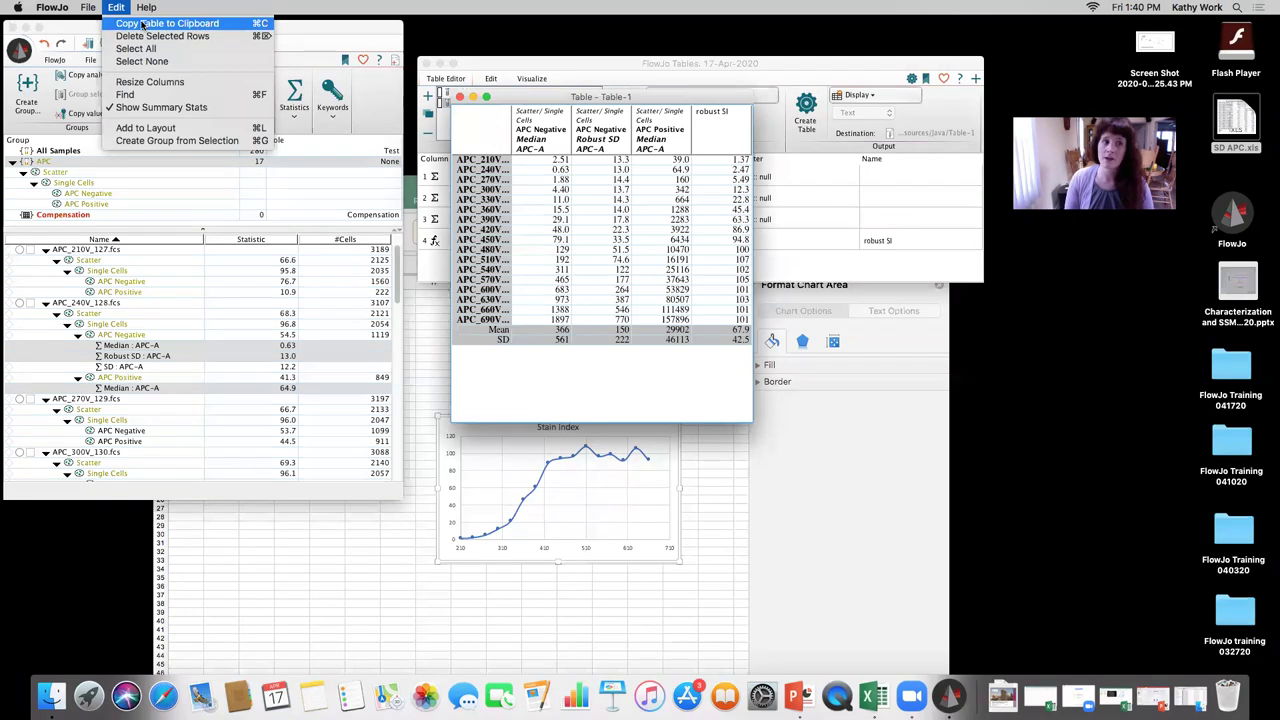
{"action": "left_click", "coordinate": [143, 24]}
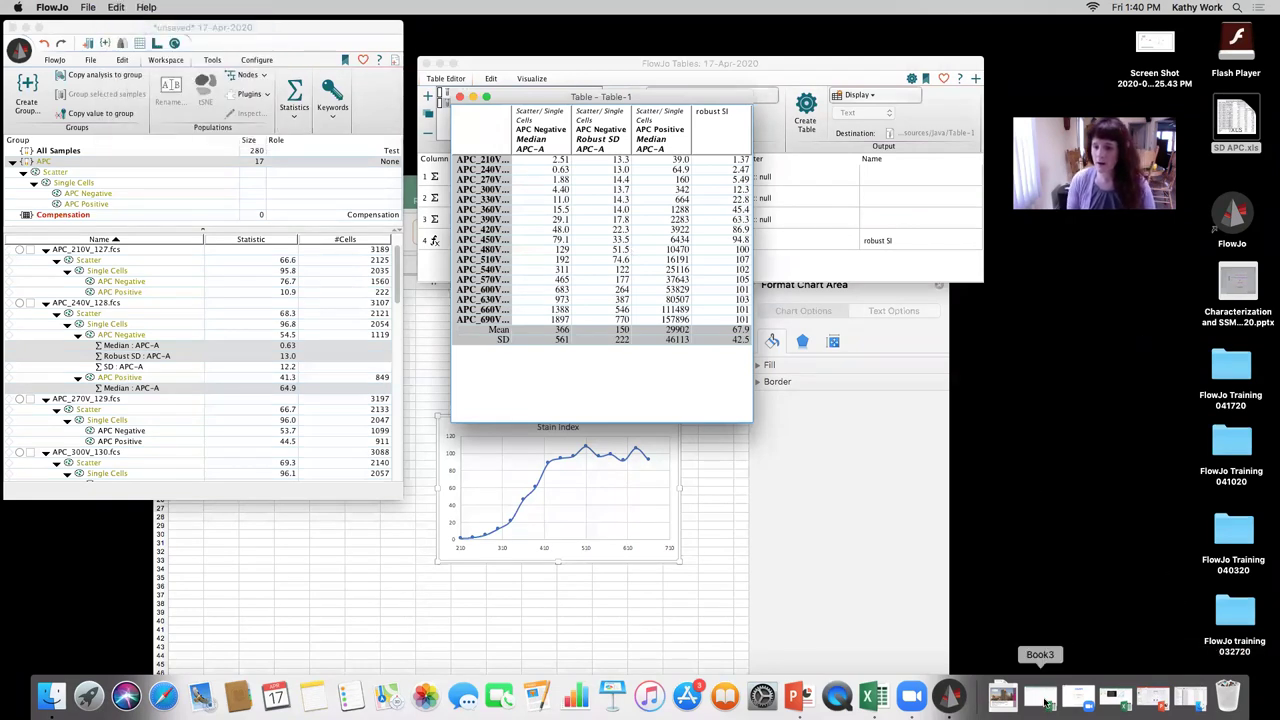
- Switch to the SD APC.xls workbook in Excel and move the Stain Index chart up beside the data rows
{"action": "left_click", "coordinate": [1153, 695]}
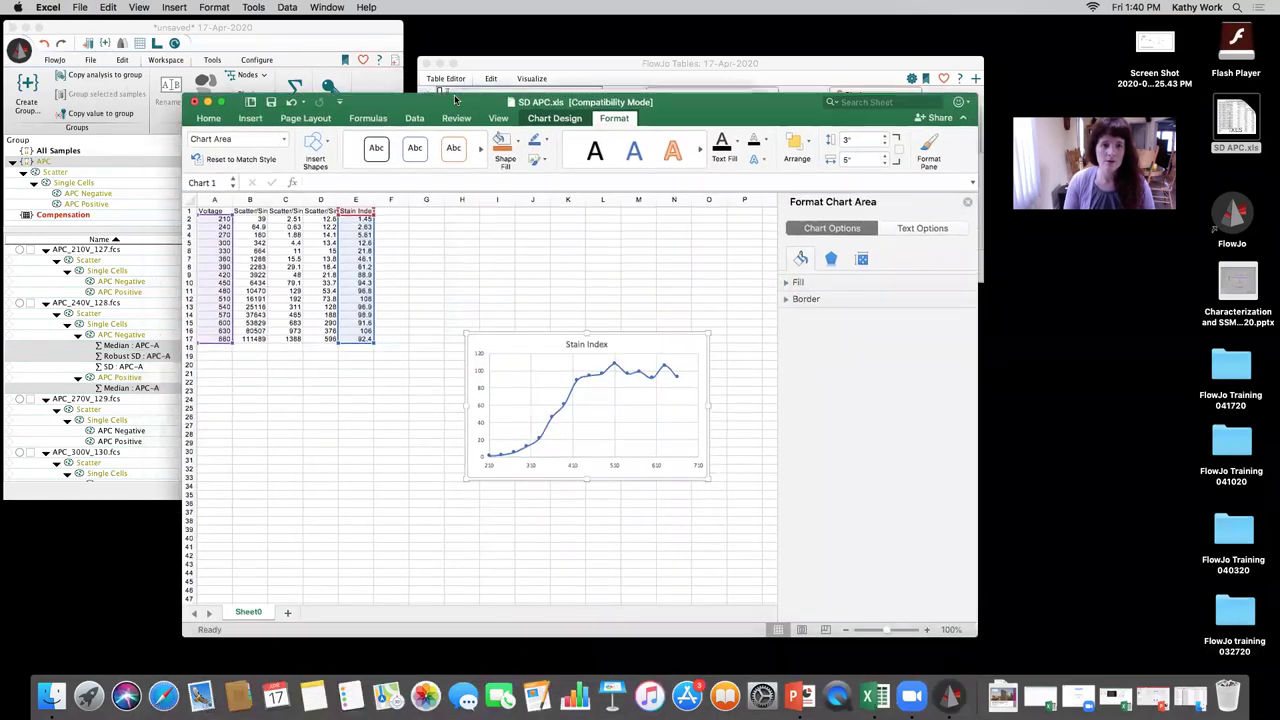
{"action": "left_click_drag", "start_coordinate": [456, 97], "coordinate": [466, 90]}
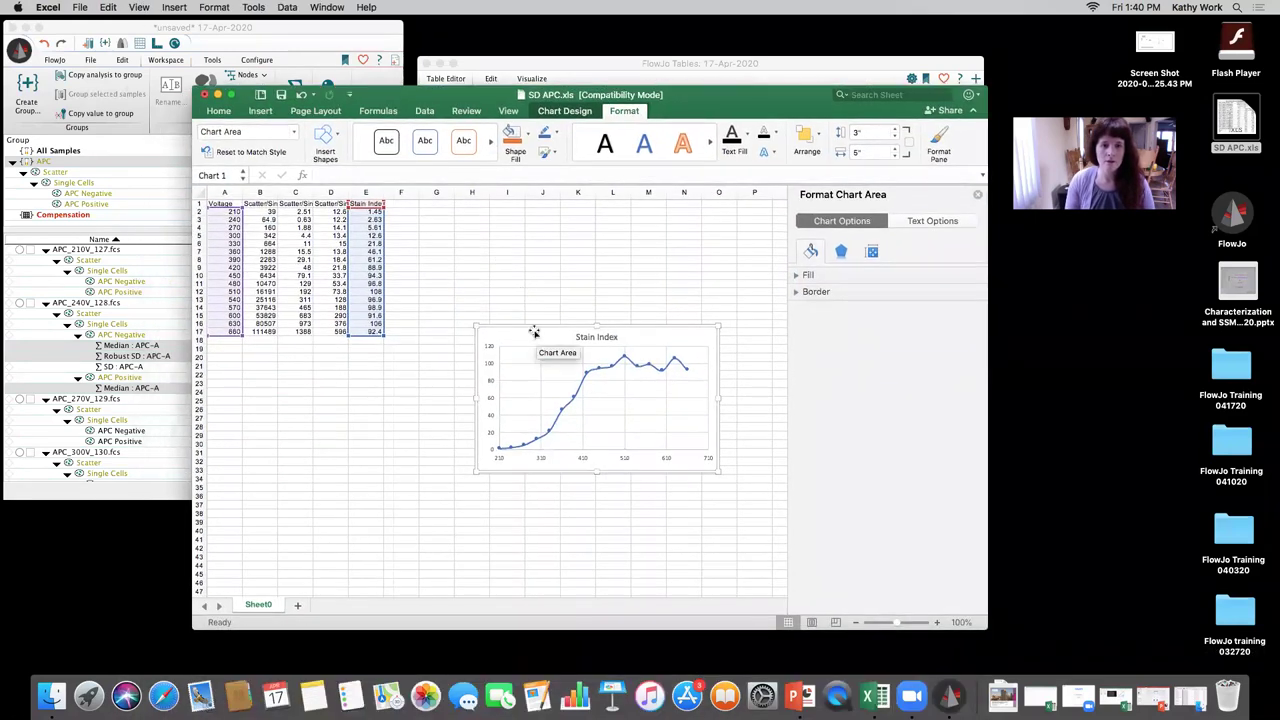
{"action": "left_click_drag", "start_coordinate": [532, 332], "coordinate": [535, 222]}
{"action": "left_click", "coordinate": [321, 365]}
- Try to paste the copied robust SD table into the sheet at cell A24, and undo the entry
{"action": "left_click", "coordinate": [236, 392]}
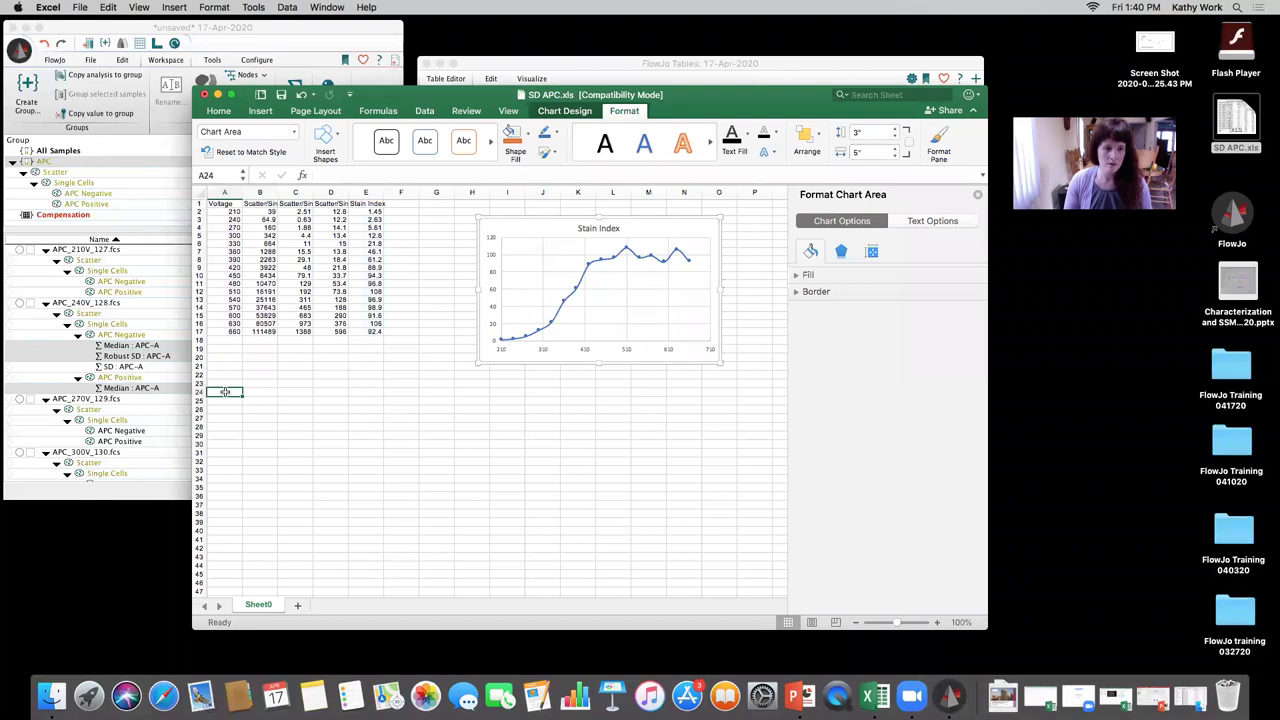
{"action": "type", "text": "v"}
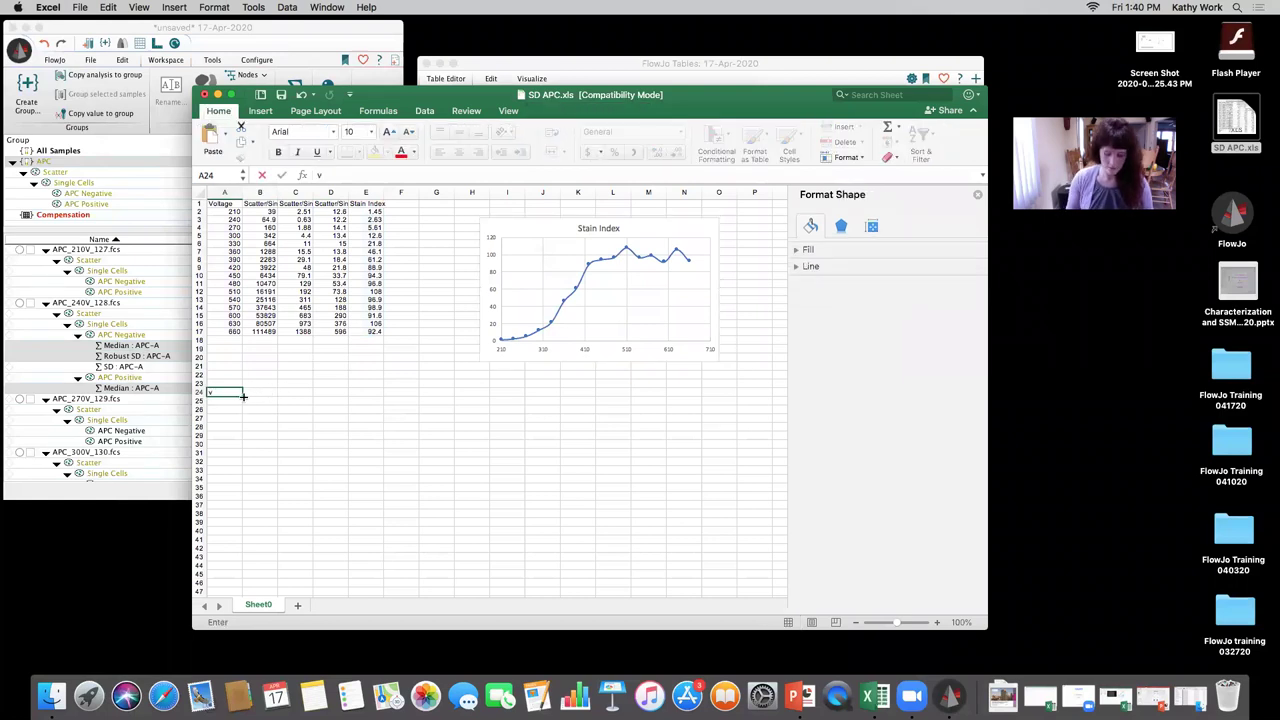
{"action": "key", "text": "super+v"}
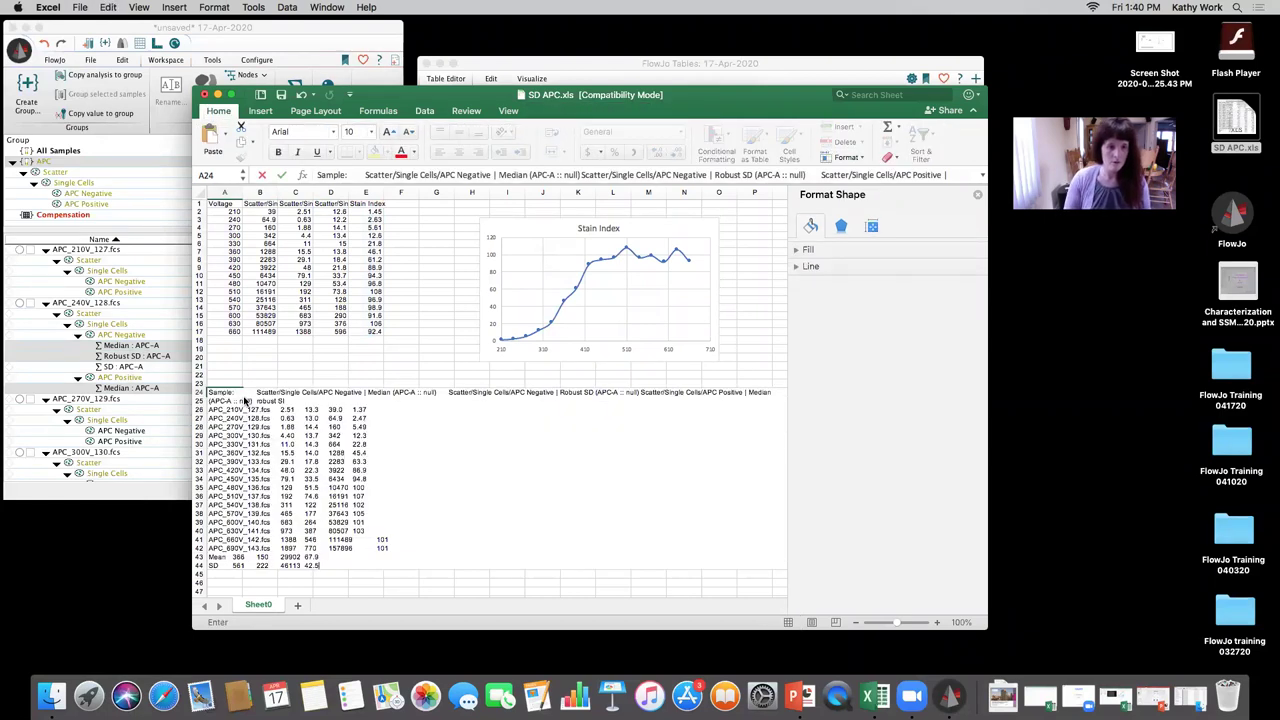
{"action": "left_click", "coordinate": [296, 414]}
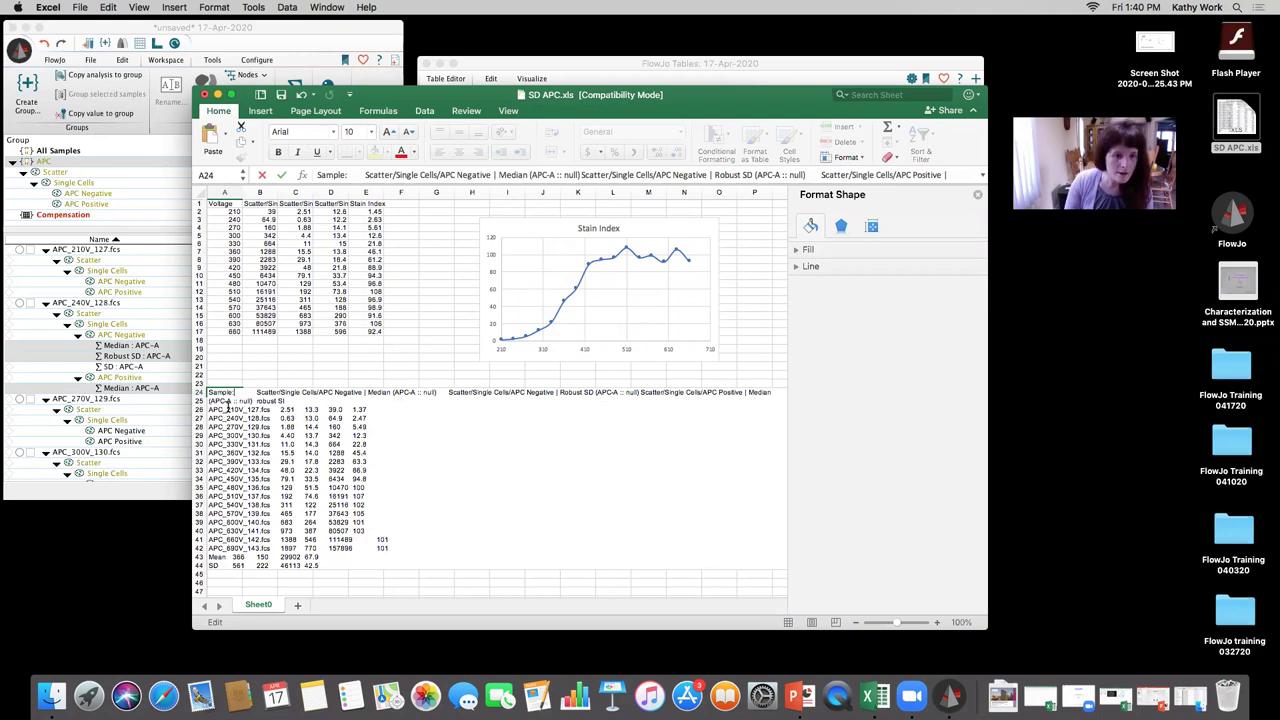
{"action": "key", "text": "Return"}
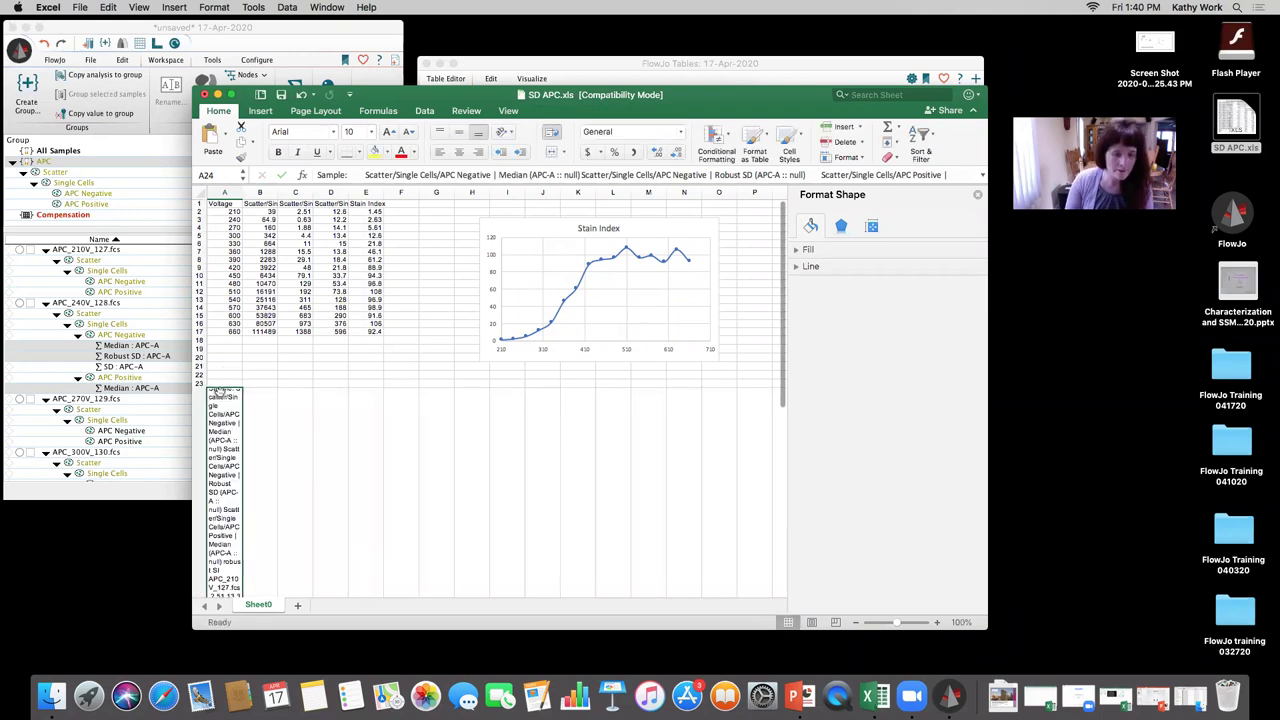
{"action": "key", "text": "super+z"}
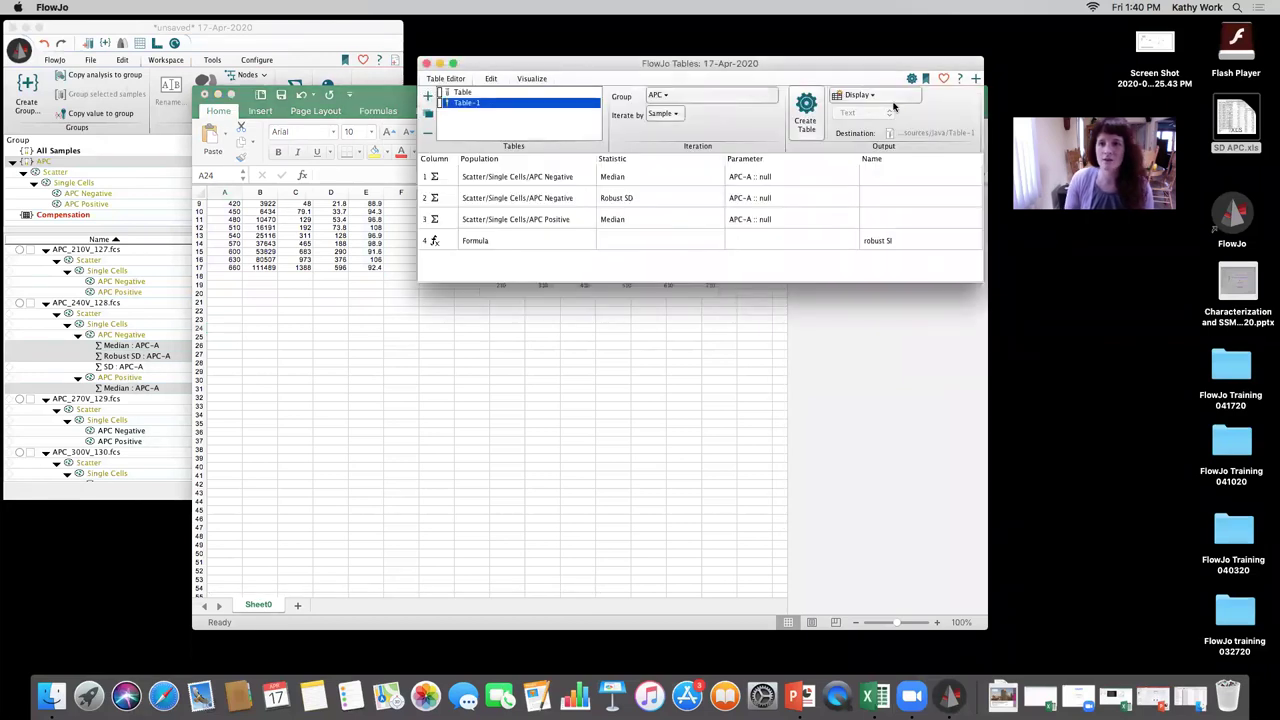
- Switch to the FlowJo Table Editor and export Table-1 to a CSV file on the Desktop
{"action": "left_click", "coordinate": [858, 95]}
{"action": "left_click", "coordinate": [955, 138]}
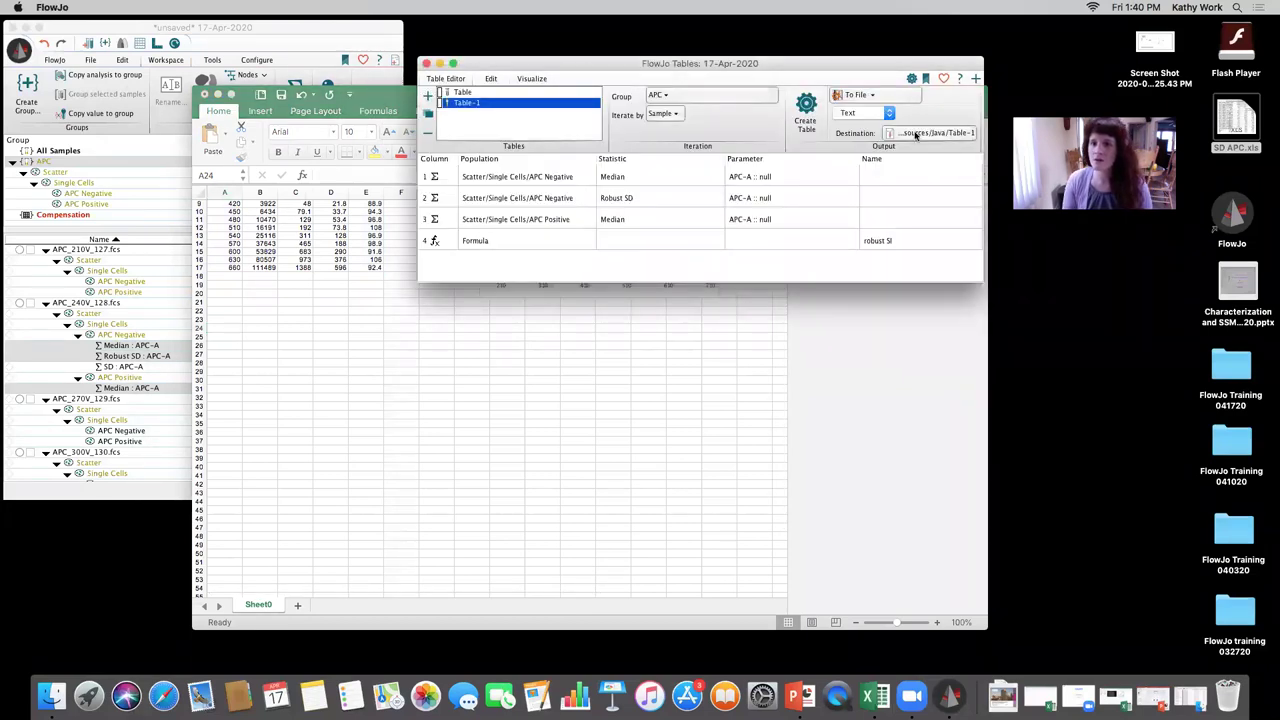
{"action": "left_click", "coordinate": [866, 113]}
{"action": "left_click", "coordinate": [860, 126]}
{"action": "left_click", "coordinate": [910, 133]}
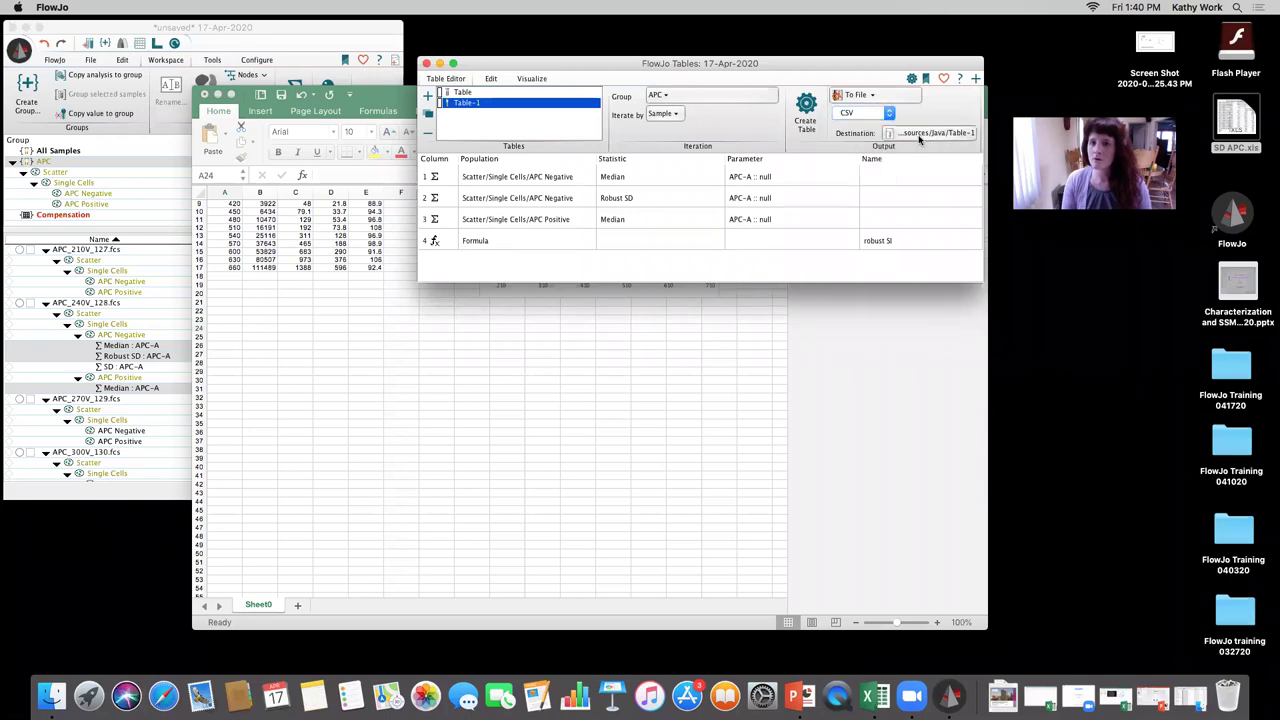
{"action": "left_click", "coordinate": [567, 113]}
{"action": "left_click", "coordinate": [833, 305]}
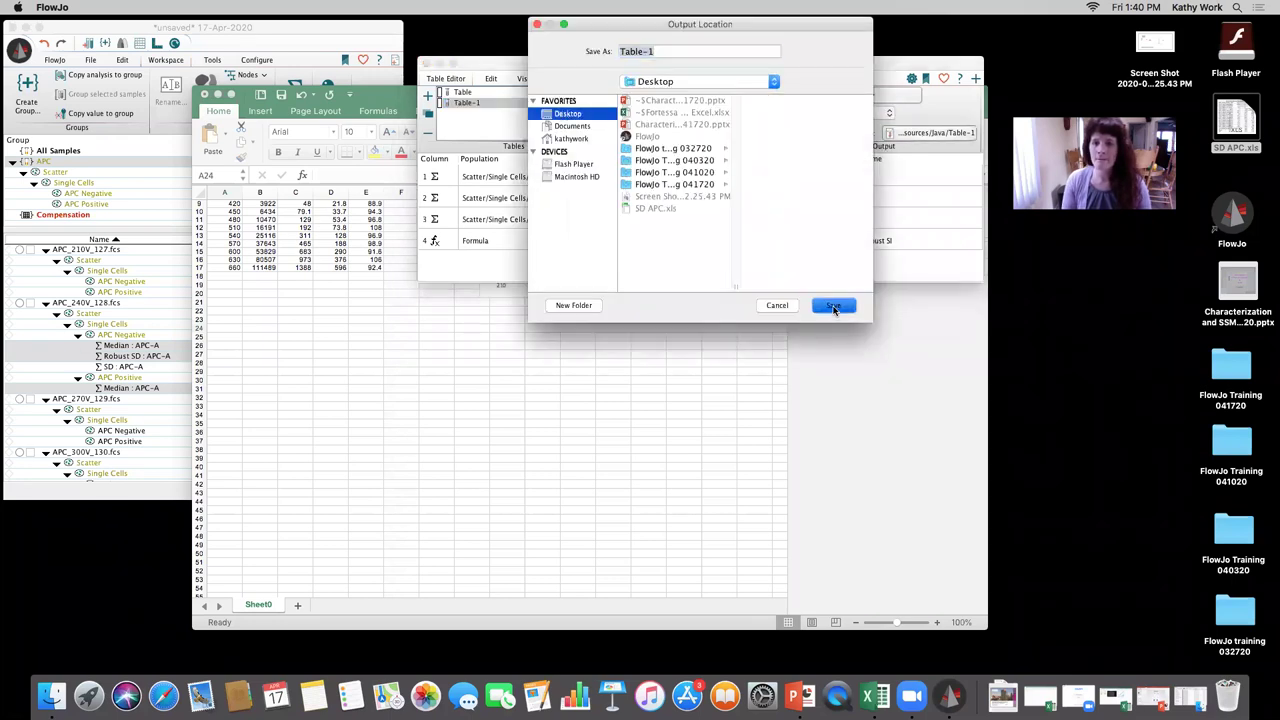
{"action": "left_click", "coordinate": [659, 94]}
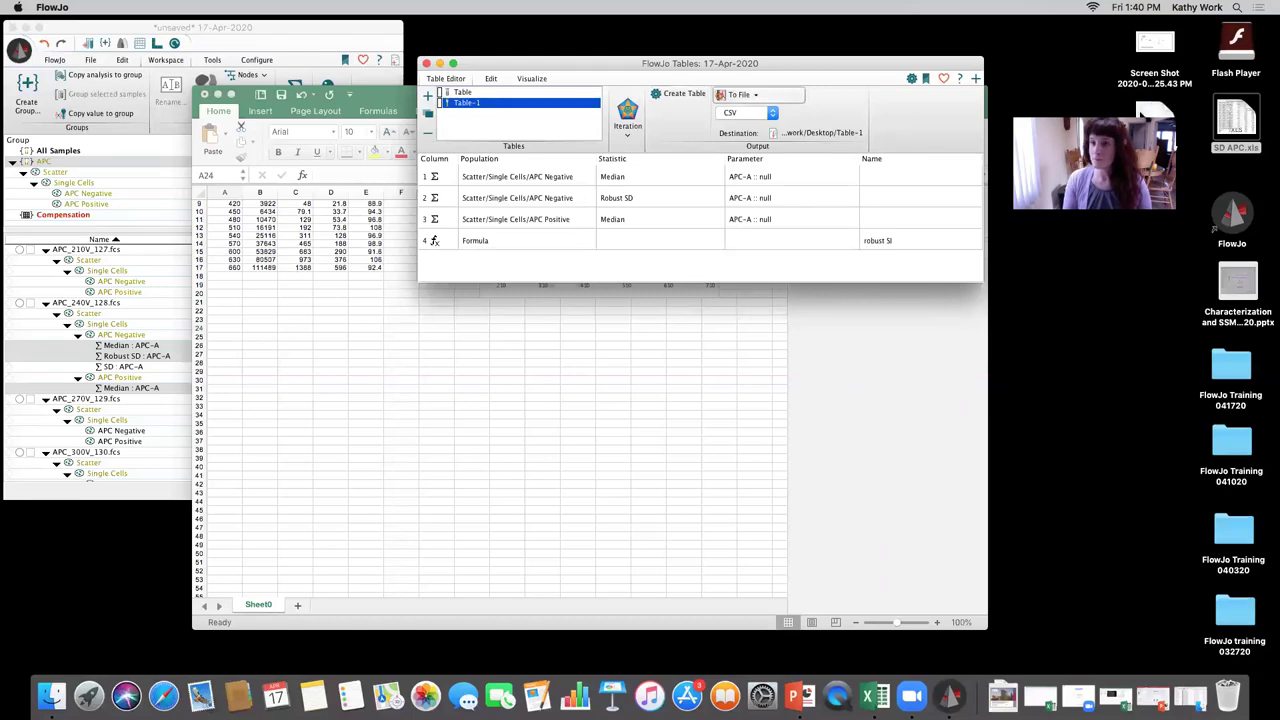
- Open the exported Table-1.csv in Numbers to check it, and close and move the file to the Trash
{"action": "left_click", "coordinate": [1156, 118]}
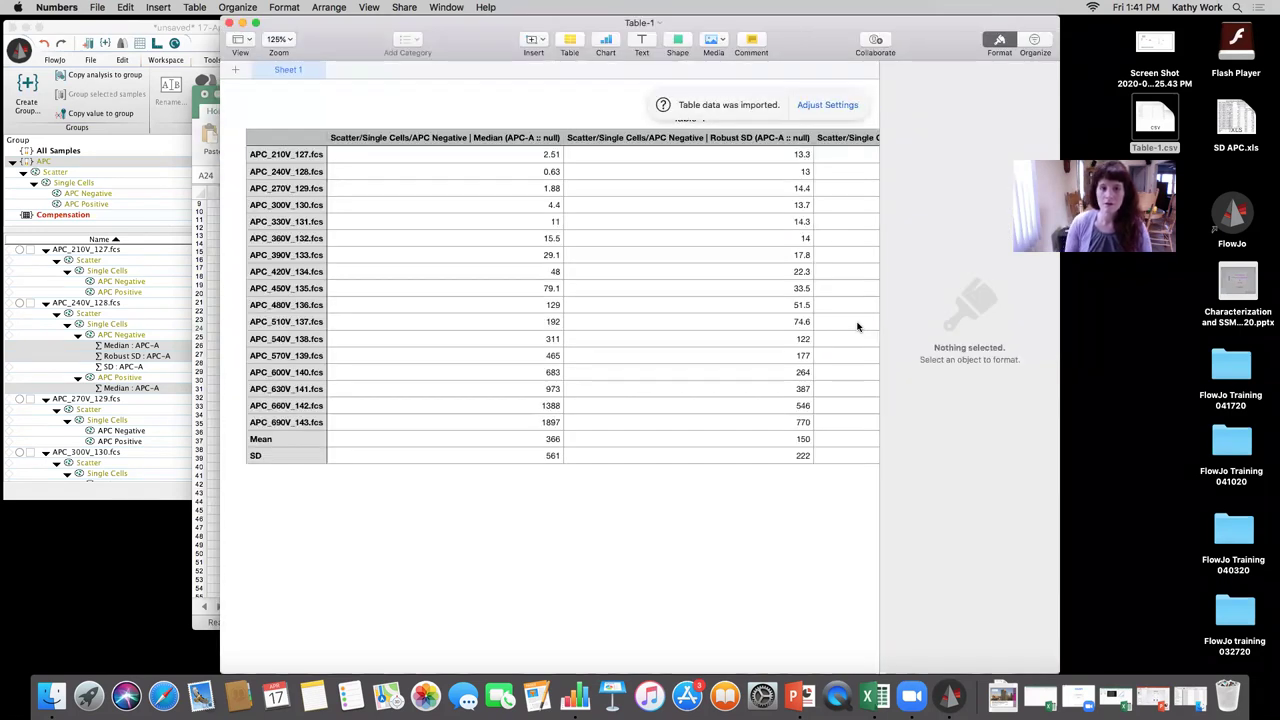
{"action": "key", "text": "super+w"}
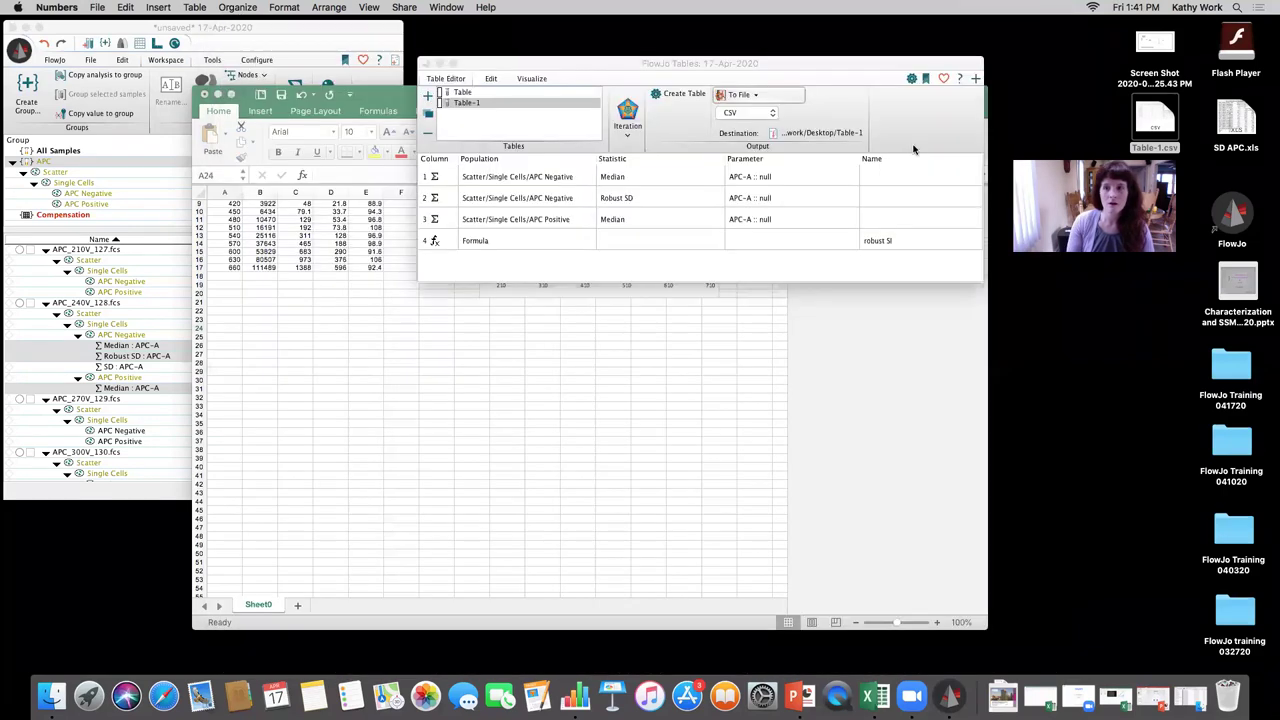
{"action": "left_click", "coordinate": [1155, 117]}
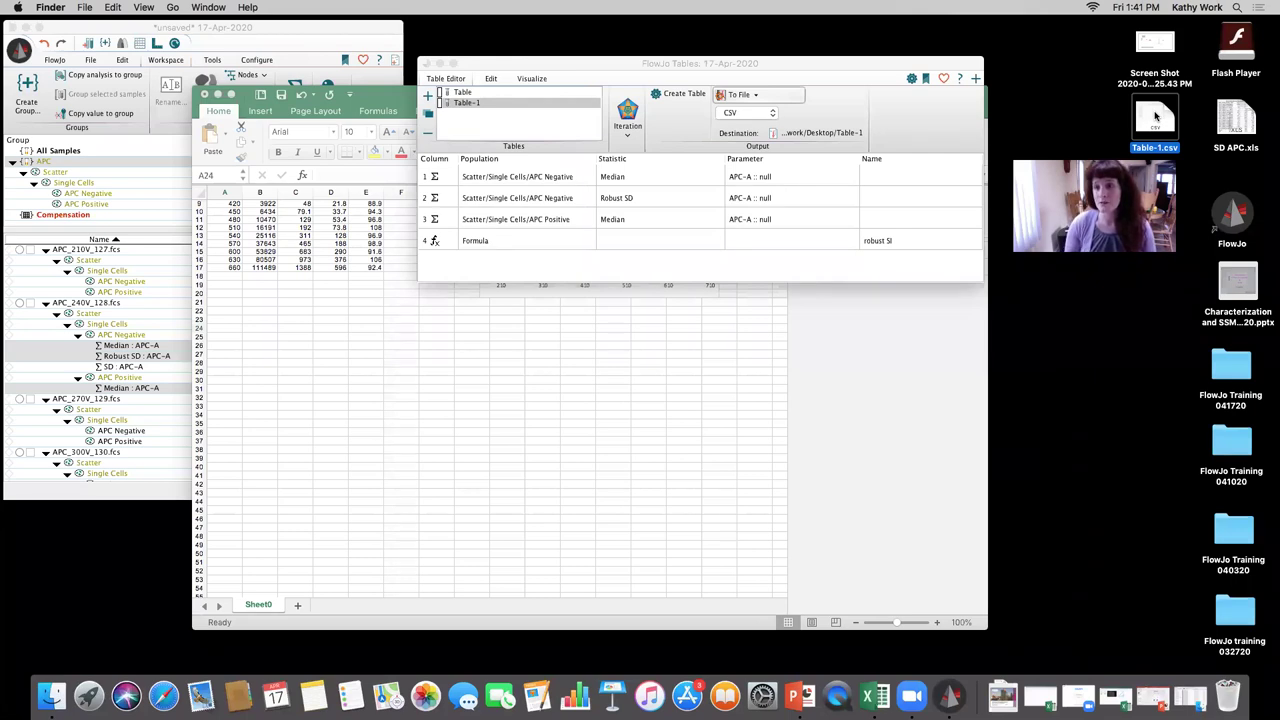
{"action": "left_click_drag", "start_coordinate": [1155, 117], "coordinate": [1228, 695]}
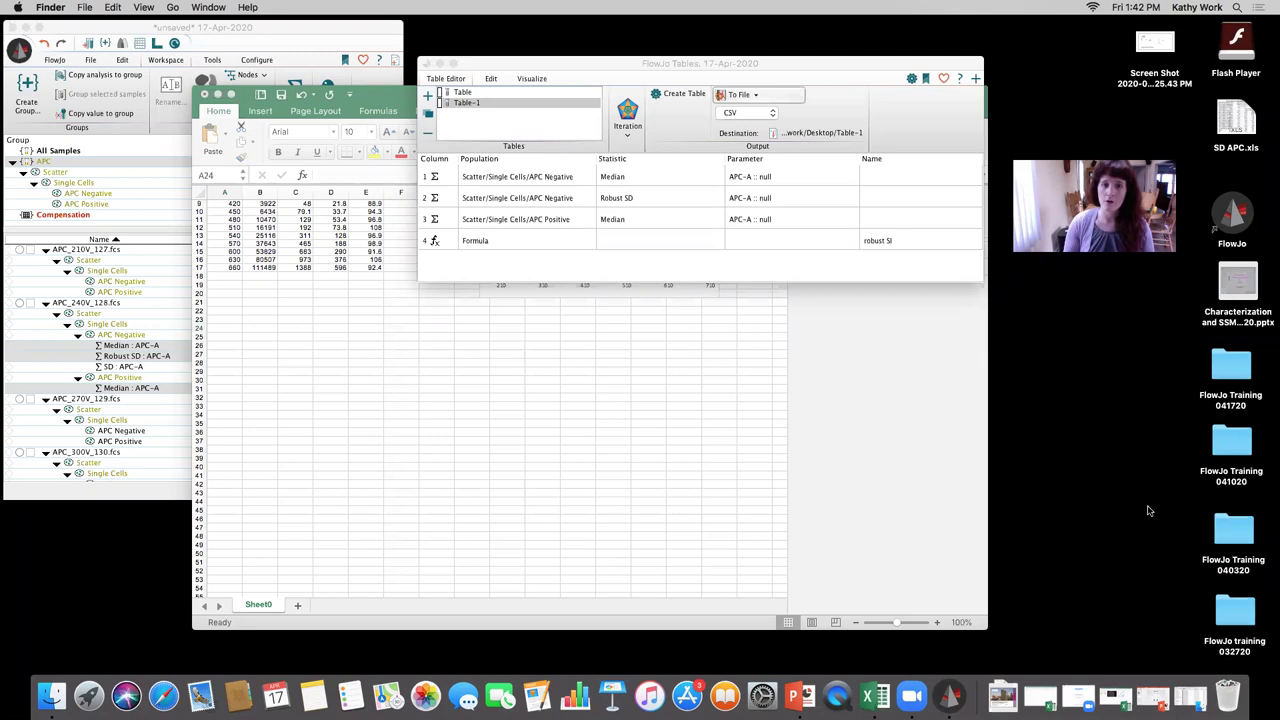
- Export Table-1 from FlowJo as an Excel file to the Desktop, and open the resulting Table-1.xls in Excel
{"action": "left_click", "coordinate": [745, 114]}
{"action": "left_click", "coordinate": [736, 122]}
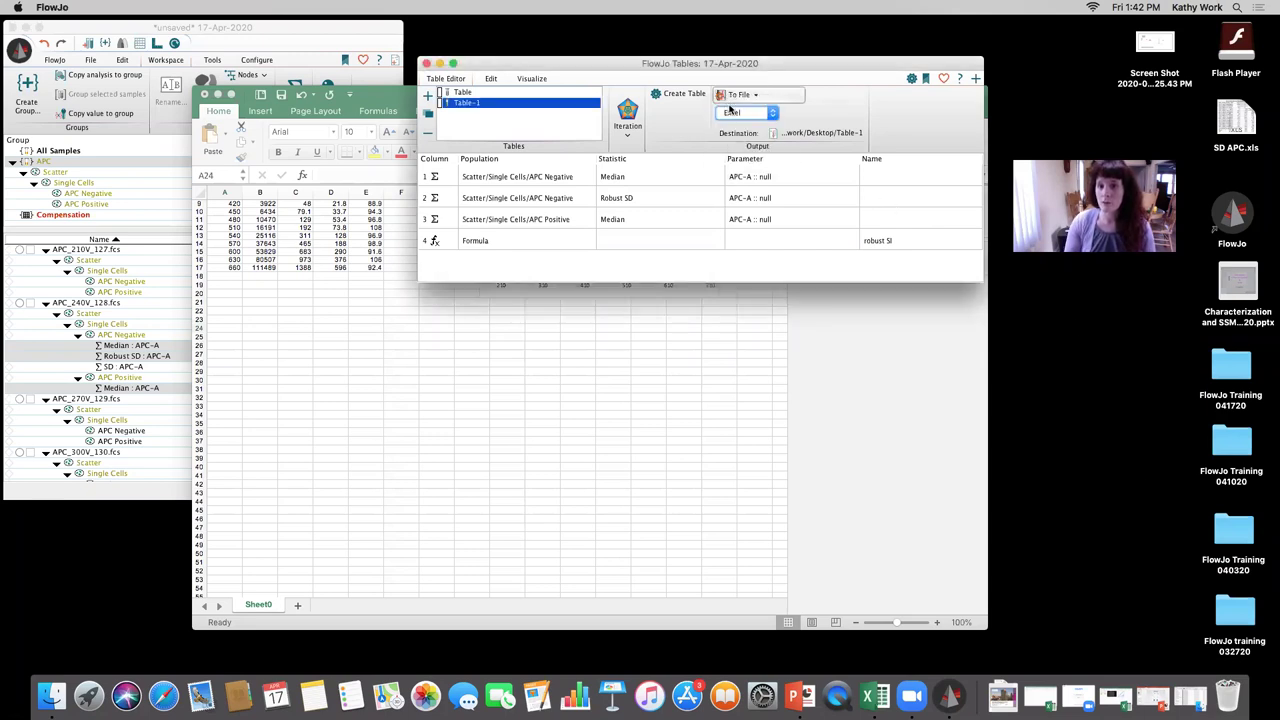
{"action": "left_click", "coordinate": [689, 97]}
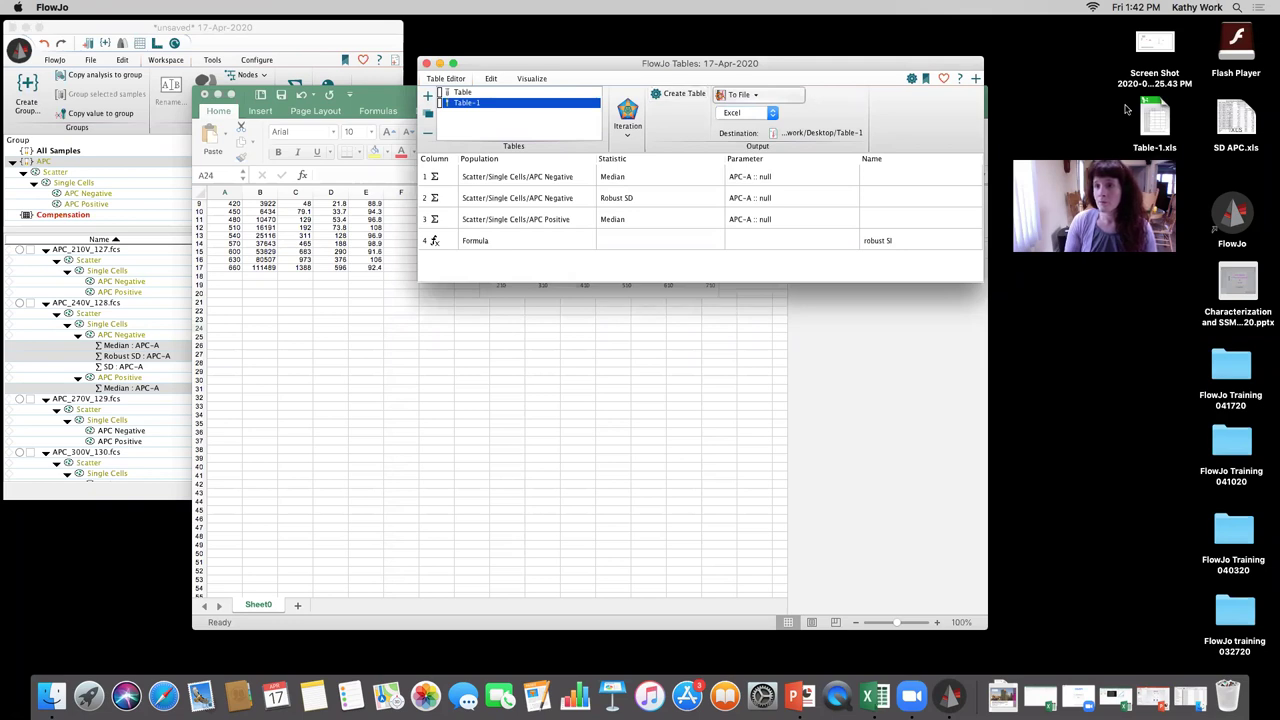
{"action": "double_click", "coordinate": [1156, 120]}
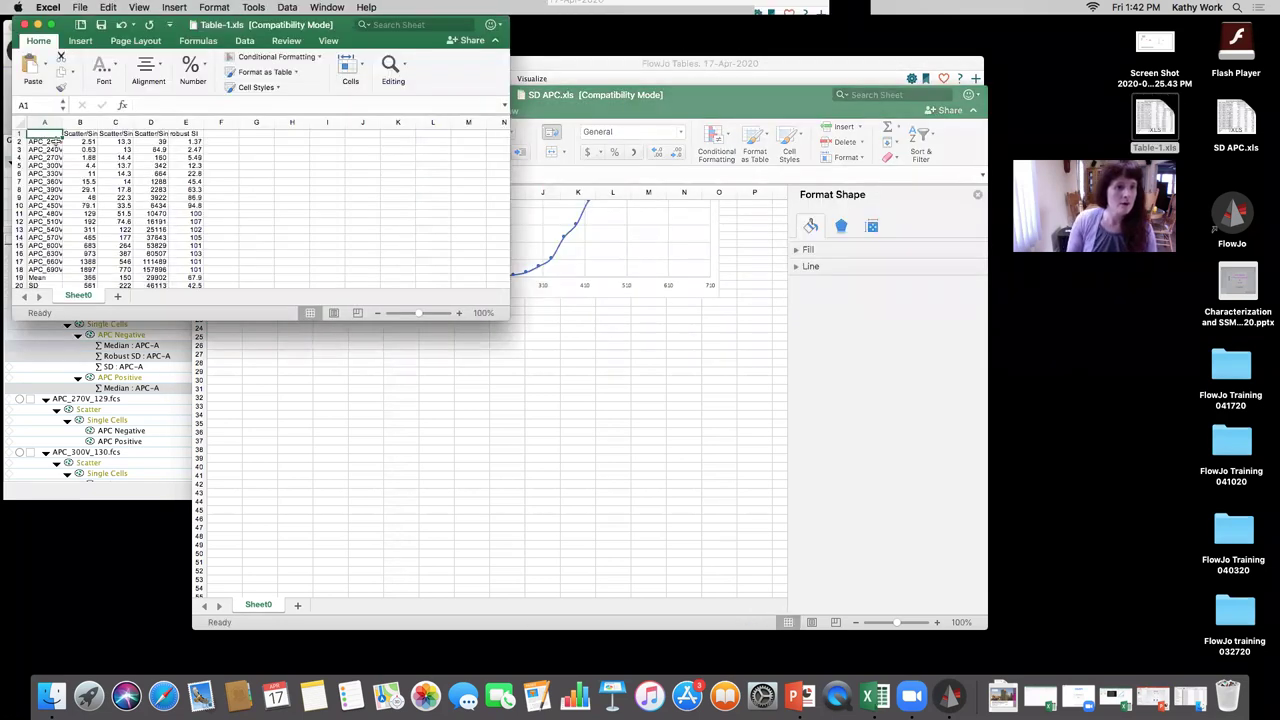
- Copy the 210V to 660V sample rows (A2:E17) from Table-1.xls and paste them into SD APC.xls starting at cell B26
{"action": "left_click_drag", "start_coordinate": [44, 141], "coordinate": [181, 261]}
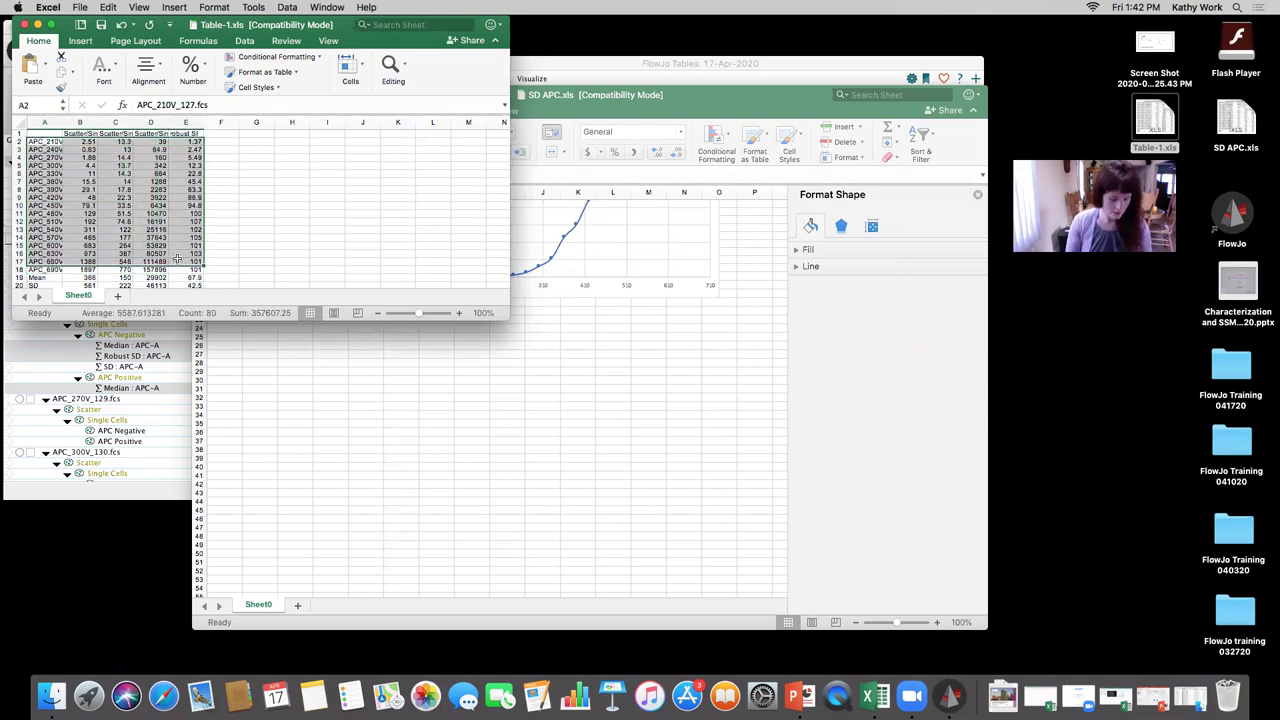
{"action": "key", "text": "super+c"}
{"action": "left_click", "coordinate": [286, 386]}
{"action": "left_click", "coordinate": [257, 345]}
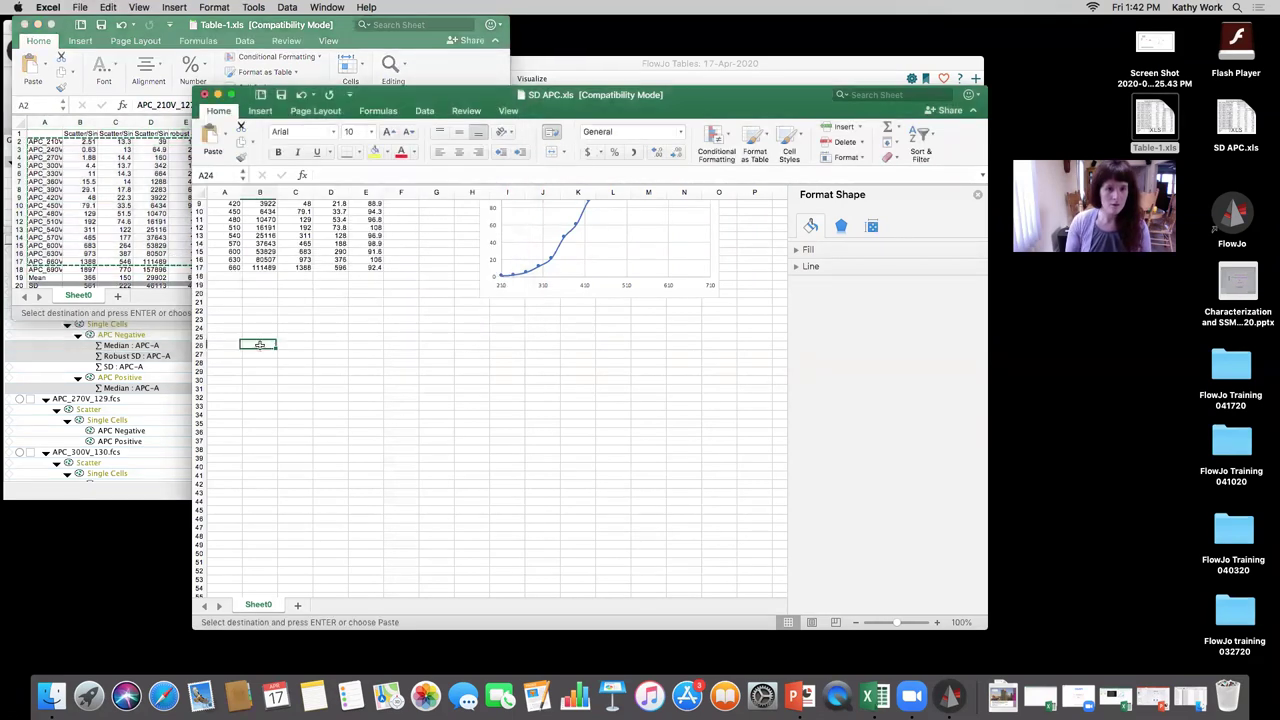
{"action": "key", "text": "super+v"}
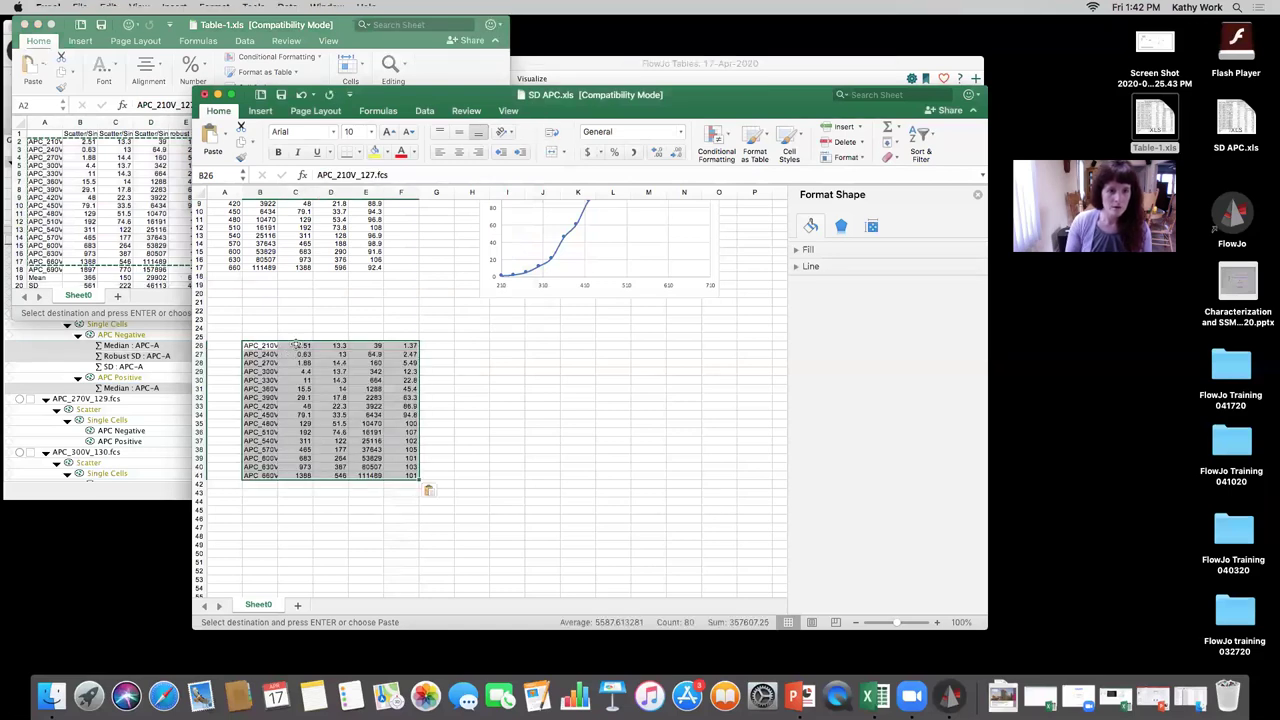
- Copy the Voltage column A1:A17 and paste it at B25 over the sample names of the new data block
{"action": "left_click", "coordinate": [268, 345]}
{"action": "scroll", "coordinate": [251, 300], "scroll_direction": "up", "scroll_amount": 4}
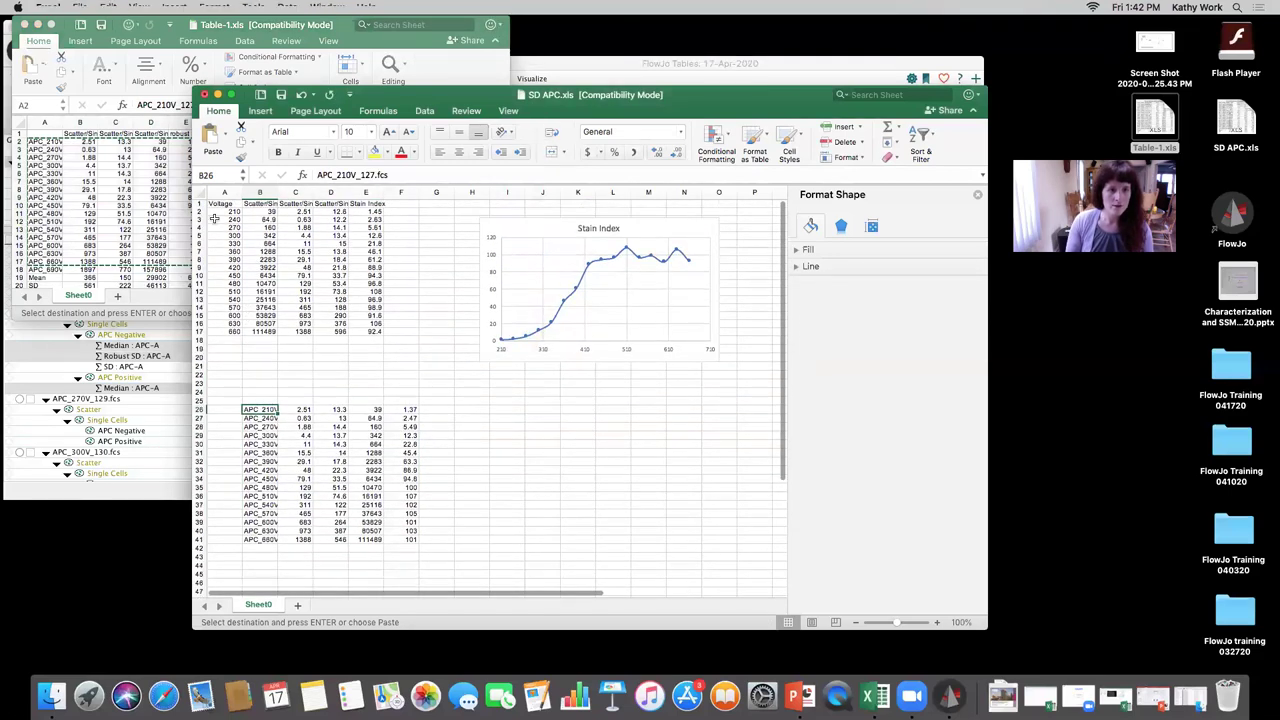
{"action": "left_click_drag", "start_coordinate": [216, 204], "coordinate": [222, 229]}
{"action": "left_click_drag", "start_coordinate": [234, 272], "coordinate": [236, 336]}
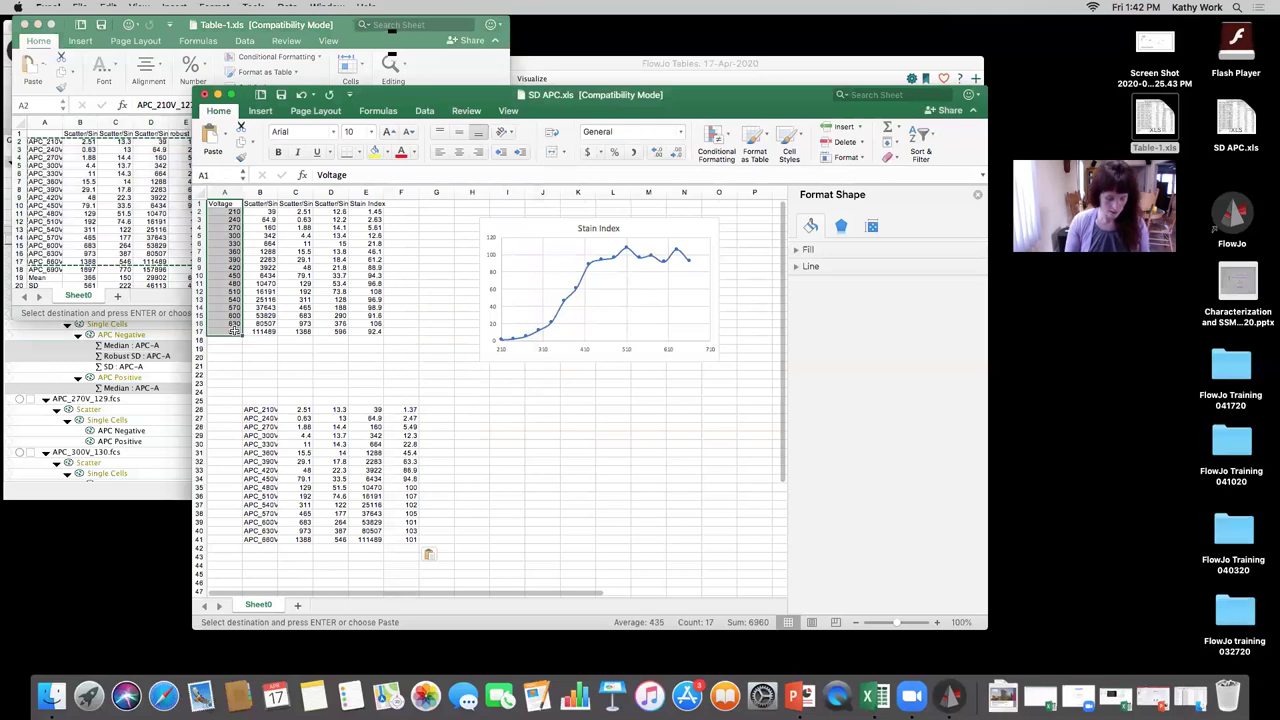
{"action": "key", "text": "super+c"}
{"action": "left_click", "coordinate": [260, 401]}
{"action": "key", "text": "super+v"}
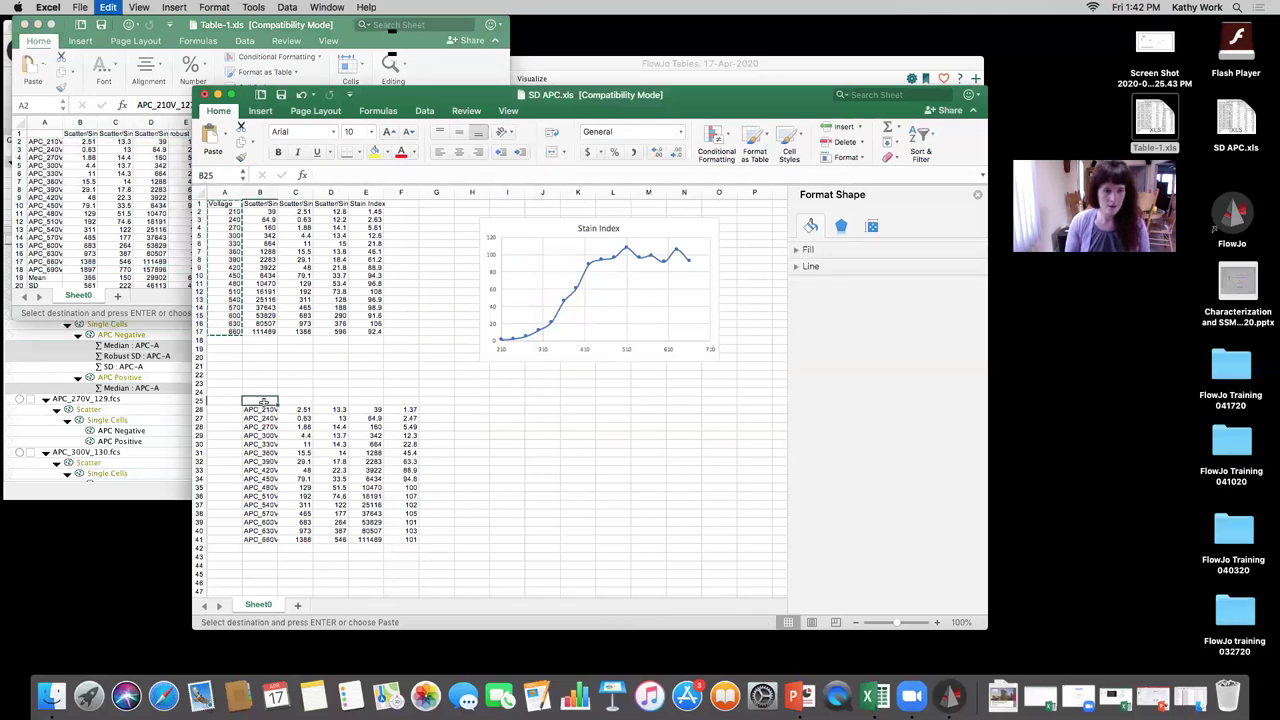
- Enter the heading "Stain Index" in cell F25 above the robust SD values
{"action": "left_click", "coordinate": [405, 401]}
{"action": "type", "text": "Stainn"}
{"action": "key", "text": "BackSpace"}
{"action": "type", "text": "Index"}
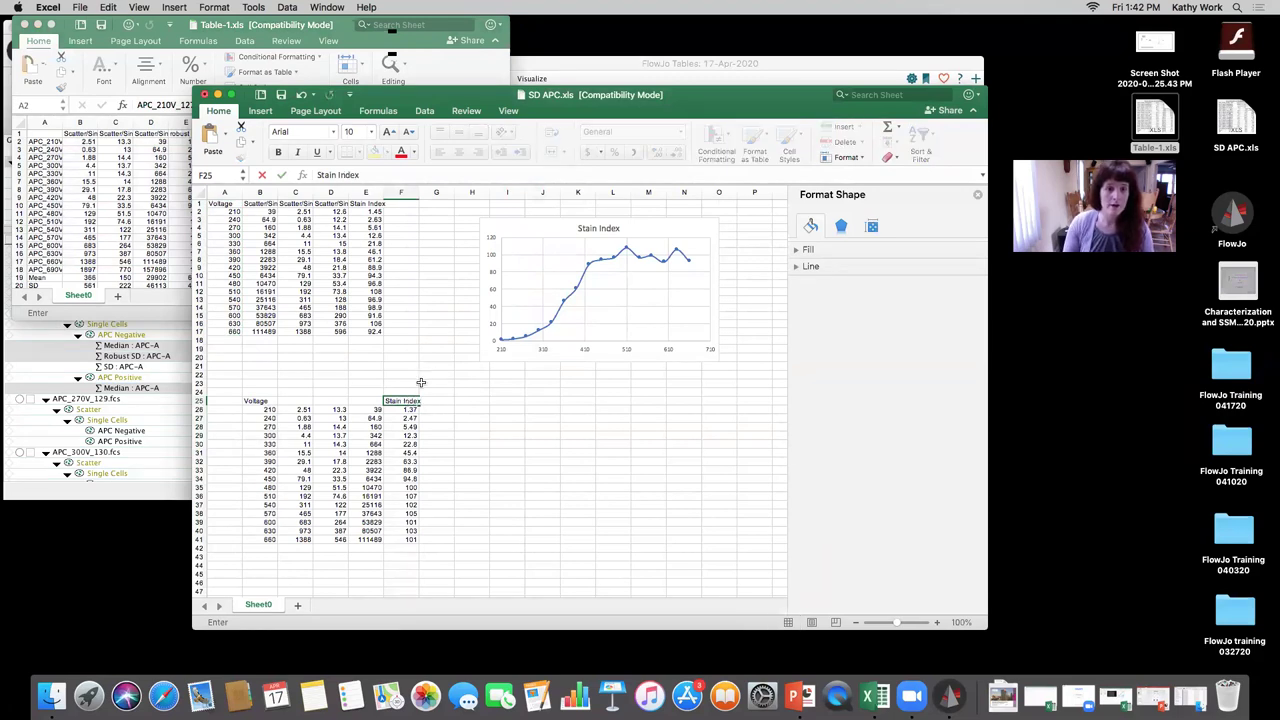
- Insert a scatter chart with smooth lines and markers from B25:B41 and F25:F41, and move it below the first chart
{"action": "left_click_drag", "start_coordinate": [258, 401], "coordinate": [266, 537]}
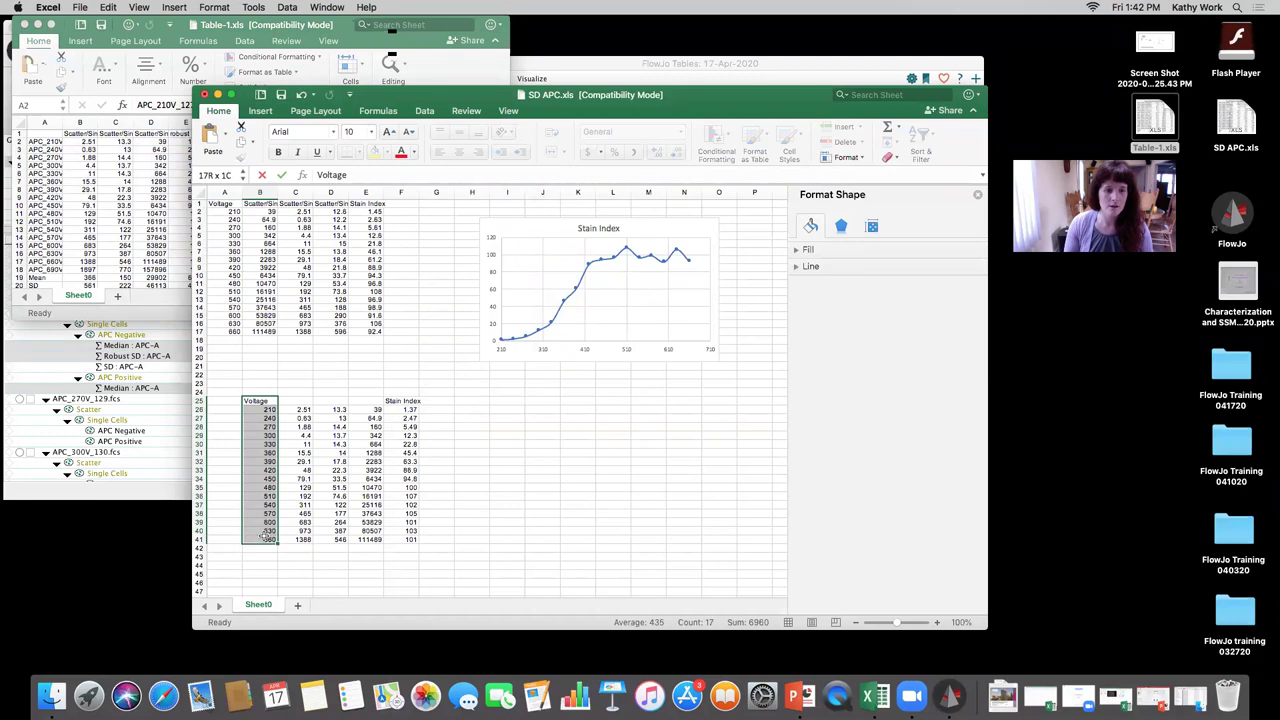
{"action": "left_click_drag", "start_coordinate": [423, 405], "coordinate": [412, 497]}
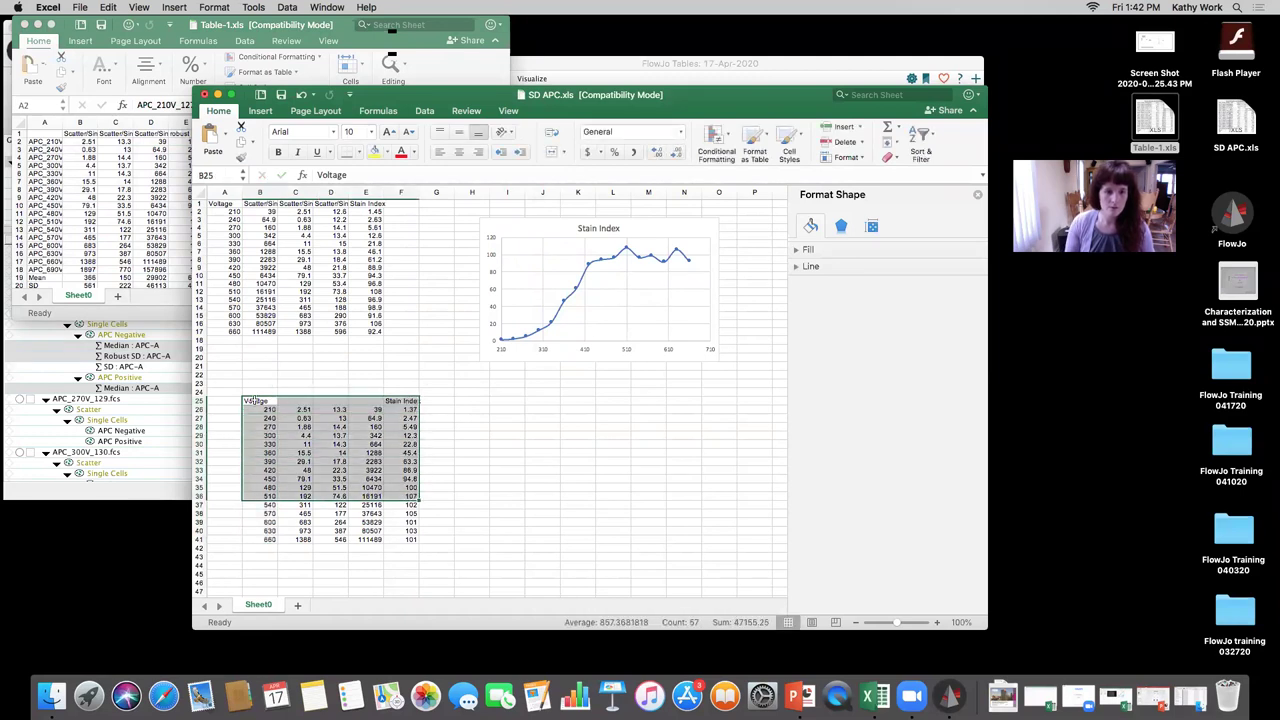
{"action": "left_click_drag", "start_coordinate": [256, 401], "coordinate": [265, 545]}
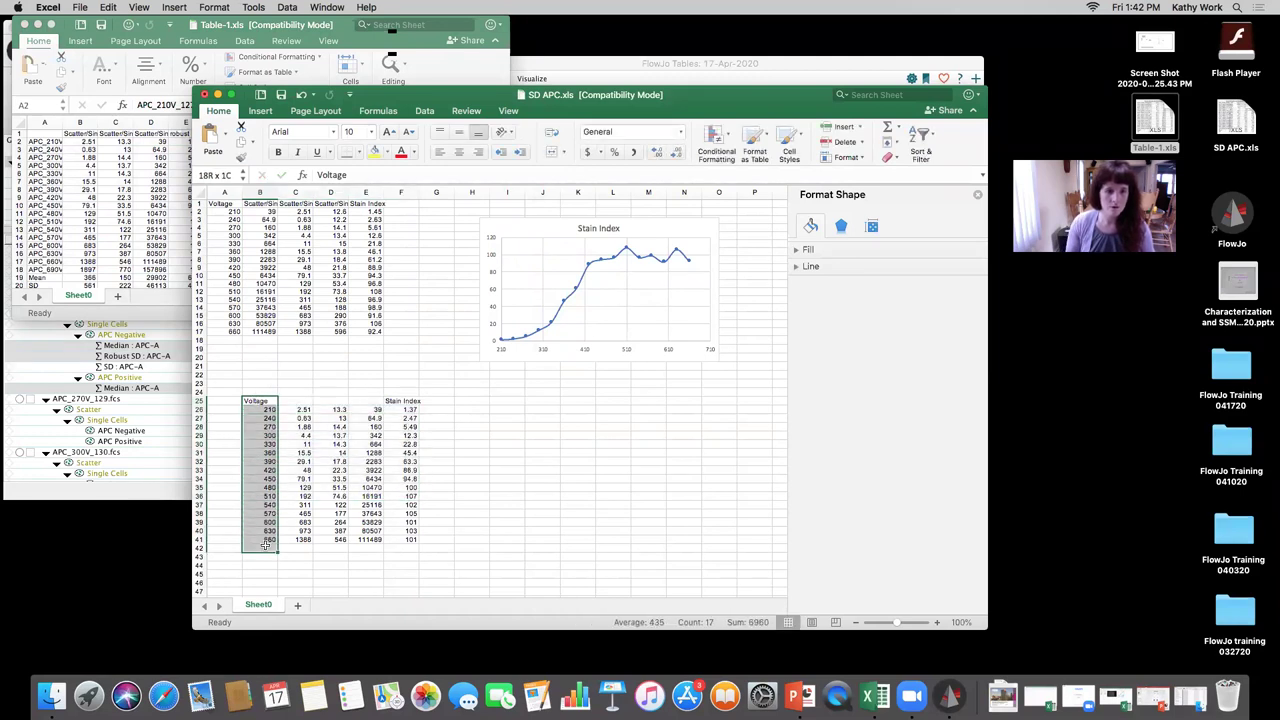
{"action": "left_click", "coordinate": [265, 545]}
{"action": "left_click_drag", "start_coordinate": [258, 401], "coordinate": [265, 540]}
{"action": "left_click_drag", "start_coordinate": [403, 404], "coordinate": [409, 547]}
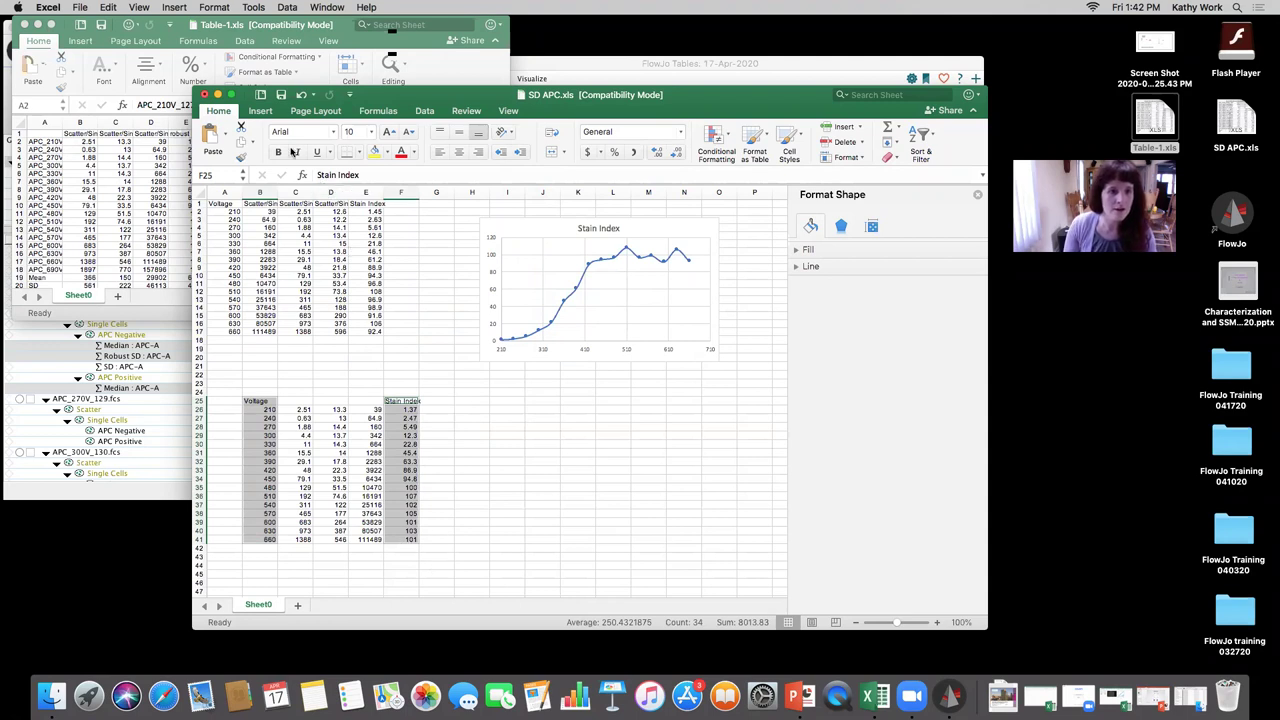
{"action": "left_click", "coordinate": [268, 114]}
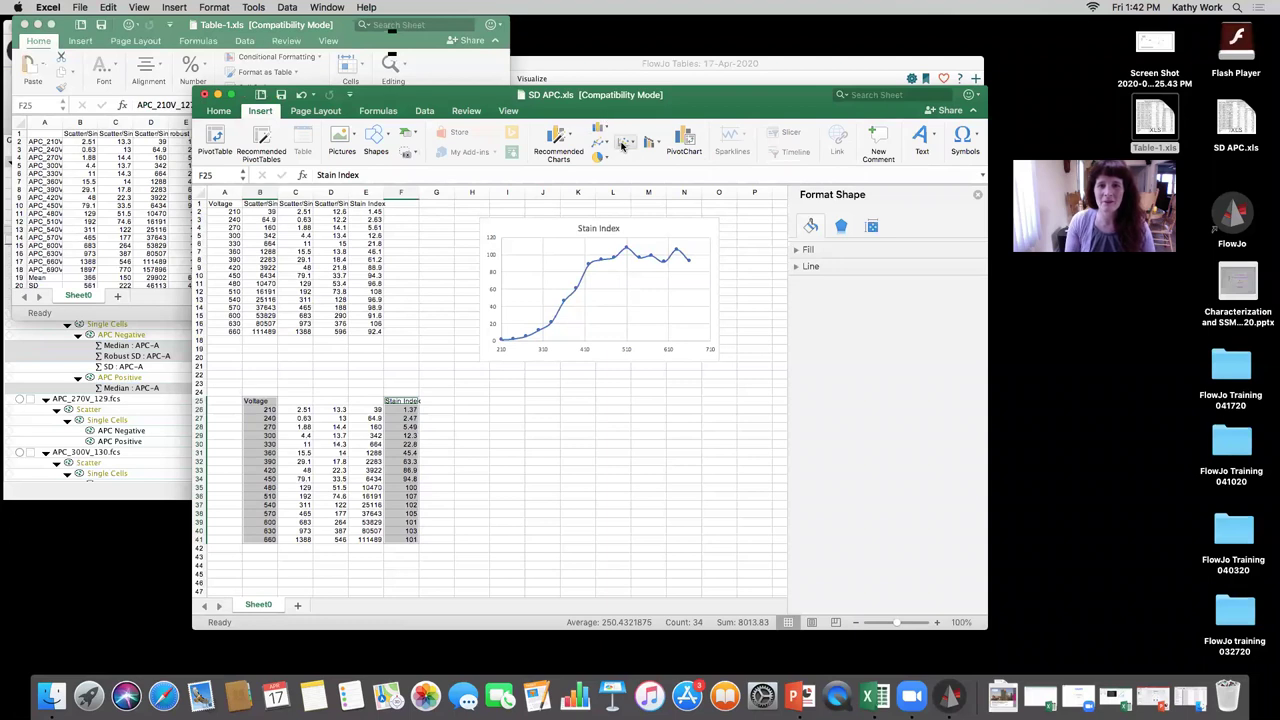
{"action": "left_click", "coordinate": [622, 145]}
{"action": "left_click", "coordinate": [624, 142]}
{"action": "left_click", "coordinate": [624, 142]}
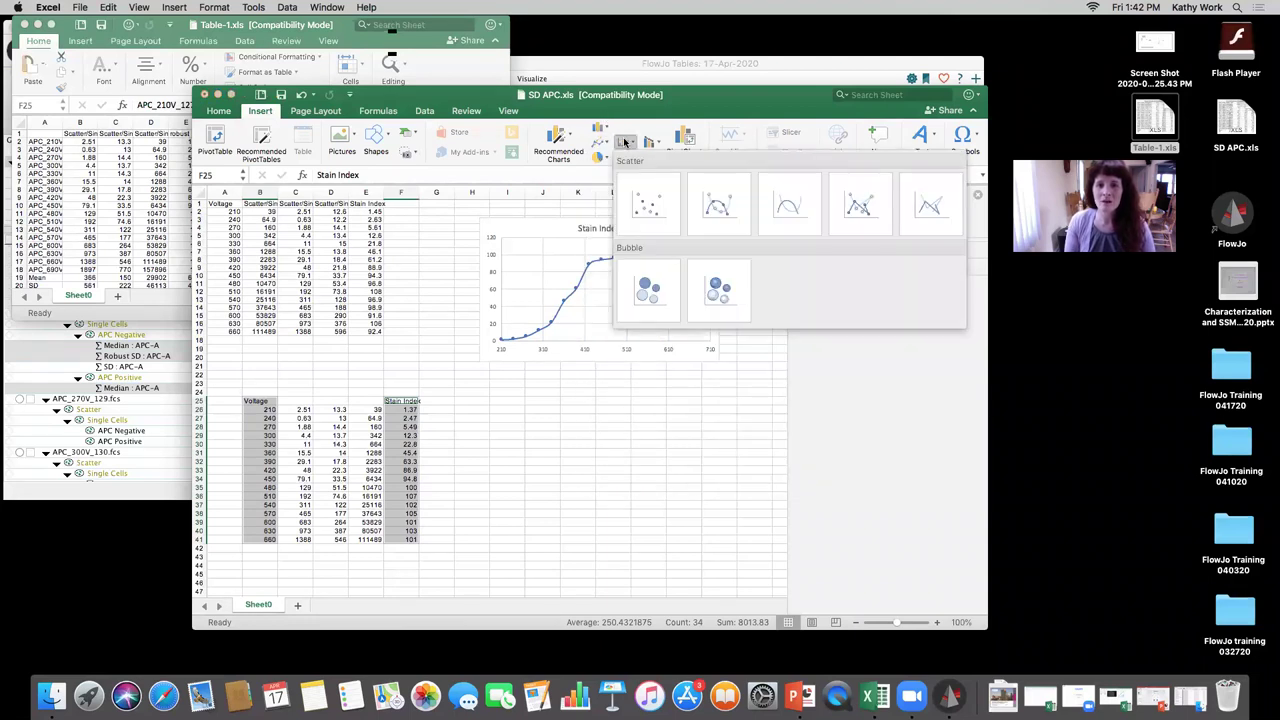
{"action": "left_click", "coordinate": [718, 202]}
{"action": "left_click_drag", "start_coordinate": [586, 334], "coordinate": [676, 381]}
- Set the new chart's horizontal axis minimum to 200, and align the chart under the first Stain Index chart
{"action": "left_click", "coordinate": [575, 510]}
{"action": "right_click", "coordinate": [576, 511]}
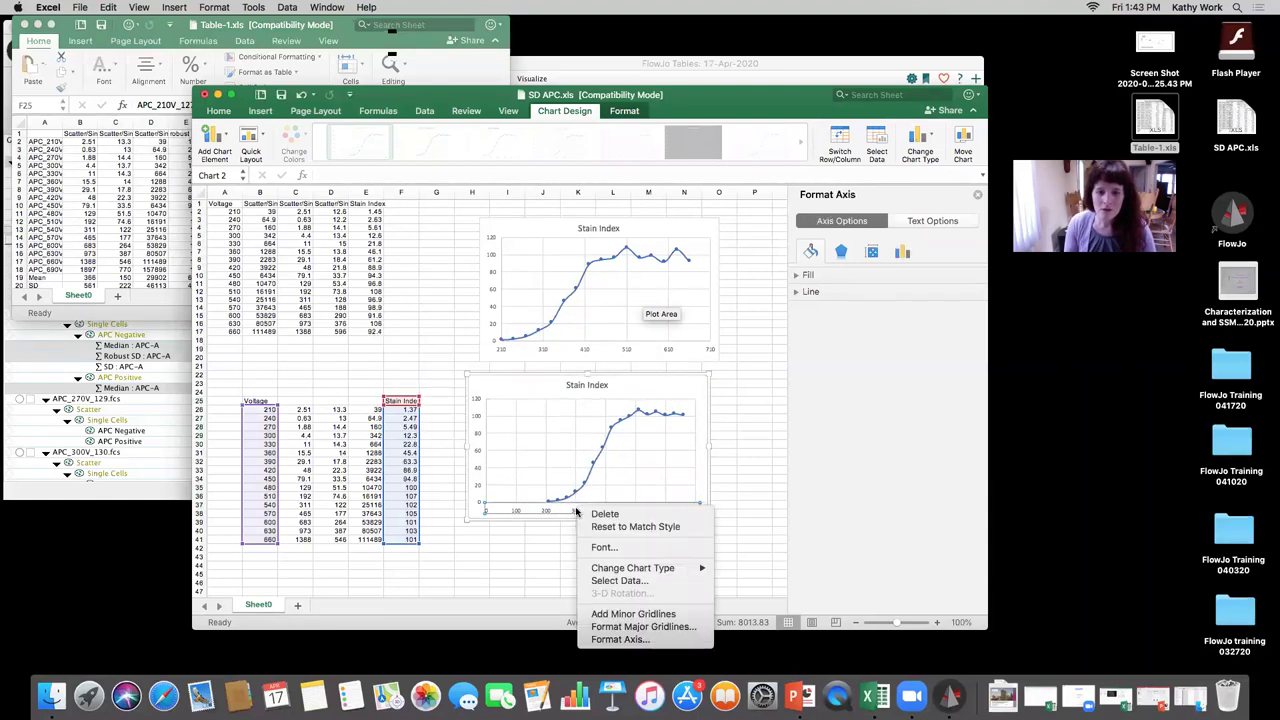
{"action": "left_click", "coordinate": [640, 639]}
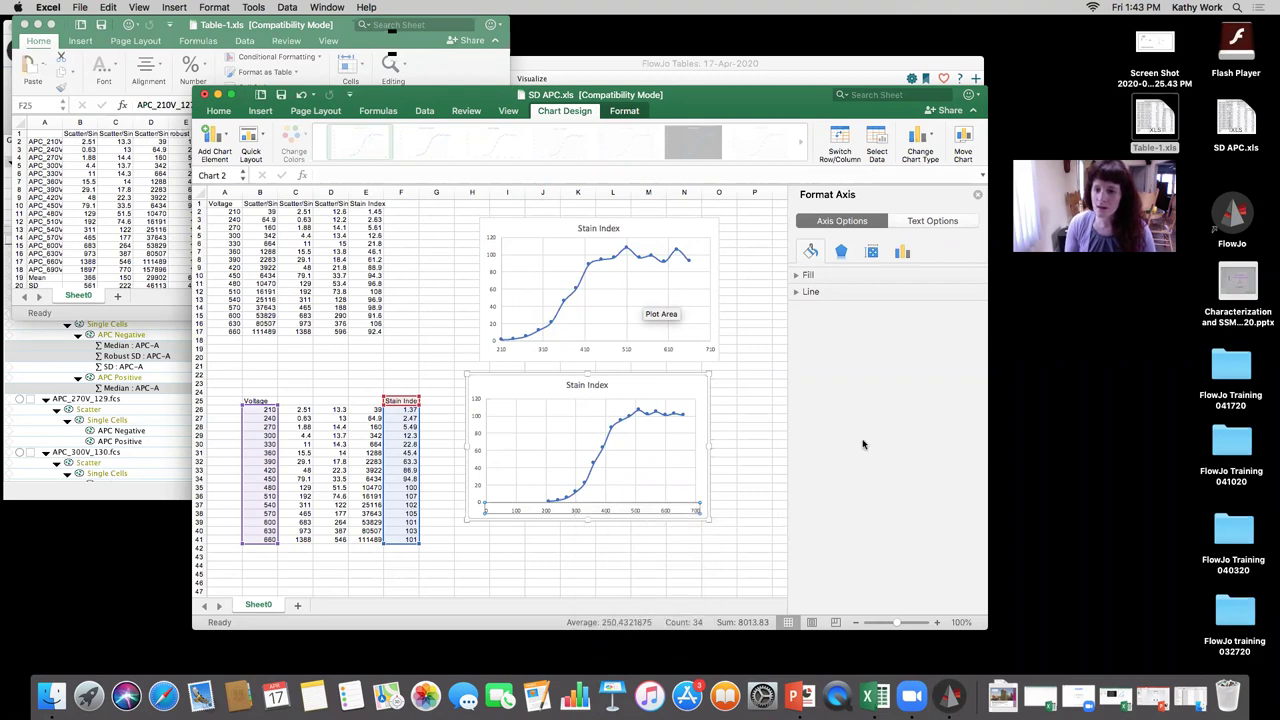
{"action": "left_click", "coordinate": [925, 320]}
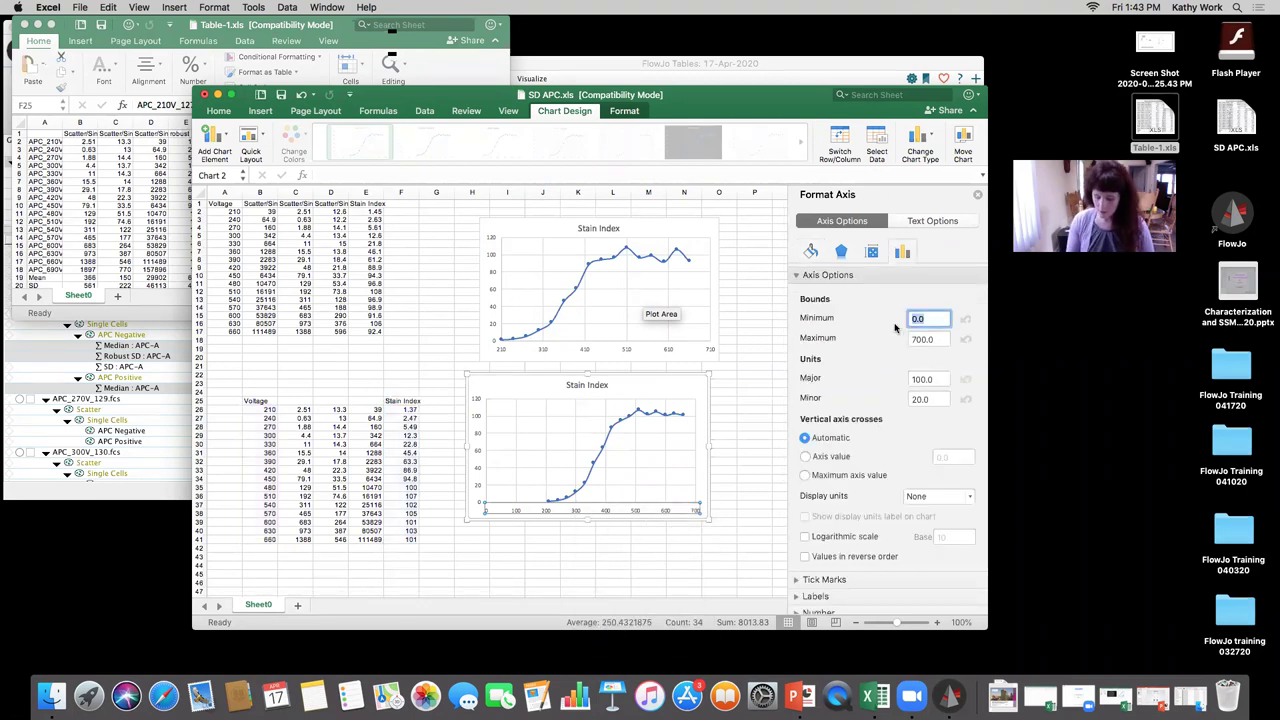
{"action": "type", "text": "200"}
{"action": "key", "text": "Return"}
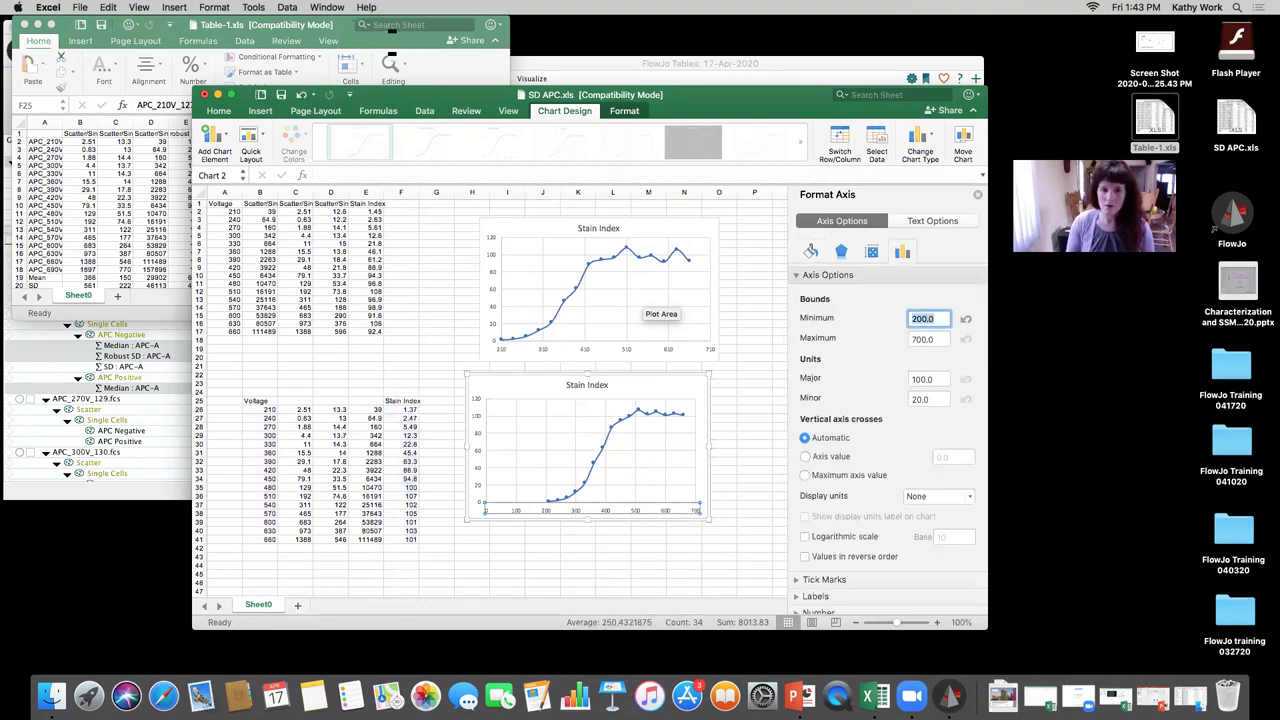
{"action": "scroll", "coordinate": [663, 445], "scroll_direction": "down", "scroll_amount": 1}
{"action": "left_click_drag", "start_coordinate": [672, 370], "coordinate": [684, 364]}
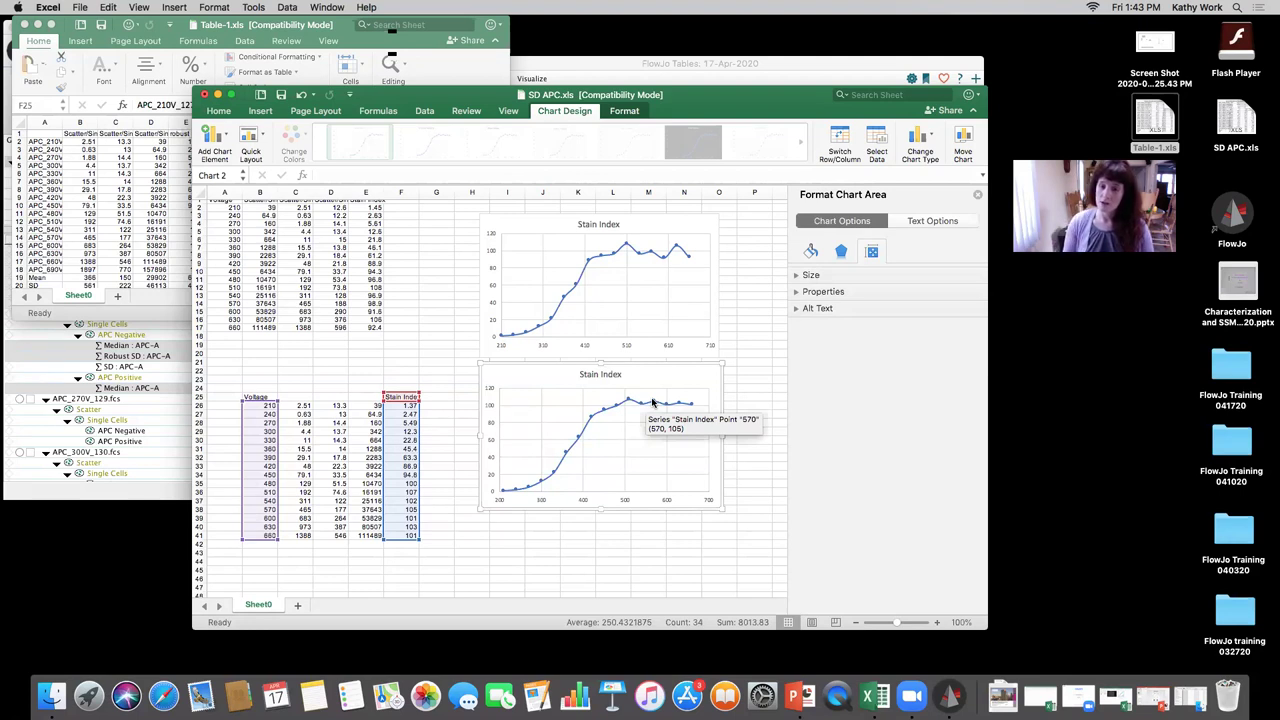
- Minimize the SD APC.xls and Table-1.xls workbooks, and show the All Samples group in the FlowJo workspace
{"action": "left_click", "coordinate": [217, 95]}
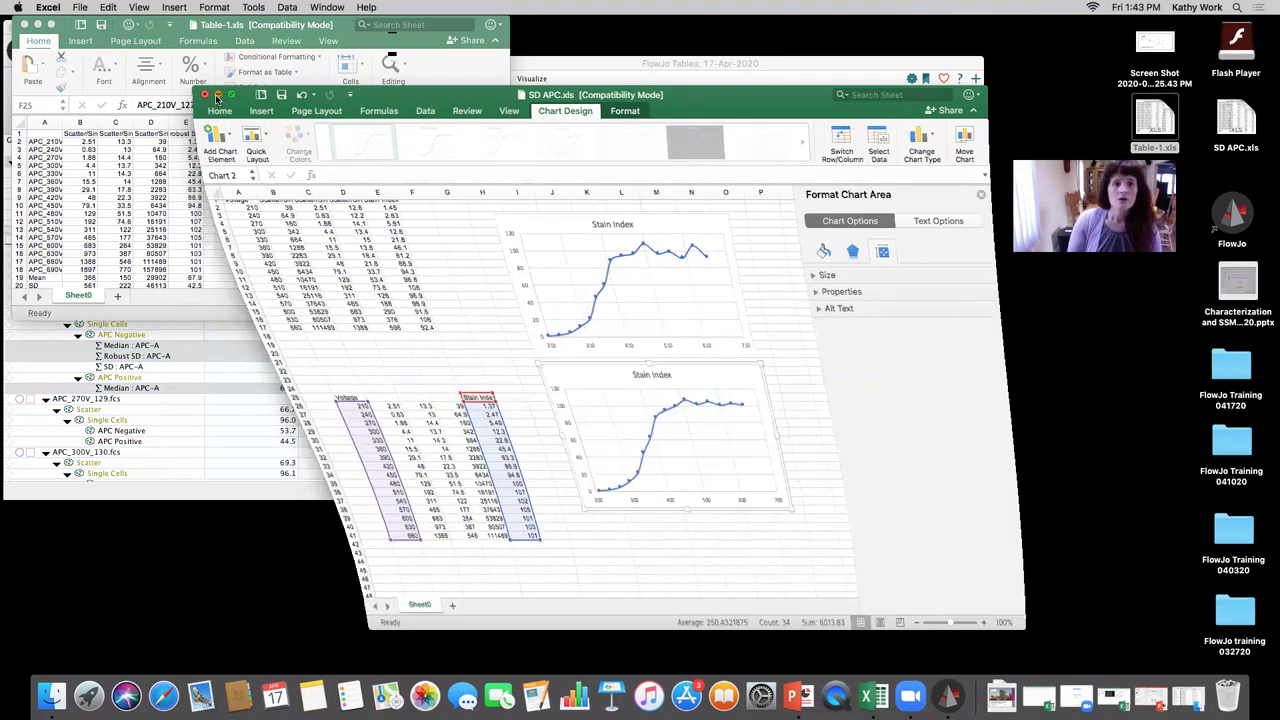
{"action": "left_click", "coordinate": [25, 24]}
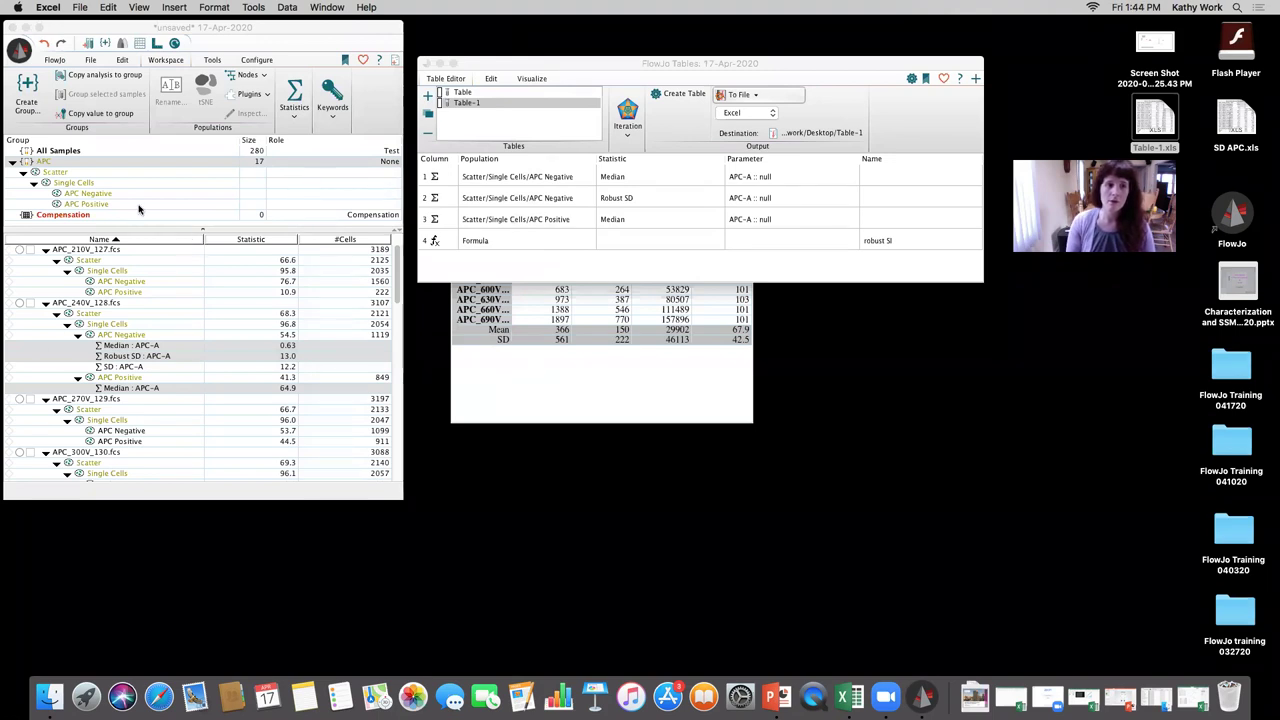
{"action": "left_click", "coordinate": [52, 152]}
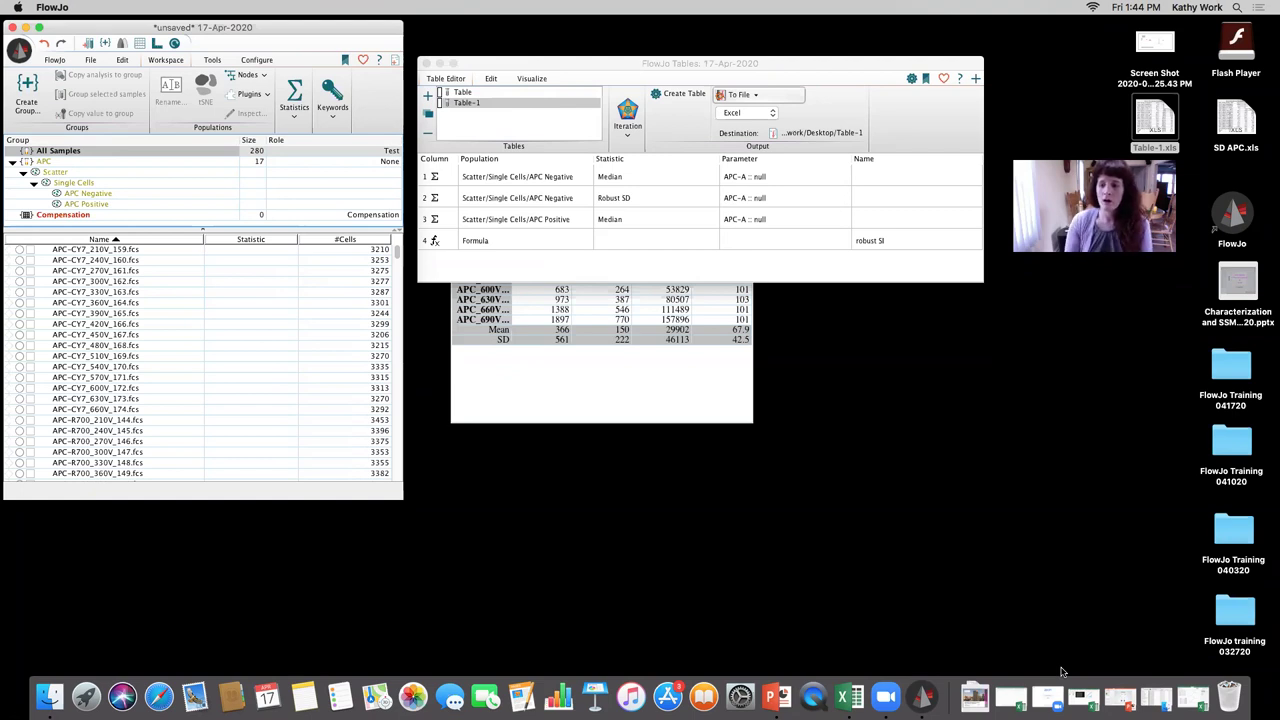
- Examine the Fortessa PE sheet's charts in the Fortessa 2 Characterization Excel workbook, and minimize the workbook
{"action": "left_click", "coordinate": [1083, 700]}
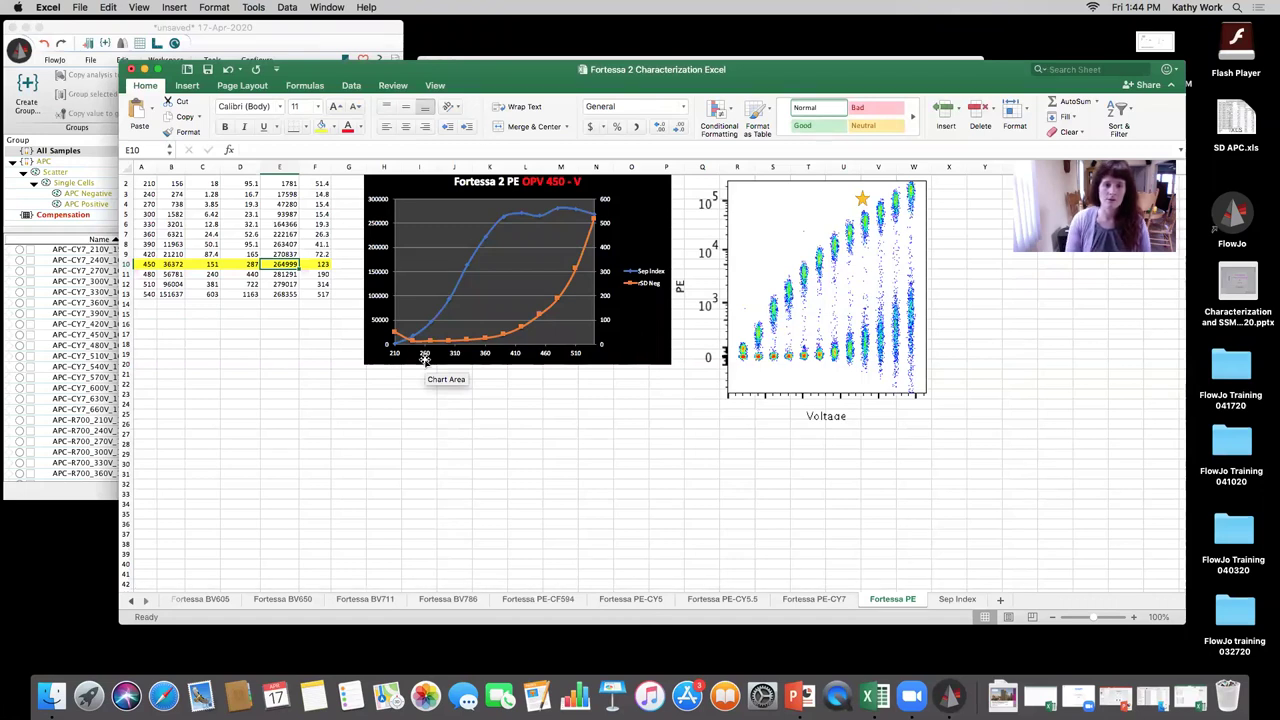
{"action": "scroll", "coordinate": [470, 330], "scroll_direction": "down", "scroll_amount": 1}
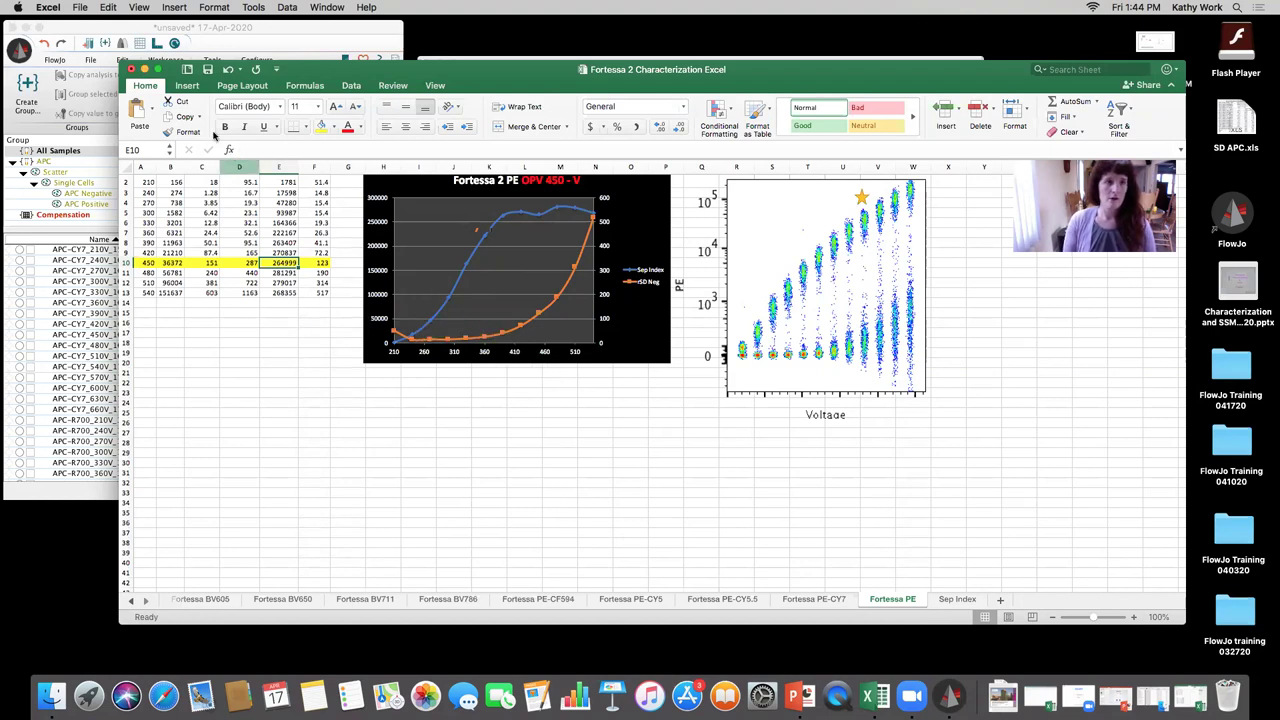
{"action": "left_click", "coordinate": [145, 70]}
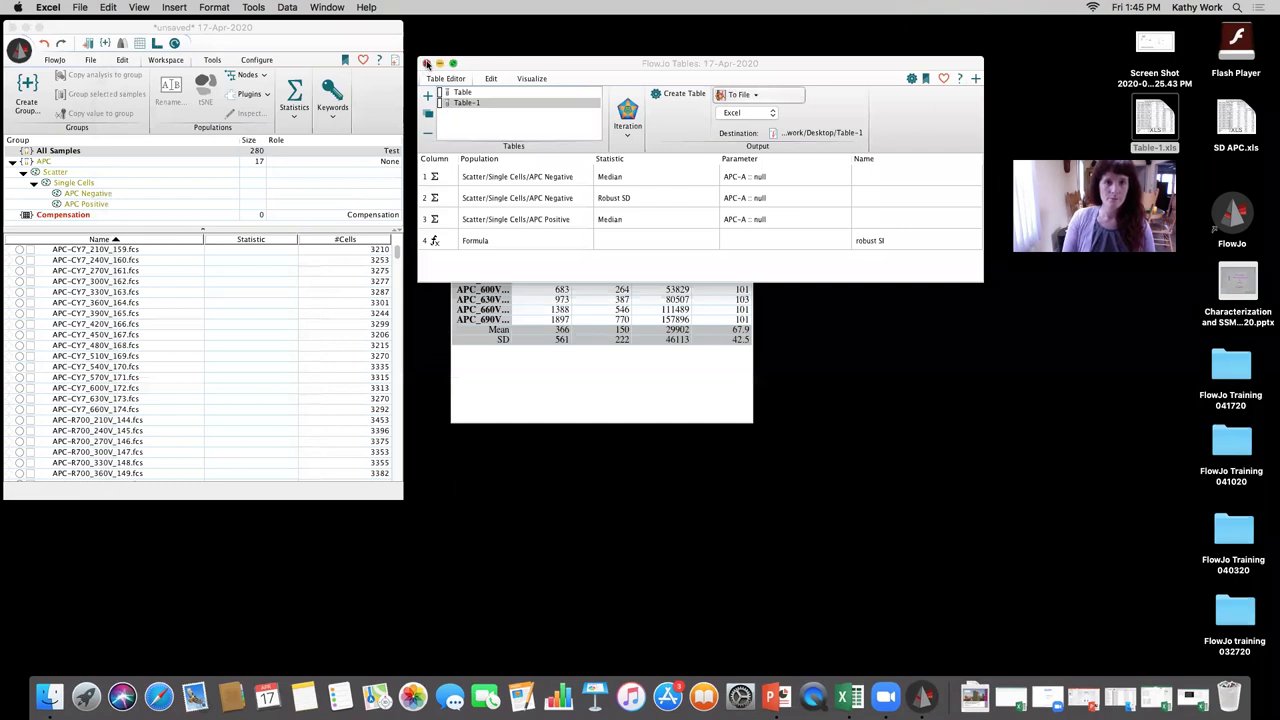
- Close the FlowJo Table Editor and select the Single Cells gates of all samples in the APC group
{"action": "left_click", "coordinate": [426, 63]}
{"action": "left_click", "coordinate": [16, 176]}
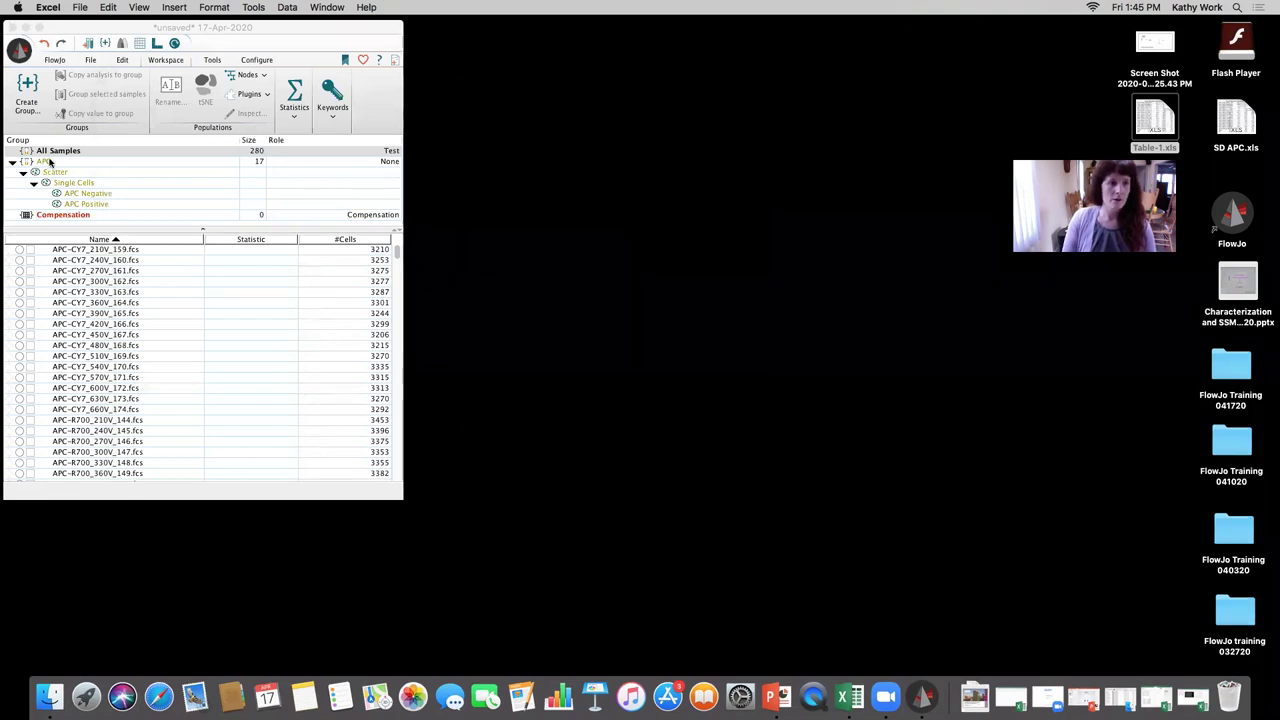
{"action": "left_click", "coordinate": [48, 162]}
{"action": "left_click", "coordinate": [106, 272]}
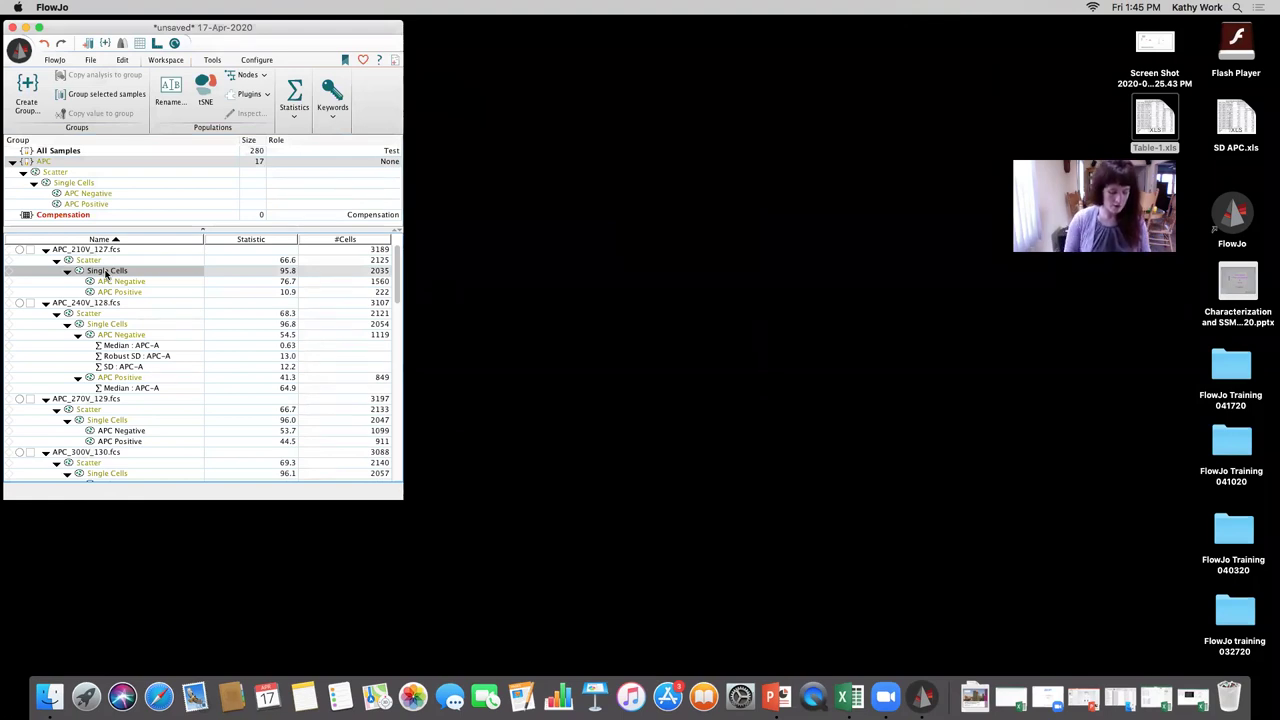
{"action": "left_click", "coordinate": [106, 272]}
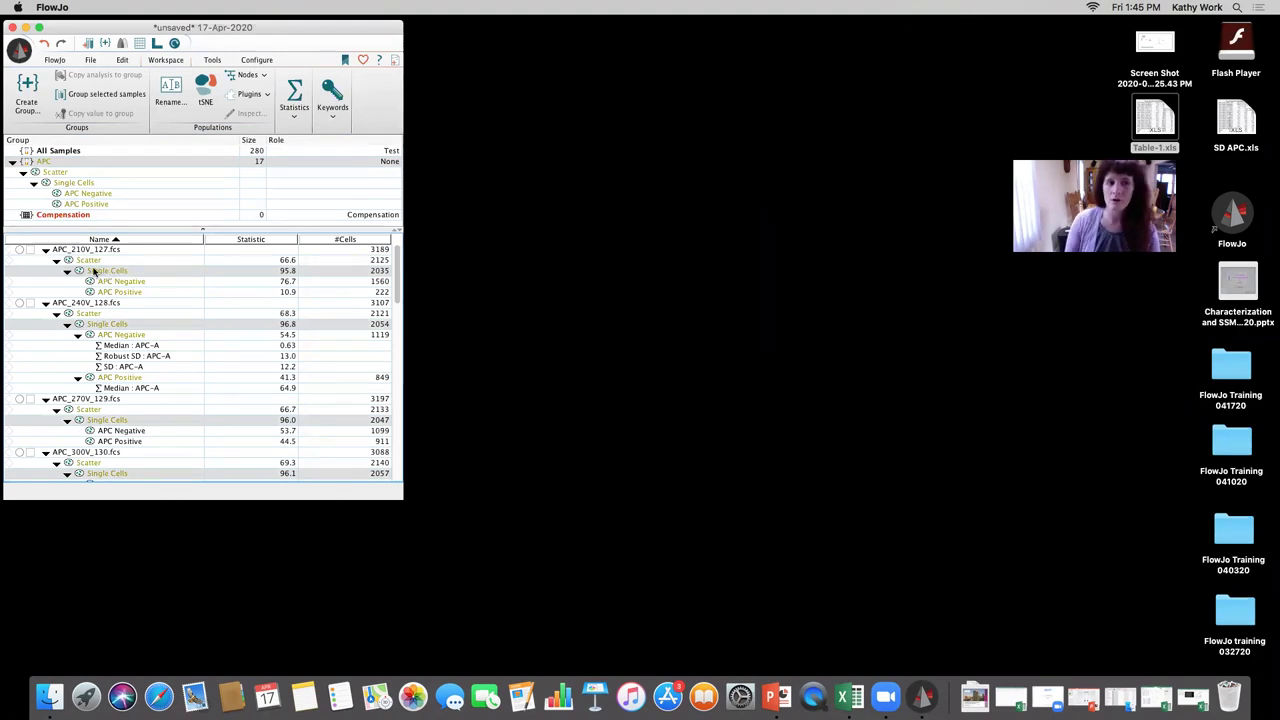
{"action": "scroll", "coordinate": [100, 300], "scroll_direction": "down", "scroll_amount": 1}
{"action": "scroll", "coordinate": [100, 300], "scroll_direction": "up", "scroll_amount": 1}
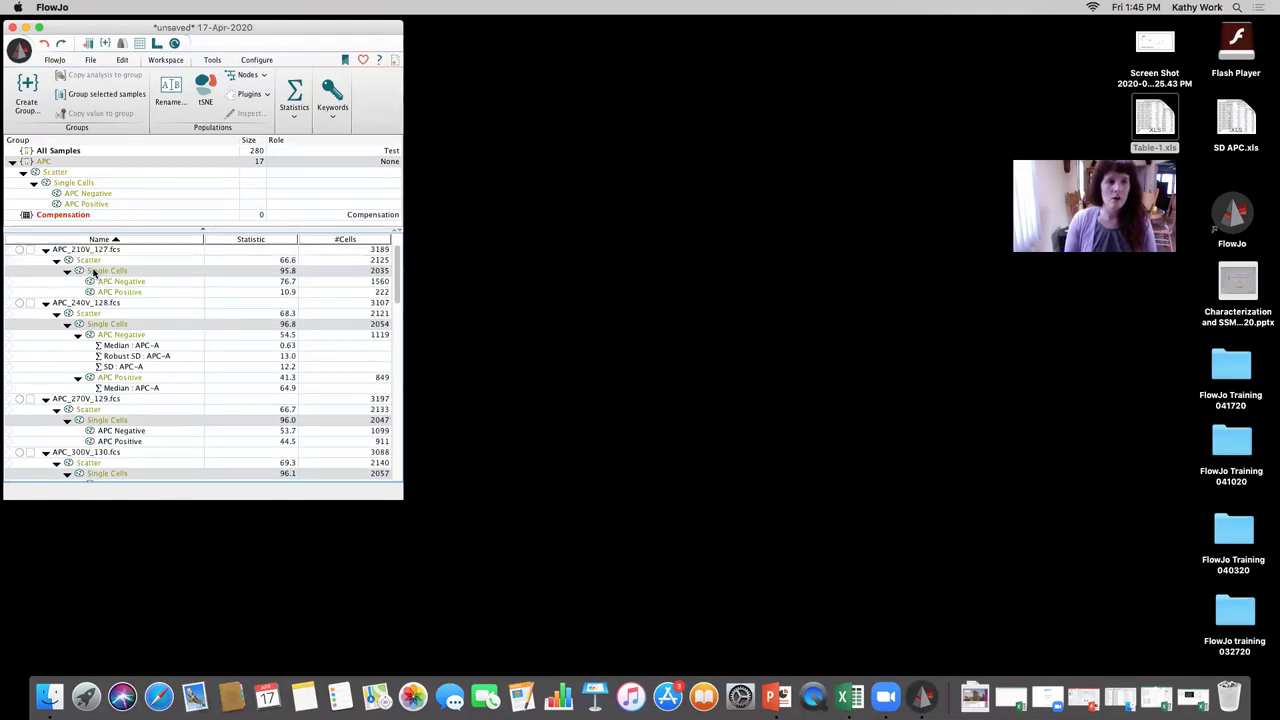
- Clear the selection, and use Select Equivalent Nodes from the Single Cells gate of APC_210V_127.fcs
{"action": "left_click", "coordinate": [120, 315]}
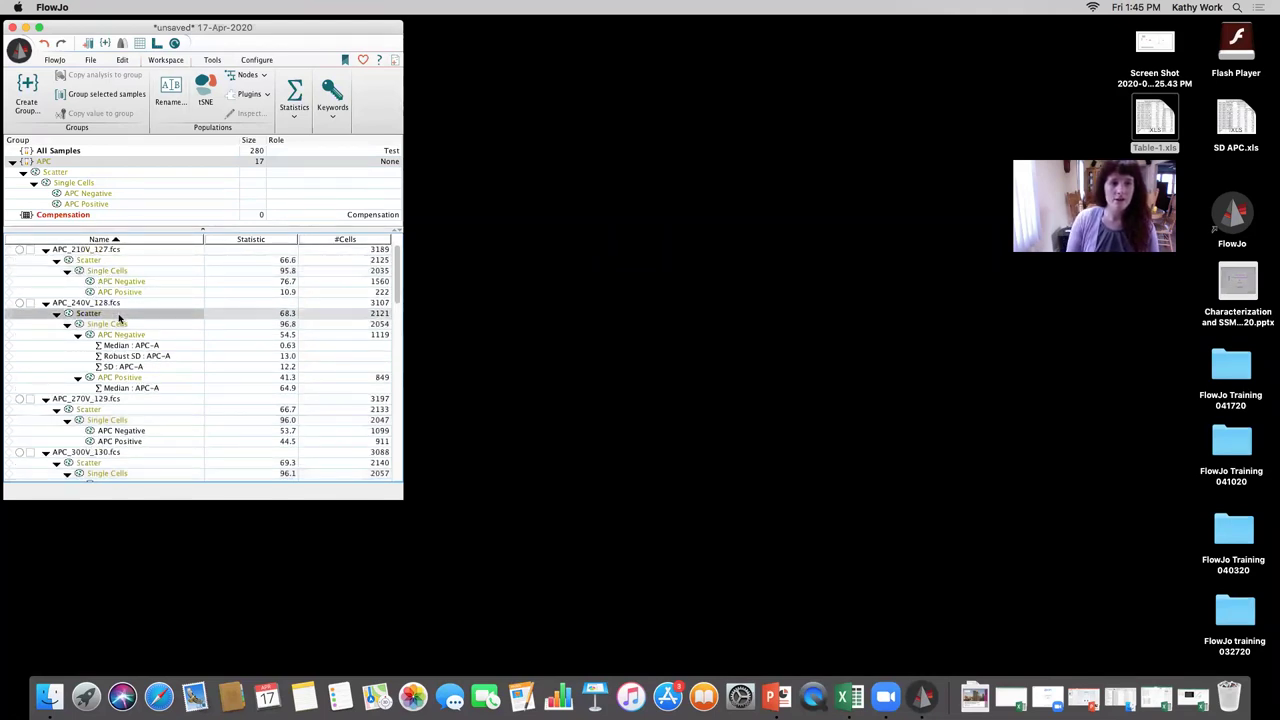
{"action": "left_click", "coordinate": [108, 272]}
{"action": "left_click", "coordinate": [122, 60]}
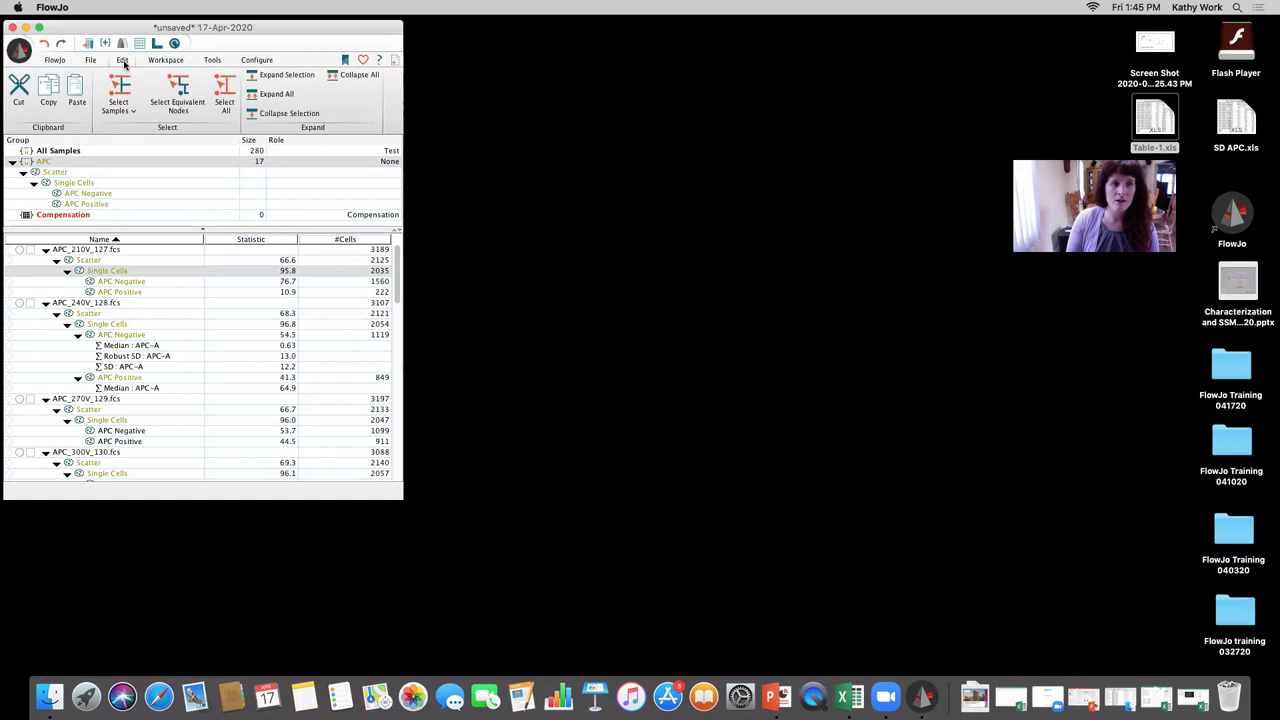
{"action": "left_click", "coordinate": [184, 97]}
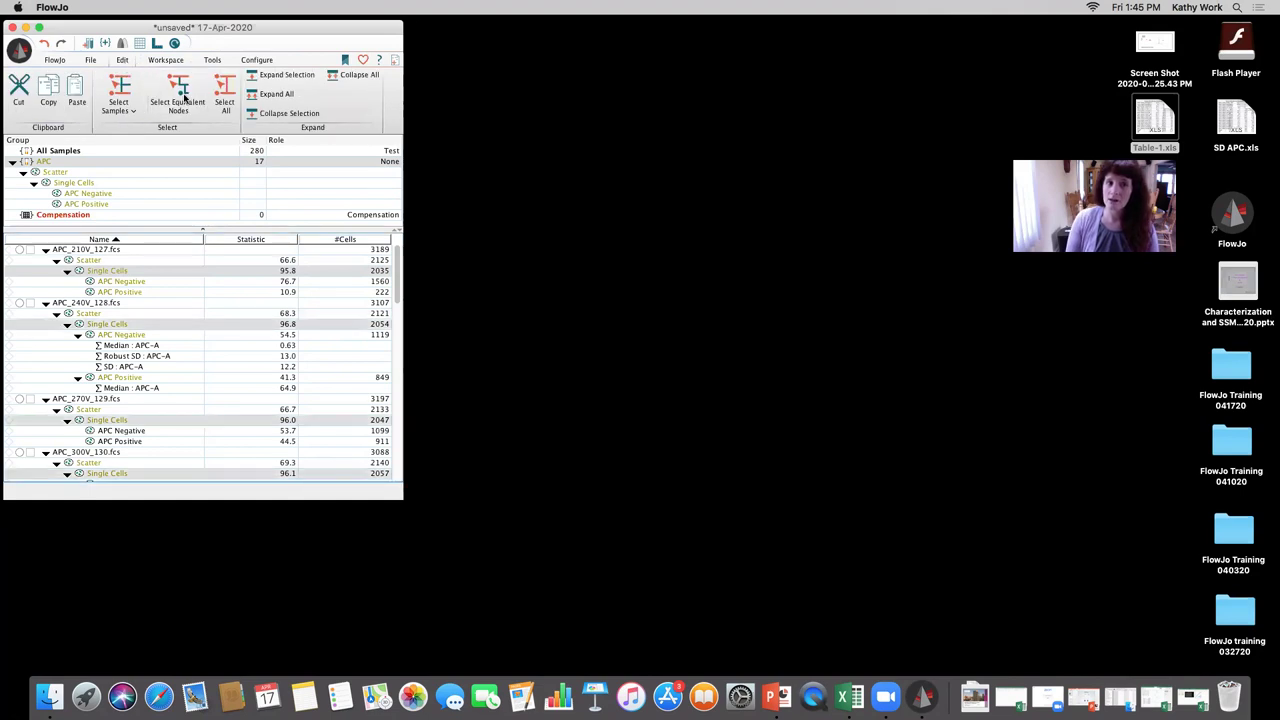
- Reselect the Single Cells gate of APC_210V_127.fcs and extend the selection to its equivalent nodes in the APC group
{"action": "left_click", "coordinate": [100, 293]}
{"action": "left_click", "coordinate": [102, 273]}
{"action": "right_click", "coordinate": [102, 273]}
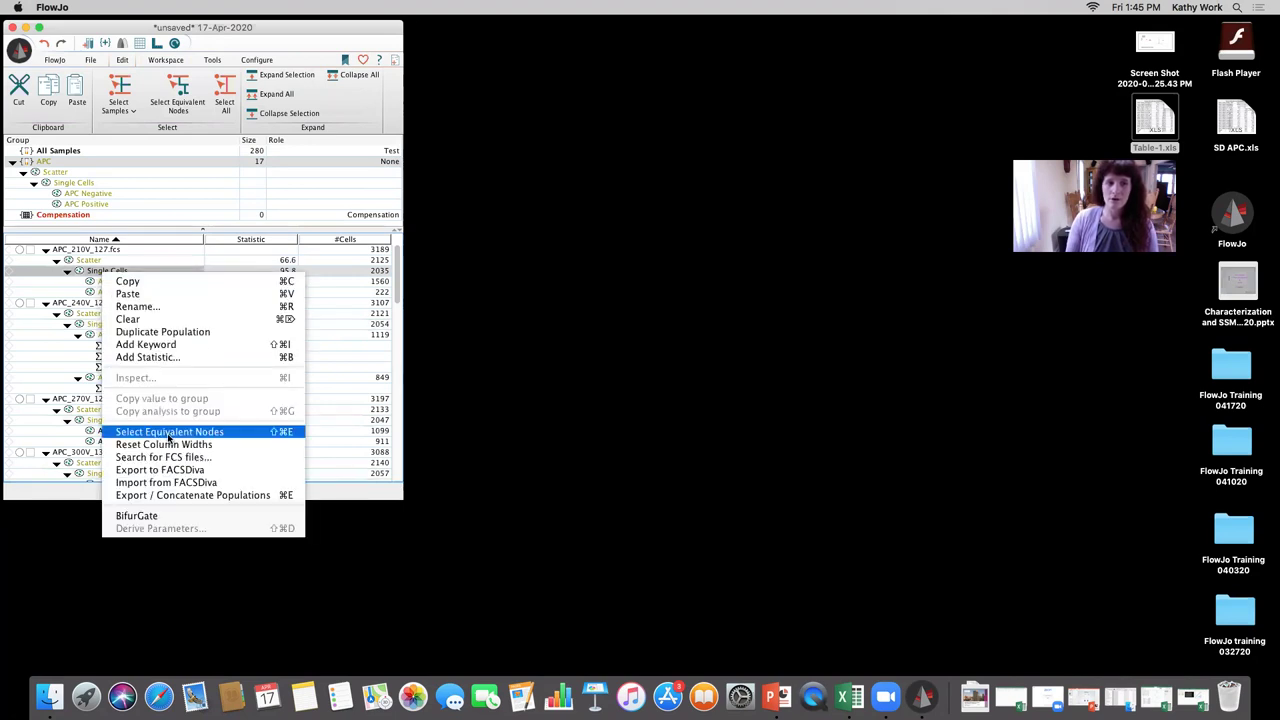
{"action": "left_click", "coordinate": [169, 433]}
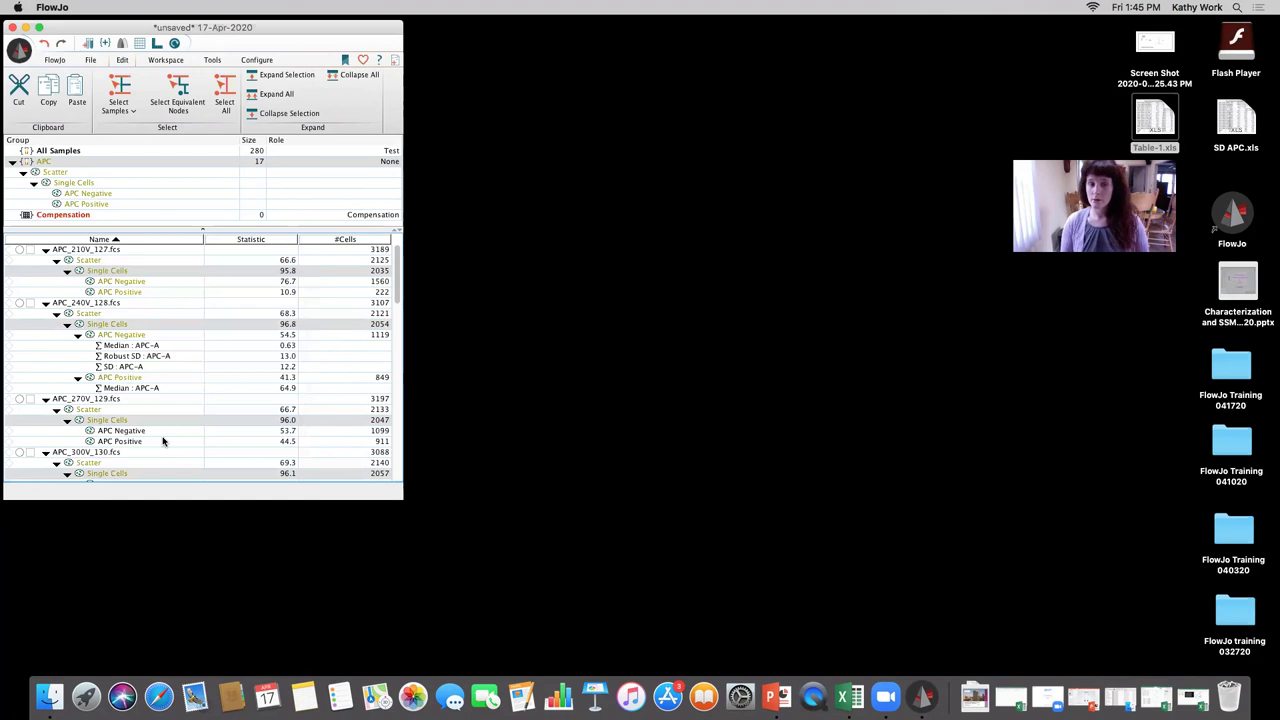
{"action": "scroll", "coordinate": [112, 272], "scroll_direction": "down", "scroll_amount": 1}
{"action": "right_click", "coordinate": [112, 272]}
{"action": "key", "text": "Escape"}
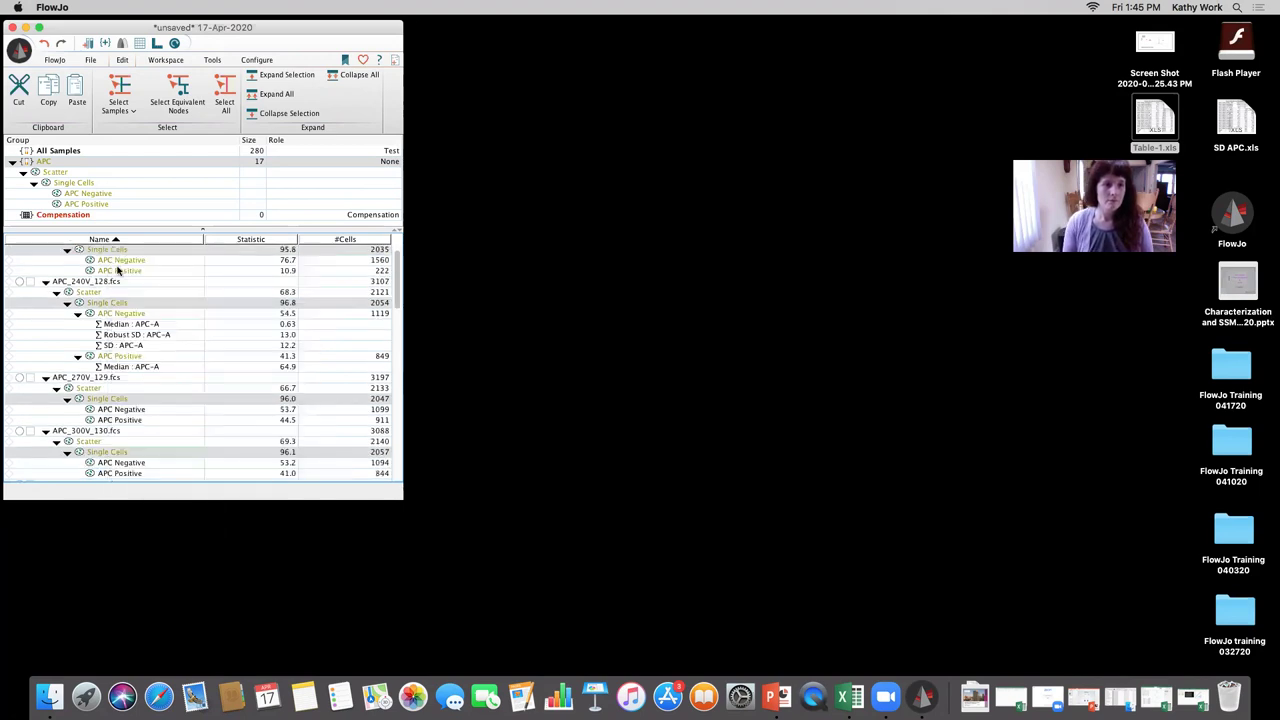
{"action": "scroll", "coordinate": [114, 273], "scroll_direction": "up", "scroll_amount": 2}
{"action": "scroll", "coordinate": [113, 272], "scroll_direction": "down", "scroll_amount": 1}
{"action": "right_click", "coordinate": [113, 271]}
{"action": "key", "text": "Escape"}
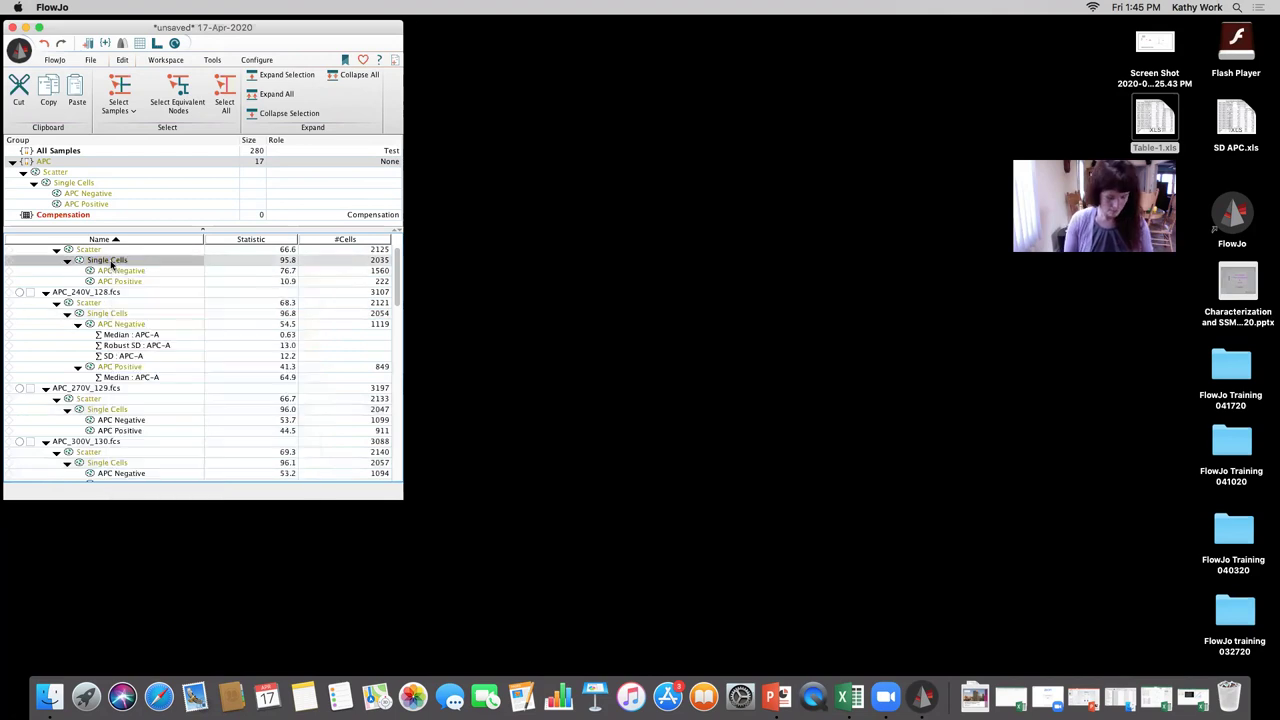
{"action": "right_click", "coordinate": [112, 265]}
{"action": "key", "text": "Escape"}
{"action": "scroll", "coordinate": [110, 270], "scroll_direction": "up", "scroll_amount": 1}
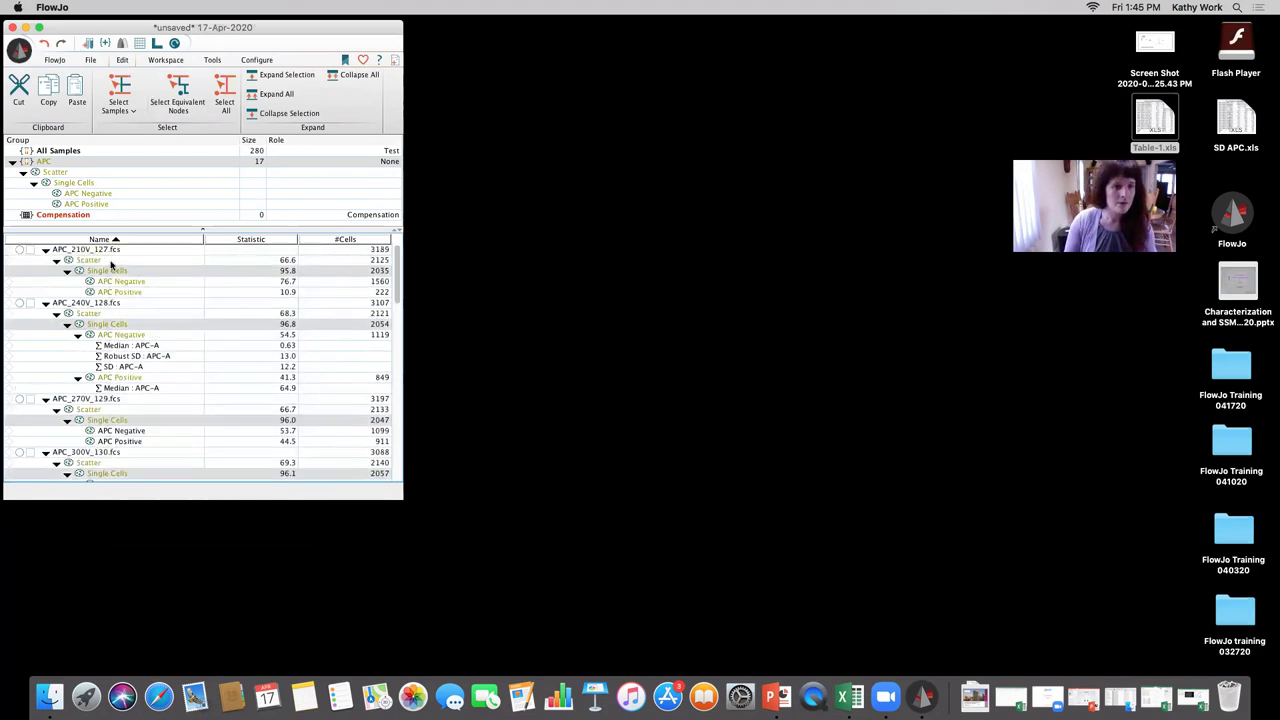
- Set up Export / Concatenate Populations for the selected Single Cells gates in Concatenate mode, with the Desktop as destination
{"action": "right_click", "coordinate": [108, 273]}
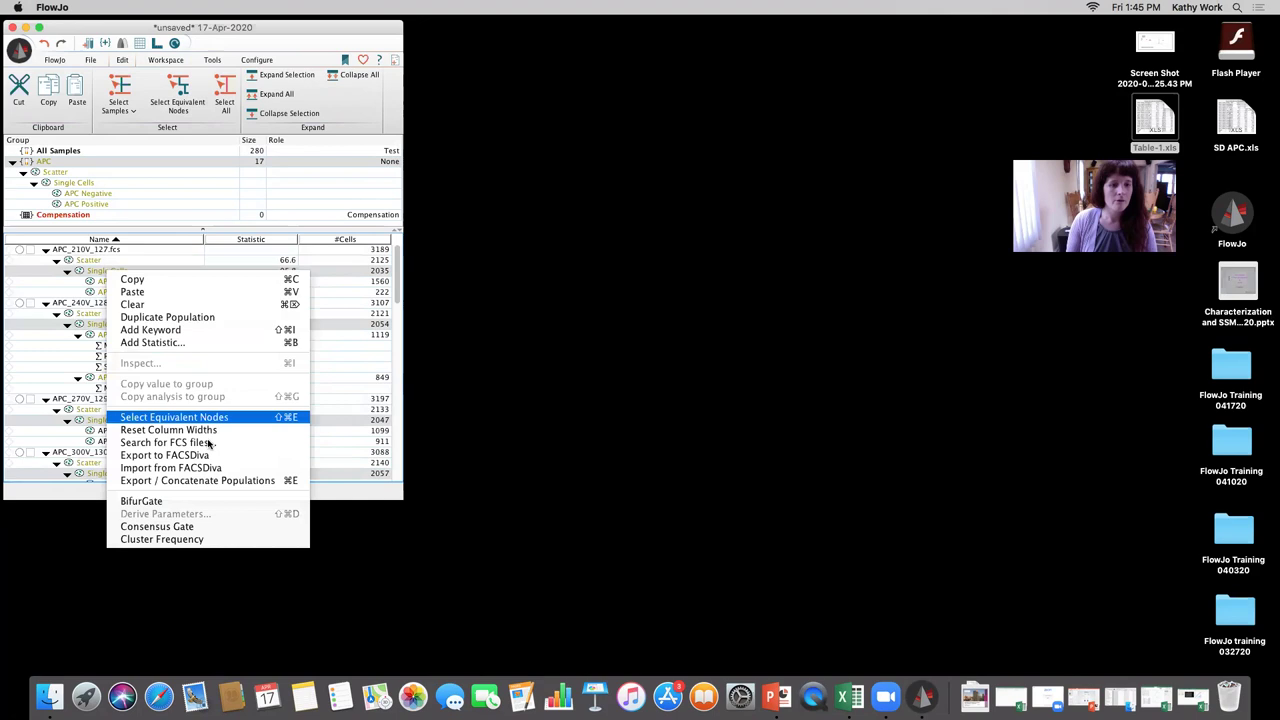
{"action": "left_click", "coordinate": [214, 481]}
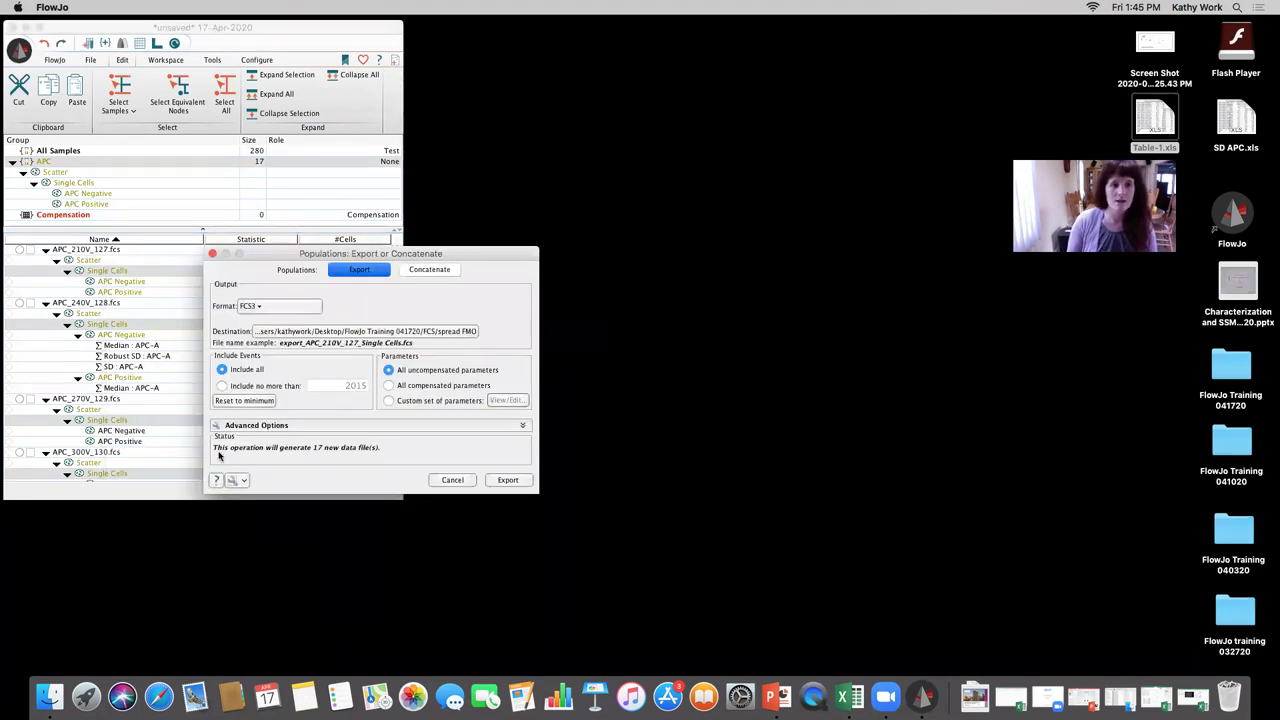
{"action": "left_click", "coordinate": [430, 269]}
{"action": "left_click_drag", "start_coordinate": [435, 257], "coordinate": [597, 197]}
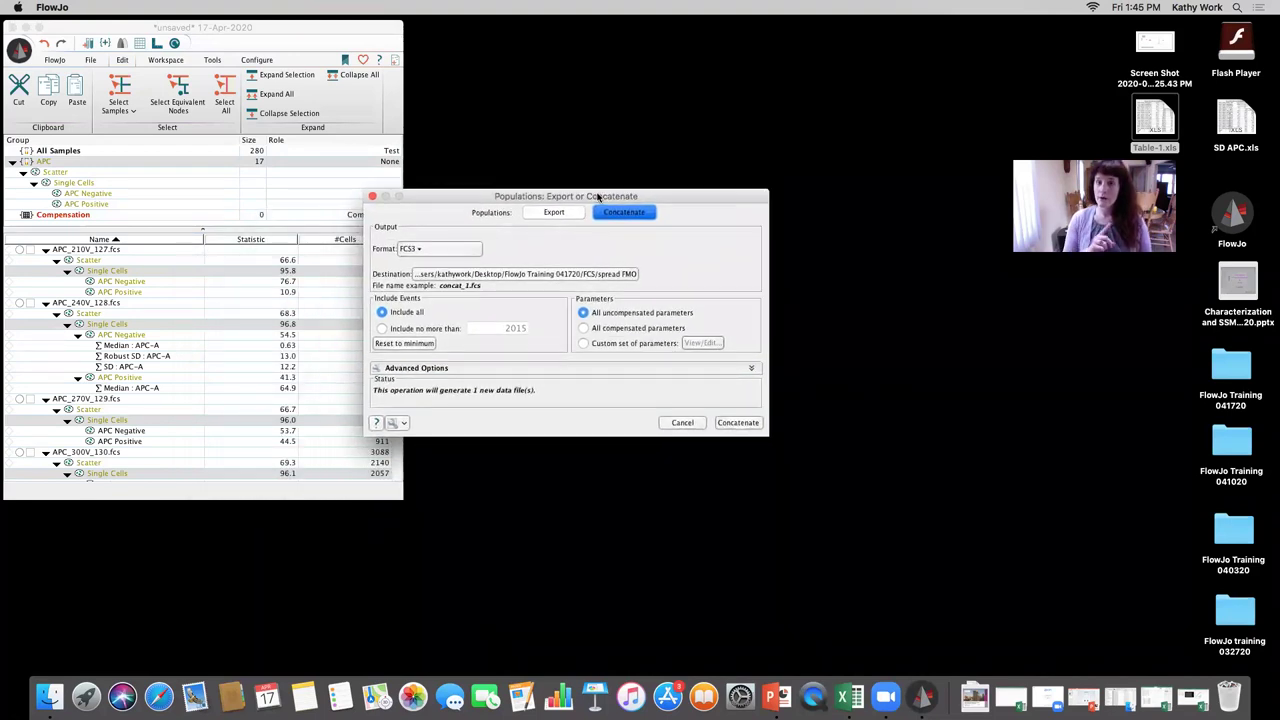
{"action": "left_click", "coordinate": [434, 278]}
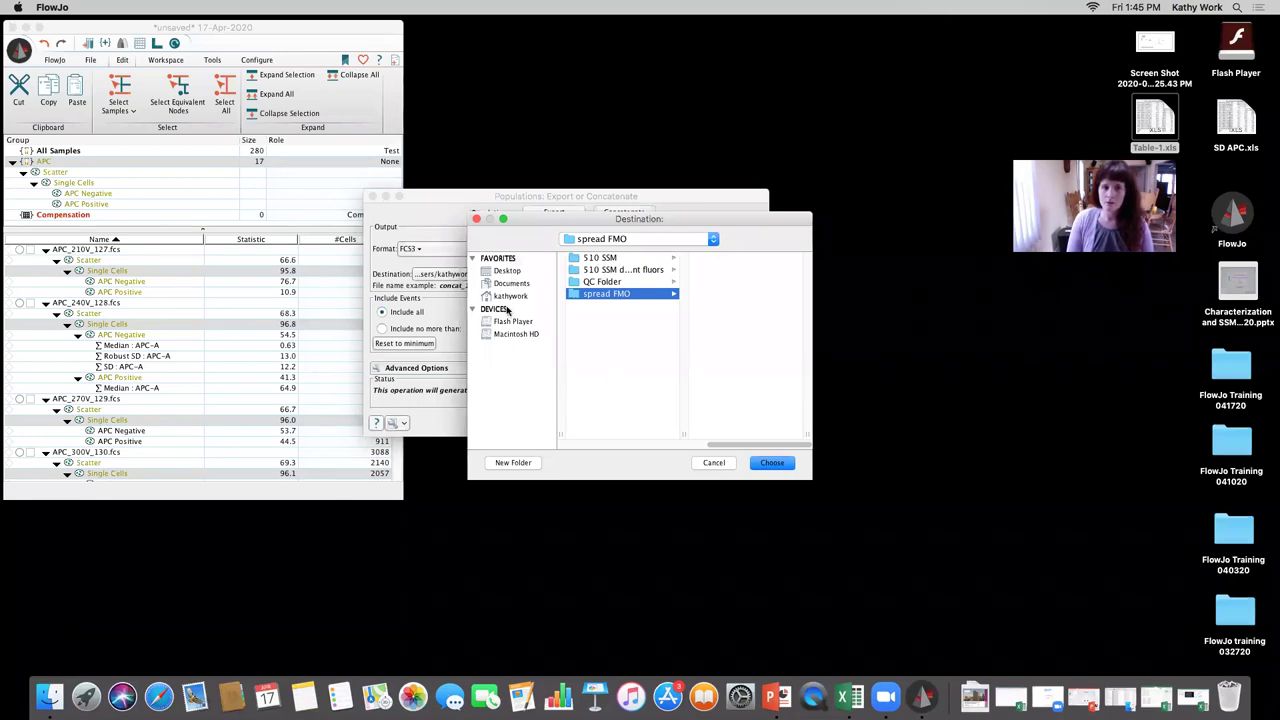
{"action": "left_click", "coordinate": [503, 272]}
{"action": "left_click", "coordinate": [762, 463]}
- Show the advanced concatenation options and set the file name prefix to APC Concat
{"action": "left_click", "coordinate": [414, 368]}
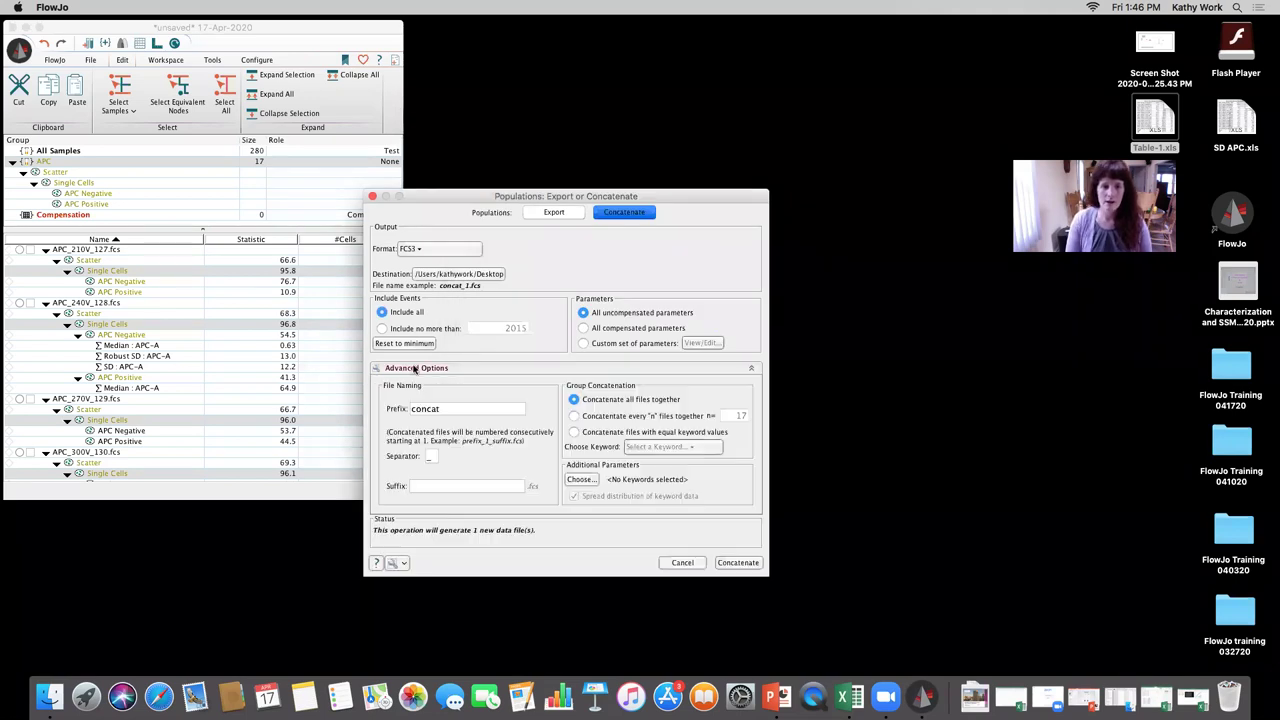
{"action": "left_click", "coordinate": [399, 408]}
{"action": "key", "text": "super+a"}
{"action": "type", "text": "A"}
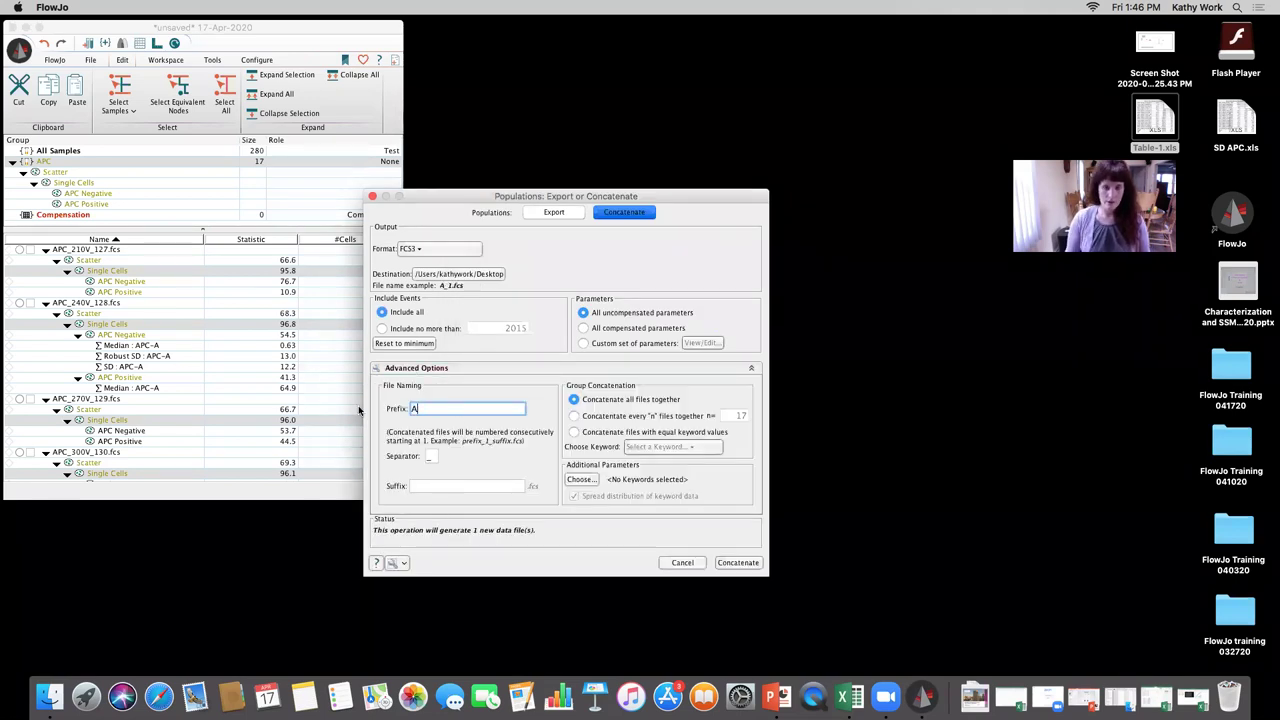
{"action": "type", "text": "PC Concat"}
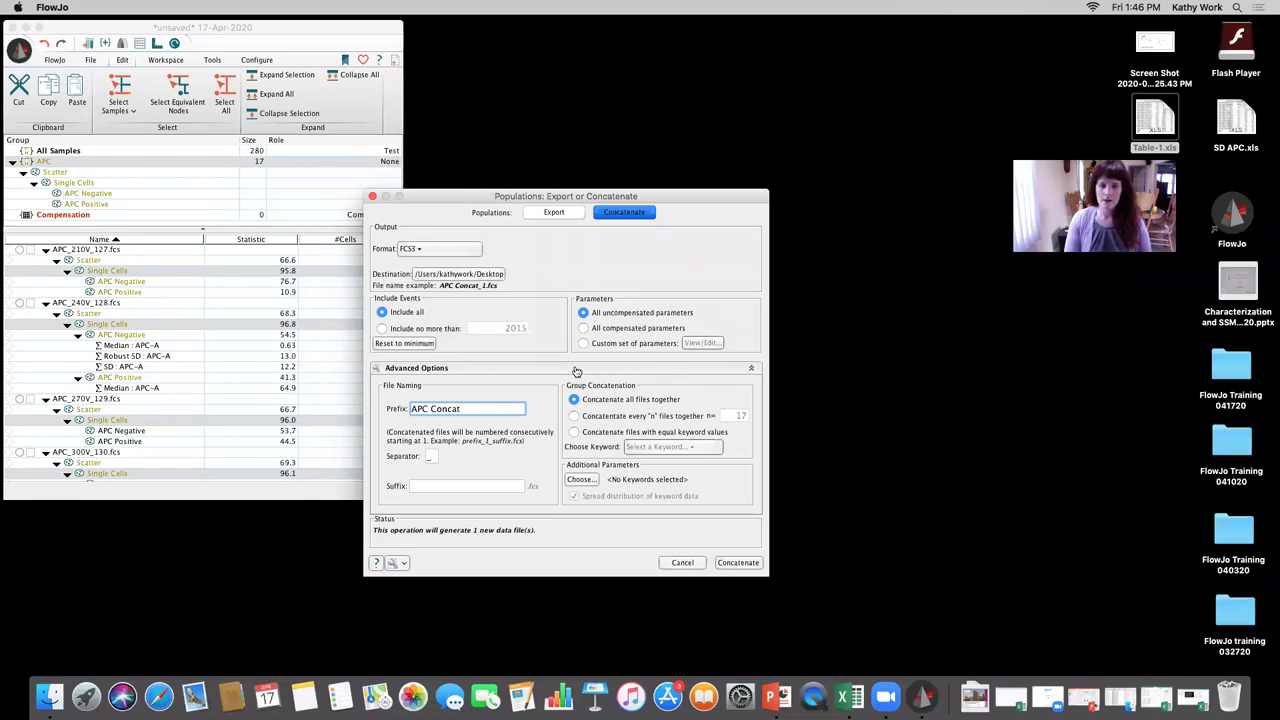
- Concatenate the populations into one FCS3 file and load it into the existing workspace
{"action": "left_click", "coordinate": [732, 563]}
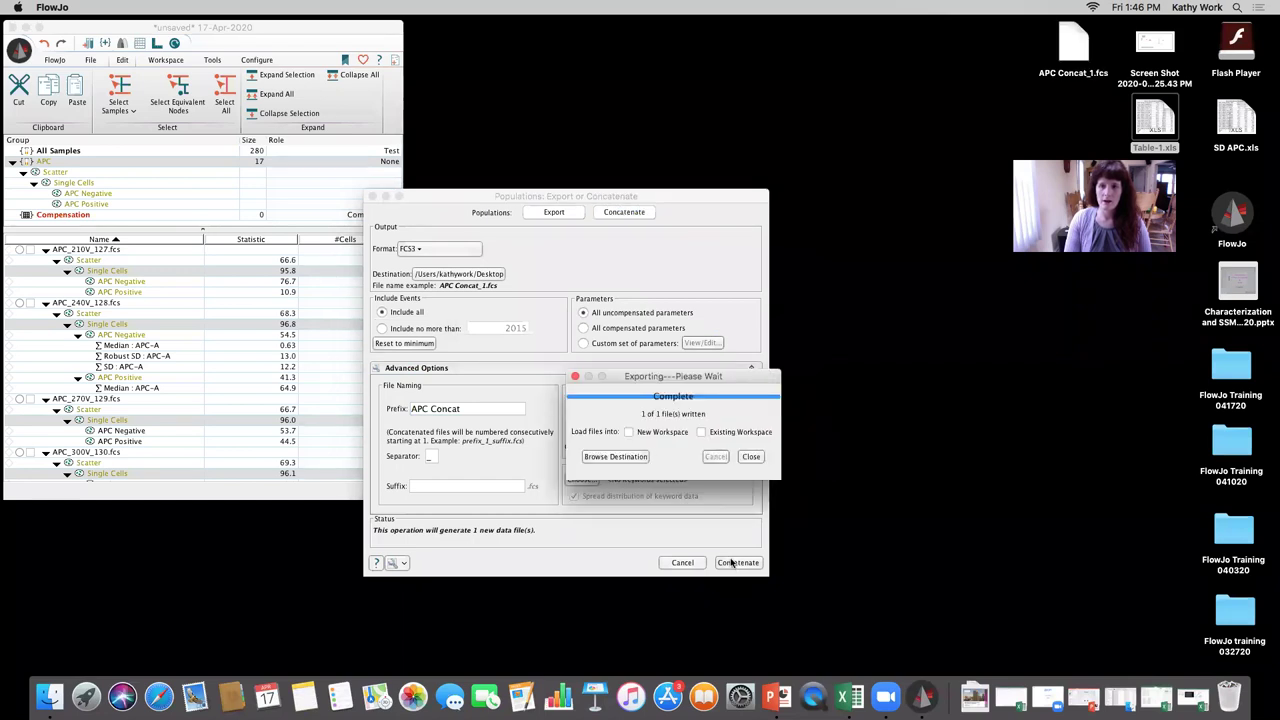
{"action": "left_click", "coordinate": [702, 432]}
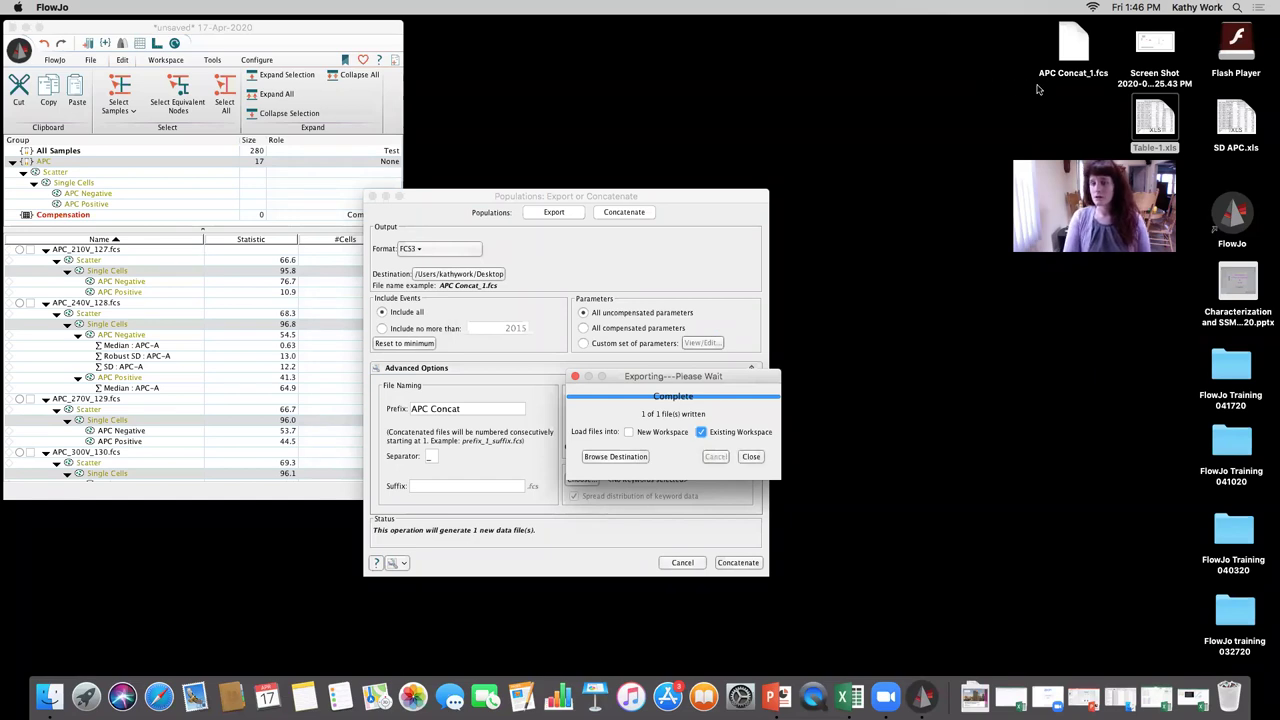
{"action": "left_click", "coordinate": [751, 456]}
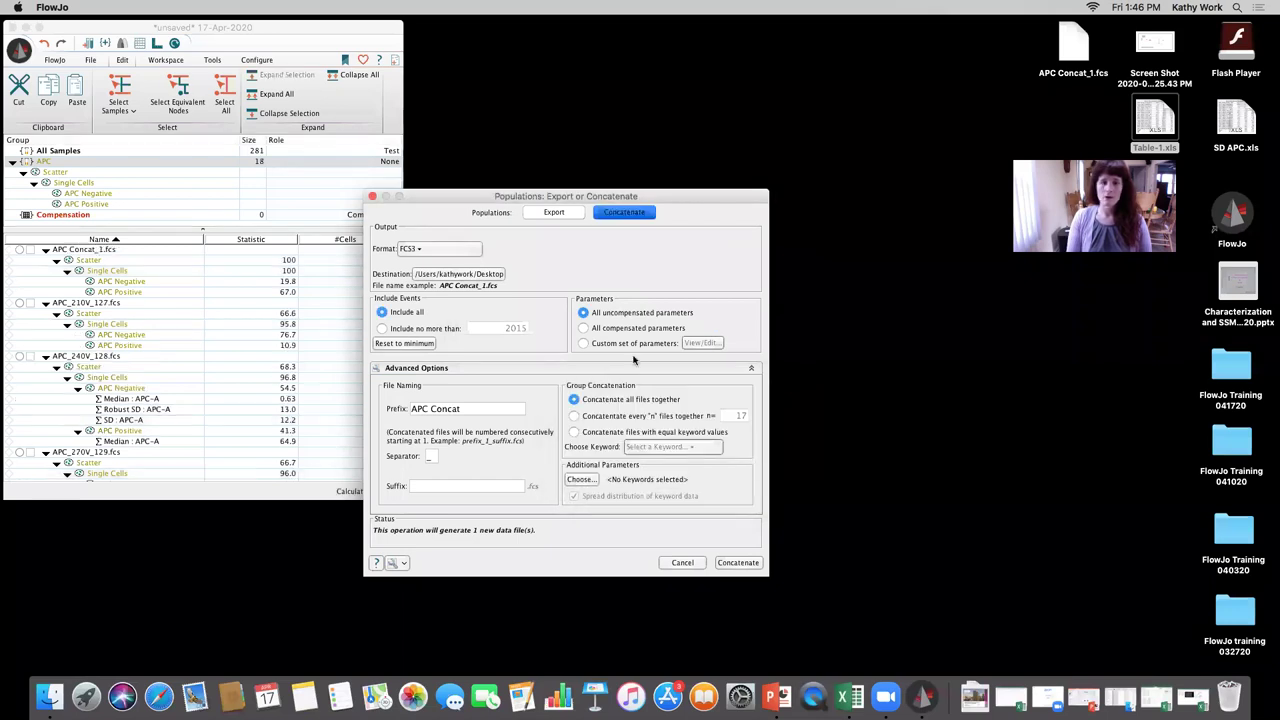
- Close the concatenation dialog, open the APC Concat_1.fcs plot and set its horizontal axis to SampleID
{"action": "left_click", "coordinate": [372, 196]}
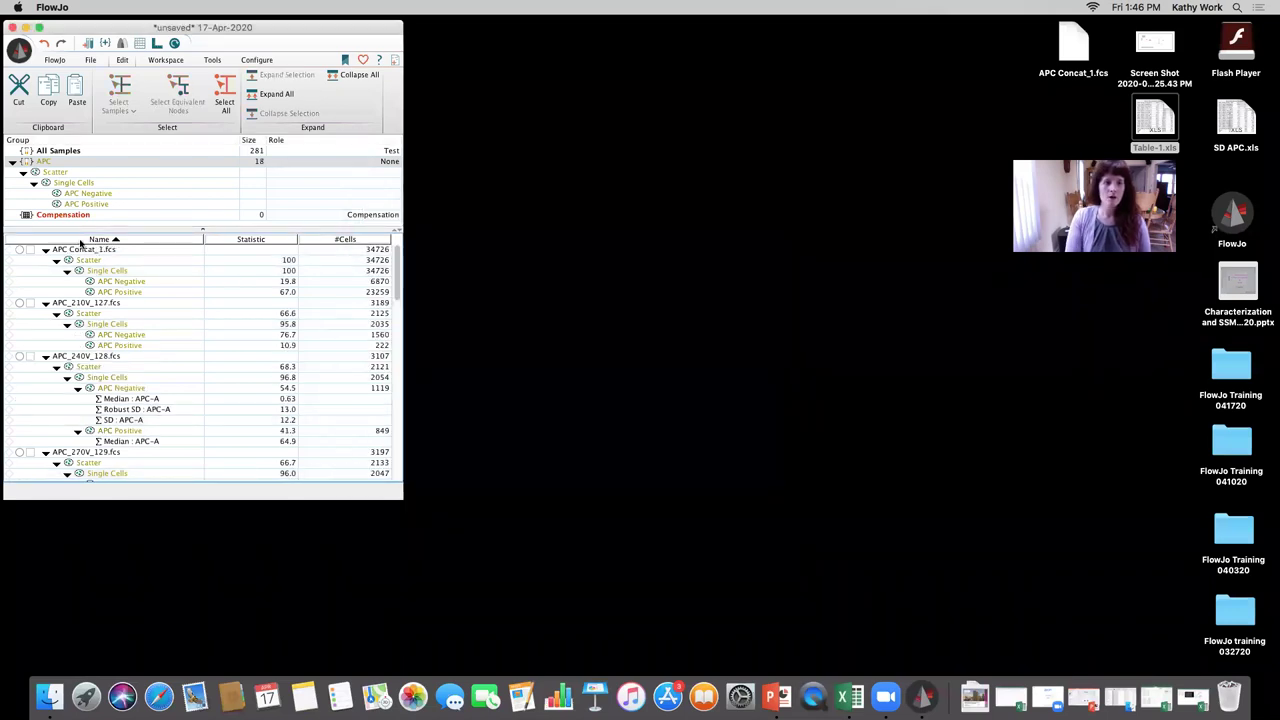
{"action": "double_click", "coordinate": [78, 251]}
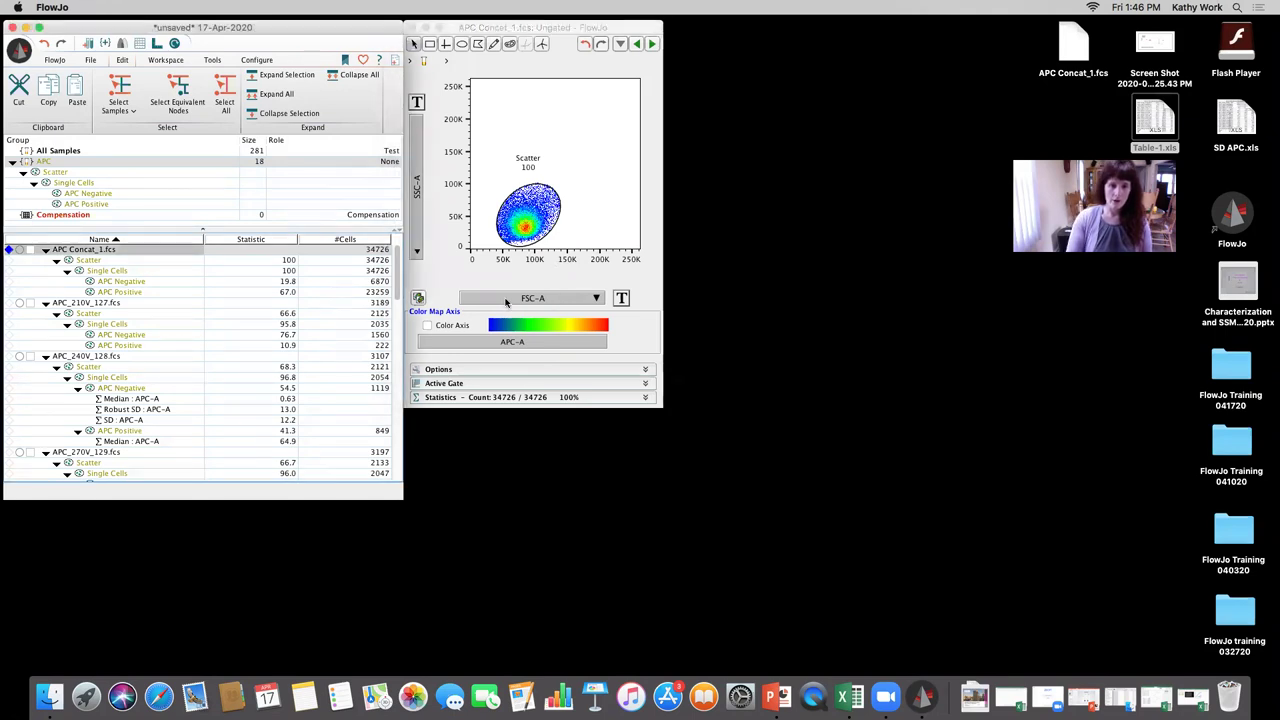
{"action": "left_click", "coordinate": [506, 302]}
{"action": "type", "text": "sam"}
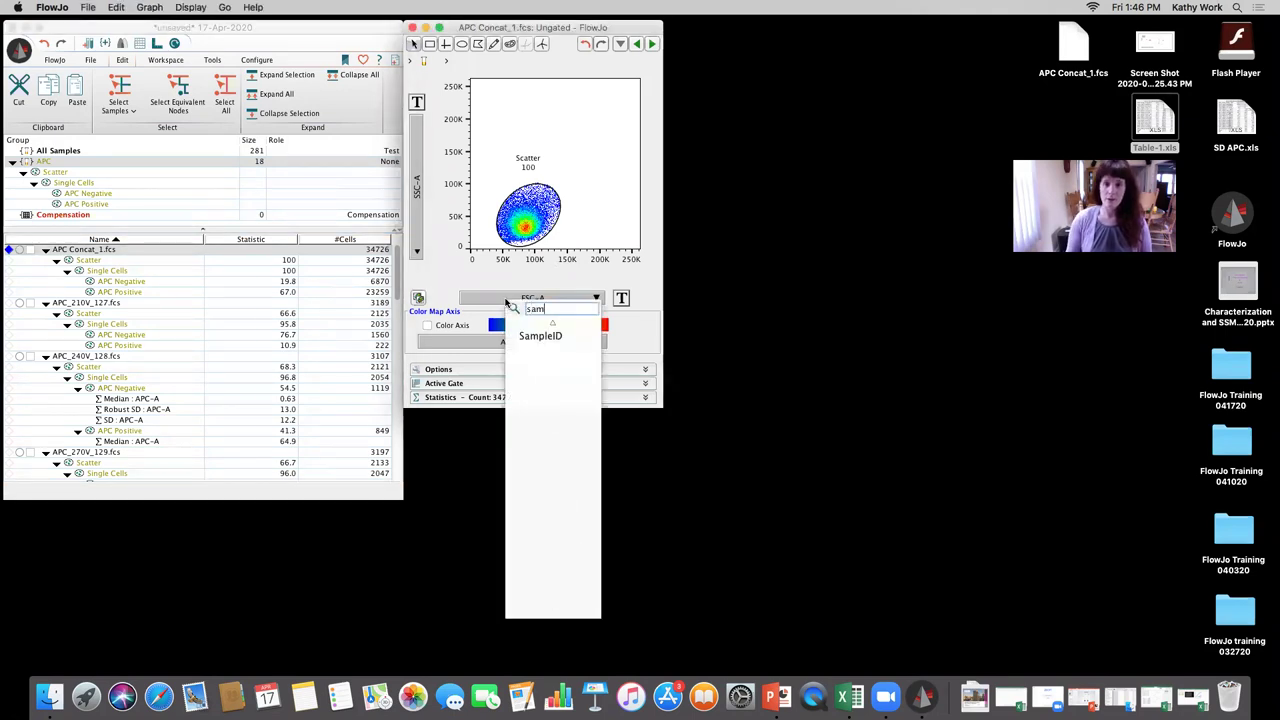
{"action": "left_click", "coordinate": [536, 338]}
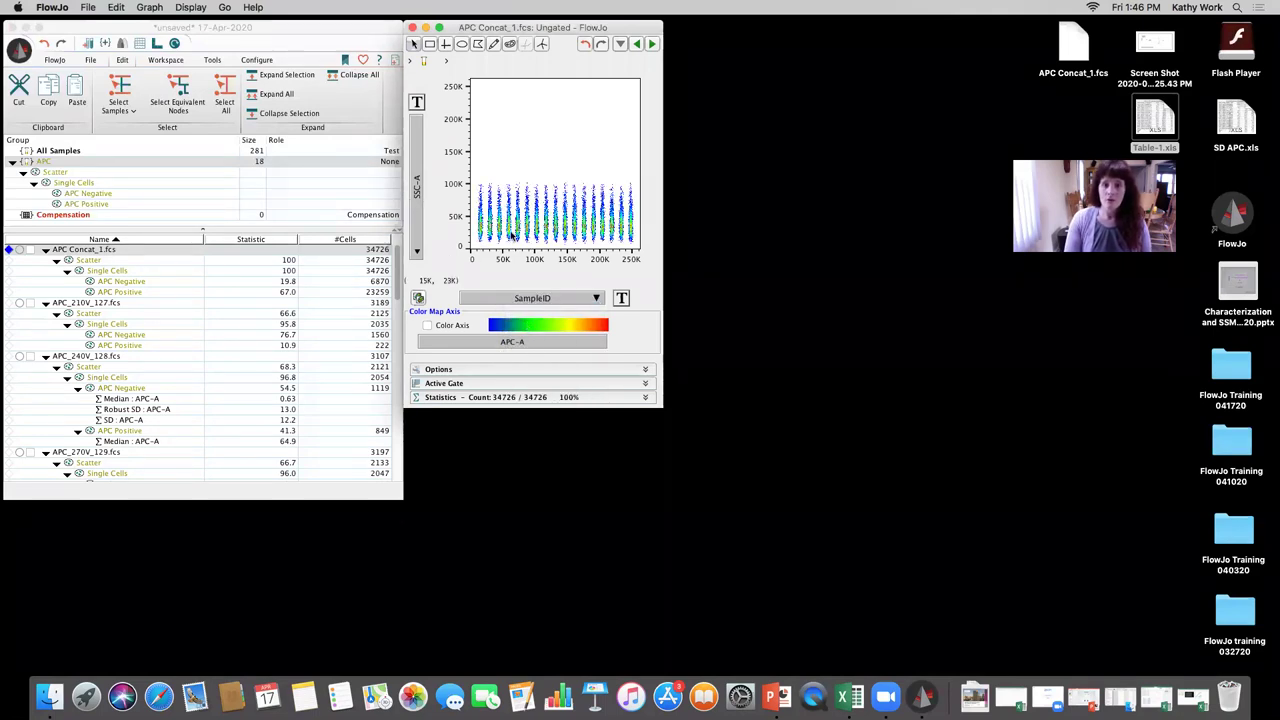
- Set the plot's vertical axis to APC-A and enlarge the graph window
{"action": "left_click", "coordinate": [418, 194]}
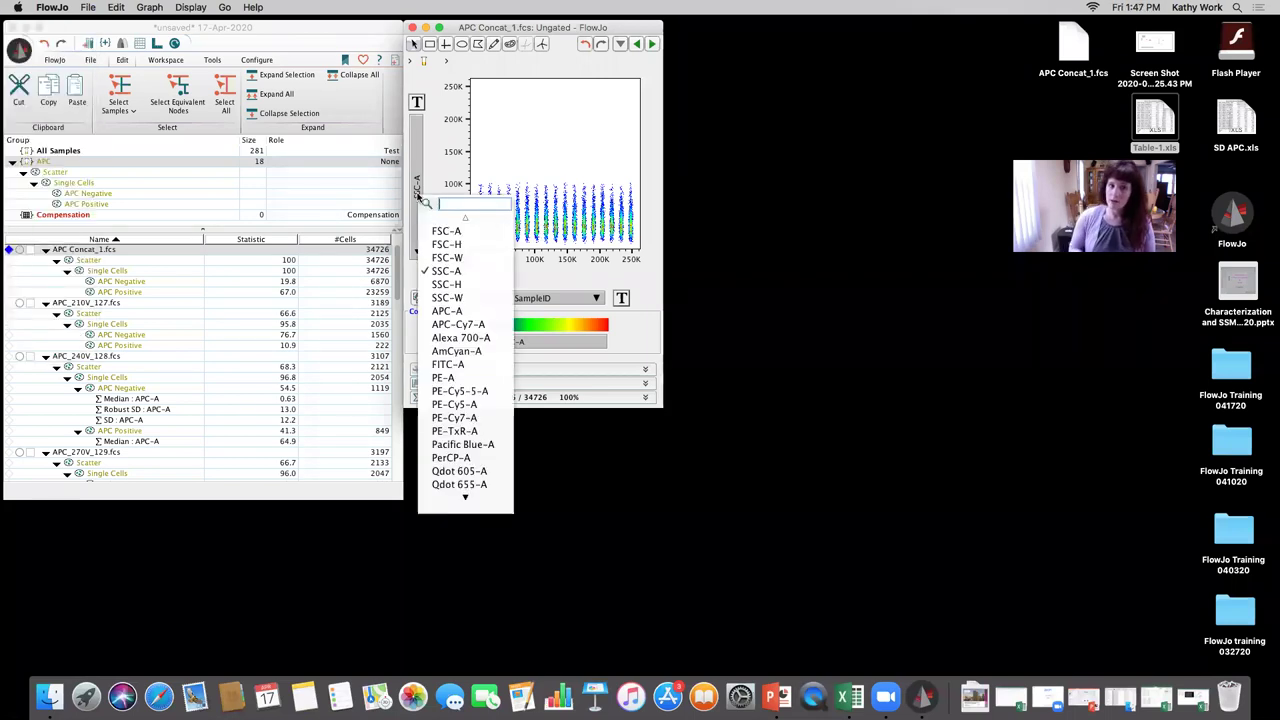
{"action": "type", "text": "apc"}
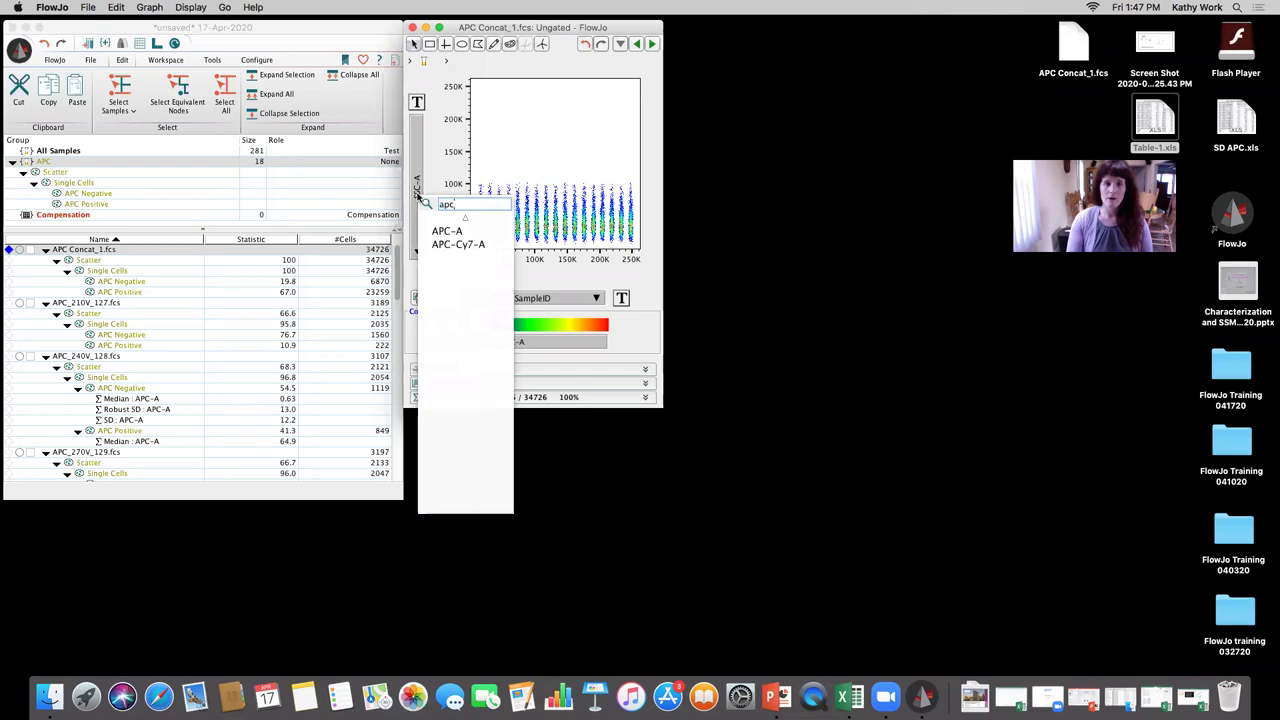
{"action": "left_click", "coordinate": [435, 232]}
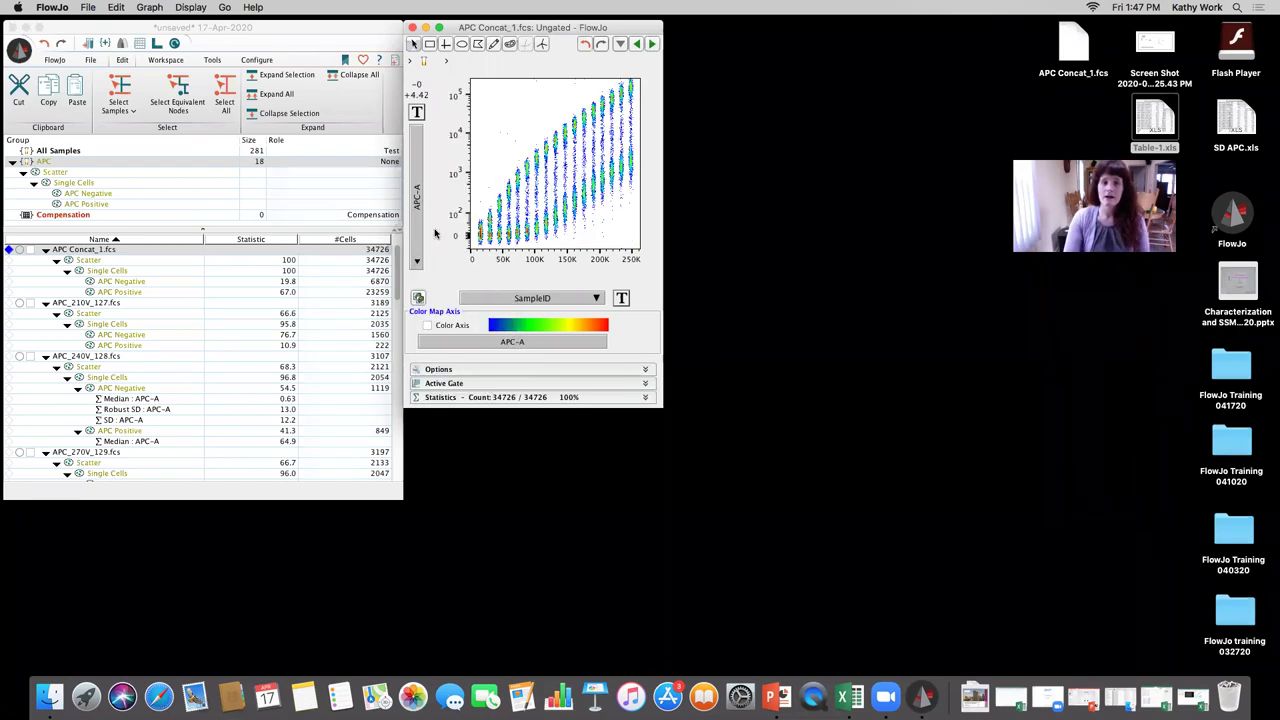
{"action": "left_click_drag", "start_coordinate": [661, 405], "coordinate": [770, 556]}
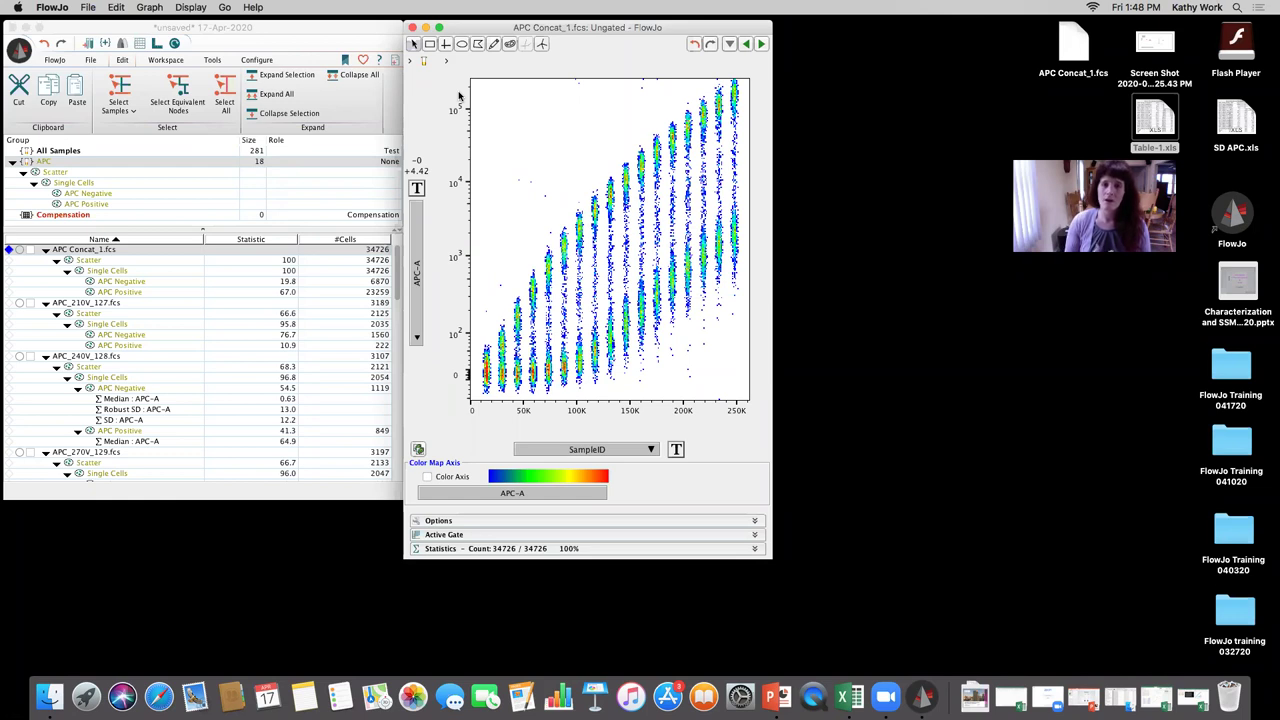
{"action": "left_click_drag", "start_coordinate": [490, 28], "coordinate": [508, 62]}
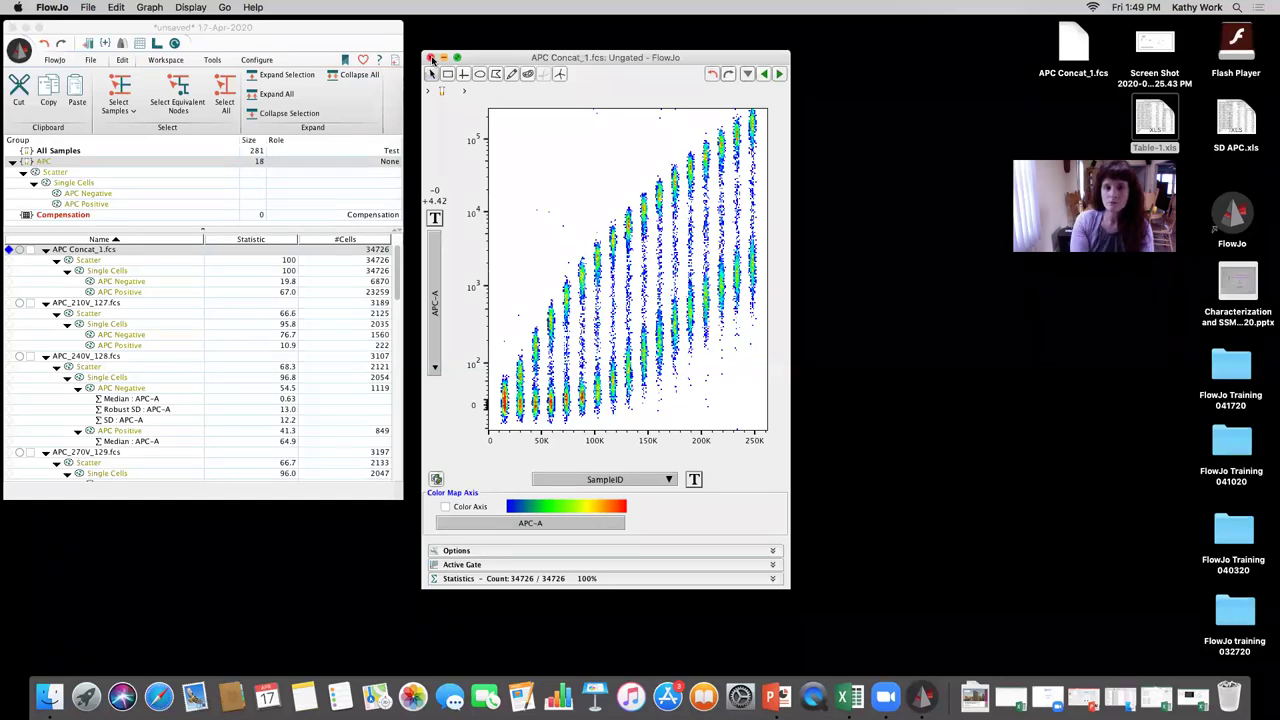
{"action": "left_click_drag", "start_coordinate": [474, 64], "coordinate": [439, 41]}
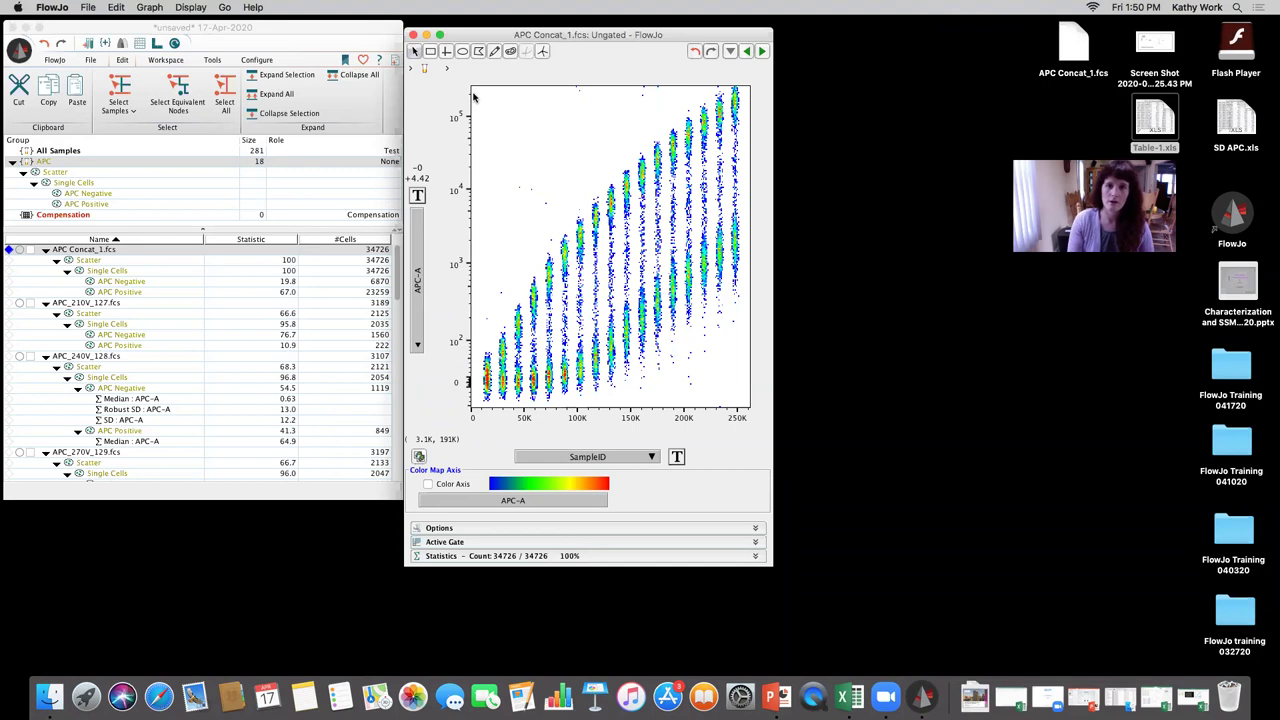
{"action": "left_click_drag", "start_coordinate": [300, 42], "coordinate": [285, 67]}
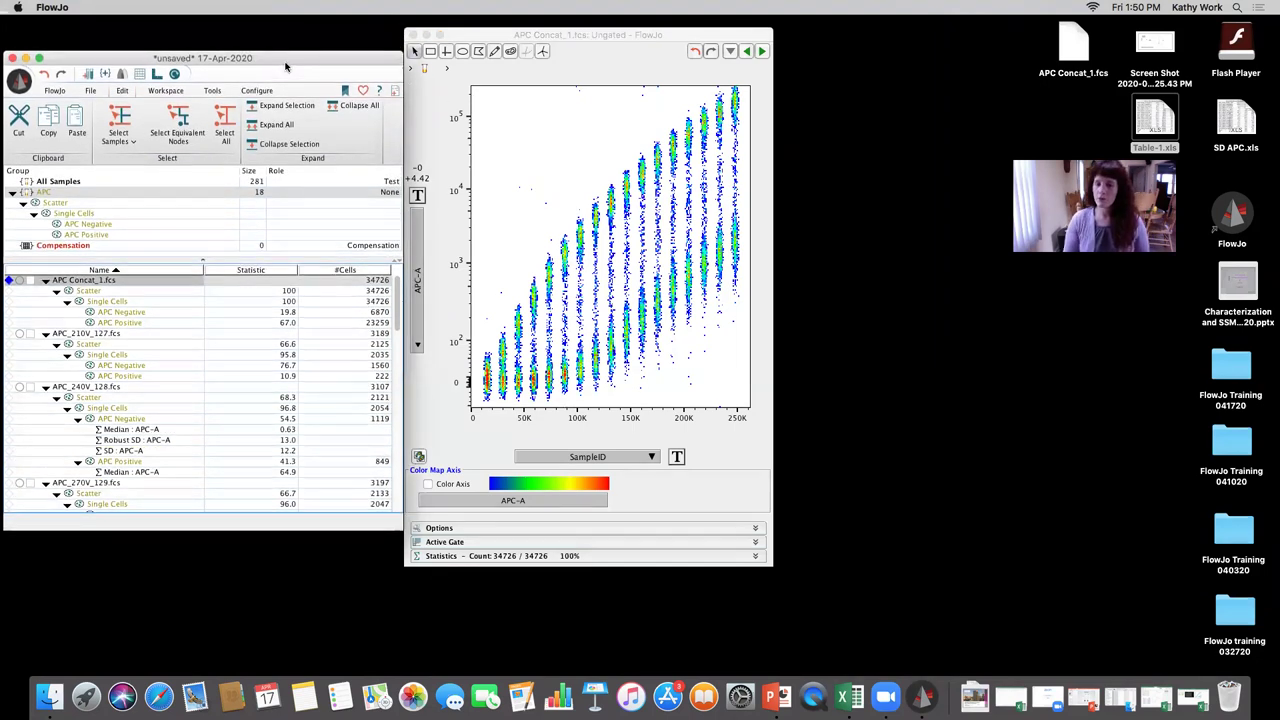
{"action": "left_click_drag", "start_coordinate": [476, 34], "coordinate": [481, 83]}
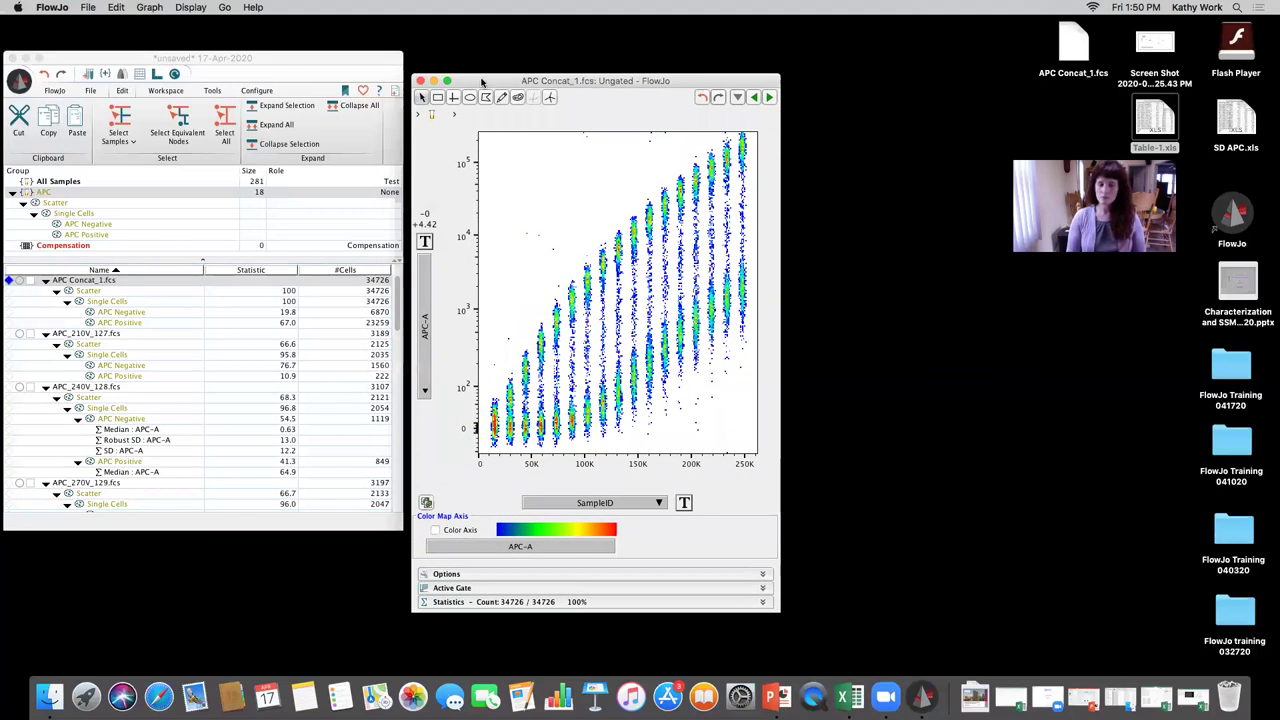
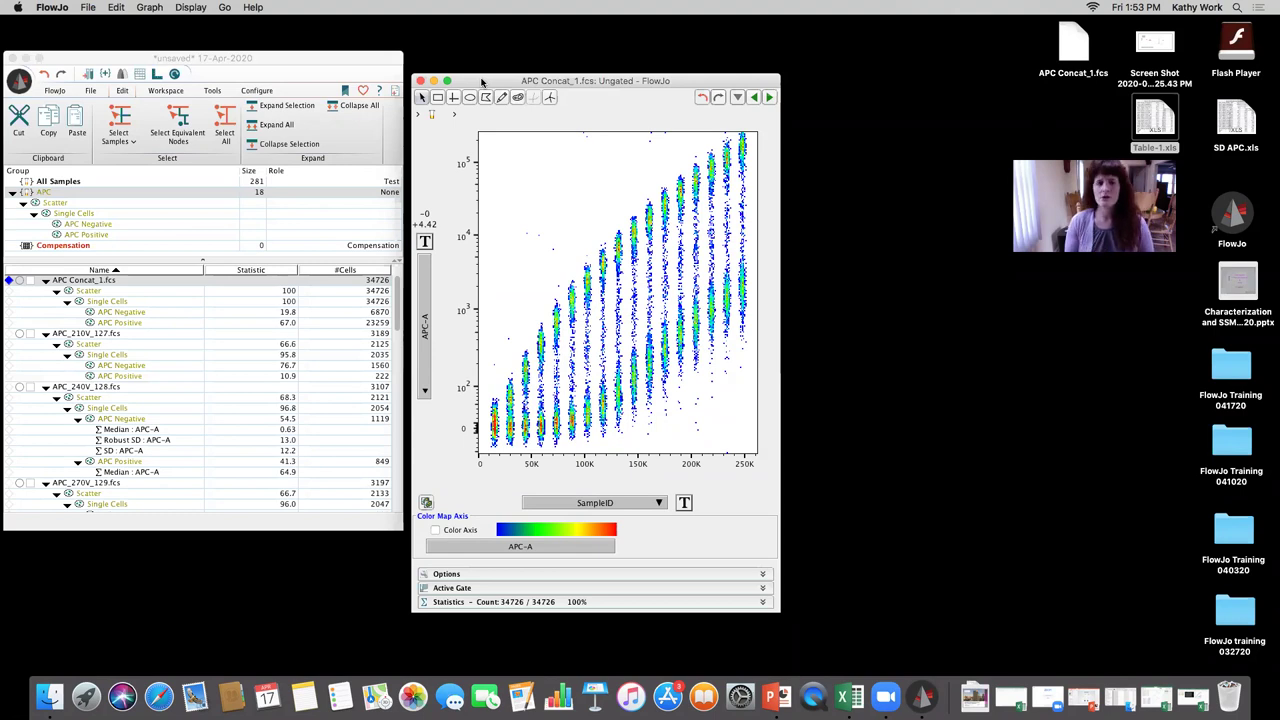
{"action": "left_click_drag", "start_coordinate": [481, 82], "coordinate": [479, 50]}
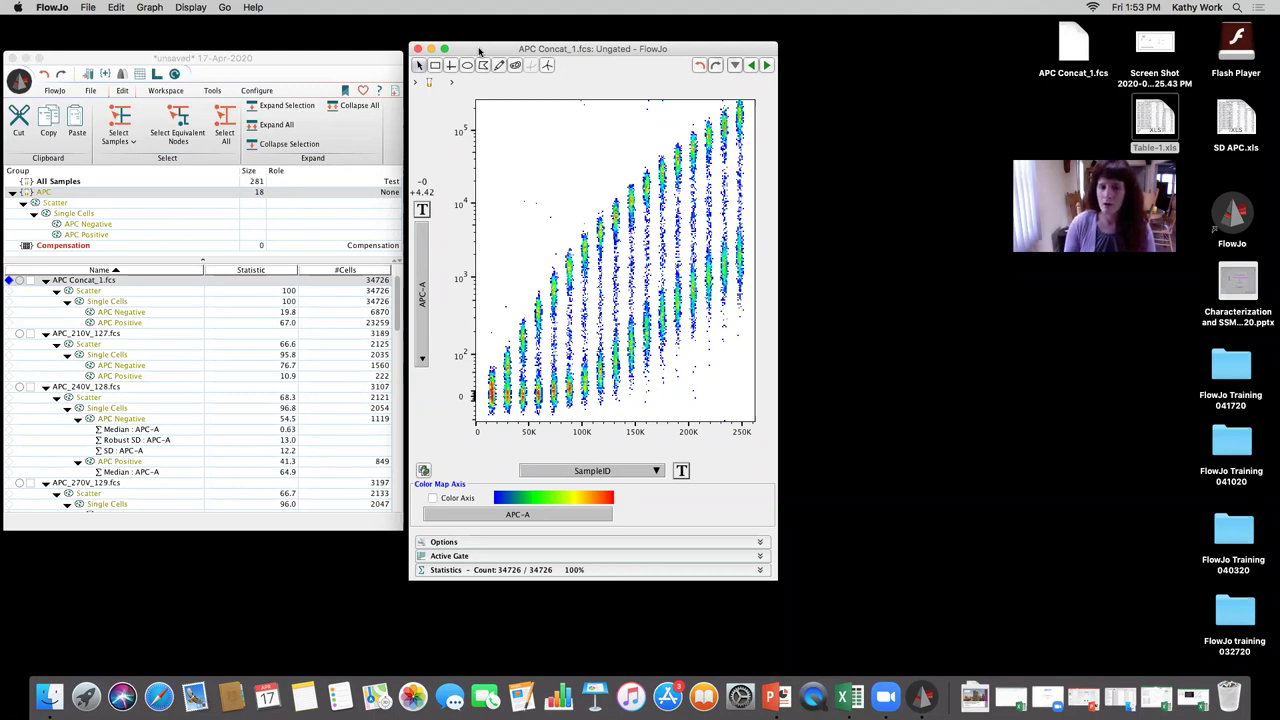
{"action": "left_click_drag", "start_coordinate": [479, 50], "coordinate": [482, 58]}
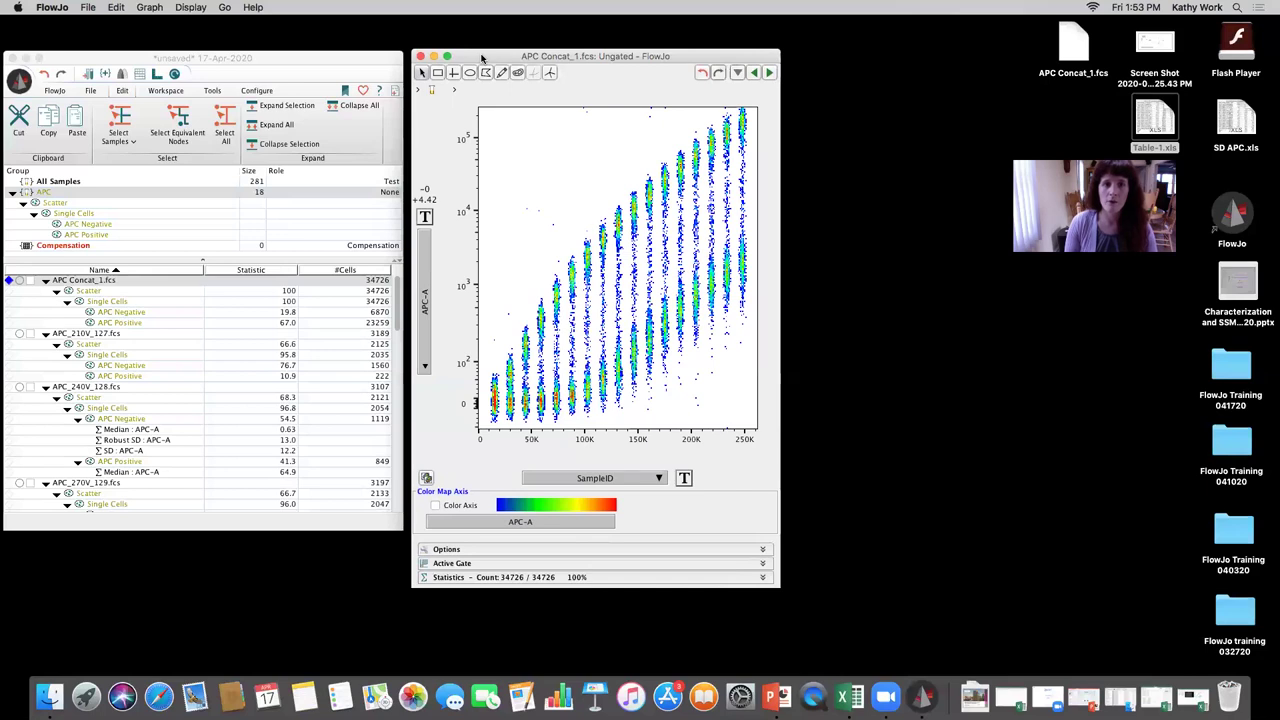
- Close the APC Concat_1.fcs graph window and open the Layout Editor beside the workspace
{"action": "left_click", "coordinate": [420, 56]}
{"action": "left_click_drag", "start_coordinate": [240, 57], "coordinate": [242, 40]}
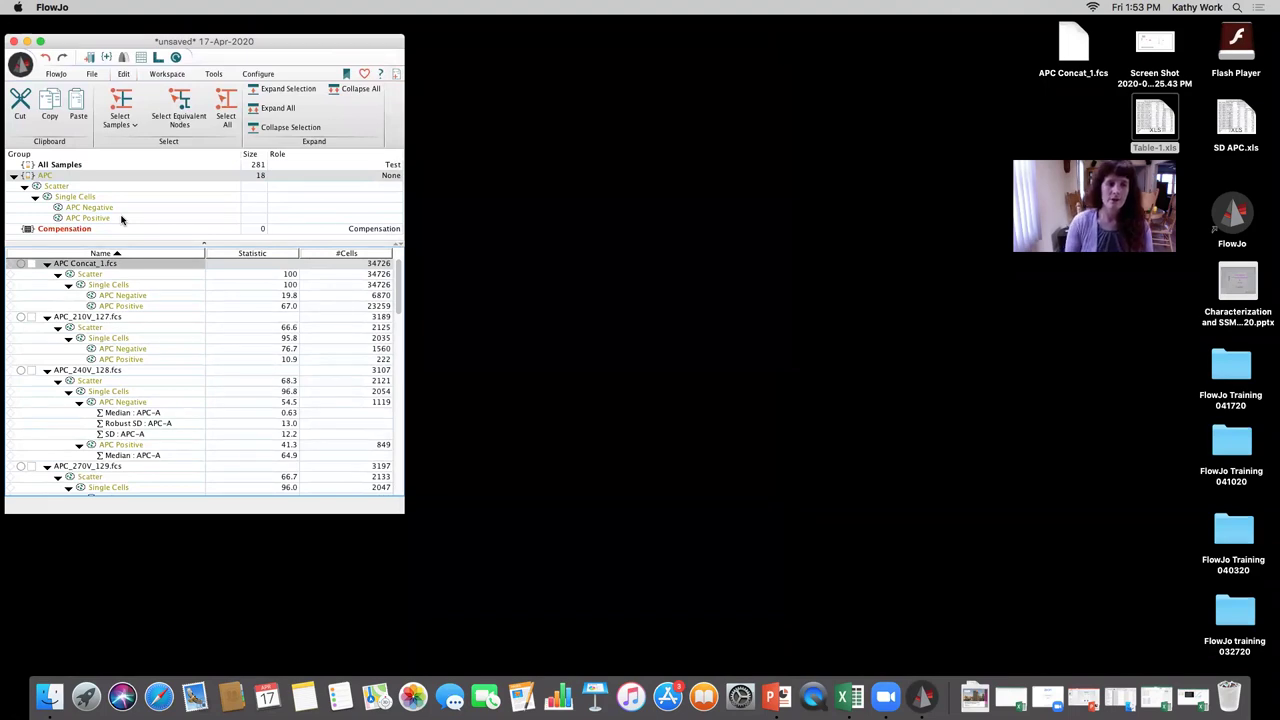
{"action": "left_click", "coordinate": [155, 60]}
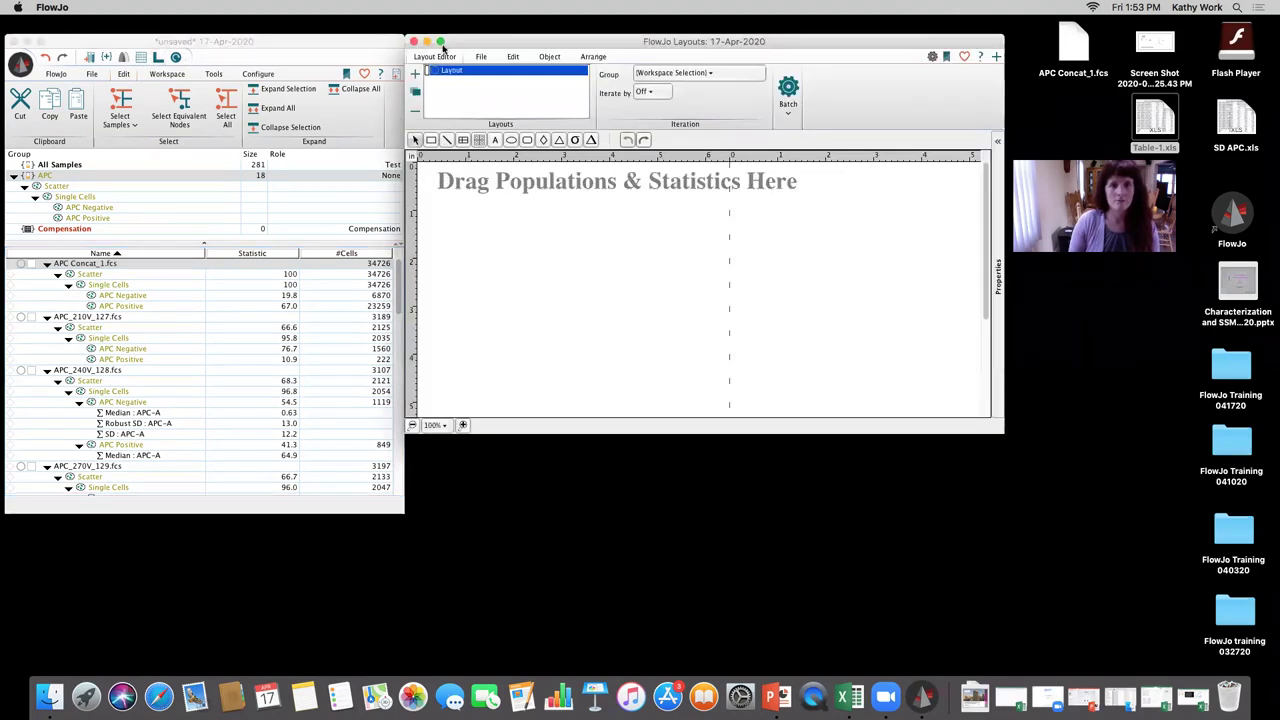
{"action": "left_click_drag", "start_coordinate": [443, 48], "coordinate": [488, 80]}
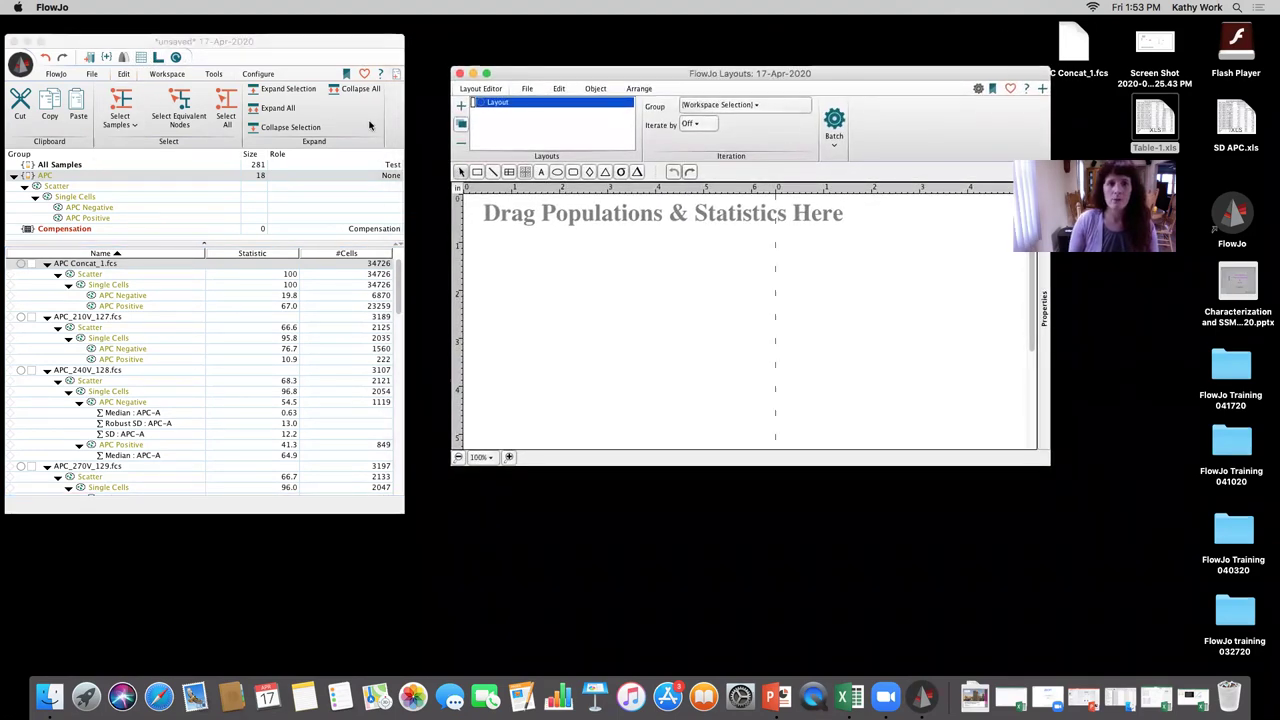
- Add the ungated APC Concat_1.fcs plot to the layout and make the layout window taller
{"action": "left_click", "coordinate": [101, 286]}
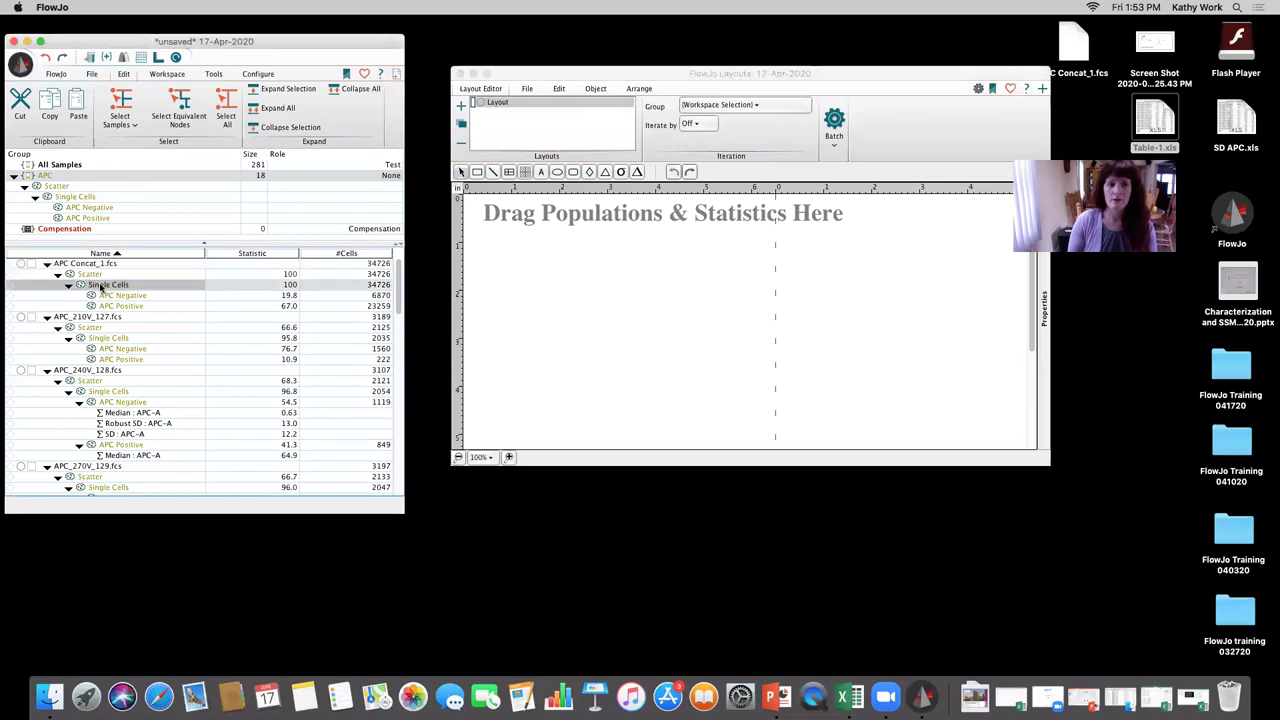
{"action": "left_click_drag", "start_coordinate": [561, 292], "coordinate": [561, 292]}
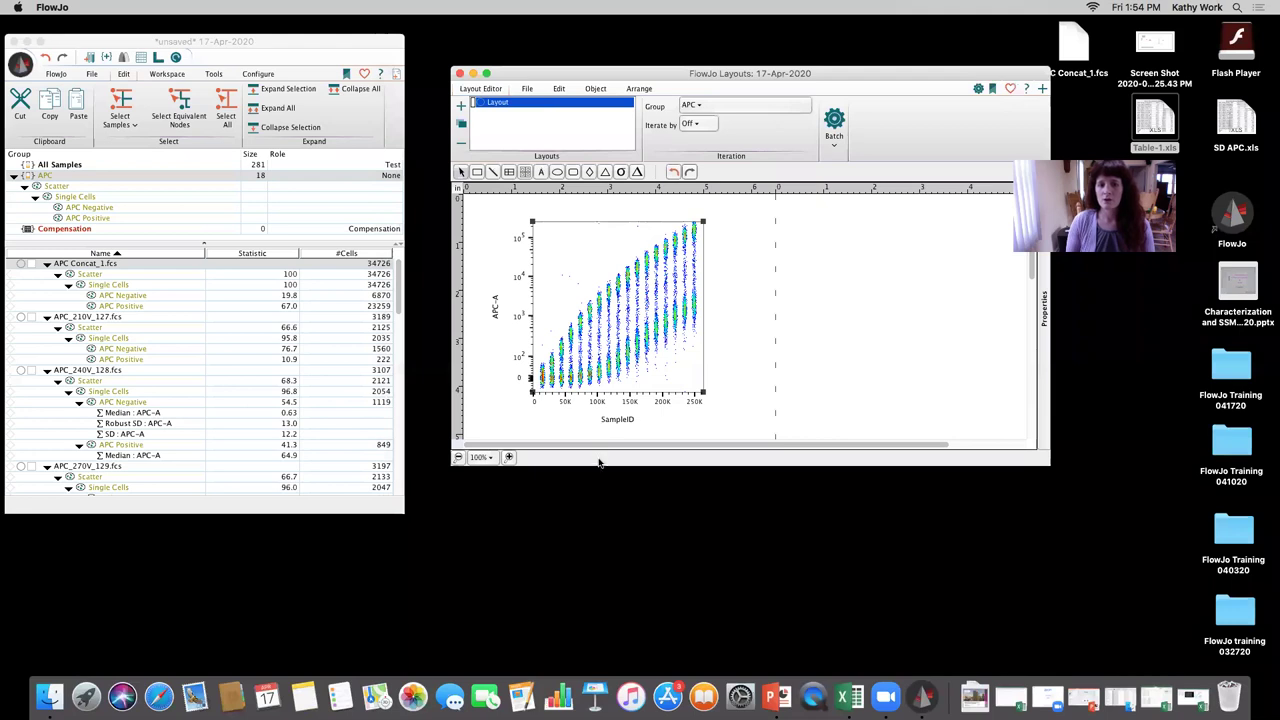
{"action": "left_click_drag", "start_coordinate": [600, 465], "coordinate": [600, 522]}
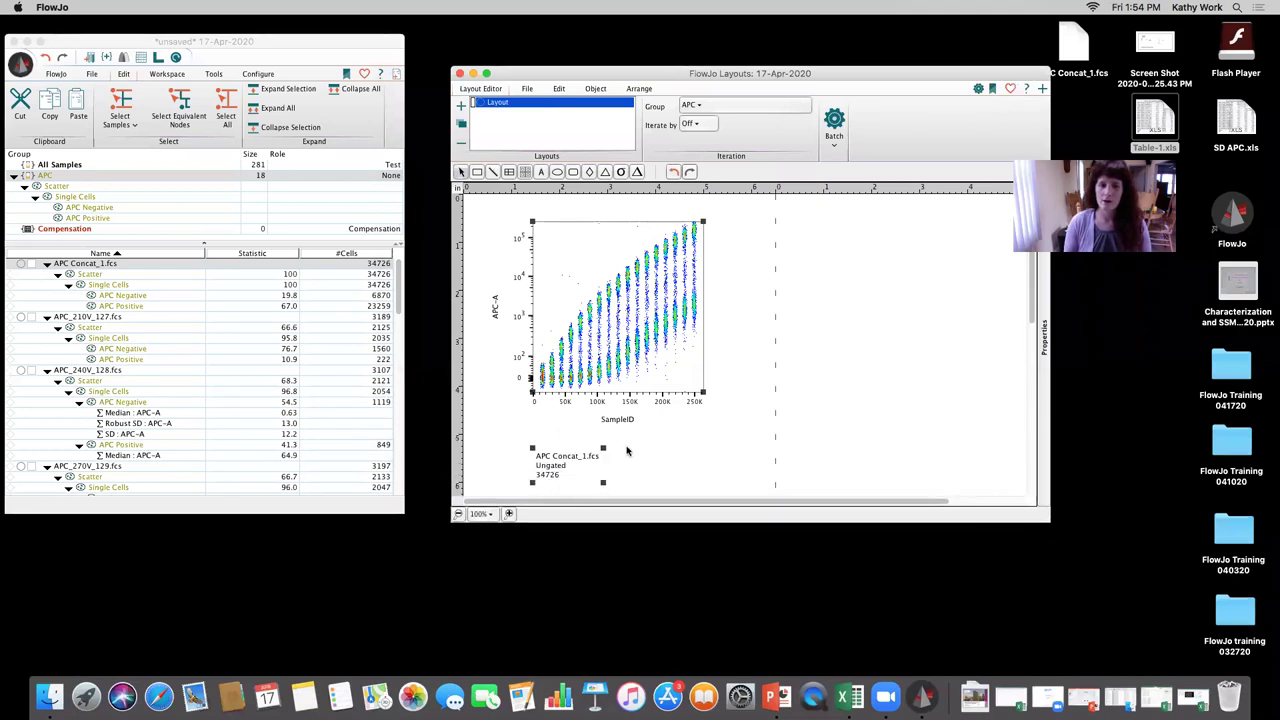
- Examine the layout's image export options, including the save dialog and the available file formats, without exporting
{"action": "left_click", "coordinate": [578, 456]}
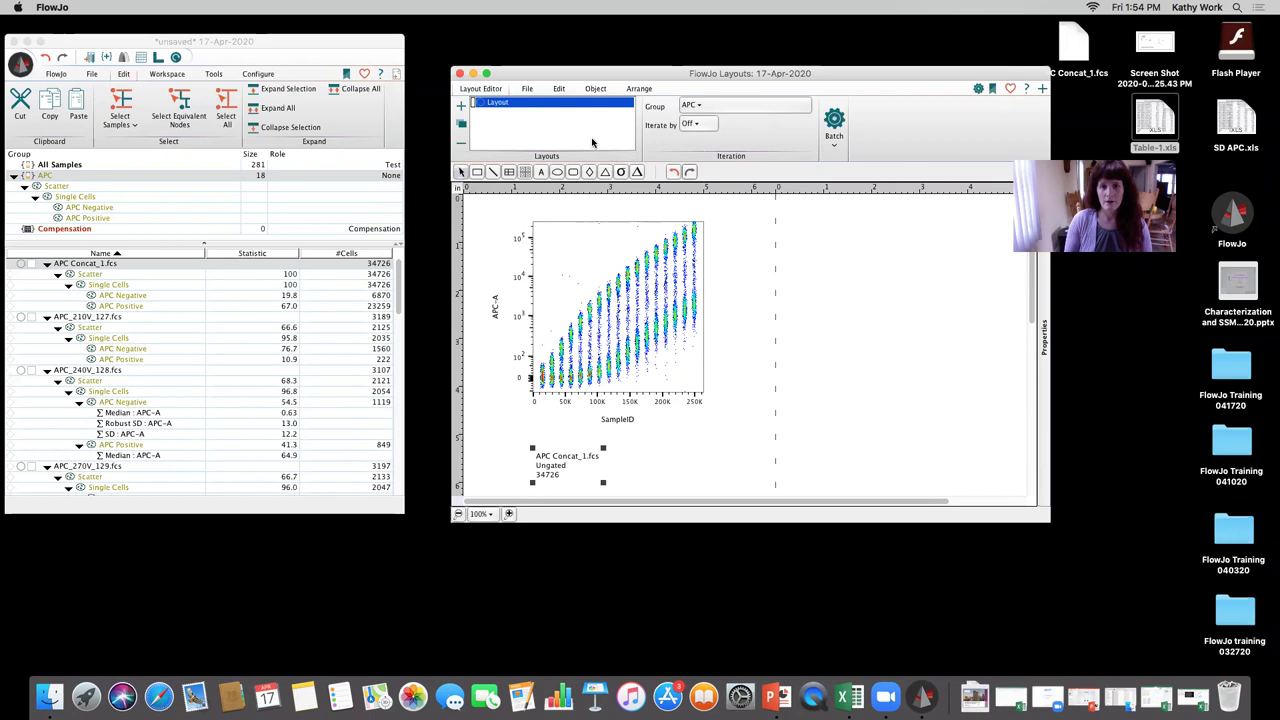
{"action": "left_click", "coordinate": [525, 89]}
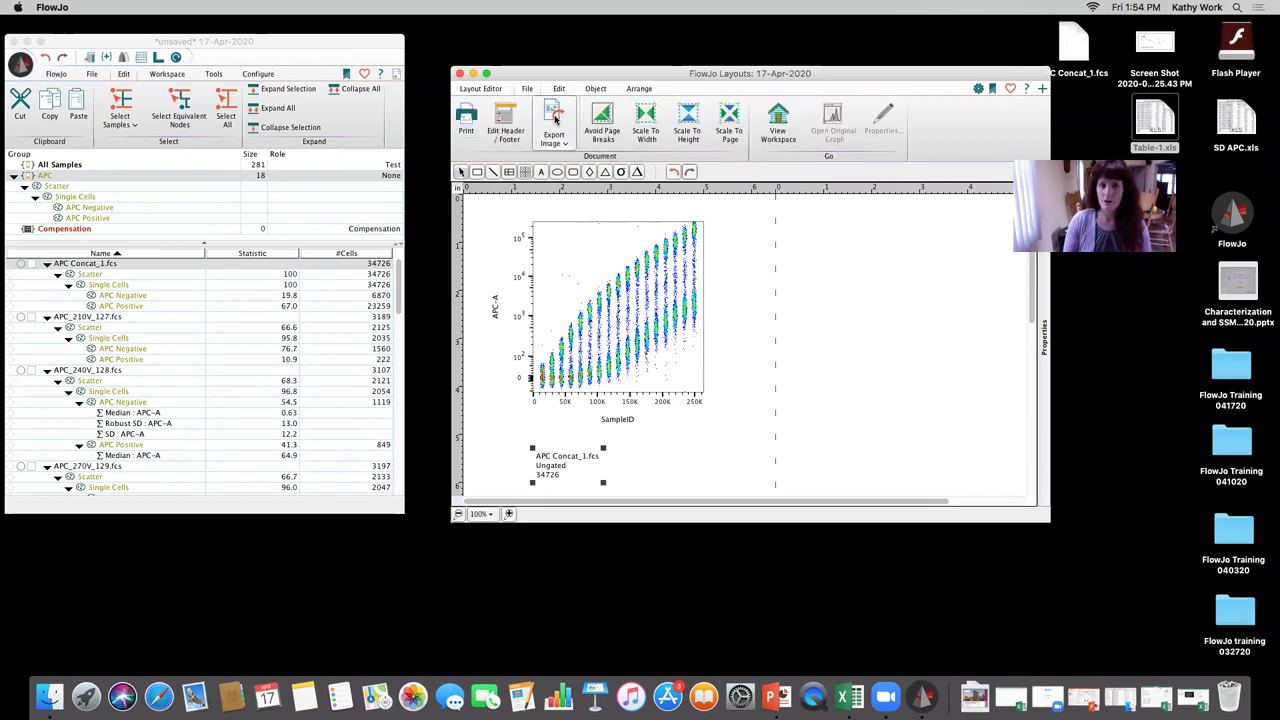
{"action": "left_click", "coordinate": [554, 118]}
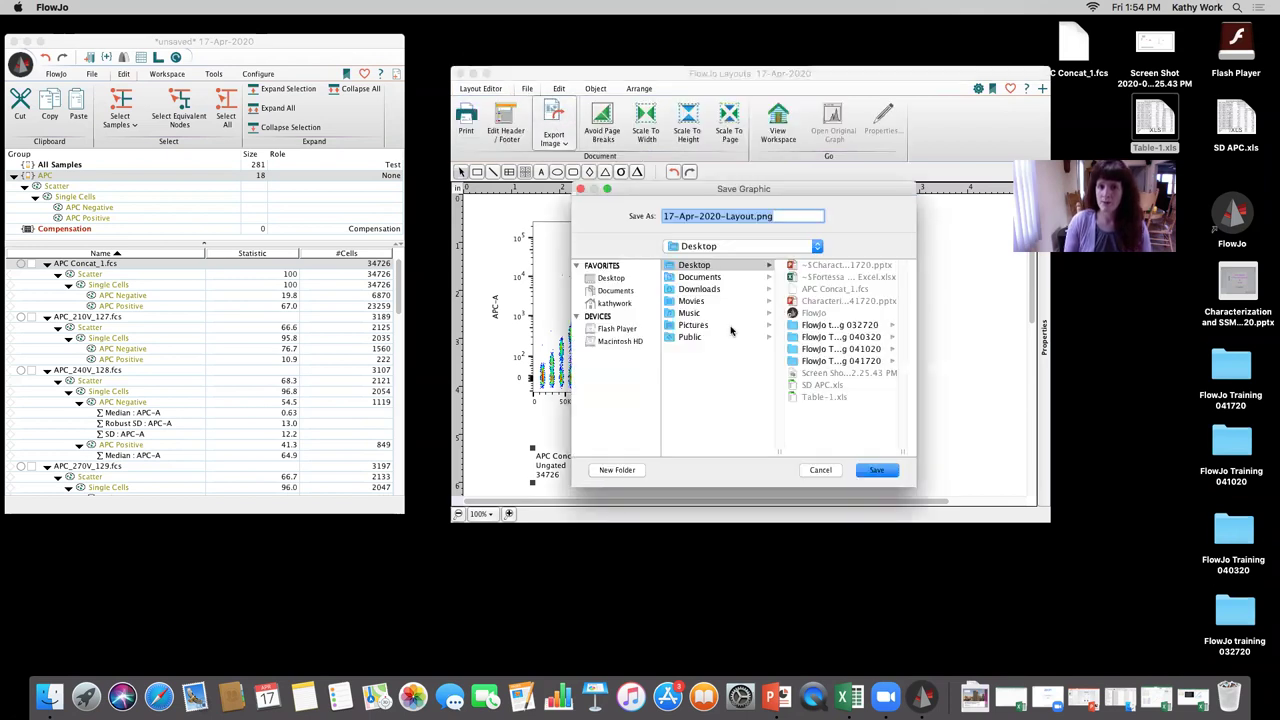
{"action": "left_click", "coordinate": [815, 472]}
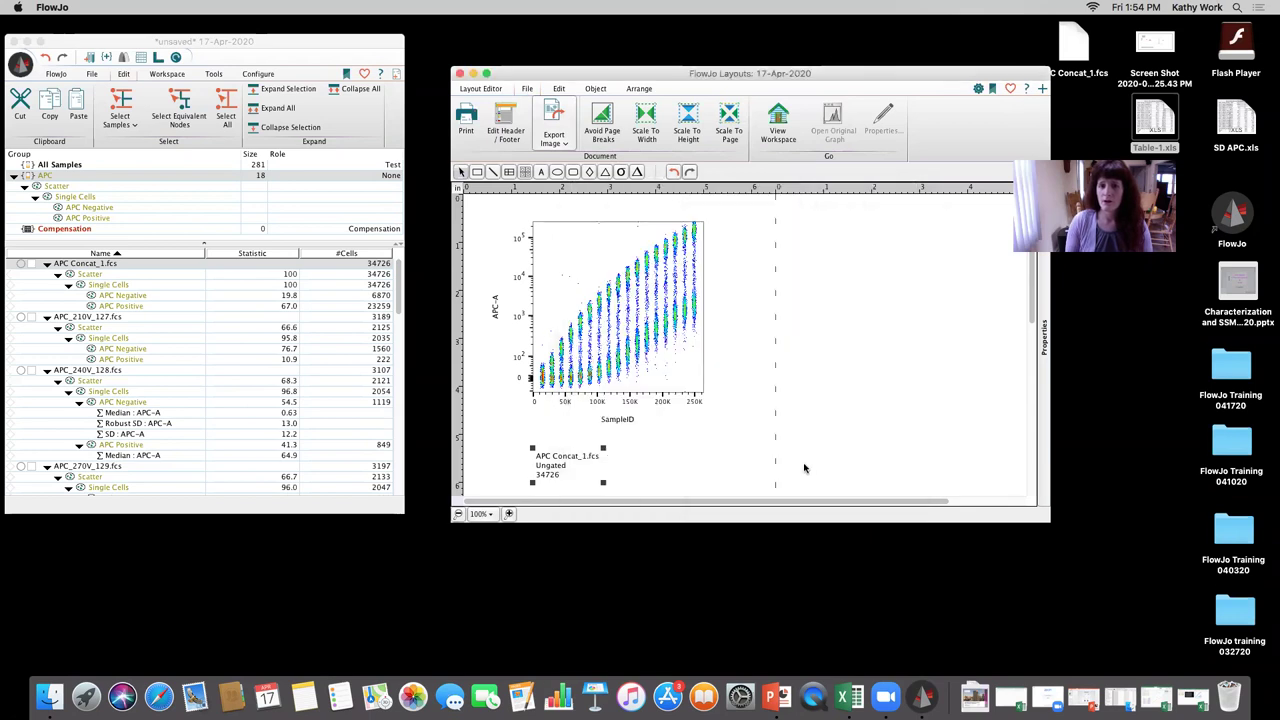
{"action": "left_click", "coordinate": [561, 145]}
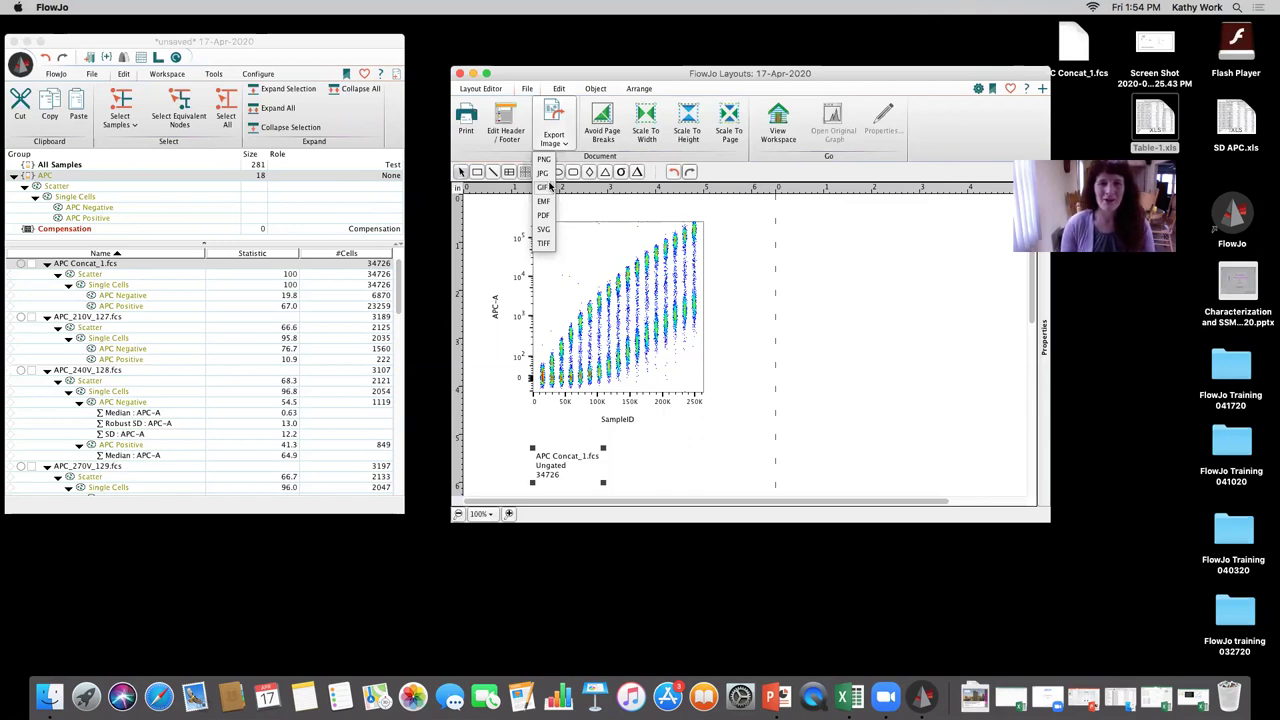
{"action": "left_click", "coordinate": [778, 285]}
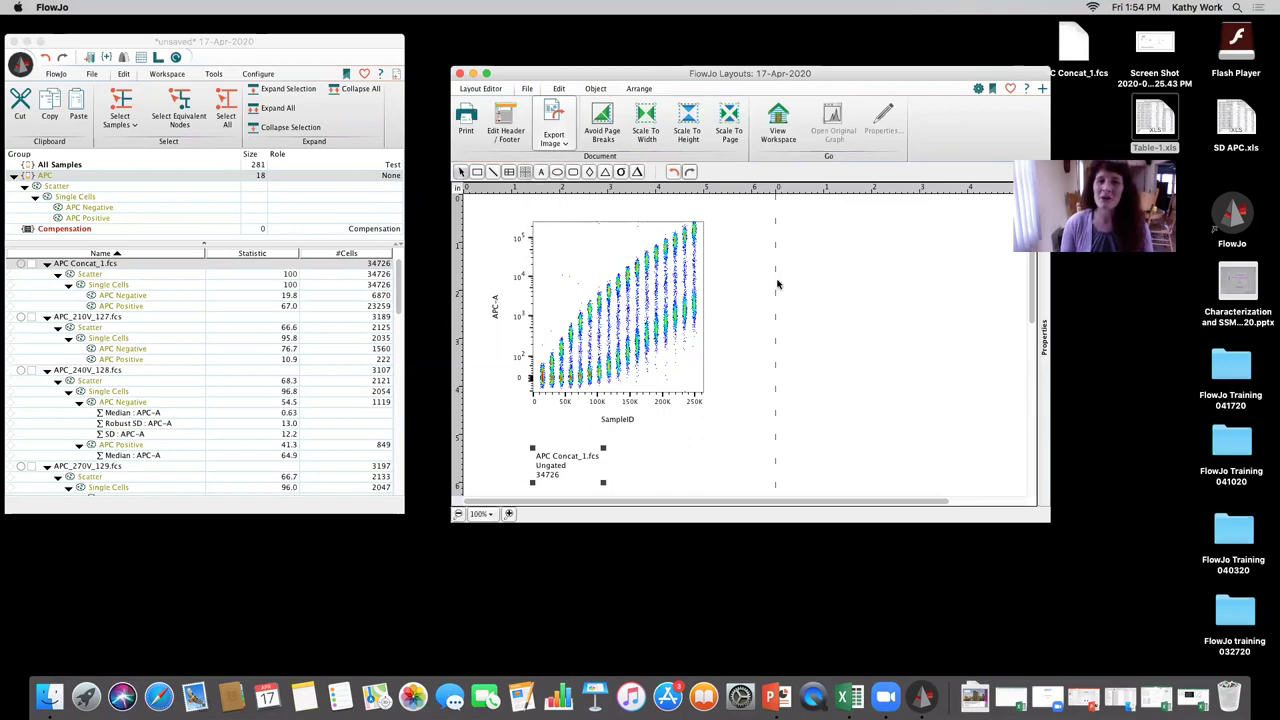
{"action": "left_click", "coordinate": [553, 232]}
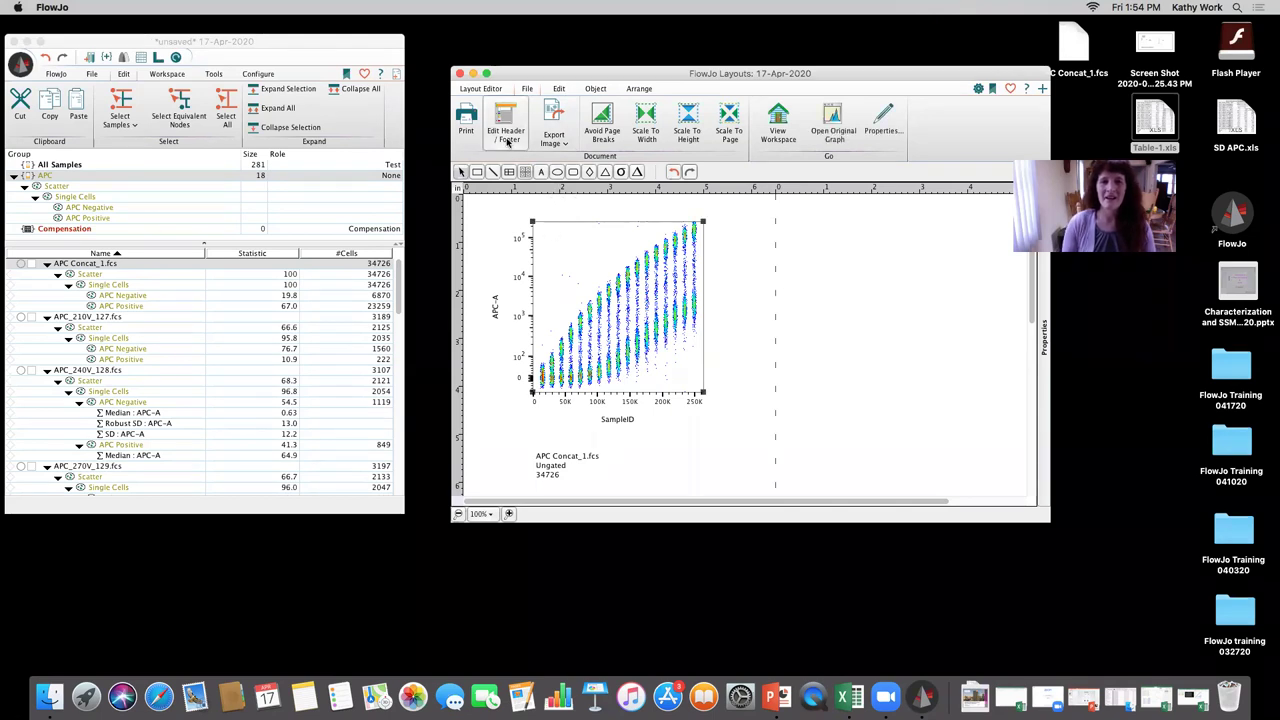
- Choose PowerPoint as the output for the layout's batch report
{"action": "left_click", "coordinate": [492, 92]}
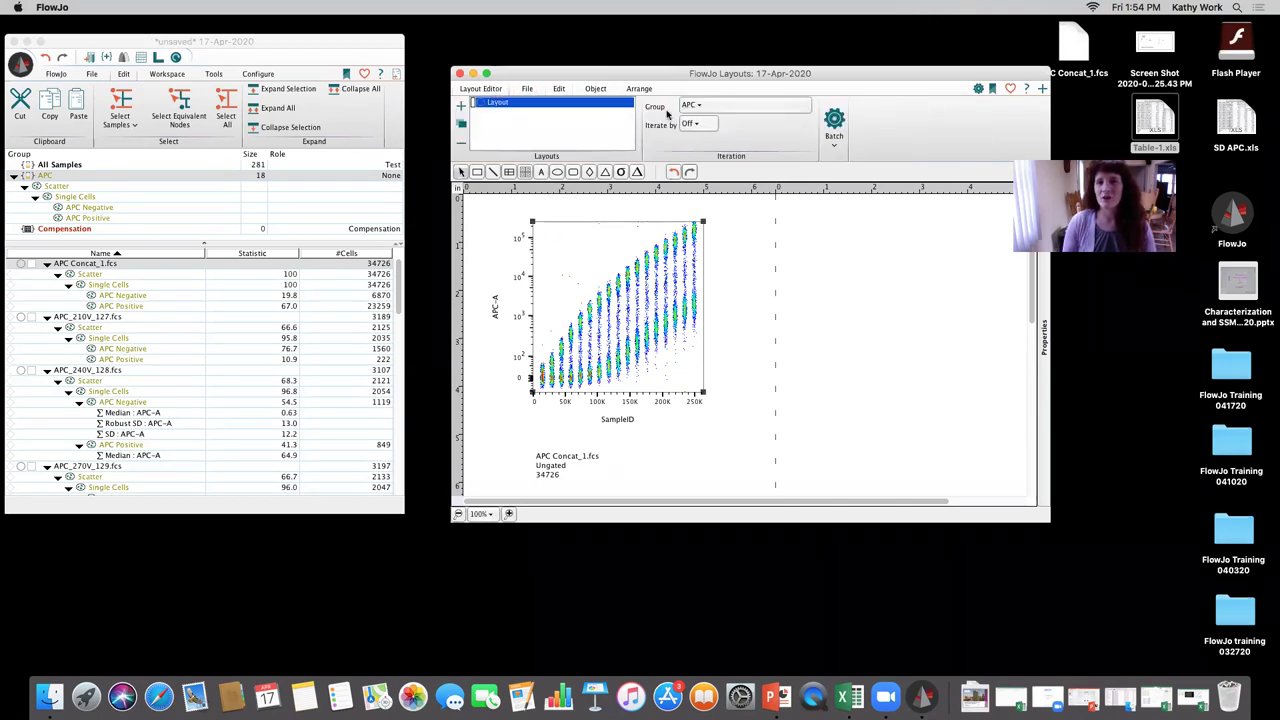
{"action": "left_click", "coordinate": [829, 148]}
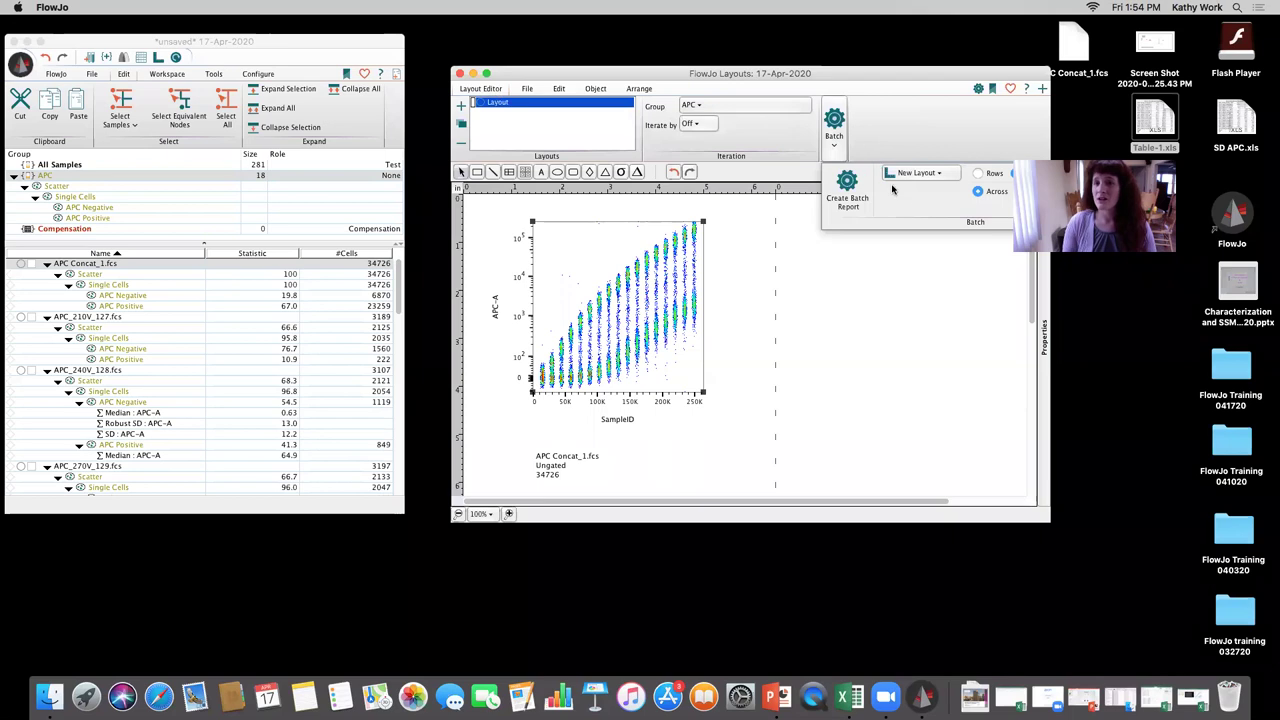
{"action": "left_click", "coordinate": [838, 146]}
{"action": "left_click", "coordinate": [838, 146]}
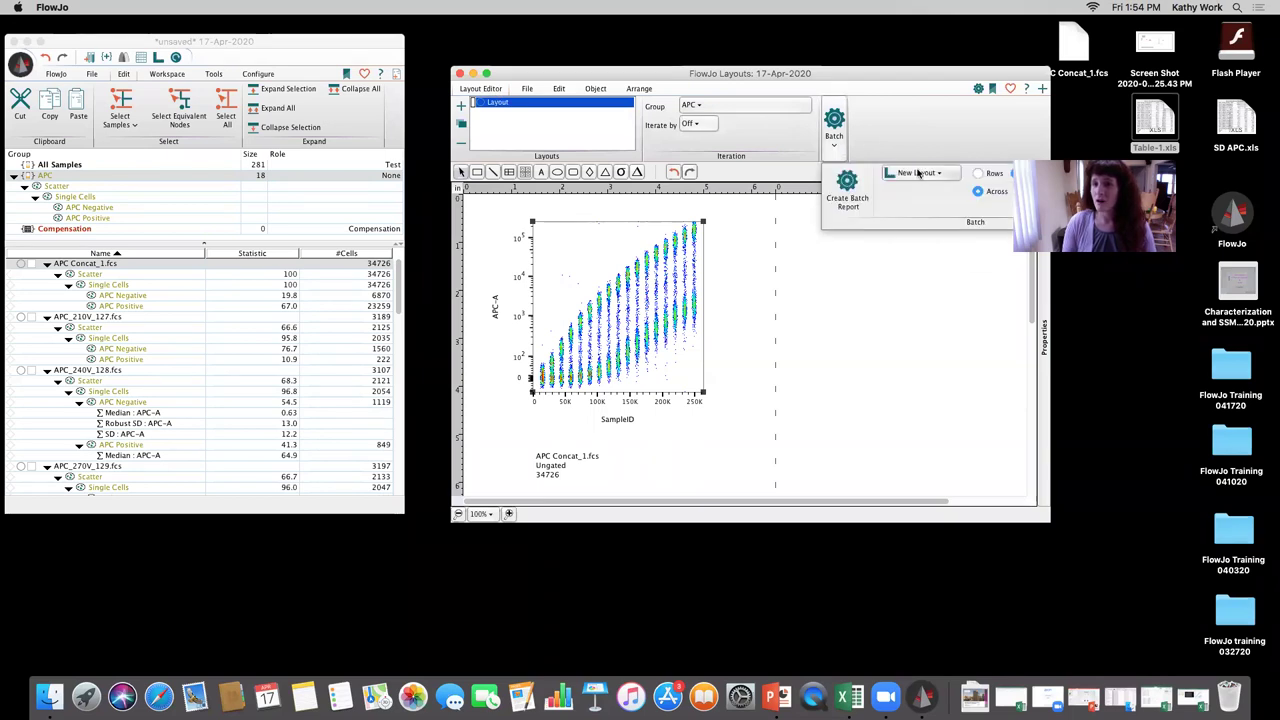
{"action": "left_click", "coordinate": [948, 175]}
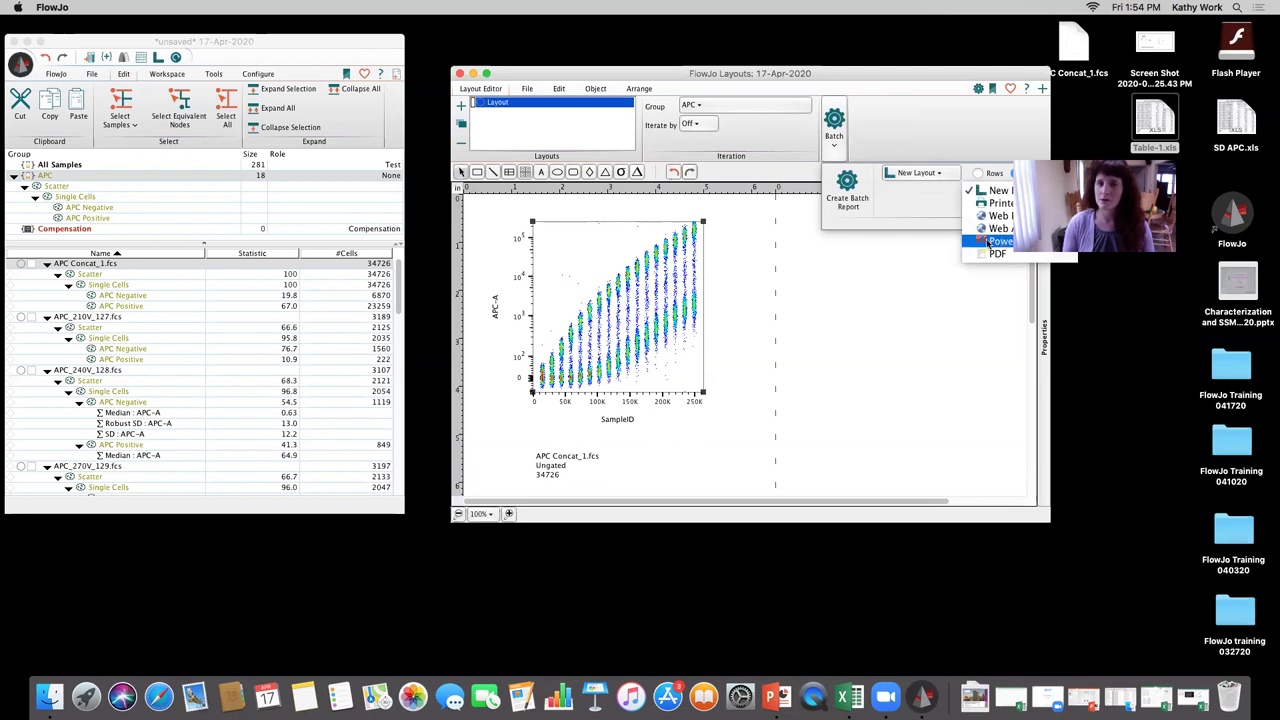
{"action": "left_click", "coordinate": [1000, 242]}
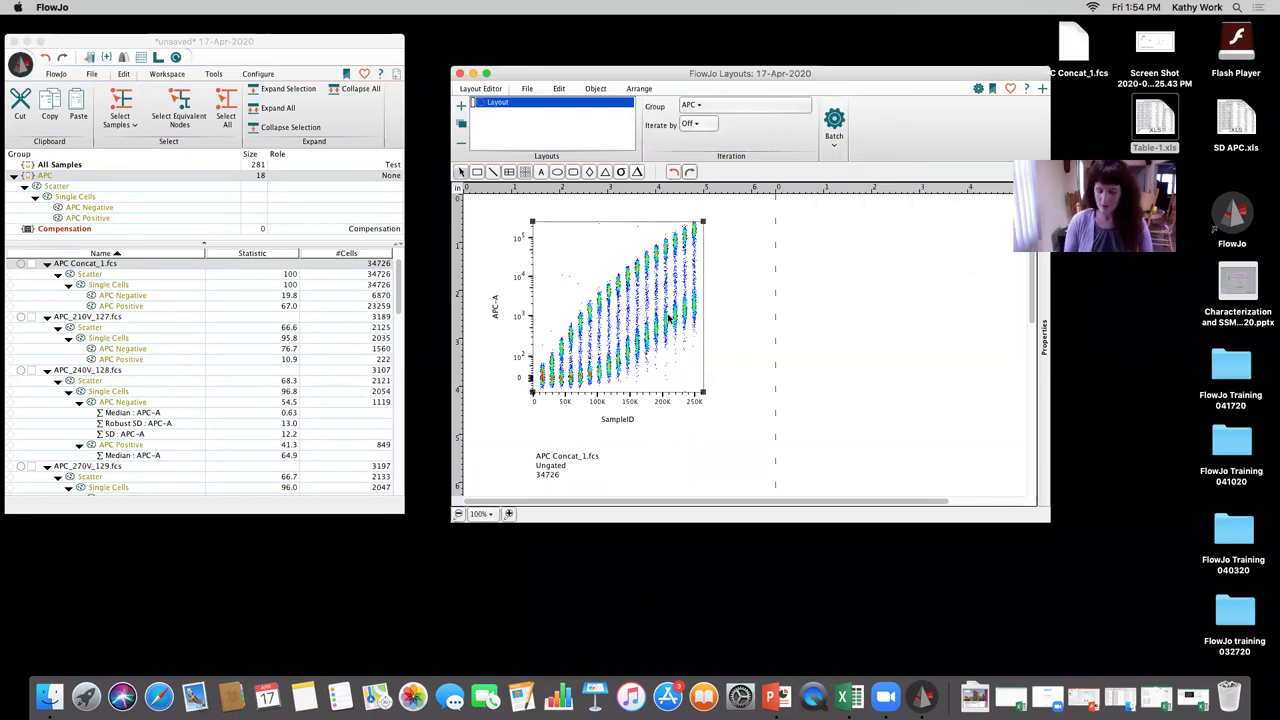
{"action": "scroll", "coordinate": [666, 316], "scroll_direction": "down", "scroll_amount": 5}
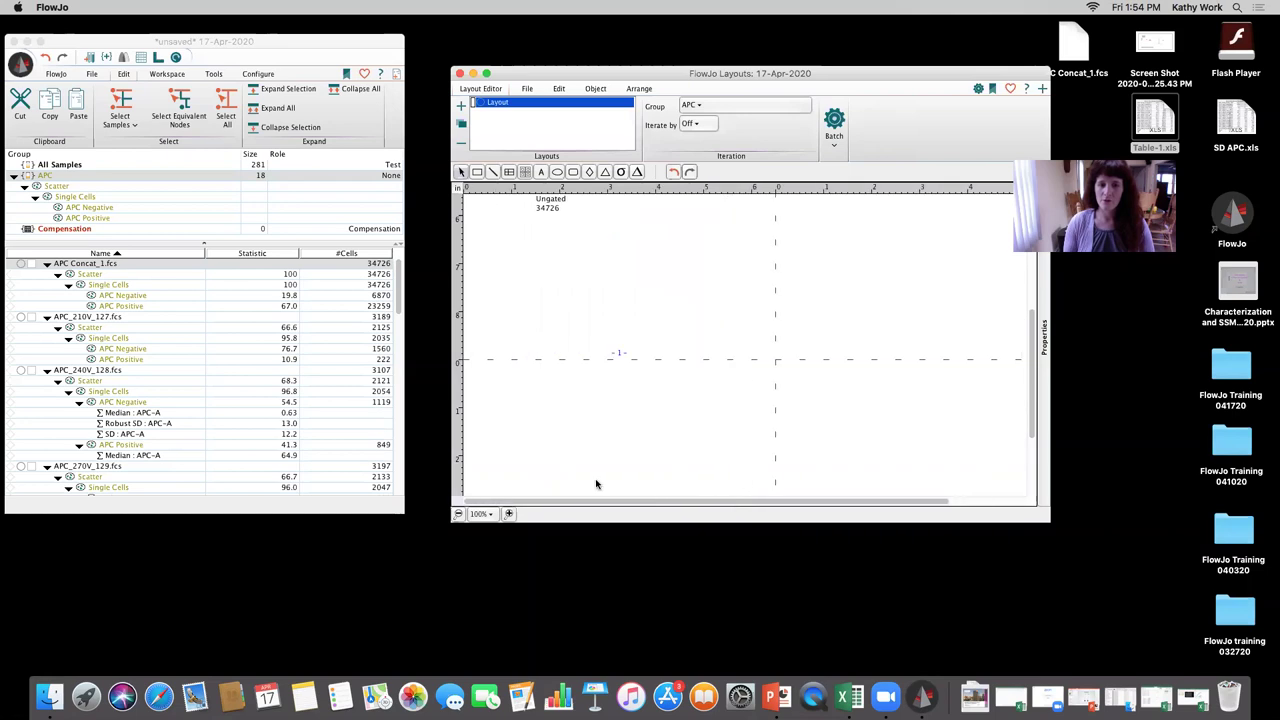
{"action": "scroll", "coordinate": [586, 457], "scroll_direction": "up", "scroll_amount": 5}
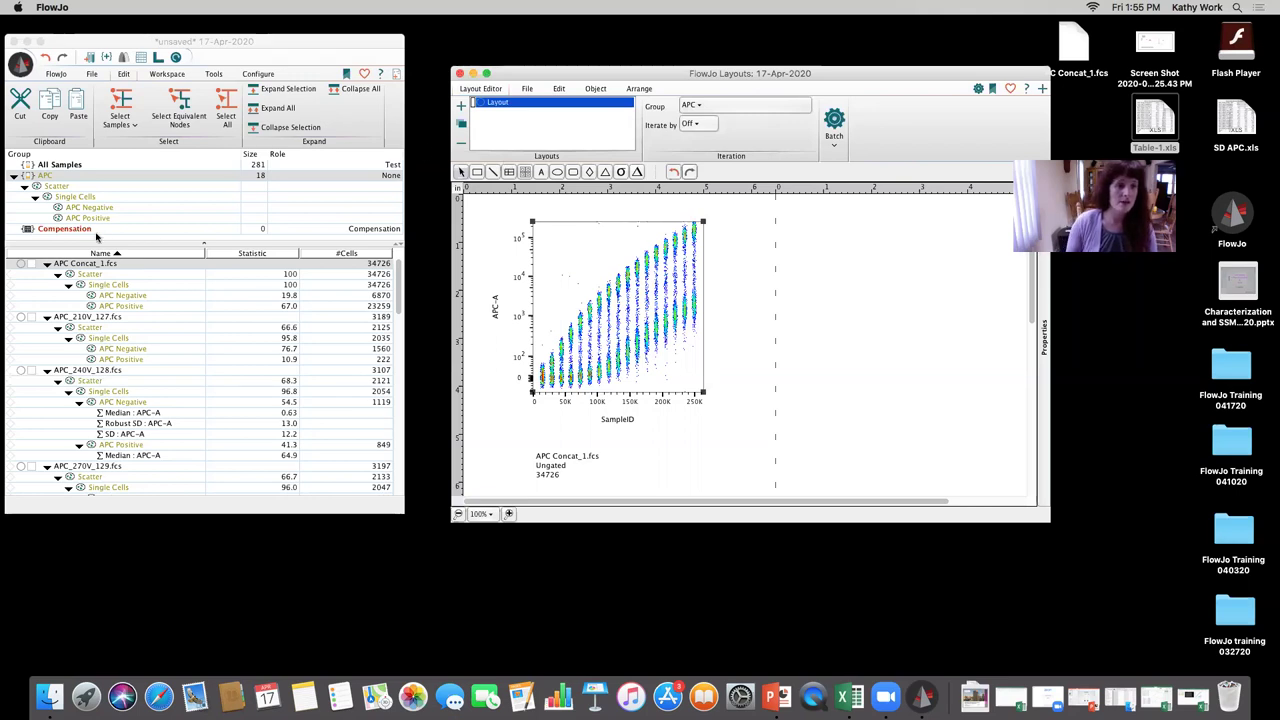
- Move the APC Concat_1.fcs plot across the layout to straddle the page boundary, and close the Layout Editor
{"action": "left_click_drag", "start_coordinate": [569, 304], "coordinate": [776, 307]}
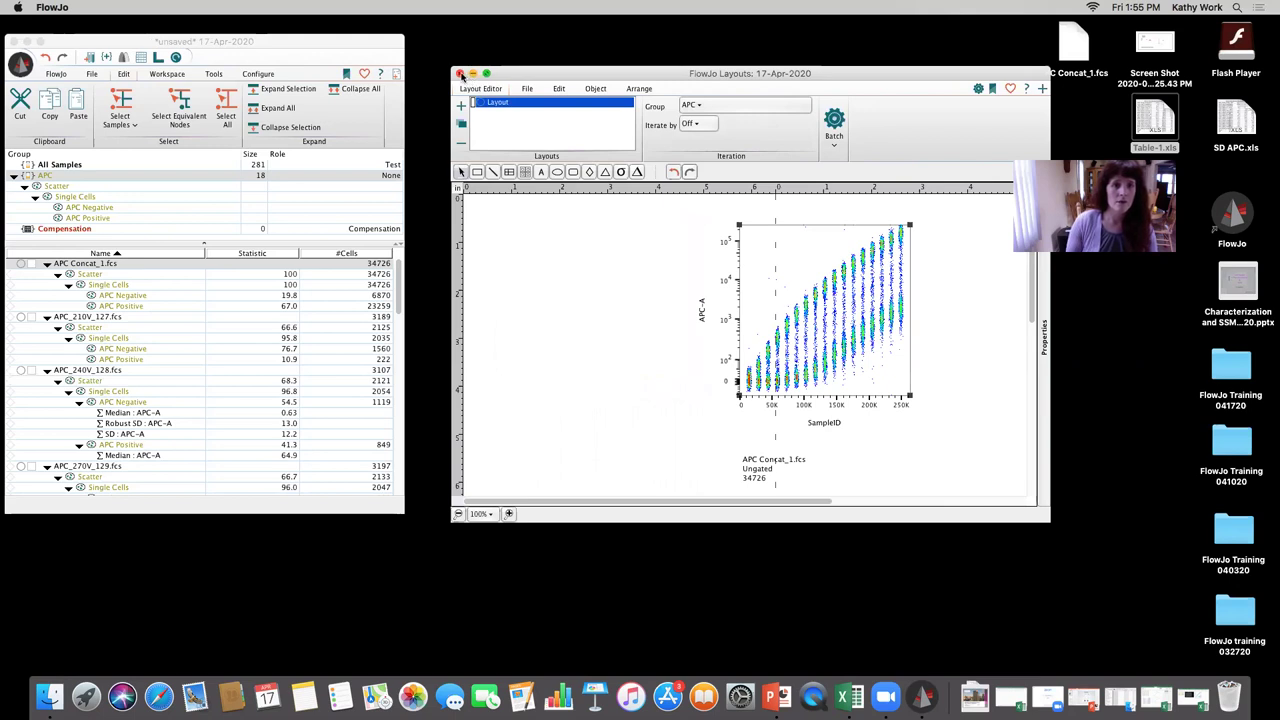
{"action": "left_click", "coordinate": [460, 75]}
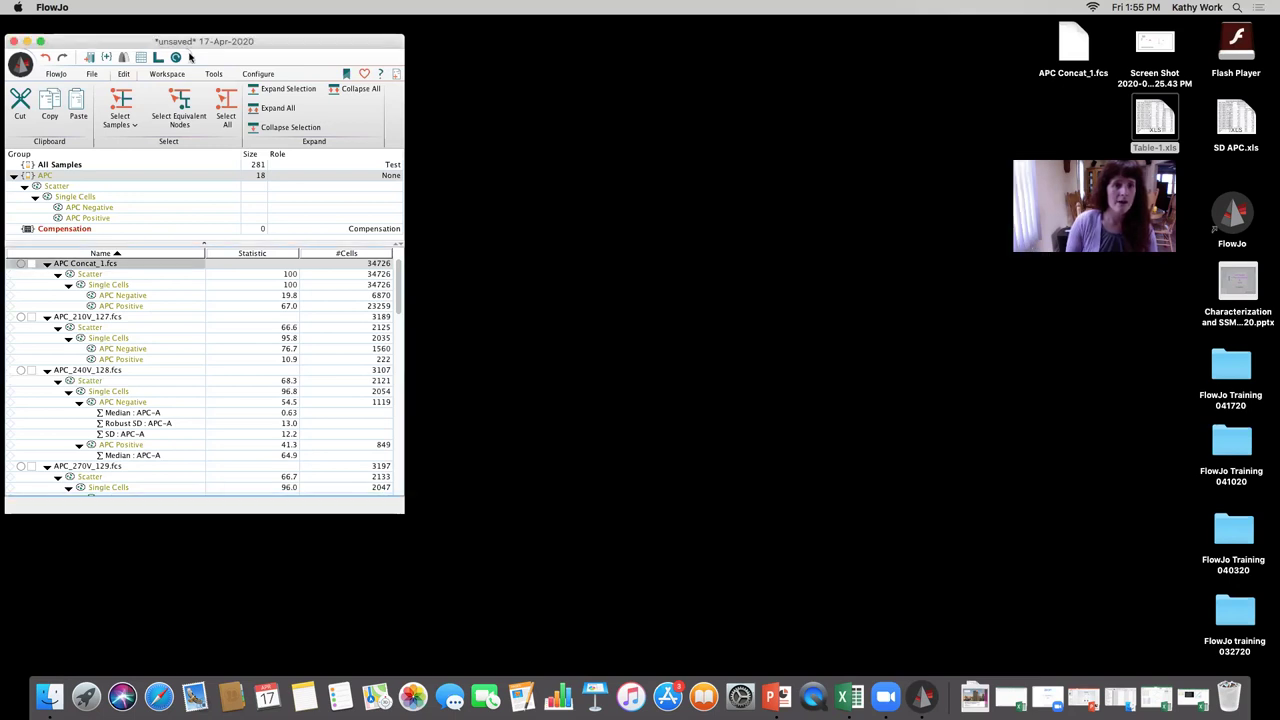
- Create a new workspace and open the 510 SSM folder inside the FlowJo Training 041720 folder's FCS data
{"action": "left_click", "coordinate": [58, 75]}
{"action": "left_click", "coordinate": [40, 90]}
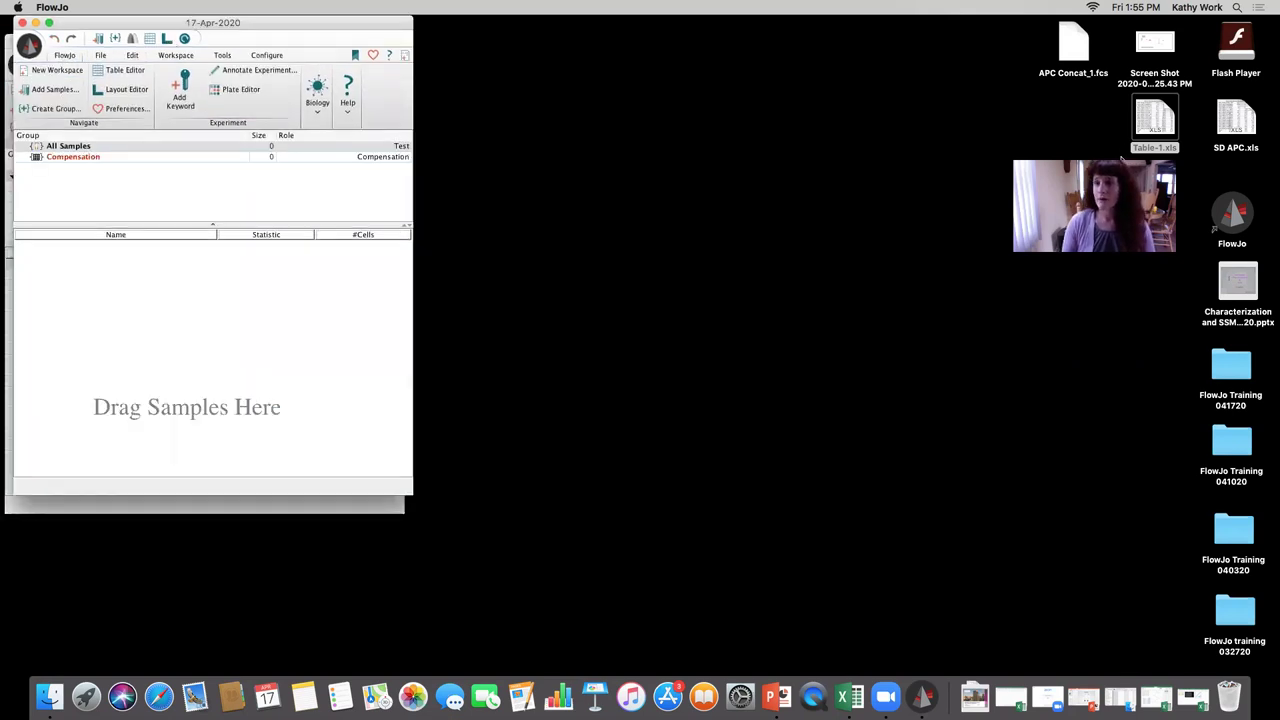
{"action": "left_click", "coordinate": [1229, 372]}
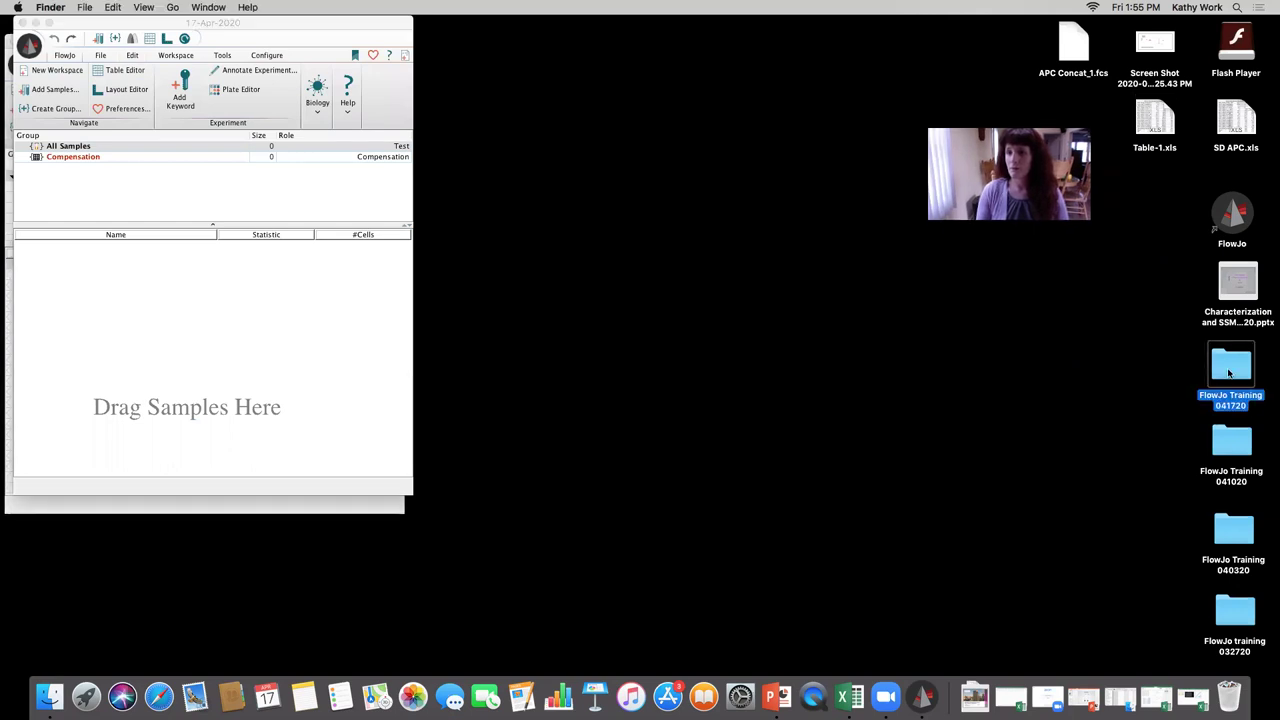
{"action": "double_click", "coordinate": [1229, 372]}
{"action": "double_click", "coordinate": [695, 229]}
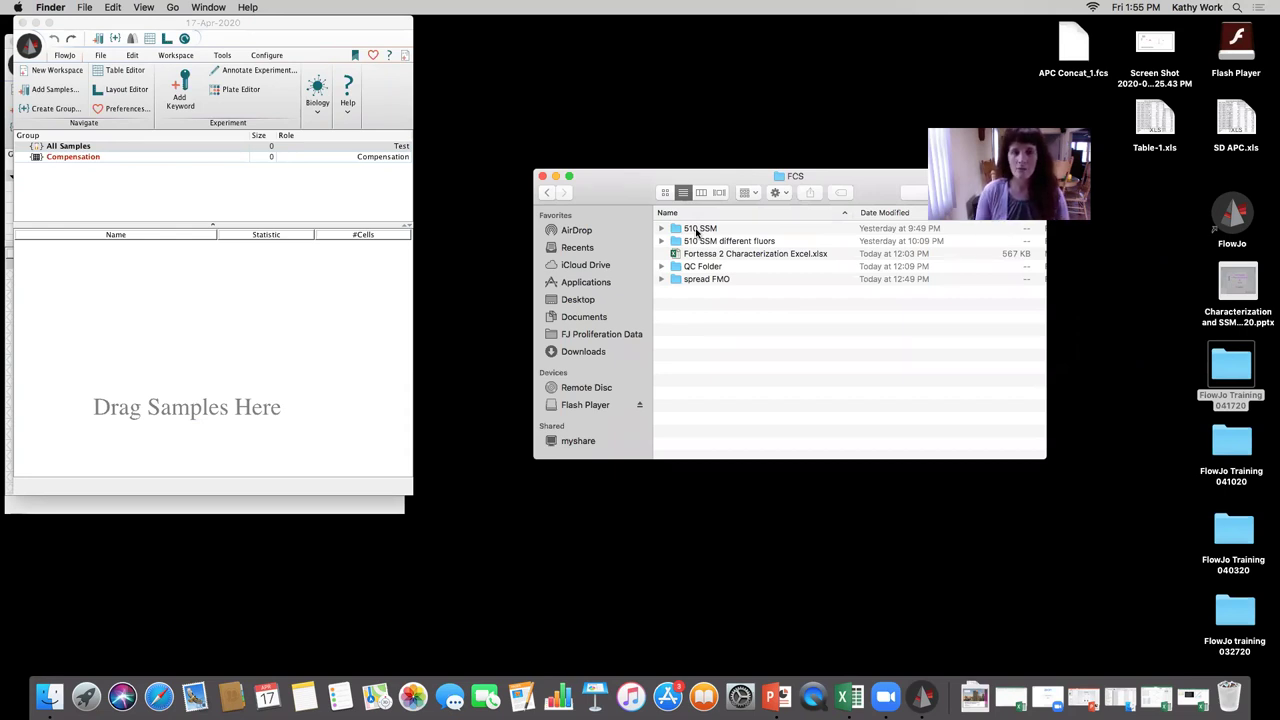
{"action": "double_click", "coordinate": [697, 229]}
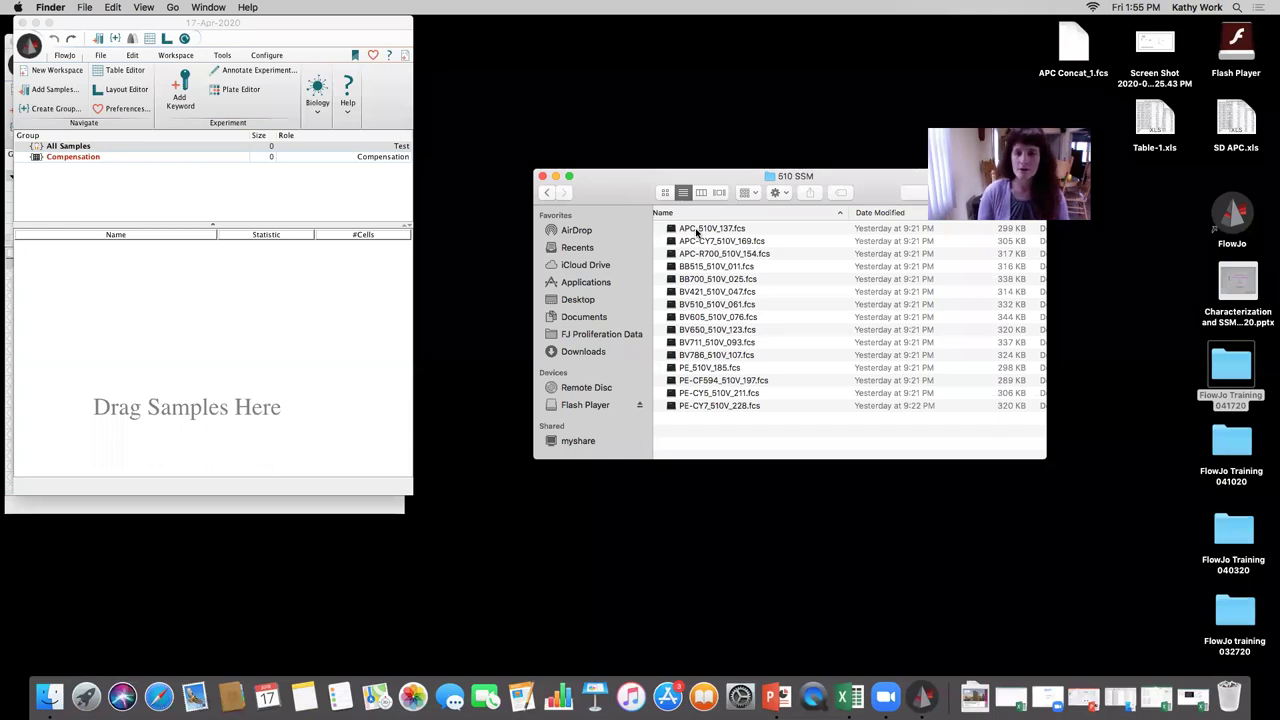
- Add all the FCS files in the 510 SSM folder, from APC_510V_137.fcs to PE-CY7_510V_228.fcs, to the new workspace
{"action": "left_click", "coordinate": [697, 233]}
{"action": "scroll", "coordinate": [700, 400], "scroll_direction": "right", "scroll_amount": 3}
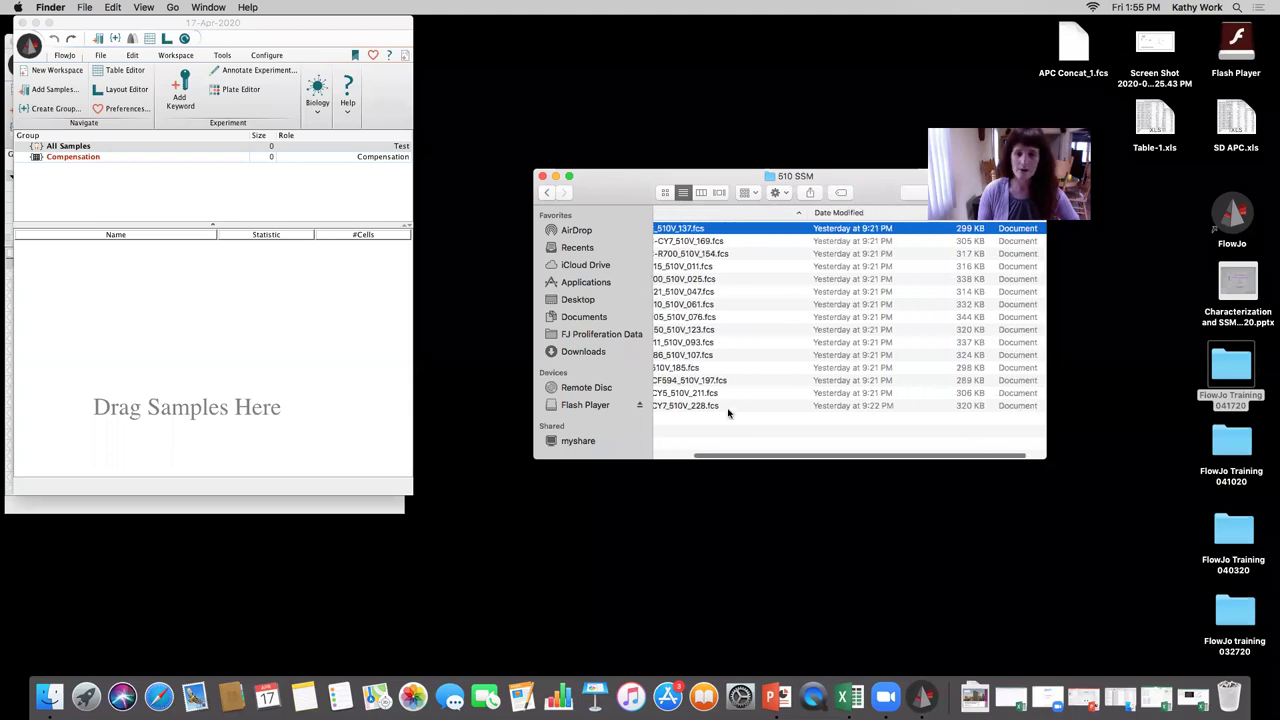
{"action": "left_click", "coordinate": [711, 457]}
{"action": "scroll", "coordinate": [711, 457], "scroll_direction": "right", "scroll_amount": 2}
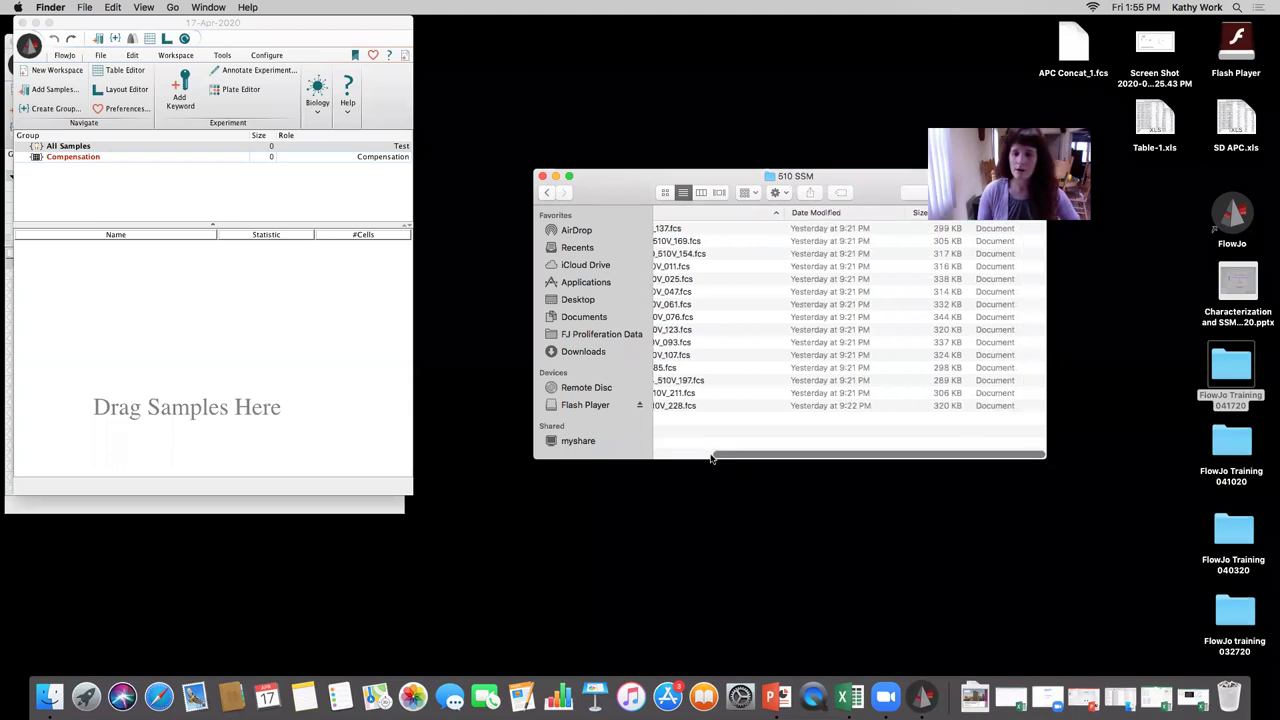
{"action": "scroll", "coordinate": [711, 457], "scroll_direction": "left", "scroll_amount": 3}
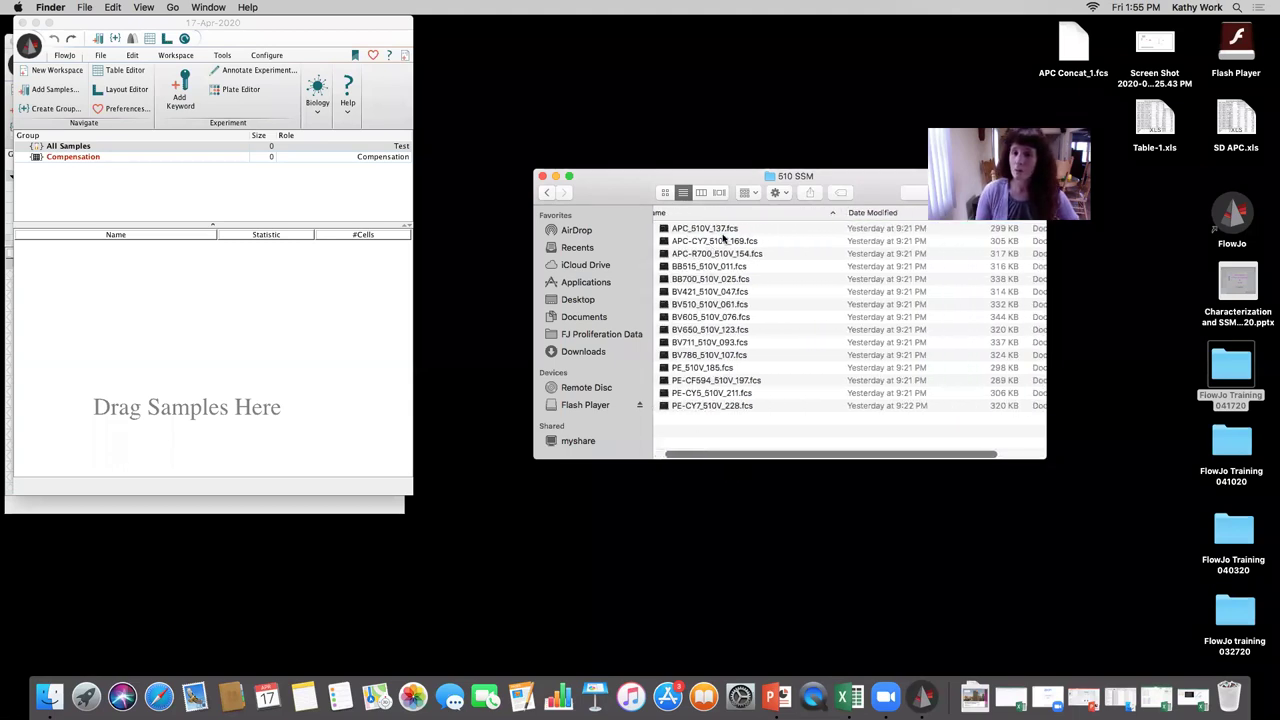
{"action": "left_click", "coordinate": [722, 229]}
{"action": "left_click", "coordinate": [722, 406], "text": "shift"}
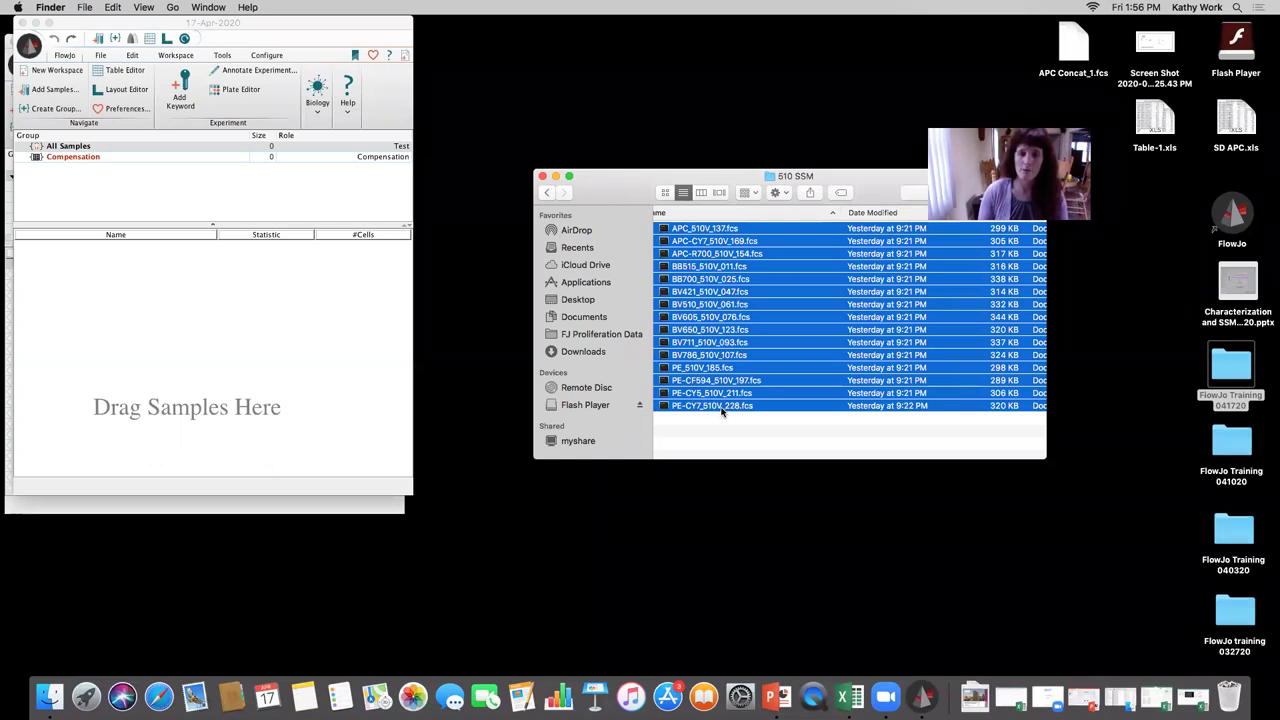
{"action": "left_click_drag", "start_coordinate": [762, 280], "coordinate": [312, 321]}
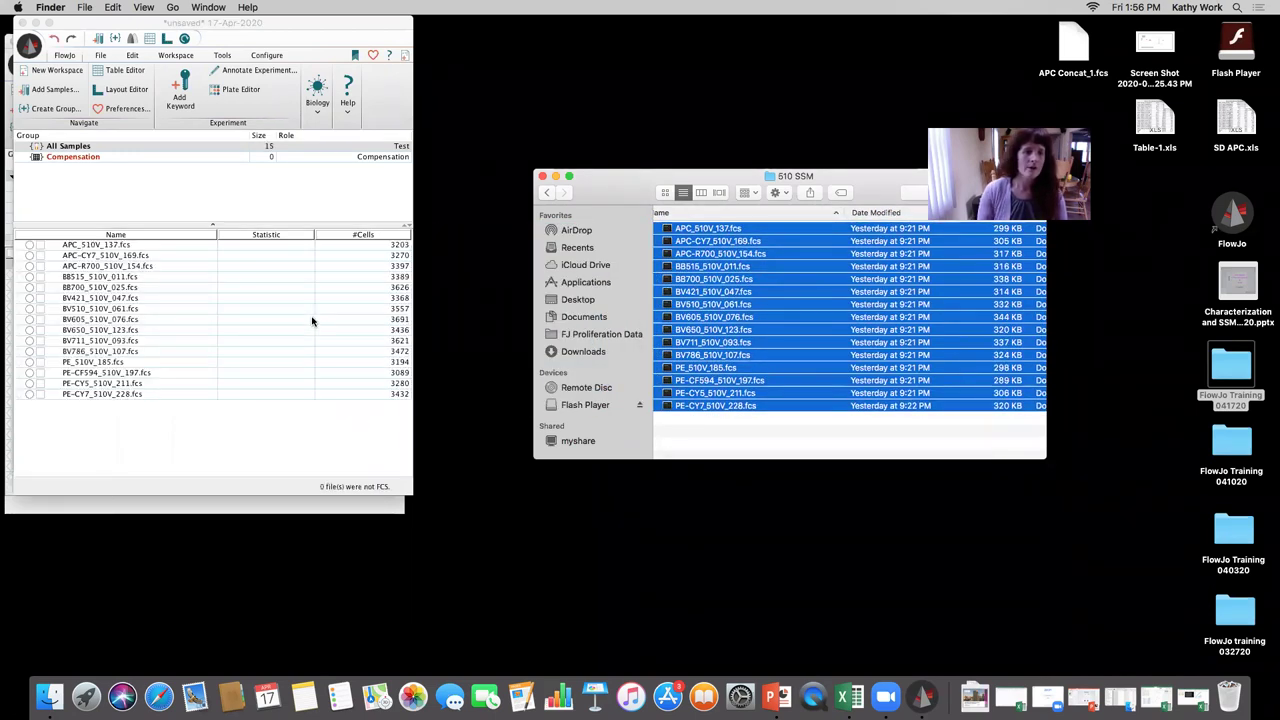
- Assign all the samples to the Compensation group and start the compensation setup for that group
{"action": "left_click", "coordinate": [66, 158]}
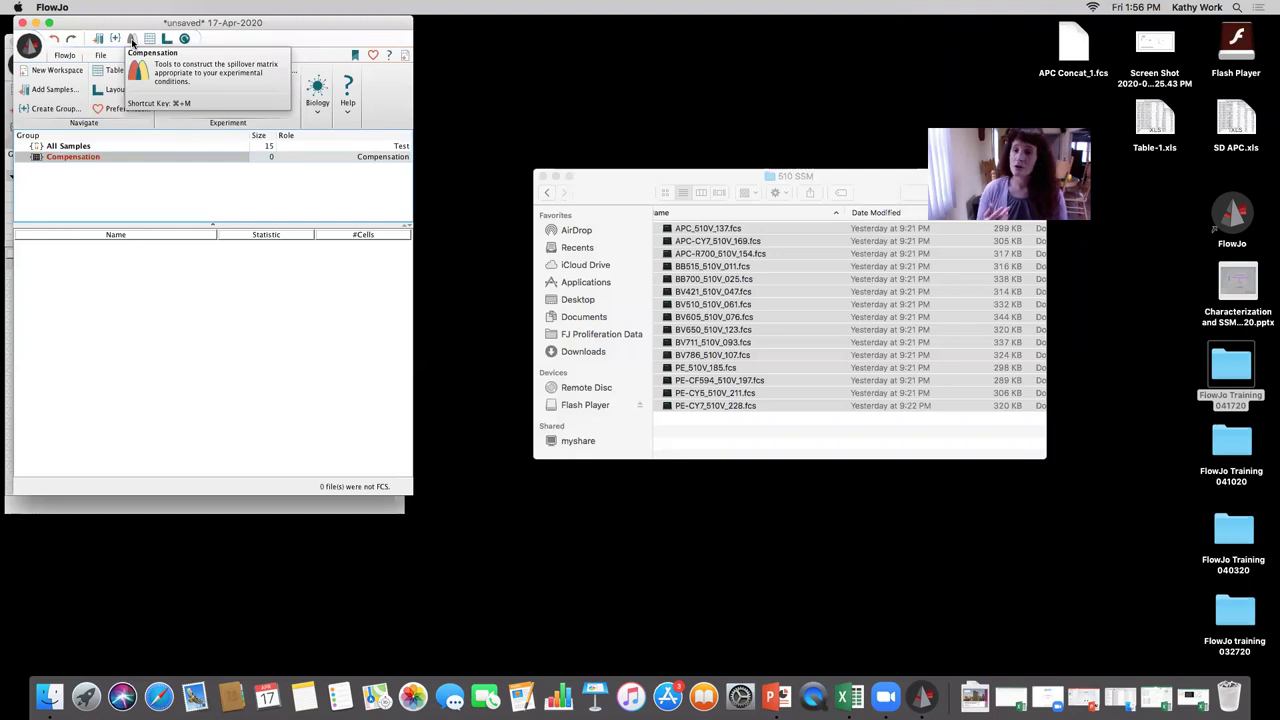
{"action": "left_click", "coordinate": [541, 176]}
{"action": "left_click", "coordinate": [58, 147]}
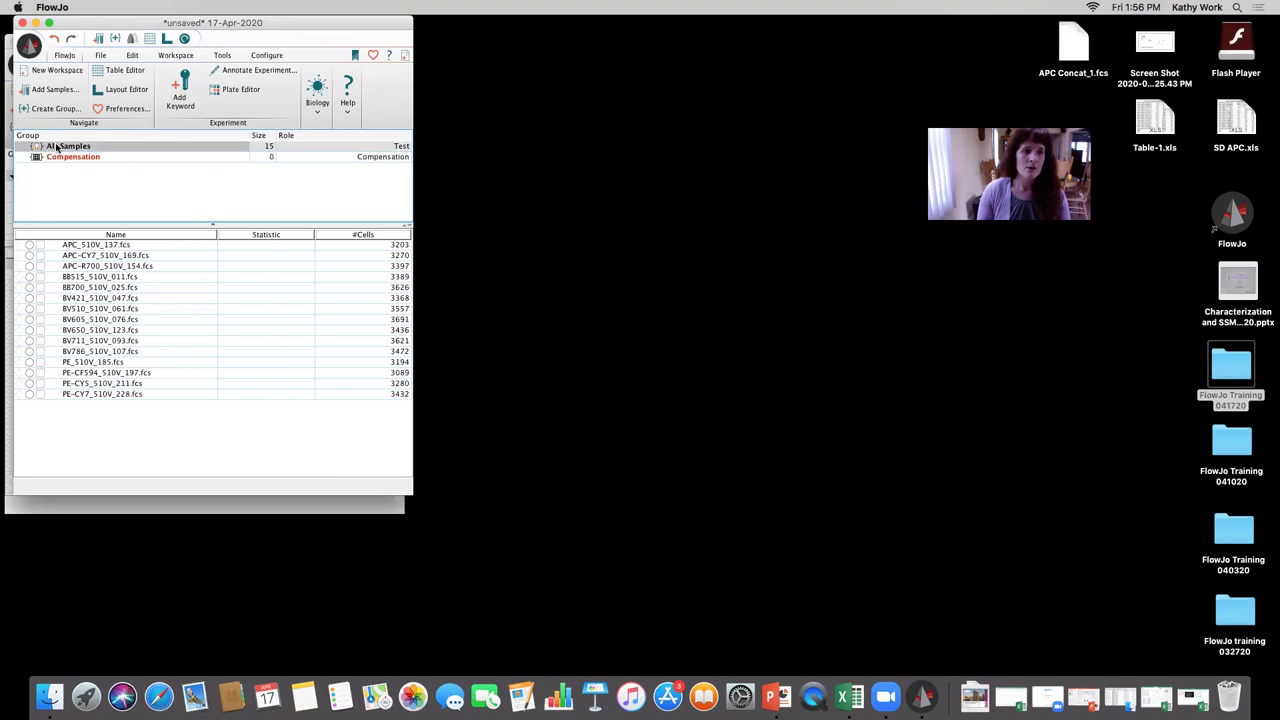
{"action": "left_click", "coordinate": [140, 245]}
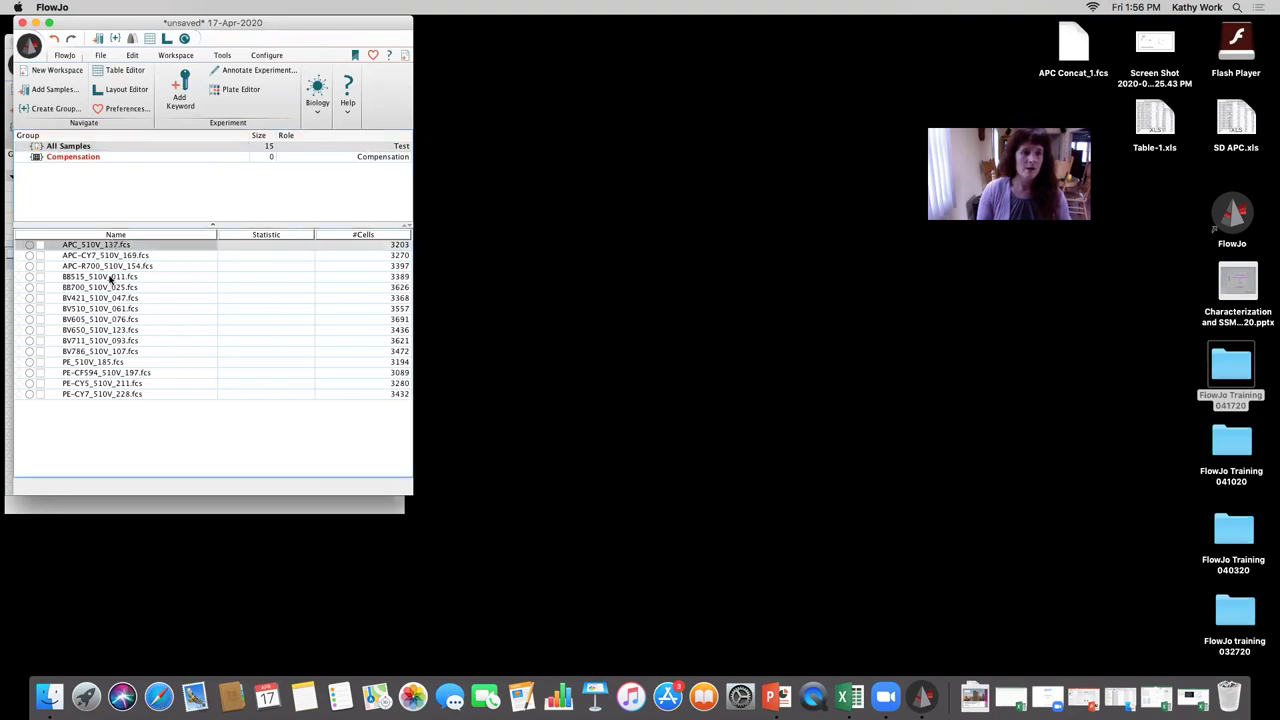
{"action": "left_click", "coordinate": [106, 394], "text": "shift"}
{"action": "left_click_drag", "start_coordinate": [106, 378], "coordinate": [80, 160]}
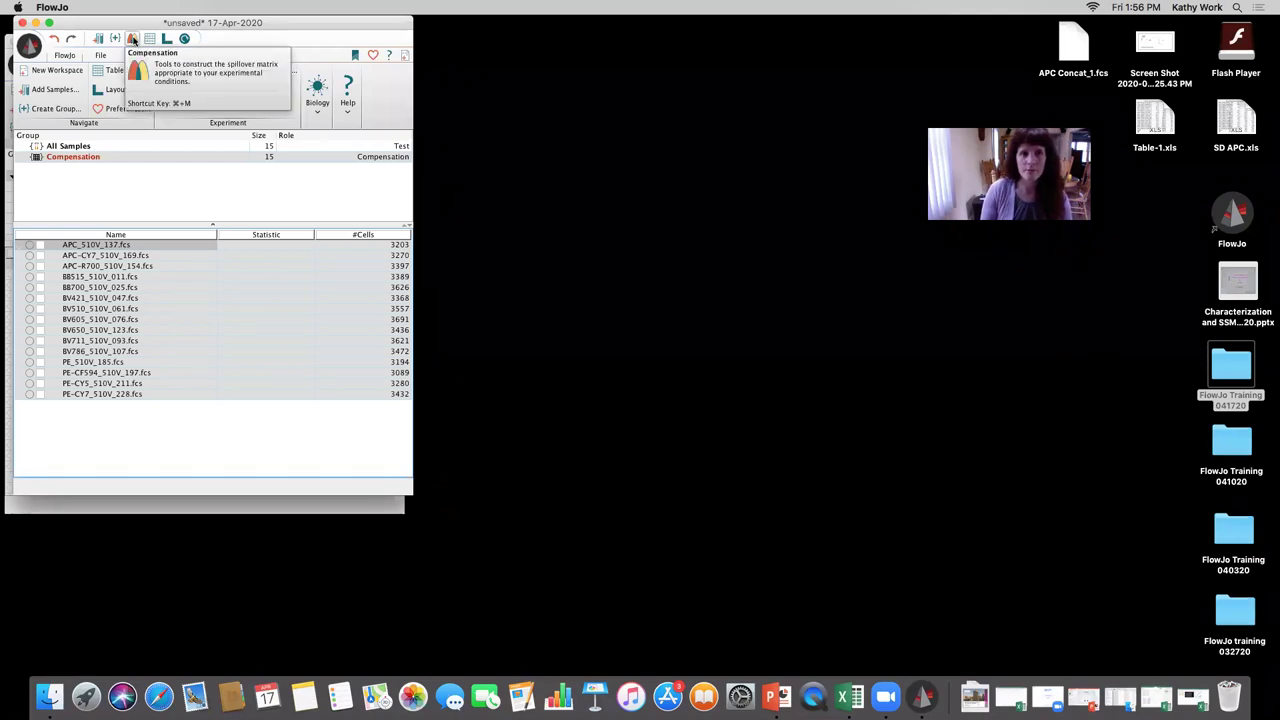
{"action": "left_click", "coordinate": [133, 38]}
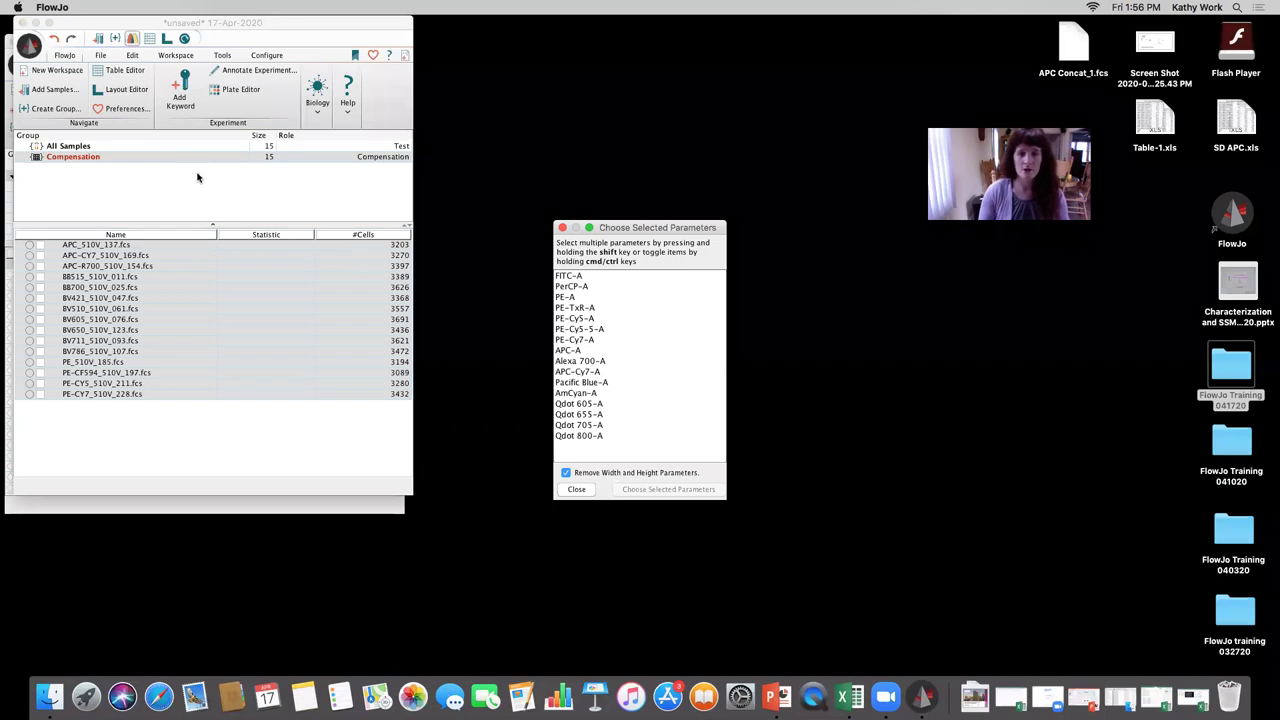
{"action": "left_click", "coordinate": [589, 277]}
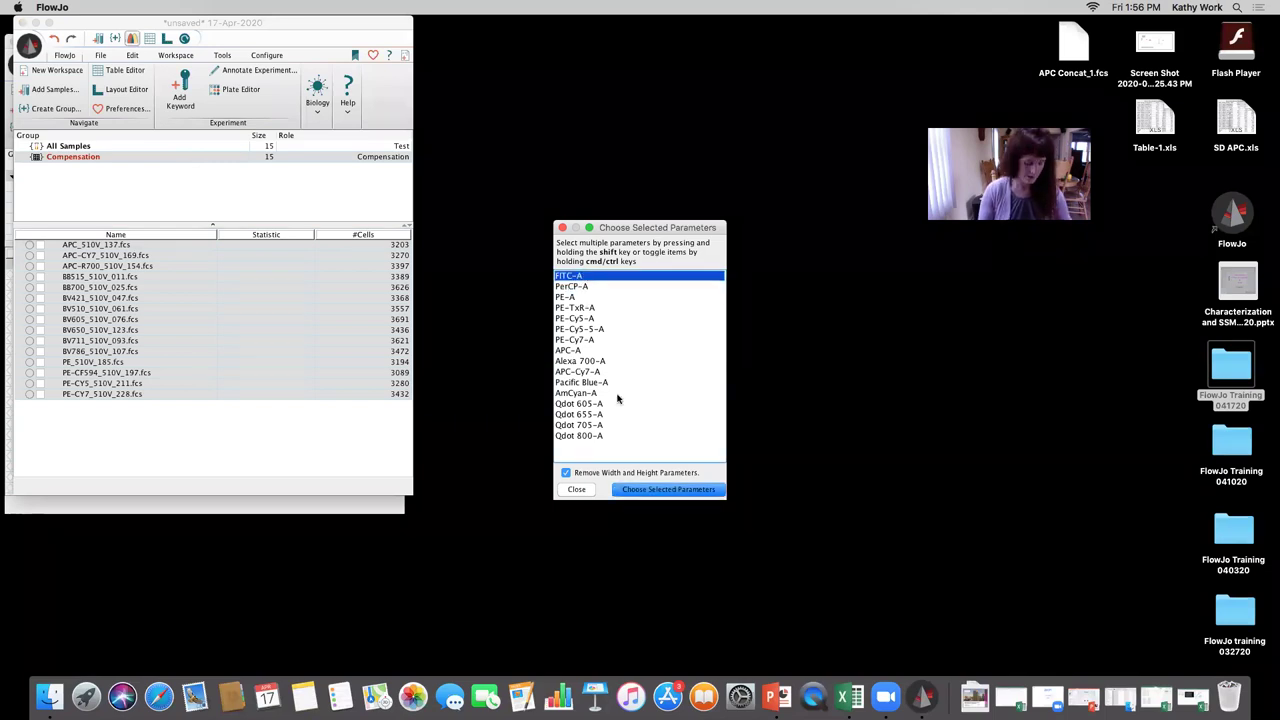
{"action": "left_click", "coordinate": [588, 437], "text": "shift"}
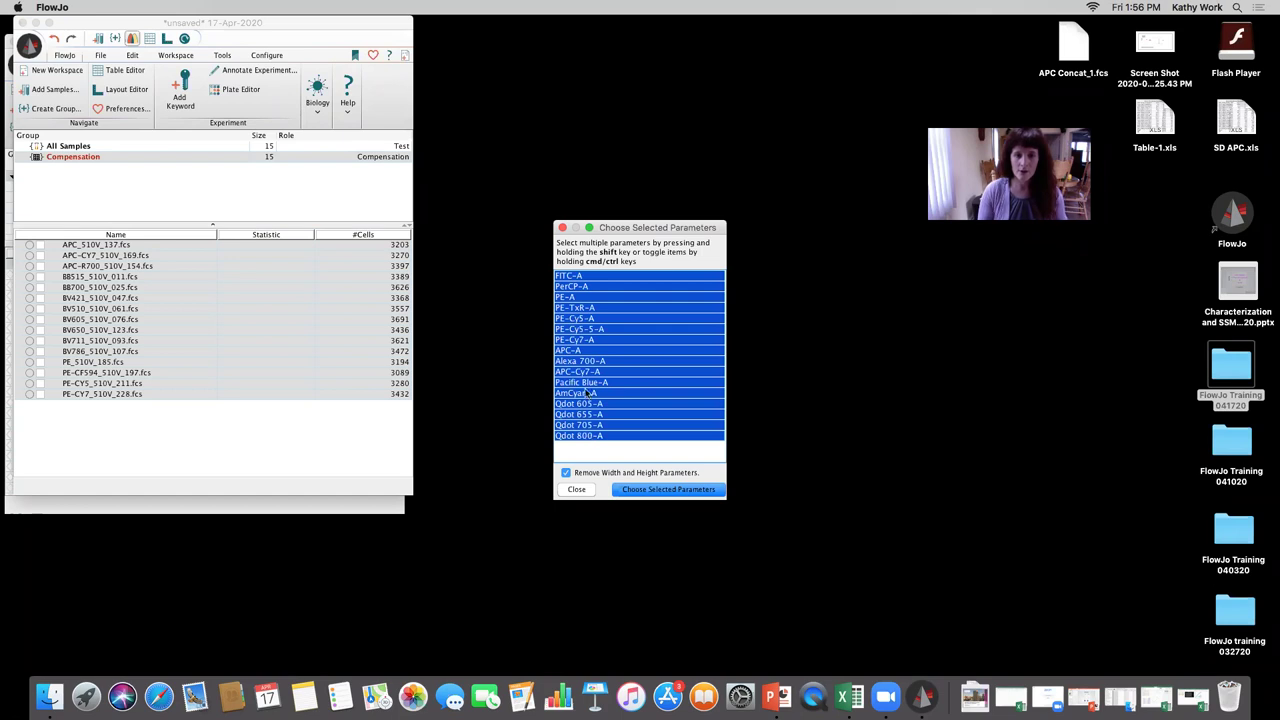
{"action": "left_click", "coordinate": [590, 331]}
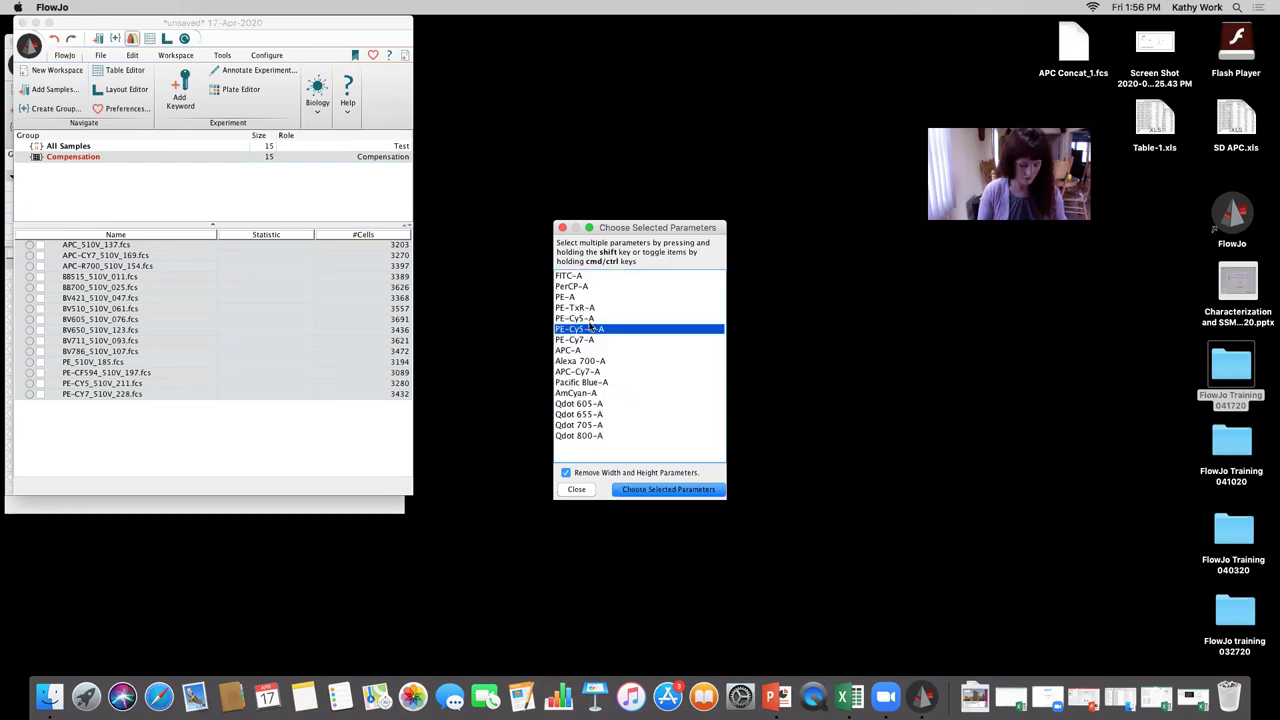
{"action": "left_click", "coordinate": [589, 277]}
{"action": "left_click", "coordinate": [594, 437], "text": "shift"}
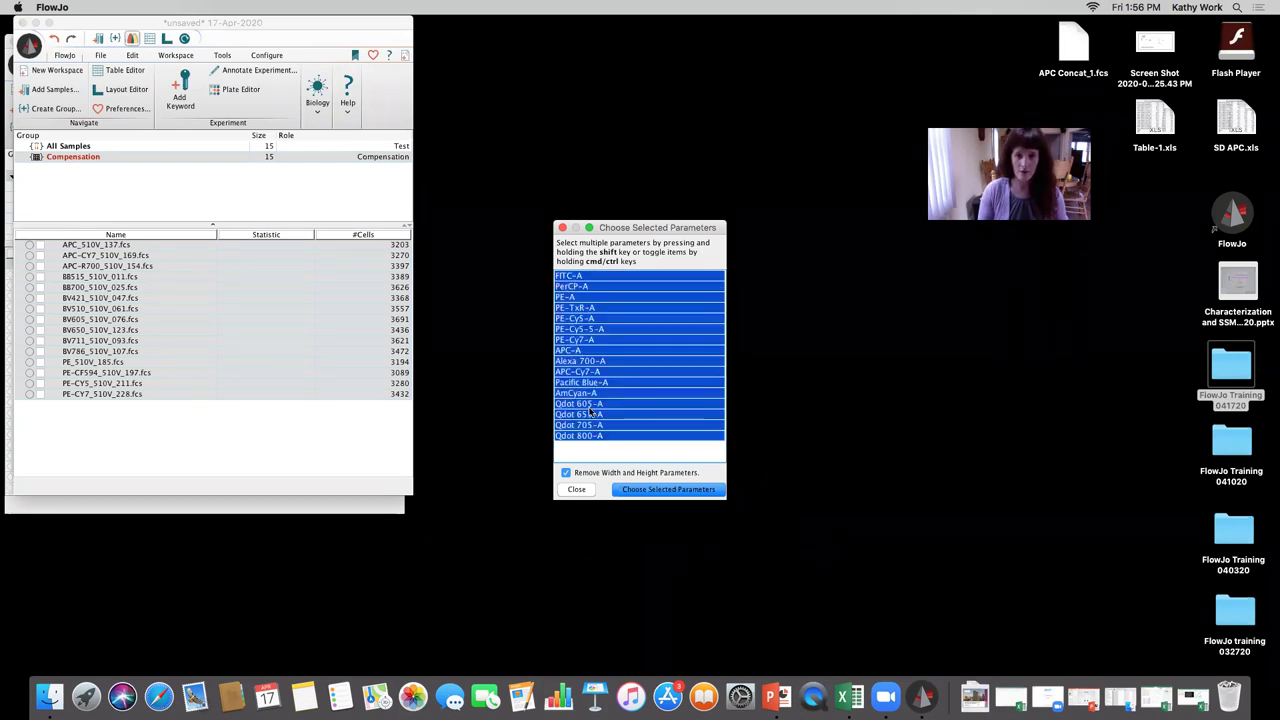
{"action": "left_click", "coordinate": [597, 331]}
{"action": "left_click", "coordinate": [589, 279]}
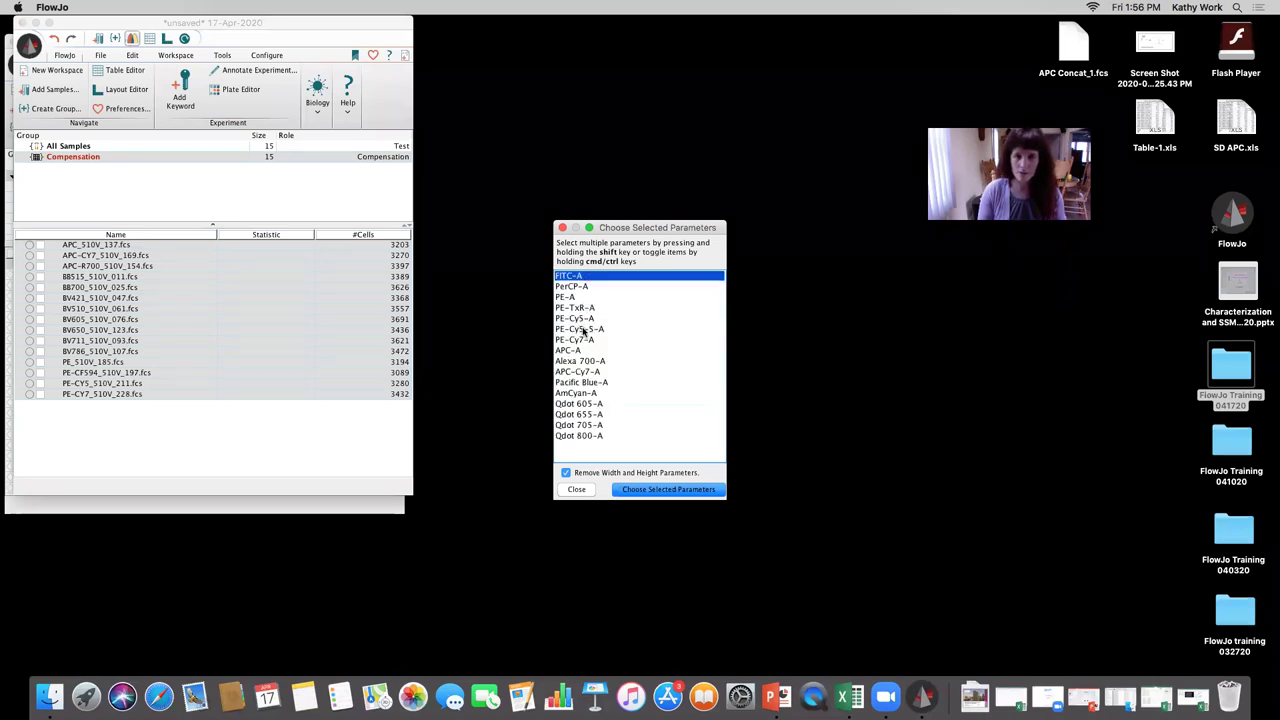
{"action": "left_click", "coordinate": [584, 331], "text": "shift"}
{"action": "left_click", "coordinate": [586, 332]}
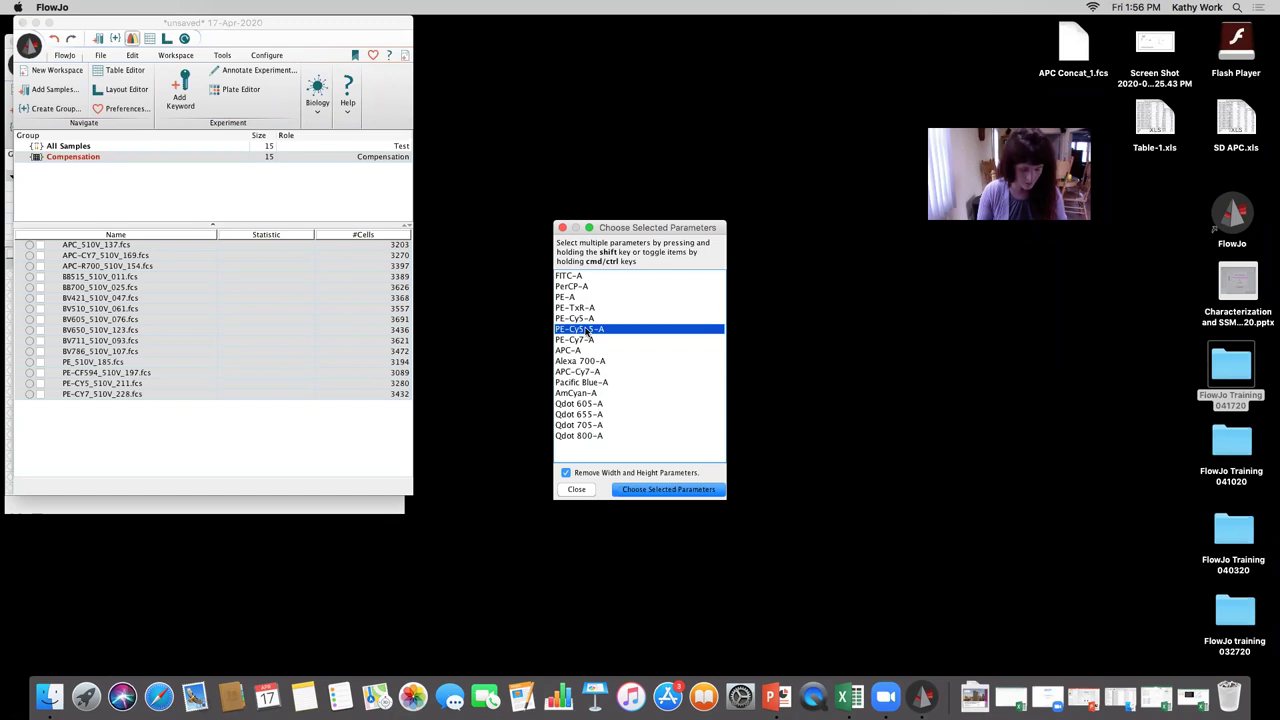
- Choose every parameter from FITC-A to Qdot 800-A except PE-Cy5-5-A for the compensation calculation
{"action": "left_click", "coordinate": [588, 282]}
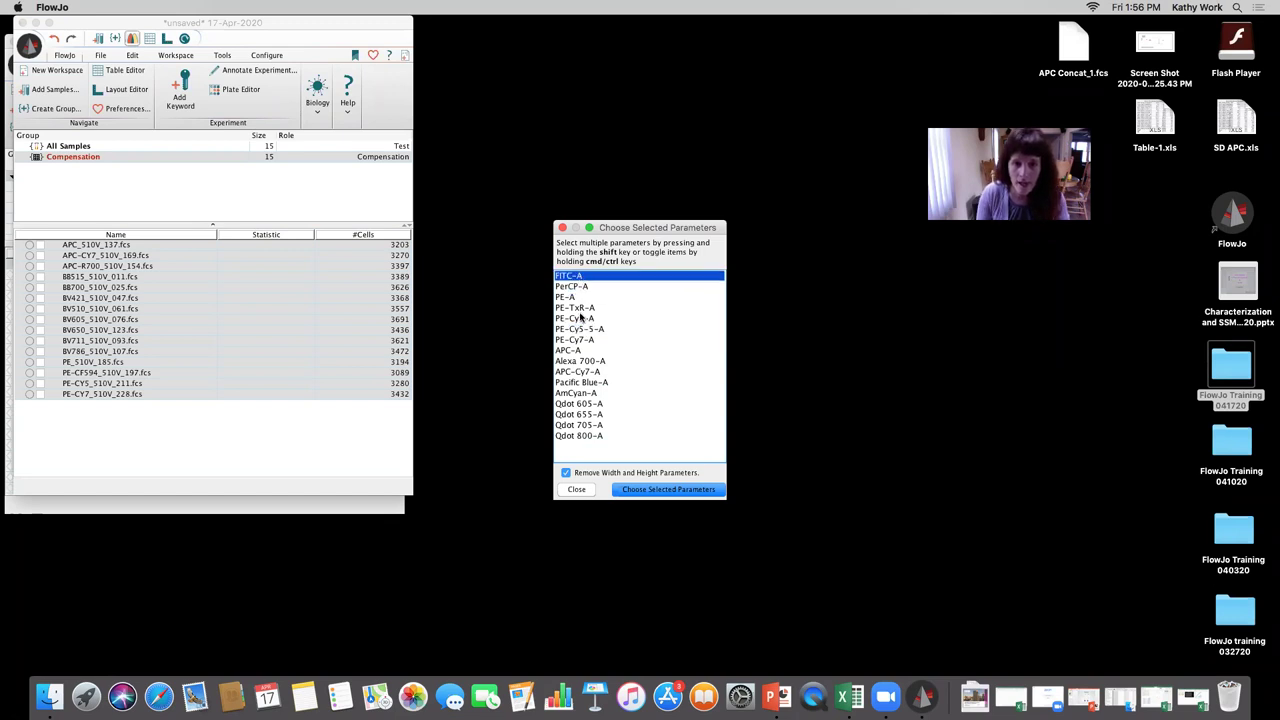
{"action": "left_click", "coordinate": [579, 319], "text": "shift"}
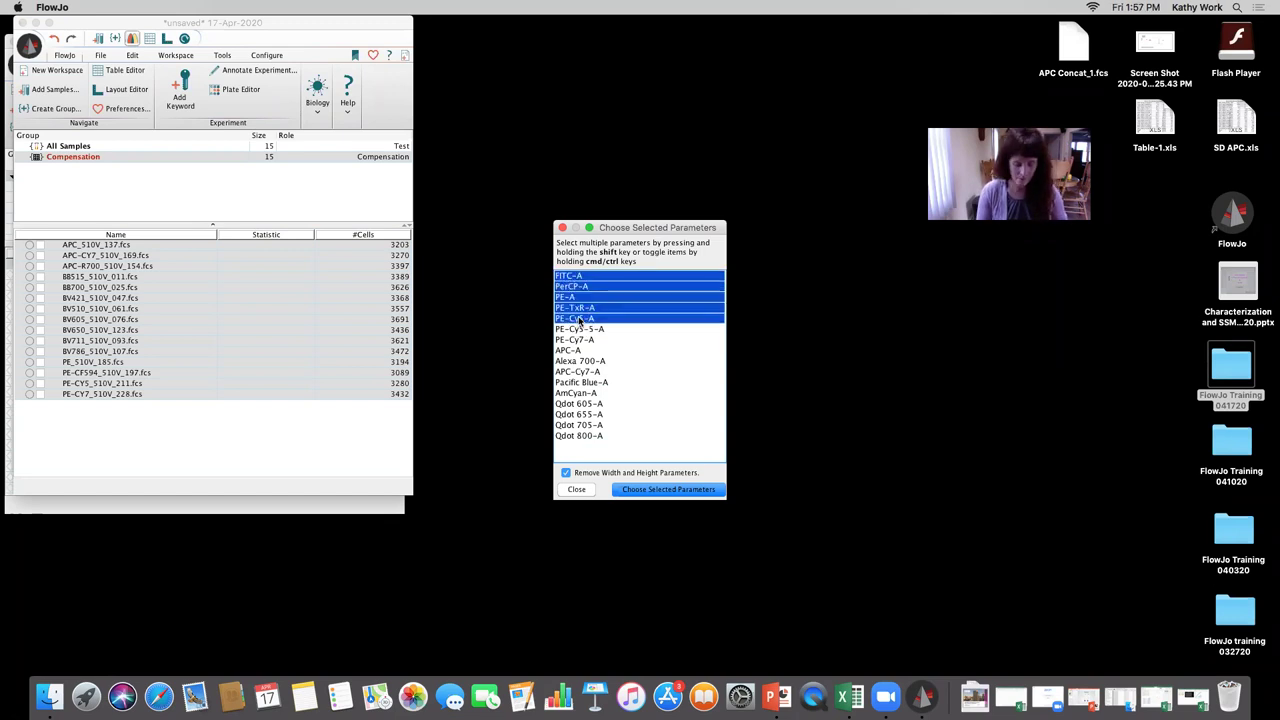
{"action": "left_click", "coordinate": [577, 340], "text": "super"}
{"action": "left_click", "coordinate": [577, 351], "text": "super"}
{"action": "left_click", "coordinate": [579, 361], "text": "super"}
{"action": "left_click", "coordinate": [578, 371], "text": "super"}
{"action": "left_click", "coordinate": [580, 382], "text": "super"}
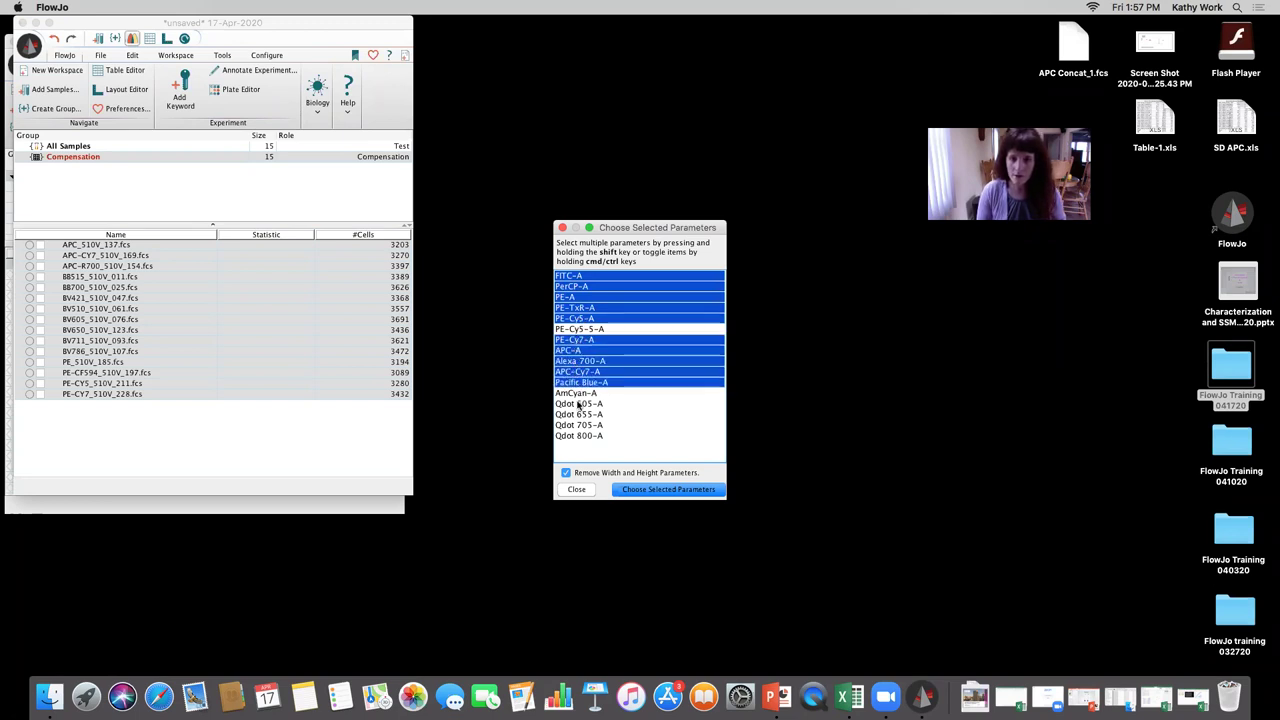
{"action": "left_click", "coordinate": [579, 404], "text": "super"}
{"action": "left_click", "coordinate": [578, 394], "text": "super"}
{"action": "left_click", "coordinate": [579, 414], "text": "super"}
{"action": "left_click", "coordinate": [579, 425], "text": "super"}
{"action": "left_click", "coordinate": [579, 436], "text": "super"}
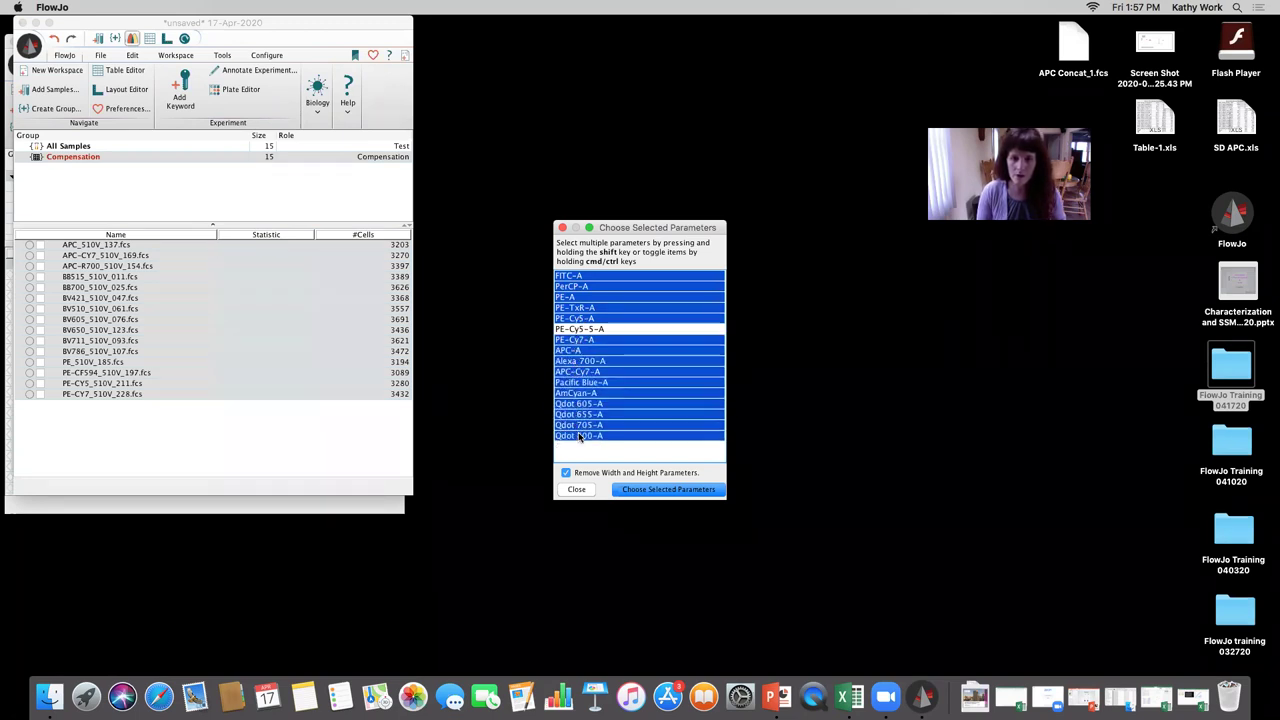
{"action": "left_click_drag", "start_coordinate": [636, 228], "coordinate": [596, 195]}
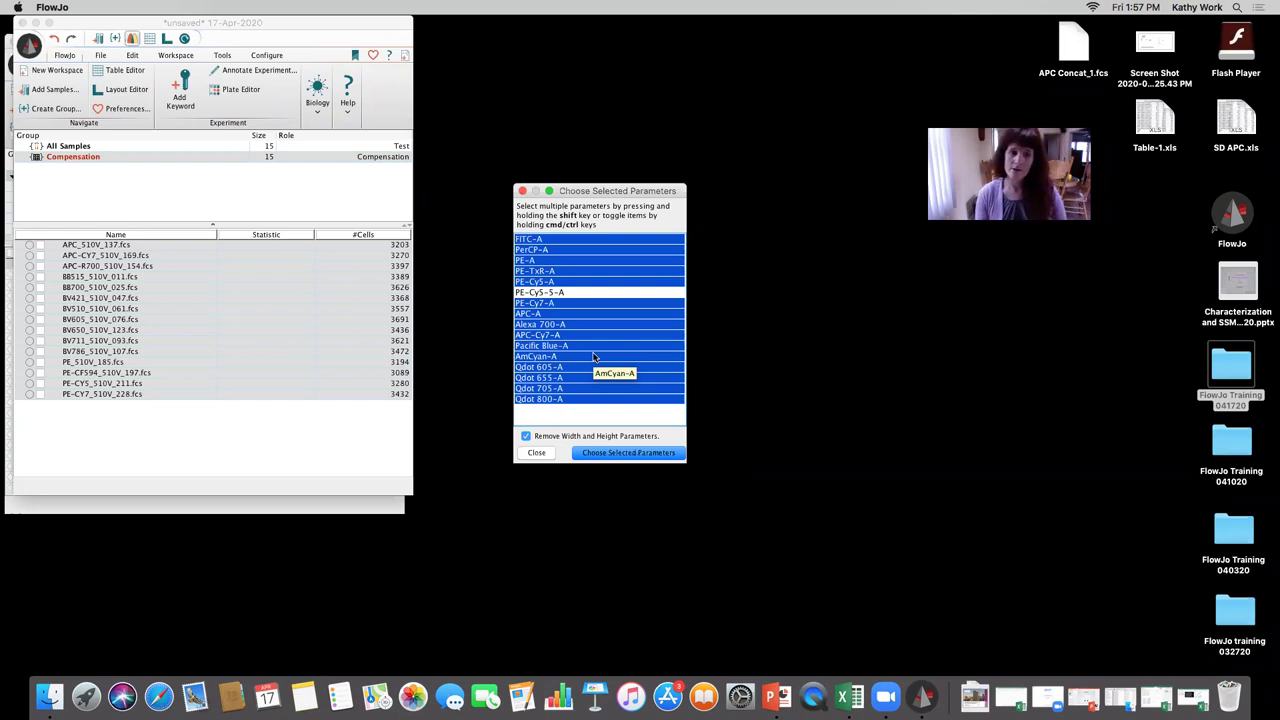
{"action": "left_click", "coordinate": [618, 455]}
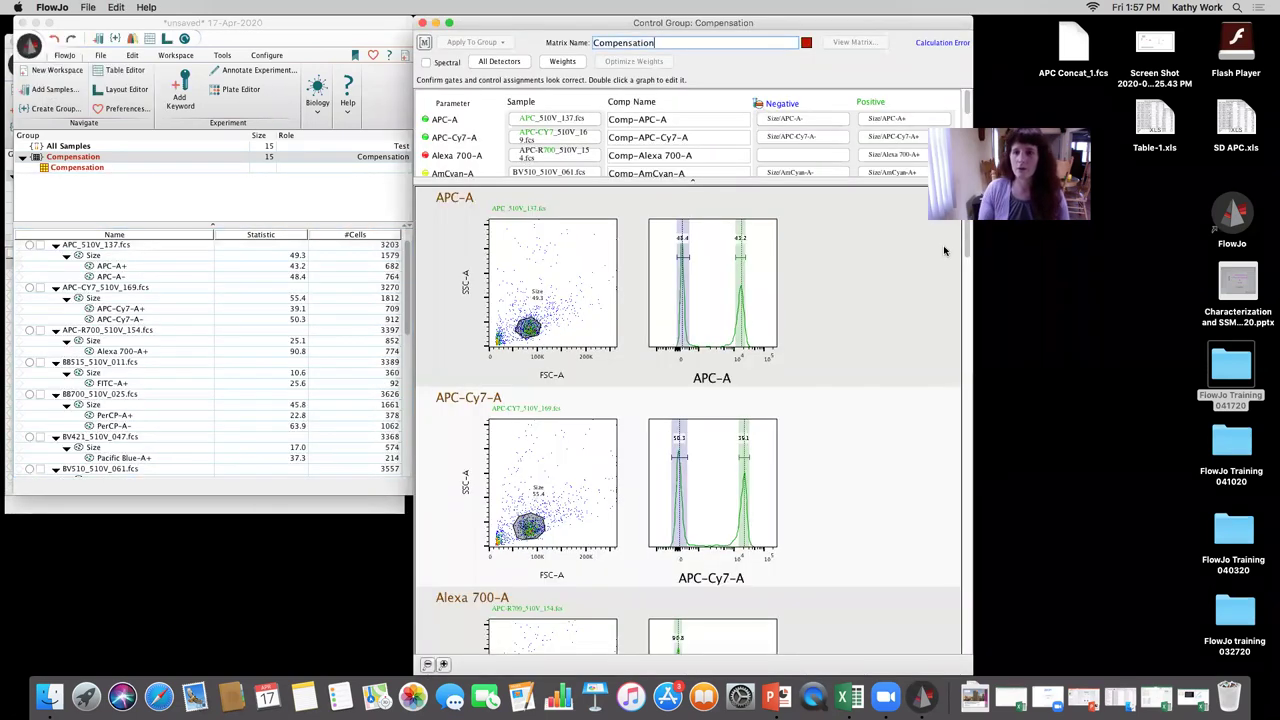
- Widen the compensation window and examine each parameter's sample, negative and positive assignments and its status indicator
{"action": "left_click_drag", "start_coordinate": [973, 295], "coordinate": [1025, 285]}
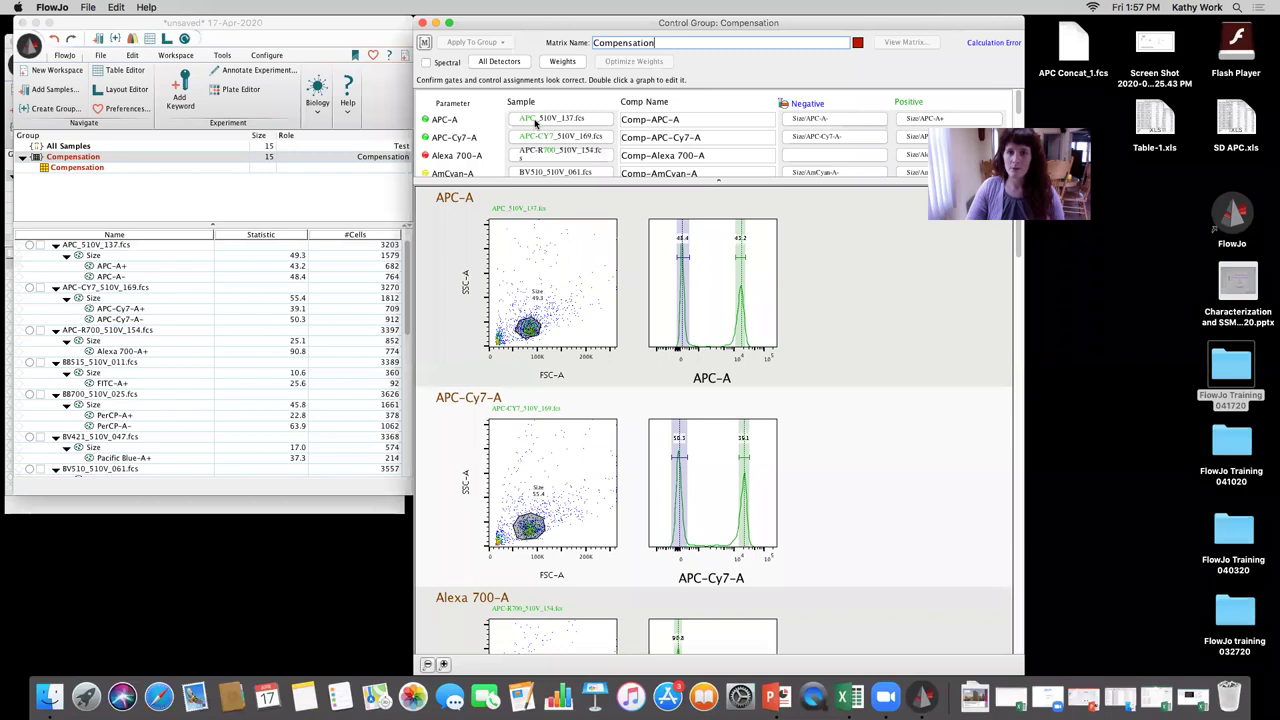
{"action": "scroll", "coordinate": [1018, 99], "scroll_direction": "down", "scroll_amount": 1}
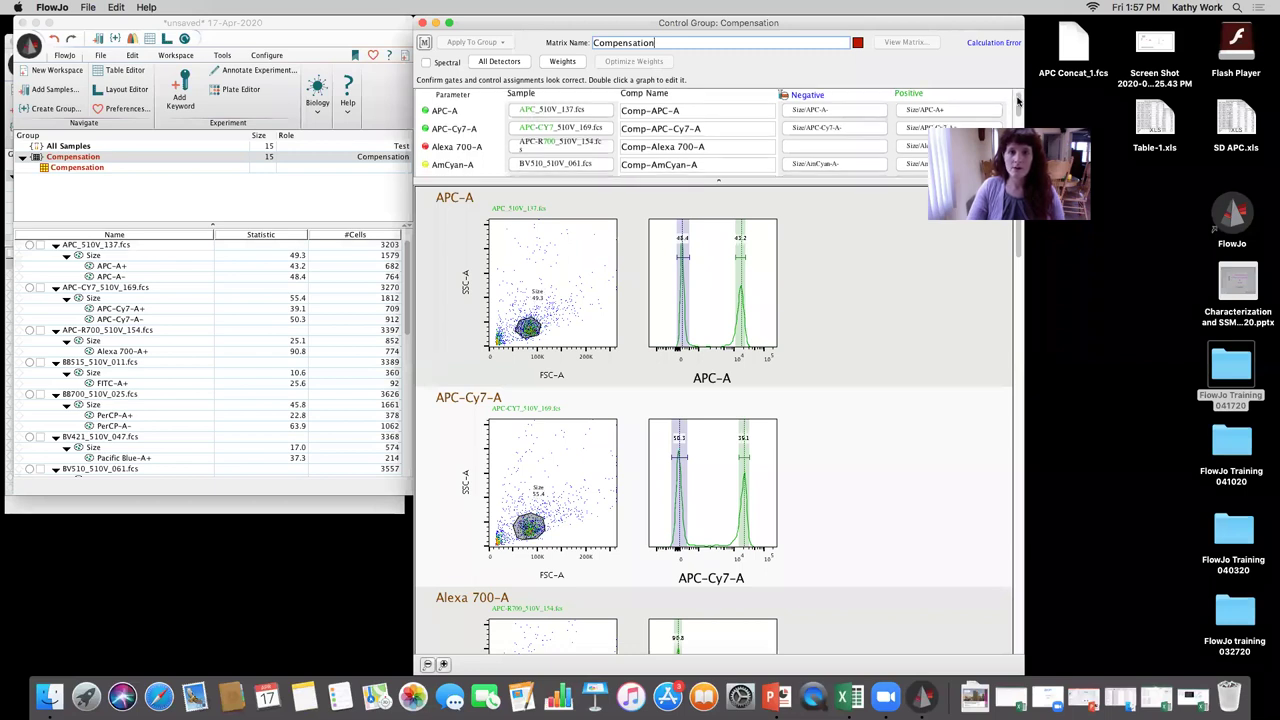
{"action": "scroll", "coordinate": [1018, 99], "scroll_direction": "down", "scroll_amount": 1}
{"action": "scroll", "coordinate": [1018, 103], "scroll_direction": "down", "scroll_amount": 3}
{"action": "scroll", "coordinate": [1014, 113], "scroll_direction": "down", "scroll_amount": 6}
{"action": "scroll", "coordinate": [710, 134], "scroll_direction": "down", "scroll_amount": 10}
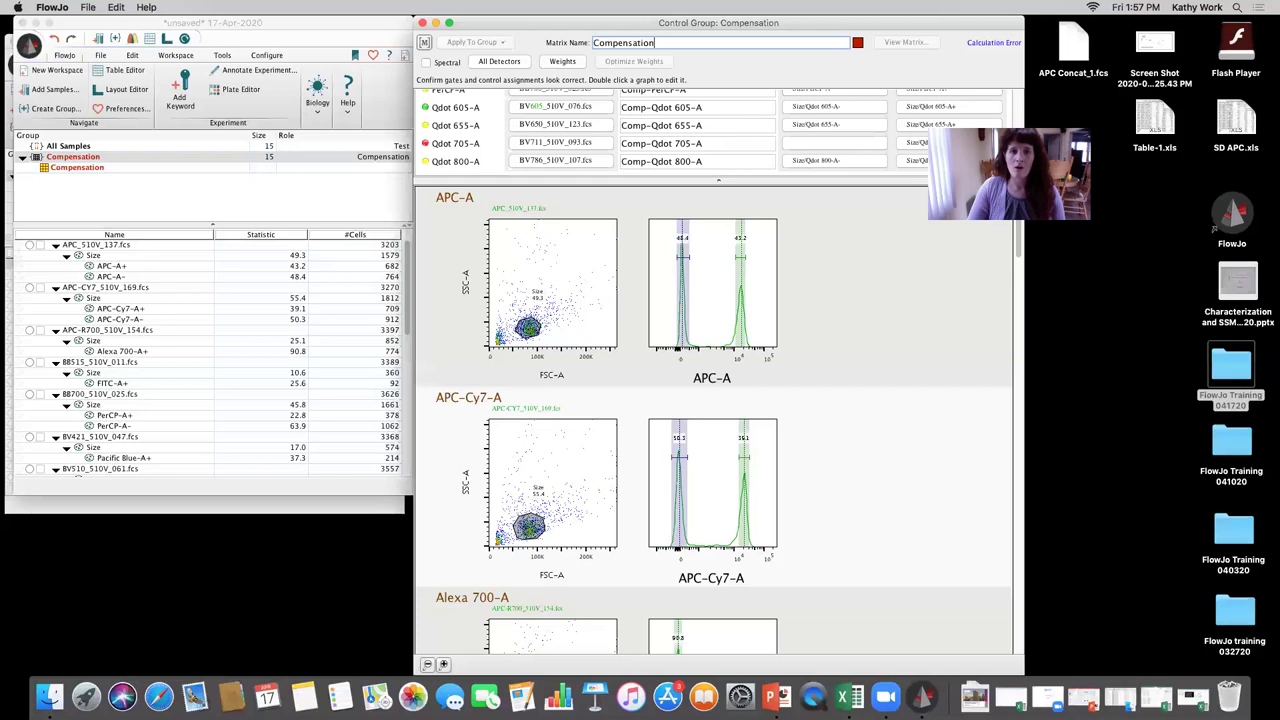
{"action": "scroll", "coordinate": [417, 117], "scroll_direction": "up", "scroll_amount": 18}
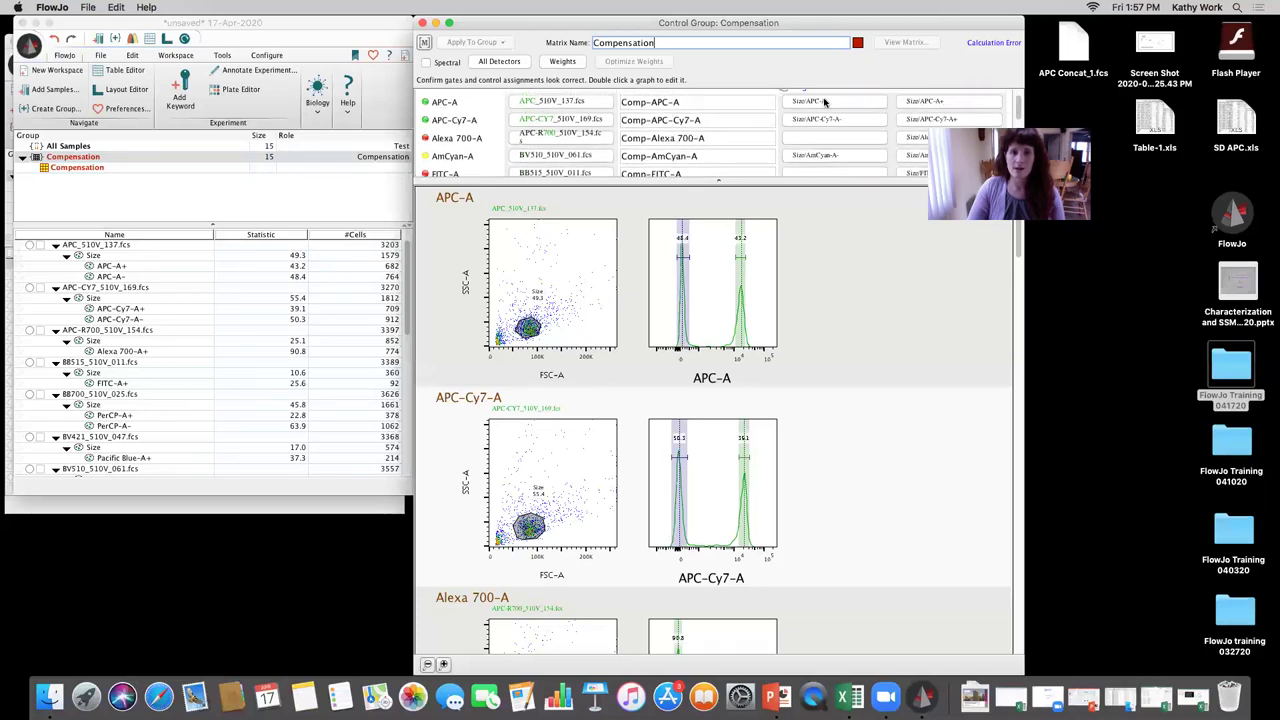
{"action": "scroll", "coordinate": [476, 112], "scroll_direction": "up", "scroll_amount": 2}
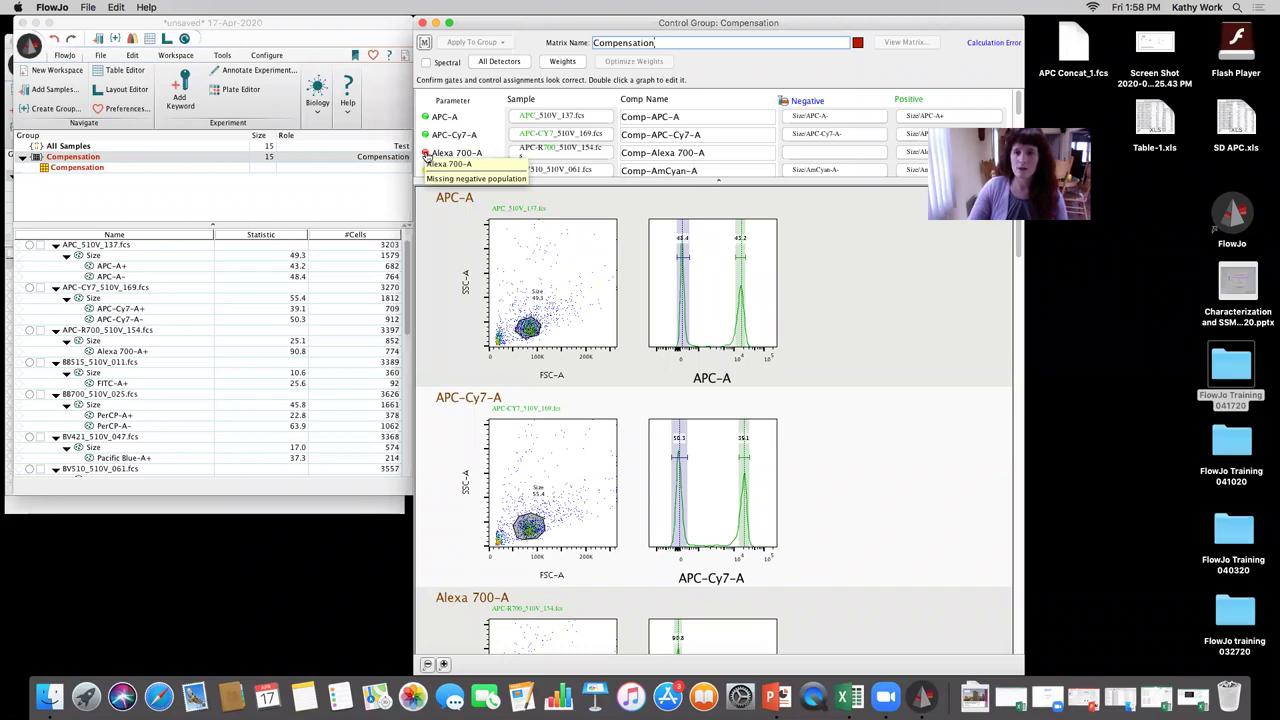
- Apply the Size gate of APC-CY7_510V_169.fcs to all samples in the Compensation group
{"action": "left_click_drag", "start_coordinate": [1021, 241], "coordinate": [1021, 265]}
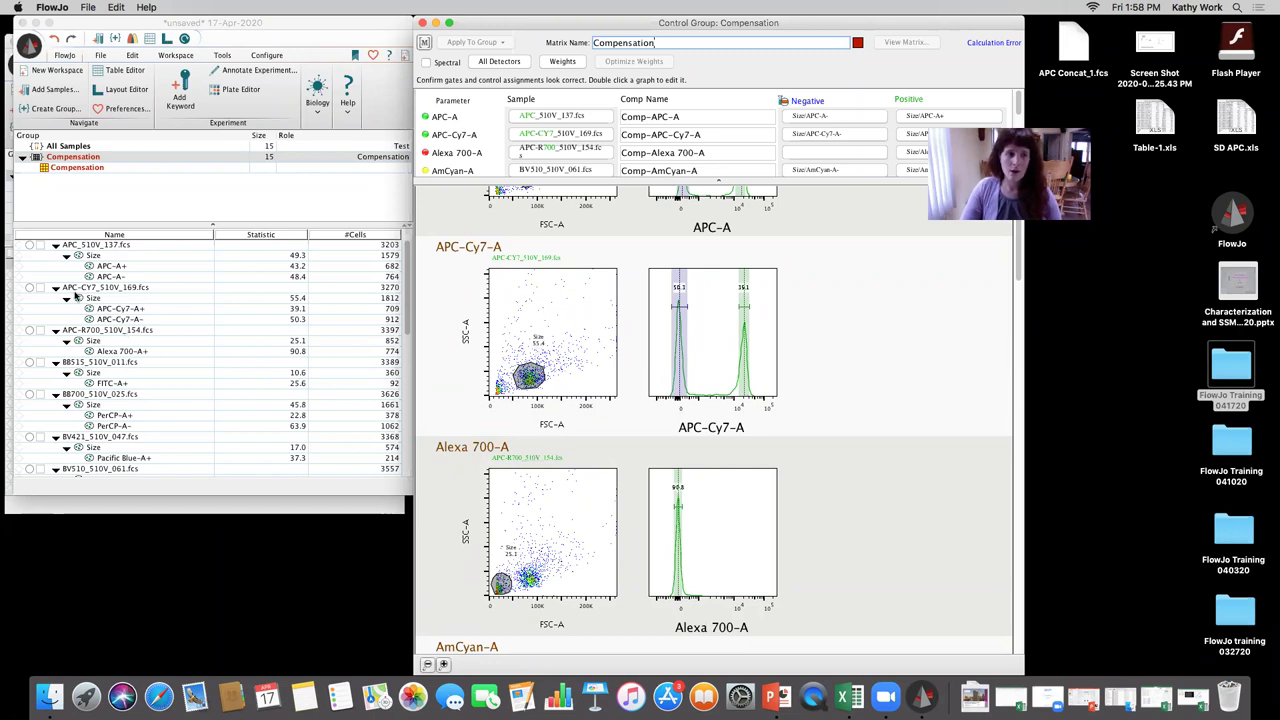
{"action": "left_click_drag", "start_coordinate": [96, 300], "coordinate": [118, 166]}
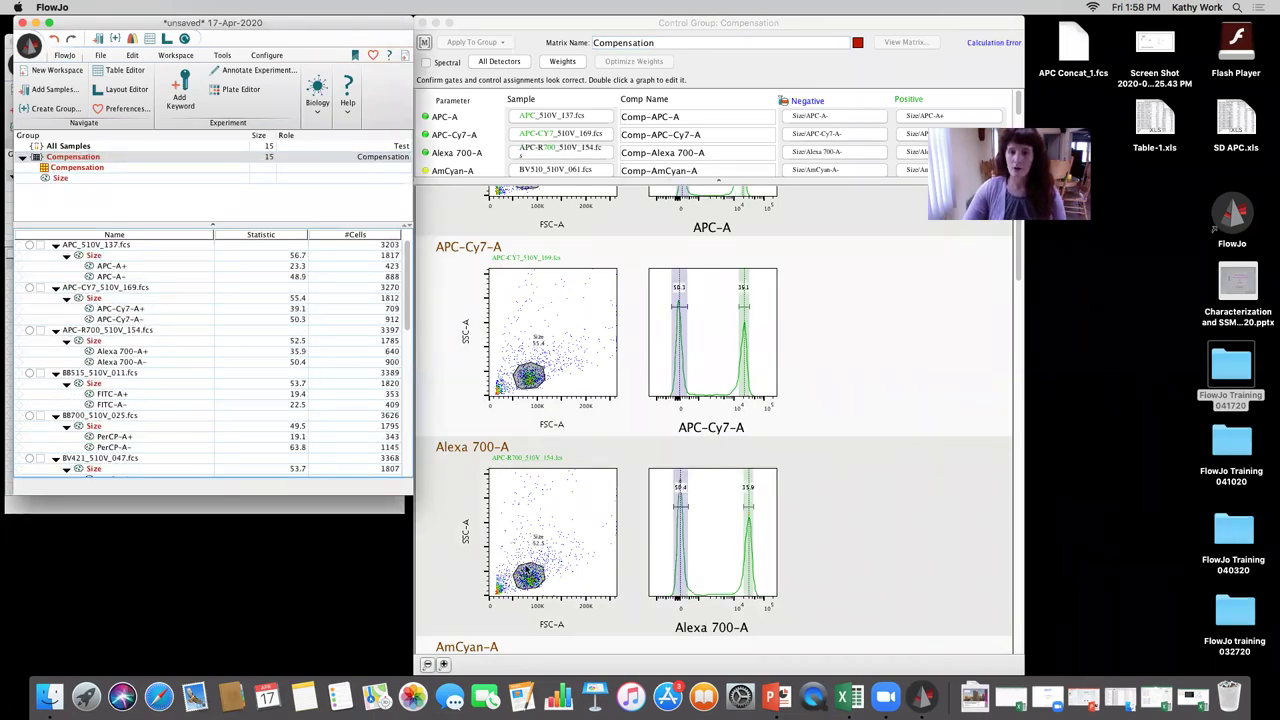
- Widen the APC-A+ gate of APC_510V_137.fcs to span the whole positive peak, with its lower edge at about 4.3K
{"action": "left_click", "coordinate": [727, 305]}
{"action": "scroll", "coordinate": [727, 305], "scroll_direction": "up", "scroll_amount": 3}
{"action": "double_click", "coordinate": [725, 302]}
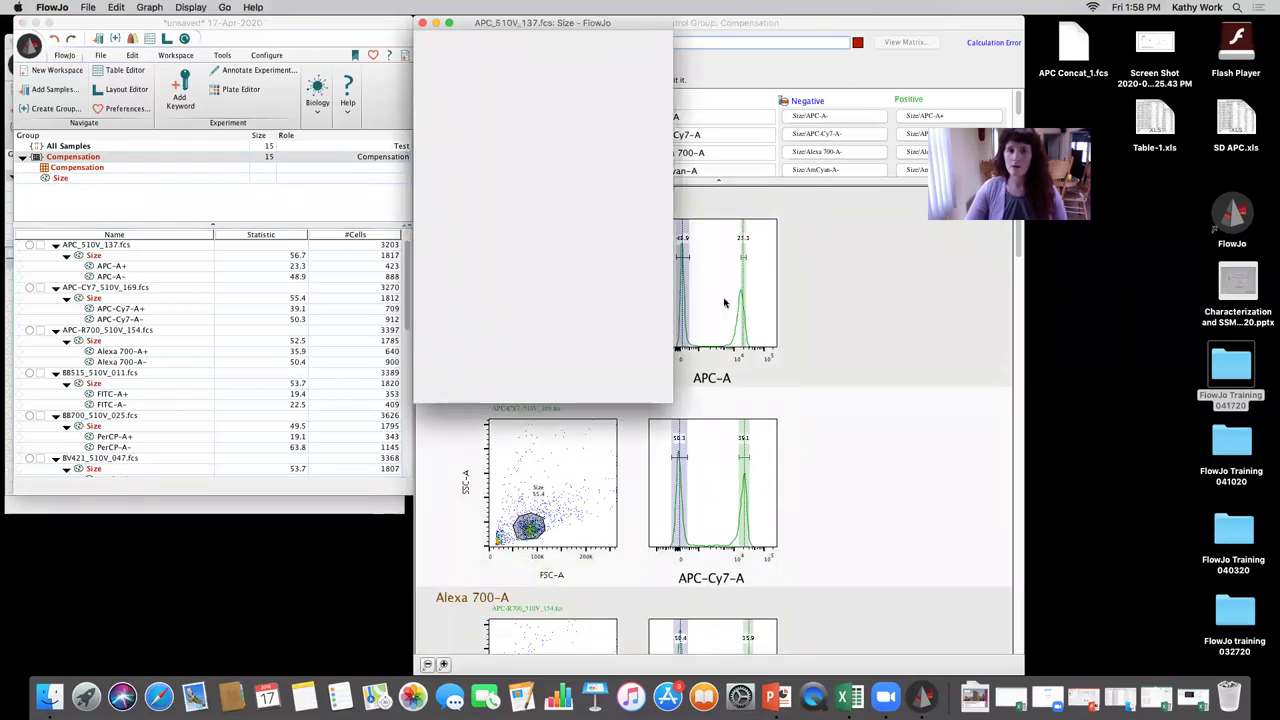
{"action": "left_click", "coordinate": [605, 127]}
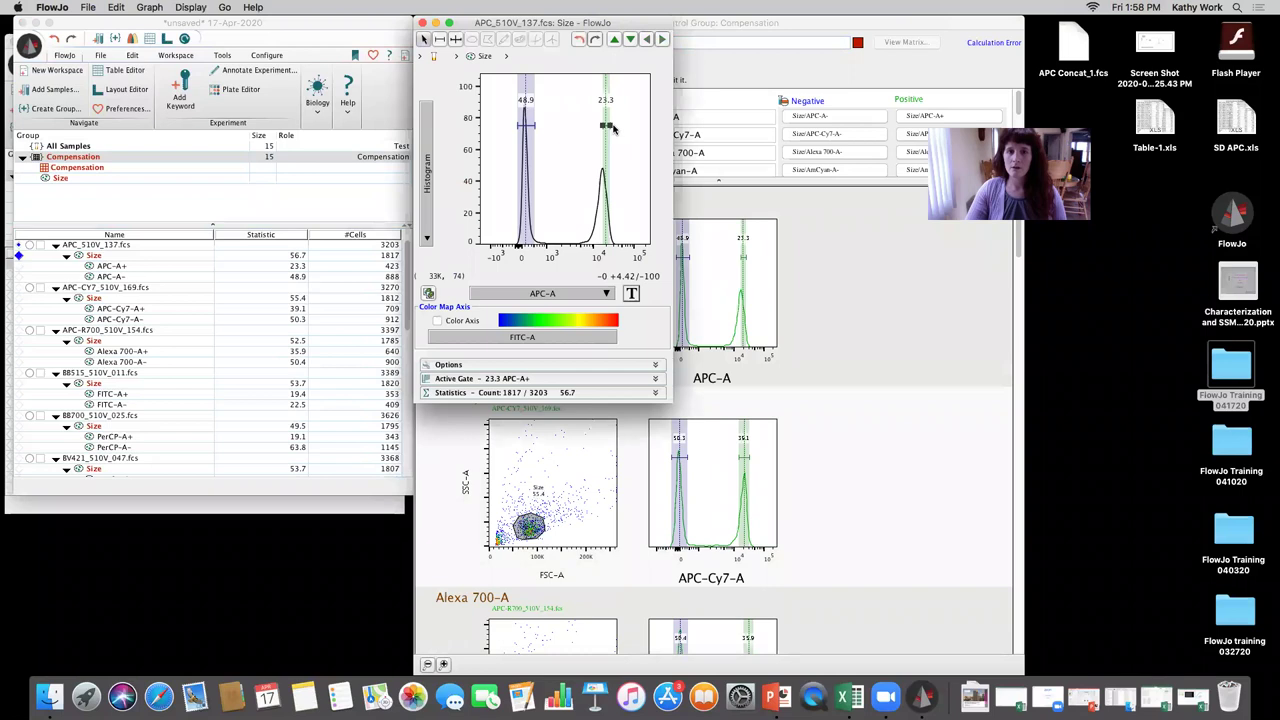
{"action": "left_click_drag", "start_coordinate": [601, 126], "coordinate": [578, 126]}
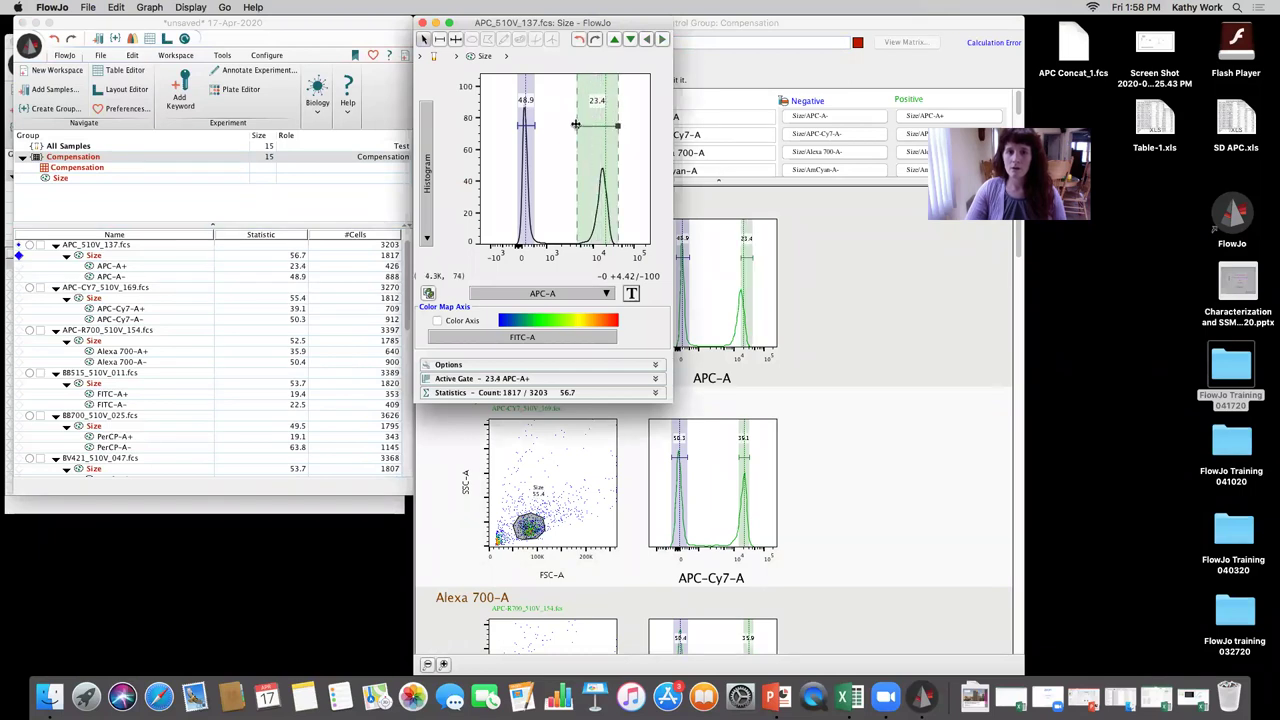
{"action": "left_click", "coordinate": [422, 22]}
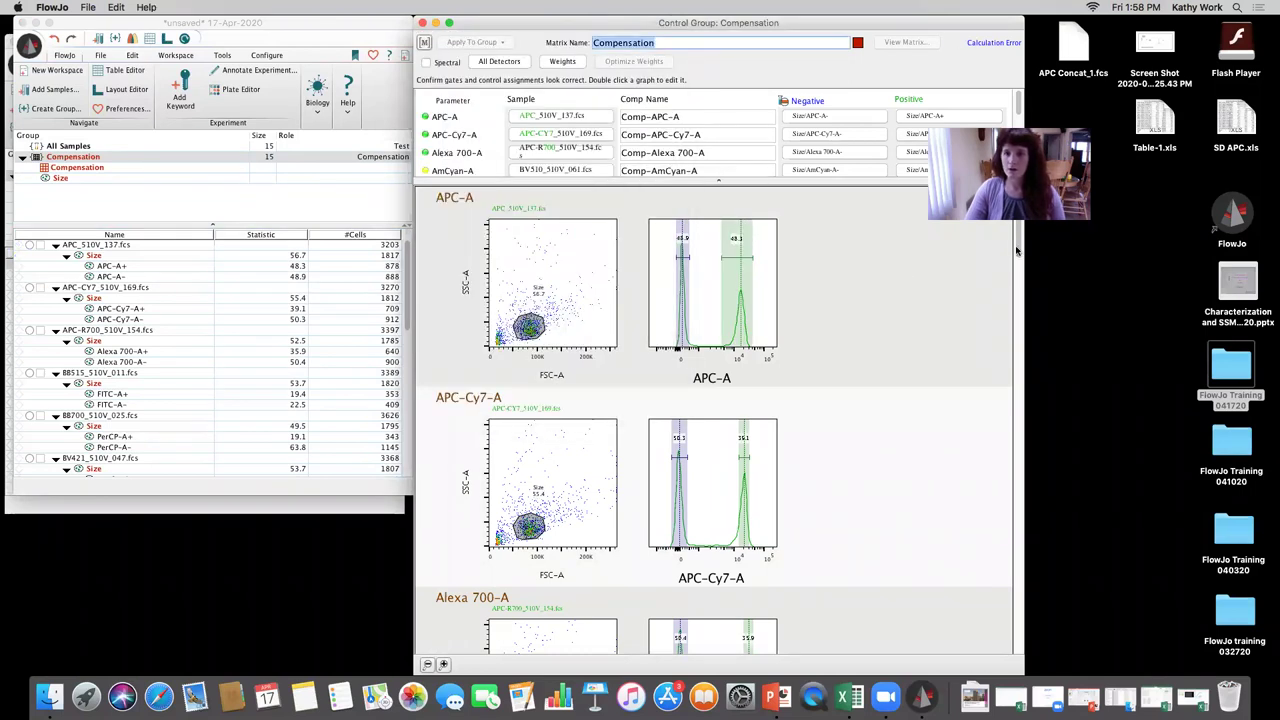
- Widen the APC-Cy7-A+ gate of APC-CY7_510V_169.fcs on both sides so it covers the full positive peak
{"action": "scroll", "coordinate": [800, 340], "scroll_direction": "down", "scroll_amount": 3}
{"action": "double_click", "coordinate": [757, 357]}
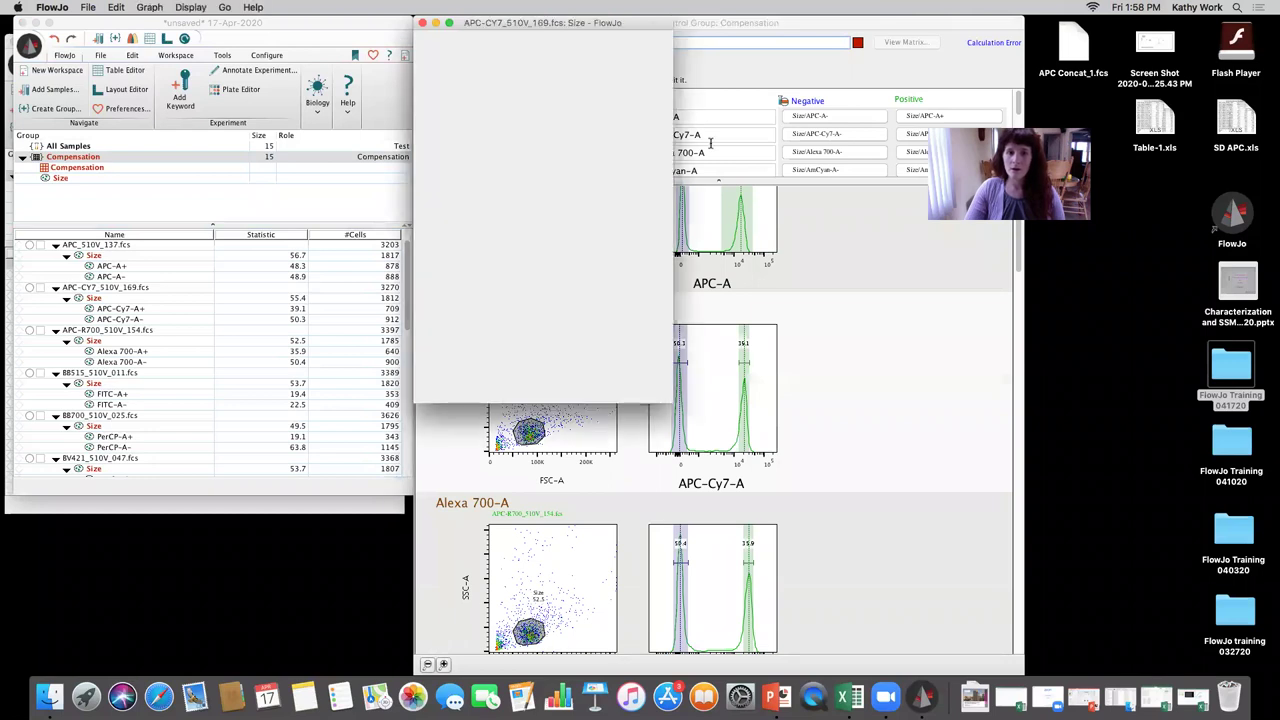
{"action": "left_click", "coordinate": [609, 125]}
{"action": "mouse_move", "coordinate": [612, 126]}
{"action": "left_mouse_down"}
{"action": "mouse_move", "coordinate": [629, 129]}
{"action": "mouse_move", "coordinate": [593, 130]}
{"action": "left_mouse_up"}
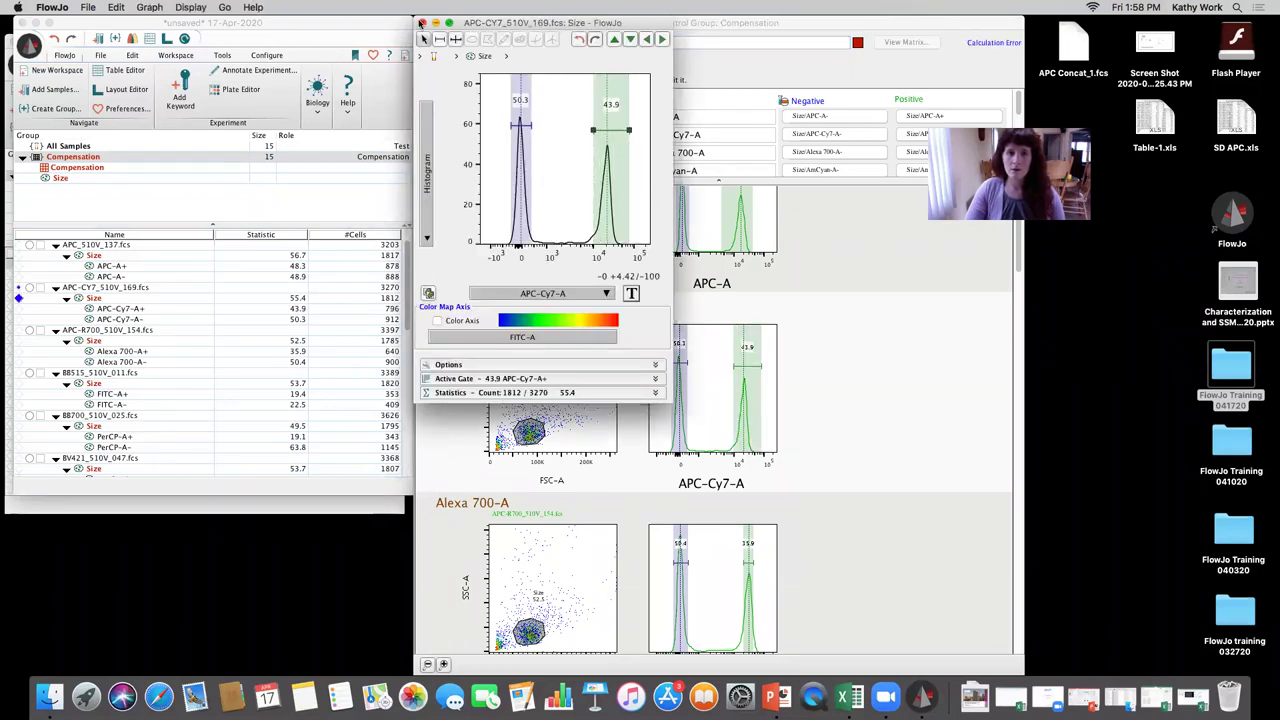
{"action": "left_click", "coordinate": [421, 22]}
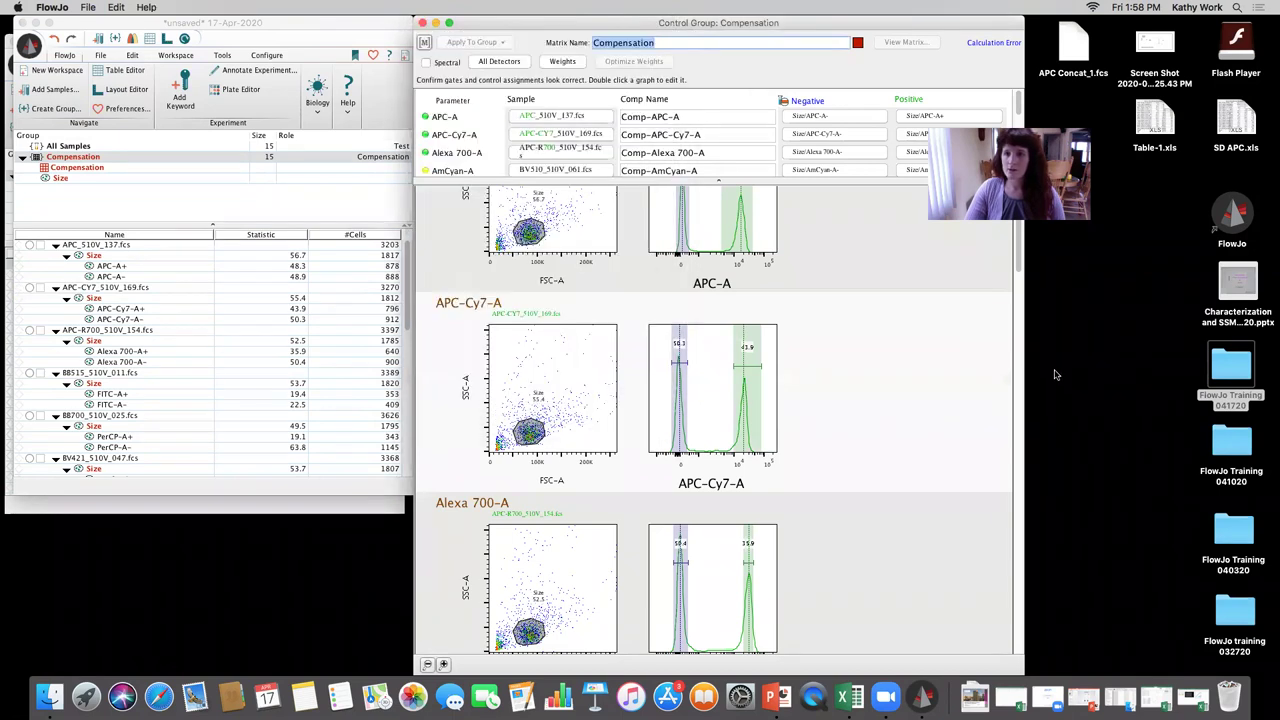
- Widen the Alexa 700-A+ gate of APC-R700_510V_154.fcs so it encloses the entire positive peak
{"action": "scroll", "coordinate": [1016, 281], "scroll_direction": "down", "scroll_amount": 2}
{"action": "scroll", "coordinate": [1016, 281], "scroll_direction": "down", "scroll_amount": 5}
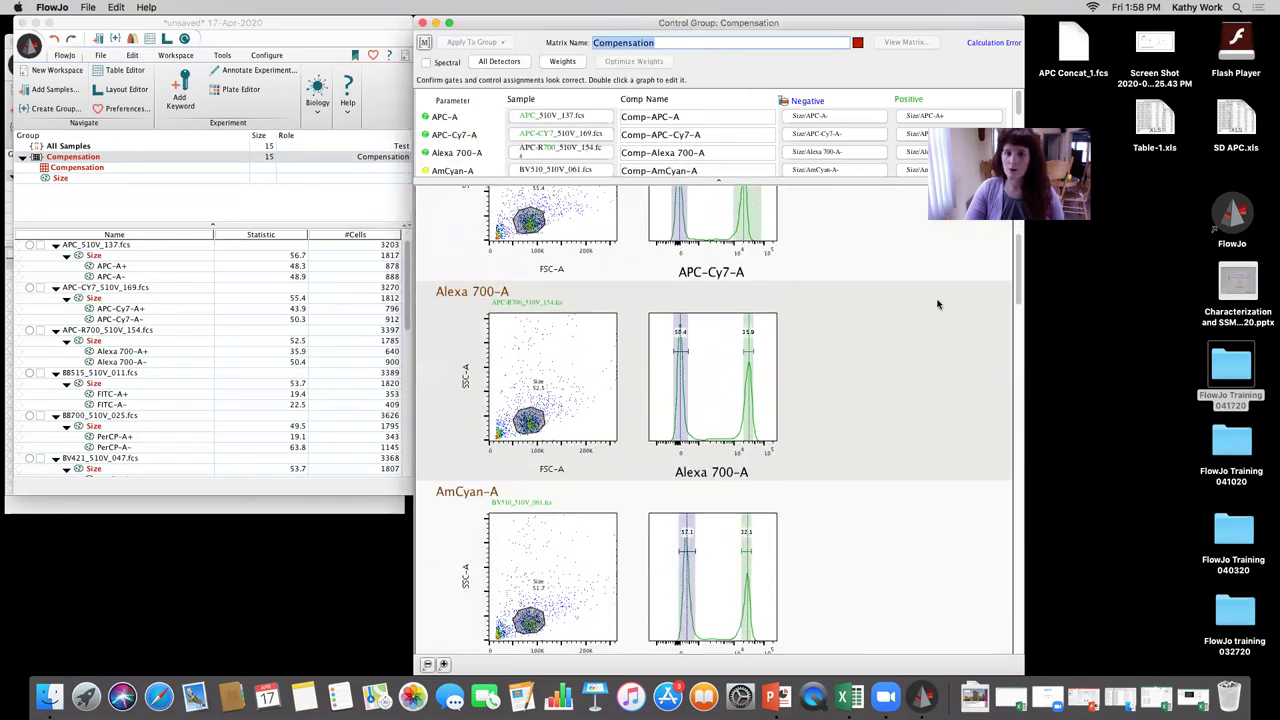
{"action": "double_click", "coordinate": [711, 346]}
{"action": "left_click", "coordinate": [615, 125]}
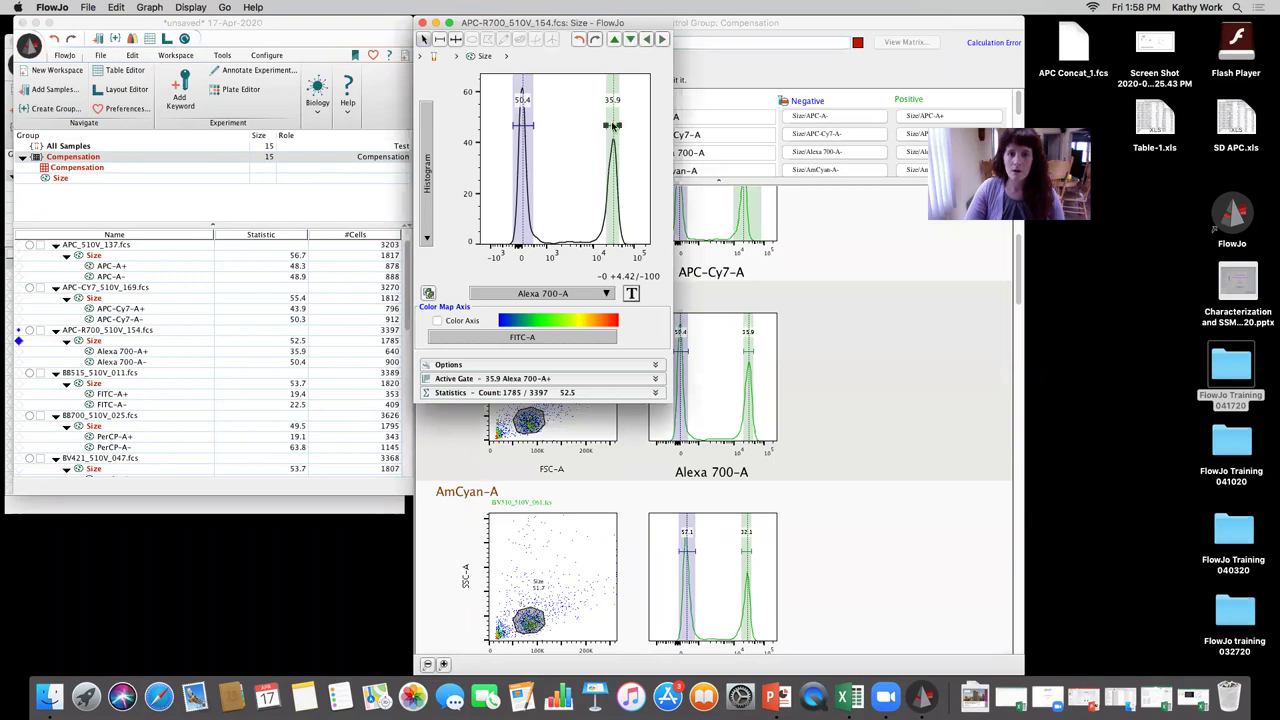
{"action": "left_click_drag", "start_coordinate": [620, 125], "coordinate": [596, 122]}
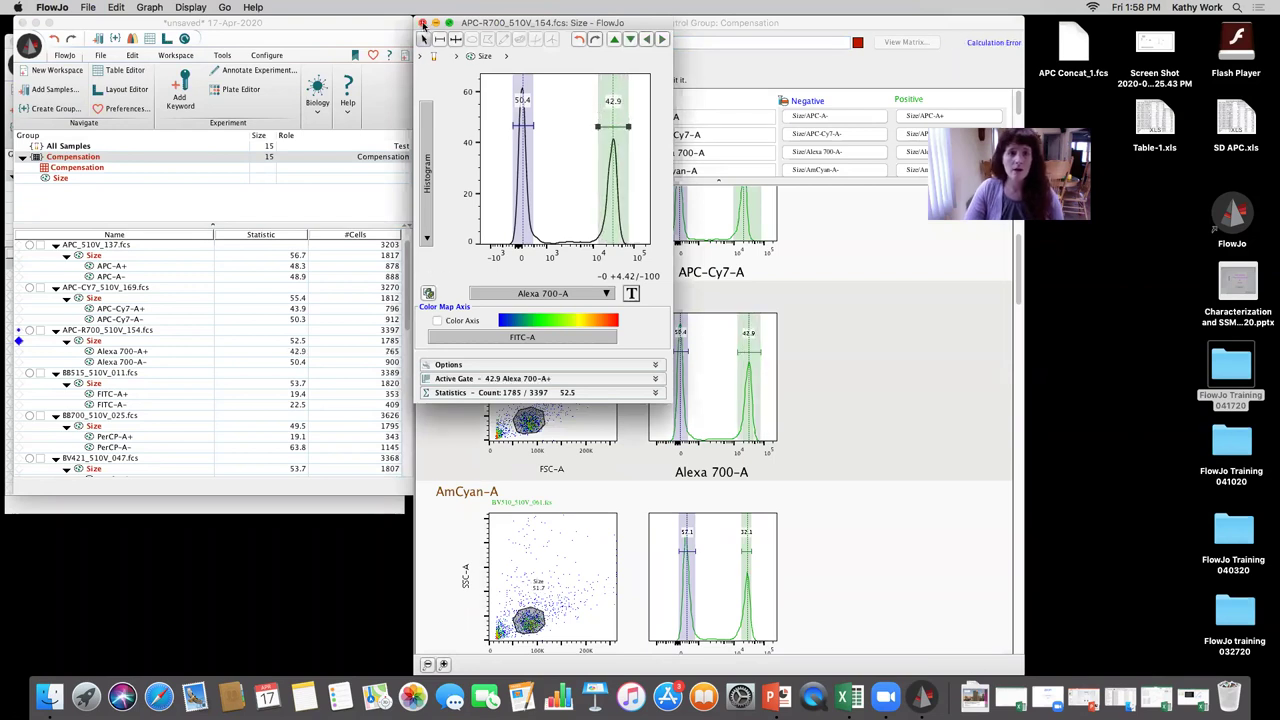
{"action": "left_click", "coordinate": [422, 22]}
- Widen the AmCyan-A+ gate of BV510_510V_061.fcs around the positive peak, with its lower edge at about 12K
{"action": "left_click_drag", "start_coordinate": [1022, 285], "coordinate": [1023, 312]}
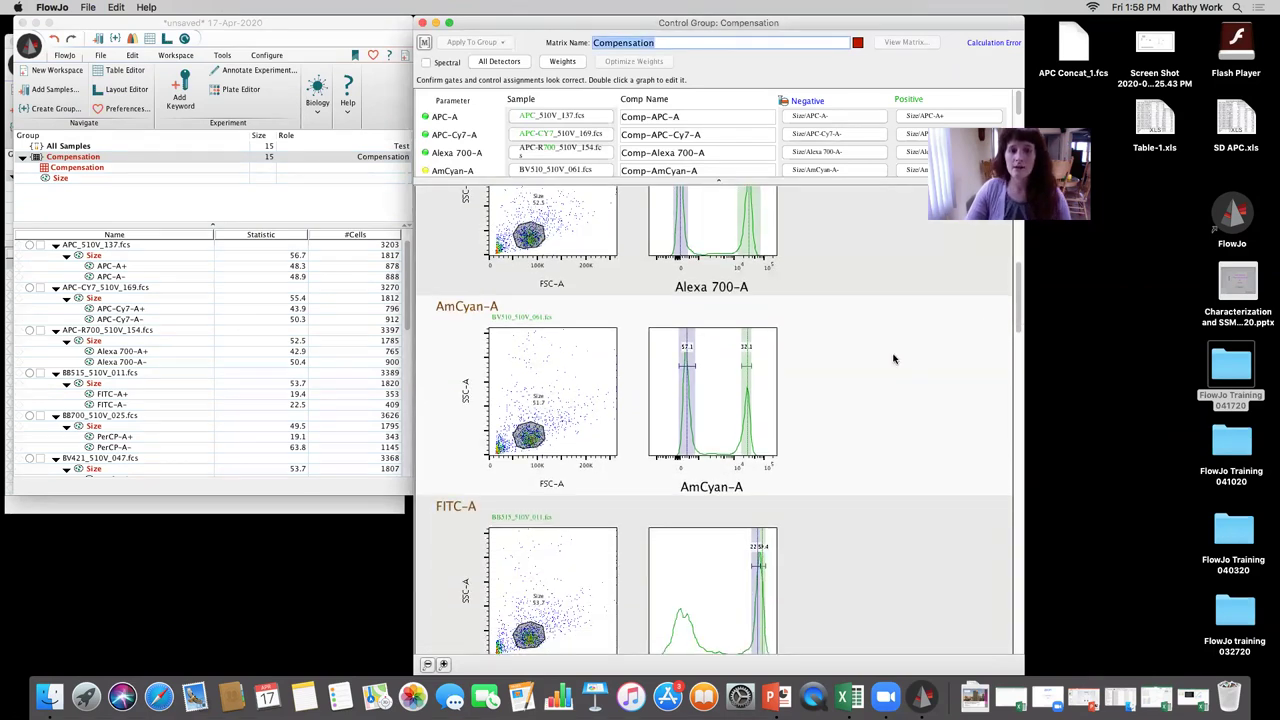
{"action": "double_click", "coordinate": [760, 383]}
{"action": "left_click", "coordinate": [616, 126]}
{"action": "mouse_move", "coordinate": [618, 126]}
{"action": "left_mouse_down"}
{"action": "mouse_move", "coordinate": [632, 126]}
{"action": "mouse_move", "coordinate": [595, 126]}
{"action": "left_mouse_up"}
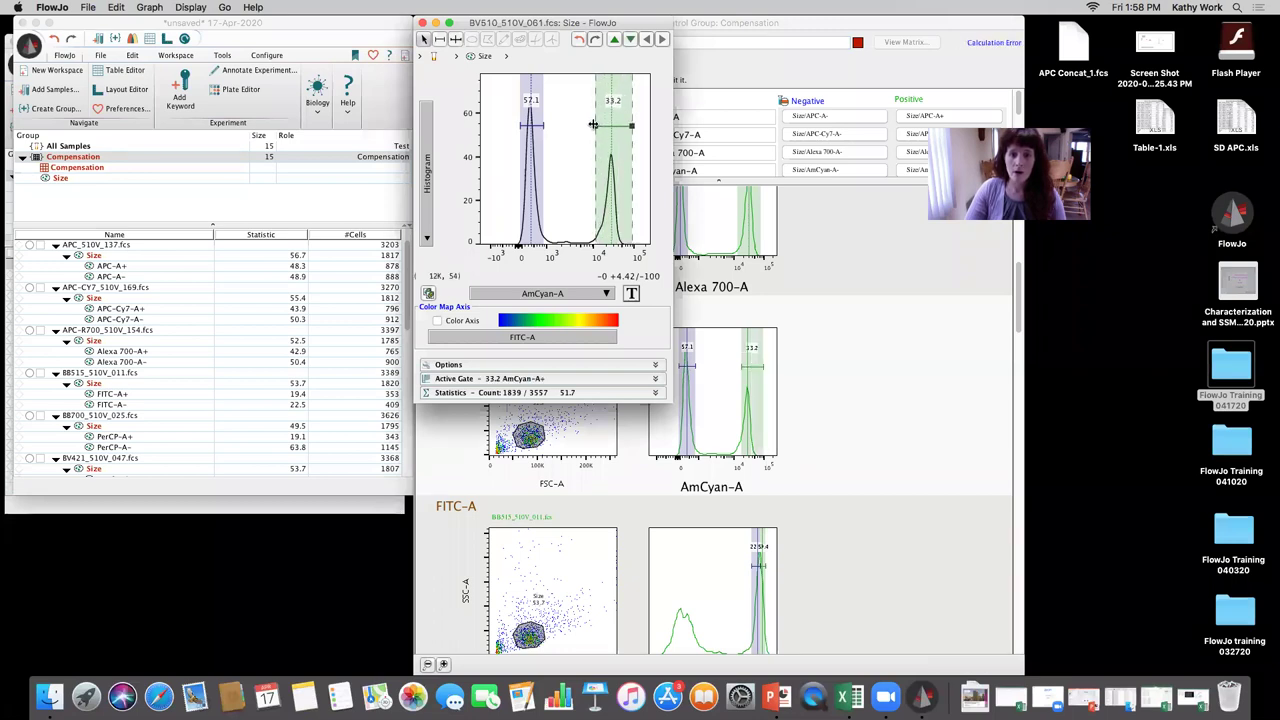
{"action": "left_click", "coordinate": [422, 22]}
- Move the misplaced FITC-A- gate of BB515_510V_011.fcs onto the negative peak and widen the FITC-A+ gate over the full positive peak
{"action": "left_click_drag", "start_coordinate": [1018, 282], "coordinate": [1021, 310]}
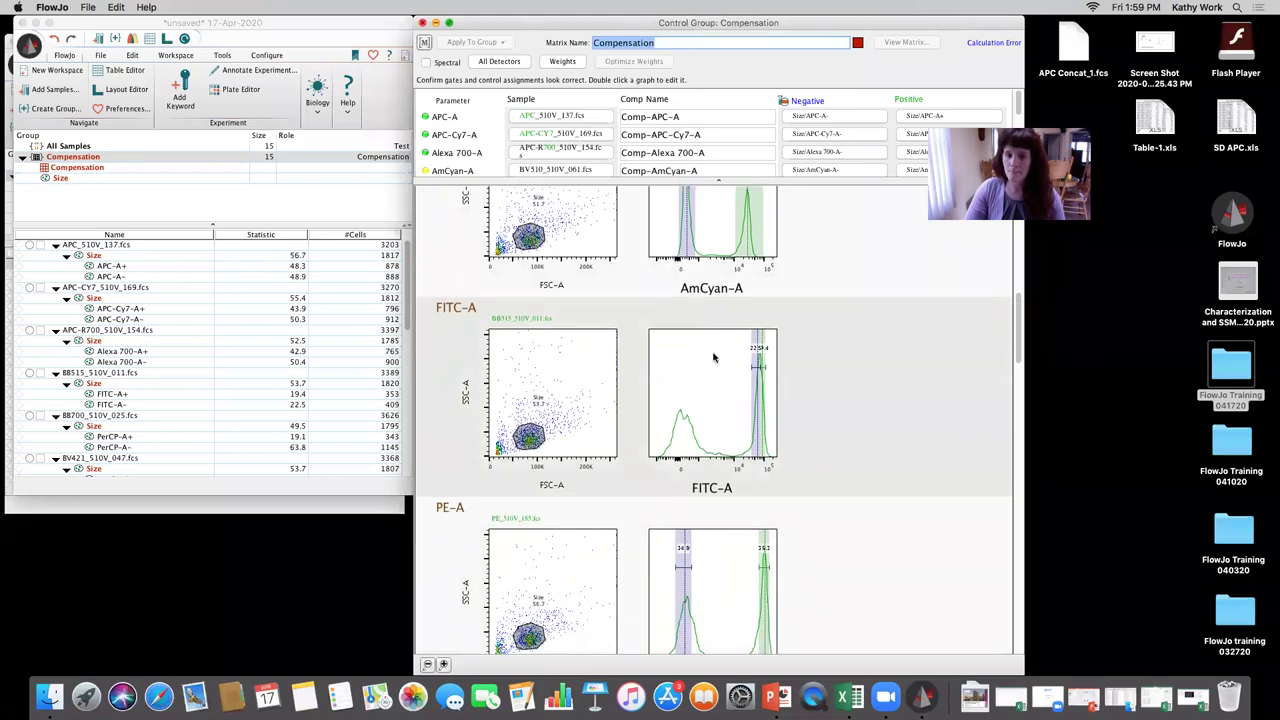
{"action": "double_click", "coordinate": [713, 357]}
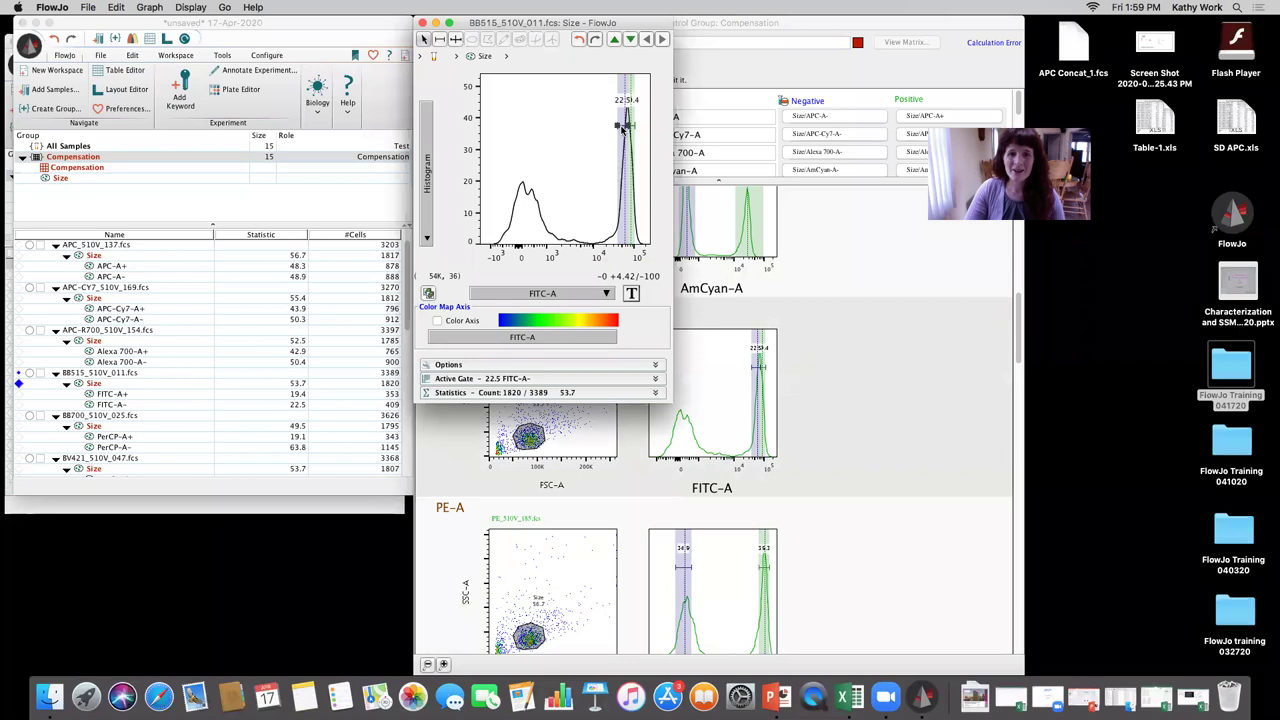
{"action": "left_click", "coordinate": [621, 130]}
{"action": "left_click_drag", "start_coordinate": [621, 127], "coordinate": [549, 129]}
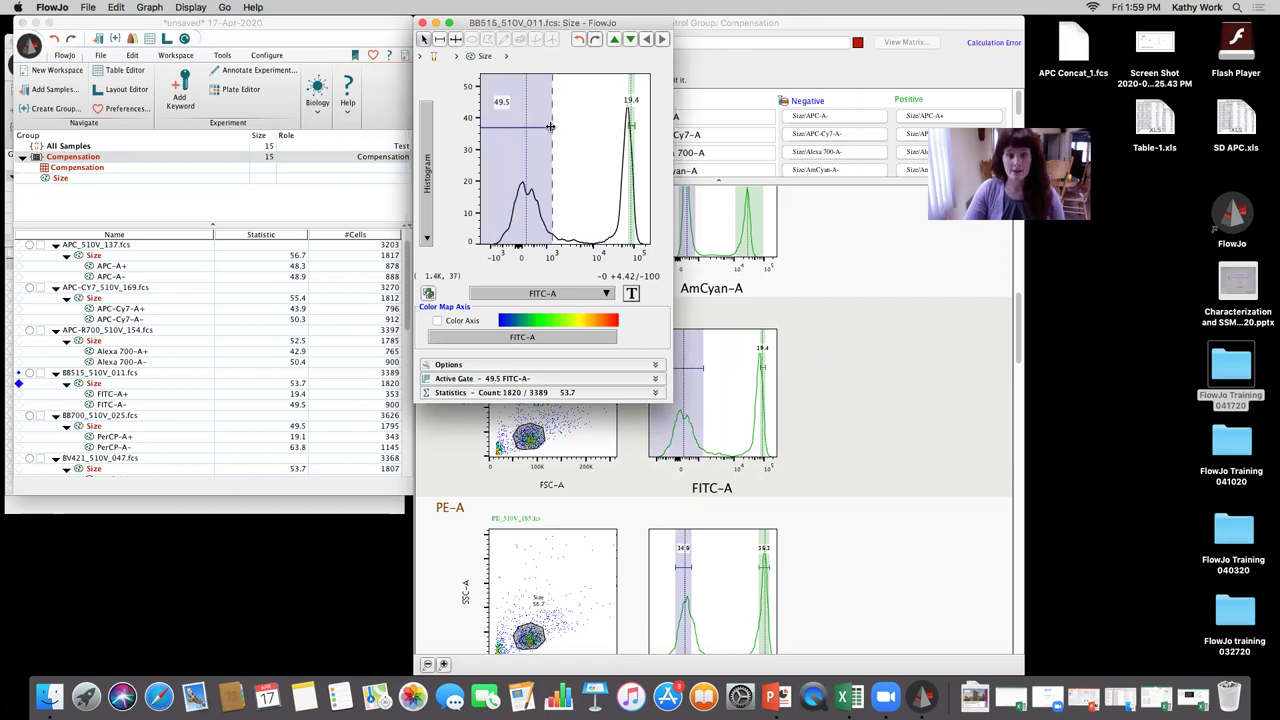
{"action": "left_click", "coordinate": [627, 125]}
{"action": "mouse_move", "coordinate": [627, 125]}
{"action": "left_mouse_down"}
{"action": "mouse_move", "coordinate": [596, 128]}
{"action": "mouse_move", "coordinate": [646, 128]}
{"action": "mouse_move", "coordinate": [617, 136]}
{"action": "mouse_move", "coordinate": [628, 133]}
{"action": "left_mouse_up"}
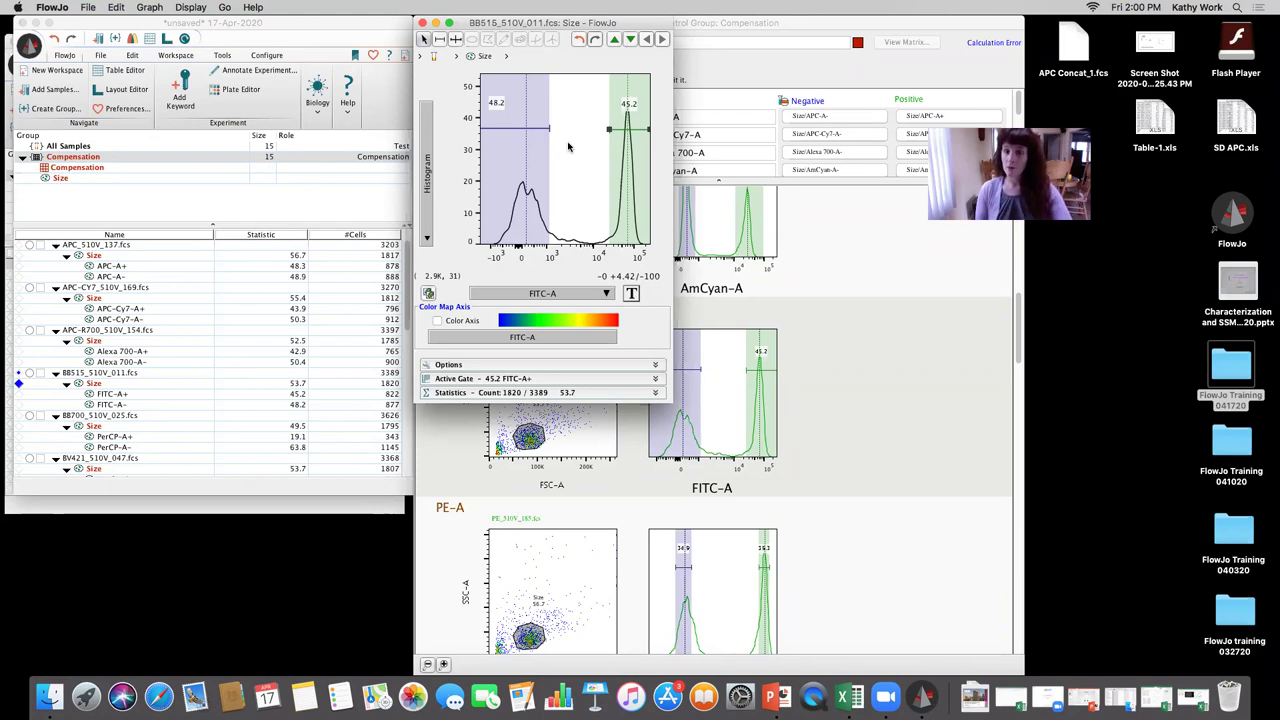
{"action": "left_click", "coordinate": [422, 22]}
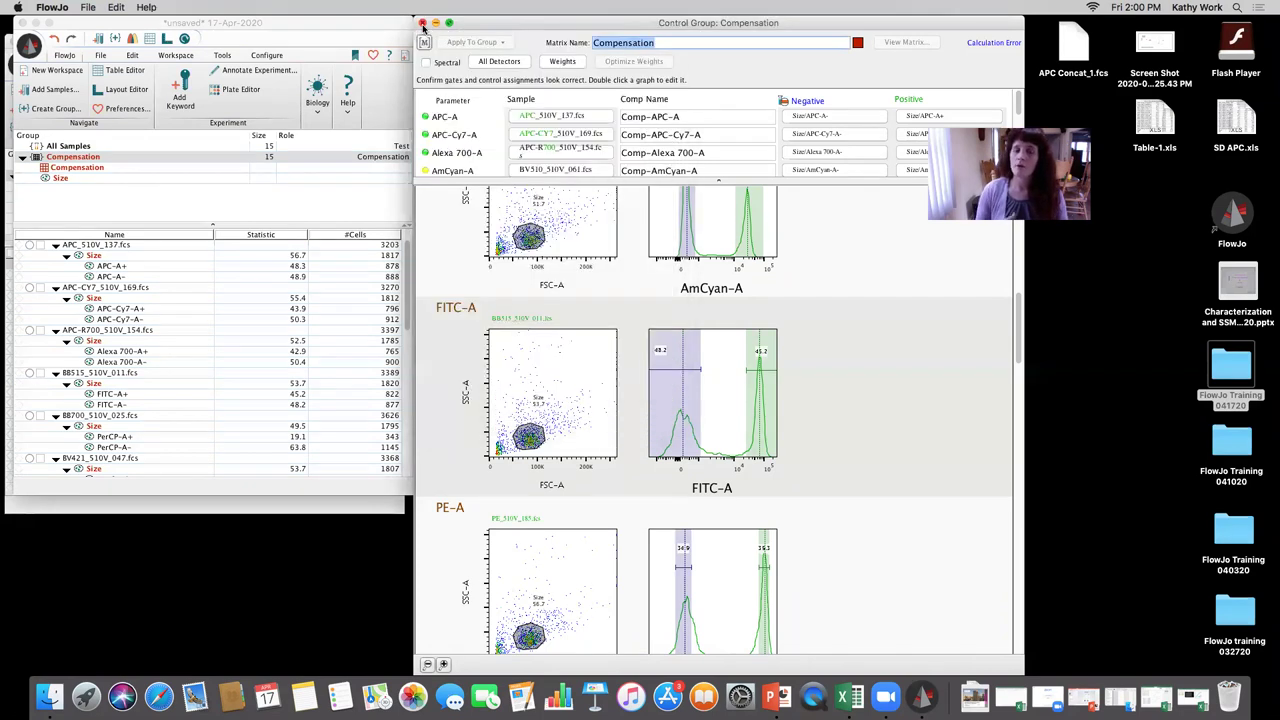
- Widen the PE-A+ and PE-A- gates of PE_510V_185.fcs so each spans its whole peak
{"action": "left_click_drag", "start_coordinate": [1019, 313], "coordinate": [1024, 354]}
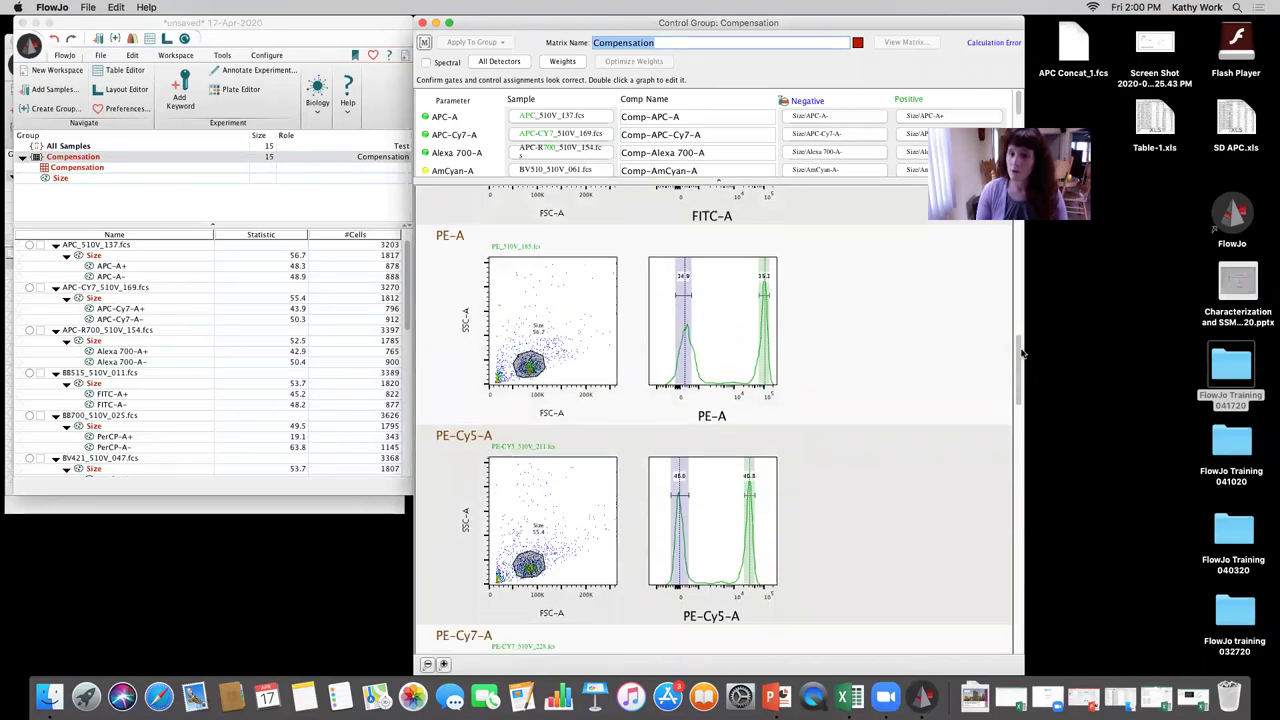
{"action": "double_click", "coordinate": [745, 300]}
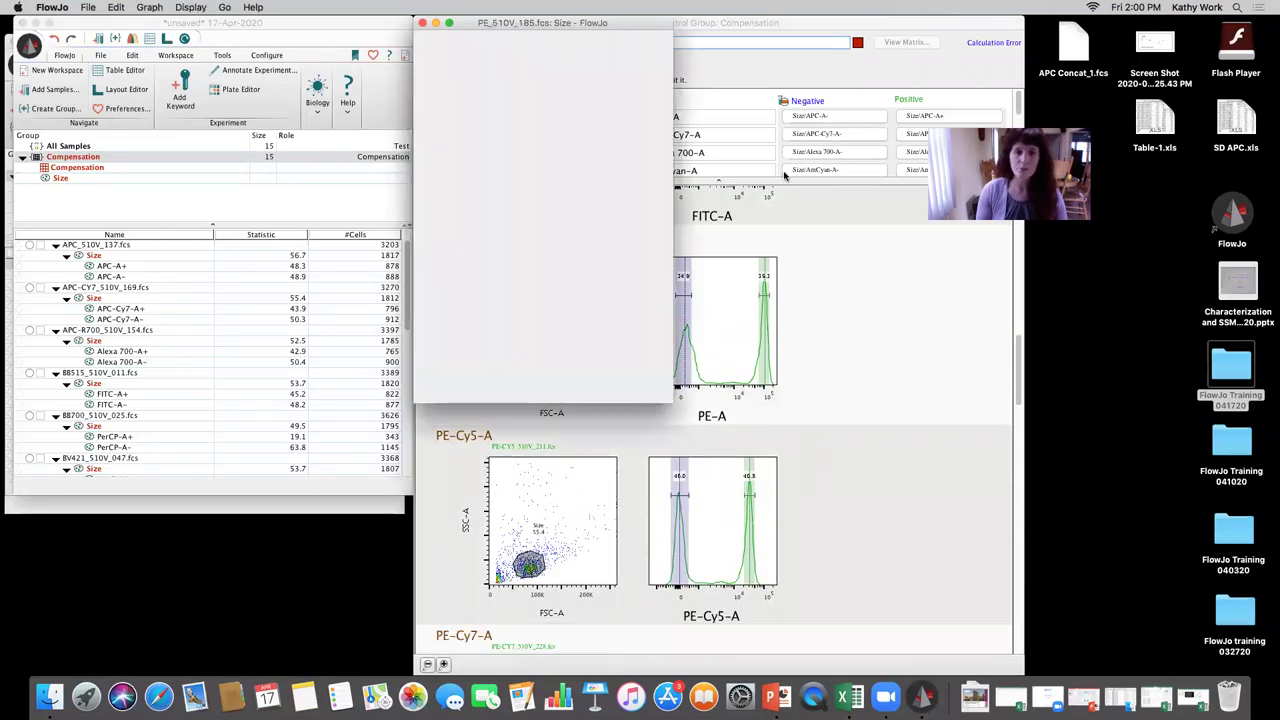
{"action": "left_click_drag", "start_coordinate": [642, 125], "coordinate": [614, 127]}
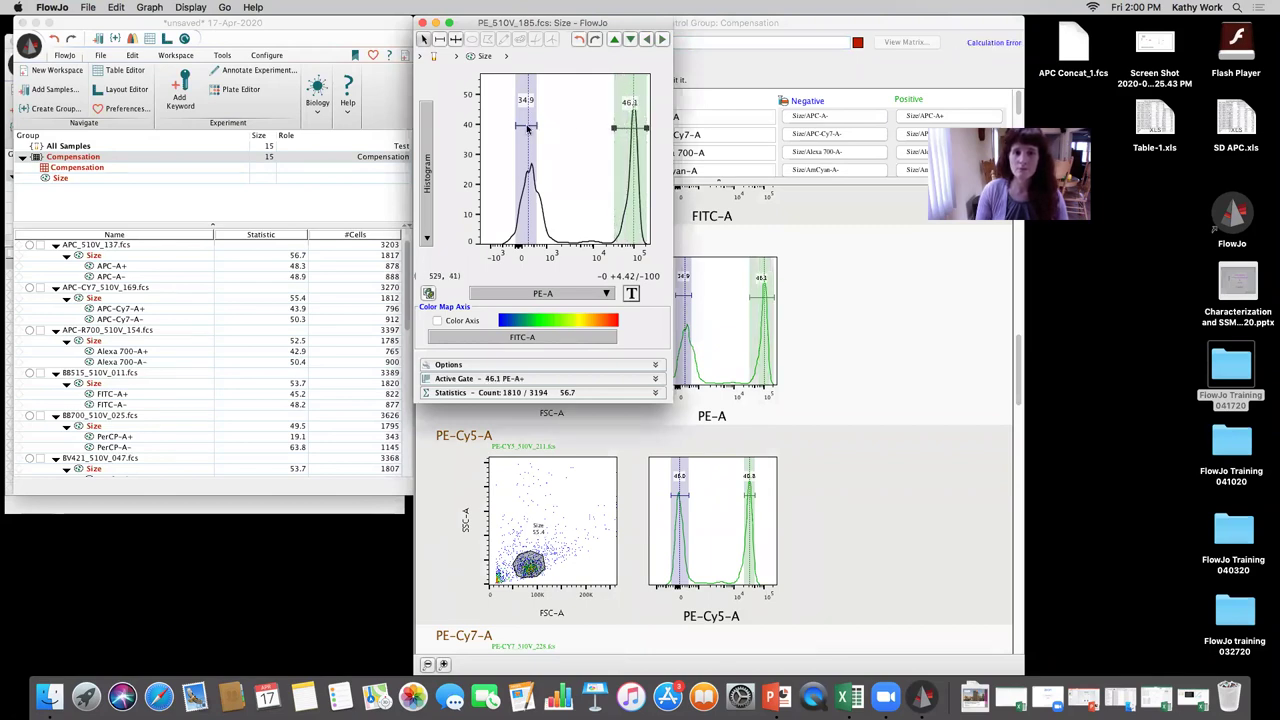
{"action": "left_click_drag", "start_coordinate": [536, 127], "coordinate": [490, 128]}
{"action": "key", "text": "super+w"}
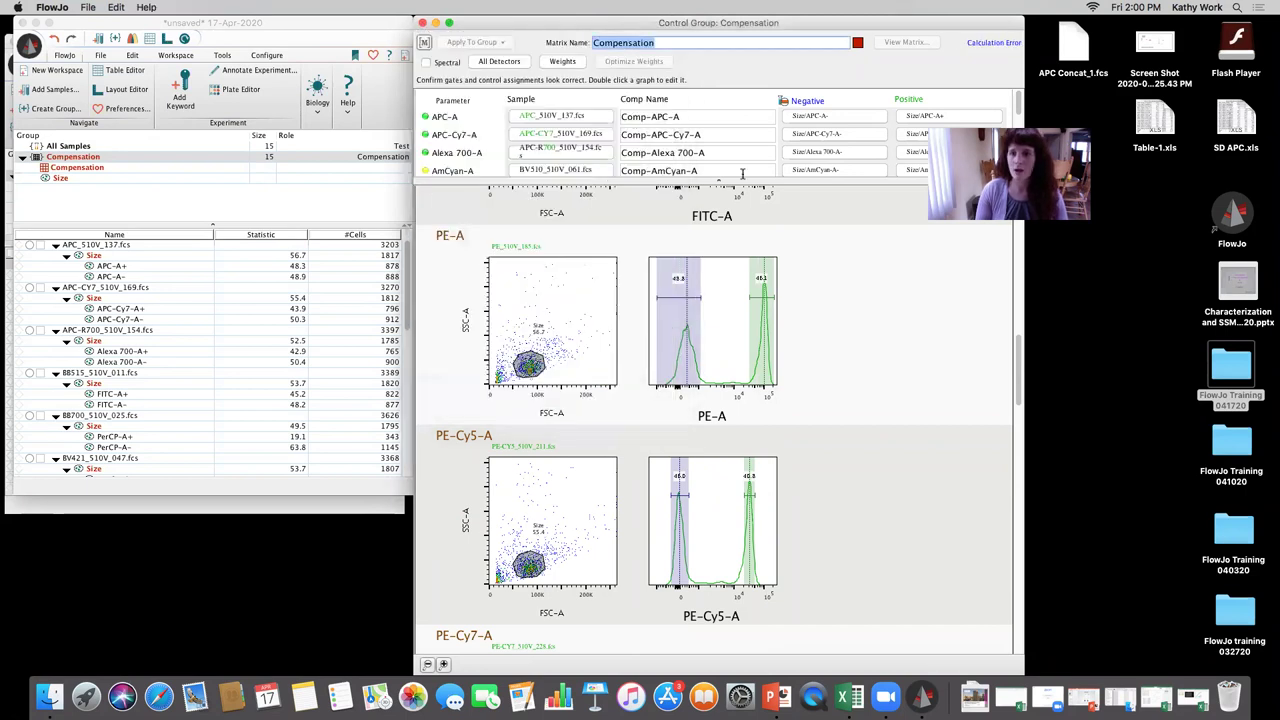
- Widen the PE-Cy5-A+ and PE-Cy5-A- gates of PE-CY5_510V_211.fcs so each covers its entire peak
{"action": "scroll", "coordinate": [1017, 366], "scroll_direction": "down", "scroll_amount": 2}
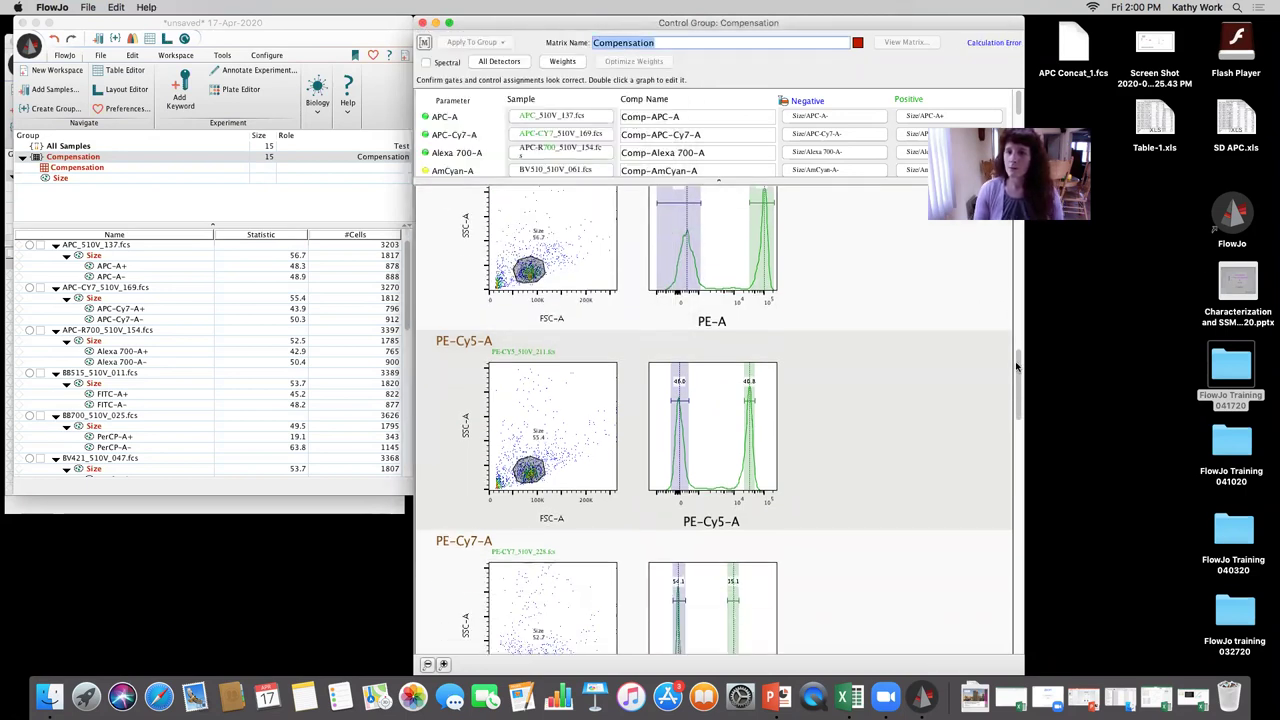
{"action": "double_click", "coordinate": [728, 388]}
{"action": "left_click", "coordinate": [620, 130]}
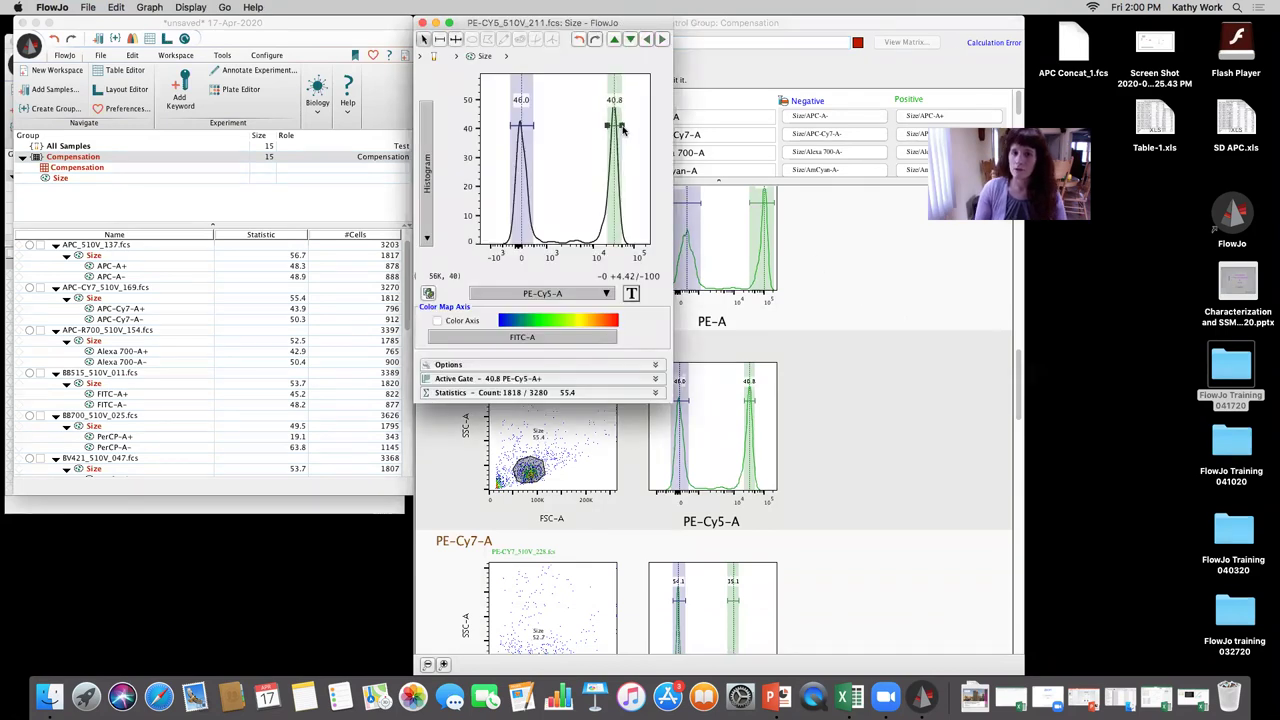
{"action": "left_click_drag", "start_coordinate": [622, 127], "coordinate": [597, 128]}
{"action": "left_click", "coordinate": [516, 129]}
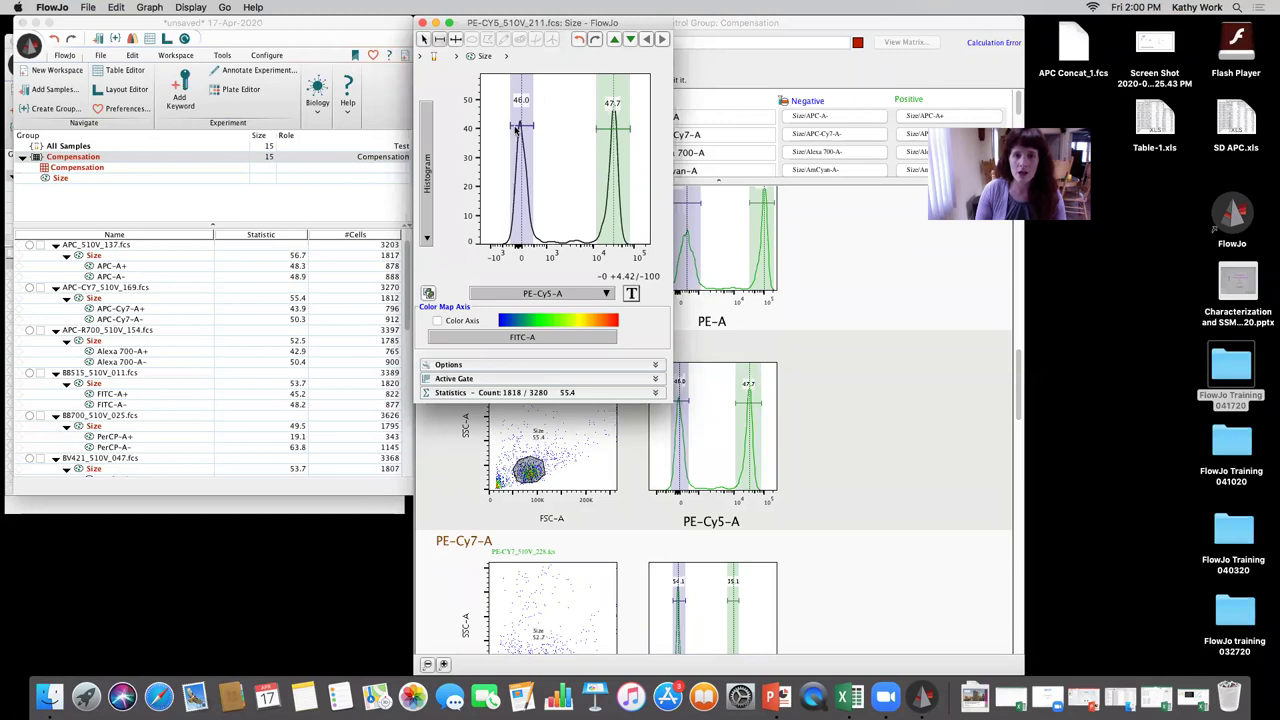
{"action": "left_click_drag", "start_coordinate": [506, 128], "coordinate": [535, 127]}
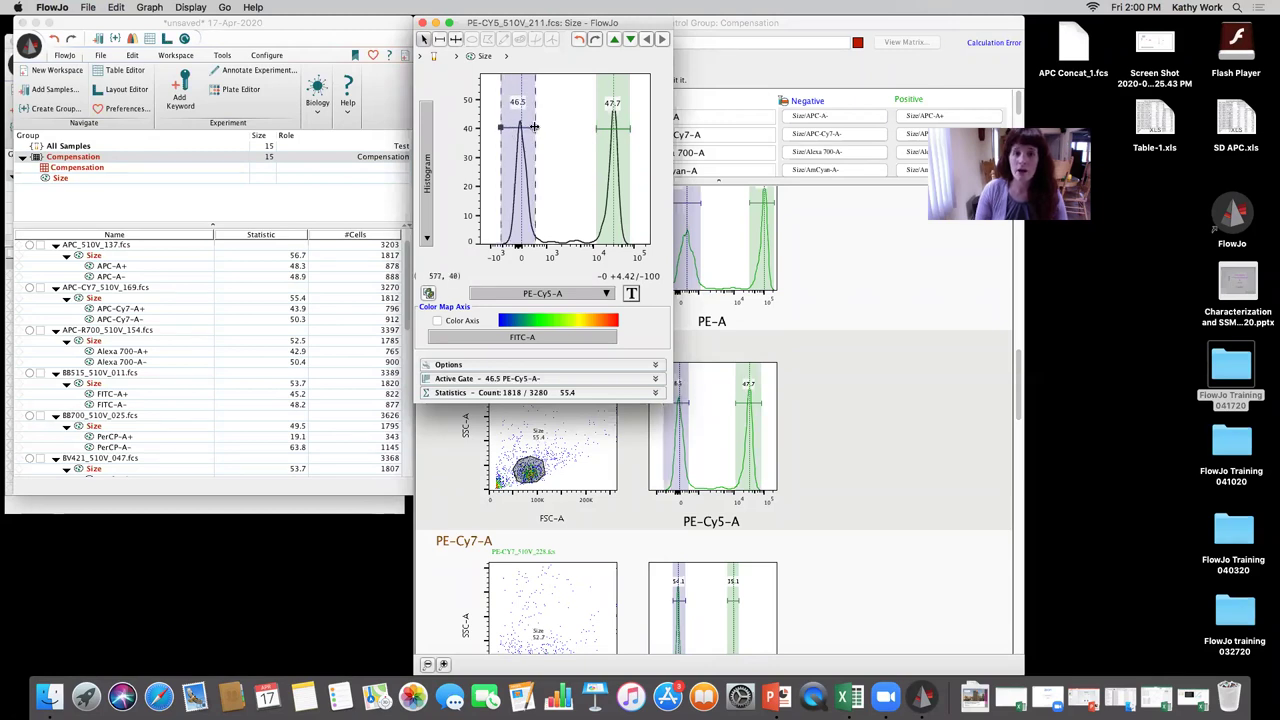
{"action": "left_click", "coordinate": [422, 22]}
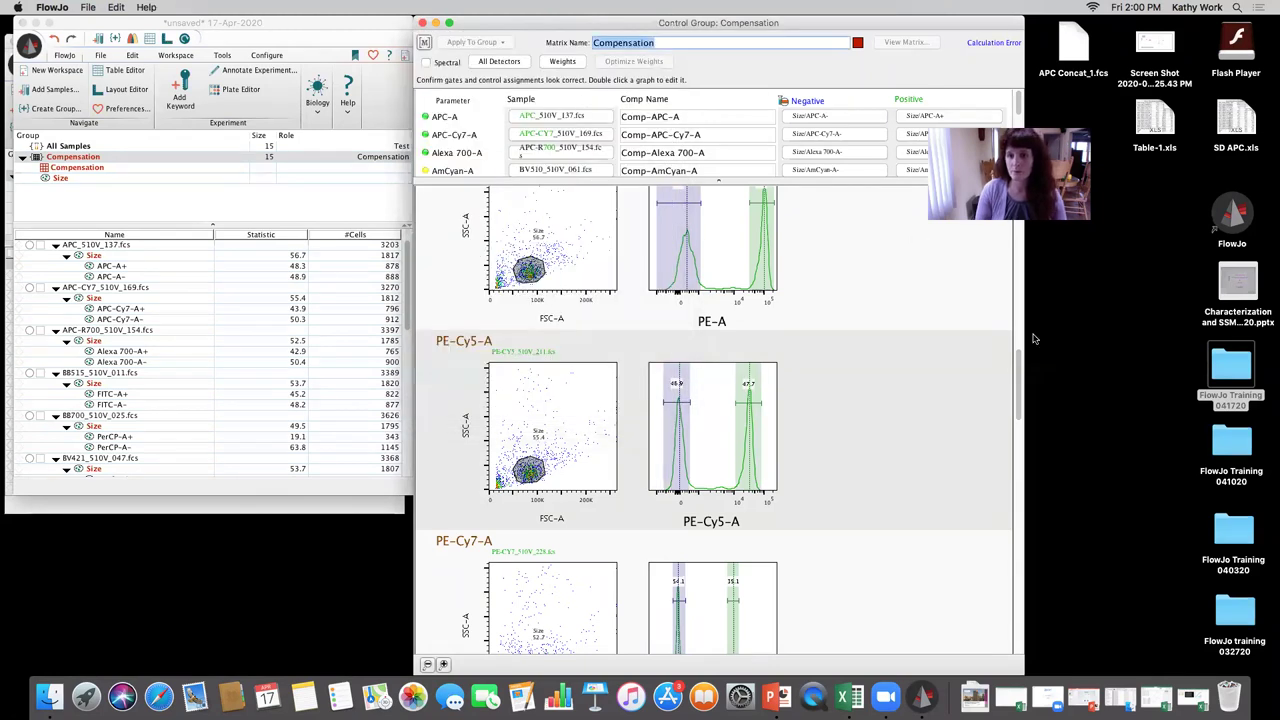
- Widen the PE-Cy7-A+ gate of PE-CY7_510V_228.fcs around the positive peak, with its lower edge at about 3.8K
{"action": "scroll", "coordinate": [1003, 398], "scroll_direction": "down", "scroll_amount": 5}
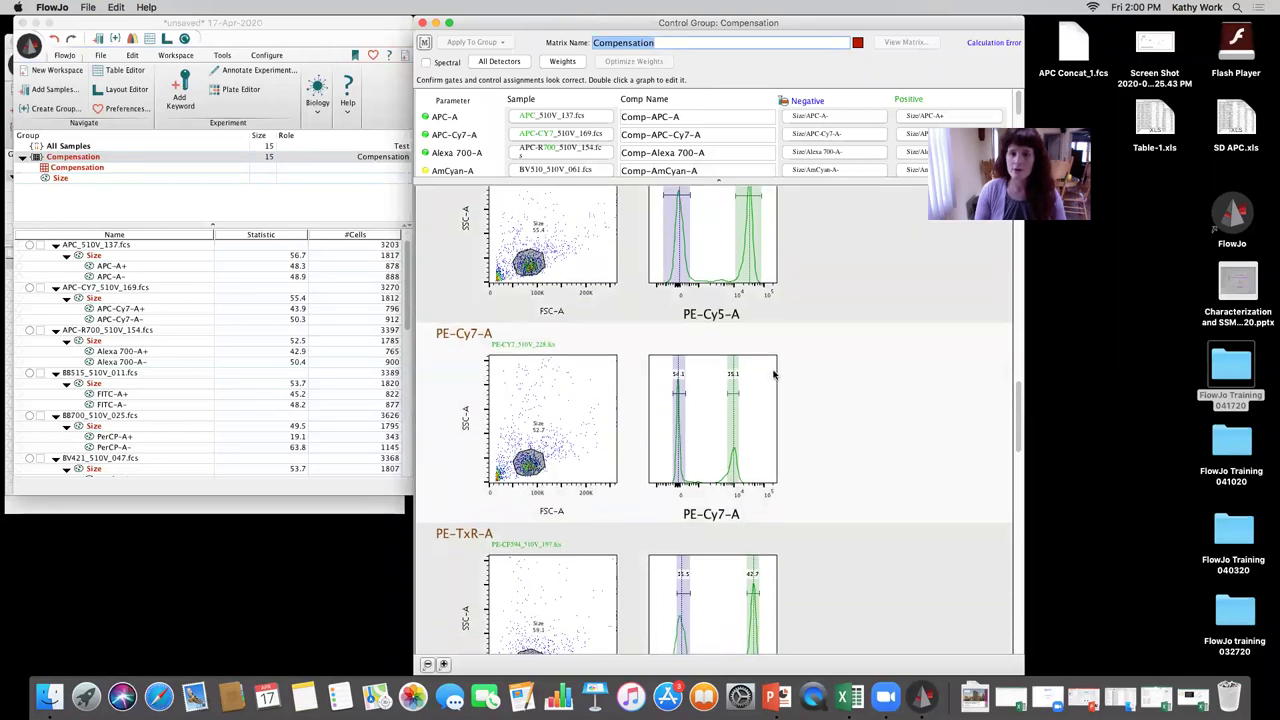
{"action": "double_click", "coordinate": [771, 376]}
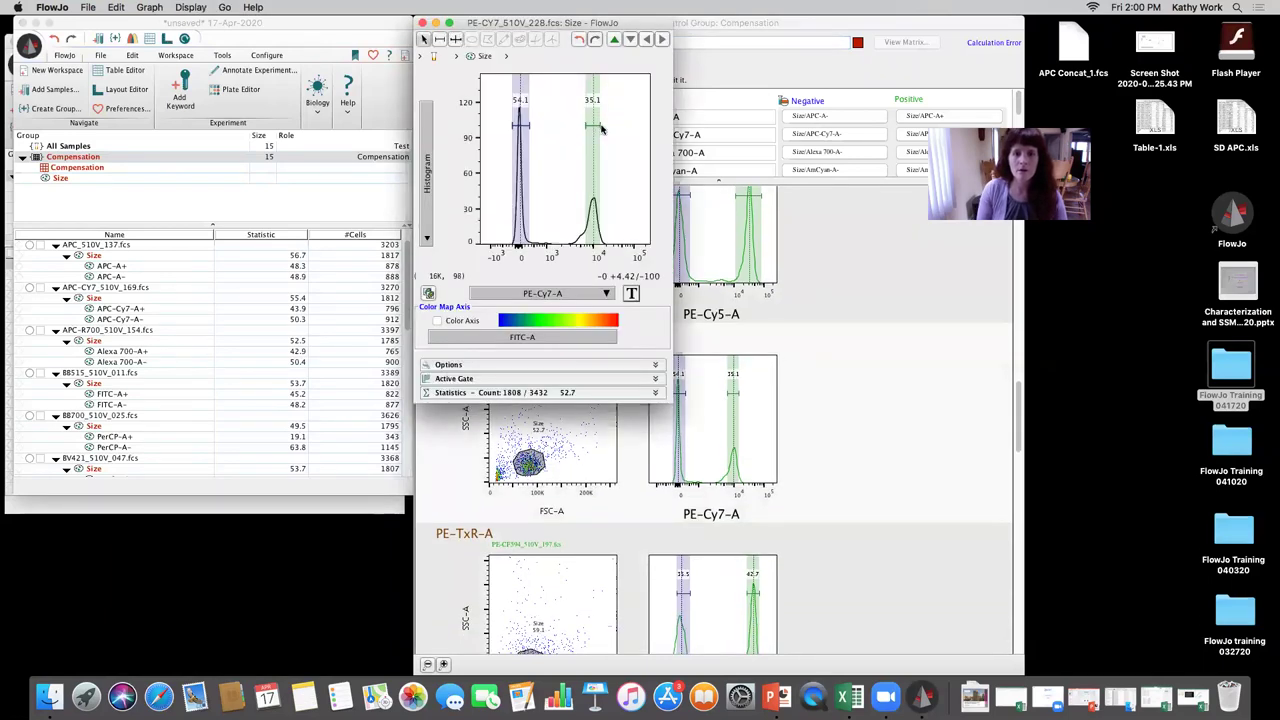
{"action": "left_click_drag", "start_coordinate": [601, 128], "coordinate": [575, 127]}
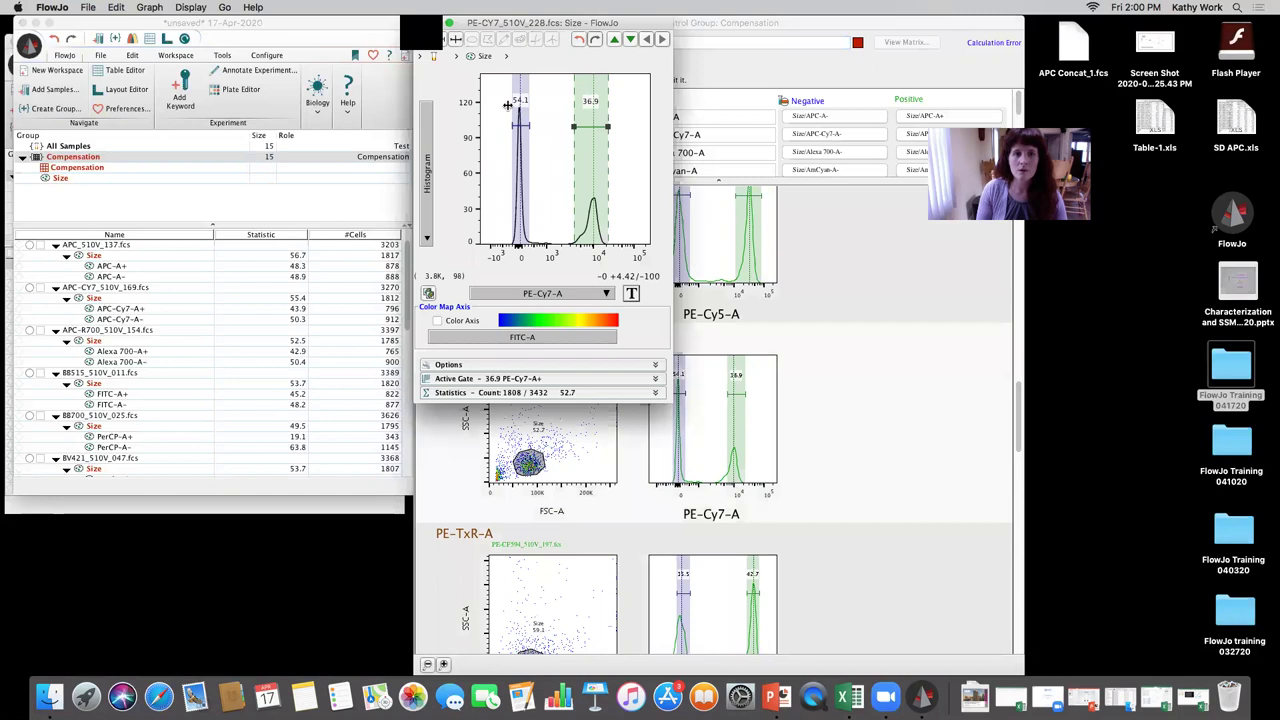
{"action": "left_click", "coordinate": [820, 421]}
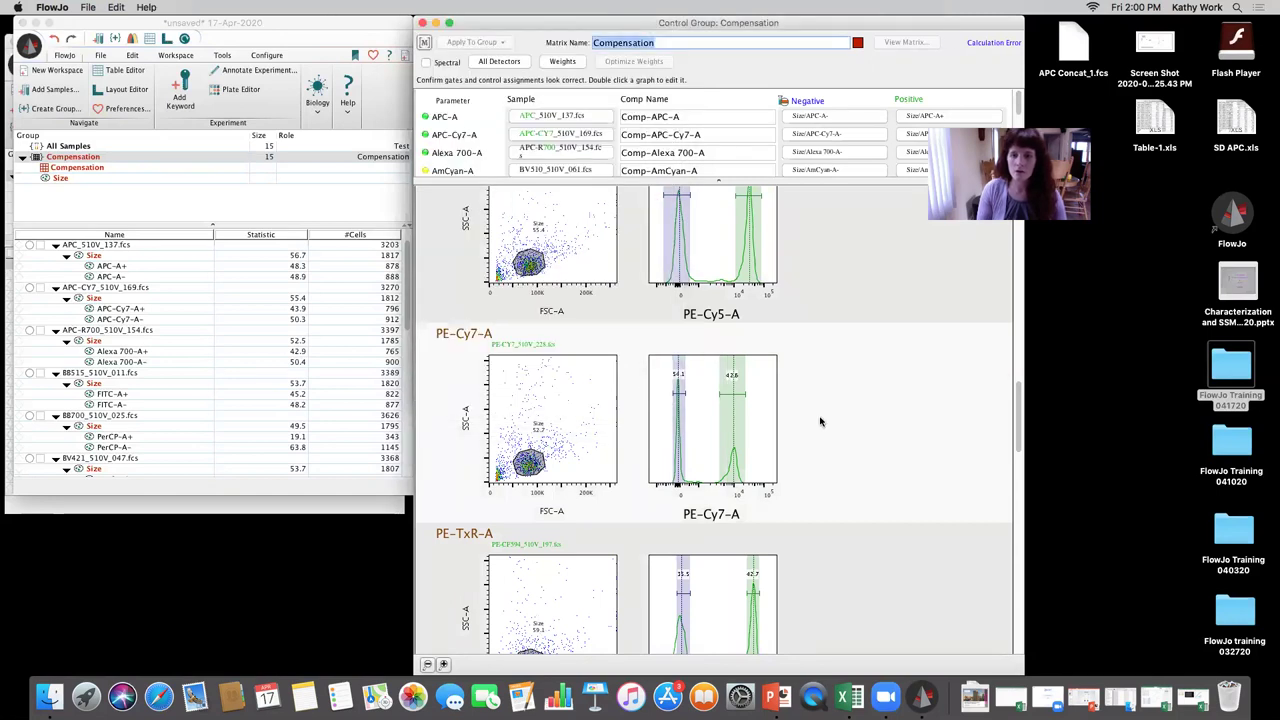
- Widen the PE-TxR-A+ and PE-TxR-A- gates of PE-CF594_510V_197.fcs so each encloses its full peak
{"action": "scroll", "coordinate": [1015, 440], "scroll_direction": "down", "scroll_amount": 3}
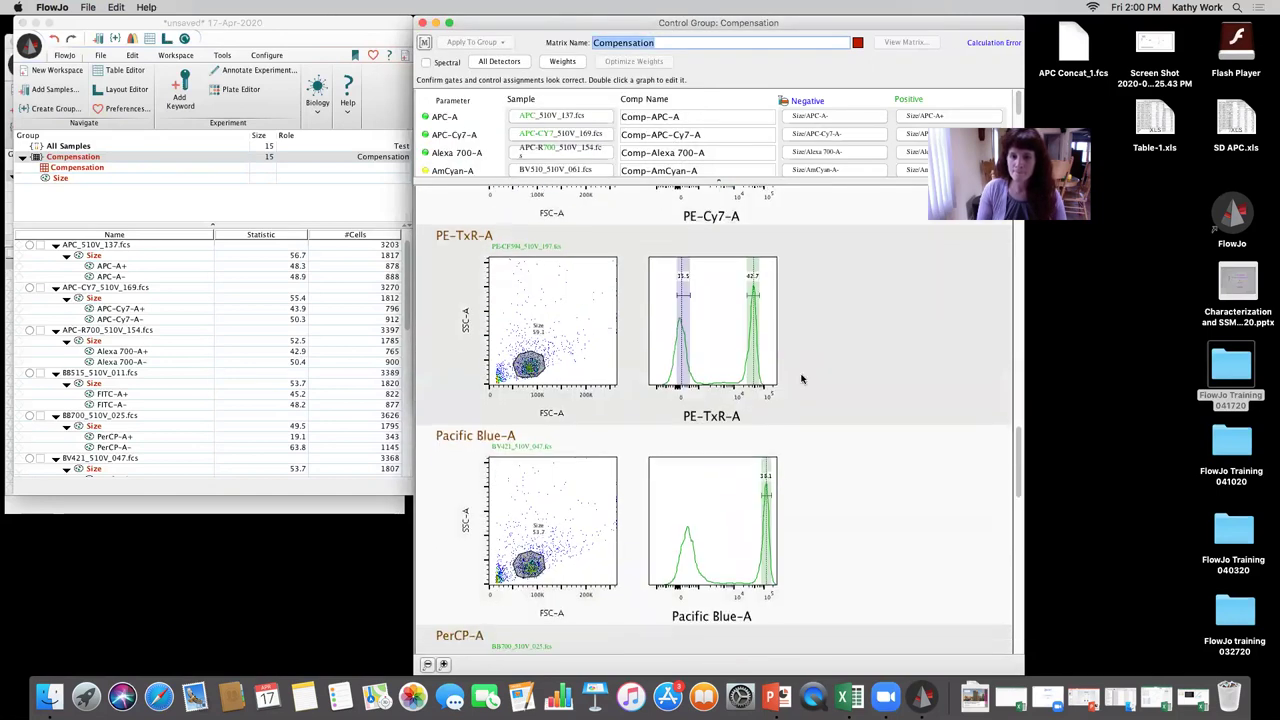
{"action": "double_click", "coordinate": [714, 290]}
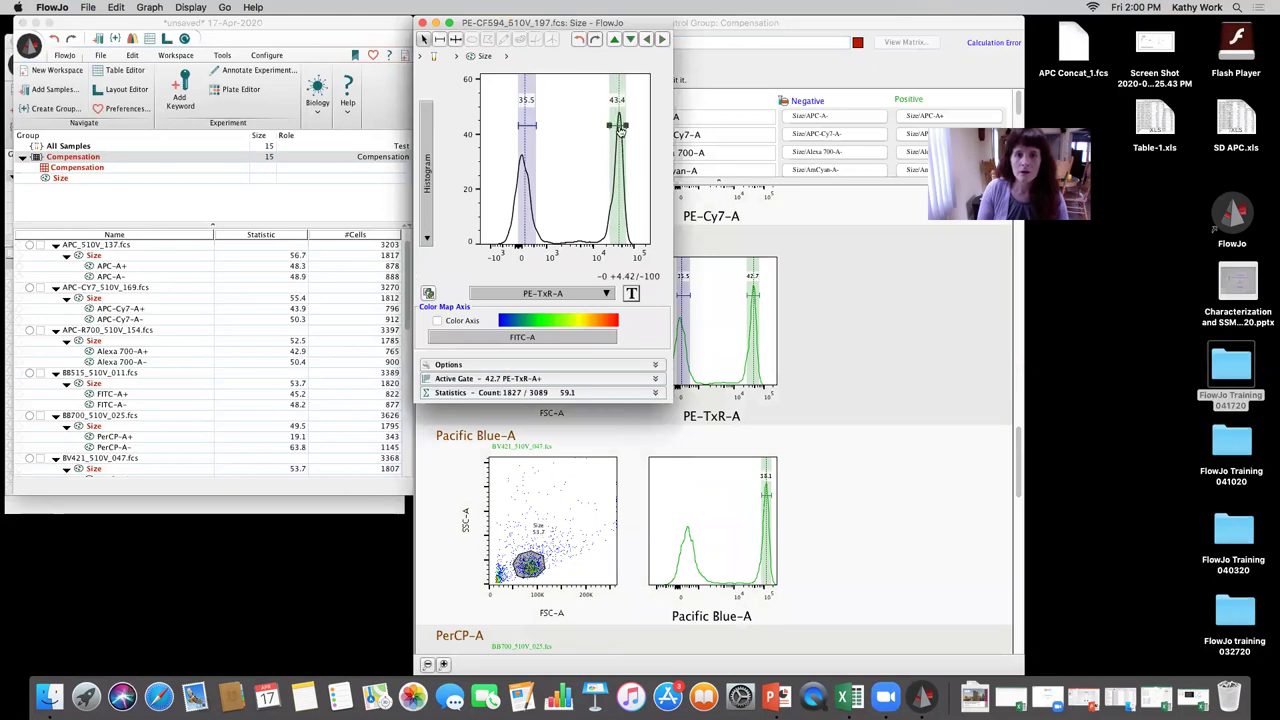
{"action": "mouse_move", "coordinate": [626, 126]}
{"action": "left_mouse_down"}
{"action": "mouse_move", "coordinate": [638, 126]}
{"action": "mouse_move", "coordinate": [601, 126]}
{"action": "left_mouse_up"}
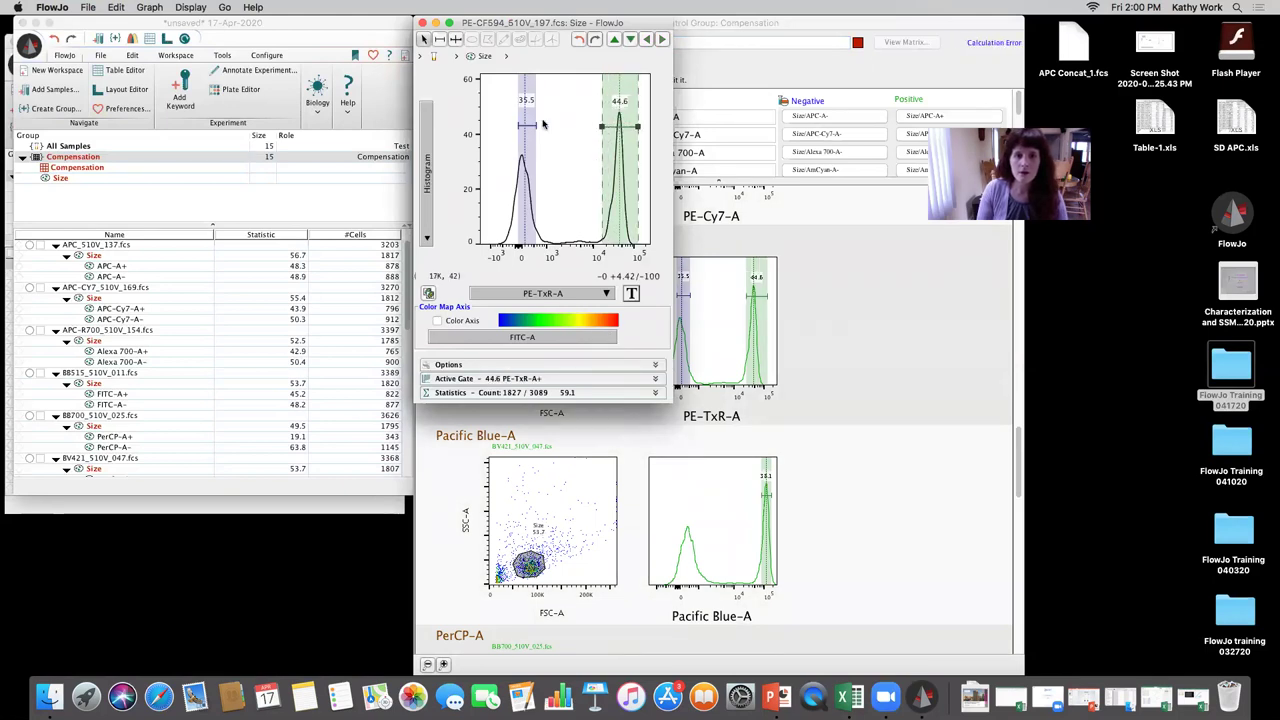
{"action": "left_click_drag", "start_coordinate": [514, 126], "coordinate": [550, 126]}
{"action": "left_click", "coordinate": [422, 22]}
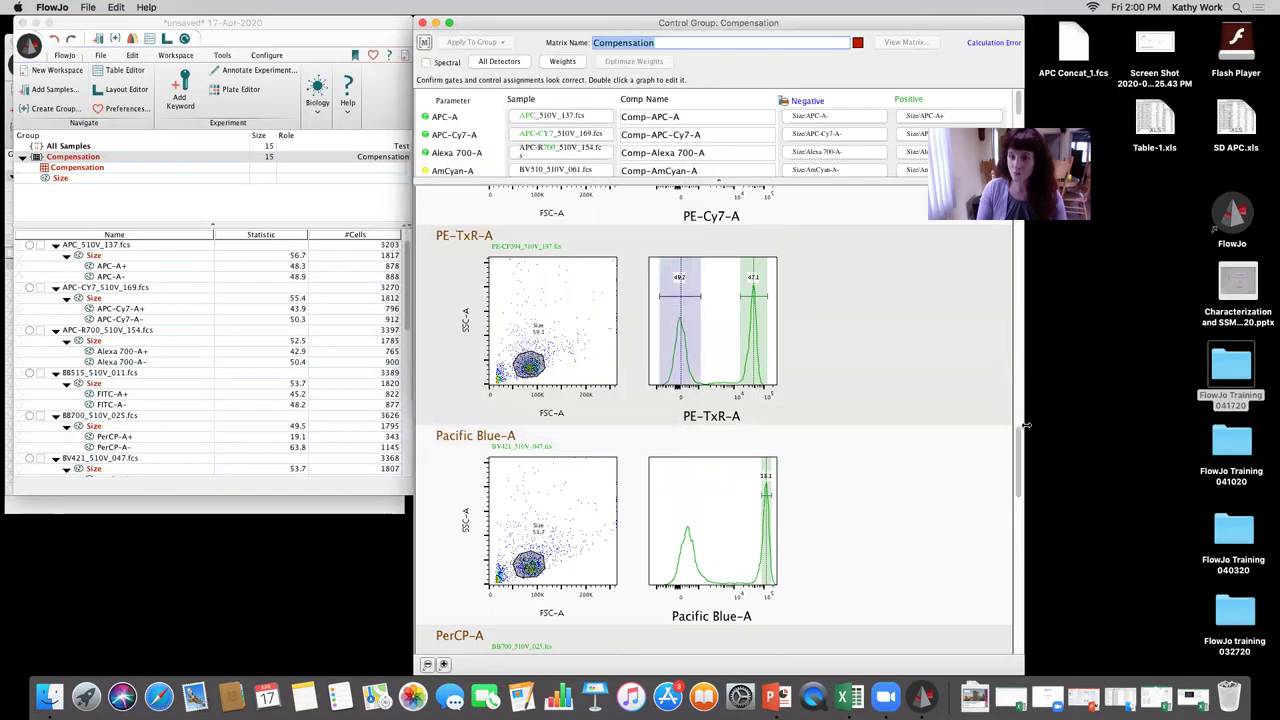
{"action": "scroll", "coordinate": [980, 437], "scroll_direction": "down", "scroll_amount": 3}
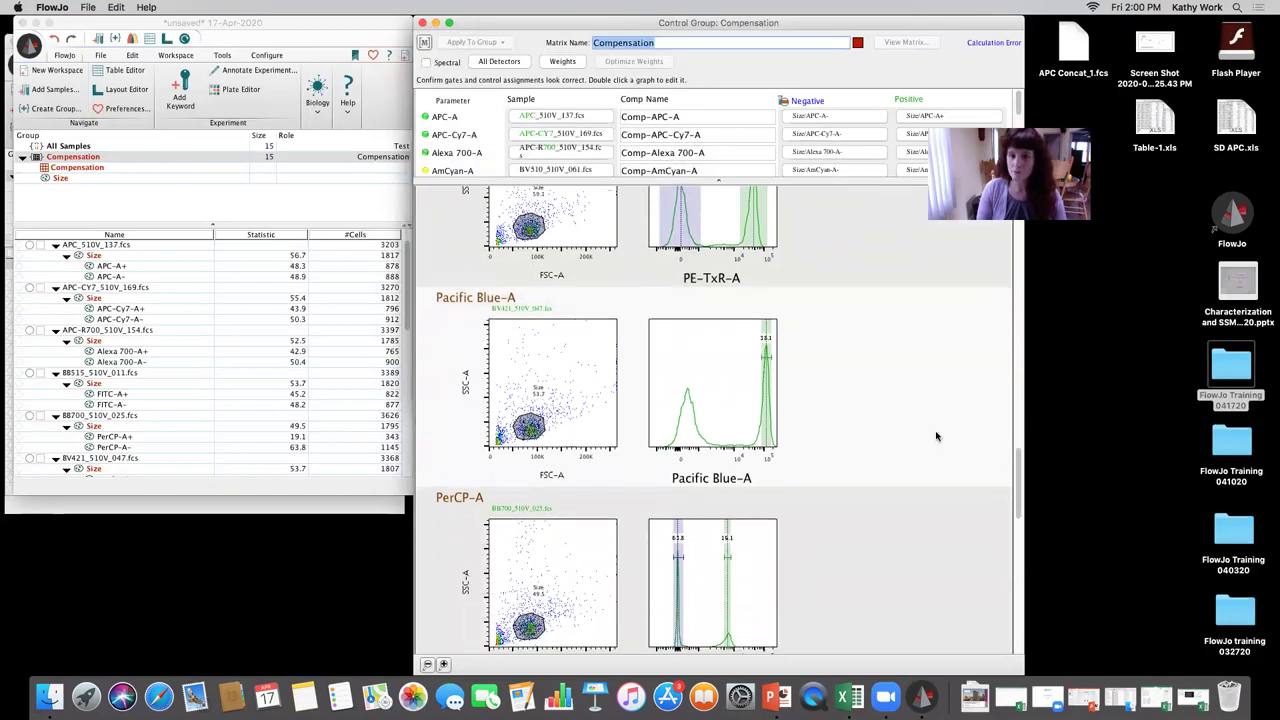
- Widen the Pacific Blue-A+ gate of BV421_510V_047.fcs and add a range gate around the negative peak, starting at about -1.2K
{"action": "double_click", "coordinate": [740, 383]}
{"action": "left_click_drag", "start_coordinate": [641, 125], "coordinate": [615, 128]}
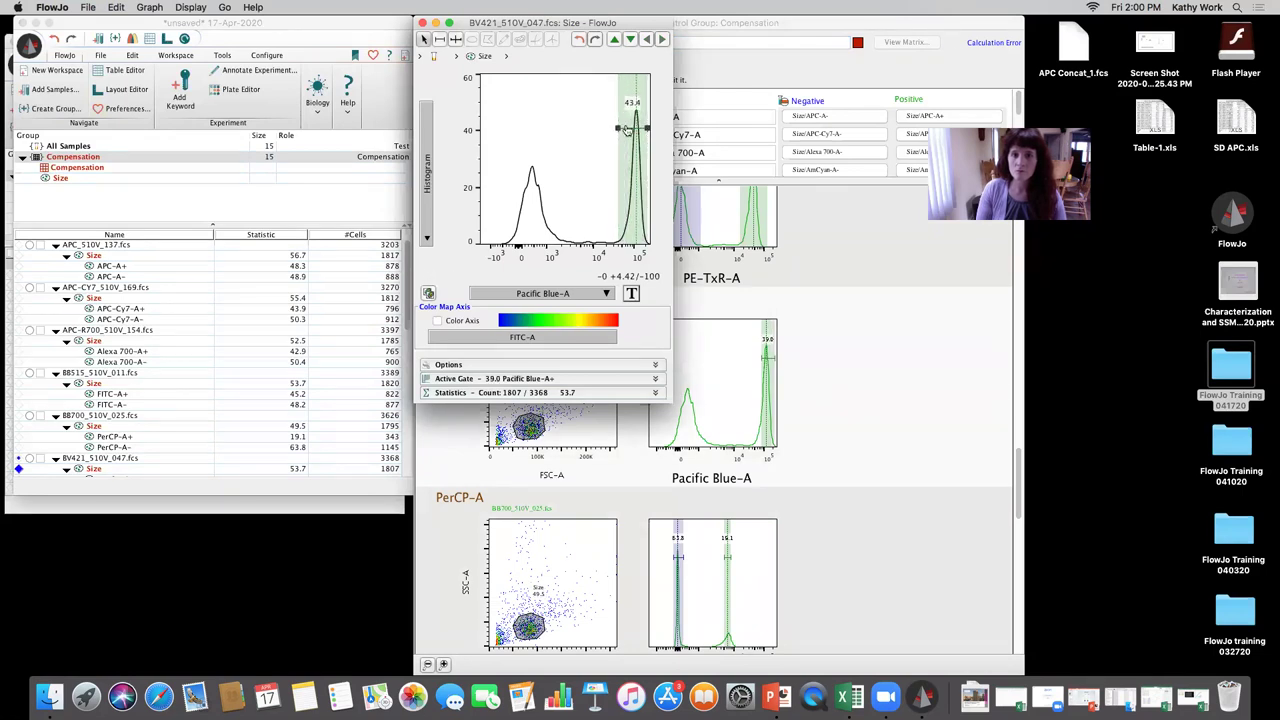
{"action": "left_click_drag", "start_coordinate": [490, 27], "coordinate": [492, 73]}
{"action": "left_click", "coordinate": [442, 84]}
{"action": "left_click_drag", "start_coordinate": [541, 209], "coordinate": [488, 208]}
{"action": "left_click", "coordinate": [757, 348]}
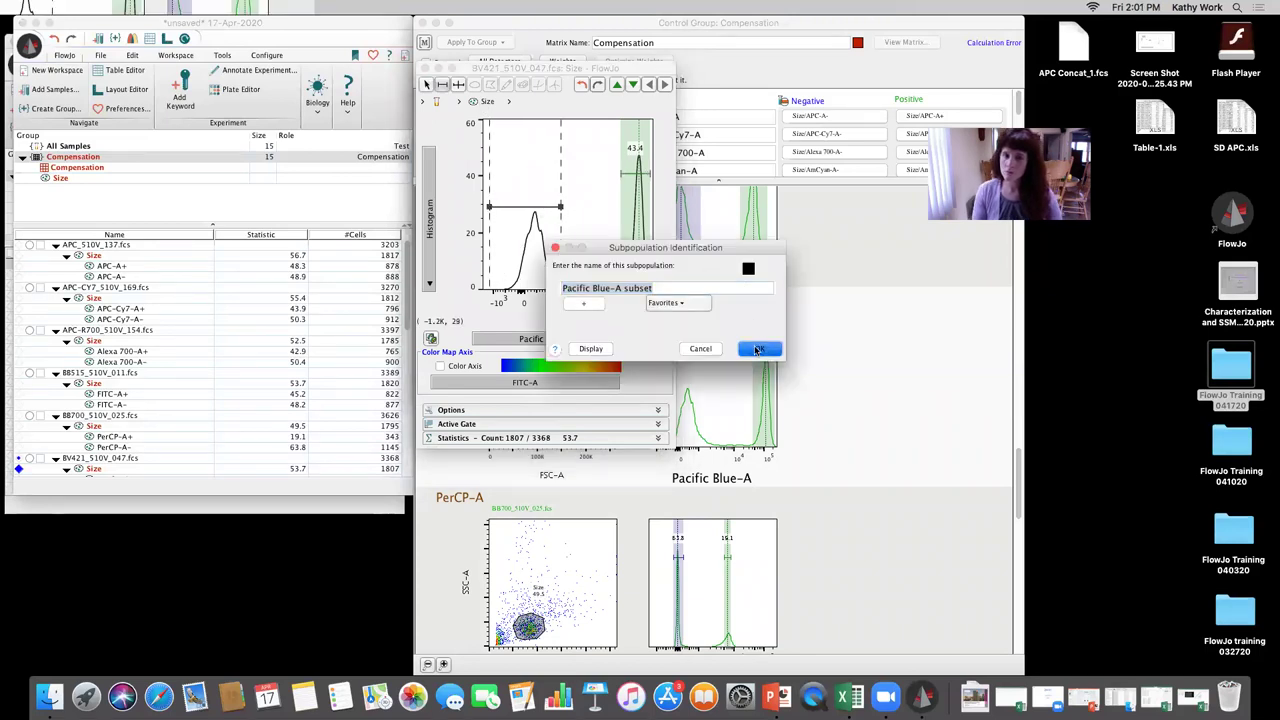
{"action": "left_click", "coordinate": [425, 67]}
- Assign Size/Pacific Blue-A subset as the negative population for the Pacific Blue-A parameter
{"action": "left_click_drag", "start_coordinate": [1019, 103], "coordinate": [1018, 119]}
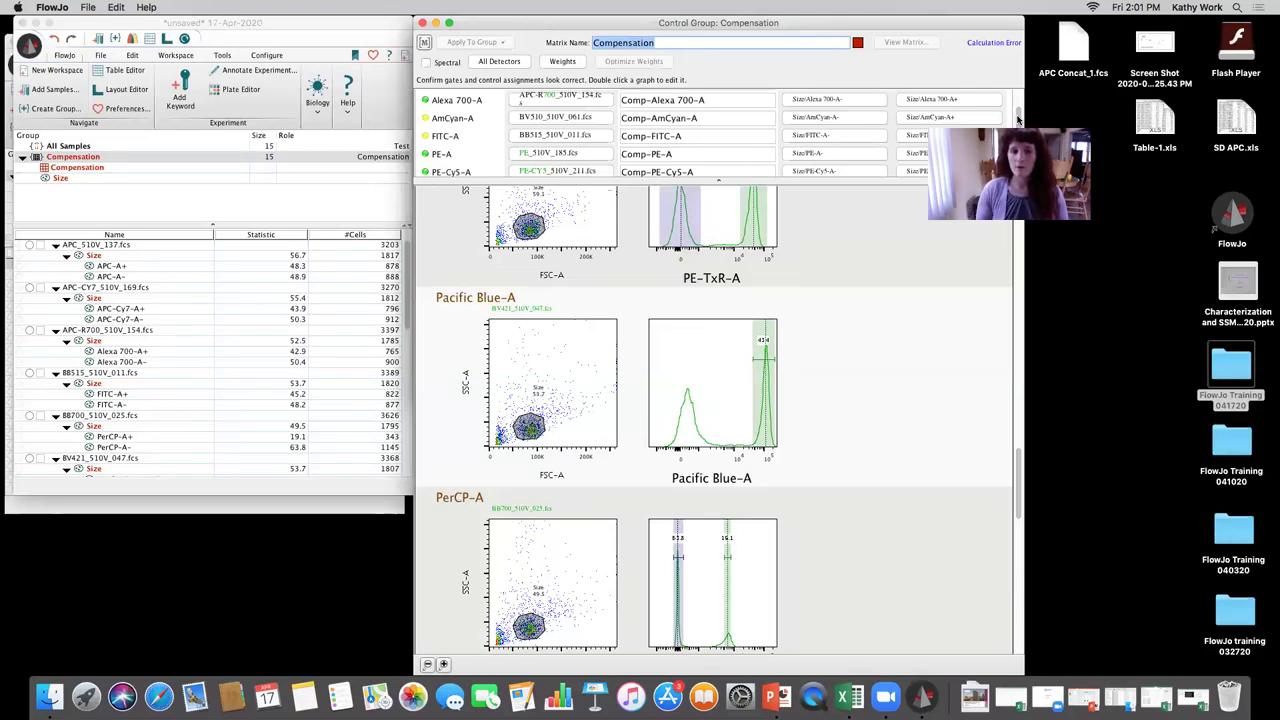
{"action": "scroll", "coordinate": [806, 128], "scroll_direction": "down", "scroll_amount": 2}
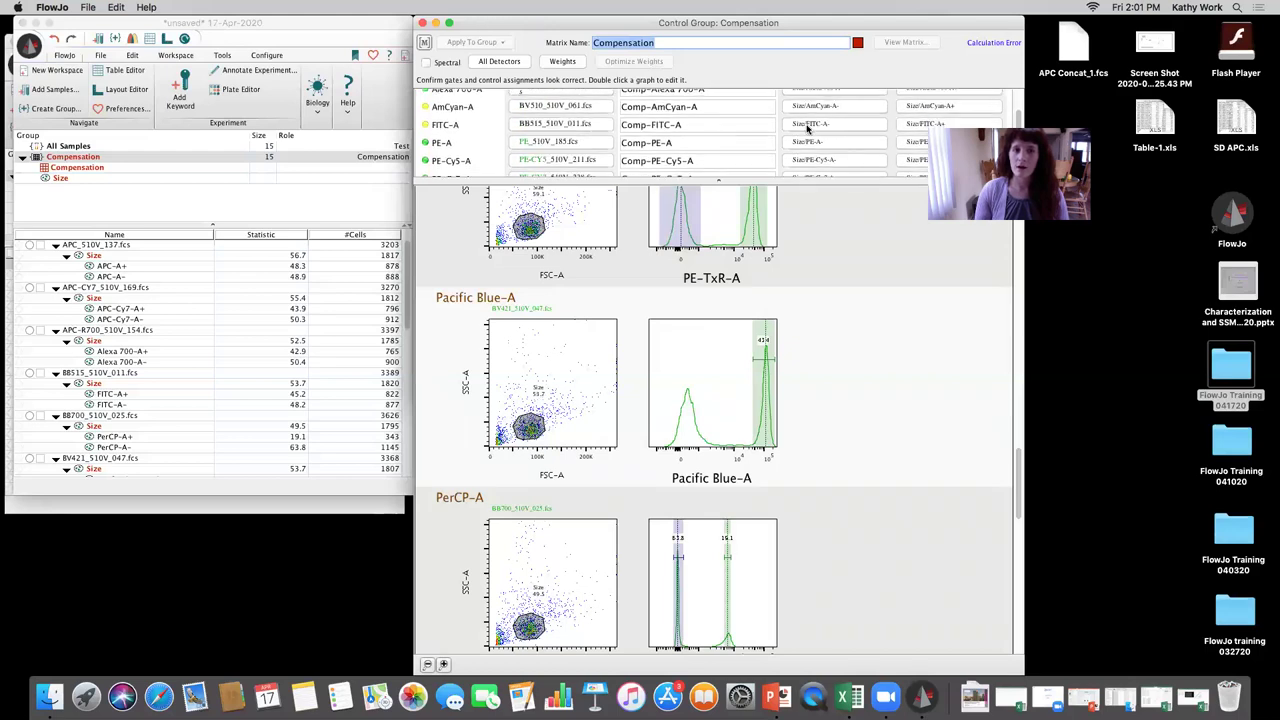
{"action": "scroll", "coordinate": [806, 128], "scroll_direction": "down", "scroll_amount": 3}
{"action": "left_click", "coordinate": [836, 158]}
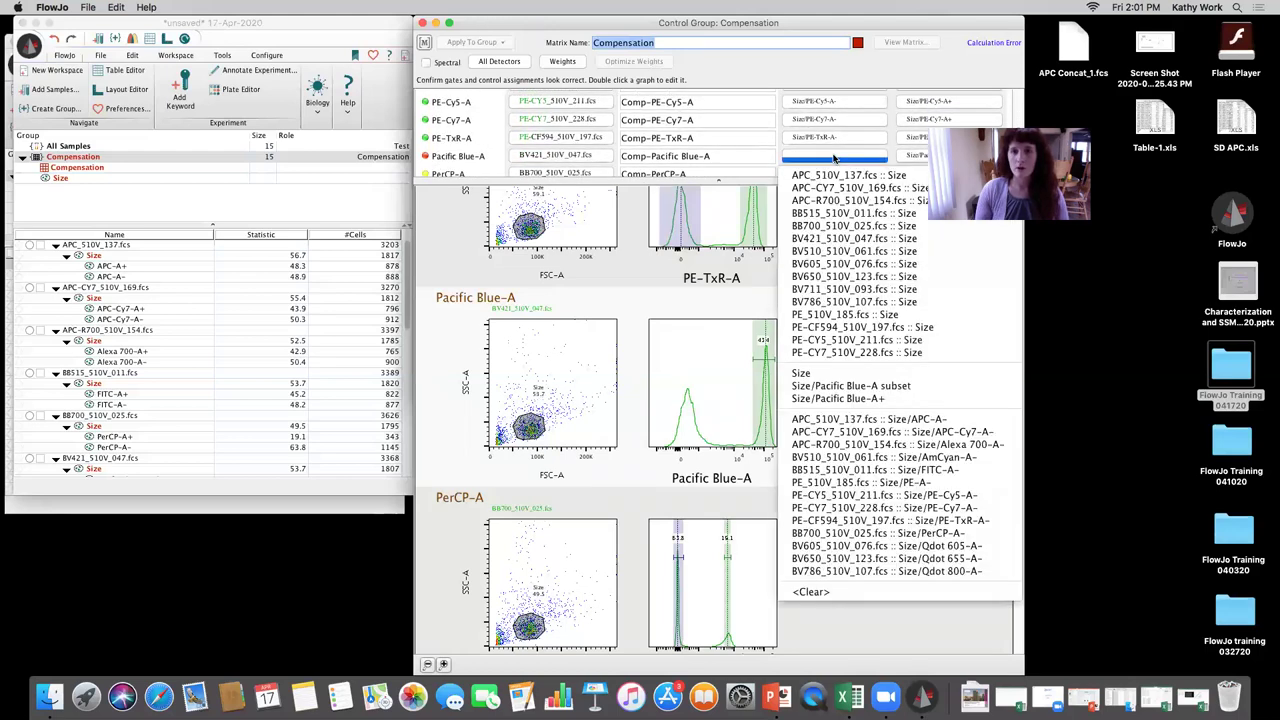
{"action": "left_click", "coordinate": [891, 386]}
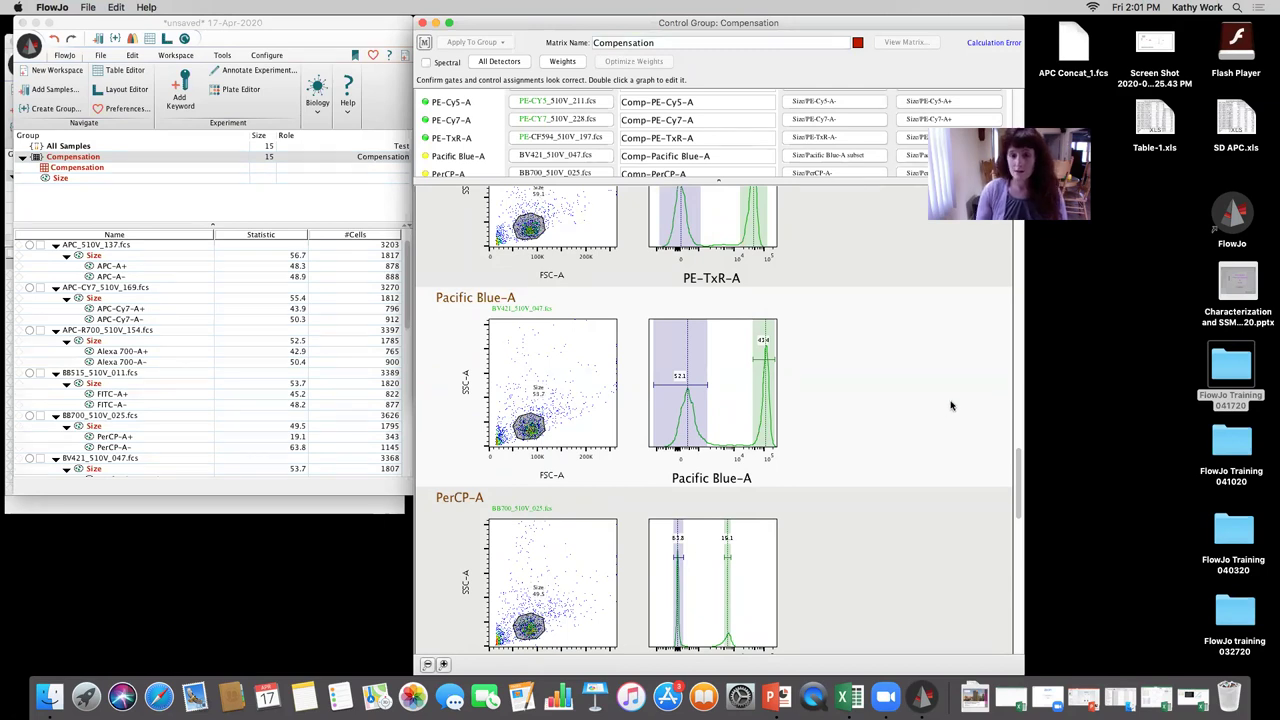
- Widen the PerCP-A+ gate of BB700_510V_025.fcs so it encloses the whole positive peak
{"action": "scroll", "coordinate": [1016, 456], "scroll_direction": "down", "scroll_amount": 3}
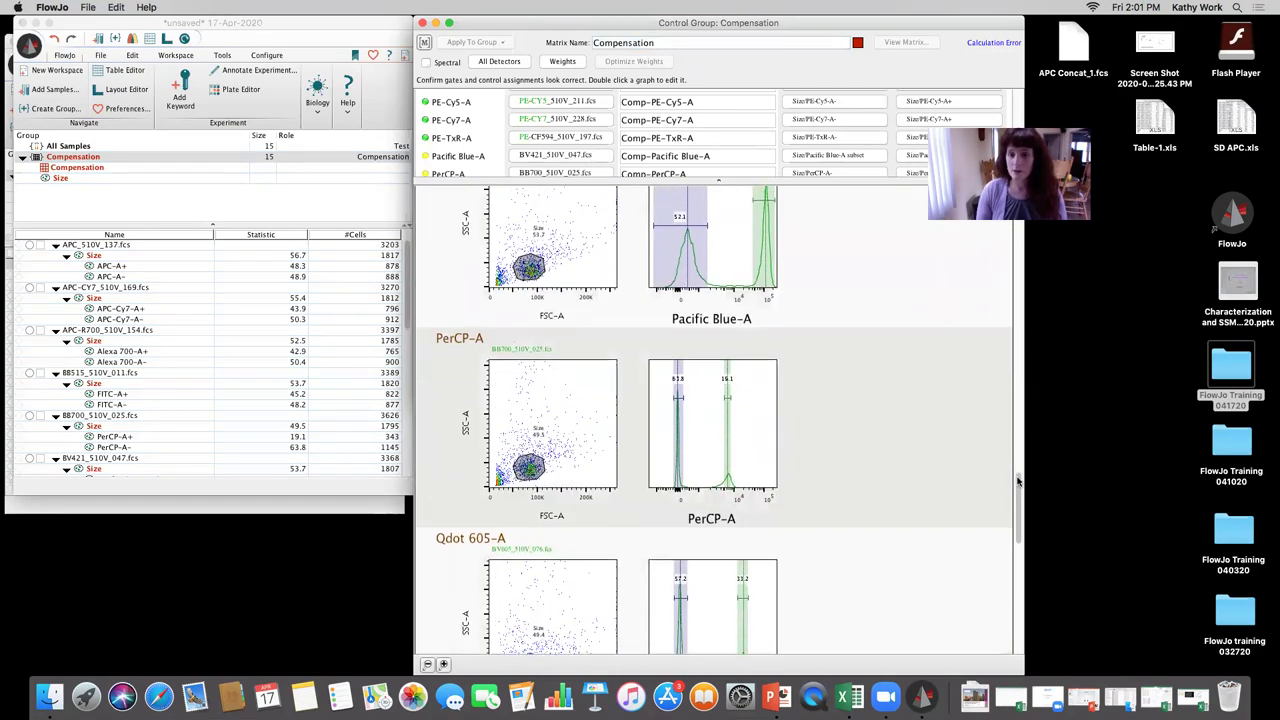
{"action": "double_click", "coordinate": [766, 410]}
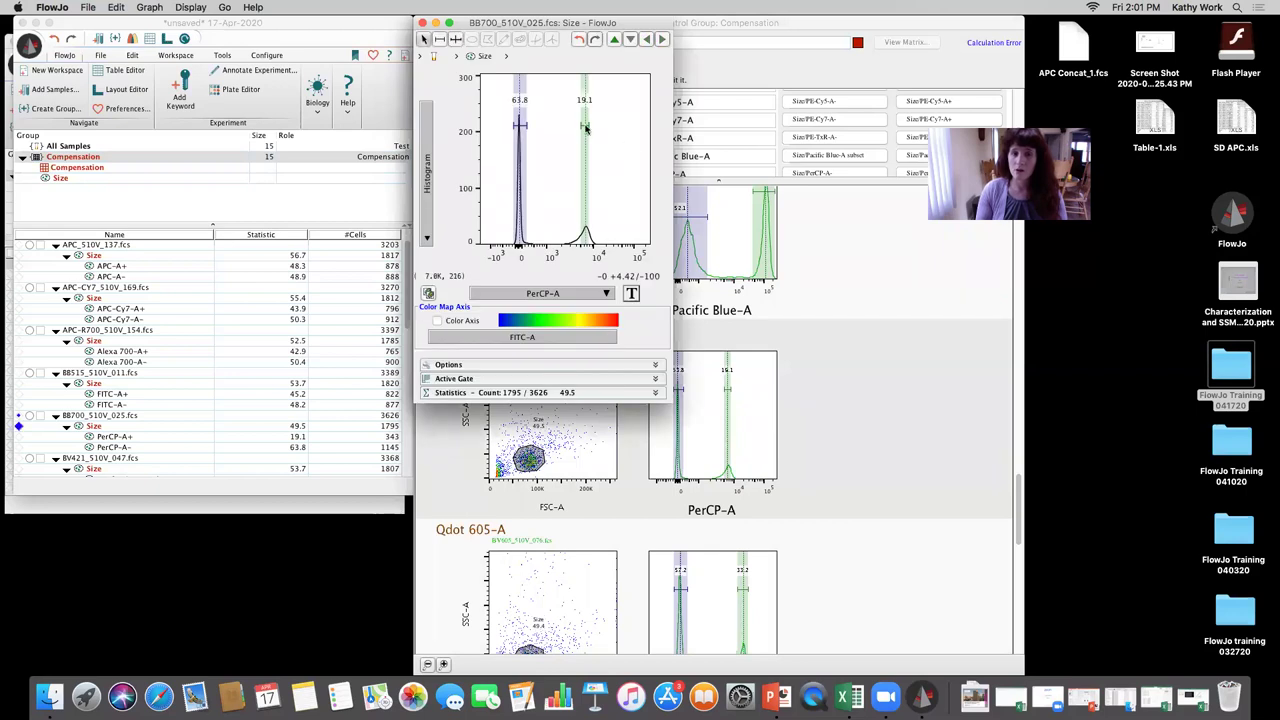
{"action": "left_click_drag", "start_coordinate": [587, 124], "coordinate": [551, 126]}
{"action": "left_click", "coordinate": [421, 22]}
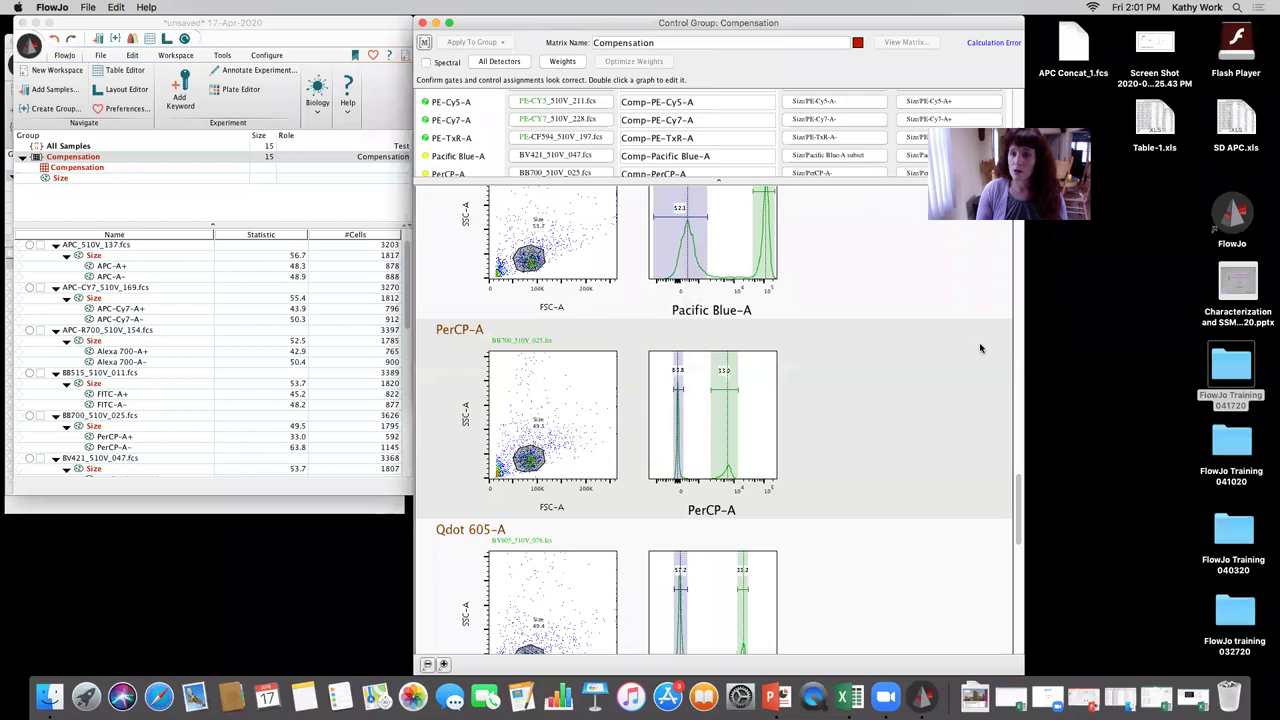
- Widen the Qdot 605-A+ gate of BV605_510V_076.fcs so it spans the entire positive peak
{"action": "scroll", "coordinate": [1020, 515], "scroll_direction": "down", "scroll_amount": 3}
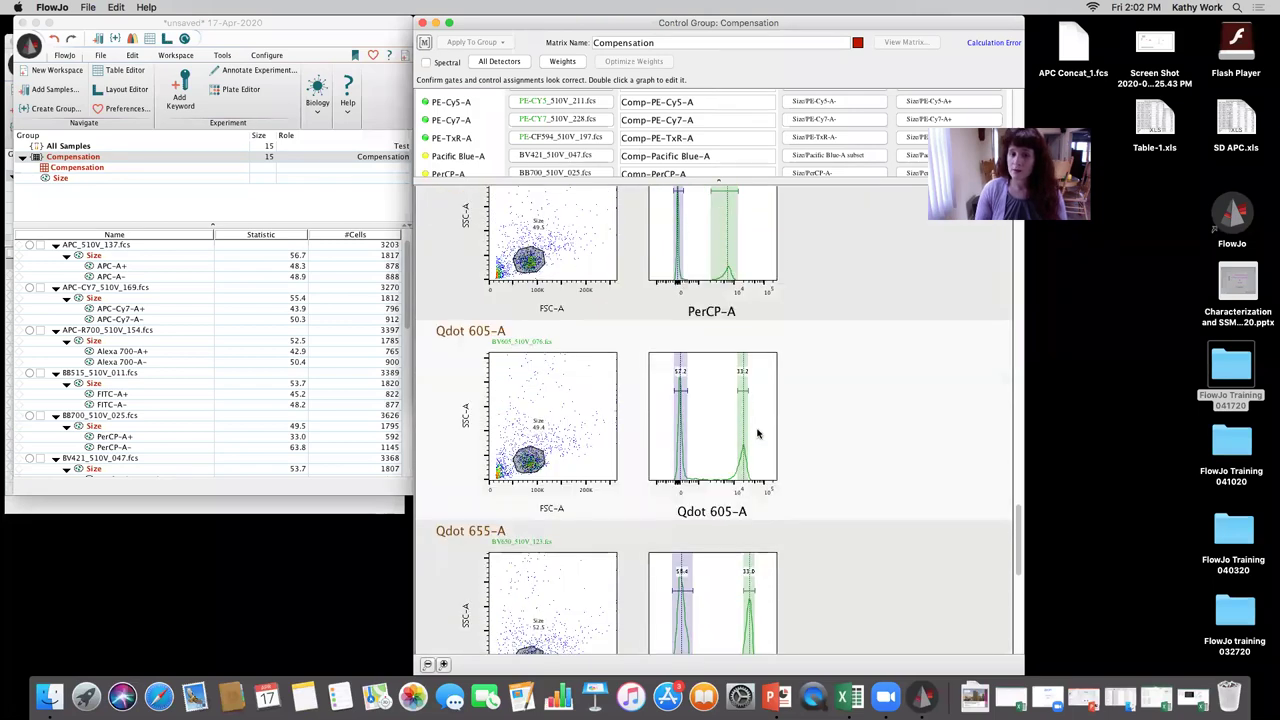
{"action": "double_click", "coordinate": [756, 430]}
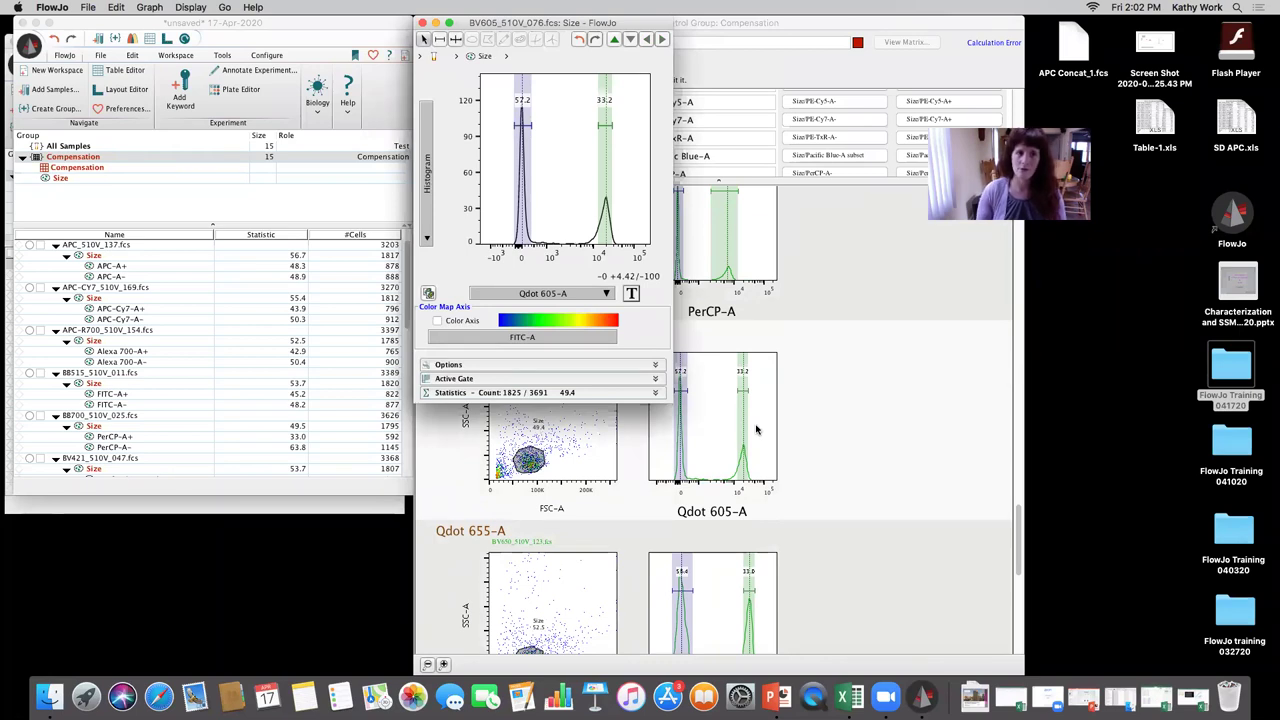
{"action": "left_click", "coordinate": [609, 124]}
{"action": "mouse_move", "coordinate": [611, 124]}
{"action": "left_mouse_down"}
{"action": "mouse_move", "coordinate": [622, 127]}
{"action": "mouse_move", "coordinate": [586, 127]}
{"action": "left_mouse_up"}
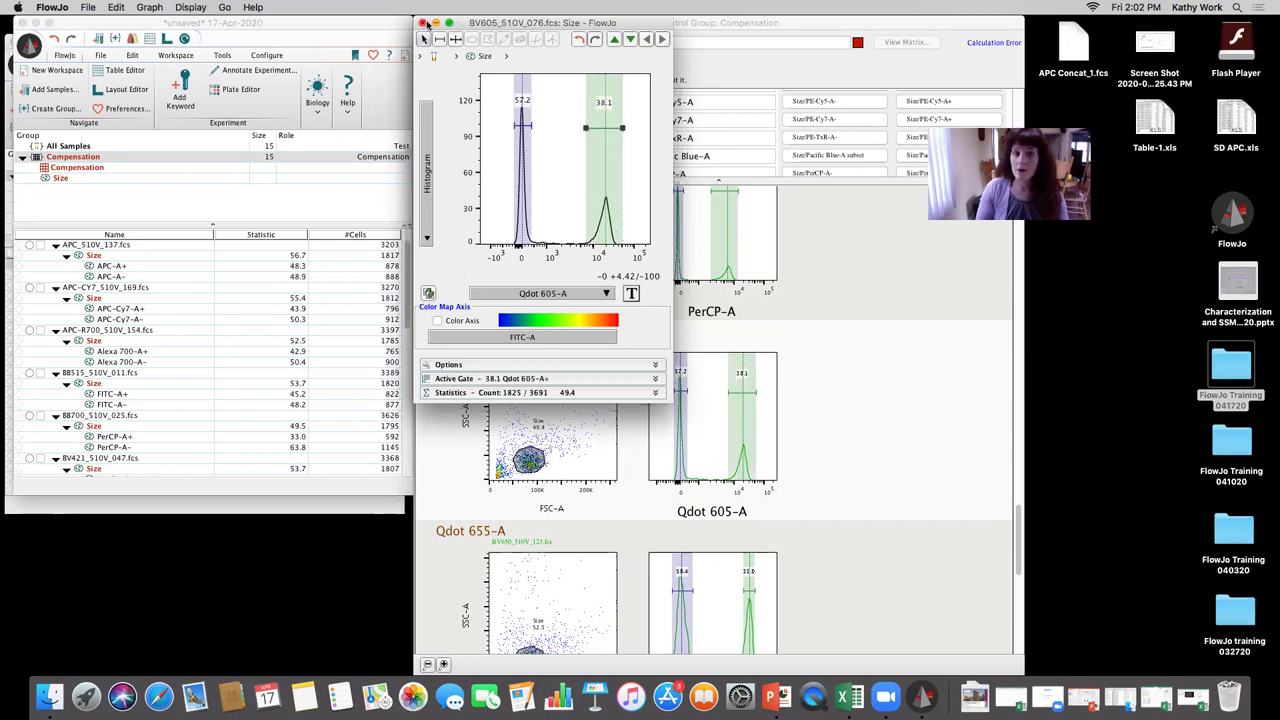
{"action": "left_click", "coordinate": [421, 22]}
- Widen the Qdot 655-A+ and Qdot 655-A- gates of BV650_510V_123.fcs so each covers its full peak
{"action": "scroll", "coordinate": [782, 425], "scroll_direction": "down", "scroll_amount": 5}
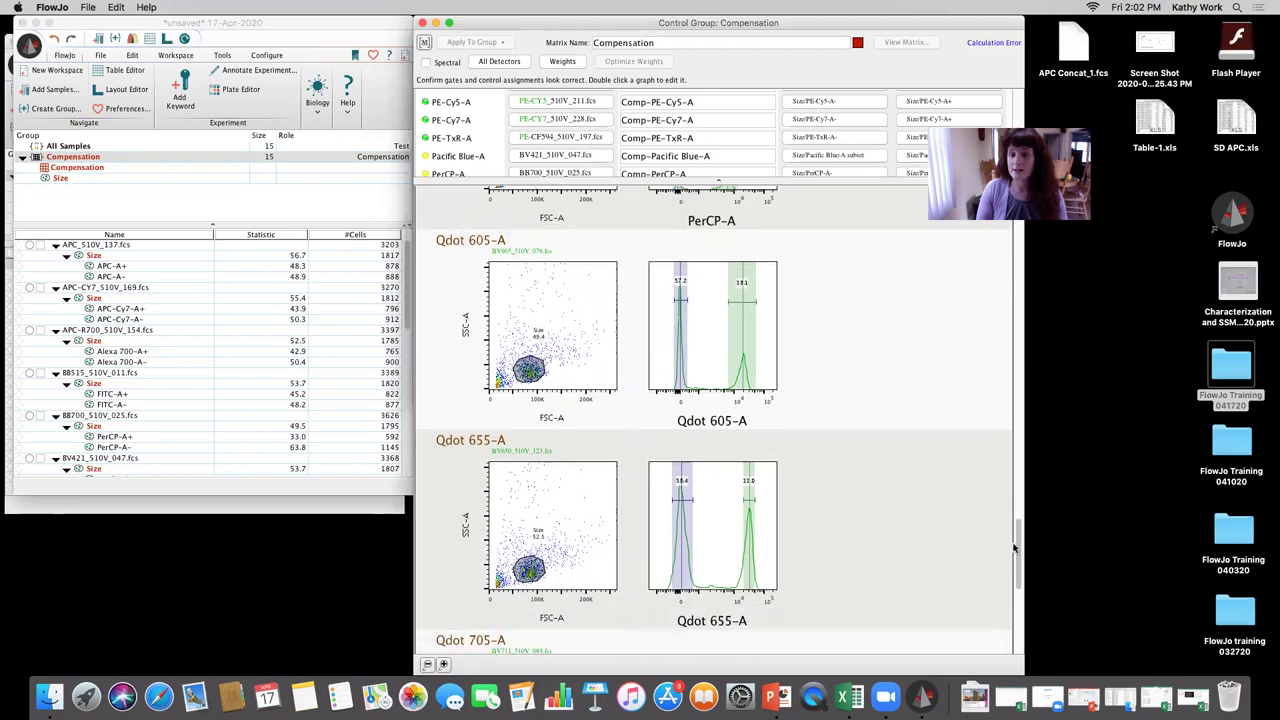
{"action": "double_click", "coordinate": [723, 386]}
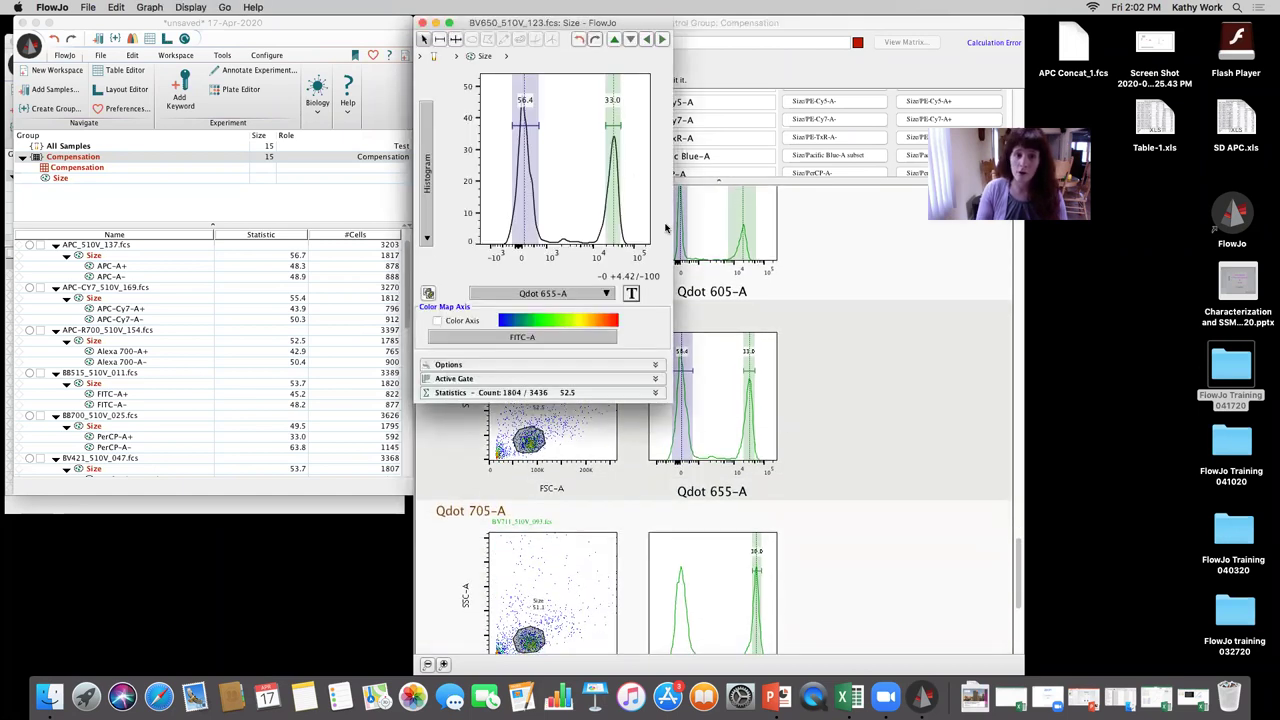
{"action": "left_click_drag", "start_coordinate": [612, 127], "coordinate": [592, 127]}
{"action": "left_click_drag", "start_coordinate": [513, 126], "coordinate": [502, 126]}
{"action": "left_click", "coordinate": [422, 22]}
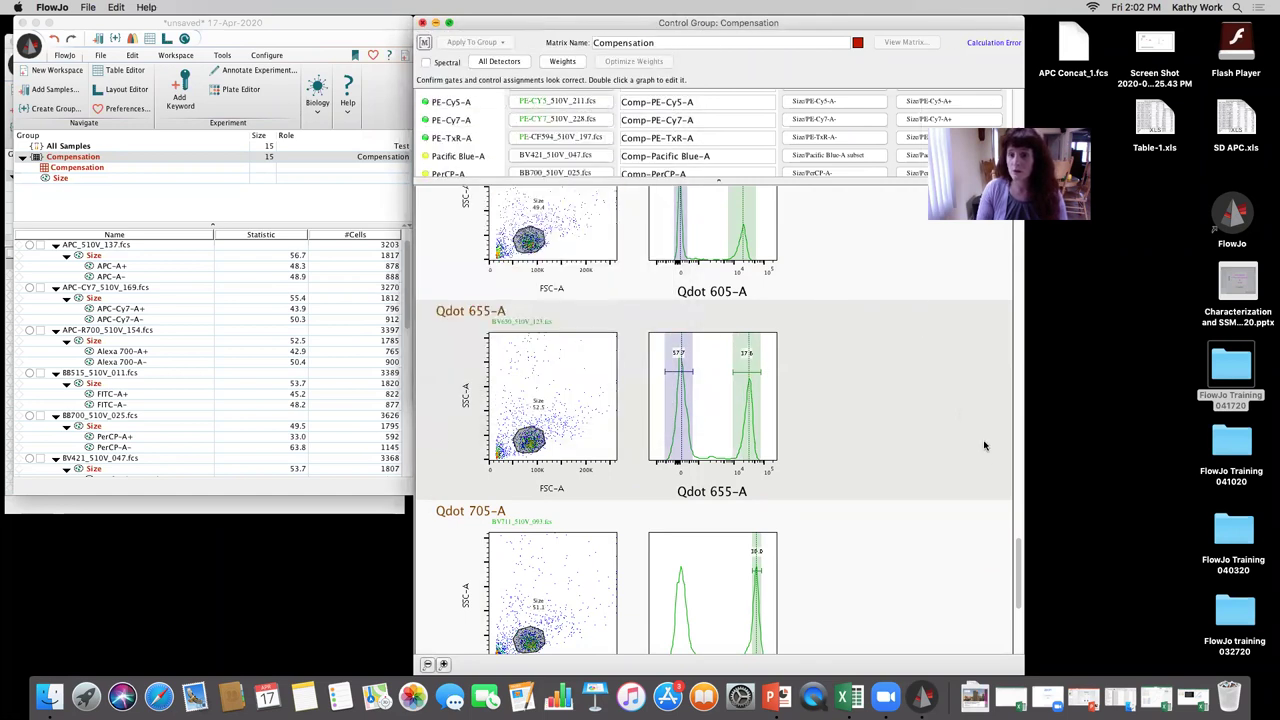
- Widen the Qdot 705-A+ gate of BV711_510V_093.fcs and add a range gate around the negative peak, starting at about -623
{"action": "scroll", "coordinate": [1019, 558], "scroll_direction": "down", "scroll_amount": 5}
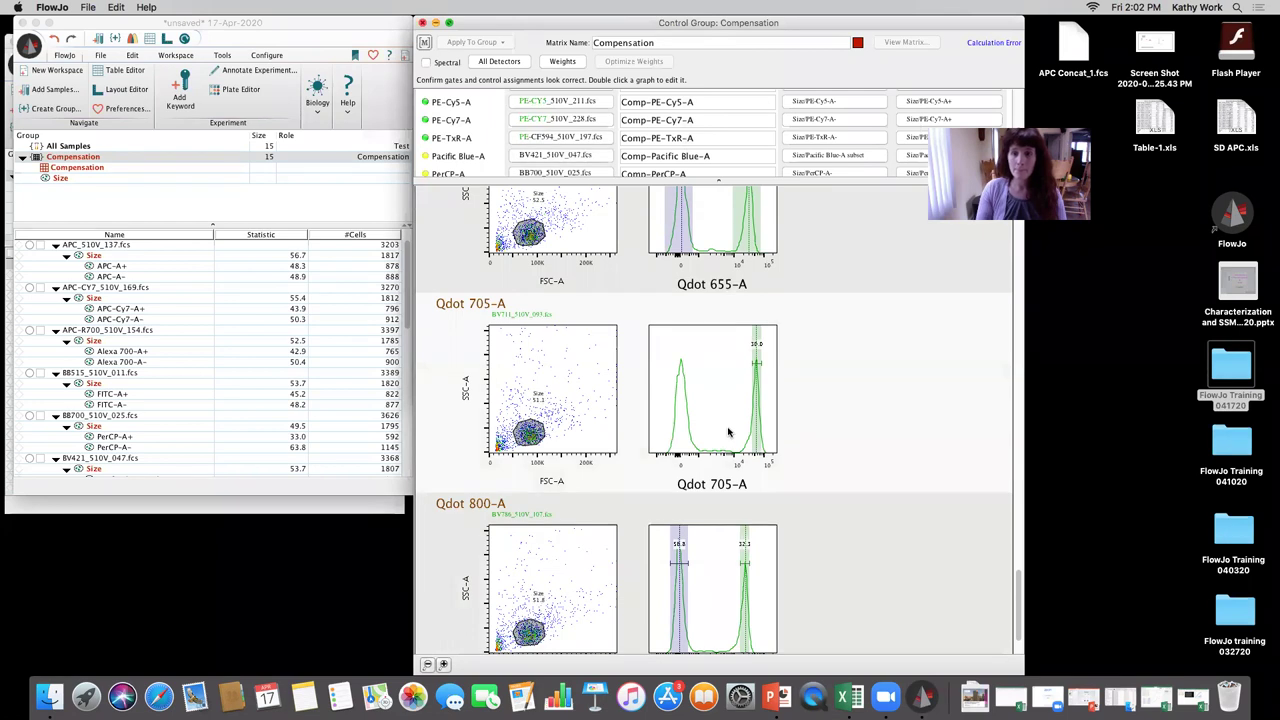
{"action": "double_click", "coordinate": [729, 430]}
{"action": "mouse_move", "coordinate": [616, 127]}
{"action": "left_mouse_down"}
{"action": "mouse_move", "coordinate": [632, 127]}
{"action": "mouse_move", "coordinate": [604, 128]}
{"action": "left_mouse_up"}
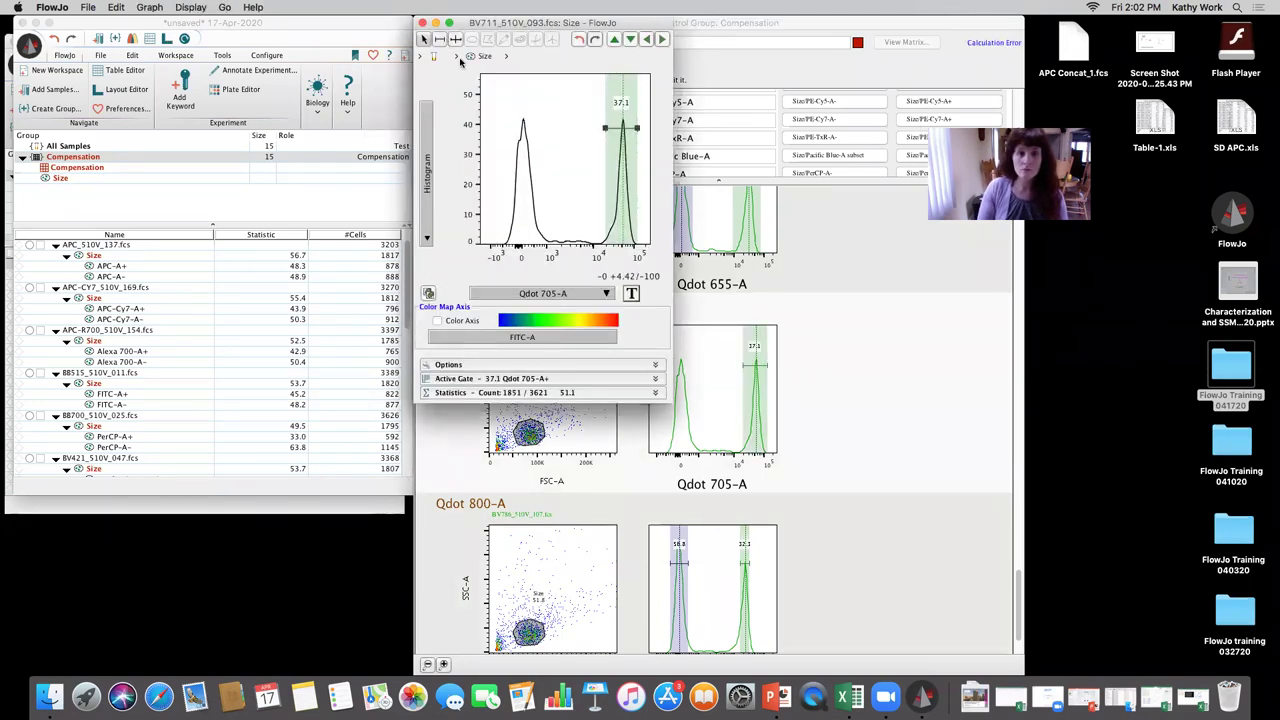
{"action": "left_click_drag", "start_coordinate": [541, 171], "coordinate": [498, 171]}
{"action": "left_click", "coordinate": [755, 300]}
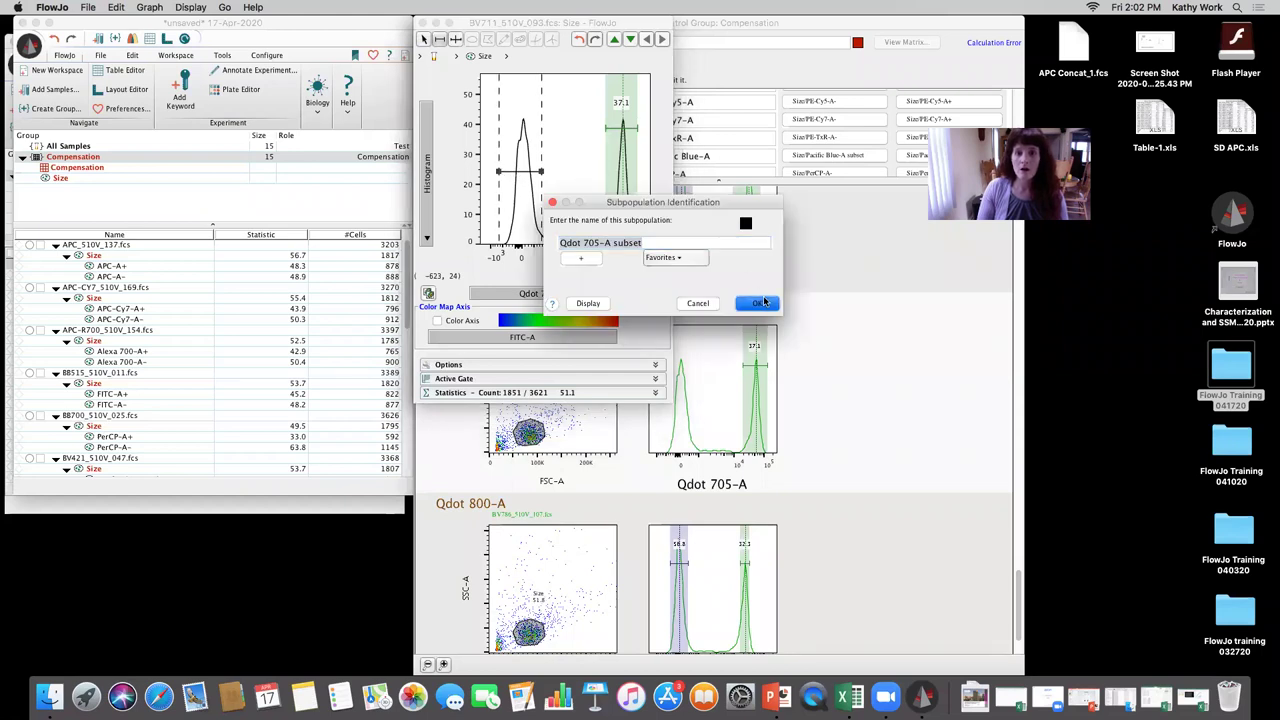
{"action": "left_click", "coordinate": [421, 22]}
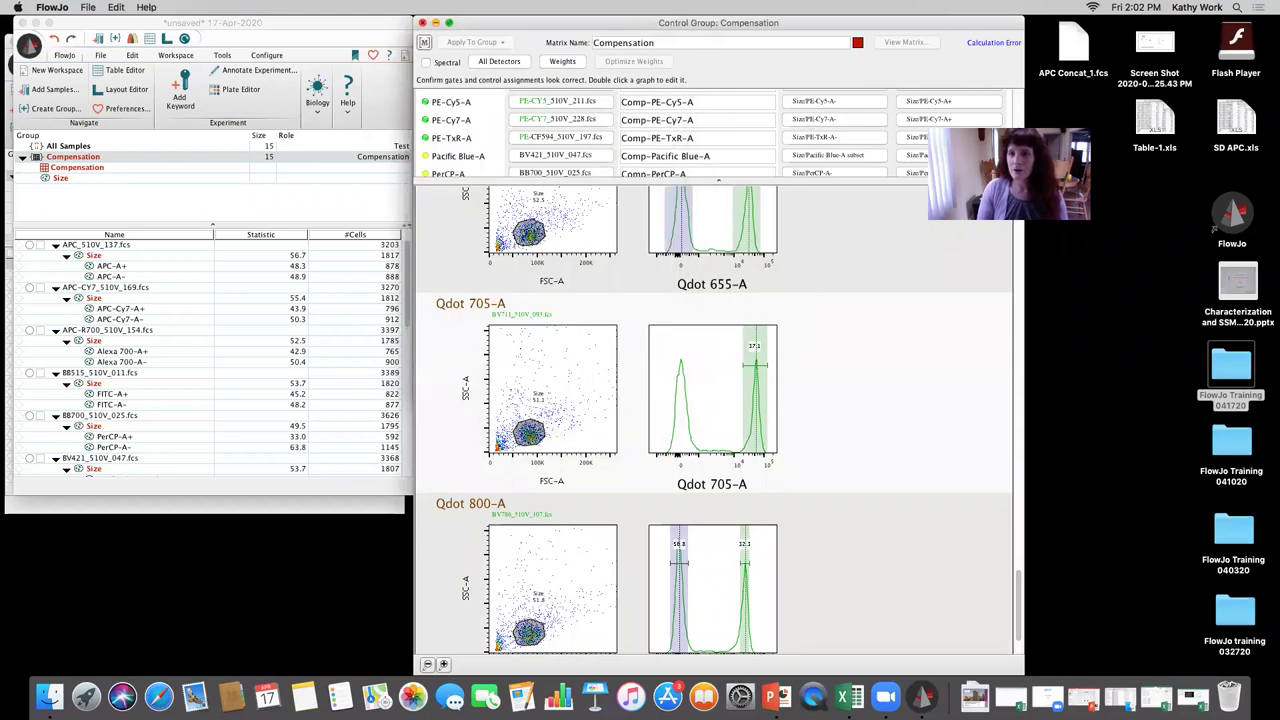
- Set the negative population of the Qdot 705-A parameter to Size/Qdot 705-A subset
{"action": "scroll", "coordinate": [1016, 150], "scroll_direction": "down", "scroll_amount": 2}
{"action": "scroll", "coordinate": [1016, 150], "scroll_direction": "down", "scroll_amount": 2}
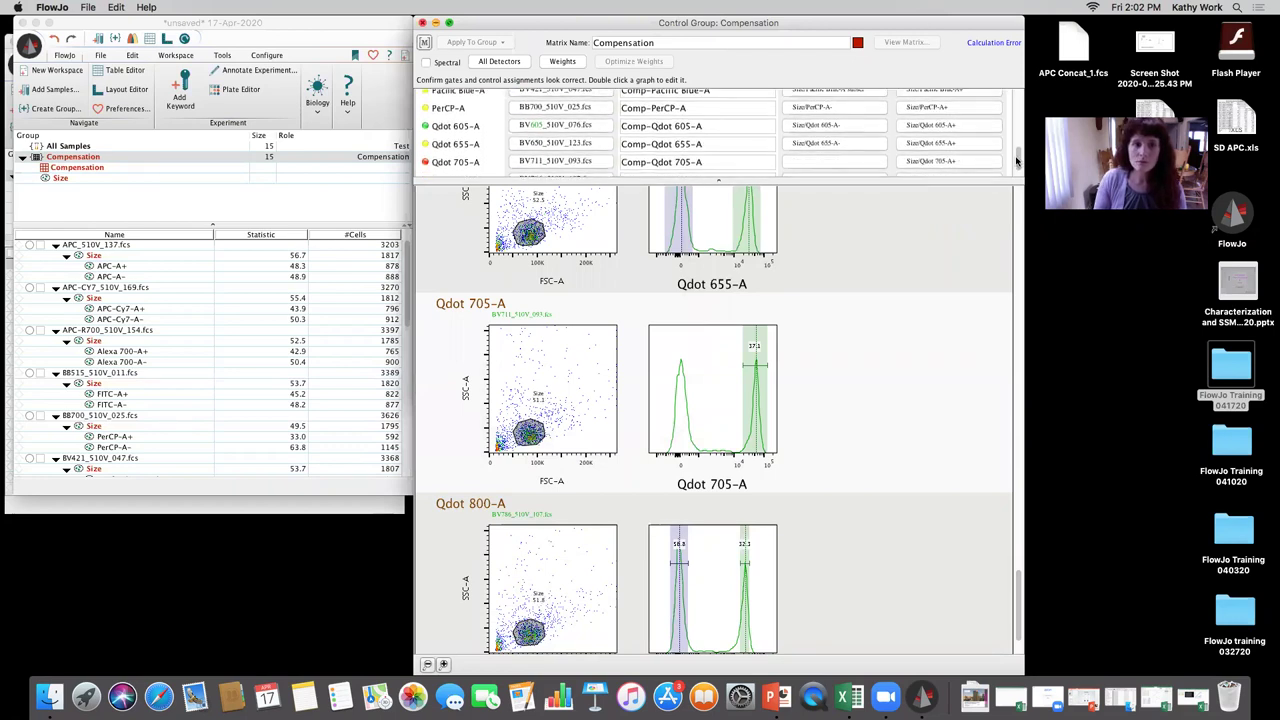
{"action": "left_click", "coordinate": [851, 161]}
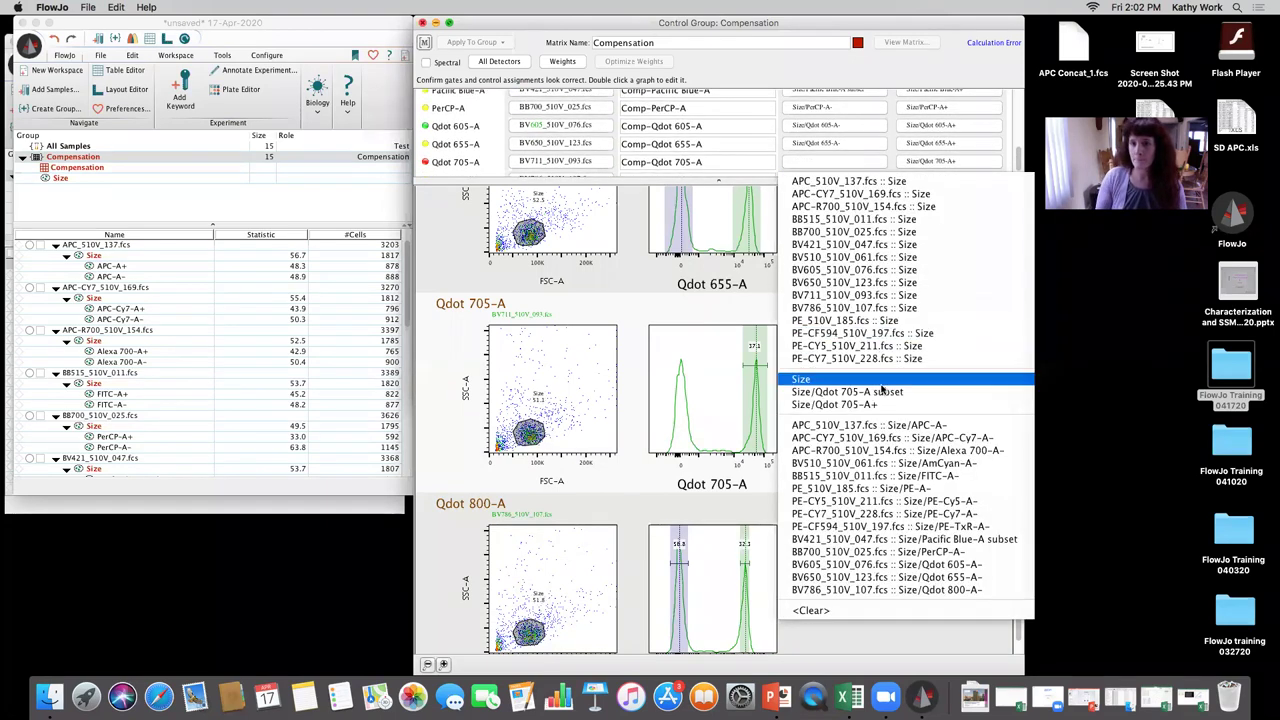
{"action": "left_click", "coordinate": [893, 398]}
- Widen the Qdot 800-A+ gate of BV786_510V_107.fcs so it encloses the complete positive peak
{"action": "scroll", "coordinate": [900, 400], "scroll_direction": "down", "scroll_amount": 3}
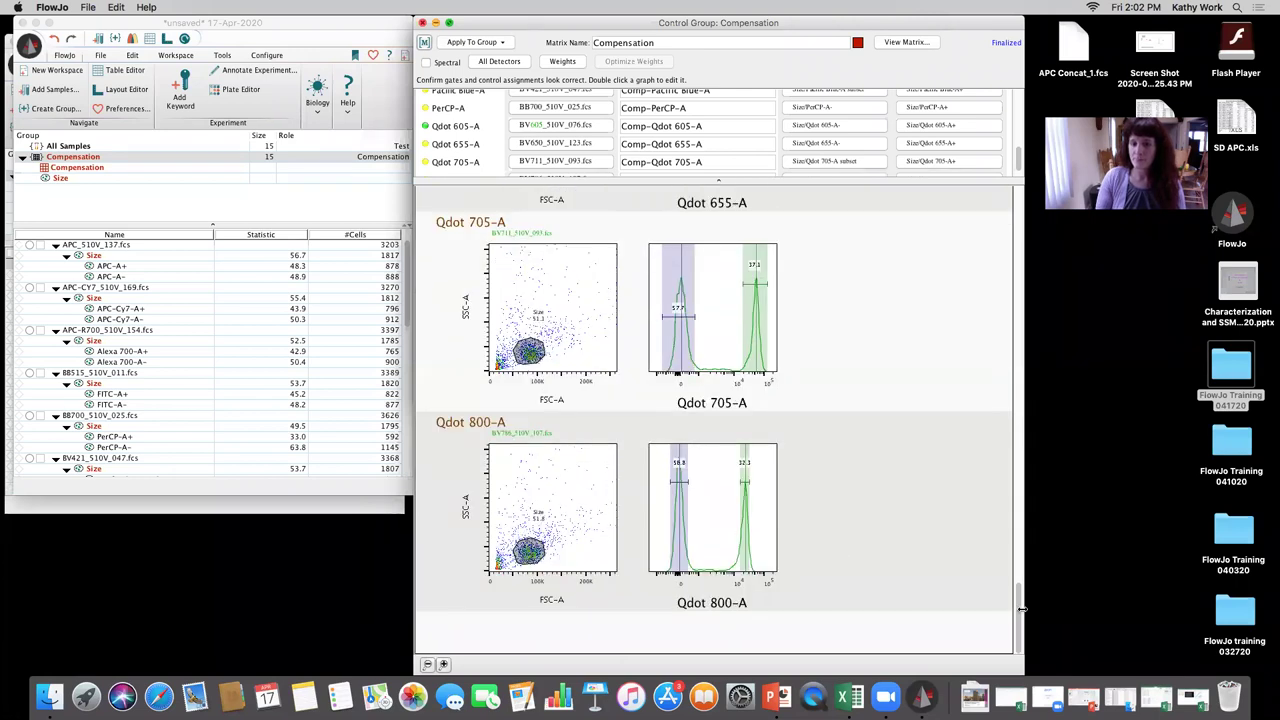
{"action": "double_click", "coordinate": [716, 482]}
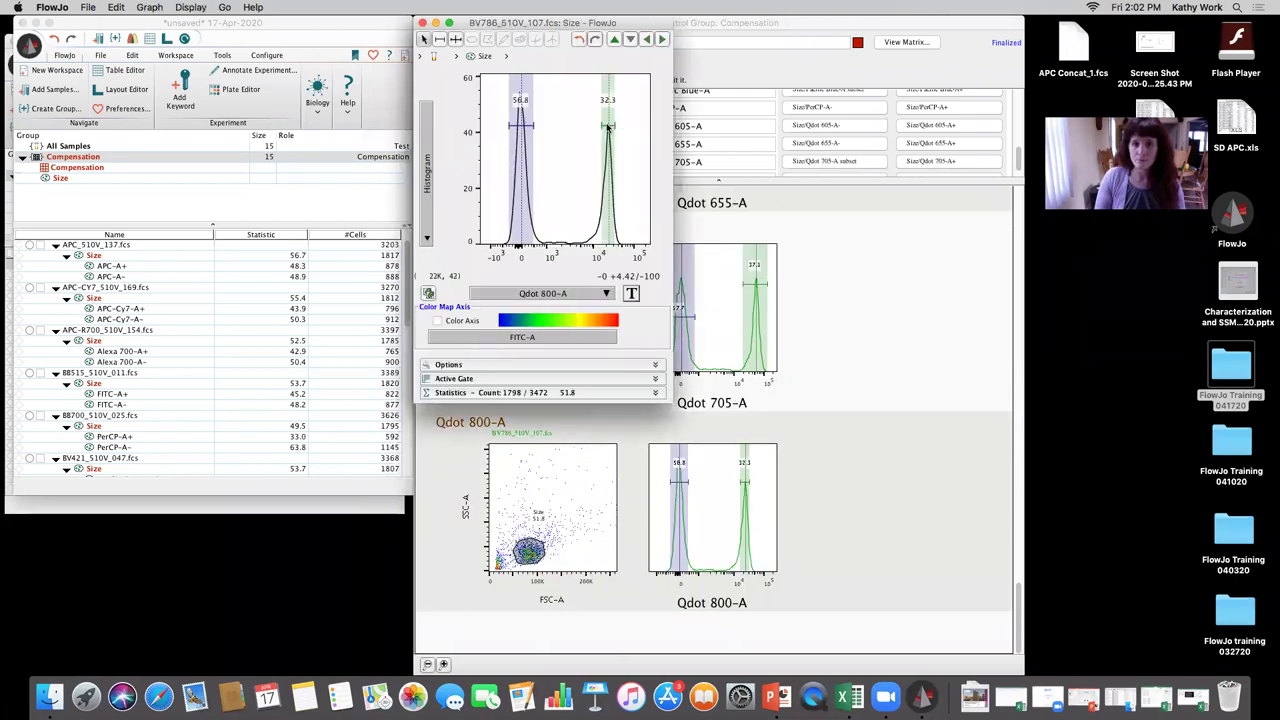
{"action": "mouse_move", "coordinate": [614, 125]}
{"action": "left_mouse_down"}
{"action": "mouse_move", "coordinate": [630, 127]}
{"action": "mouse_move", "coordinate": [589, 128]}
{"action": "left_mouse_up"}
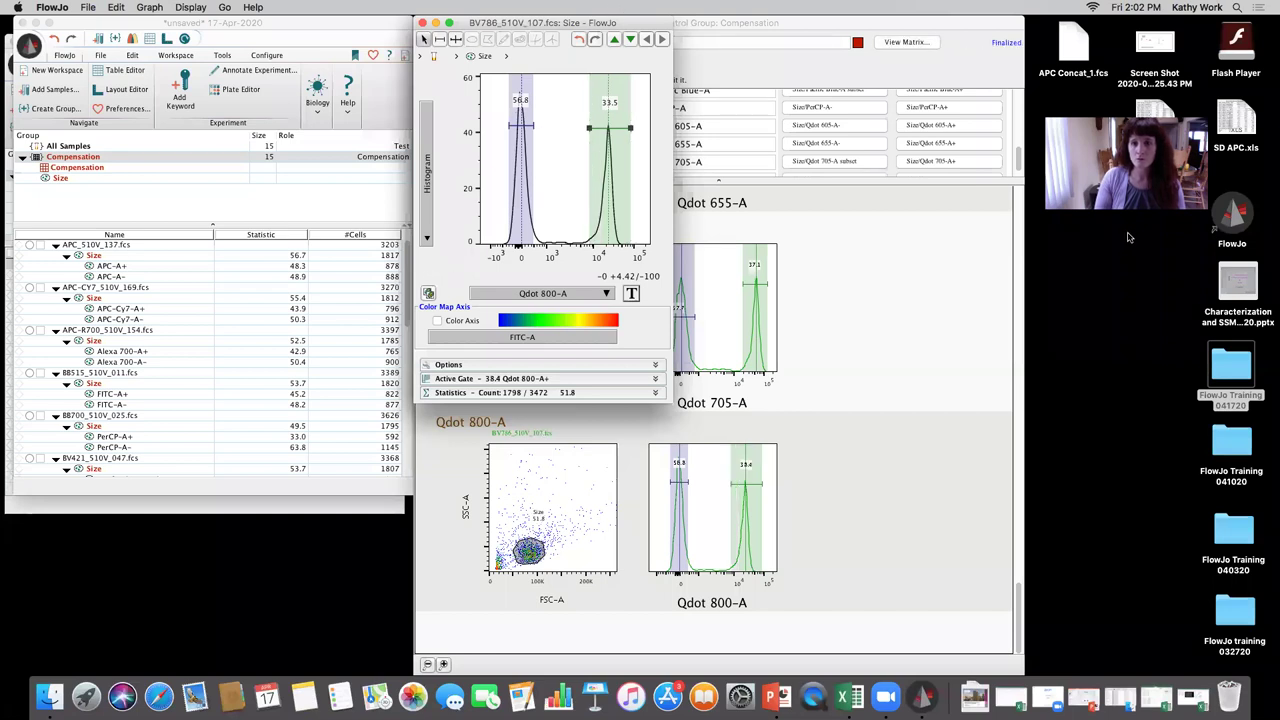
{"action": "left_click", "coordinate": [997, 331]}
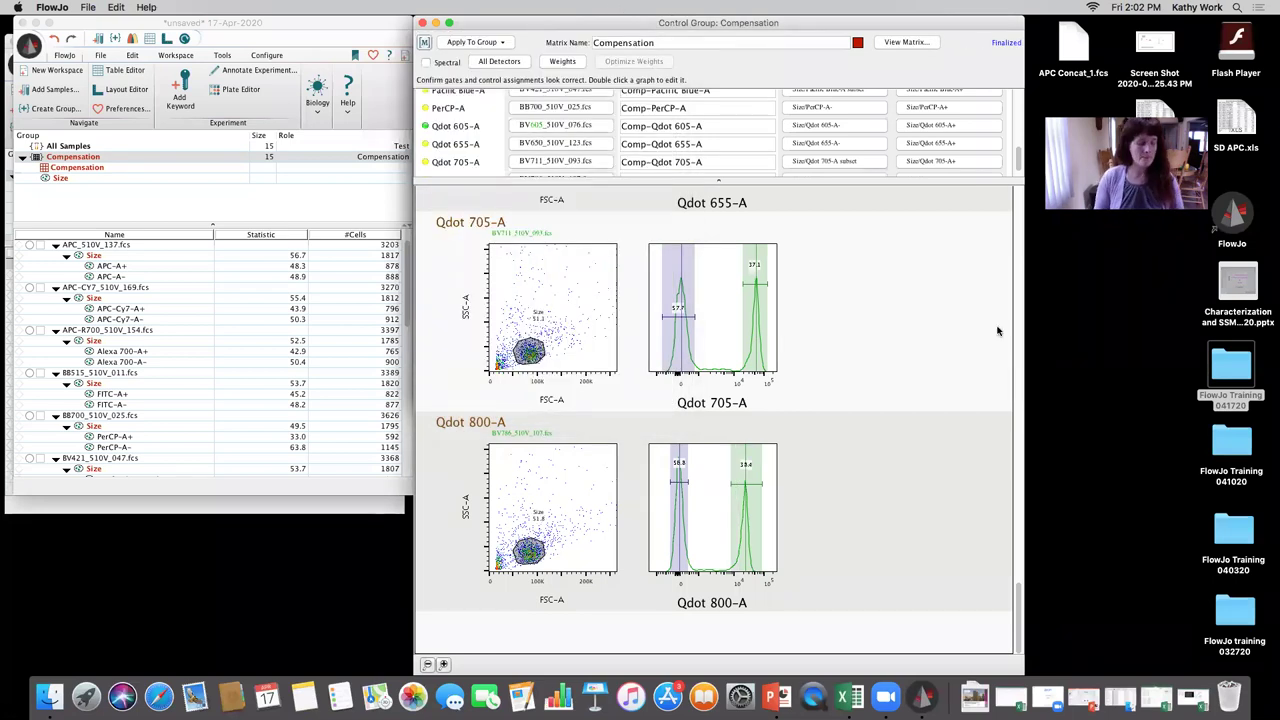
- Review the positive and negative gates and the control assignments and status markers of the parameters, starting from APC-A
{"action": "left_click_drag", "start_coordinate": [1019, 620], "coordinate": [1015, 430]}
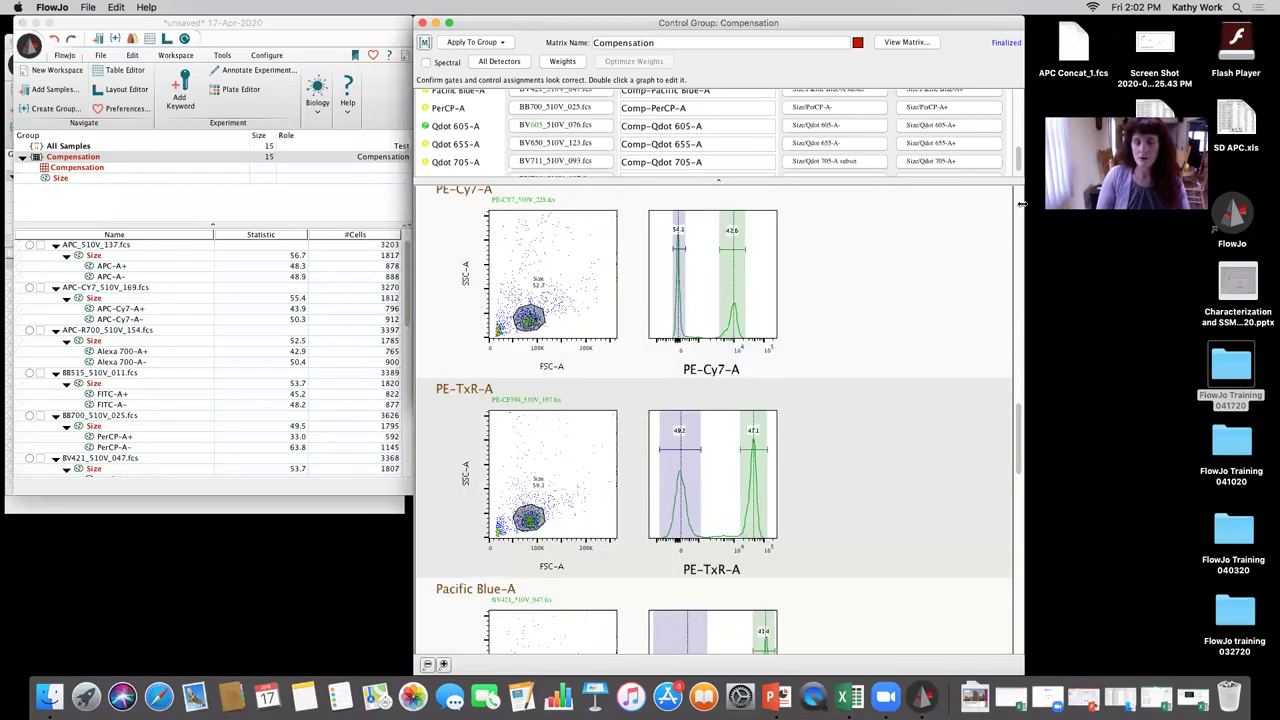
{"action": "left_click_drag", "start_coordinate": [1021, 204], "coordinate": [1021, 204]}
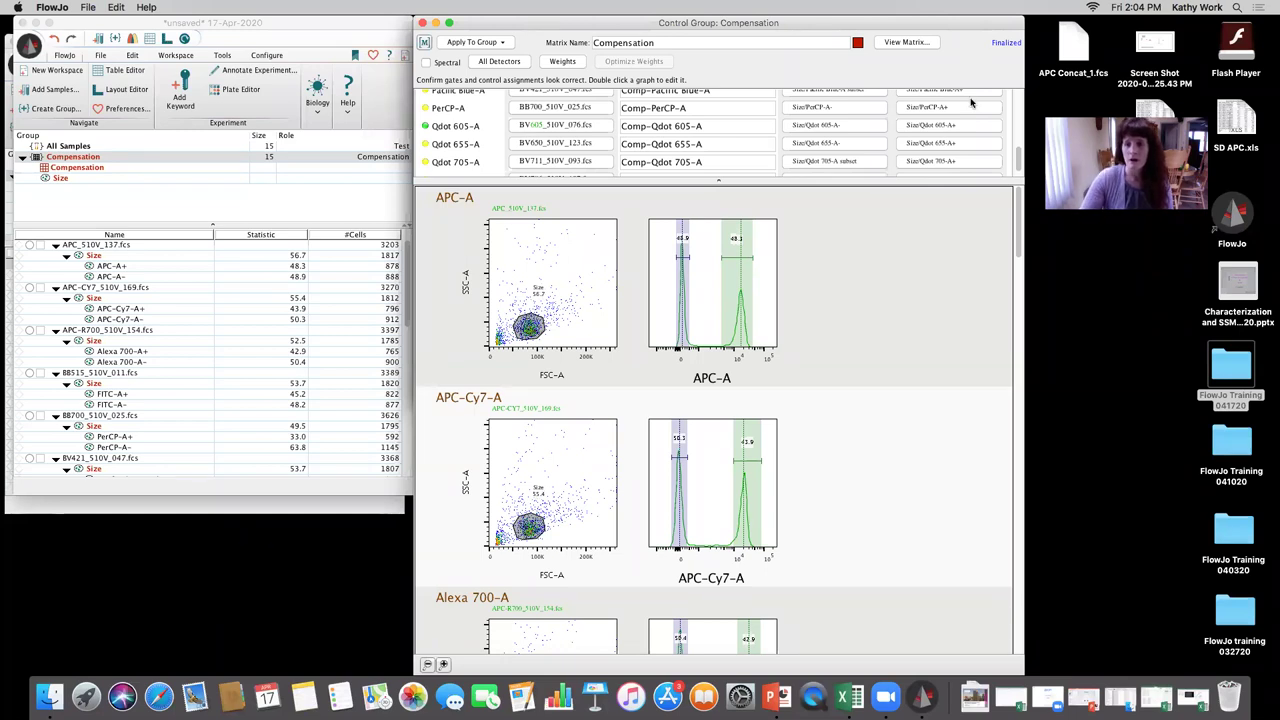
{"action": "left_click_drag", "start_coordinate": [925, 18], "coordinate": [915, 68]}
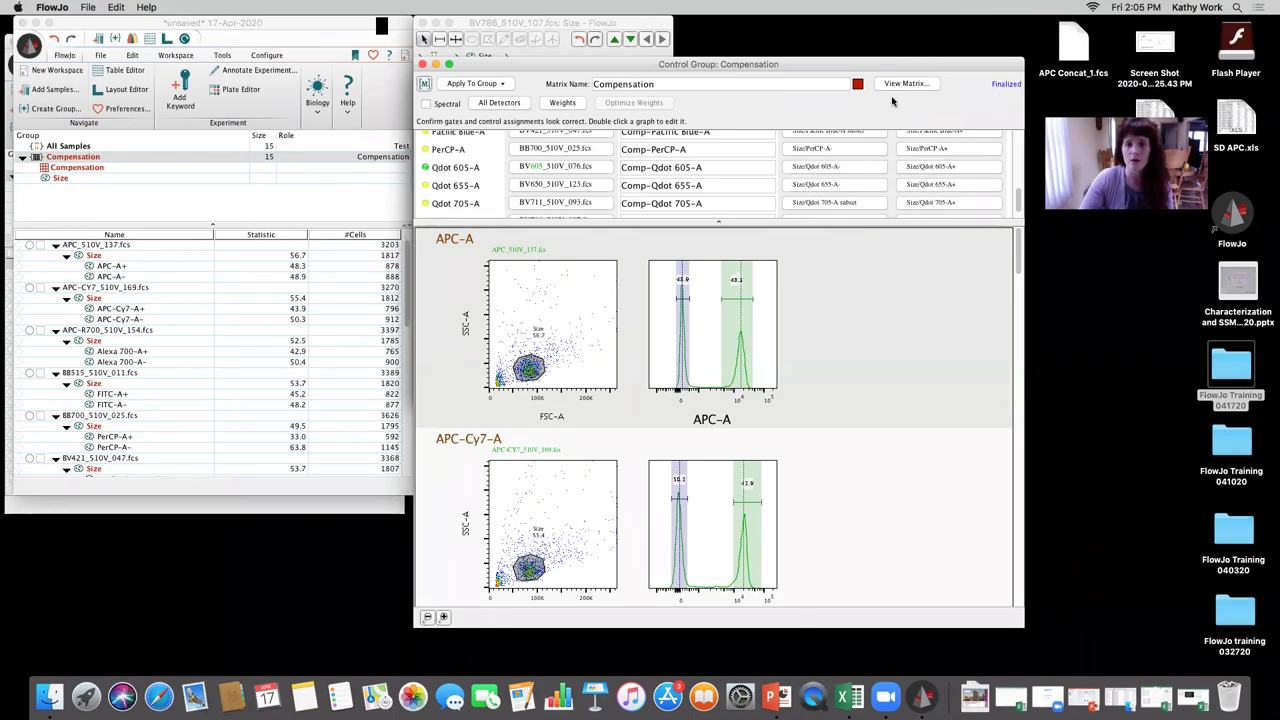
{"action": "left_click_drag", "start_coordinate": [1019, 208], "coordinate": [1012, 140]}
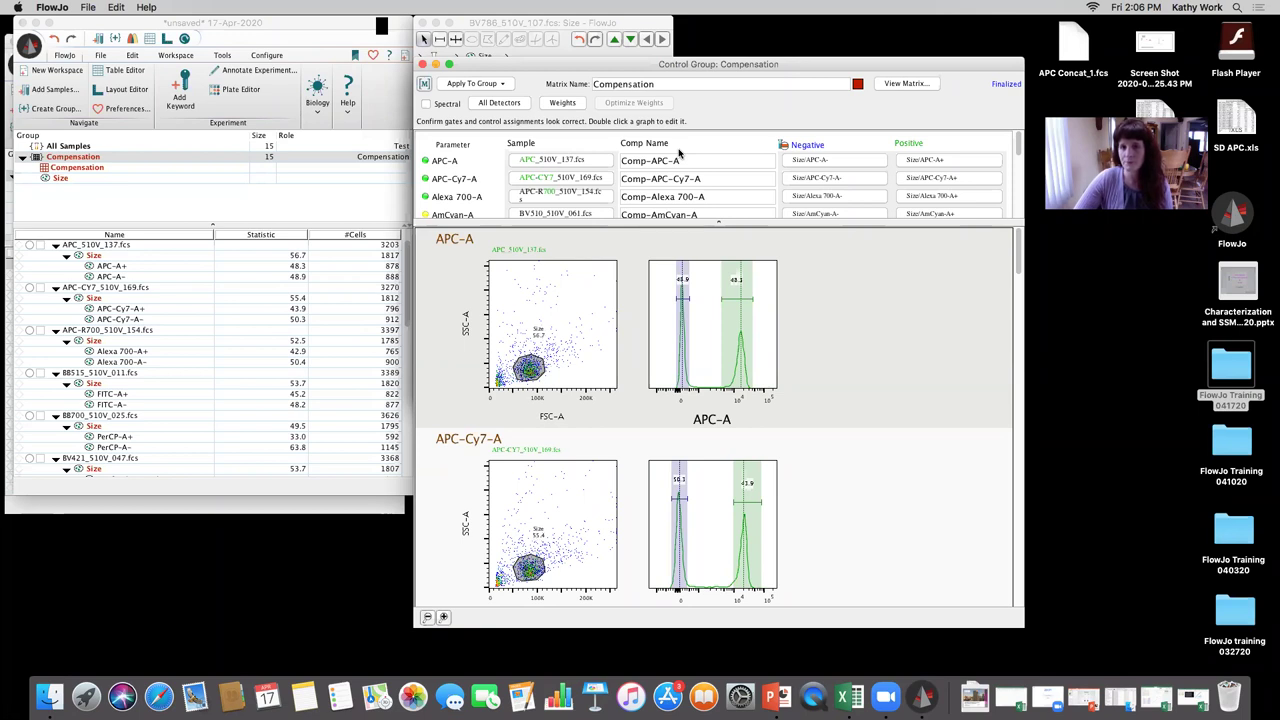
{"action": "mouse_move", "coordinate": [1019, 151]}
{"action": "left_mouse_down"}
{"action": "mouse_move", "coordinate": [1017, 200]}
{"action": "mouse_move", "coordinate": [1018, 133]}
{"action": "left_mouse_up"}
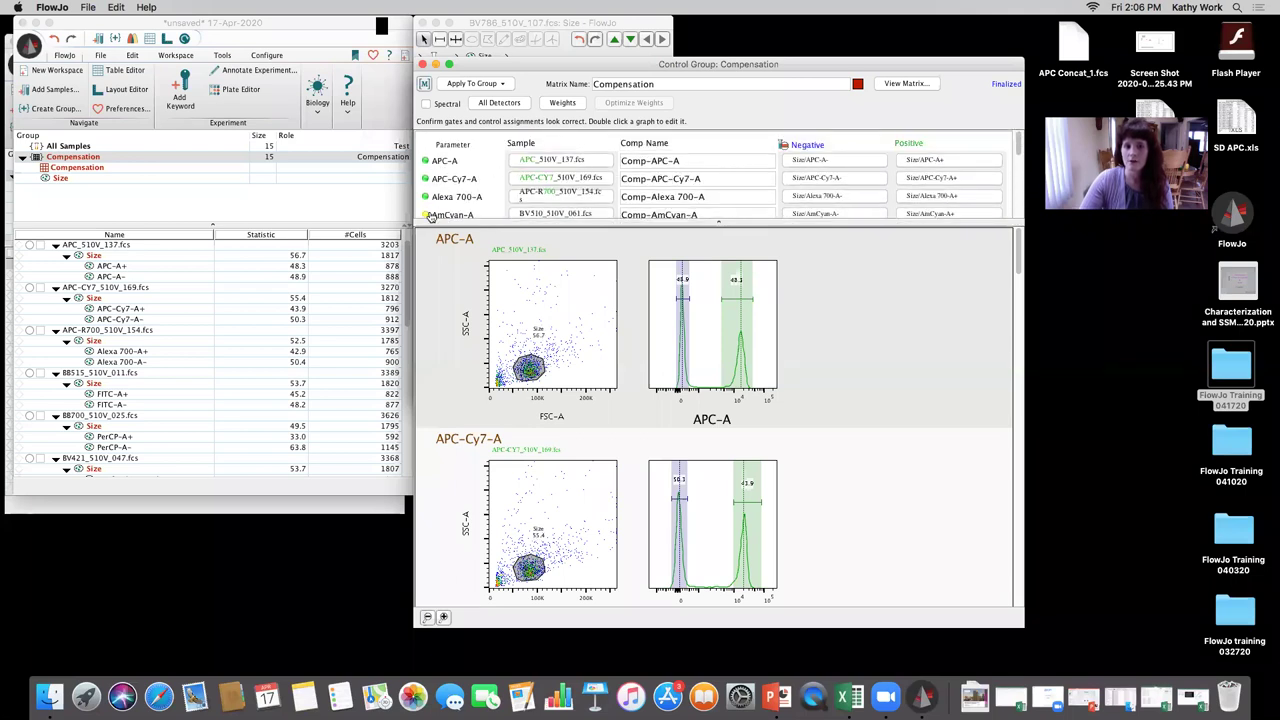
{"action": "mouse_move", "coordinate": [428, 218]}
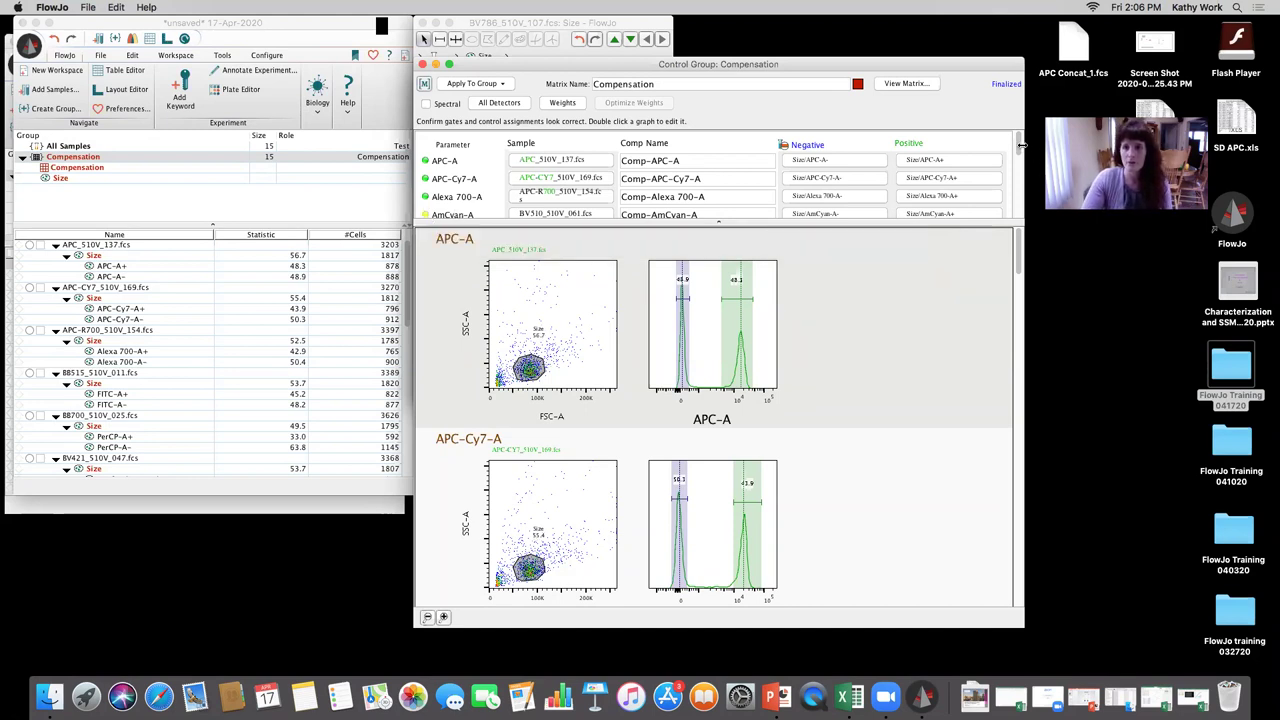
{"action": "scroll", "coordinate": [1016, 151], "scroll_direction": "down", "scroll_amount": 2}
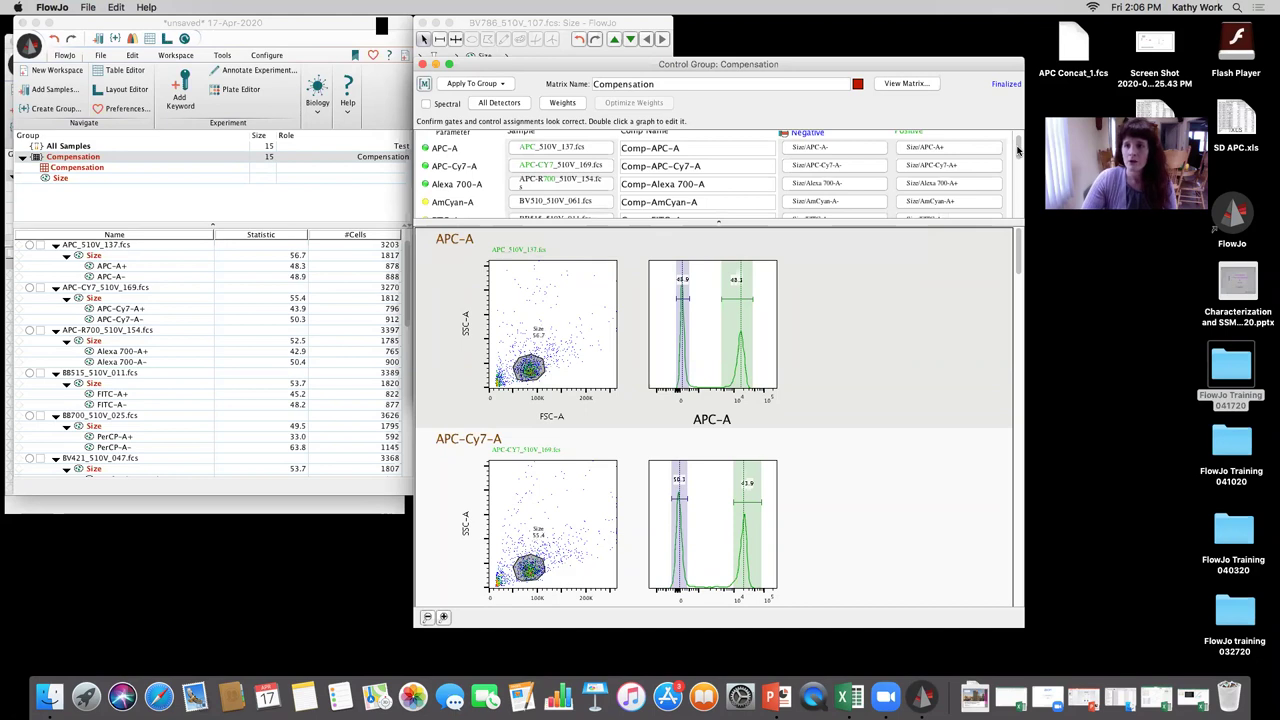
{"action": "scroll", "coordinate": [1018, 151], "scroll_direction": "up", "scroll_amount": 2}
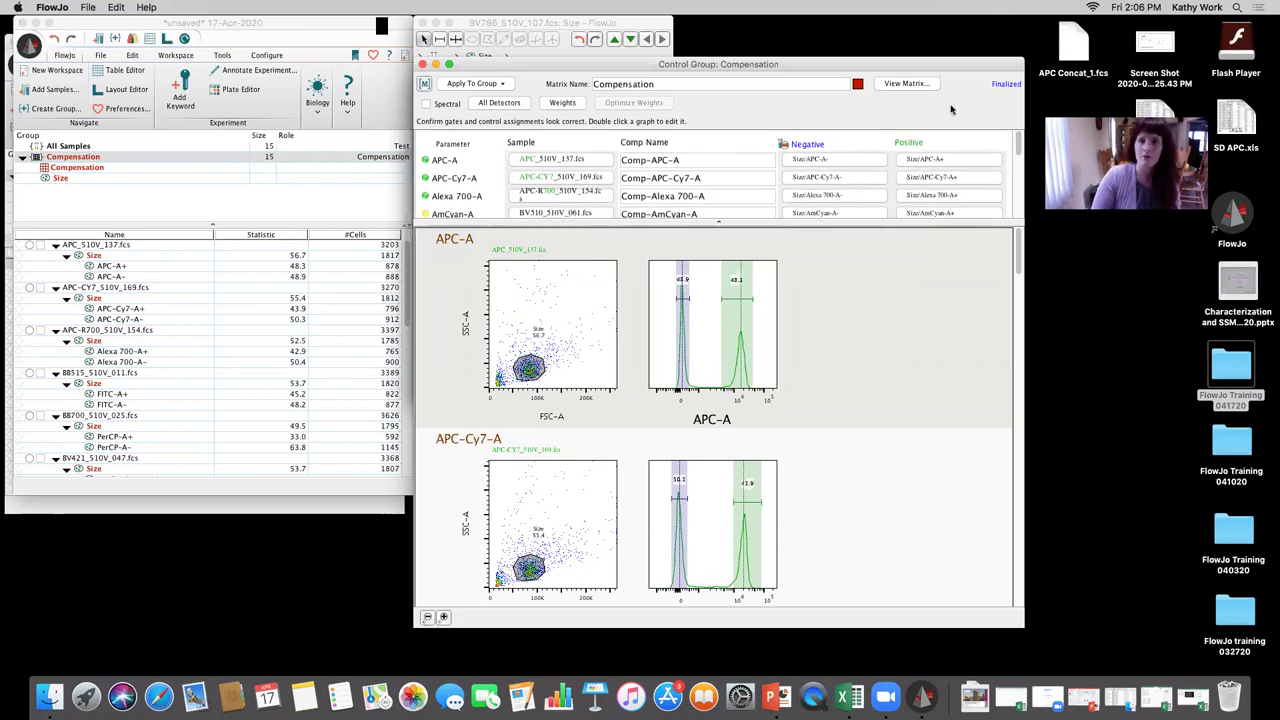
{"action": "left_click_drag", "start_coordinate": [907, 71], "coordinate": [907, 83]}
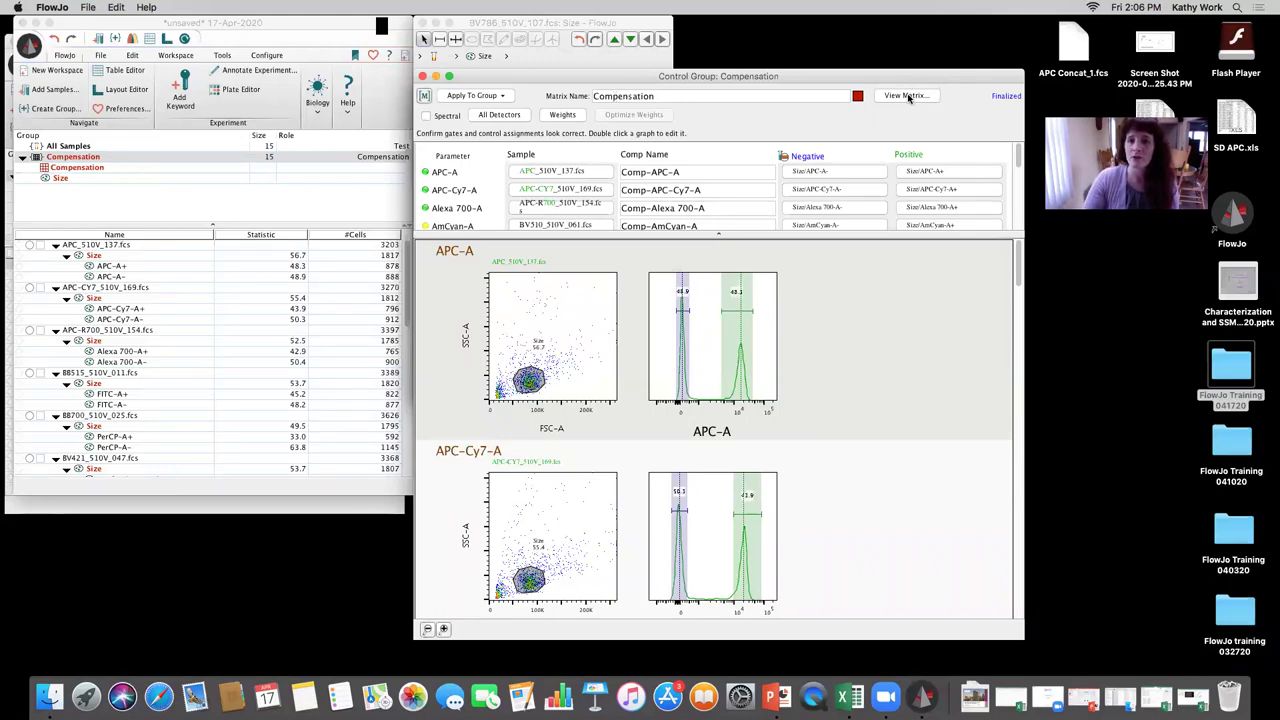
- Nudge the APC-A+ range gate of APC_510V_137.fcs slightly and close its histogram
{"action": "double_click", "coordinate": [689, 288]}
{"action": "mouse_move", "coordinate": [596, 126]}
{"action": "left_mouse_down"}
{"action": "mouse_move", "coordinate": [631, 133]}
{"action": "mouse_move", "coordinate": [595, 133]}
{"action": "left_mouse_up"}
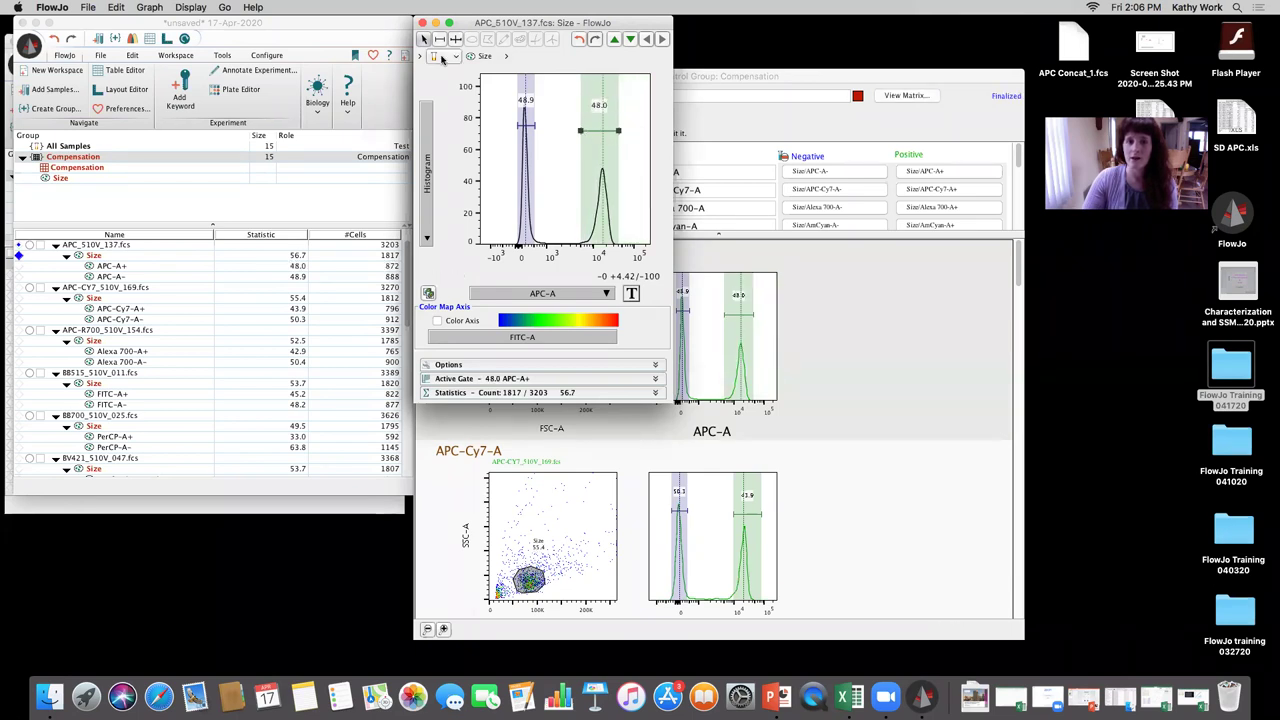
{"action": "left_click", "coordinate": [422, 22]}
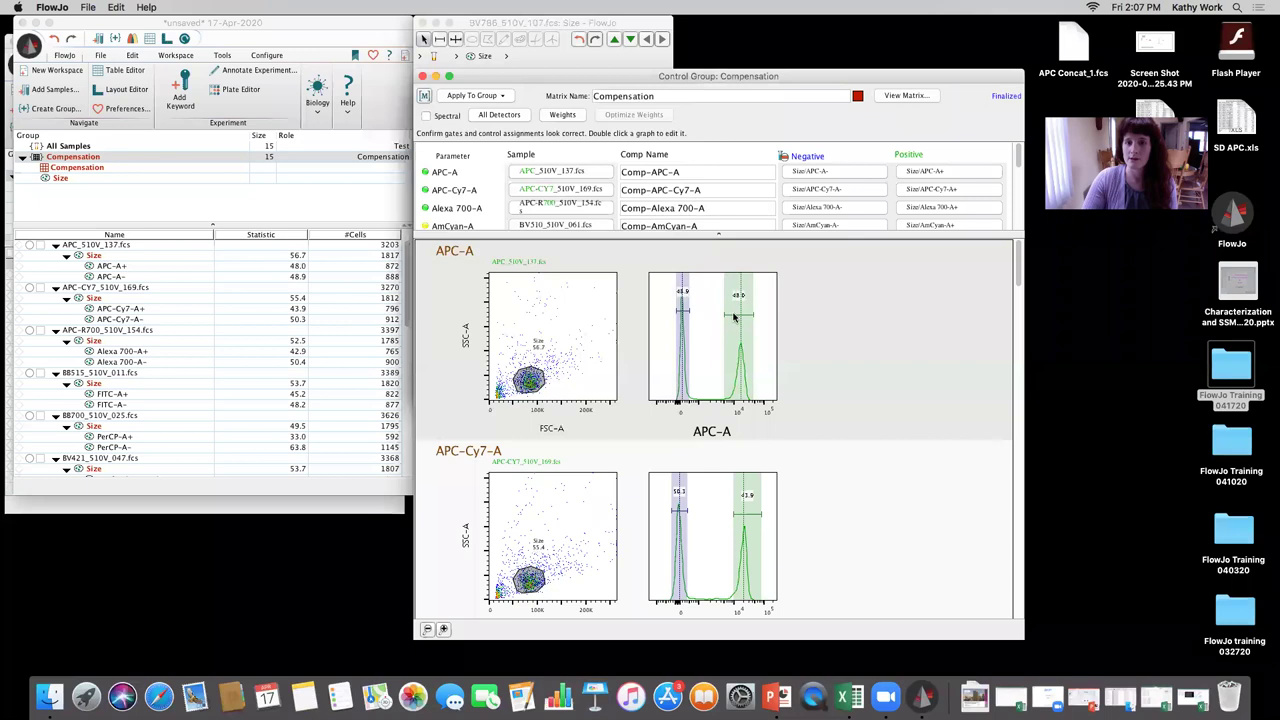
- View the Compensation matrix in an enlarged window and turn off the uncompensated overlay in its preview plots
{"action": "left_click", "coordinate": [918, 97]}
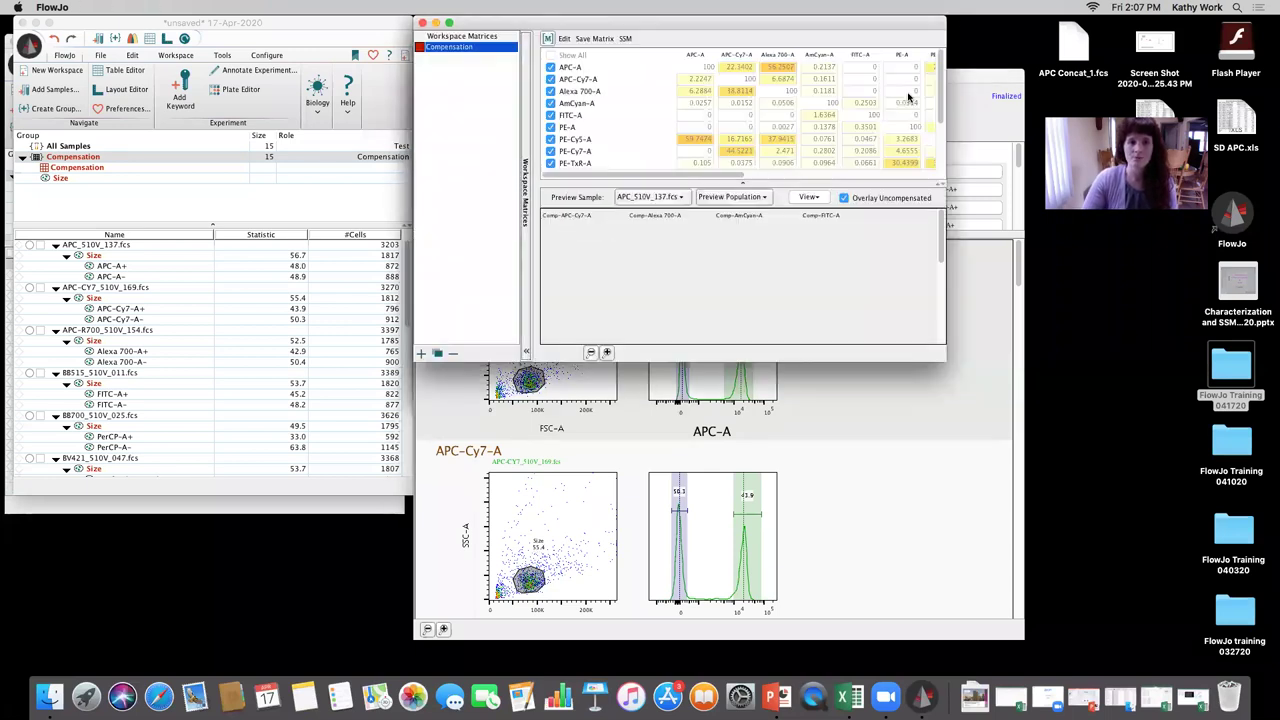
{"action": "left_click_drag", "start_coordinate": [740, 20], "coordinate": [570, 28]}
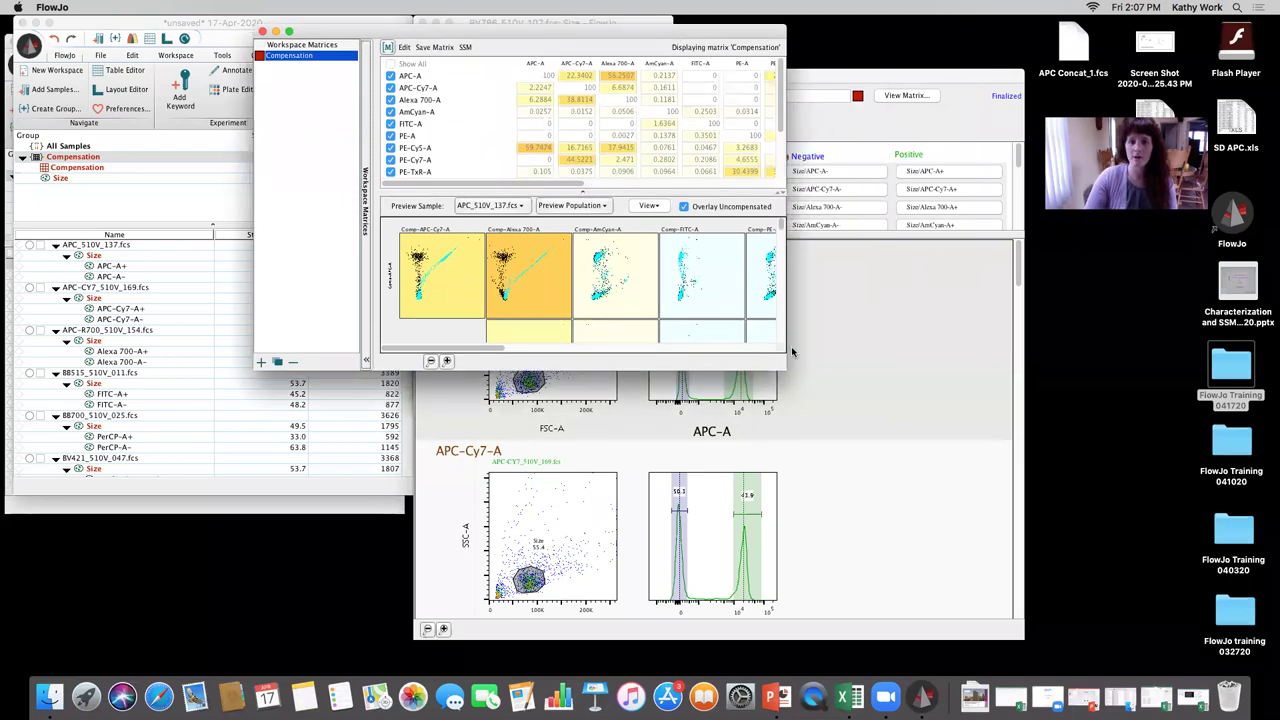
{"action": "left_click_drag", "start_coordinate": [776, 372], "coordinate": [1124, 652]}
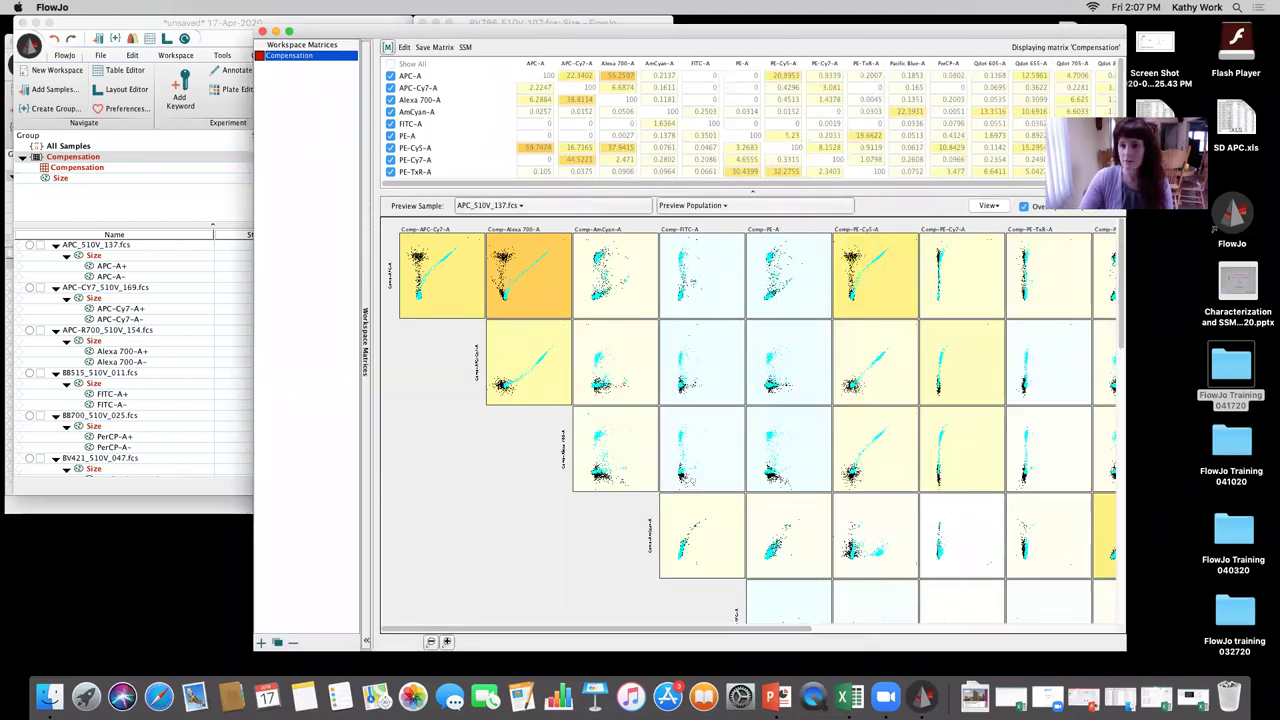
{"action": "left_click_drag", "start_coordinate": [989, 31], "coordinate": [943, 34]}
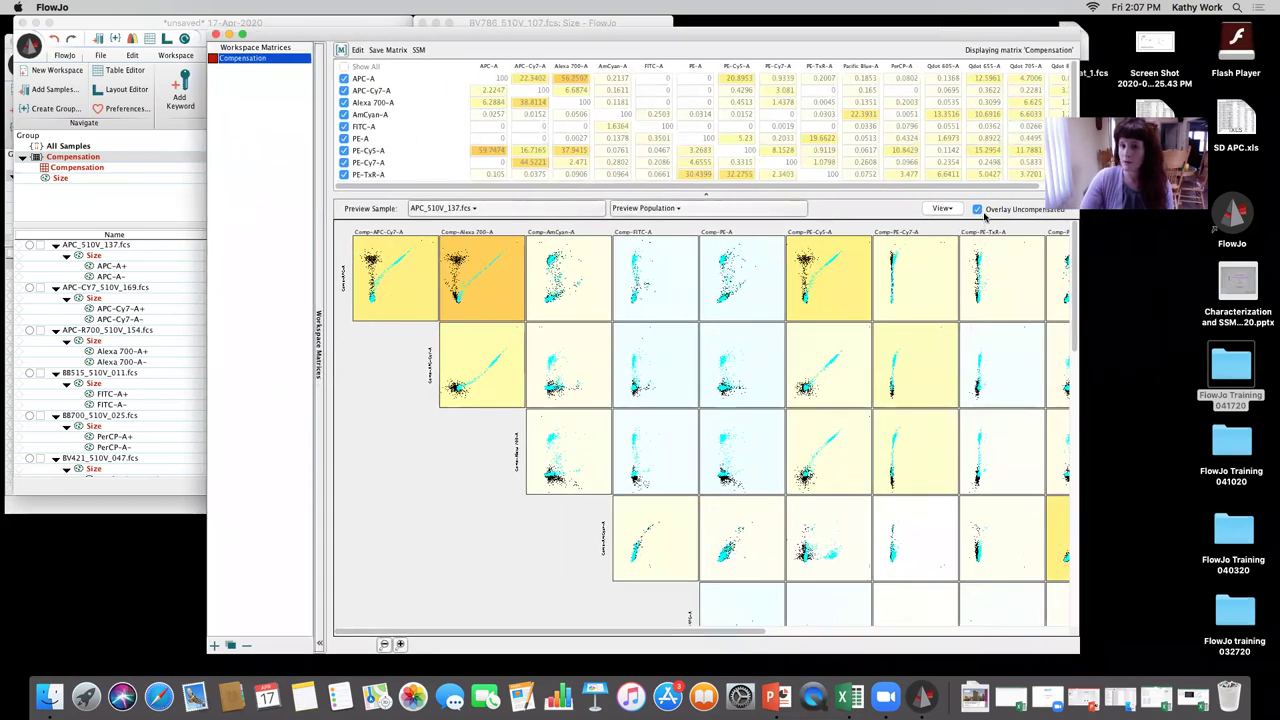
{"action": "left_click", "coordinate": [984, 210]}
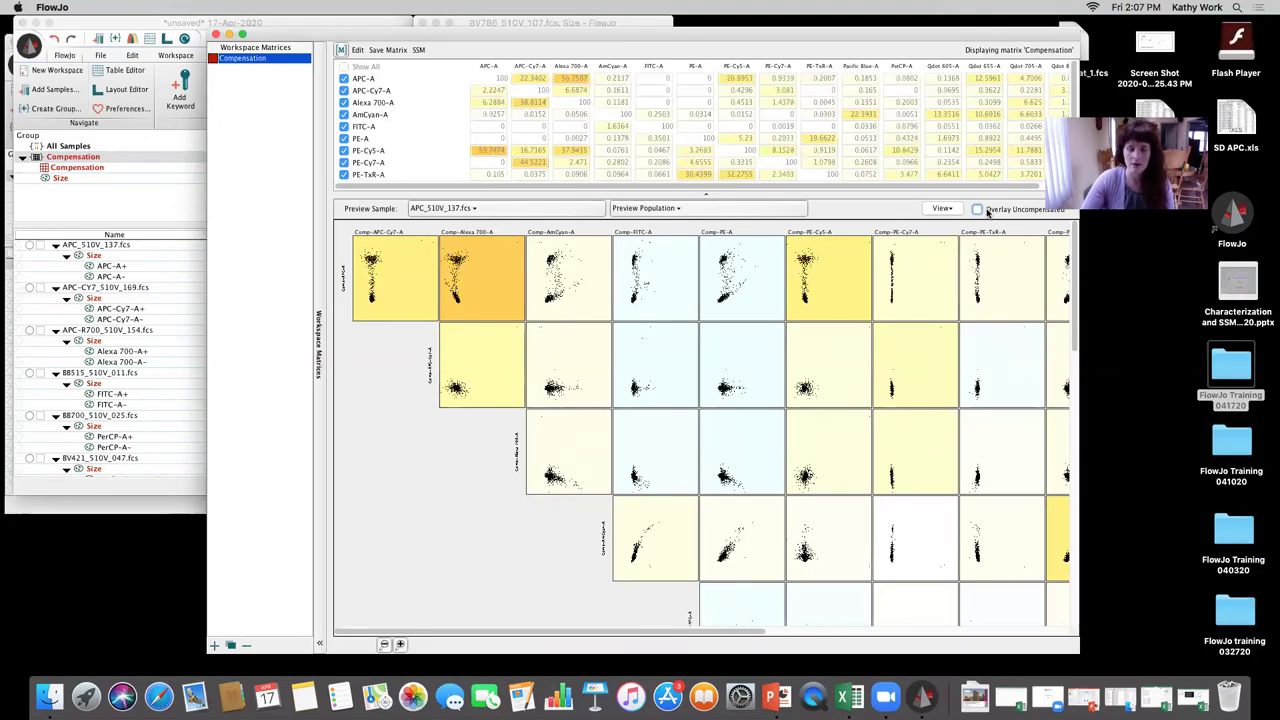
- Display the SSM of the Compensation matrix and export it to the Desktop as BB515 BB700.csv
{"action": "left_click", "coordinate": [418, 50]}
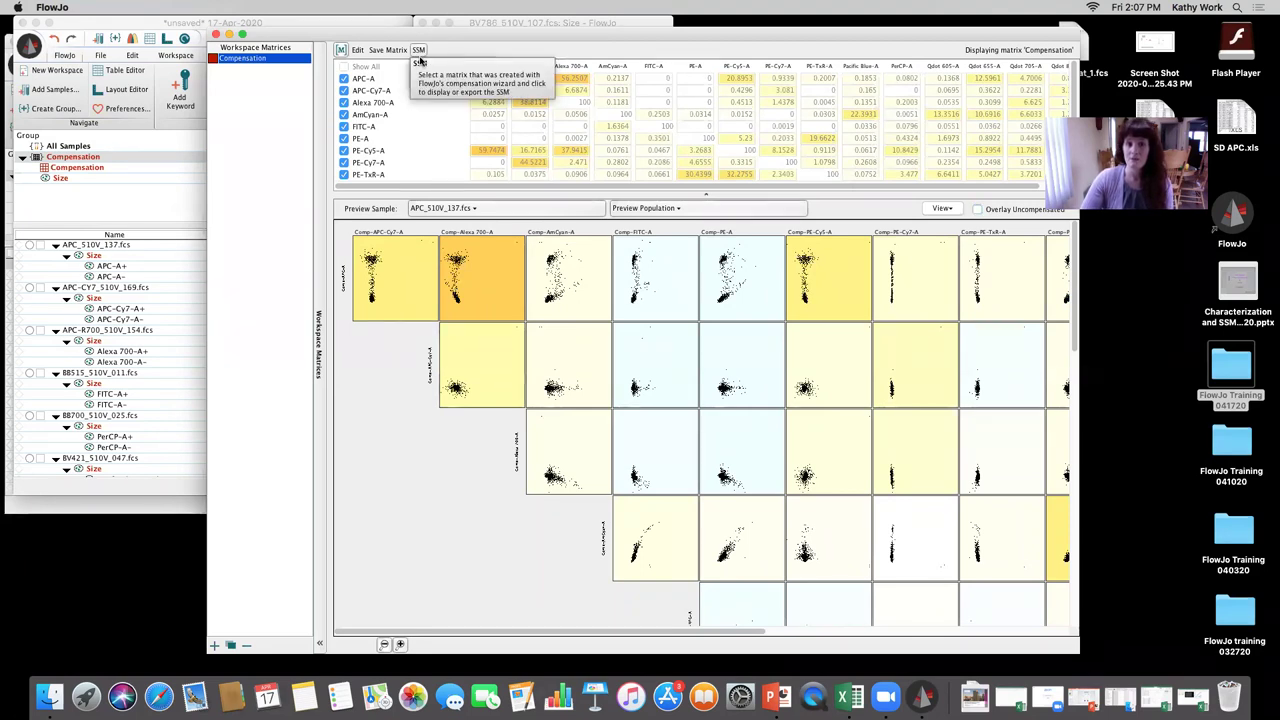
{"action": "left_click", "coordinate": [428, 67]}
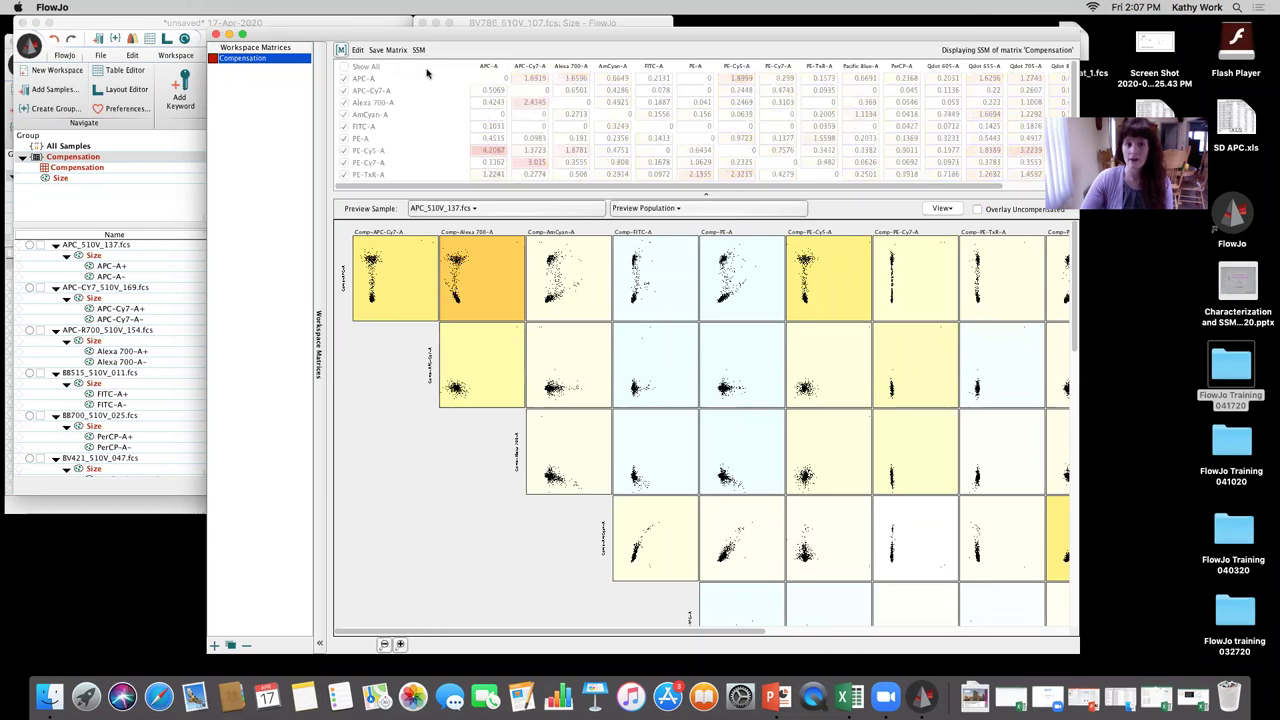
{"action": "left_click", "coordinate": [416, 50]}
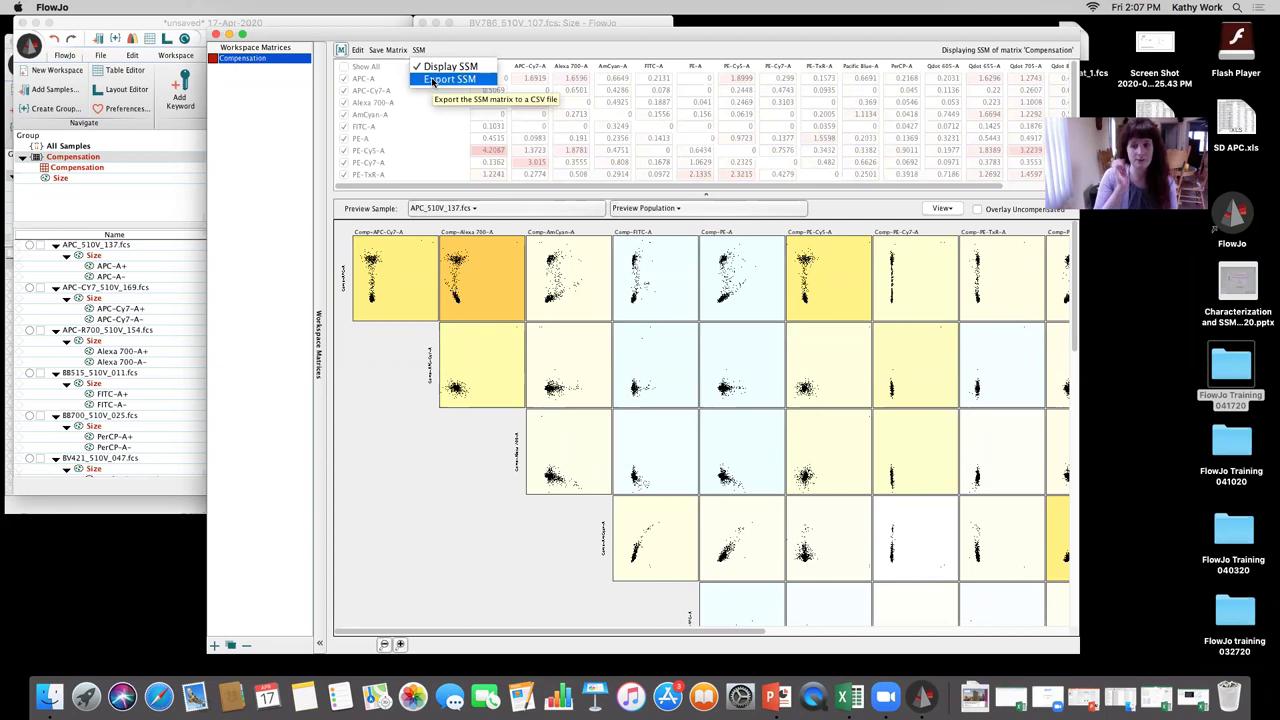
{"action": "left_click", "coordinate": [433, 80]}
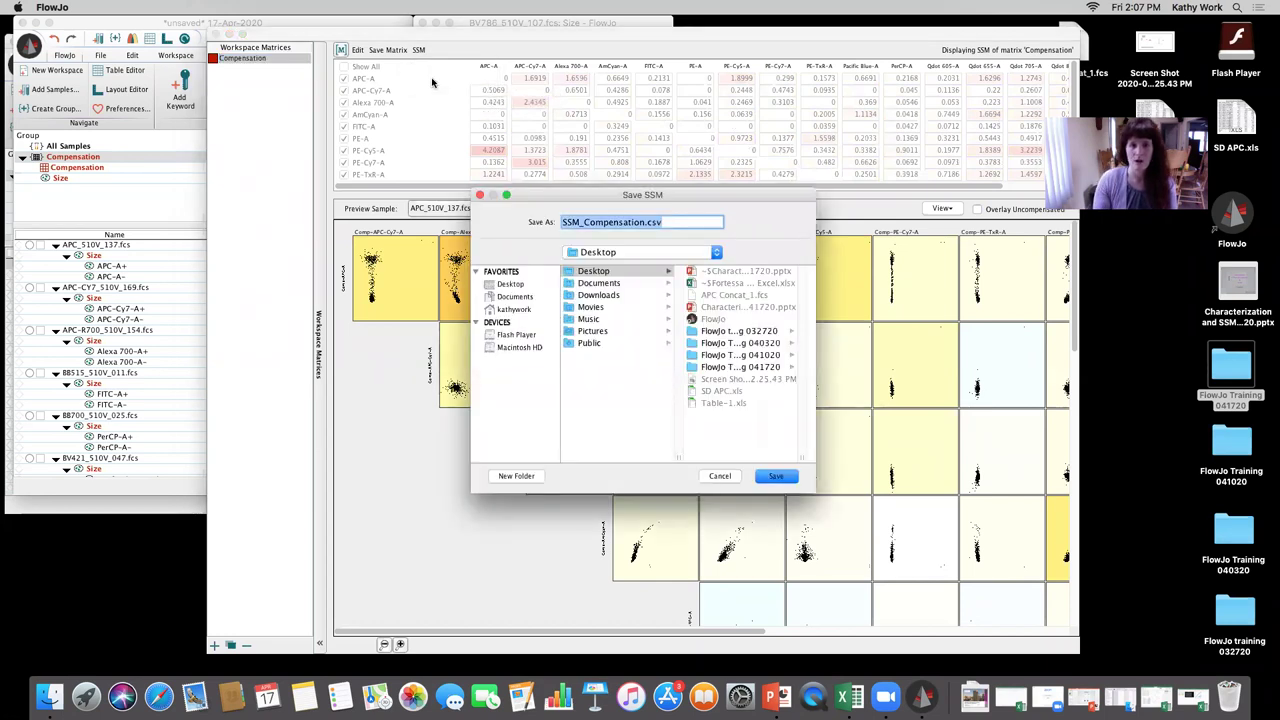
{"action": "left_click", "coordinate": [641, 223]}
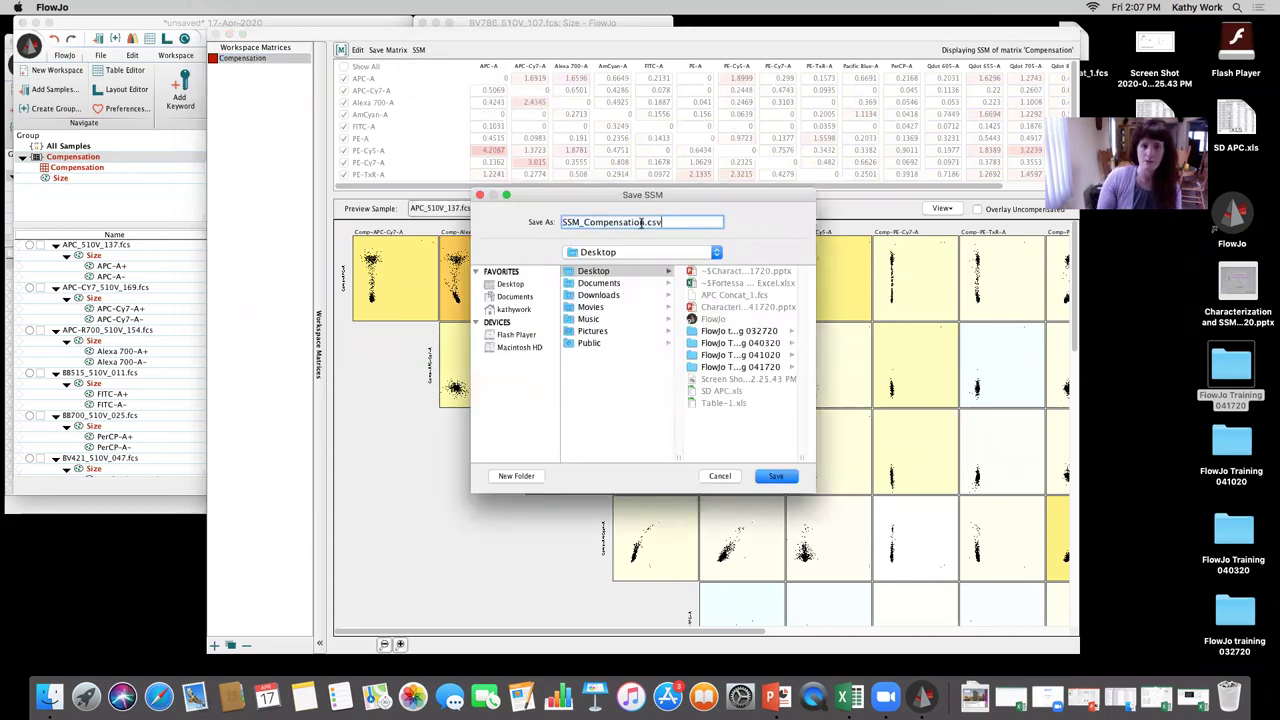
{"action": "left_click_drag", "start_coordinate": [645, 223], "coordinate": [484, 224]}
{"action": "type", "text": "BB515 BB"}
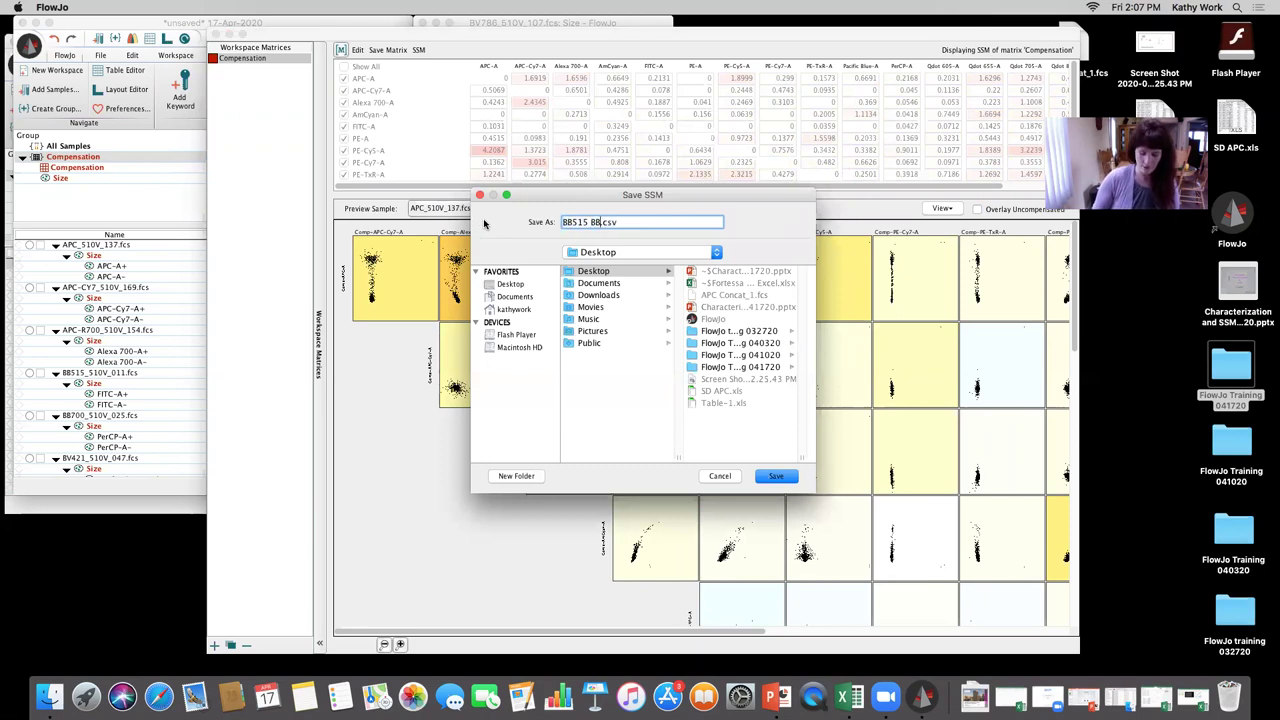
{"action": "type", "text": "700"}
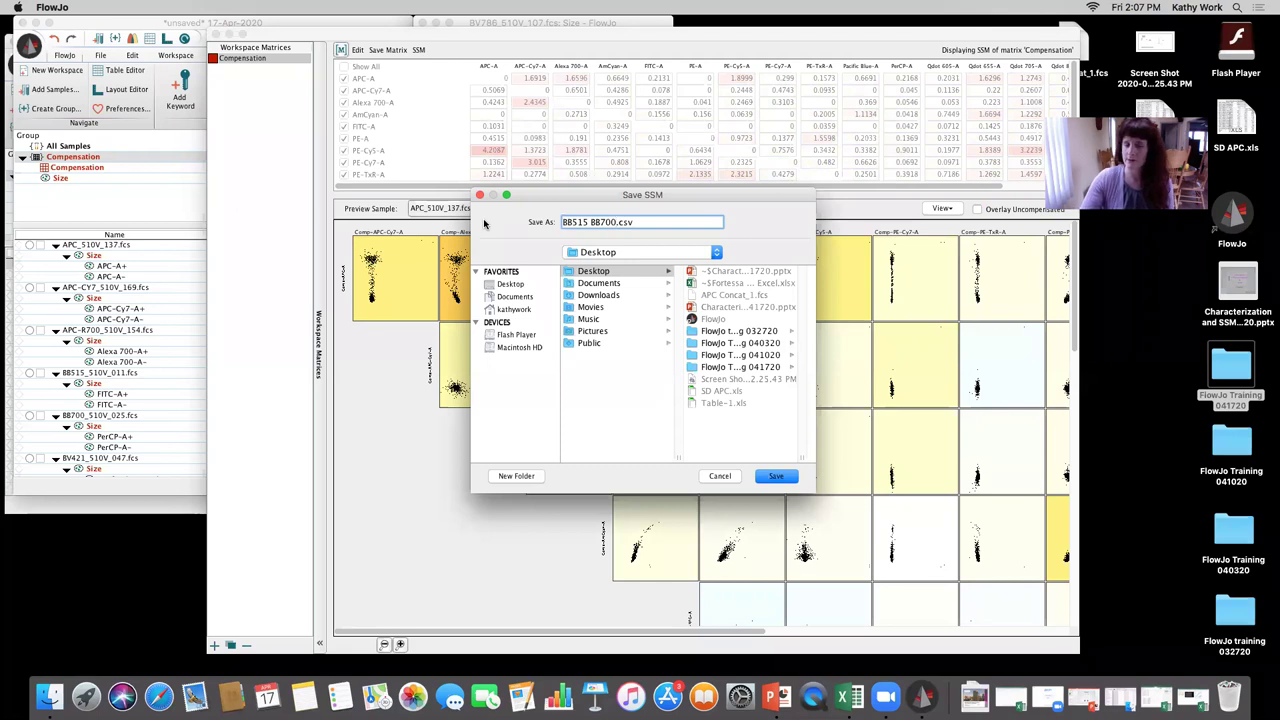
{"action": "left_click", "coordinate": [777, 477]}
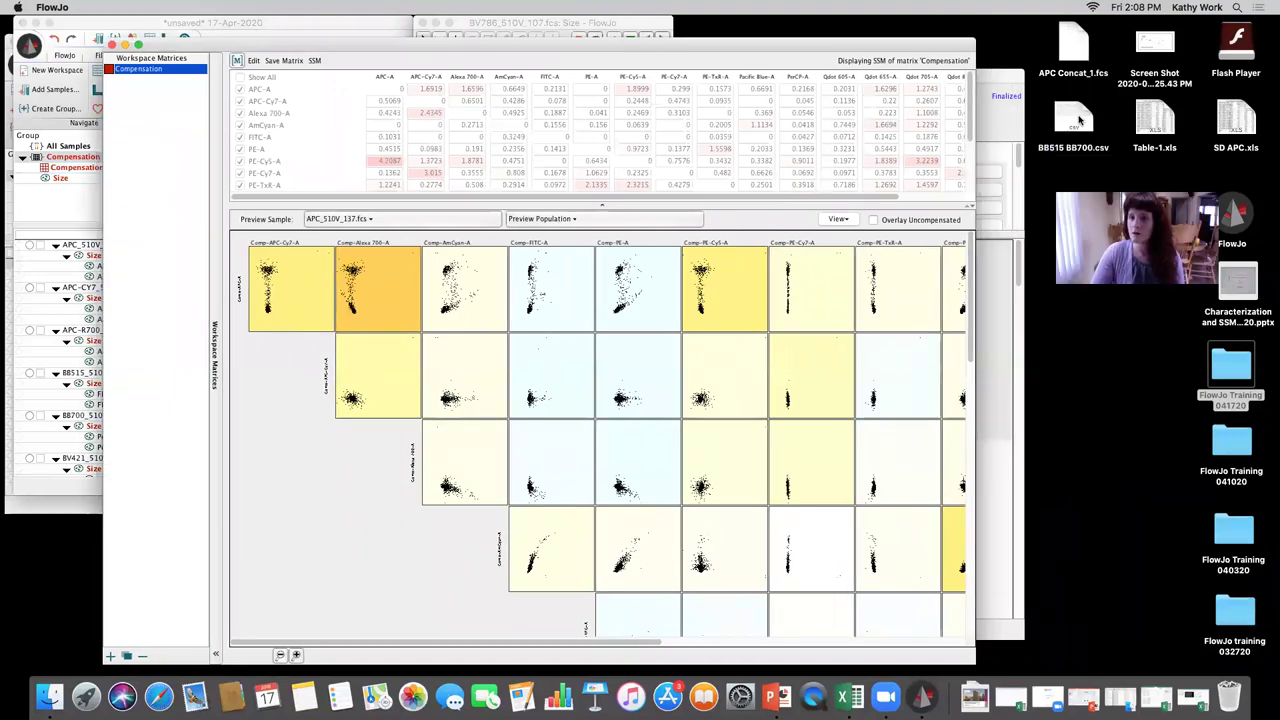
- Open the exported BB515 BB700.csv from the desktop in Excel
{"action": "left_click", "coordinate": [1078, 120]}
{"action": "double_click", "coordinate": [1078, 120]}
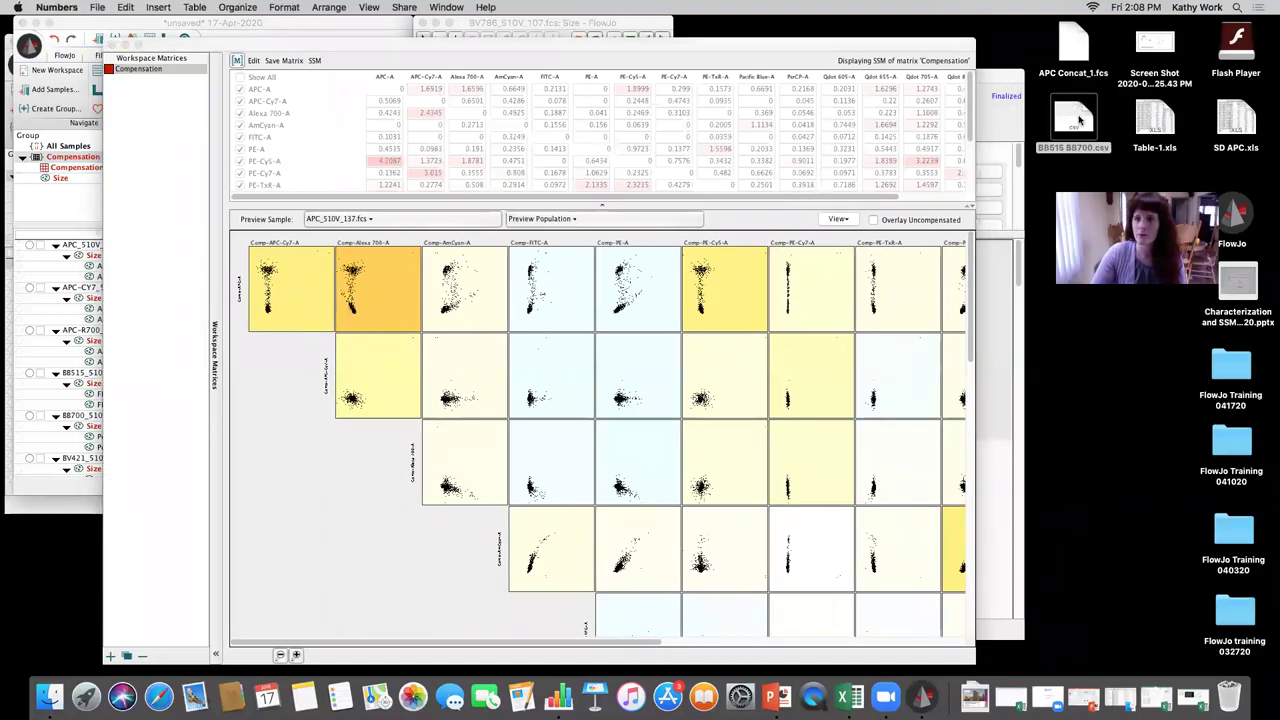
{"action": "key", "text": "super+w"}
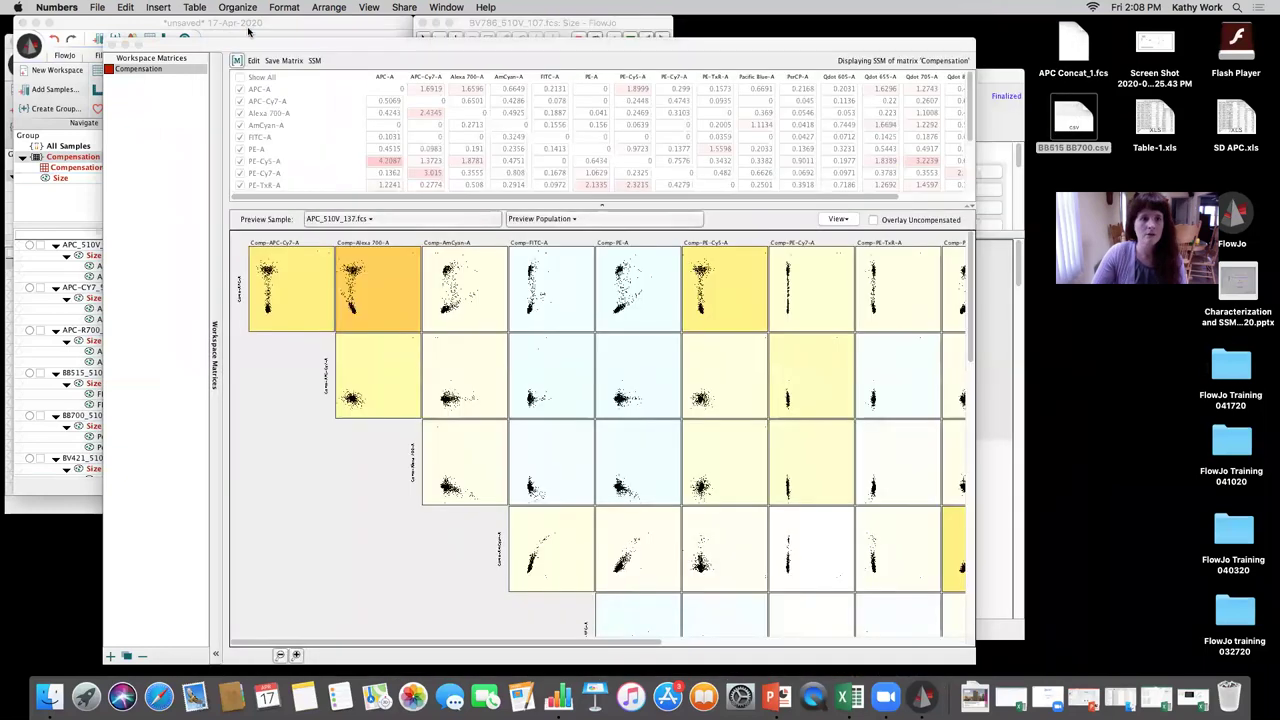
{"action": "right_click", "coordinate": [1074, 110]}
{"action": "mouse_move", "coordinate": [1093, 128]}
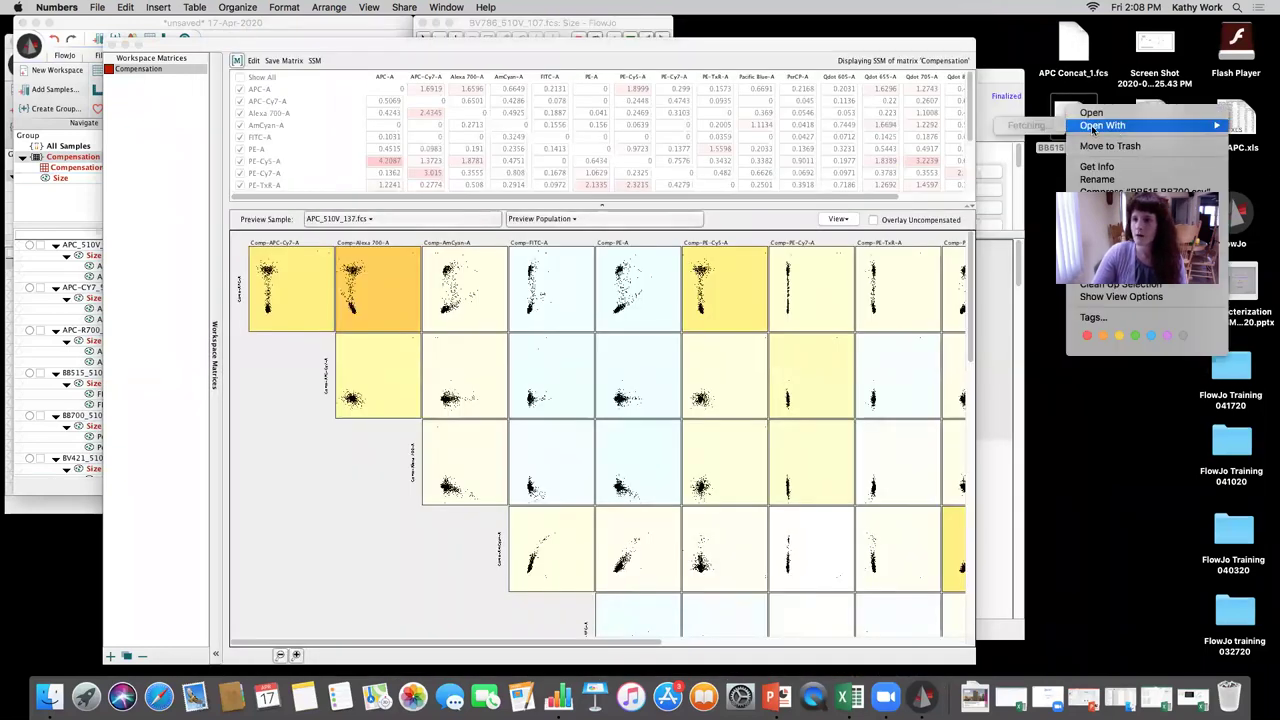
{"action": "left_click", "coordinate": [1000, 150]}
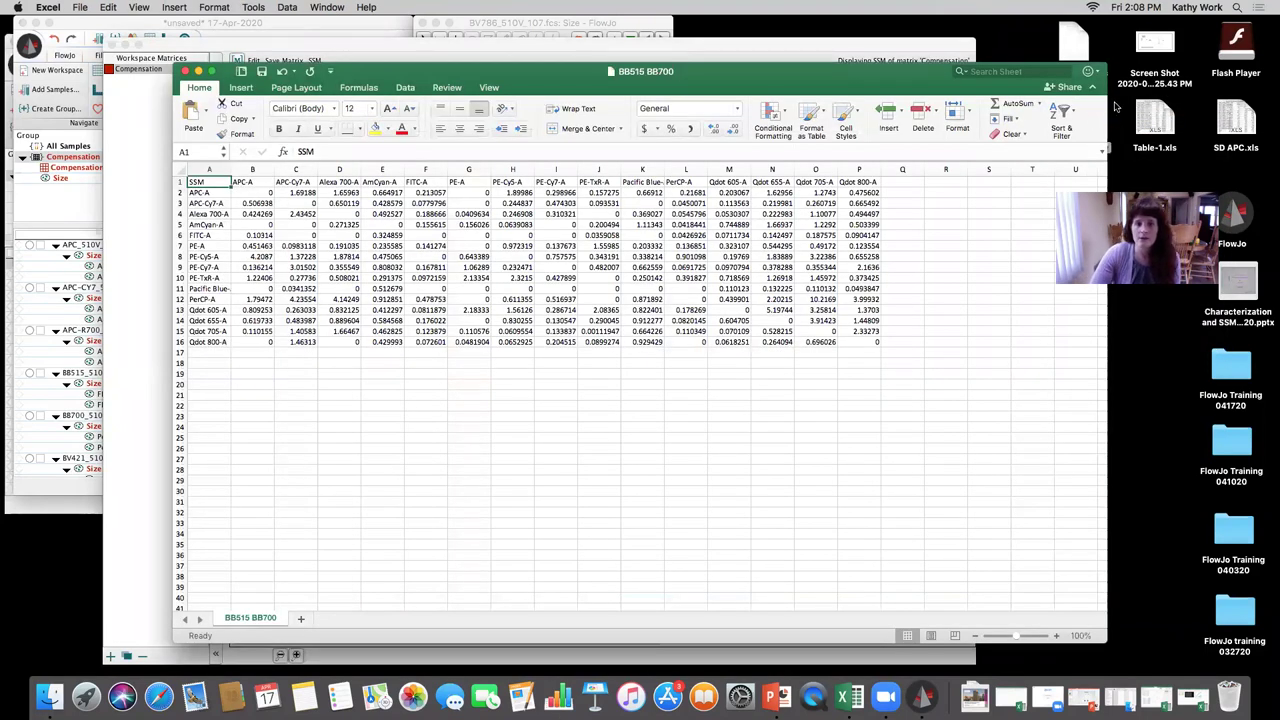
- Apply the green-white color scale to the spreading values in B2:P16, with the highest values in green
{"action": "scroll", "coordinate": [398, 194], "scroll_direction": "right", "scroll_amount": 2}
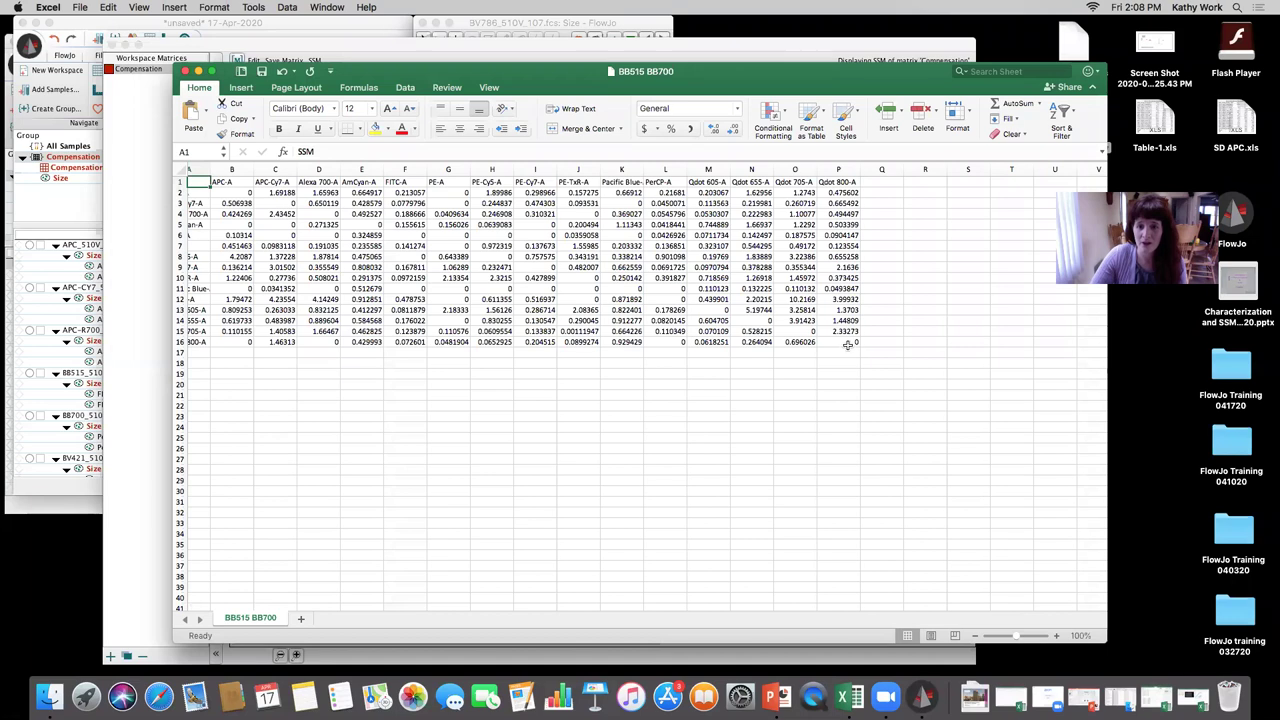
{"action": "left_click_drag", "start_coordinate": [848, 344], "coordinate": [234, 192]}
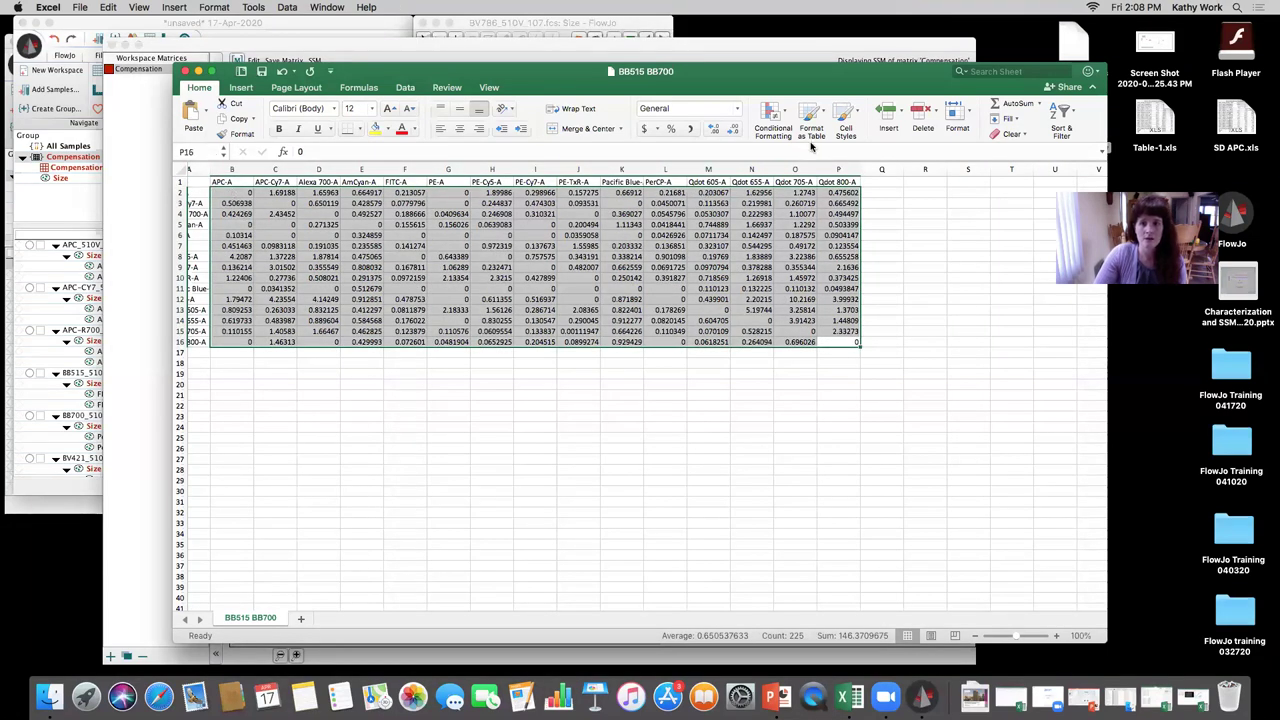
{"action": "left_click", "coordinate": [781, 108]}
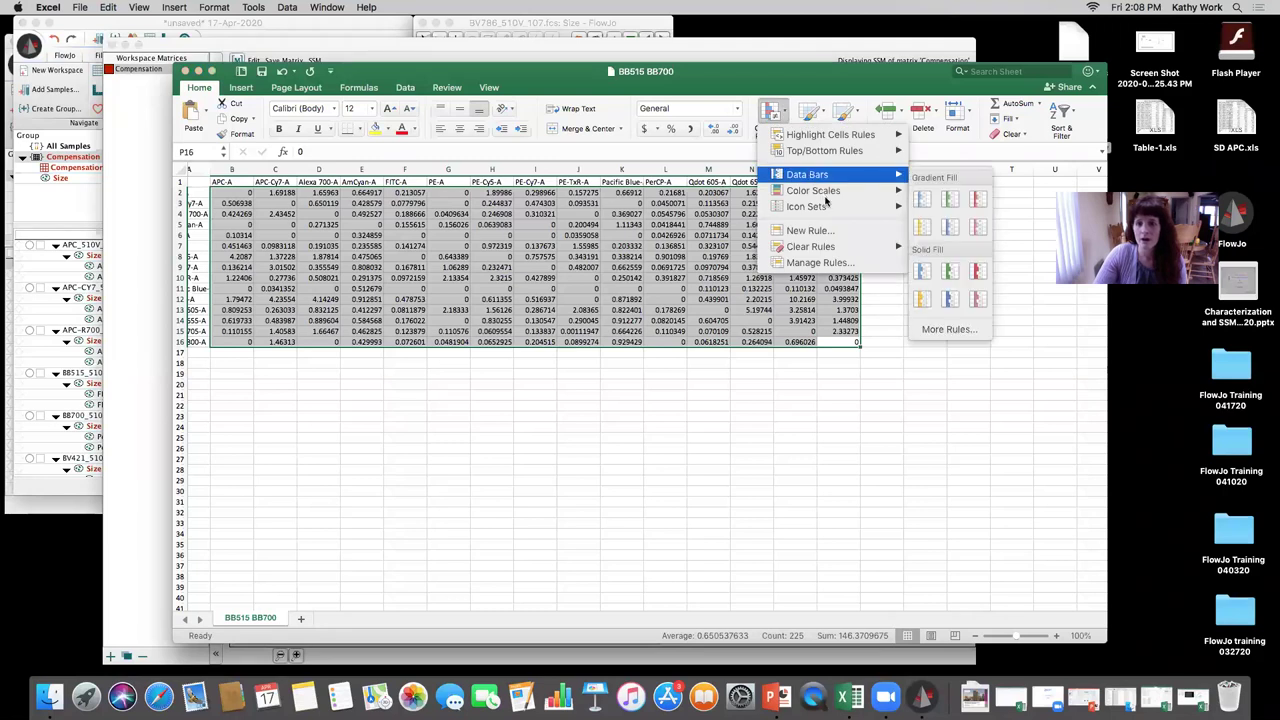
{"action": "mouse_move", "coordinate": [887, 192]}
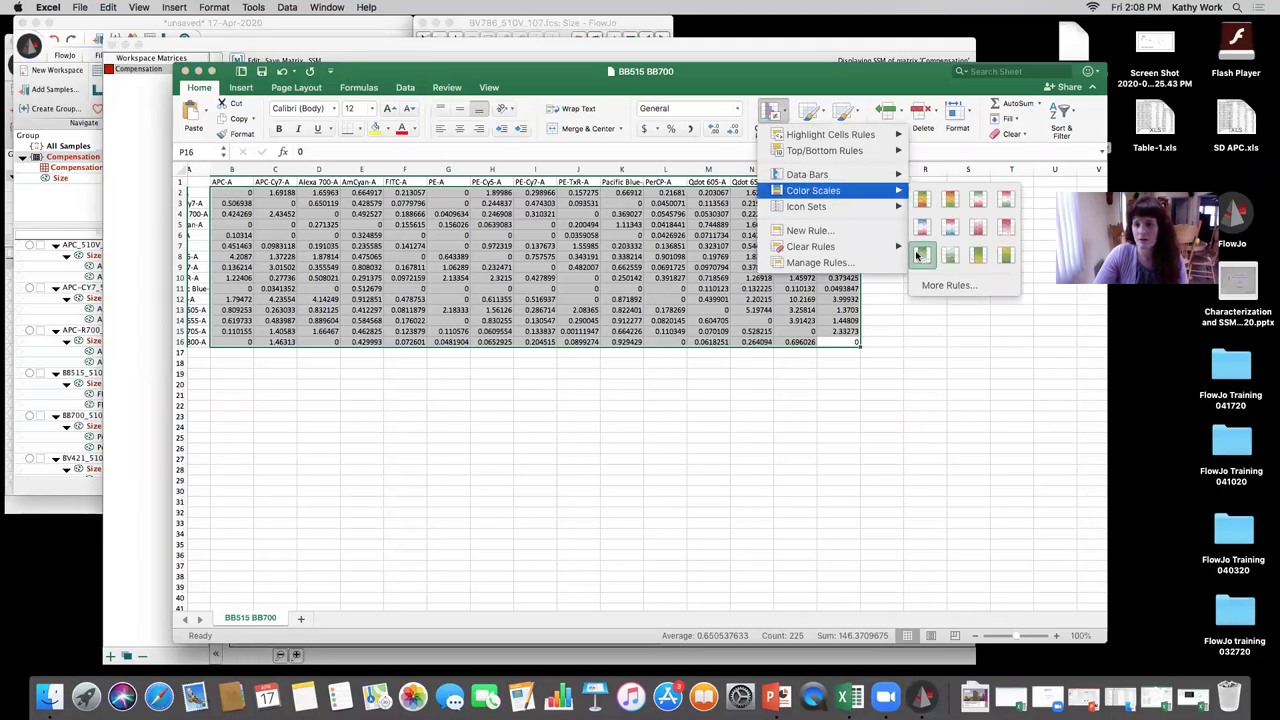
{"action": "left_click", "coordinate": [968, 236]}
{"action": "left_click", "coordinate": [770, 112]}
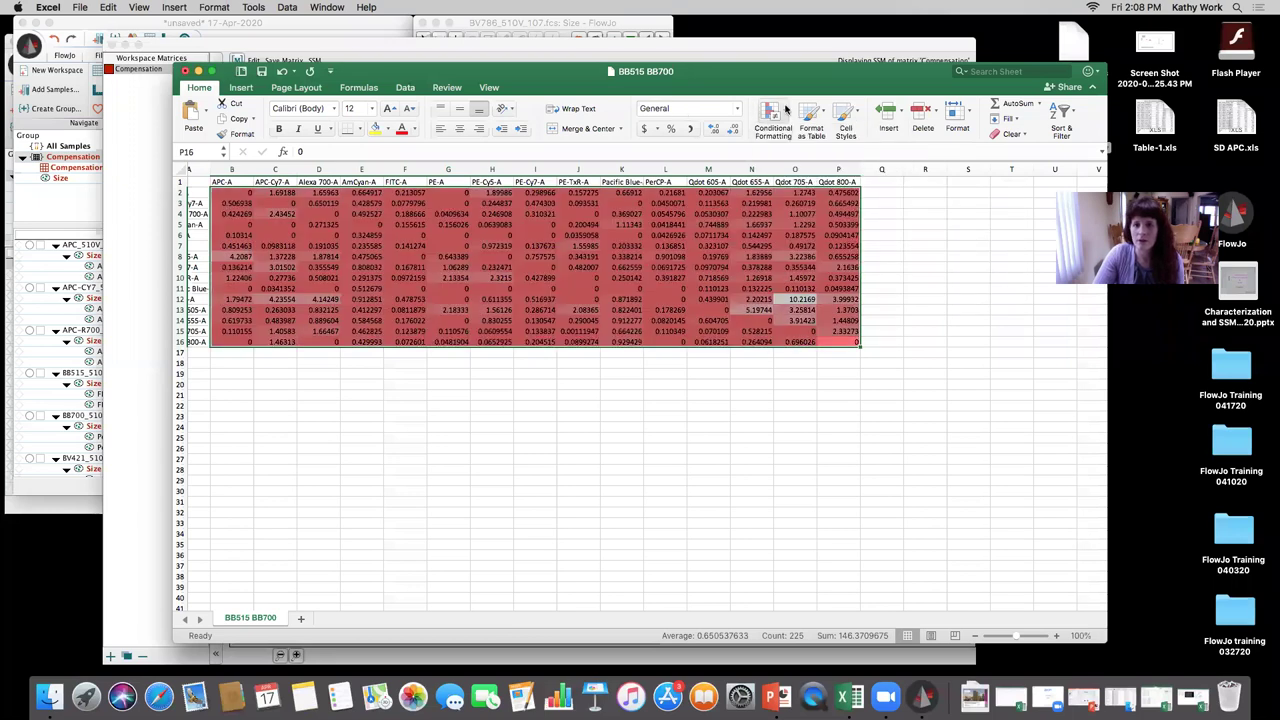
{"action": "mouse_move", "coordinate": [814, 189]}
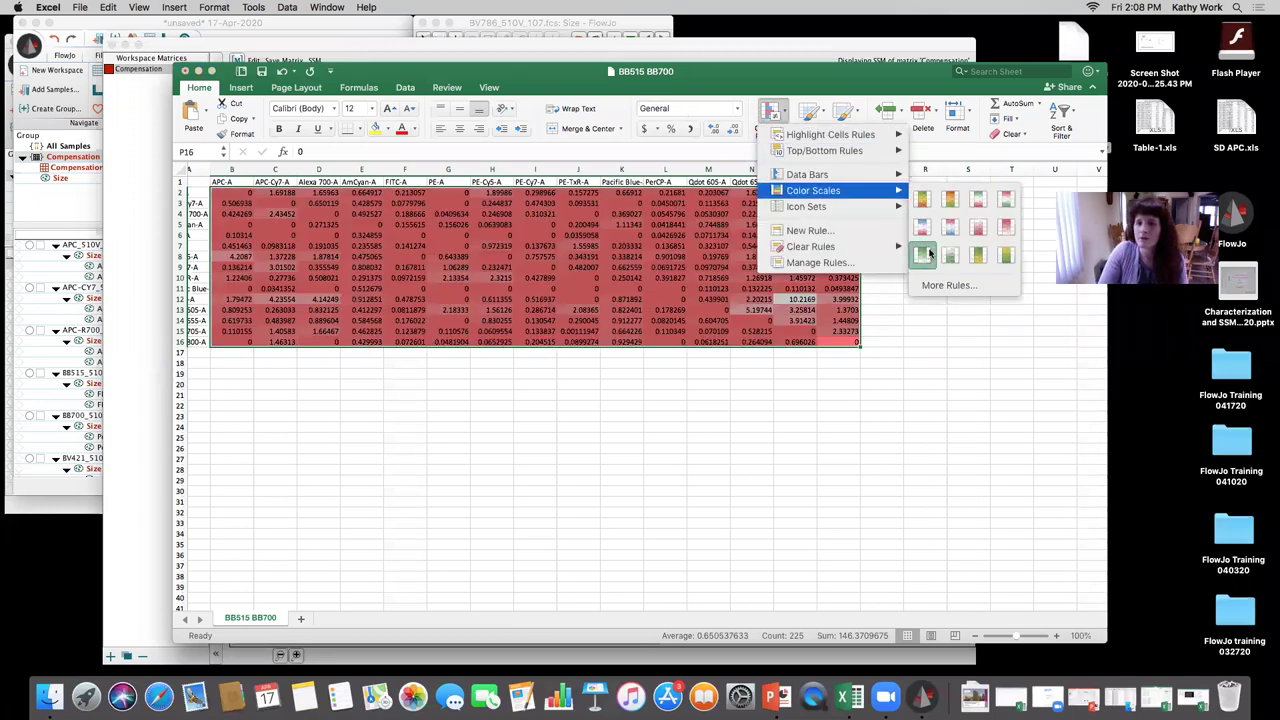
{"action": "left_click", "coordinate": [917, 251]}
{"action": "left_click_drag", "start_coordinate": [744, 346], "coordinate": [746, 357]}
{"action": "left_click", "coordinate": [751, 405]}
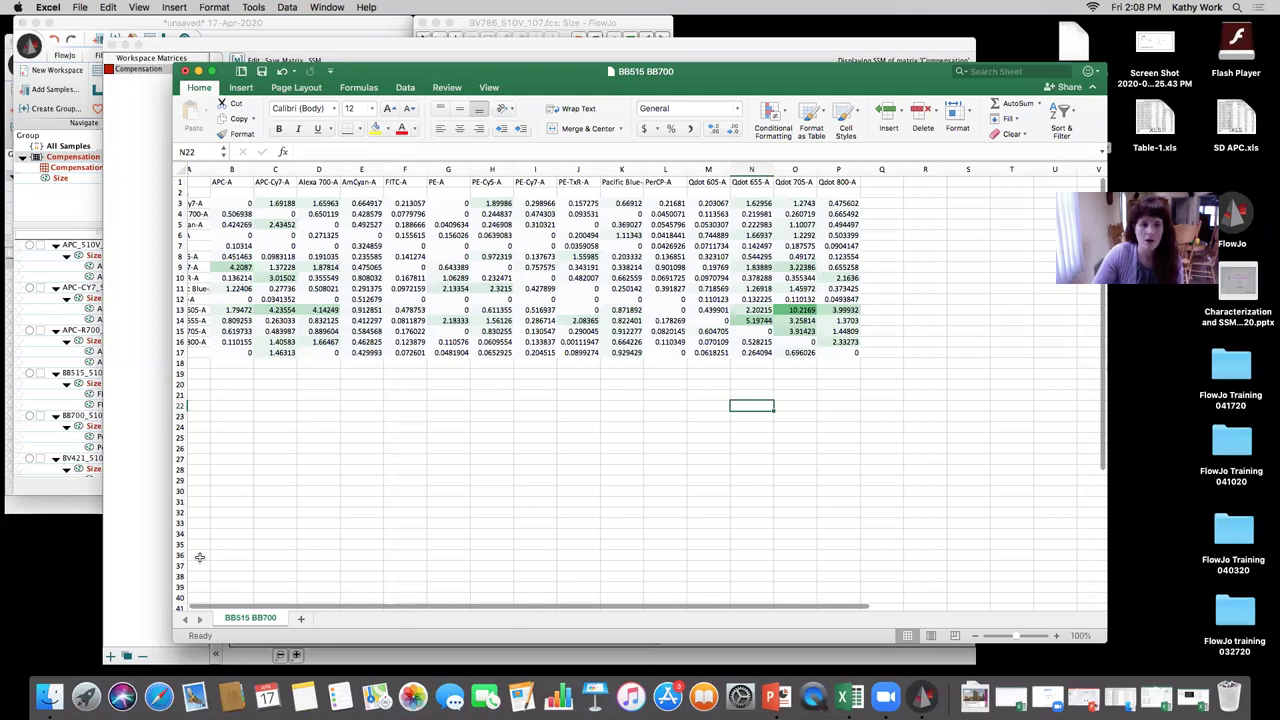
- Examine the color-scaled spreading values, singling out row 13 and its Qdot 705-A value in cell O13
{"action": "scroll", "coordinate": [199, 557], "scroll_direction": "down", "scroll_amount": 2}
{"action": "scroll", "coordinate": [199, 557], "scroll_direction": "right", "scroll_amount": 1}
{"action": "scroll", "coordinate": [199, 557], "scroll_direction": "up", "scroll_amount": 1}
{"action": "scroll", "coordinate": [199, 557], "scroll_direction": "left", "scroll_amount": 1}
{"action": "scroll", "coordinate": [199, 557], "scroll_direction": "up", "scroll_amount": 1}
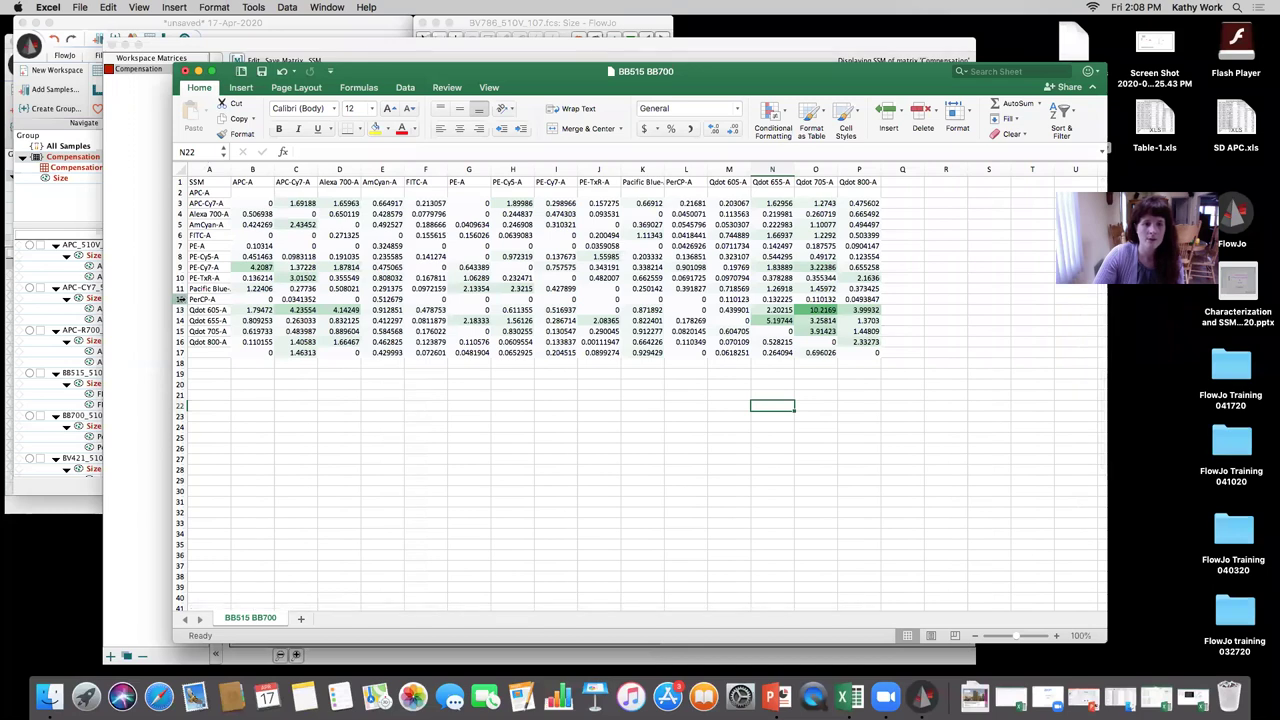
{"action": "left_click", "coordinate": [178, 310]}
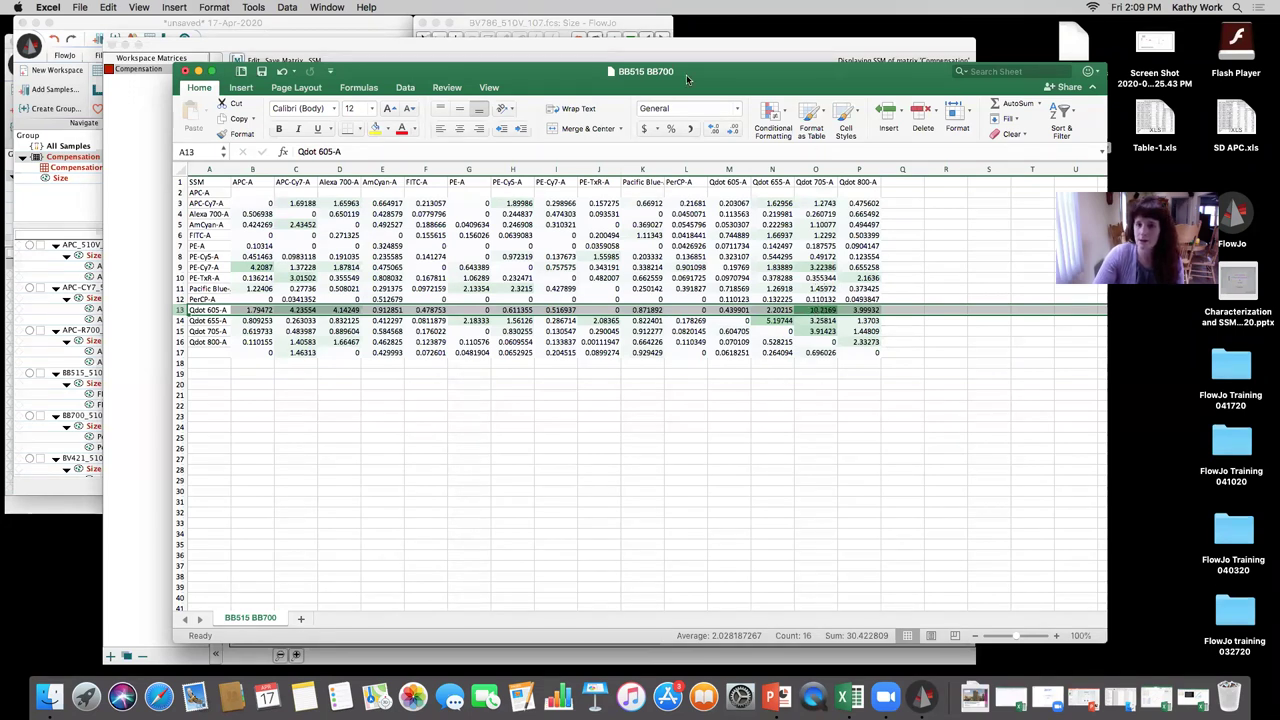
{"action": "left_click_drag", "start_coordinate": [703, 69], "coordinate": [767, 97]}
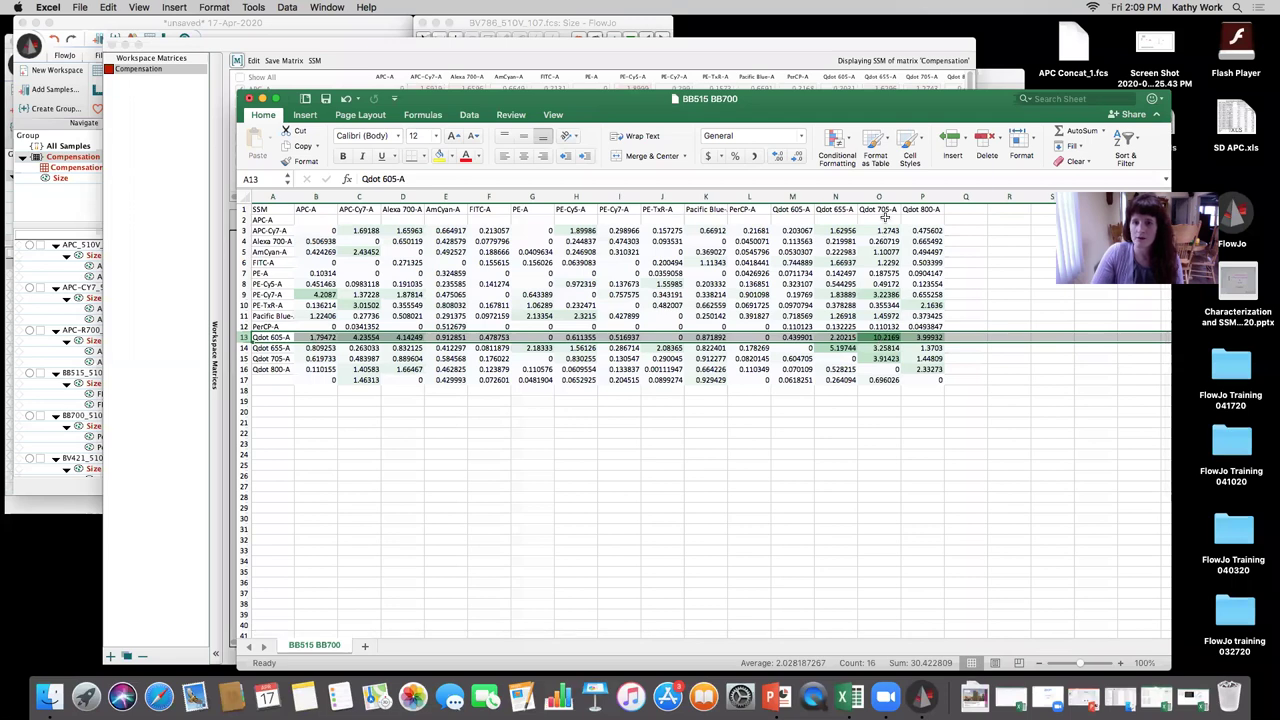
{"action": "scroll", "coordinate": [882, 213], "scroll_direction": "down", "scroll_amount": 2}
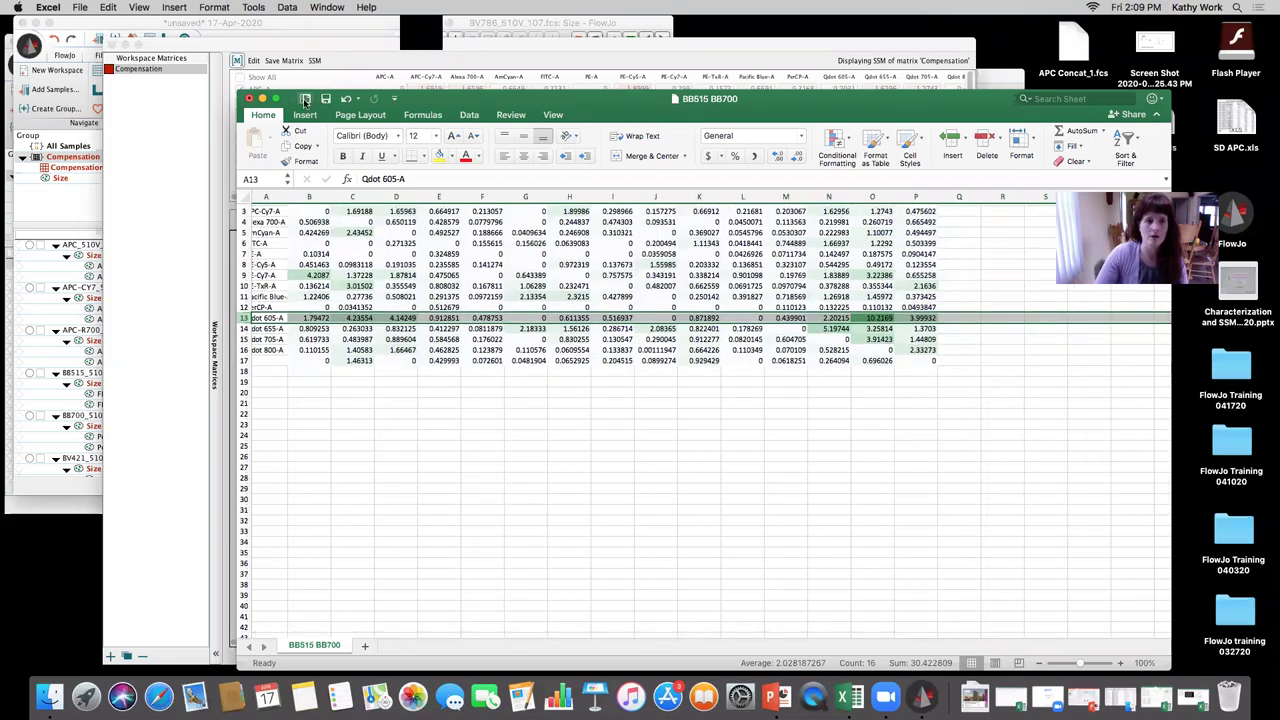
{"action": "left_click_drag", "start_coordinate": [430, 102], "coordinate": [446, 105]}
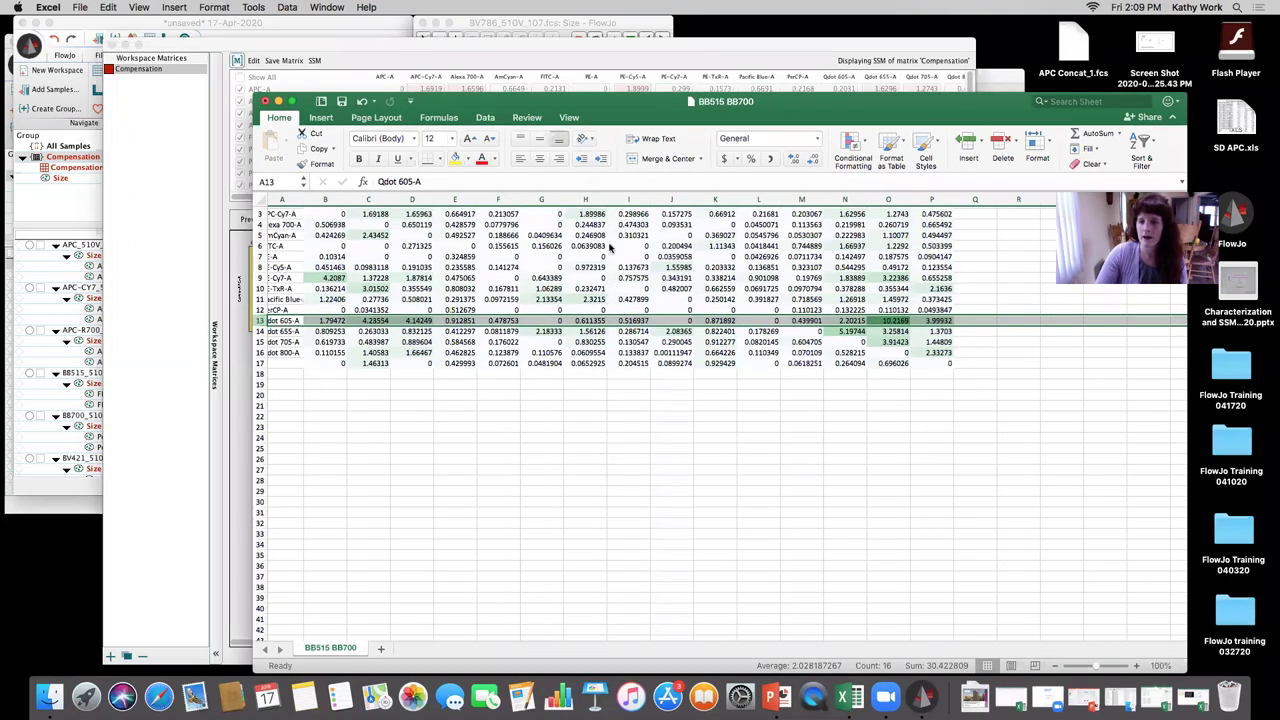
{"action": "left_click_drag", "start_coordinate": [610, 101], "coordinate": [765, 211]}
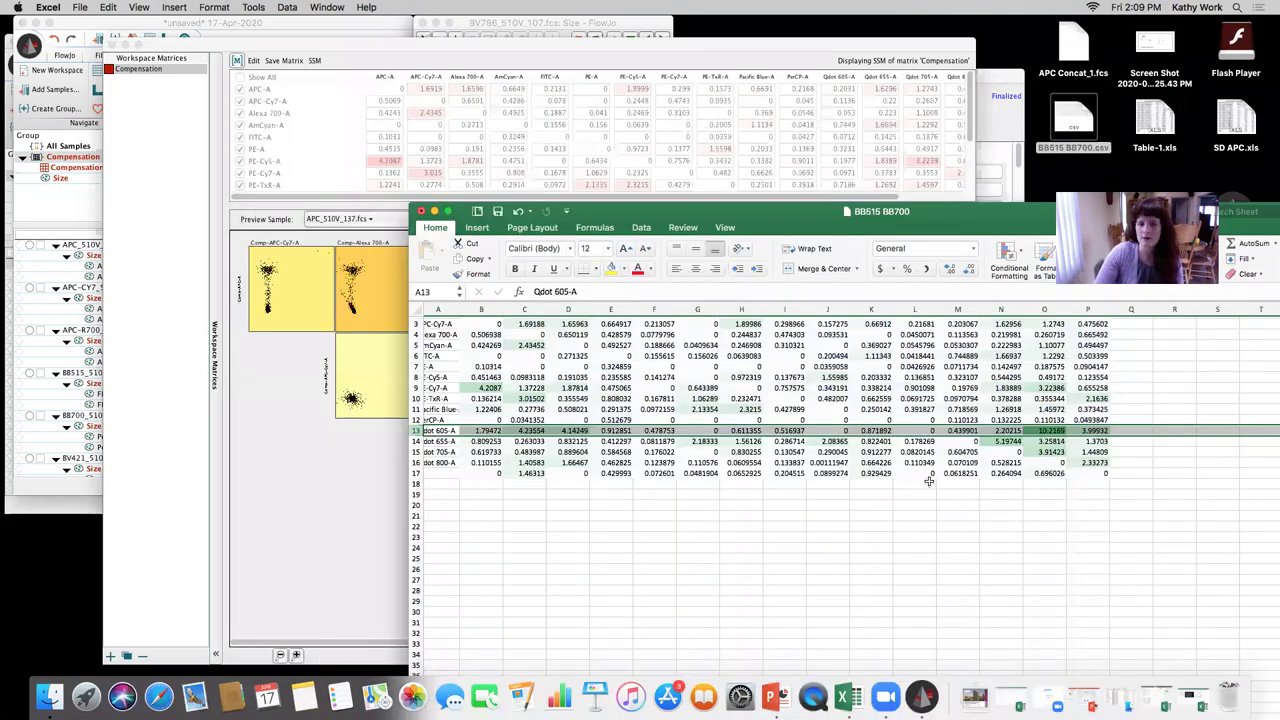
{"action": "left_click", "coordinate": [1034, 432]}
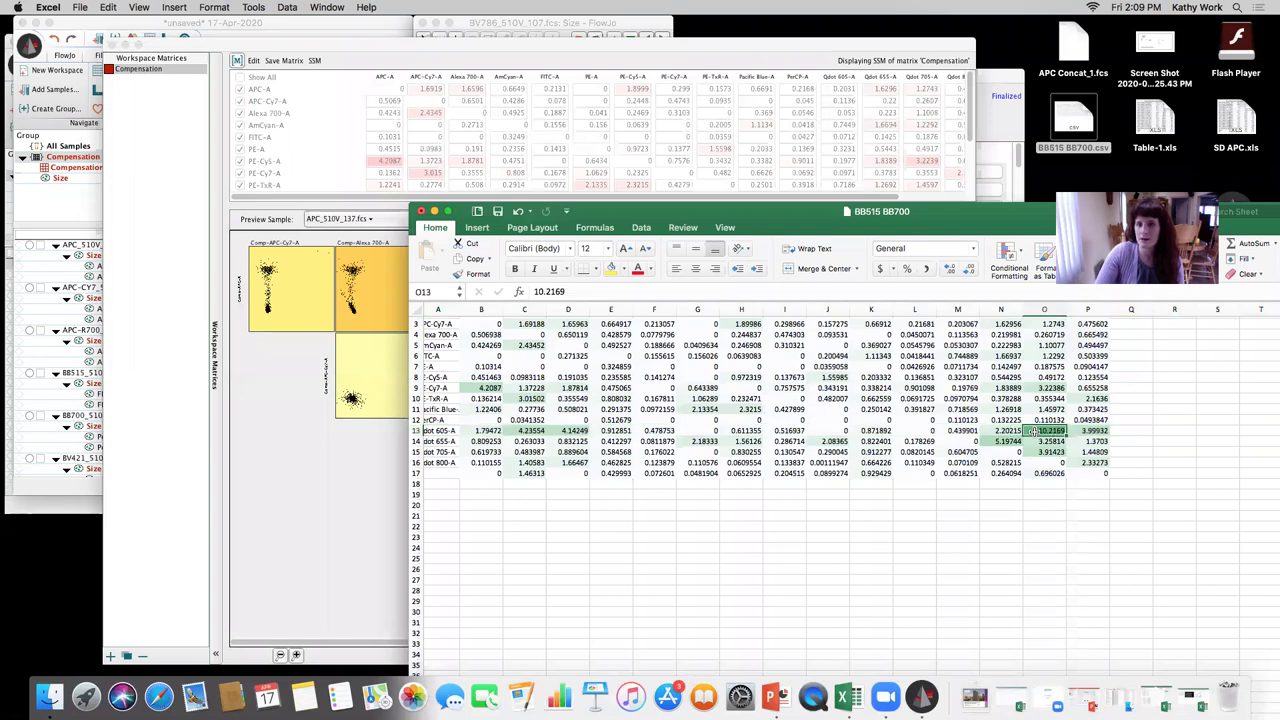
- Switch back to the FlowJo matrix window and turn off the SSM display for the Compensation matrix
{"action": "left_click_drag", "start_coordinate": [288, 50], "coordinate": [328, 50]}
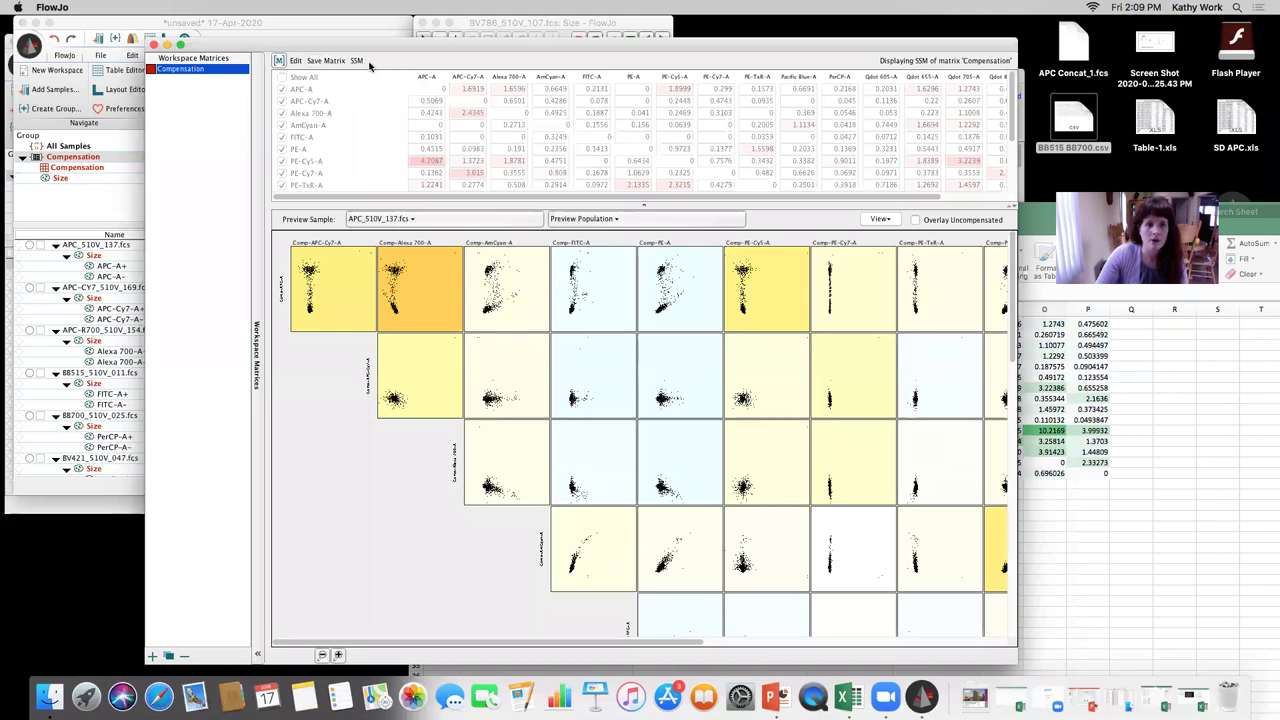
{"action": "left_click", "coordinate": [362, 63]}
{"action": "left_click", "coordinate": [376, 78]}
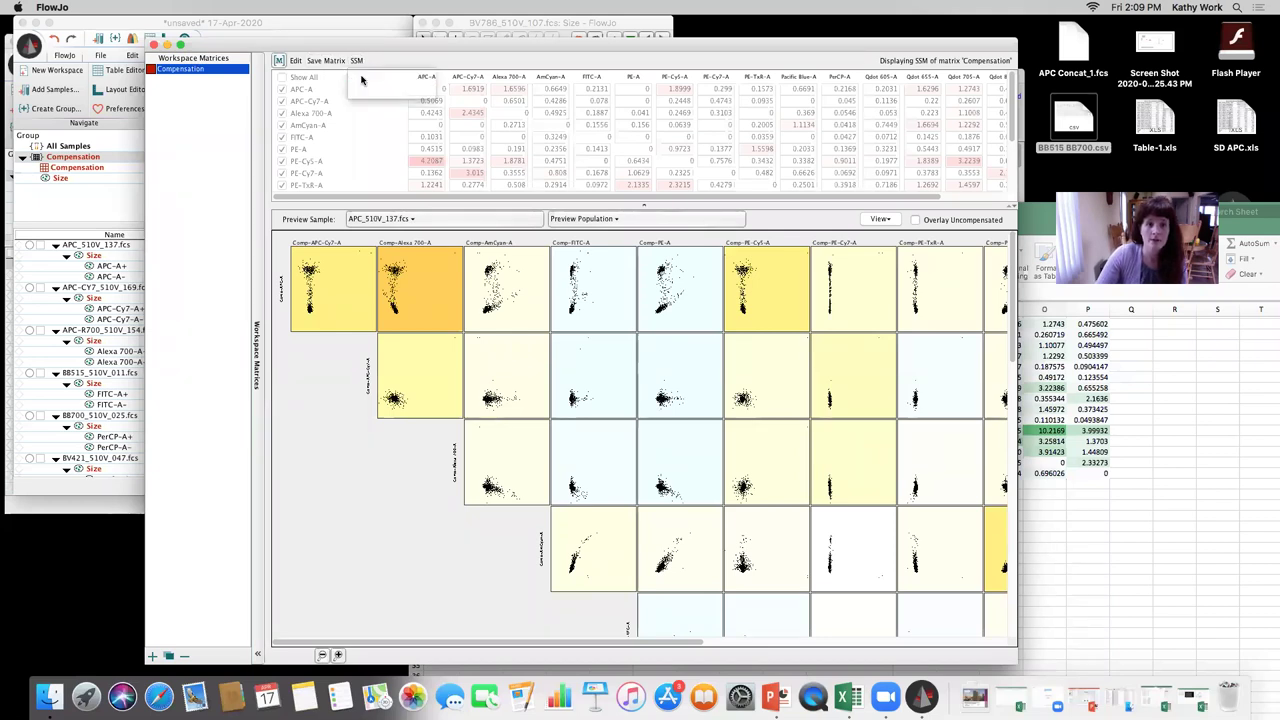
- Apply the Compensation matrix to the All Samples group in the workspace and bring the workspace window forward
{"action": "left_click_drag", "start_coordinate": [346, 50], "coordinate": [443, 59]}
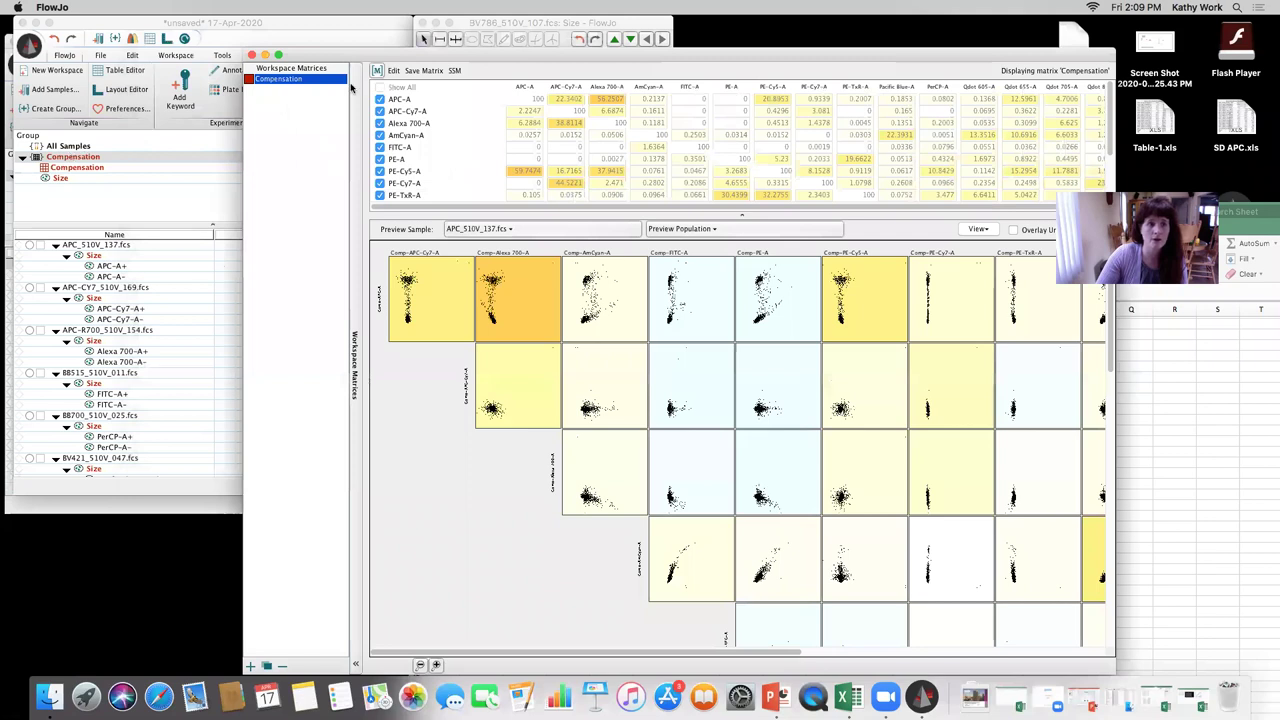
{"action": "left_click", "coordinate": [68, 147]}
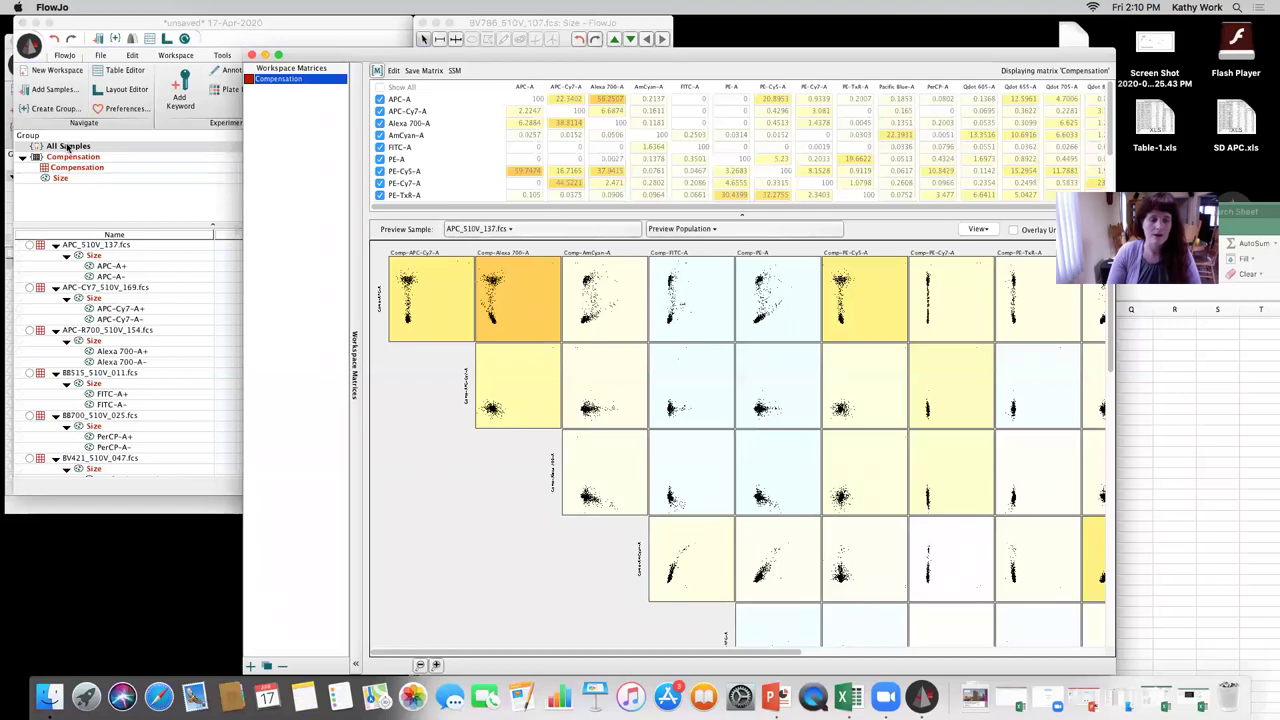
{"action": "left_click", "coordinate": [166, 24]}
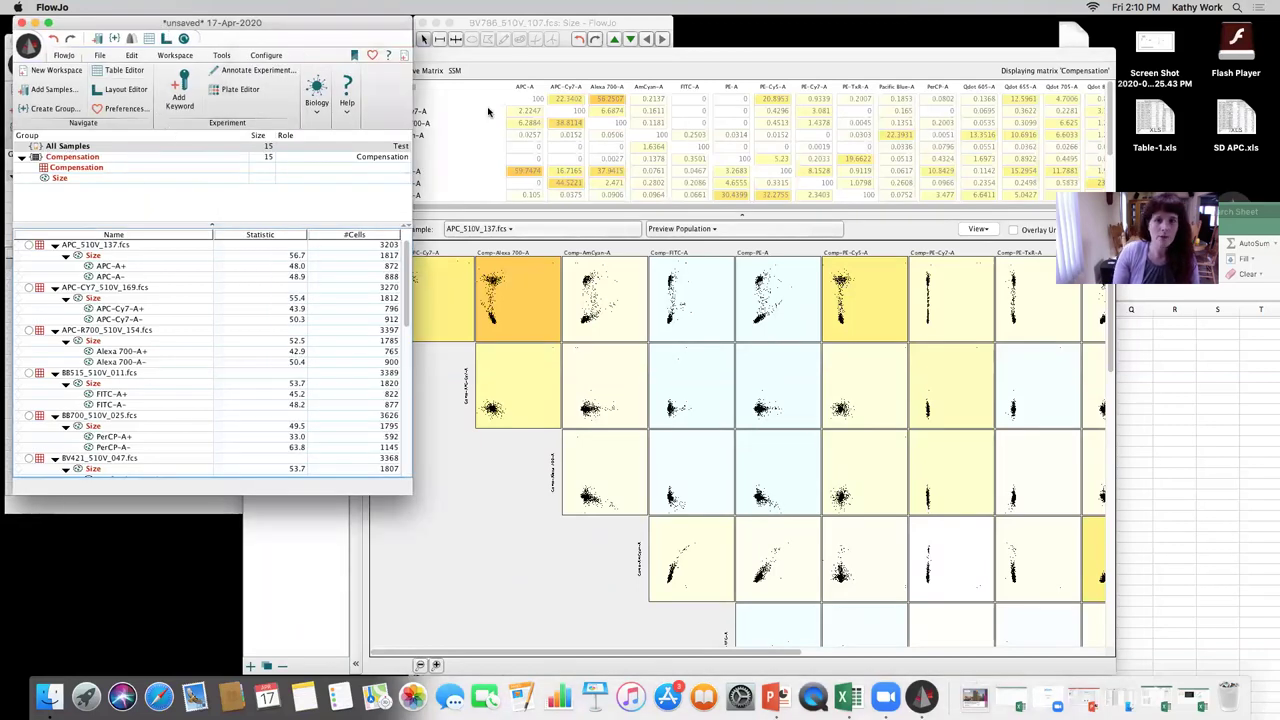
- Single out the Qdot 605-A row of the spreading values in Excel, and open the Size population of BV605_510V_076.fcs in FlowJo
{"action": "left_click", "coordinate": [1173, 395]}
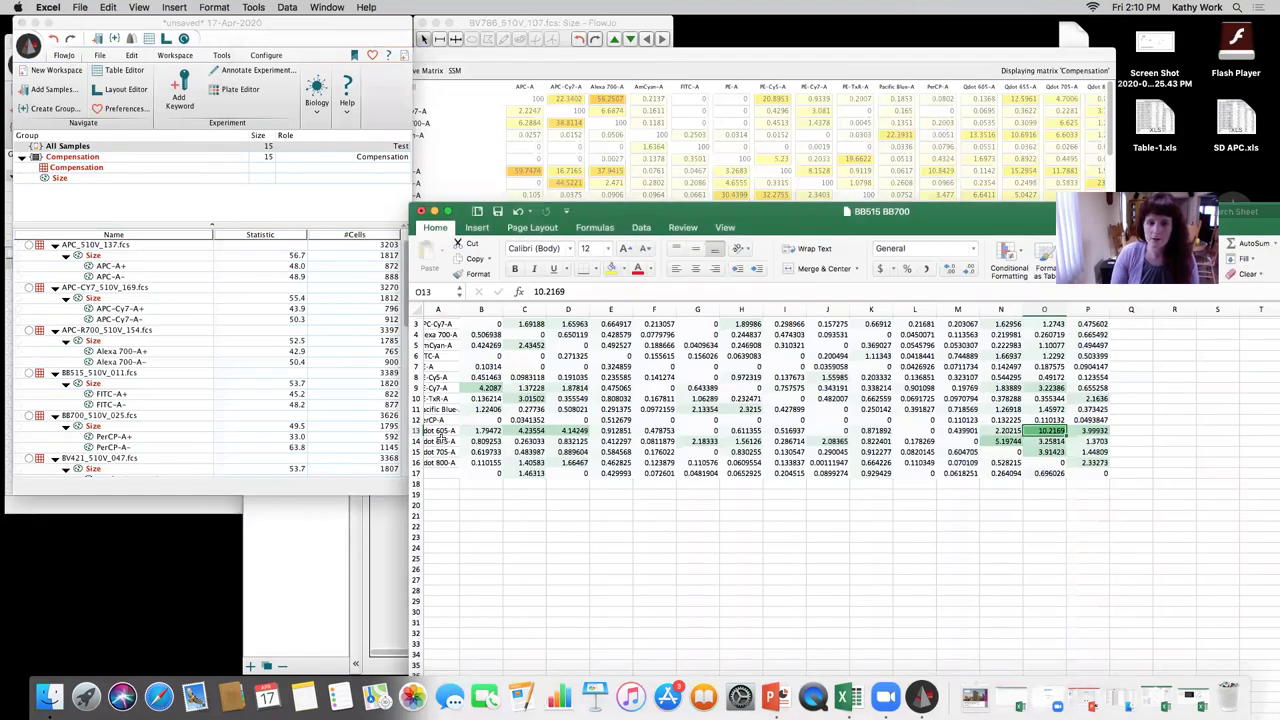
{"action": "left_click", "coordinate": [416, 431]}
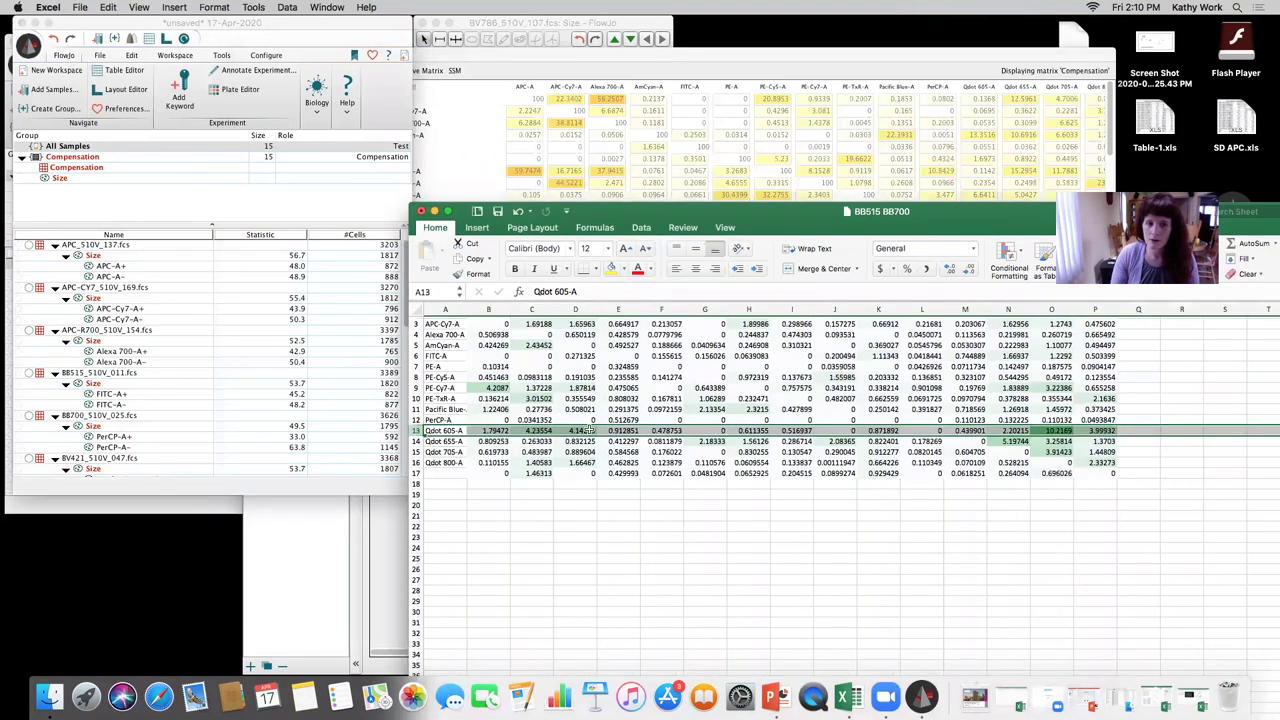
{"action": "scroll", "coordinate": [115, 408], "scroll_direction": "down", "scroll_amount": 5}
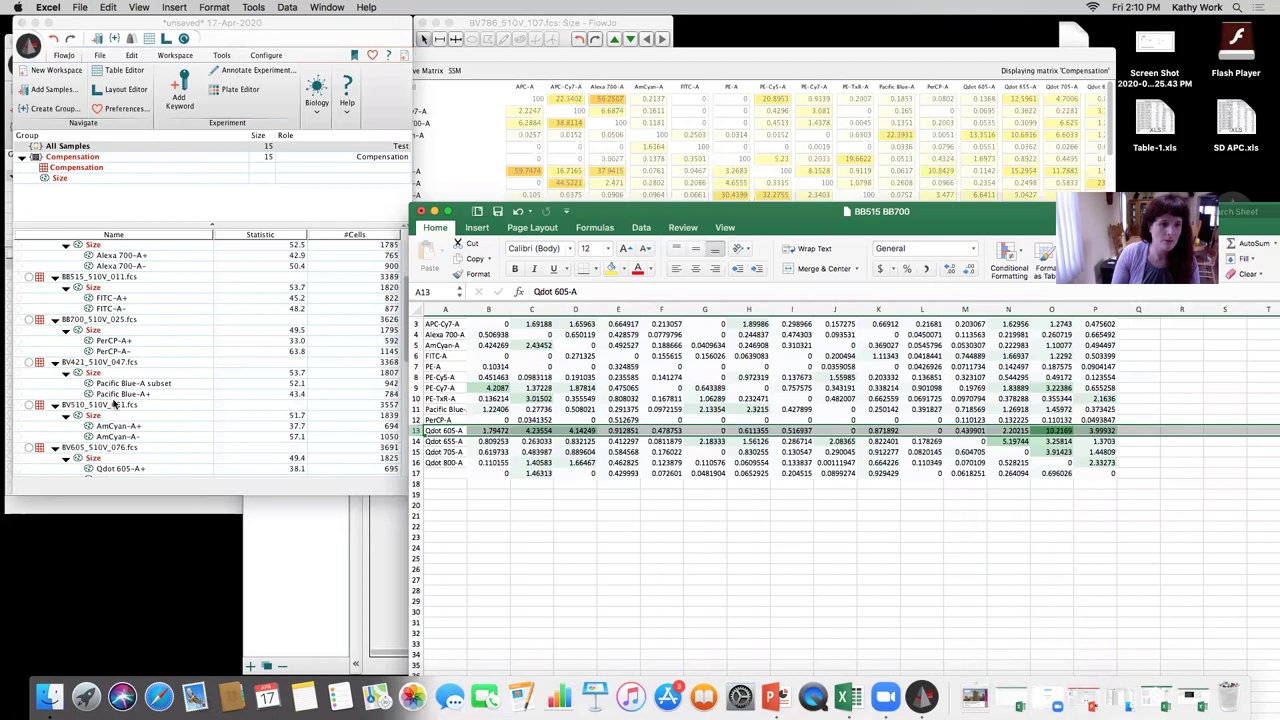
{"action": "scroll", "coordinate": [850, 376], "scroll_direction": "up", "scroll_amount": 2}
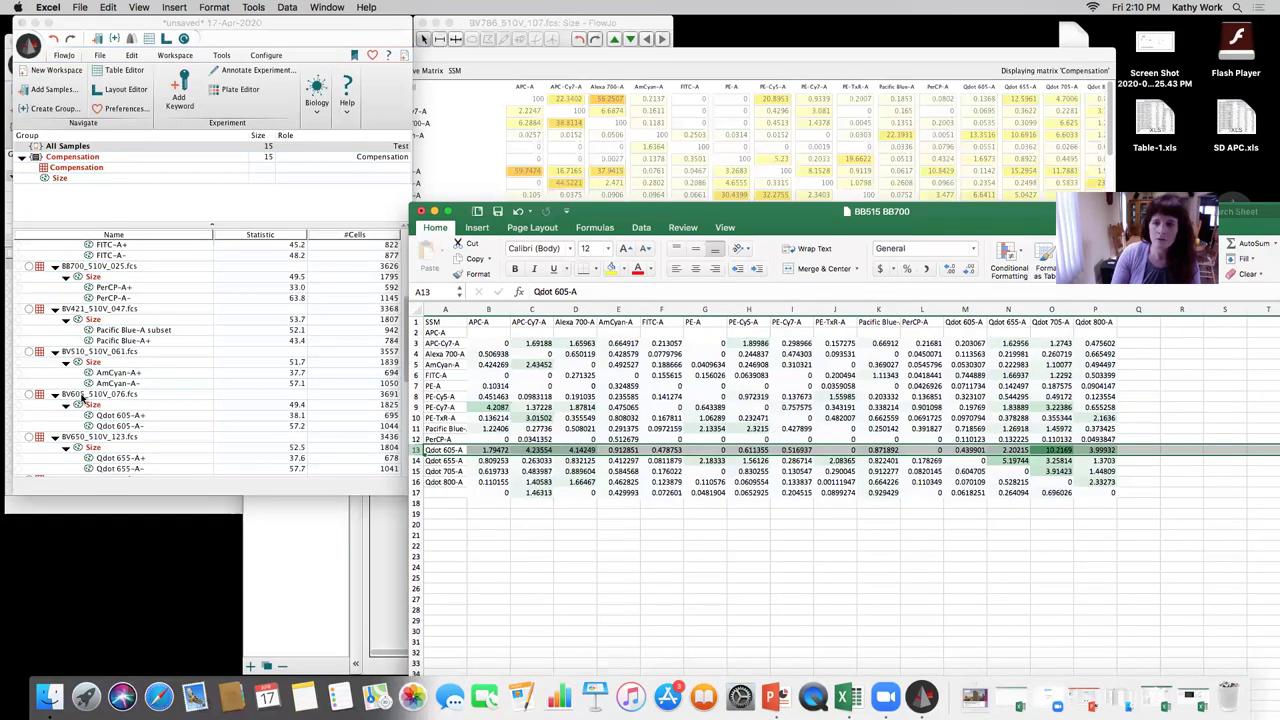
{"action": "scroll", "coordinate": [85, 378], "scroll_direction": "down", "scroll_amount": 2}
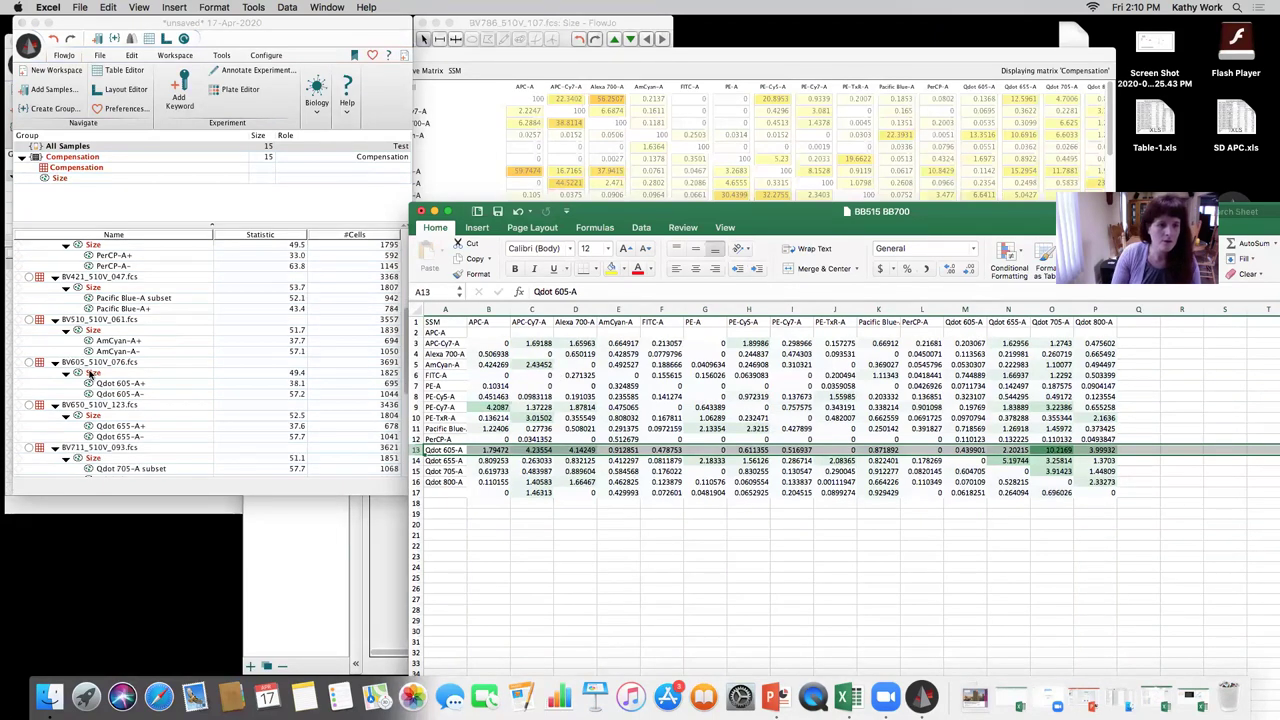
{"action": "double_click", "coordinate": [88, 372]}
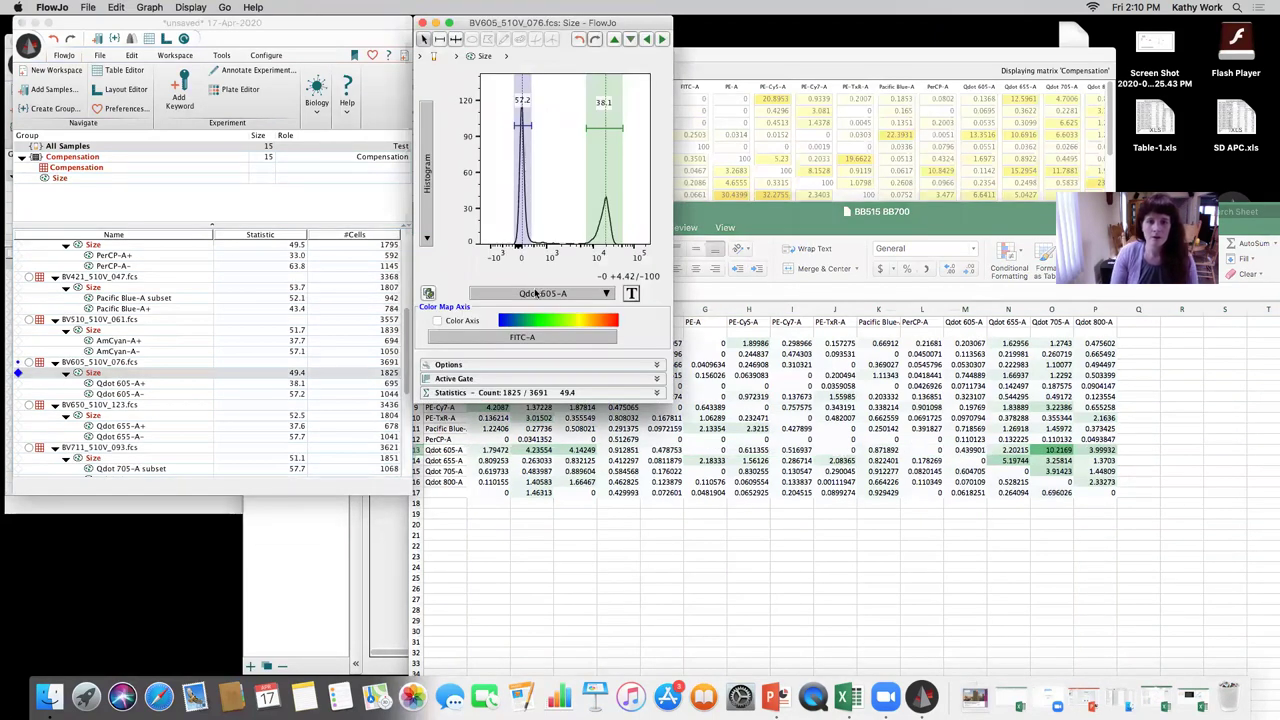
- Plot Comp-Qdot 605-A on the X axis against Comp-Qdot 705-A on the Y axis for the BV605 Size population
{"action": "left_click", "coordinate": [540, 292]}
{"action": "type", "text": "comp"}
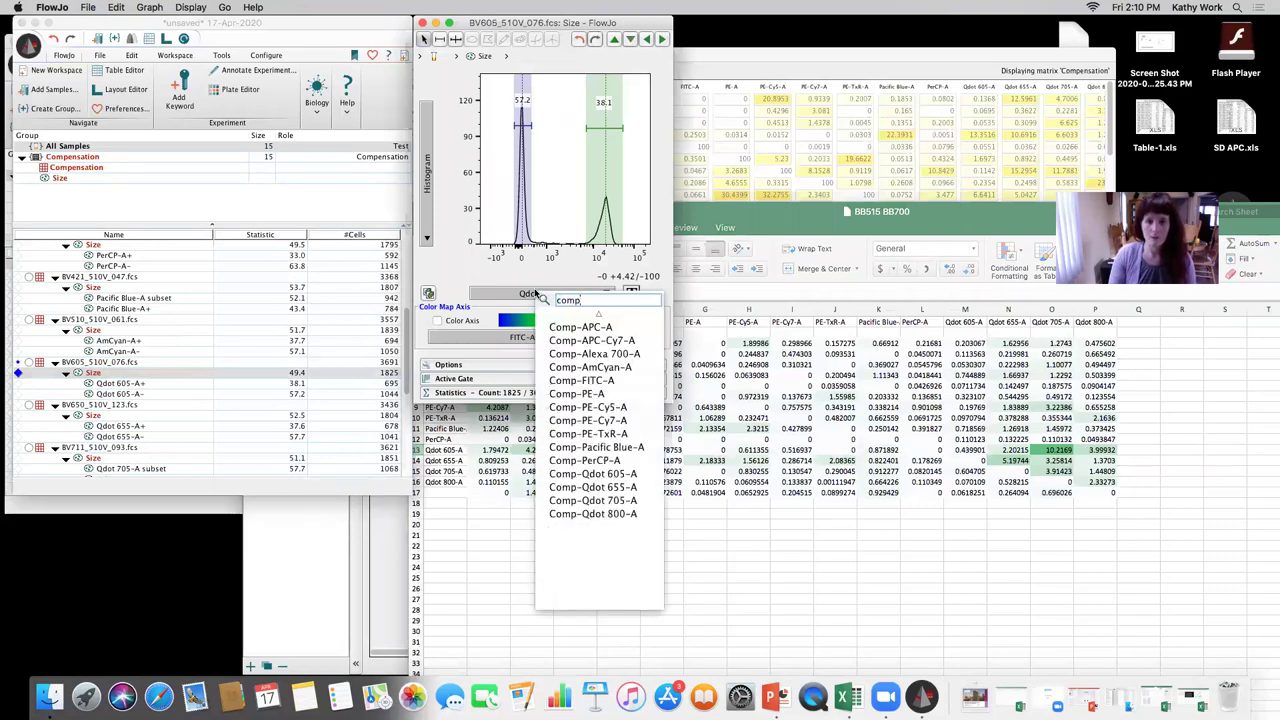
{"action": "left_click", "coordinate": [614, 473]}
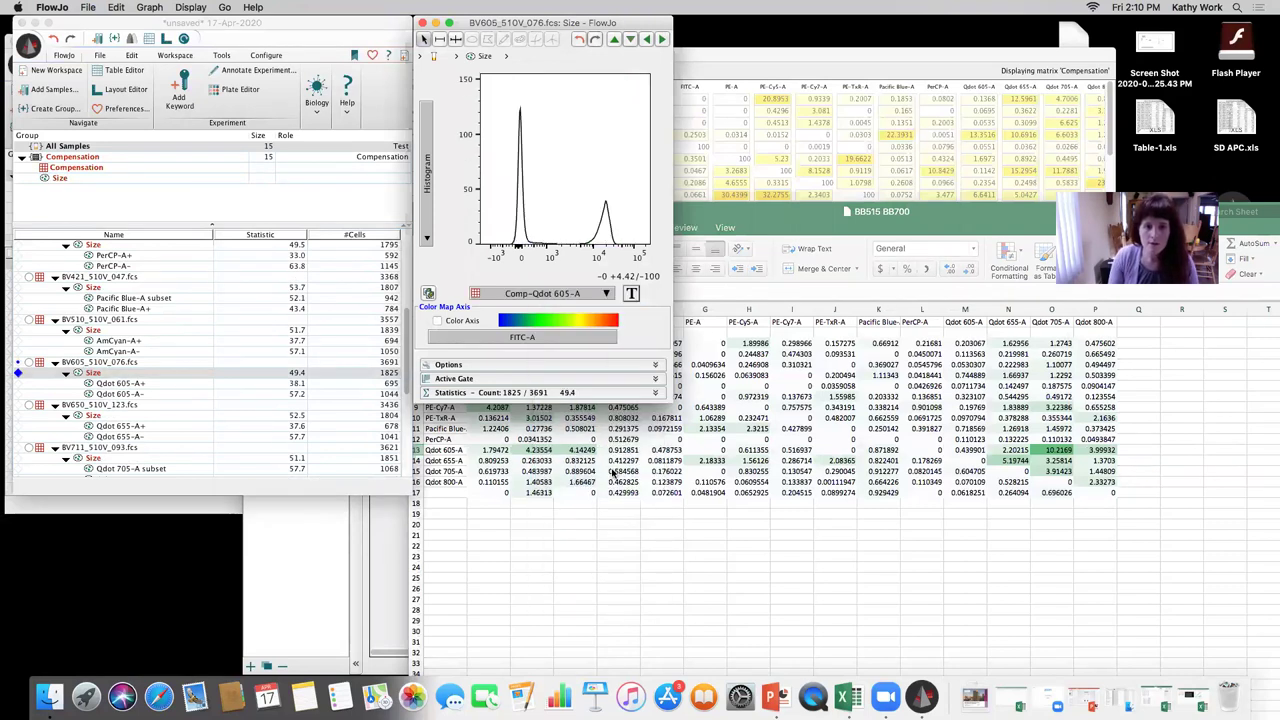
{"action": "left_click", "coordinate": [436, 175]}
{"action": "type", "text": "comp"}
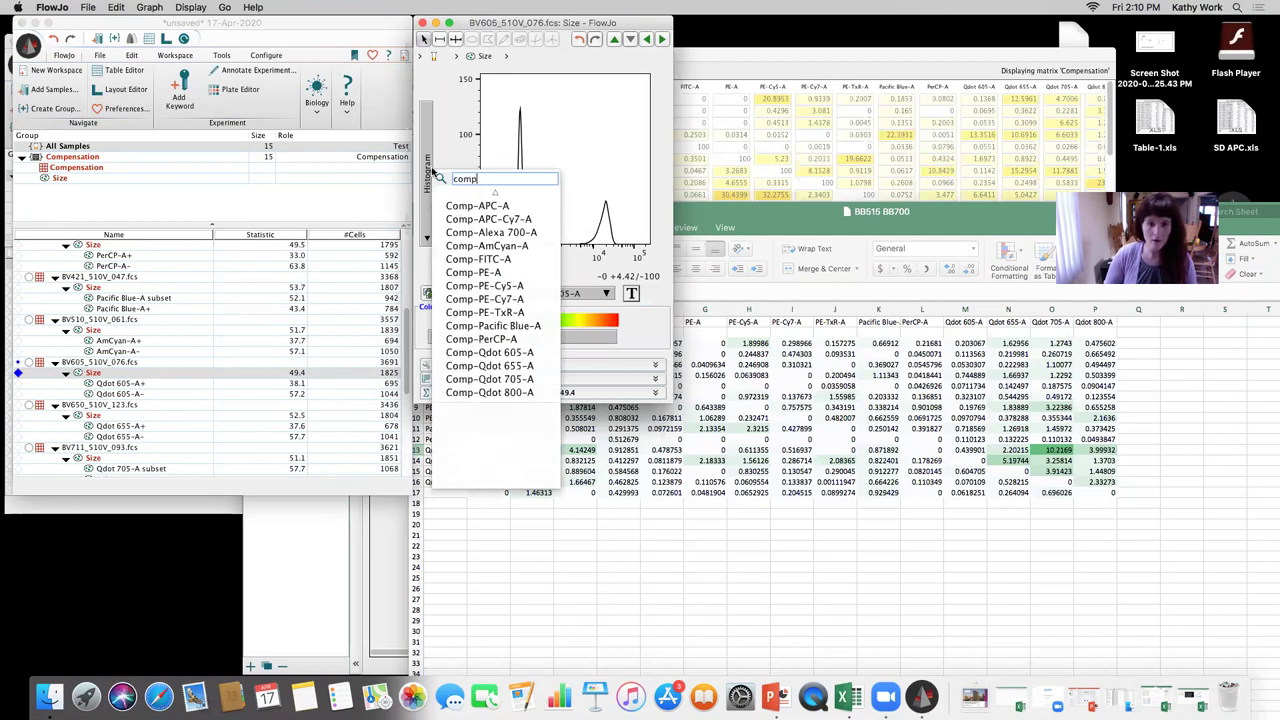
{"action": "left_click", "coordinate": [518, 380]}
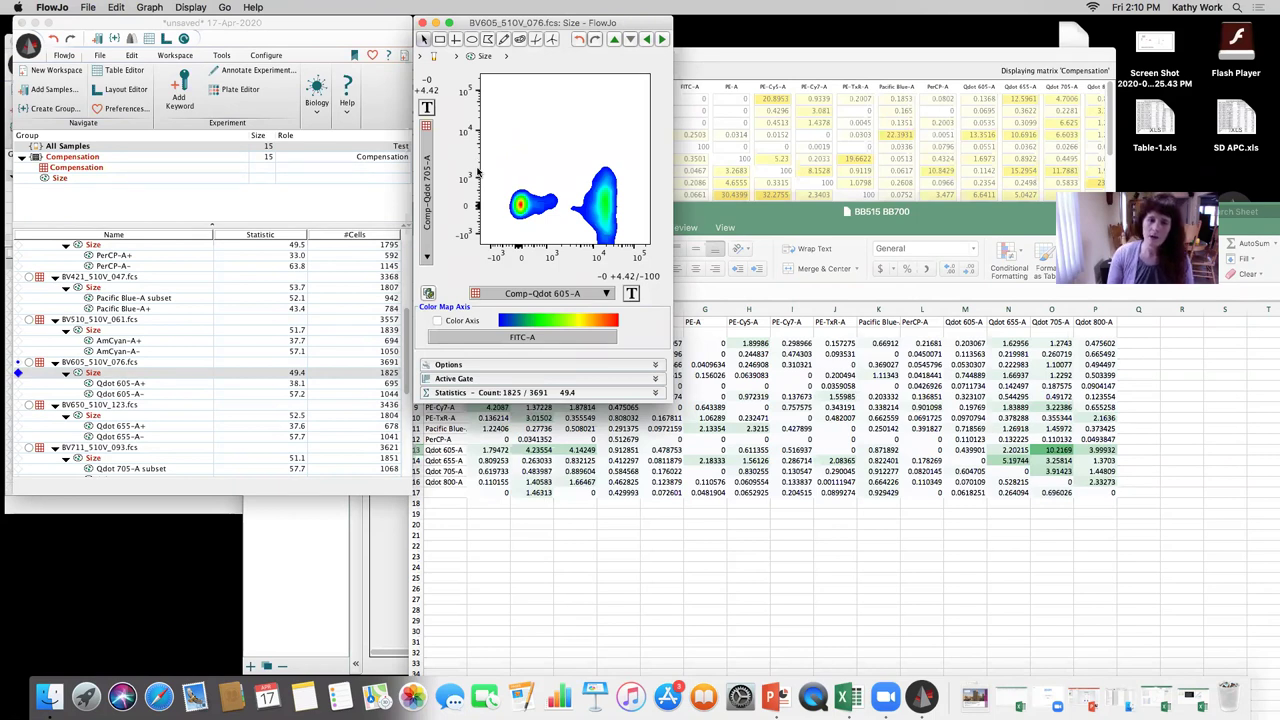
- Compare the pseudocolor plot with and without smoothing, leaving smoothing turned off
{"action": "left_click", "coordinate": [451, 367]}
{"action": "left_click", "coordinate": [485, 411]}
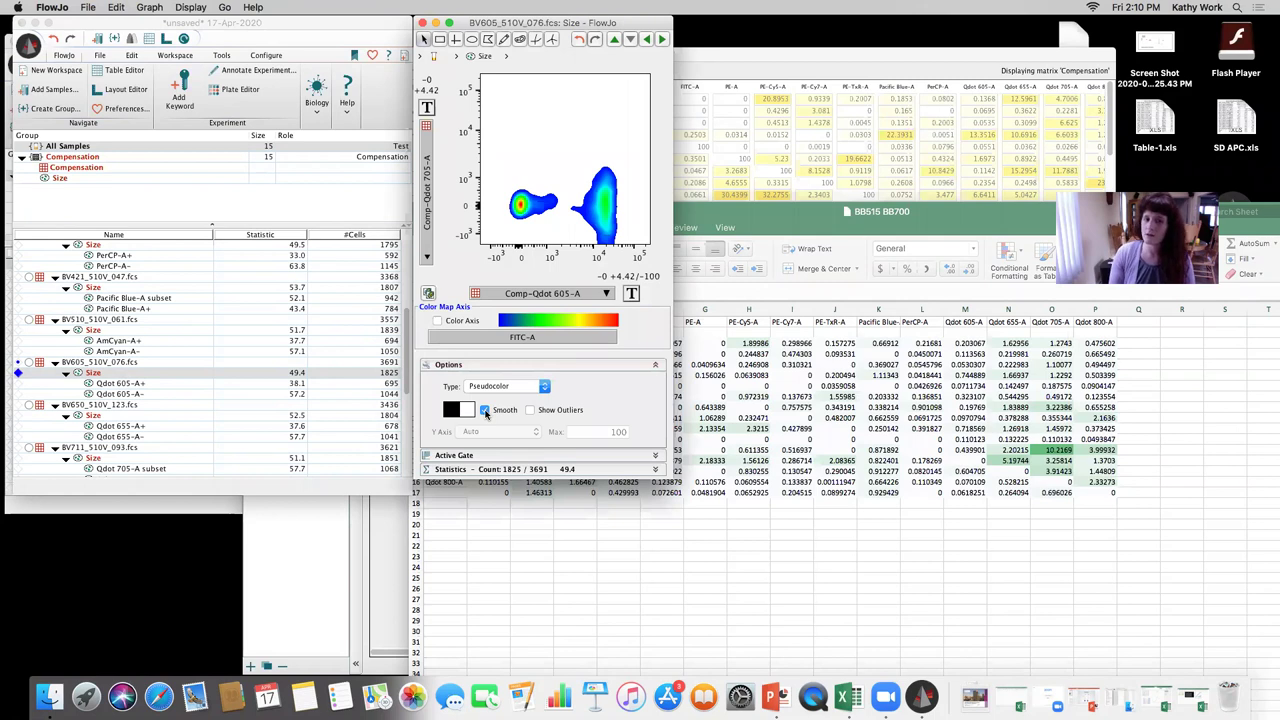
{"action": "left_click", "coordinate": [485, 411]}
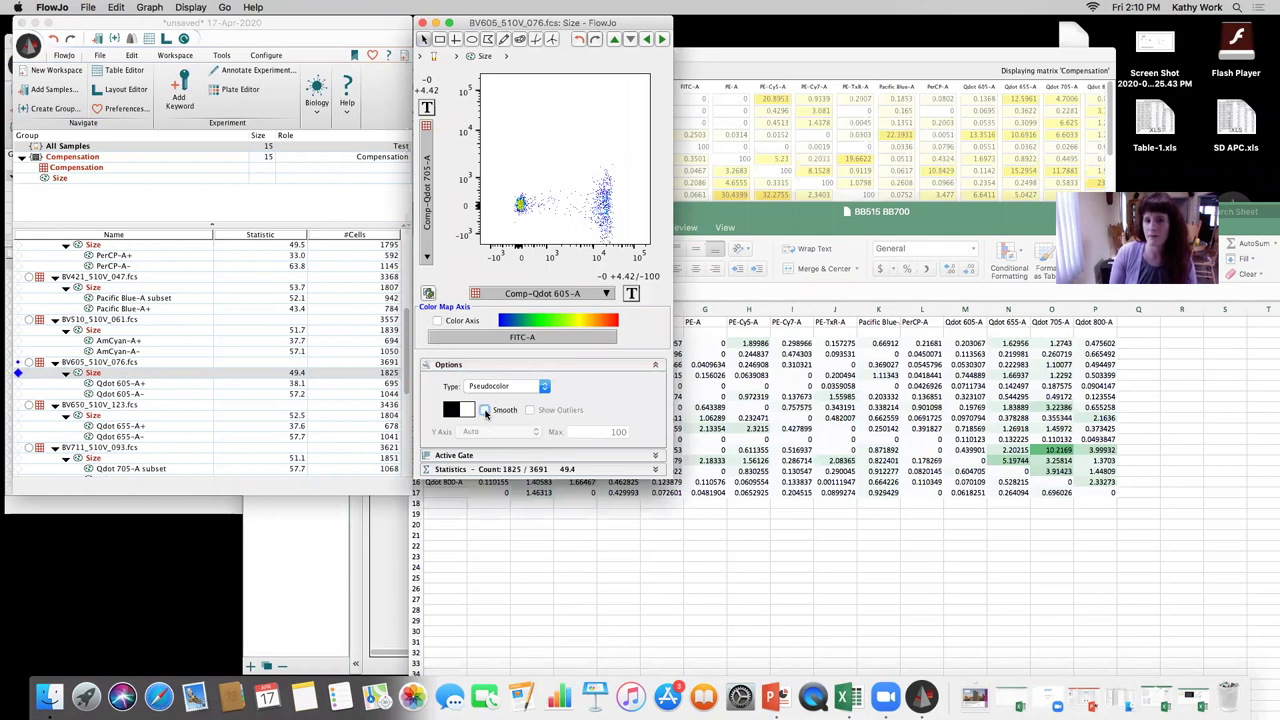
{"action": "left_click", "coordinate": [485, 411]}
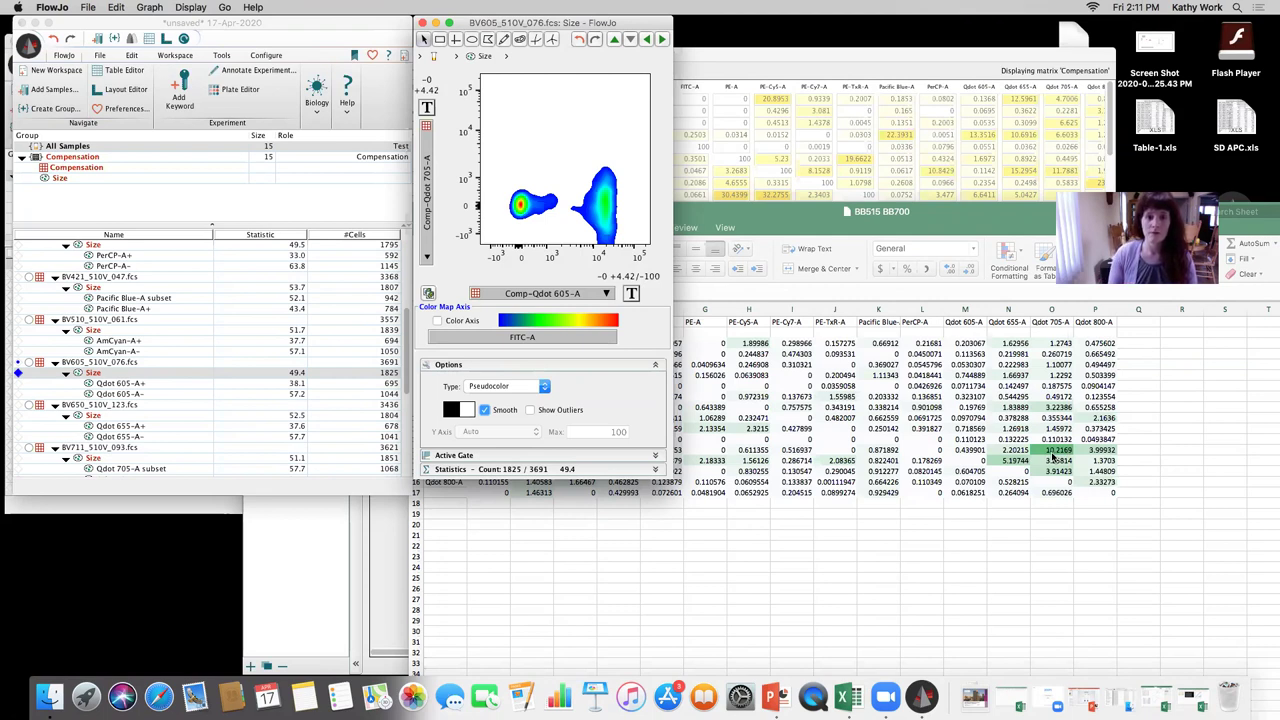
{"action": "left_click", "coordinate": [485, 410]}
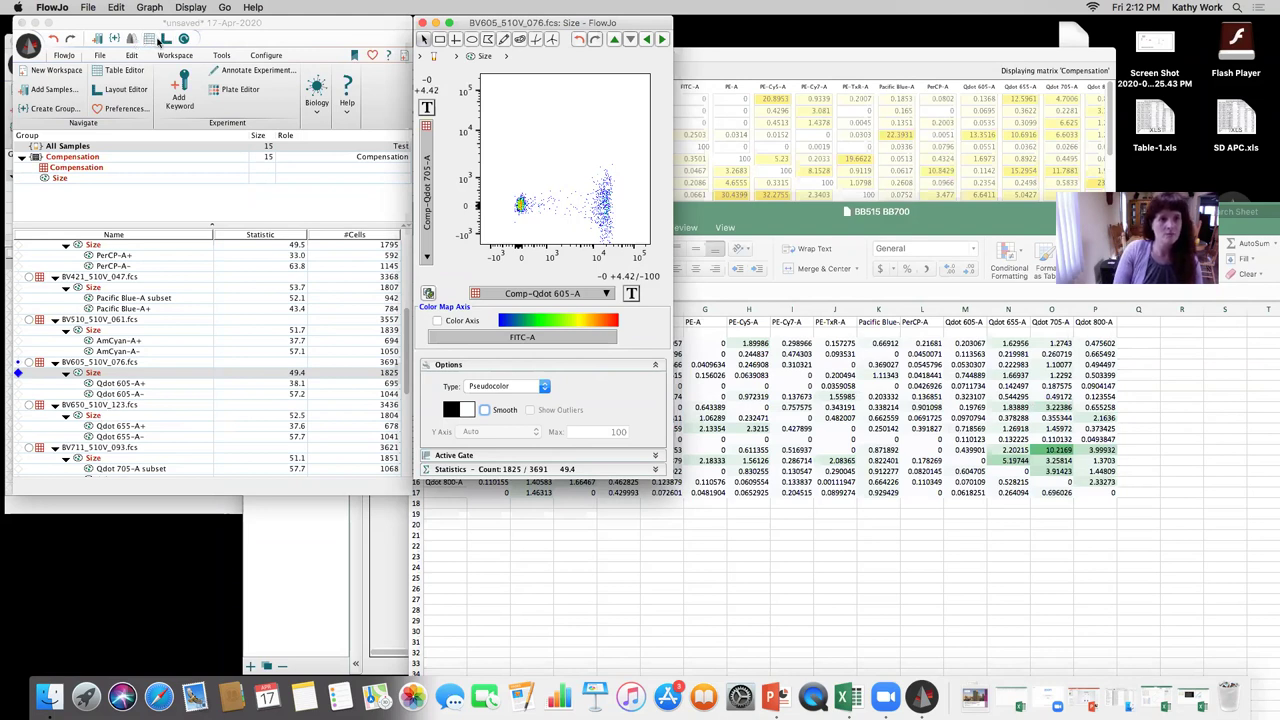
- Check the Qdot 705-A row of the spreading values in Excel, singling out its Qdot 605-A value in cell M15
{"action": "left_click", "coordinate": [932, 486]}
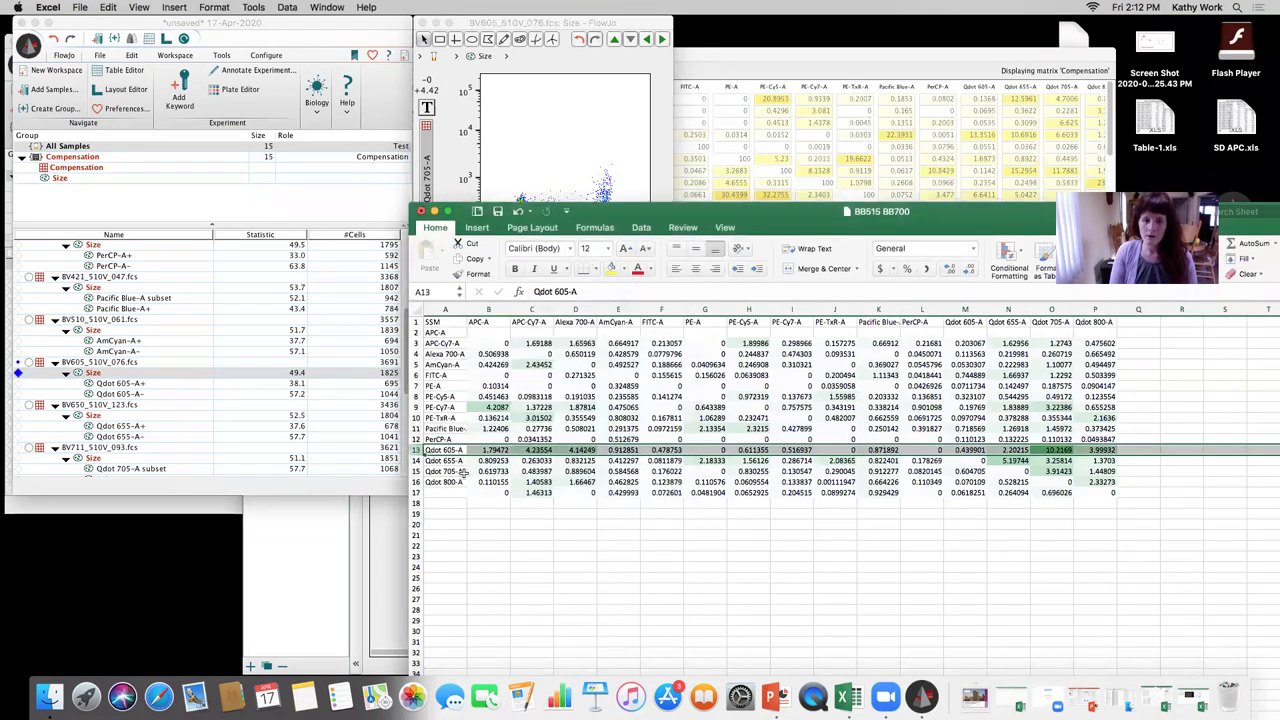
{"action": "left_click", "coordinate": [416, 471]}
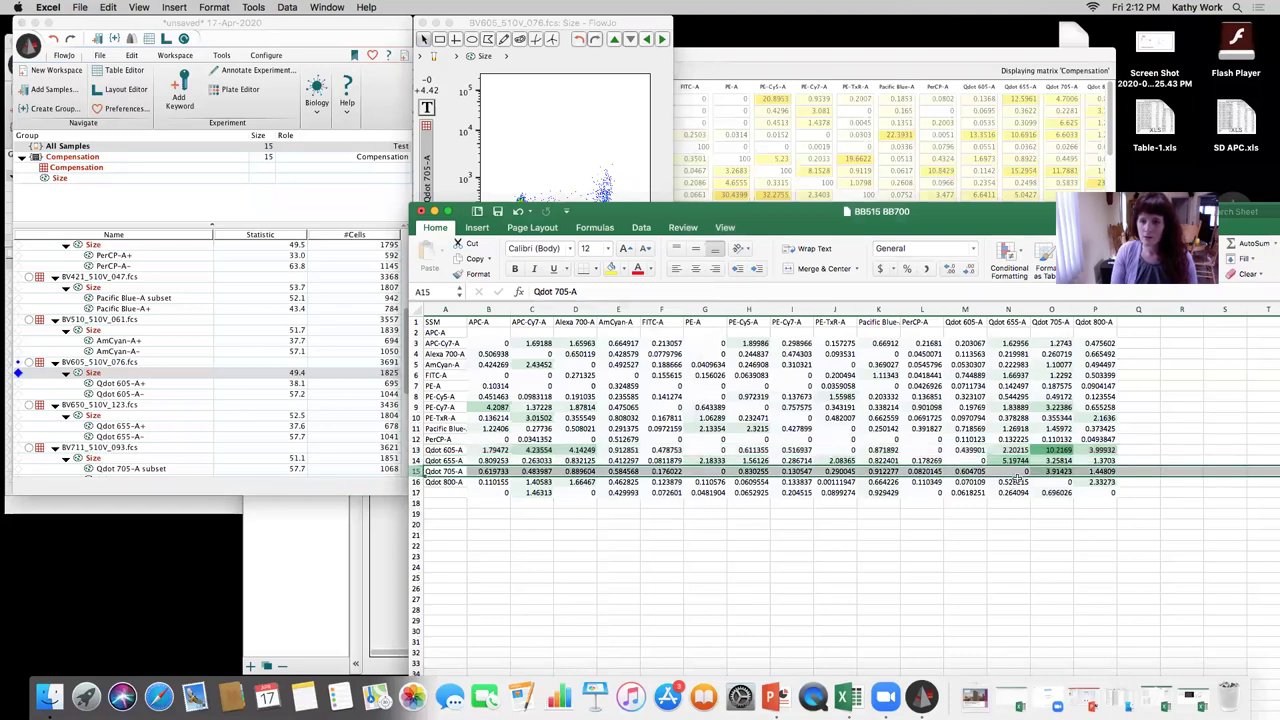
{"action": "left_click", "coordinate": [962, 471]}
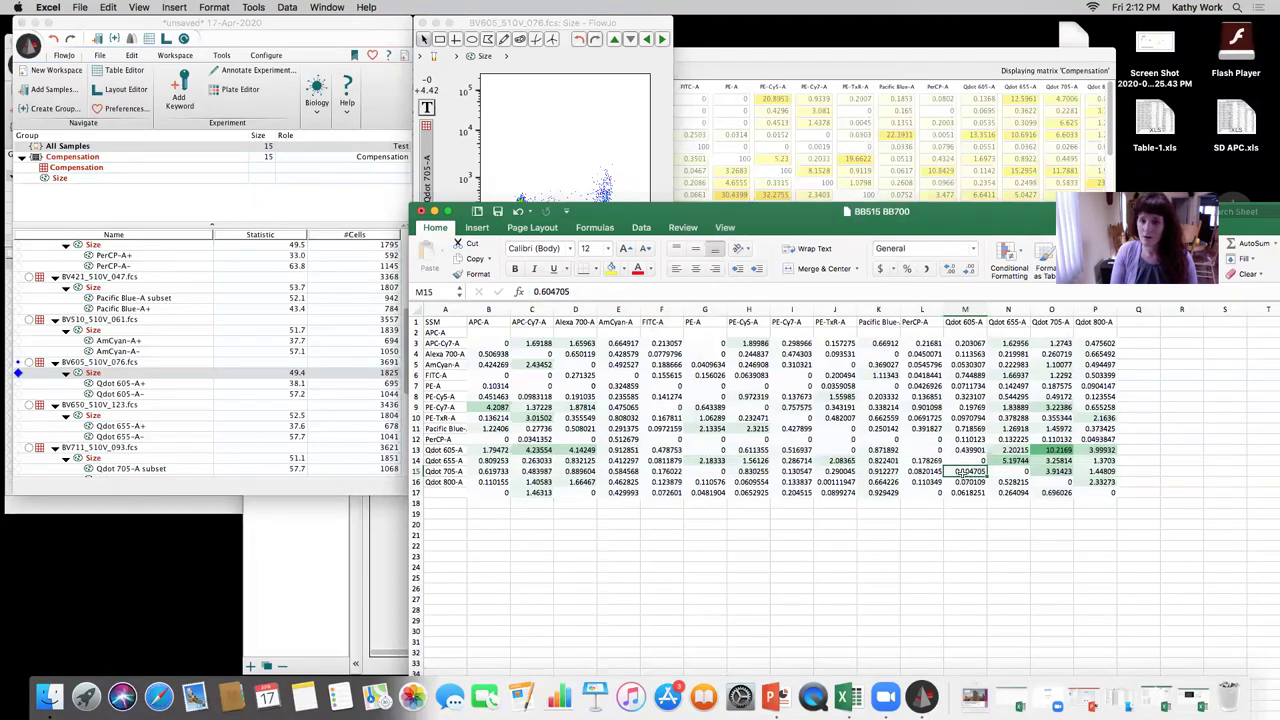
{"action": "scroll", "coordinate": [765, 420], "scroll_direction": "right", "scroll_amount": 1}
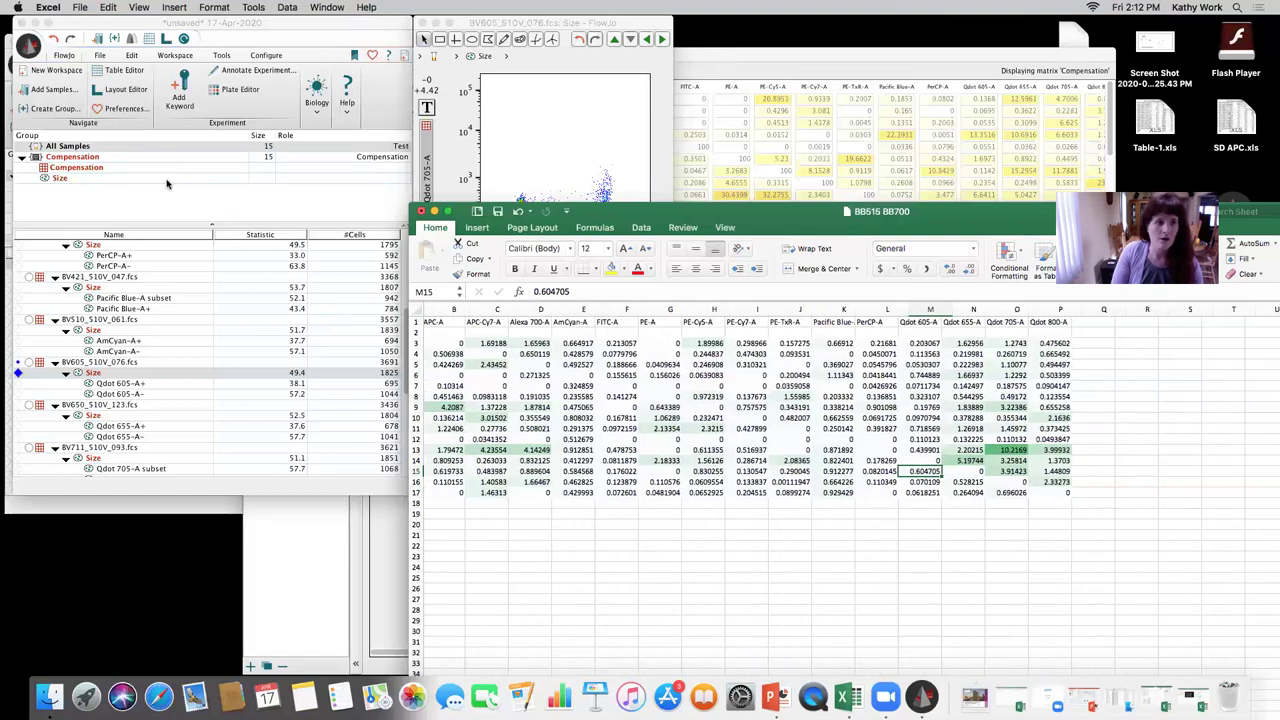
- Open the FlowJo Layout Editor, add the BV605_510V_076.fcs Size plot to the layout, and enlarge the layout window
{"action": "left_click", "coordinate": [166, 40]}
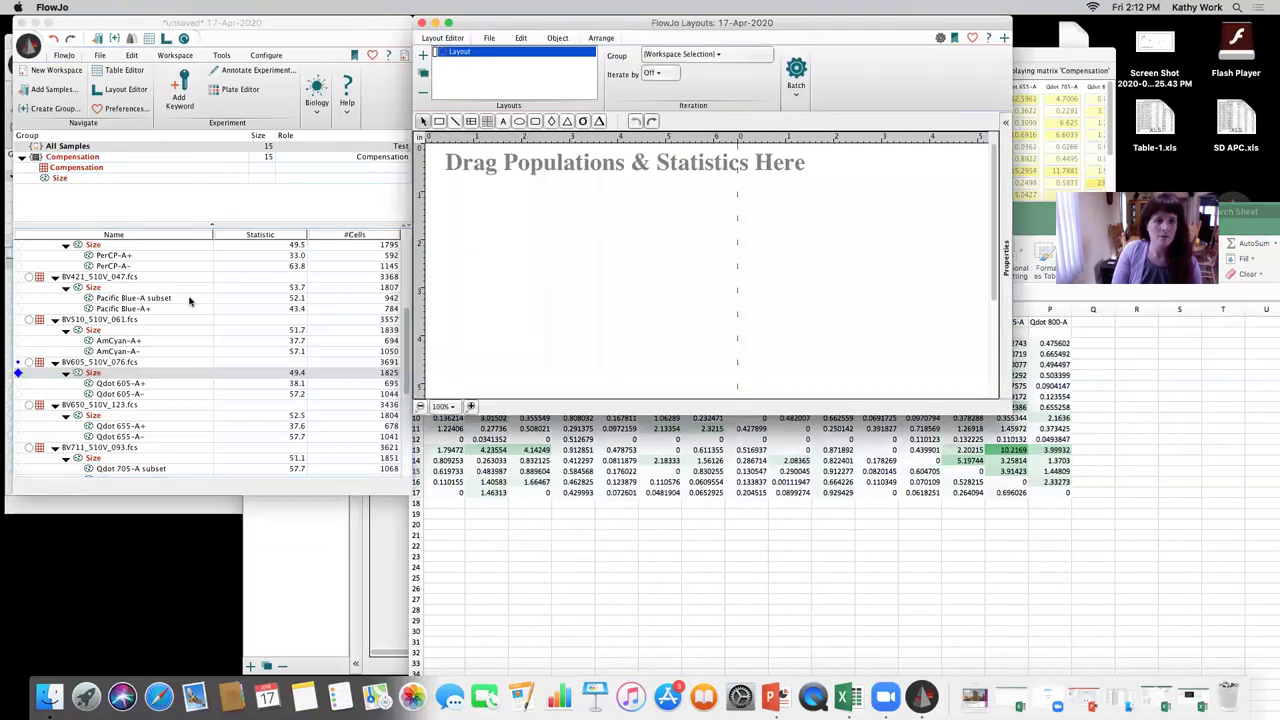
{"action": "left_click", "coordinate": [88, 372]}
{"action": "left_click_drag", "start_coordinate": [88, 372], "coordinate": [557, 320]}
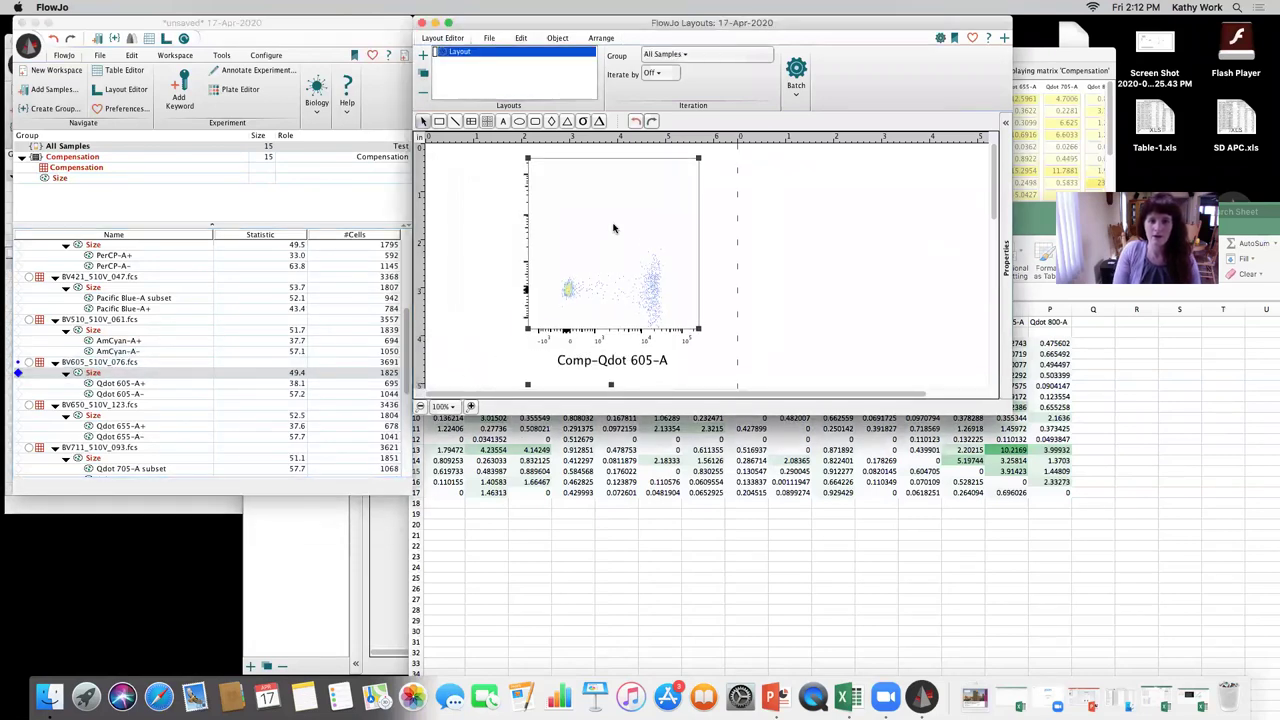
{"action": "left_click_drag", "start_coordinate": [1000, 400], "coordinate": [1122, 498]}
{"action": "left_click_drag", "start_coordinate": [556, 282], "coordinate": [560, 300]}
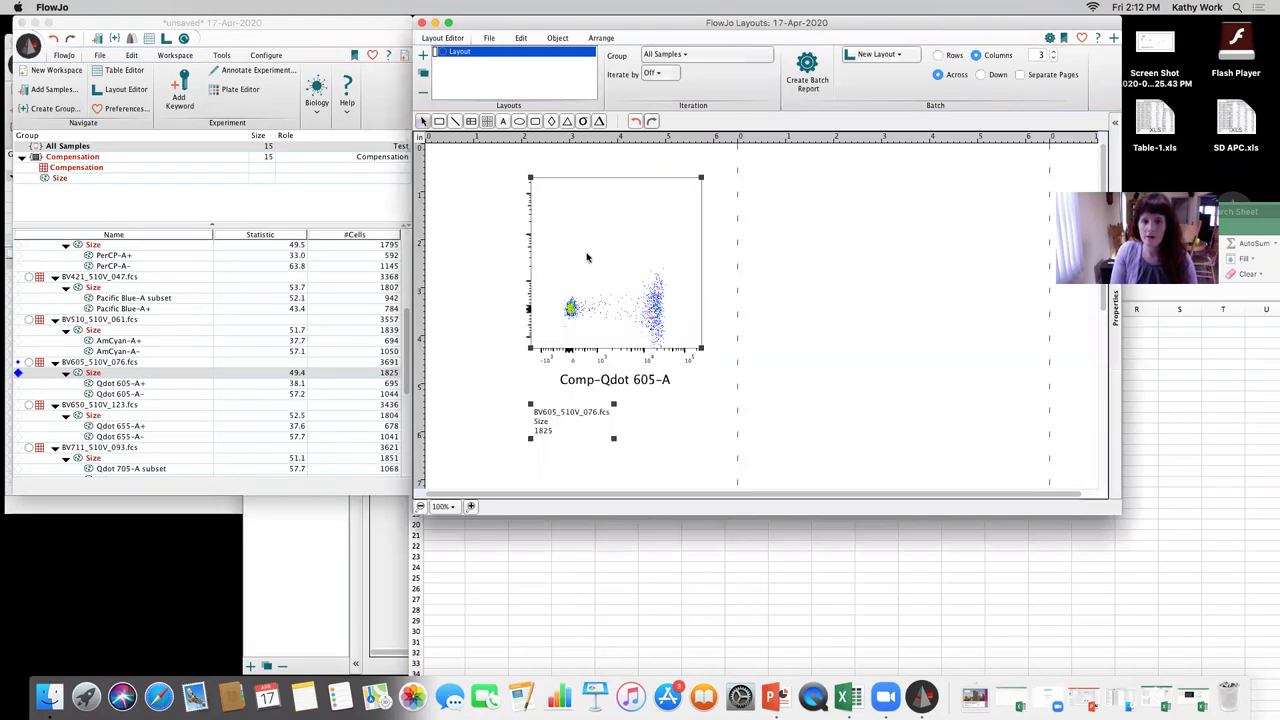
- Show the Y-axis numbers and label on the BV605 layout plot, and delete the annotation text below it
{"action": "double_click", "coordinate": [620, 250]}
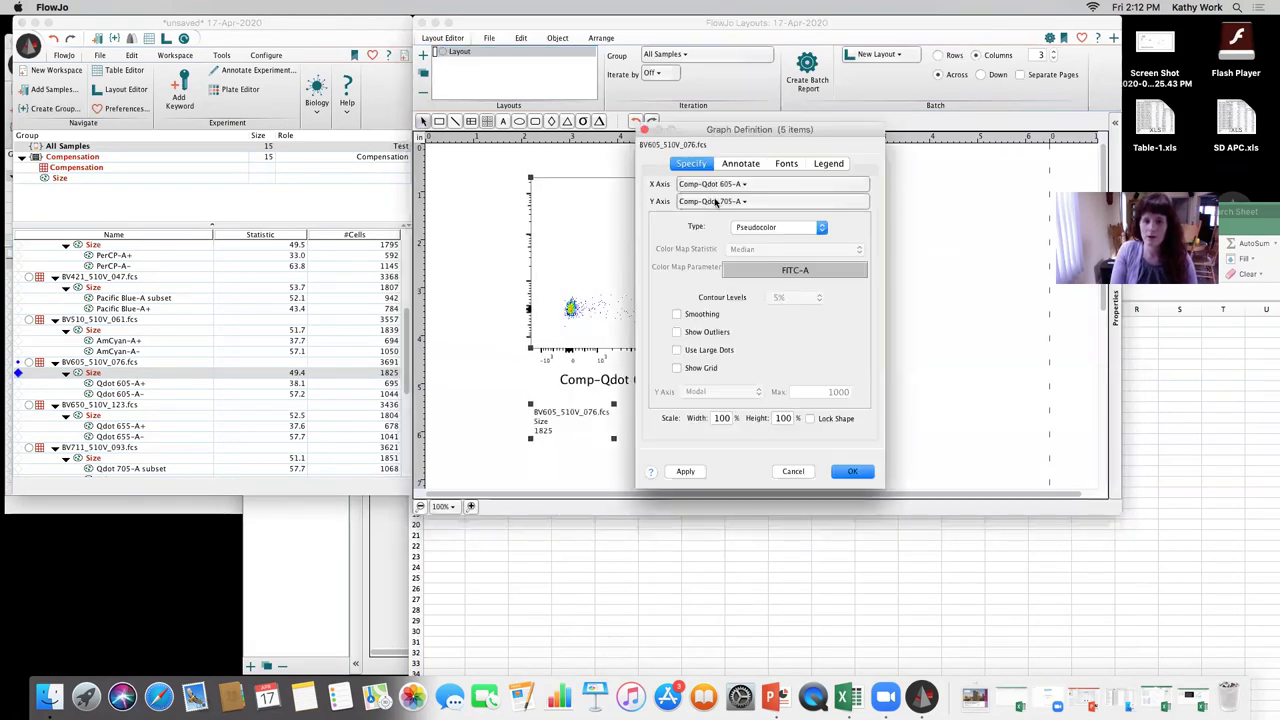
{"action": "left_click", "coordinate": [732, 165]}
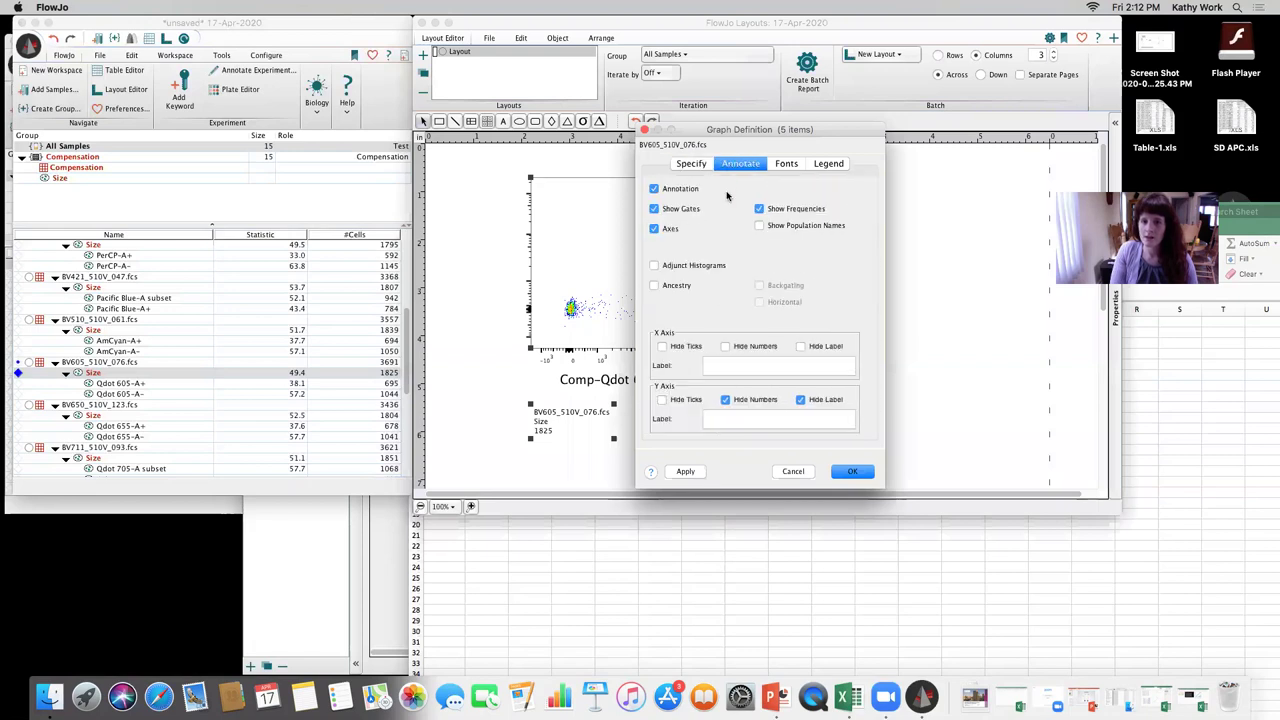
{"action": "left_click", "coordinate": [726, 400]}
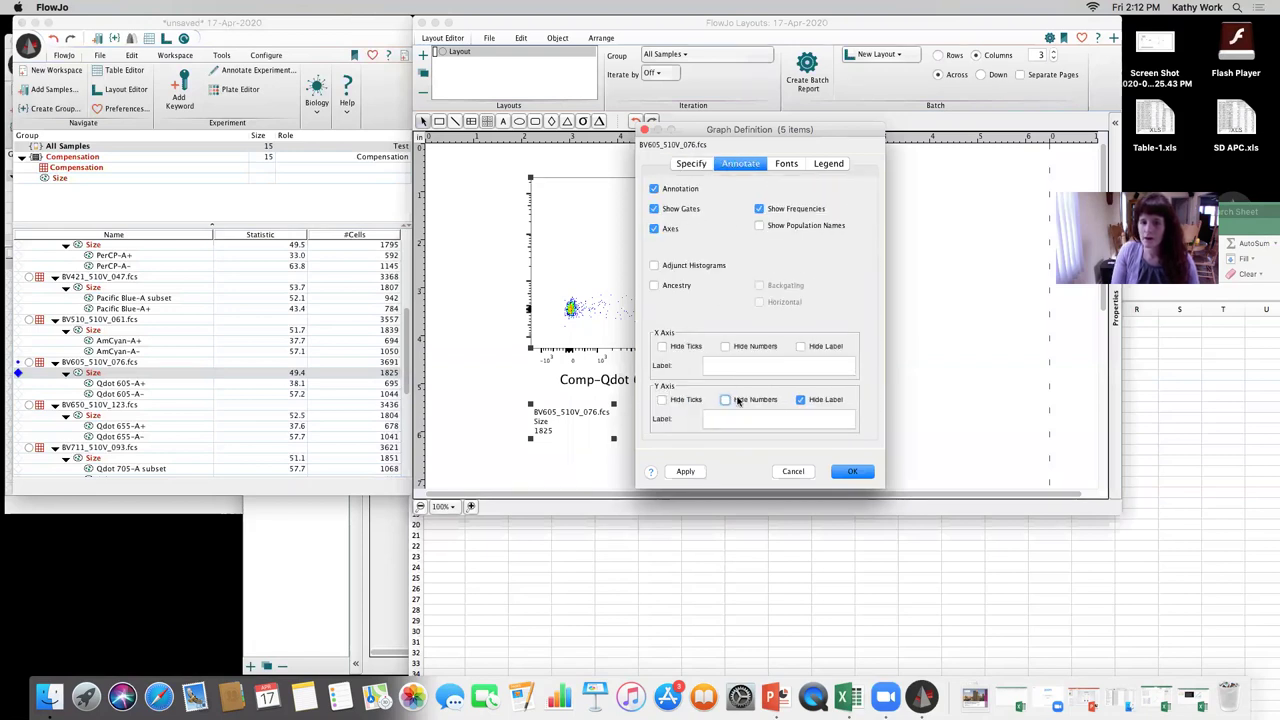
{"action": "left_click", "coordinate": [831, 400]}
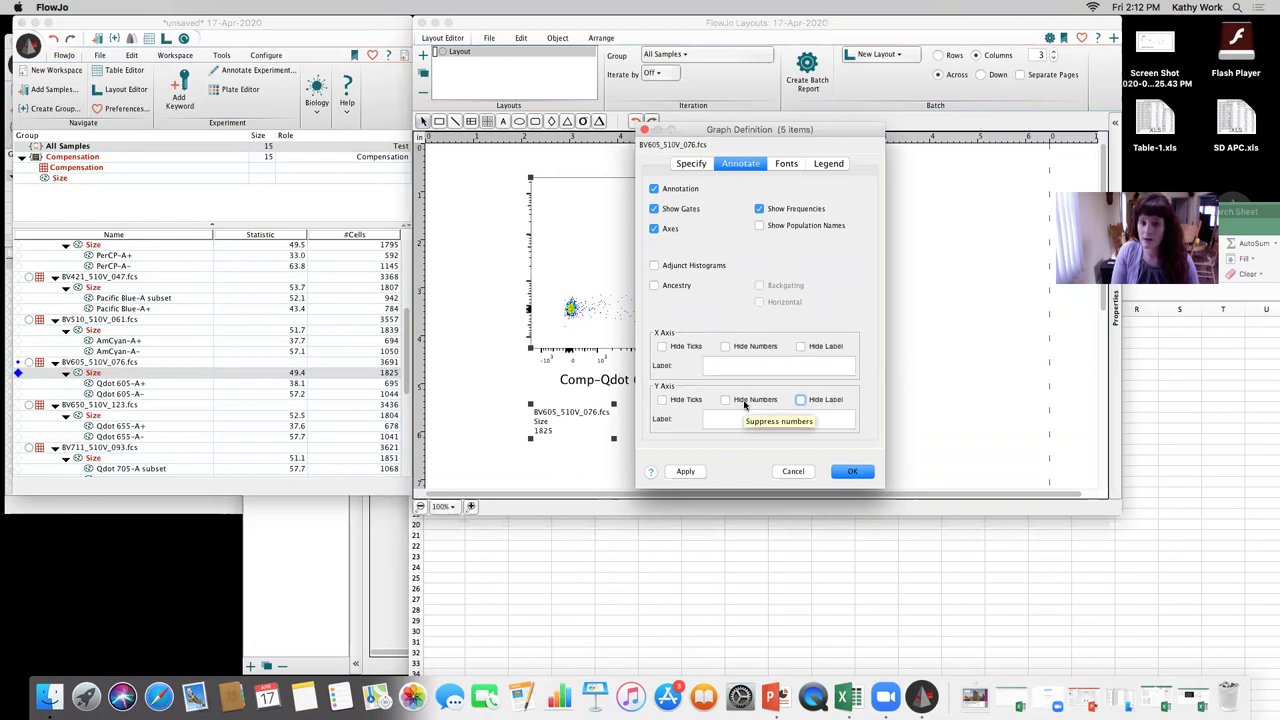
{"action": "left_click", "coordinate": [770, 212]}
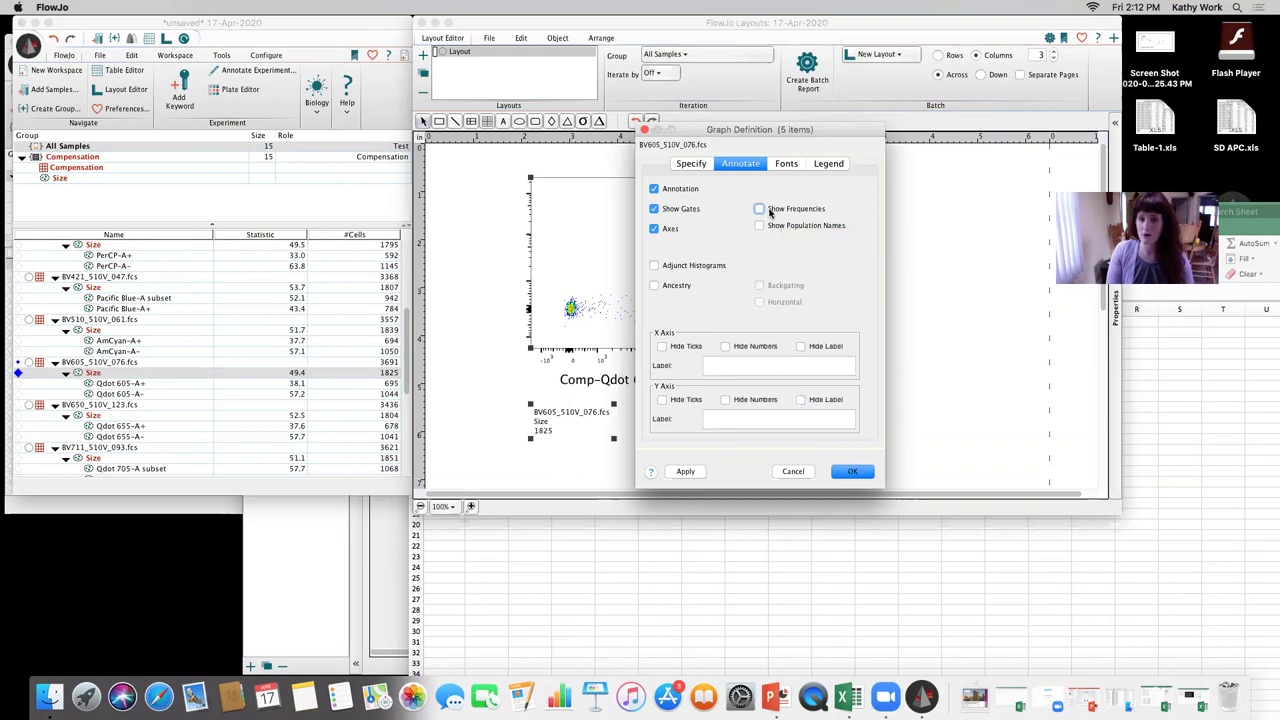
{"action": "left_click", "coordinate": [770, 212]}
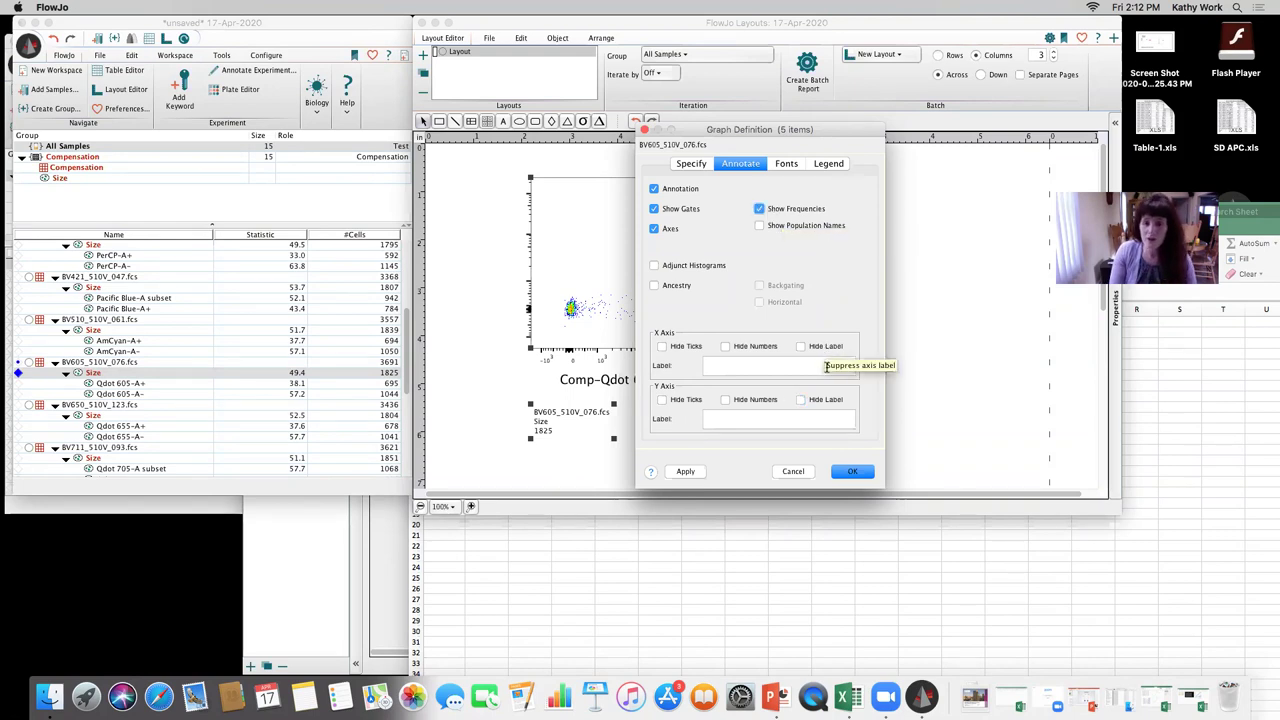
{"action": "left_click", "coordinate": [846, 472]}
{"action": "left_click", "coordinate": [541, 416]}
{"action": "key", "text": "Delete"}
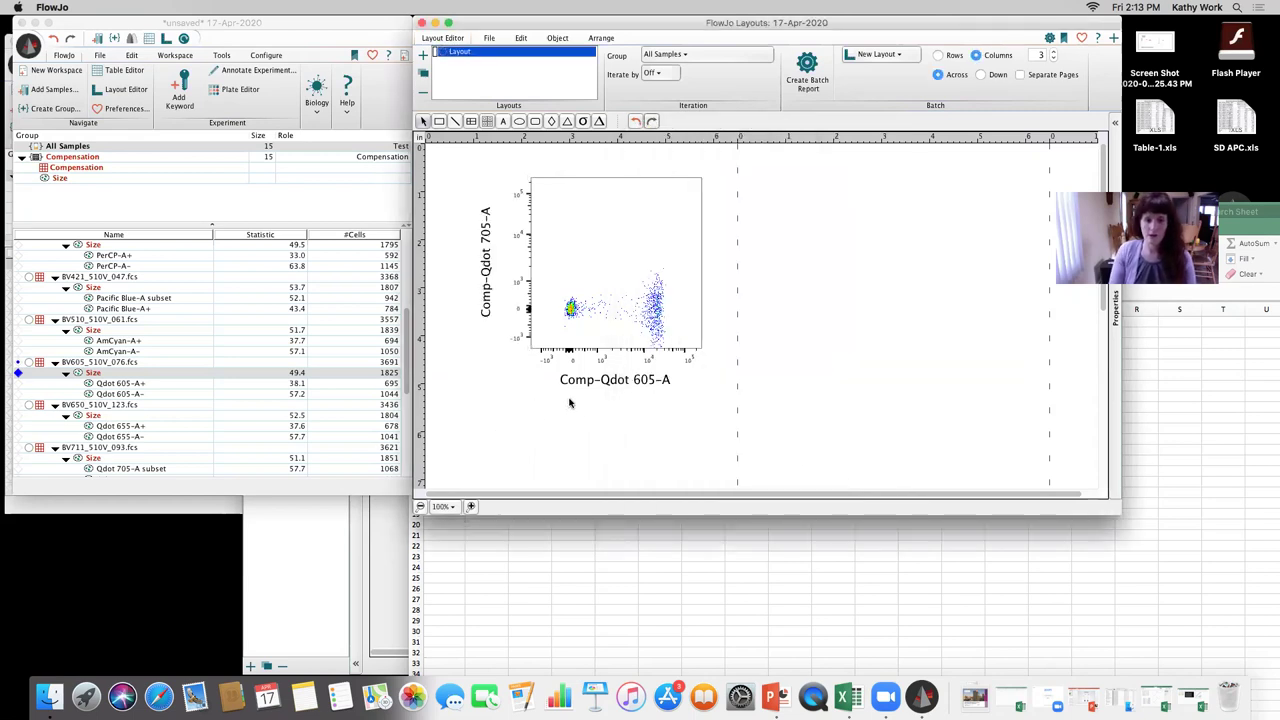
- Overlay the Size population of BV711_510V_093.fcs on the BV605 plot in the layout
{"action": "scroll", "coordinate": [110, 427], "scroll_direction": "down", "scroll_amount": 3}
{"action": "left_click", "coordinate": [92, 426]}
{"action": "left_click_drag", "start_coordinate": [92, 426], "coordinate": [569, 318]}
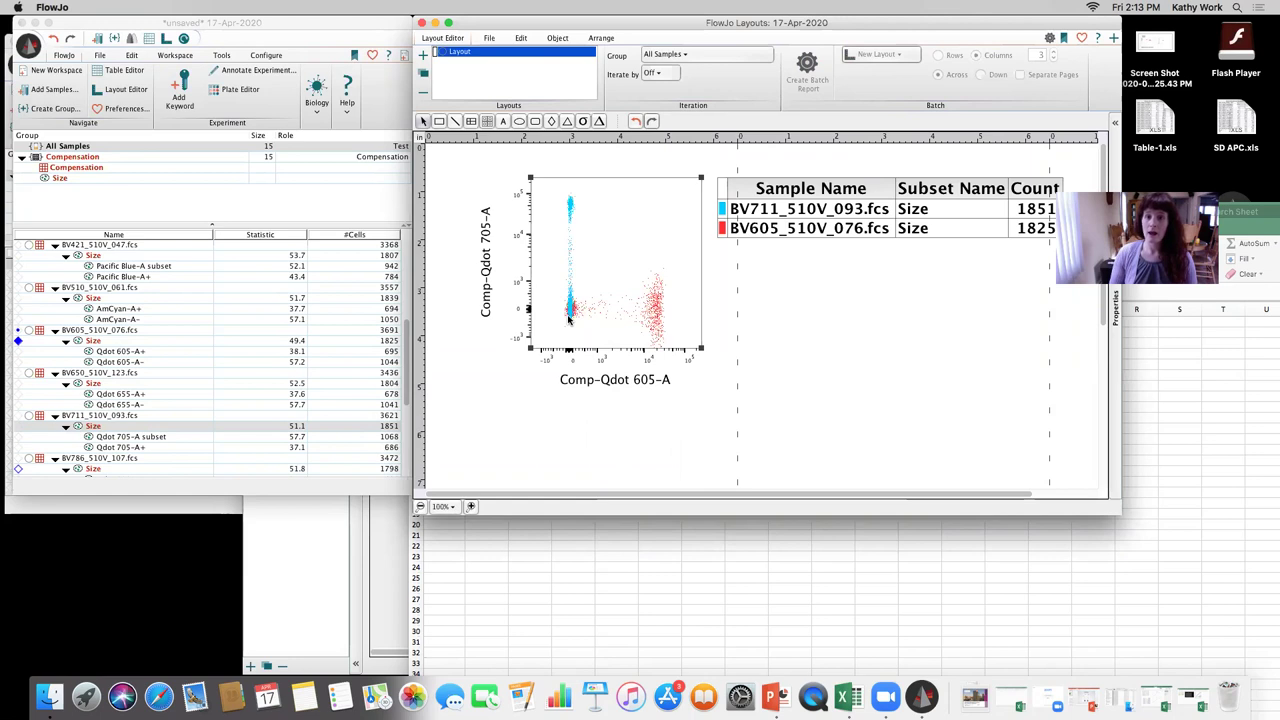
- Set the overlaid BV605/BV711 dot plot in the layout to use large dots
{"action": "double_click", "coordinate": [619, 311]}
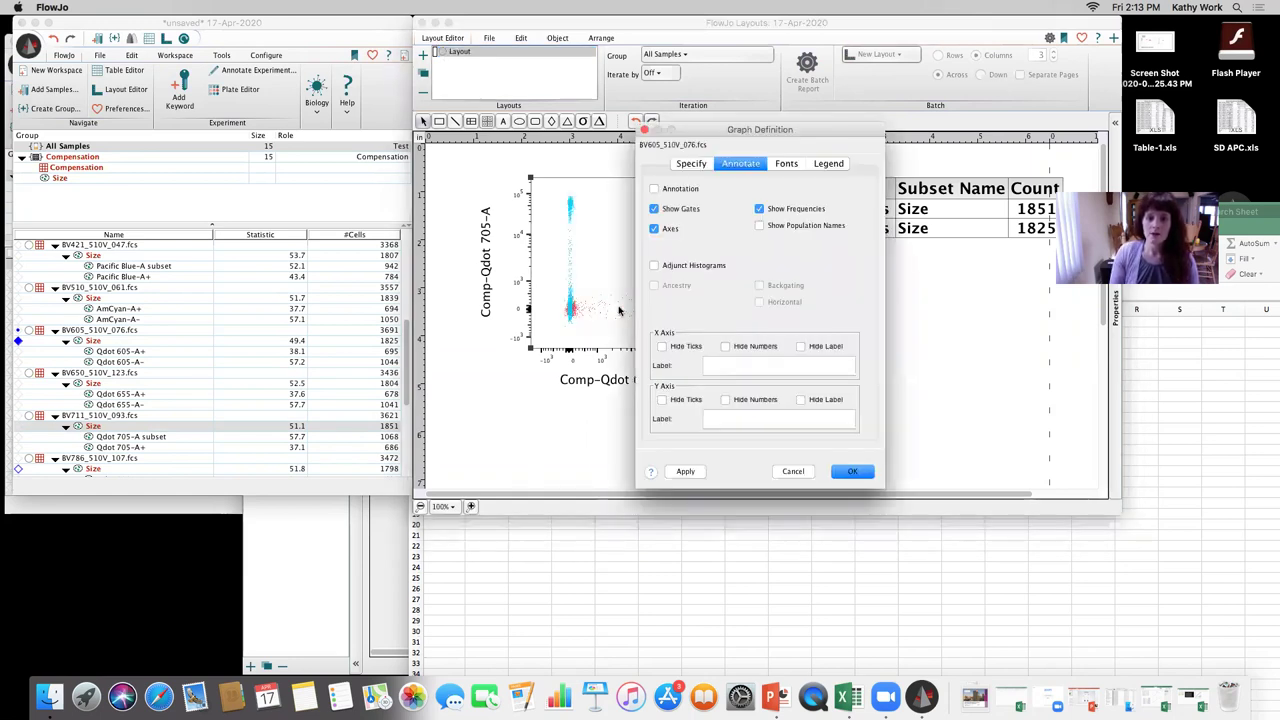
{"action": "left_click", "coordinate": [694, 165]}
{"action": "left_click_drag", "start_coordinate": [820, 130], "coordinate": [926, 135]}
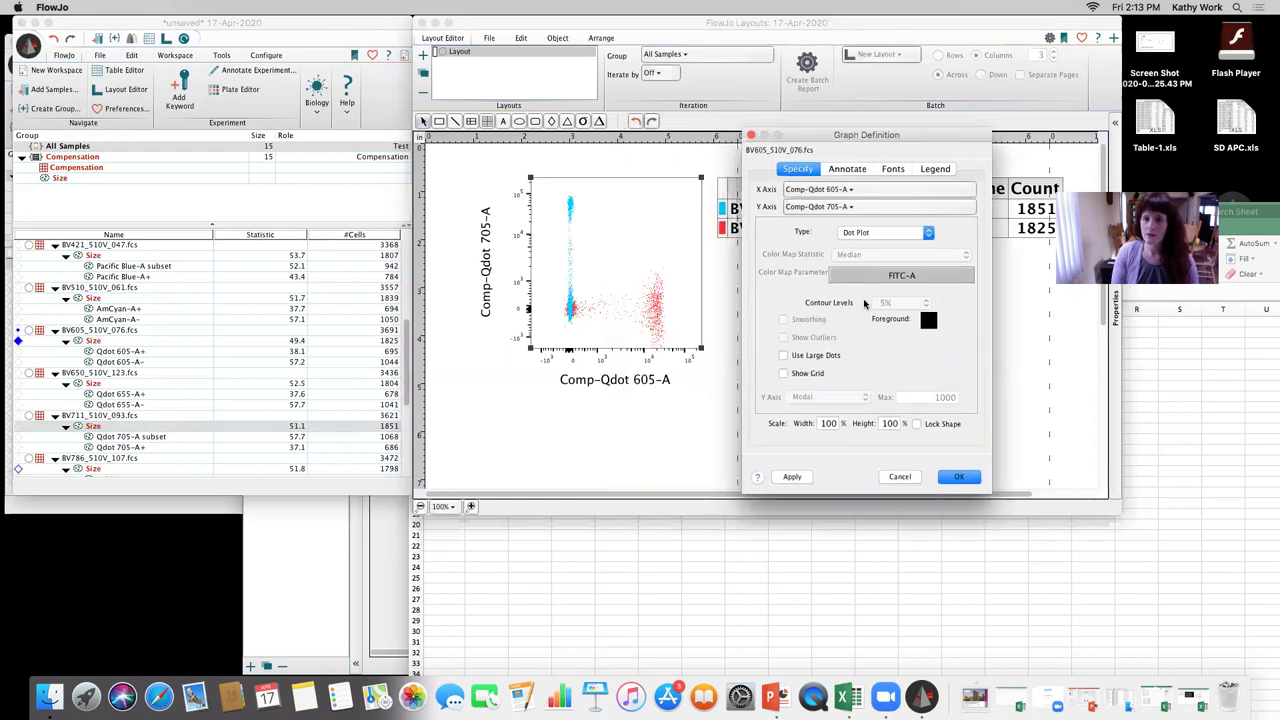
{"action": "left_click", "coordinate": [801, 352]}
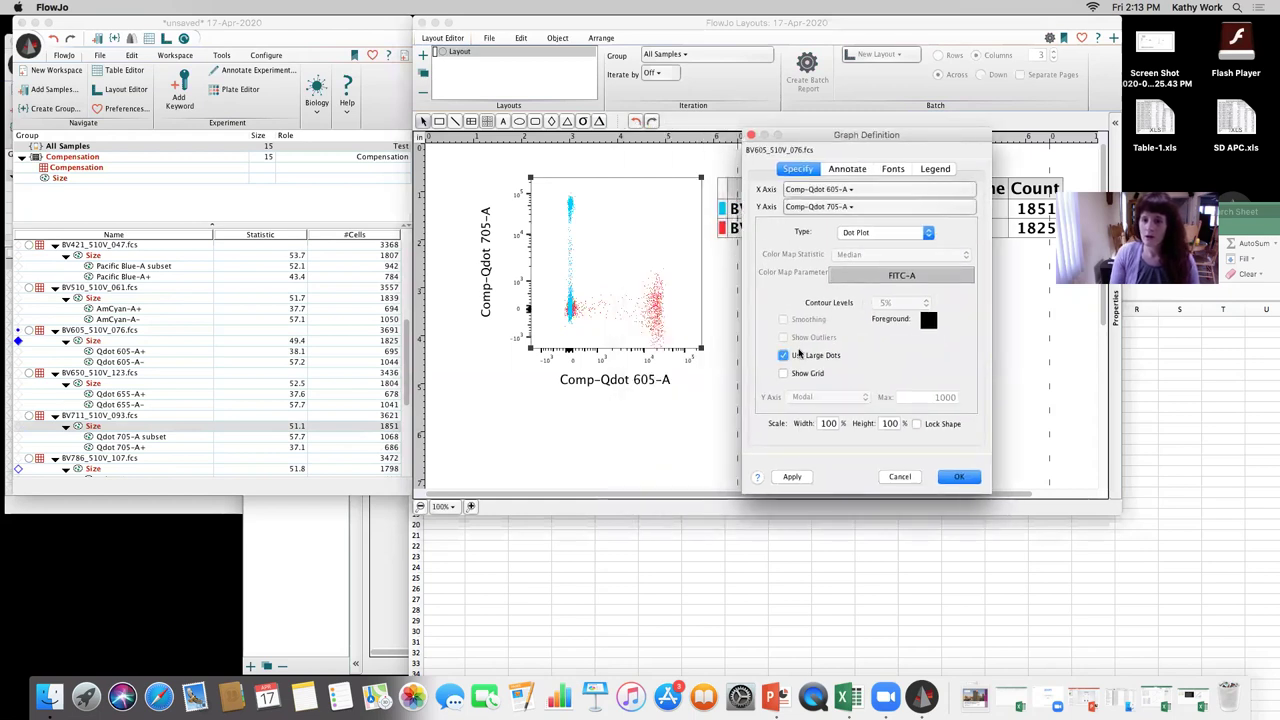
{"action": "left_click", "coordinate": [798, 474]}
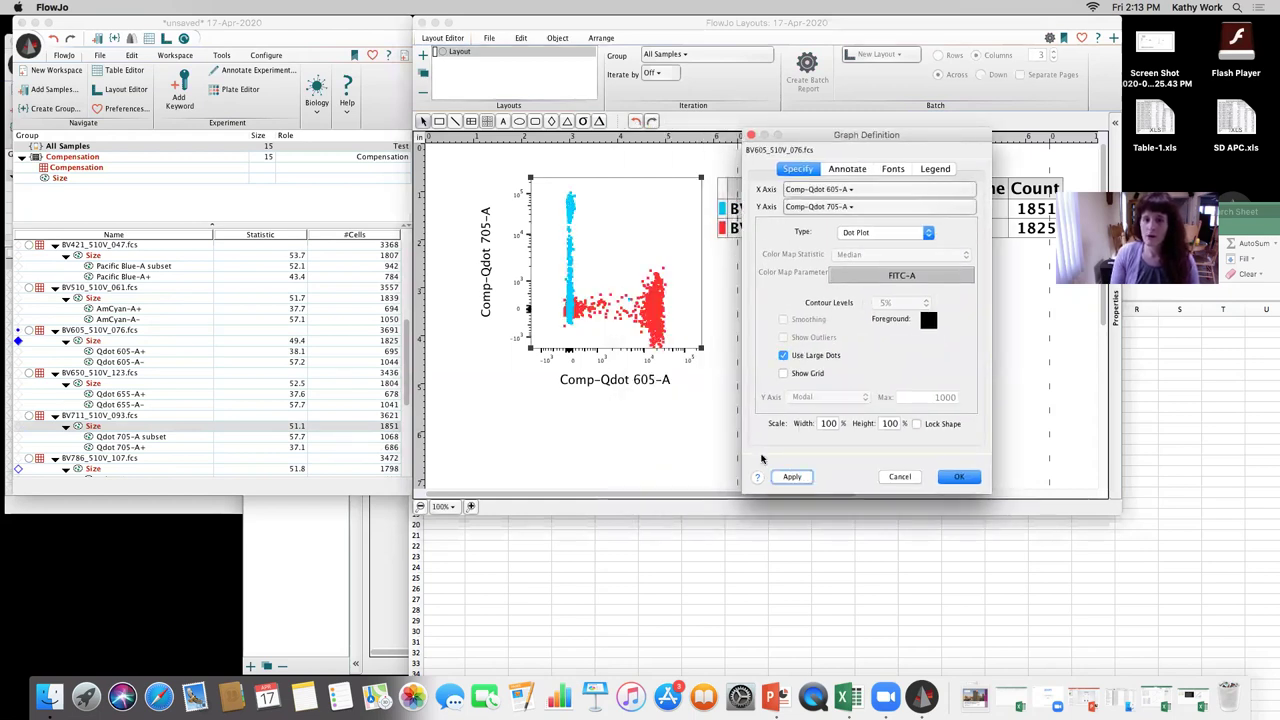
{"action": "left_click", "coordinate": [960, 477]}
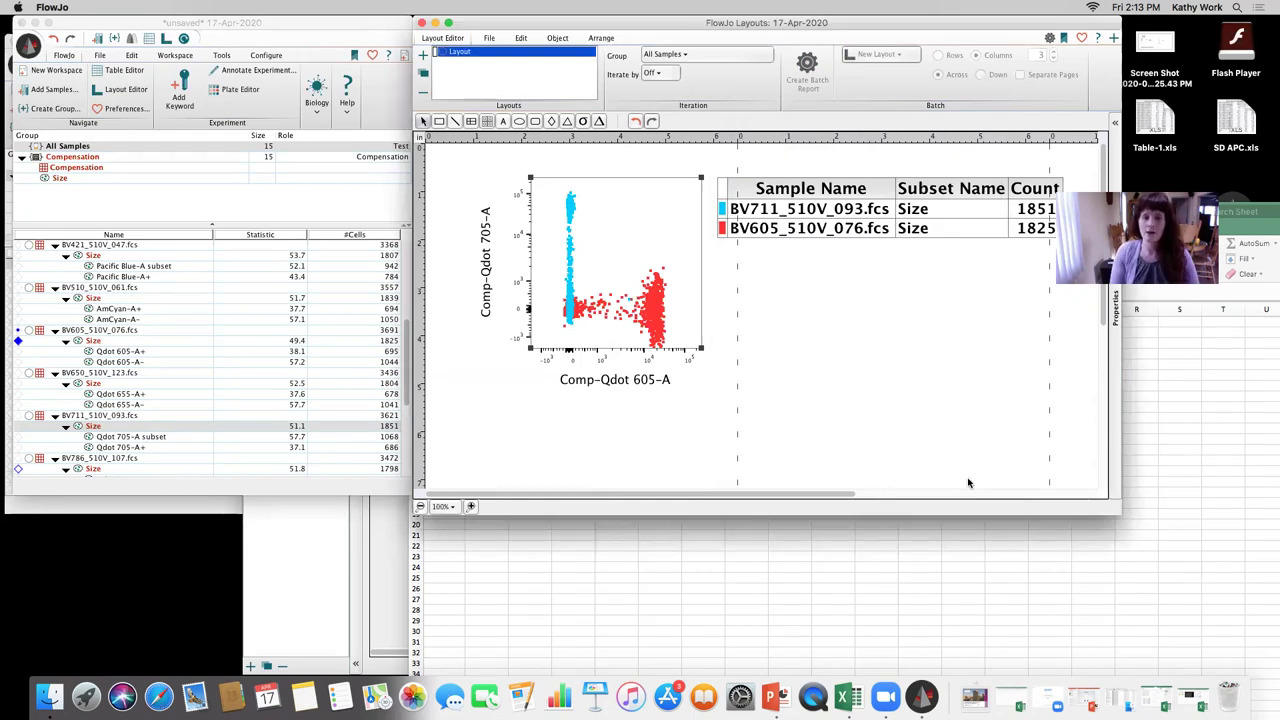
- Switch to the Excel spreading matrix and compare the Qdot 605-A row's value in O13 with the Qdot 705-A row's value in M15
{"action": "left_click", "coordinate": [795, 556]}
{"action": "left_click_drag", "start_coordinate": [789, 222], "coordinate": [753, 330]}
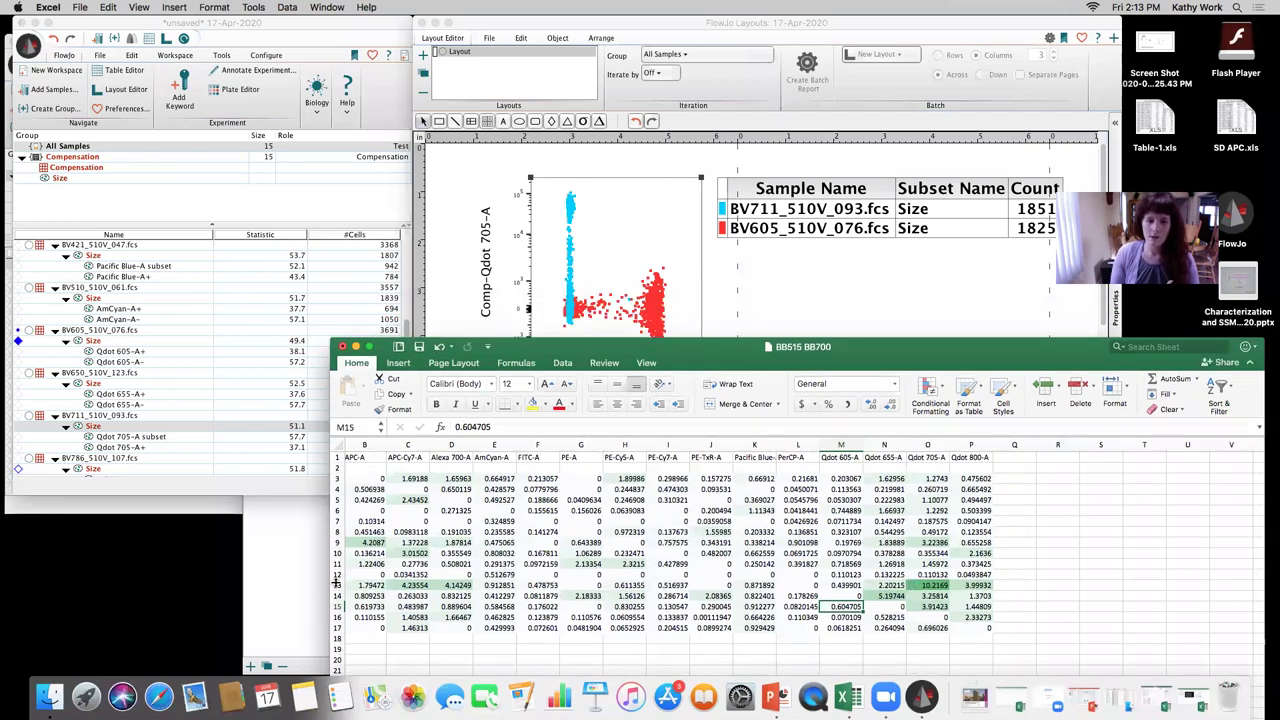
{"action": "left_click_drag", "start_coordinate": [643, 350], "coordinate": [640, 287]}
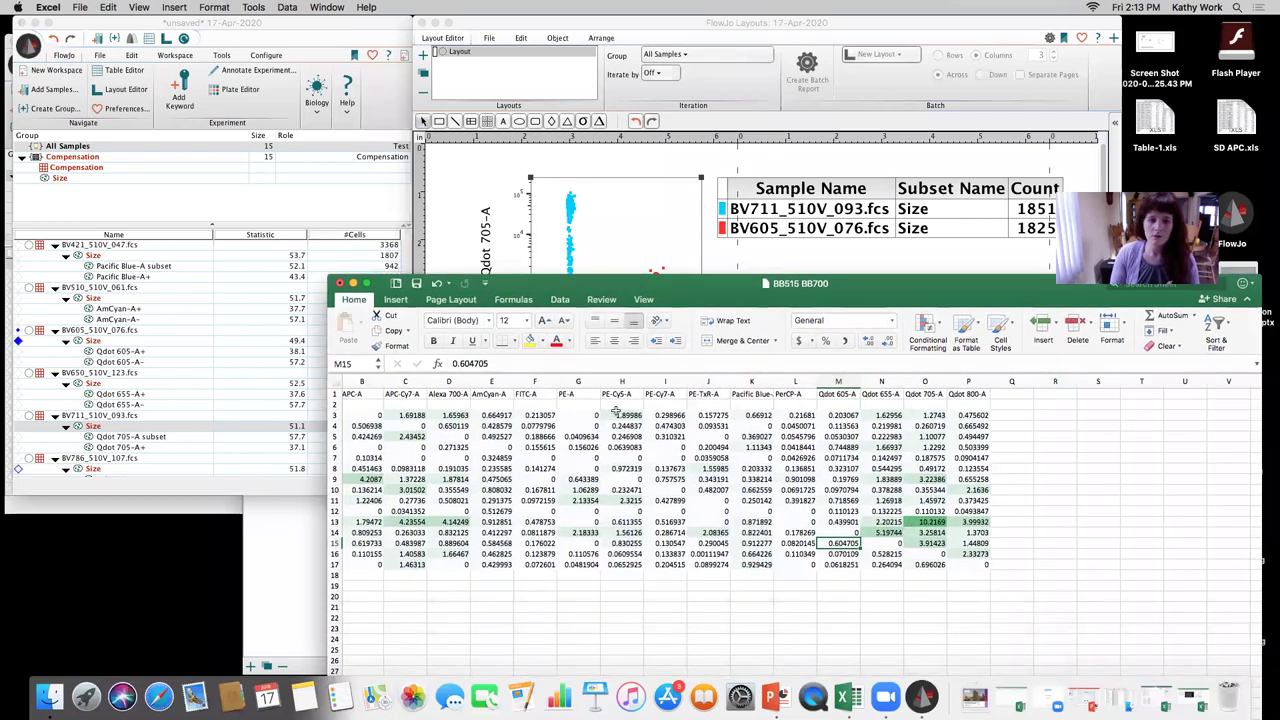
{"action": "left_click", "coordinate": [334, 522]}
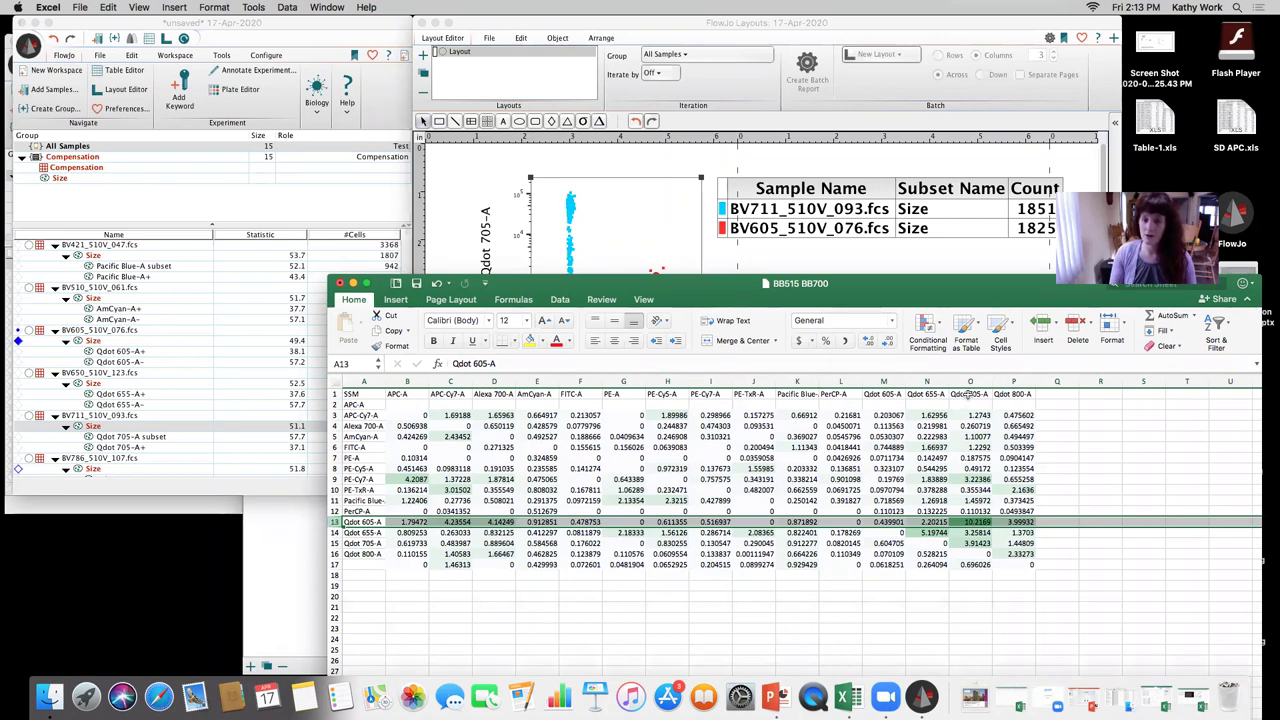
{"action": "left_click", "coordinate": [968, 522]}
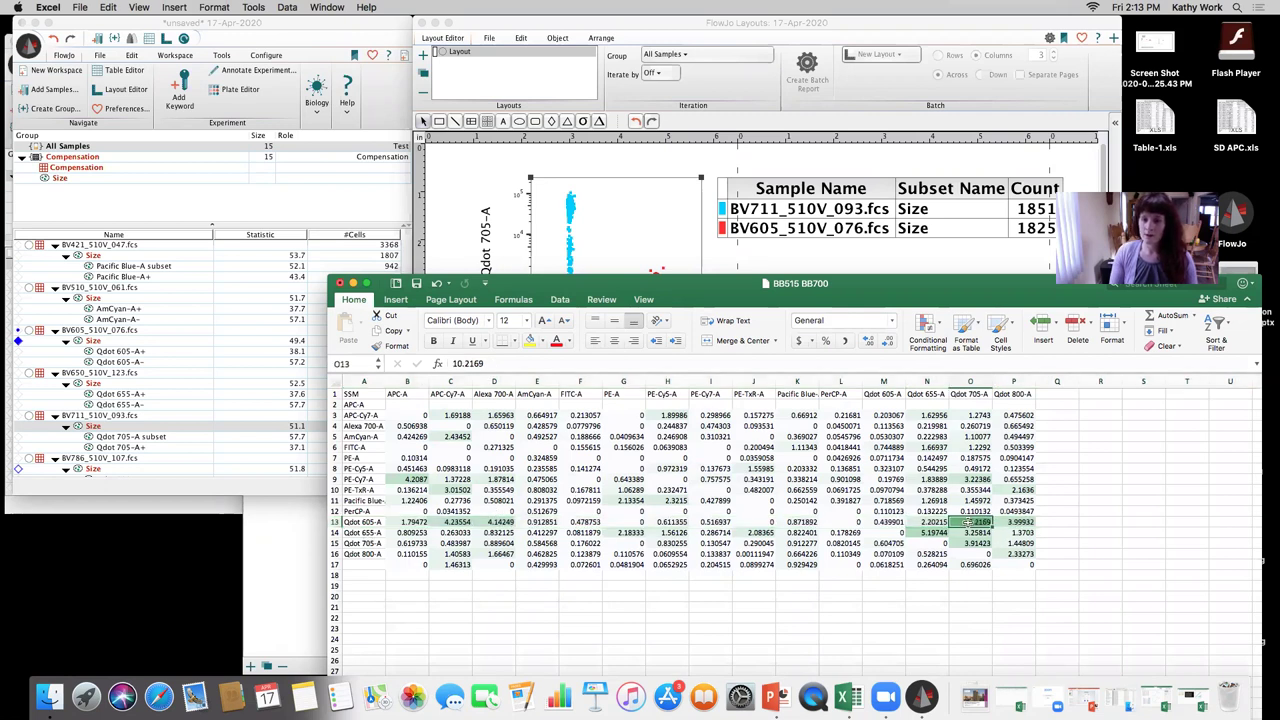
{"action": "left_click", "coordinate": [335, 543]}
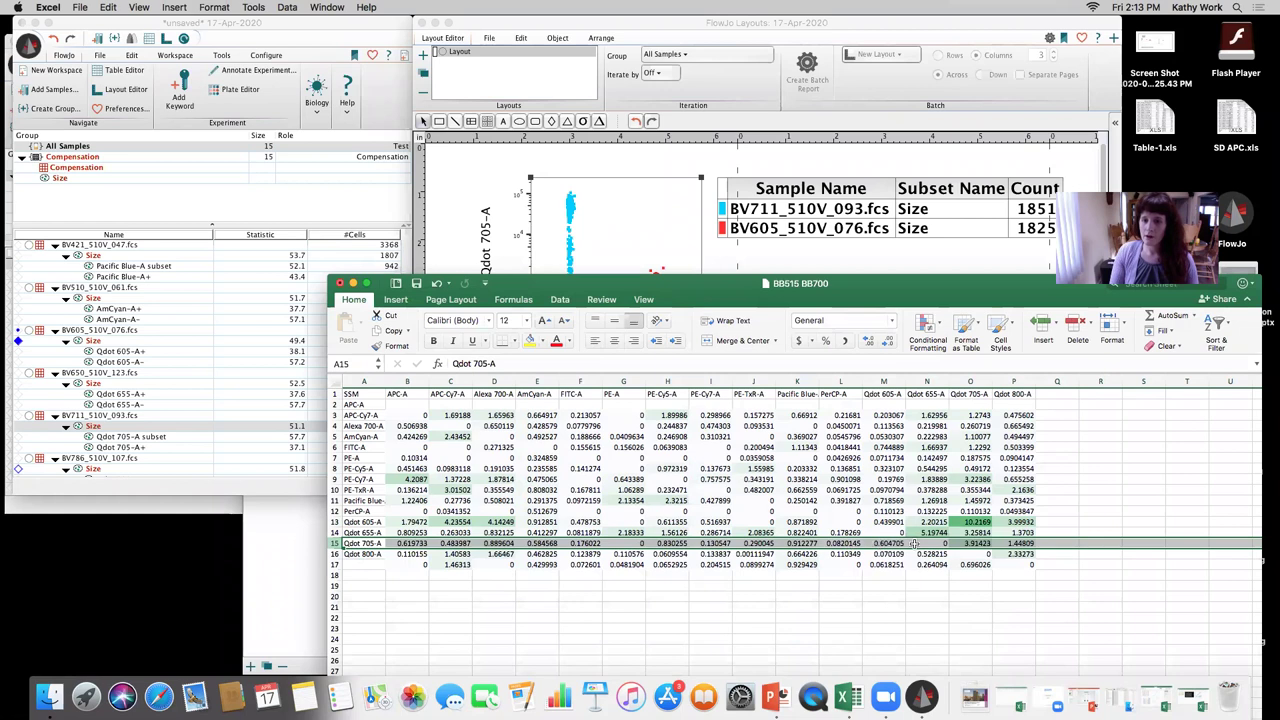
{"action": "left_click", "coordinate": [893, 544]}
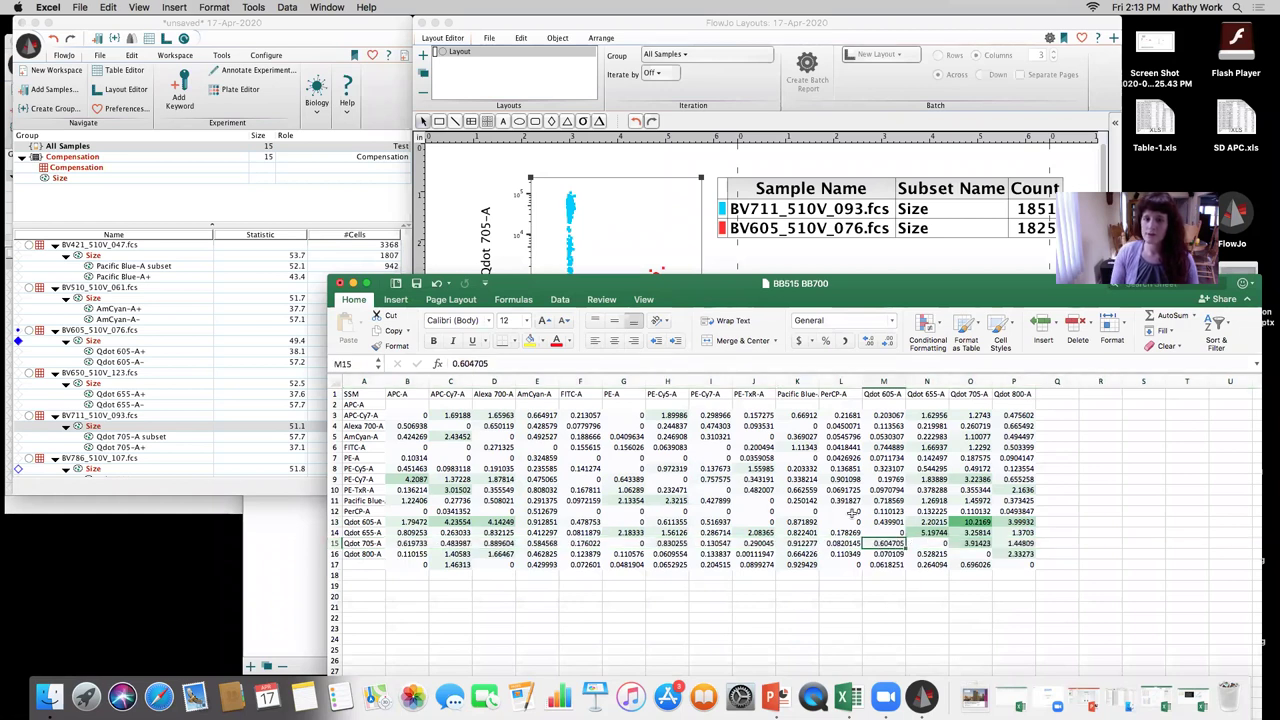
- Back in the FlowJo layout, draw two horizontal lines across the full plot width, at the top of the BV711 negatives and the BV605 positives
{"action": "left_click", "coordinate": [528, 275]}
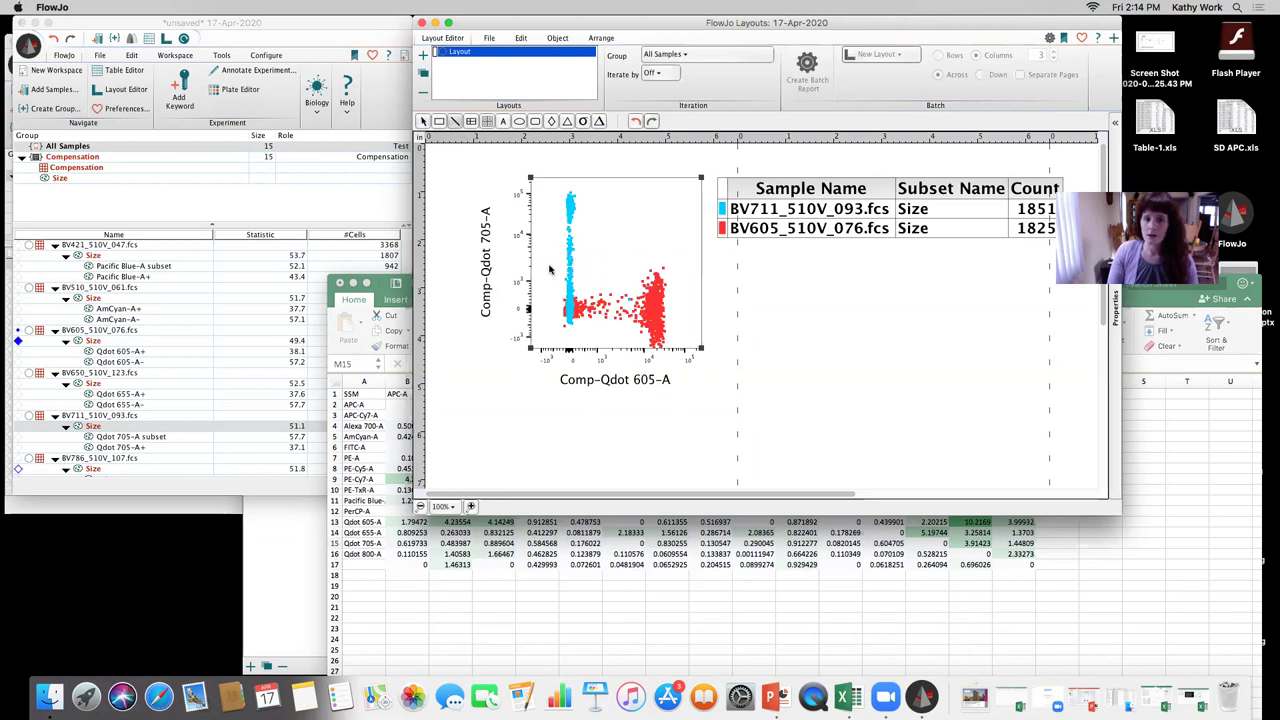
{"action": "left_click_drag", "start_coordinate": [531, 299], "coordinate": [699, 300]}
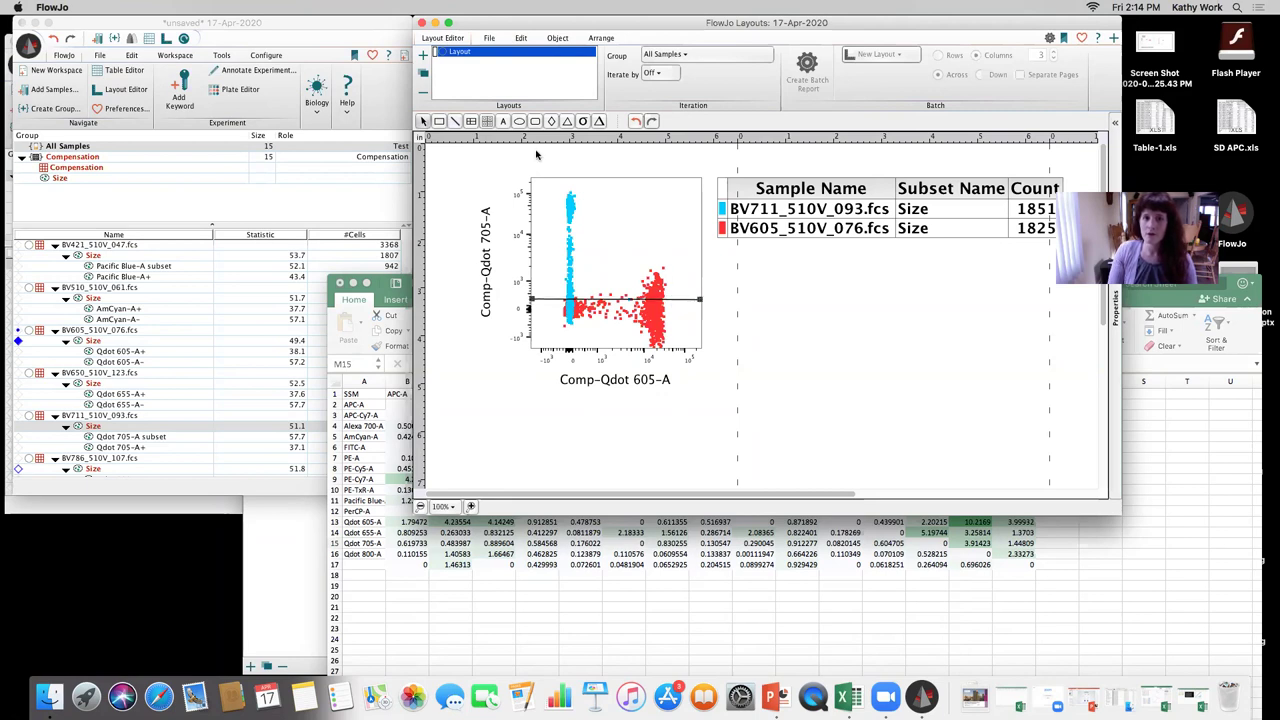
{"action": "left_click", "coordinate": [455, 121]}
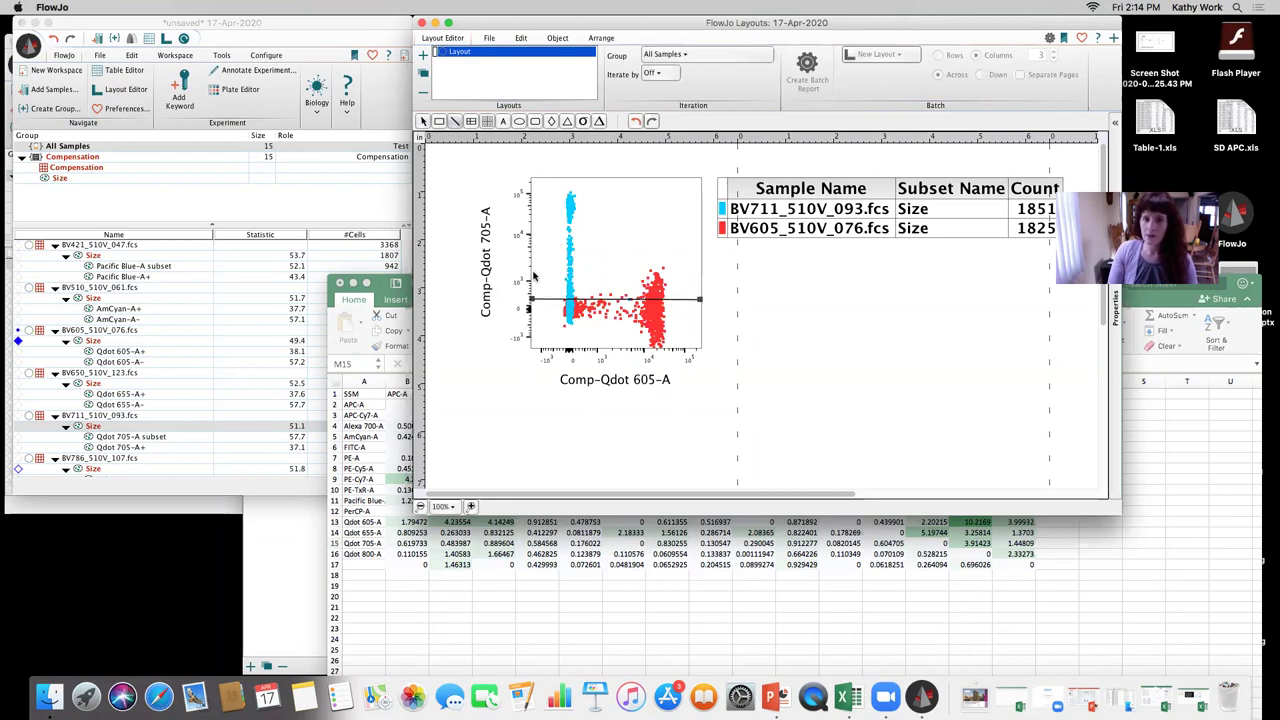
{"action": "left_click_drag", "start_coordinate": [531, 273], "coordinate": [699, 273]}
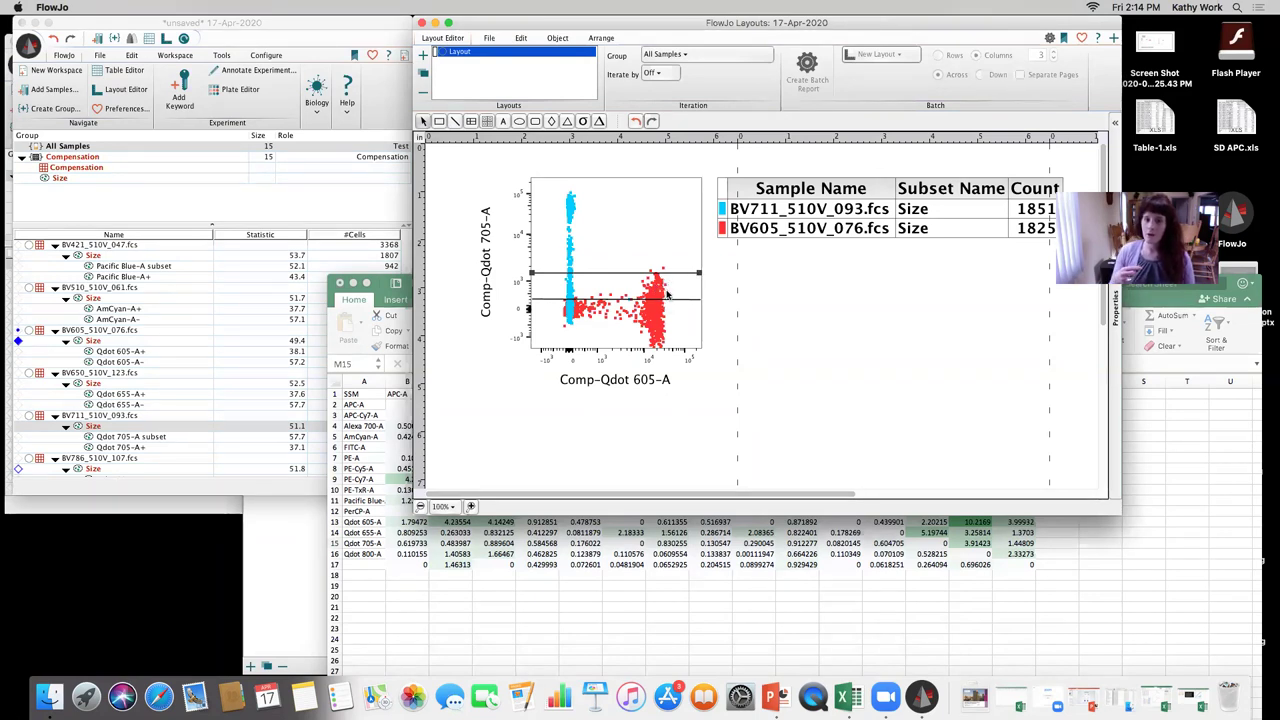
{"action": "scroll", "coordinate": [667, 293], "scroll_direction": "down", "scroll_amount": 5}
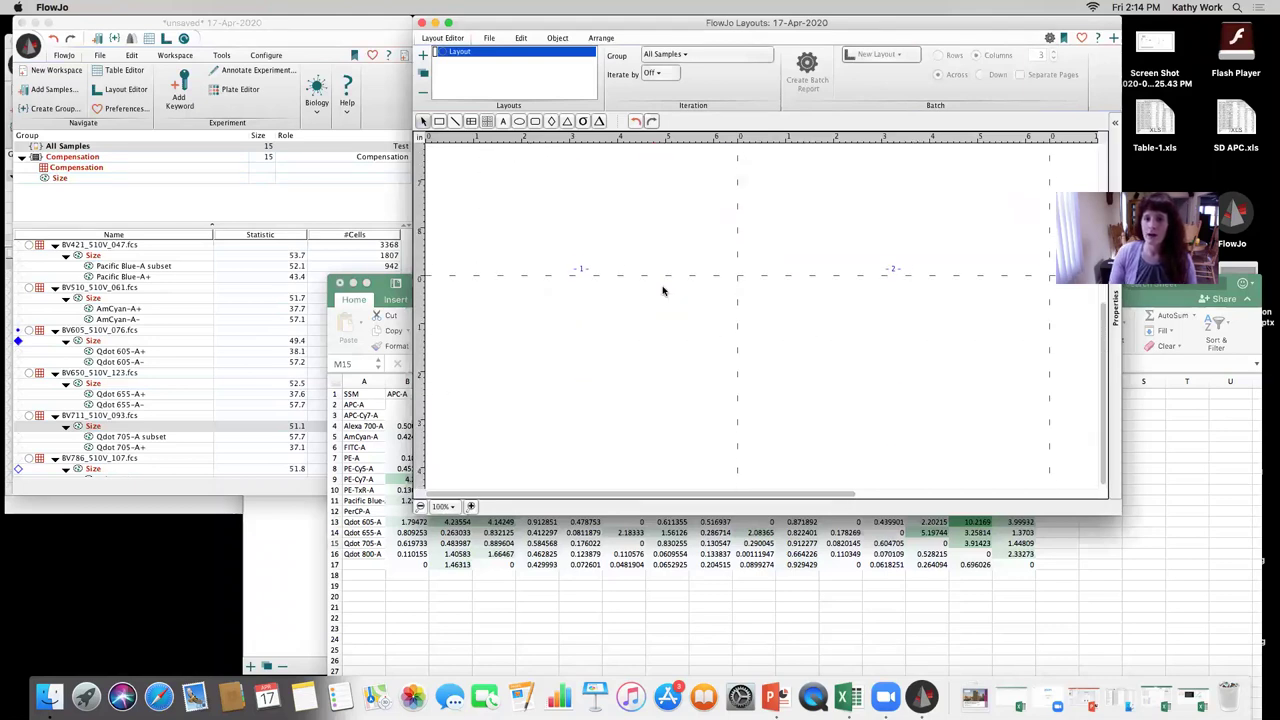
{"action": "scroll", "coordinate": [663, 290], "scroll_direction": "up", "scroll_amount": 5}
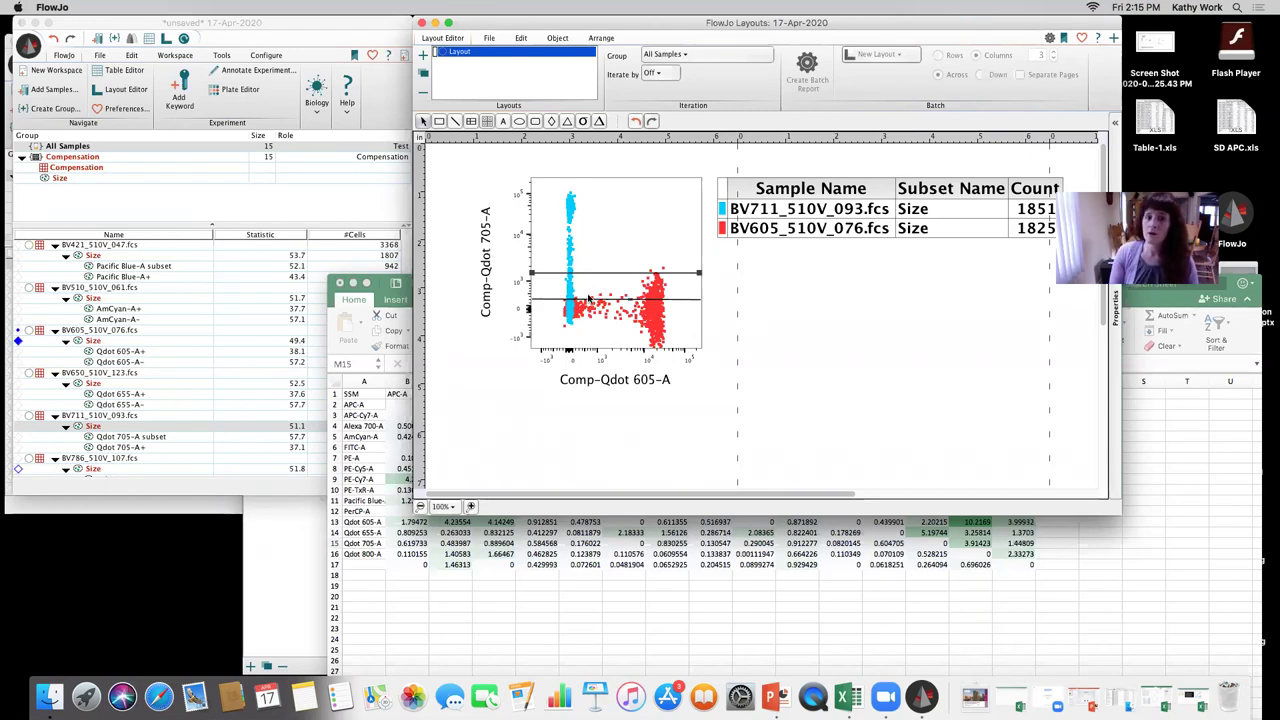
- Move BV605_510V_076.fcs above BV711_510V_093.fcs in the overlay legend so its dots are drawn in front
{"action": "left_click", "coordinate": [730, 226]}
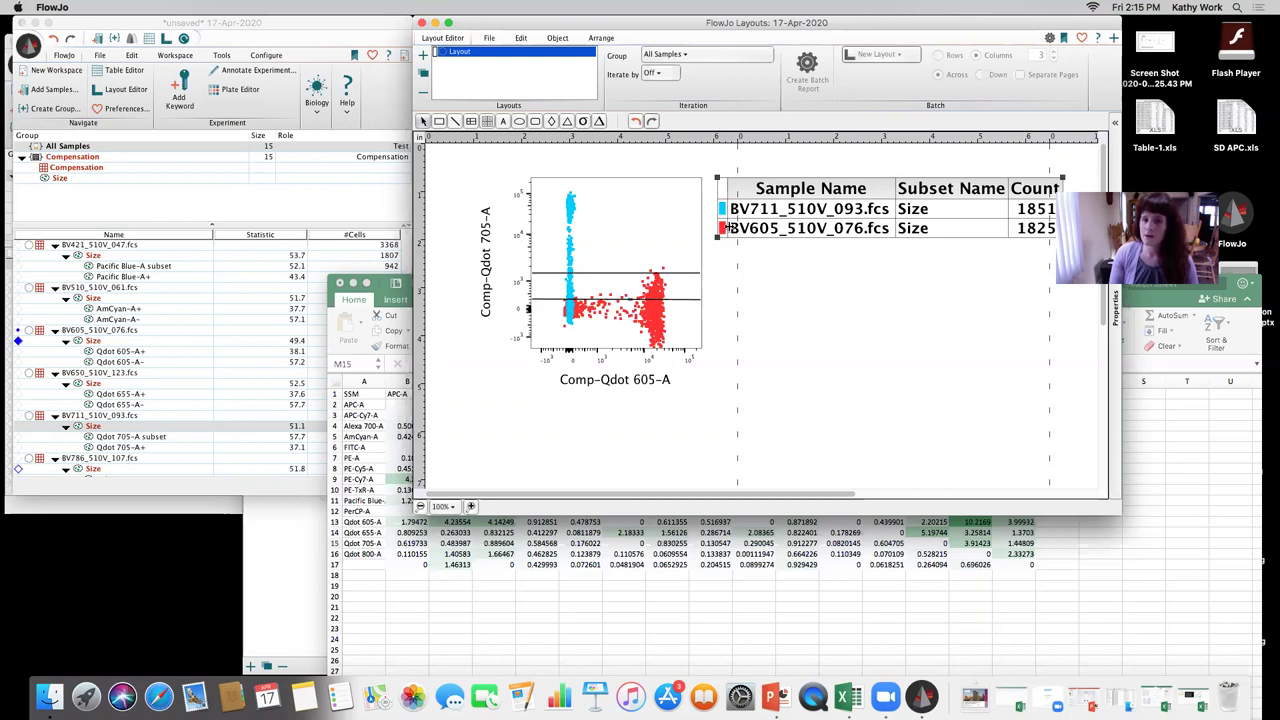
{"action": "left_click_drag", "start_coordinate": [740, 230], "coordinate": [742, 208]}
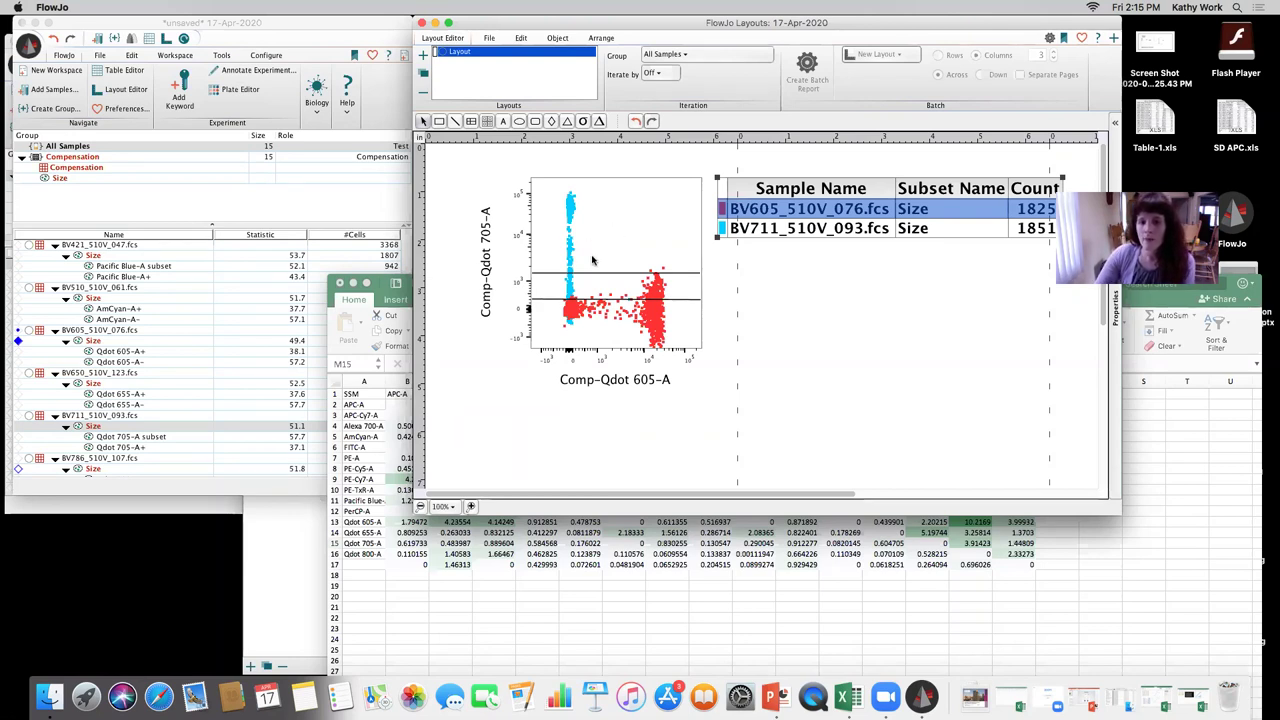
{"action": "scroll", "coordinate": [588, 250], "scroll_direction": "right", "scroll_amount": 2}
{"action": "scroll", "coordinate": [586, 258], "scroll_direction": "left", "scroll_amount": 2}
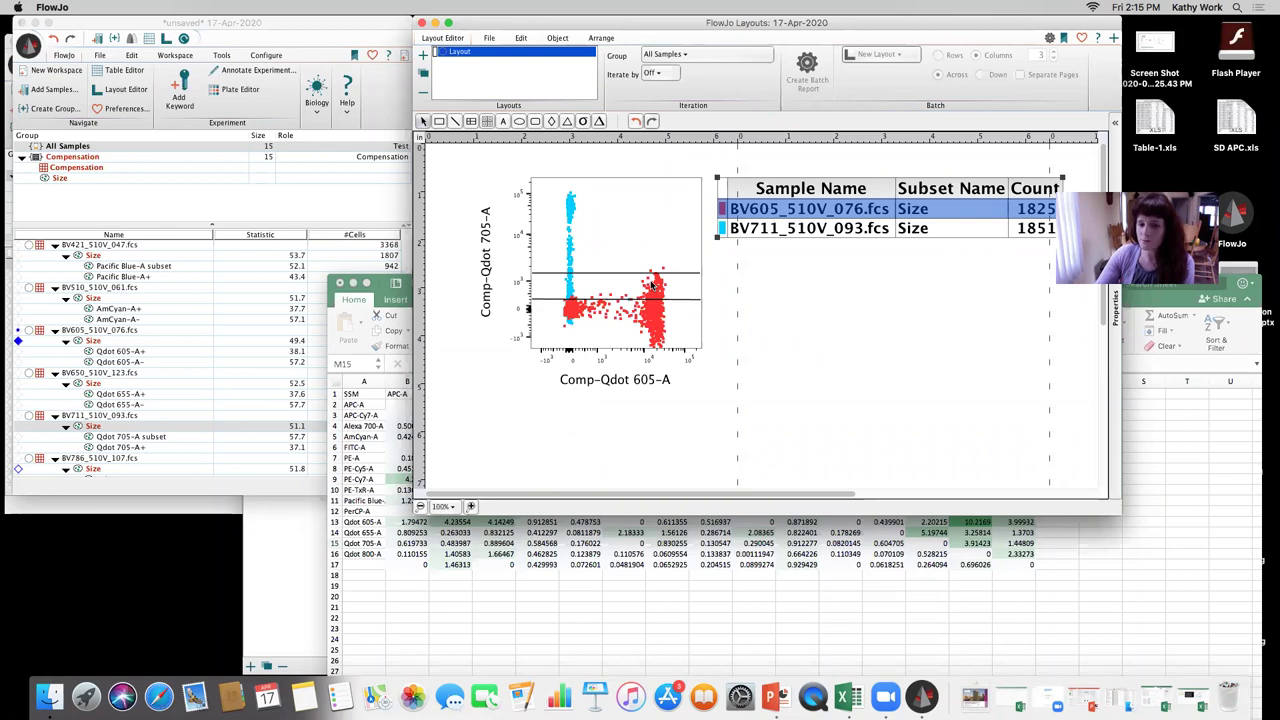
- Switch to PowerPoint and examine panels E to H of the SPREAD slide at about 227% zoom
{"action": "left_click", "coordinate": [775, 697]}
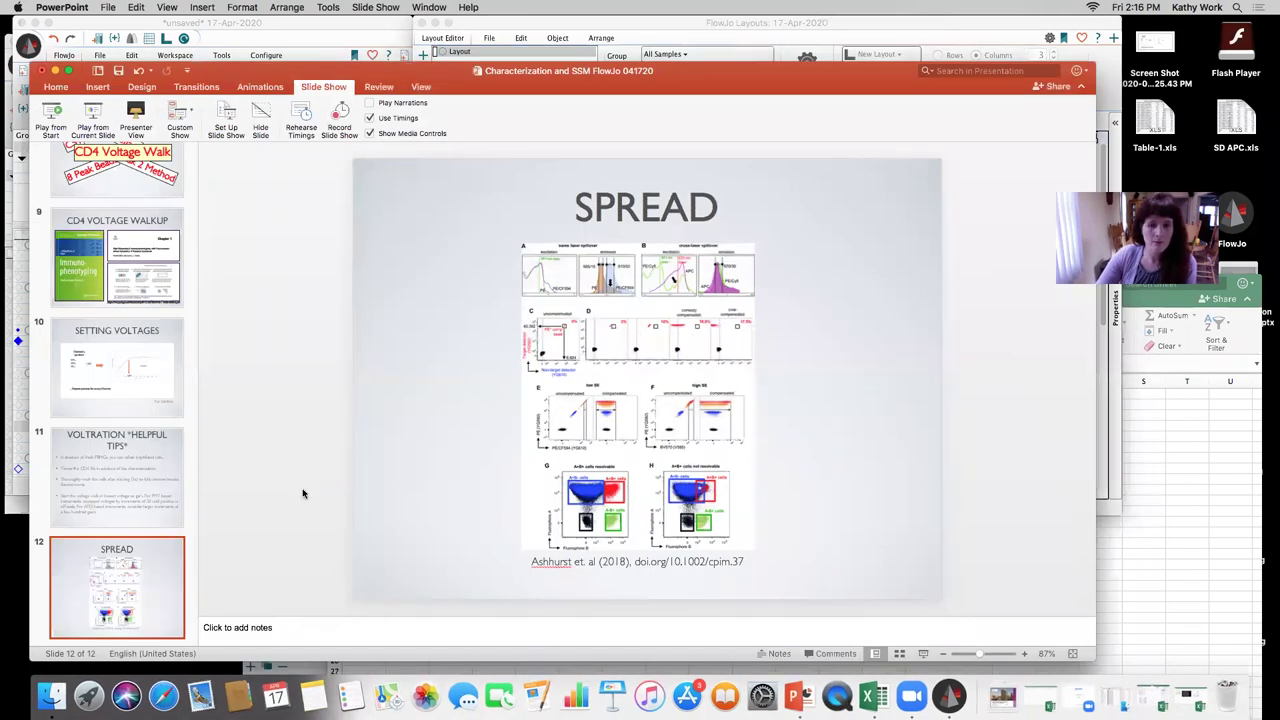
{"action": "left_click", "coordinate": [1005, 653]}
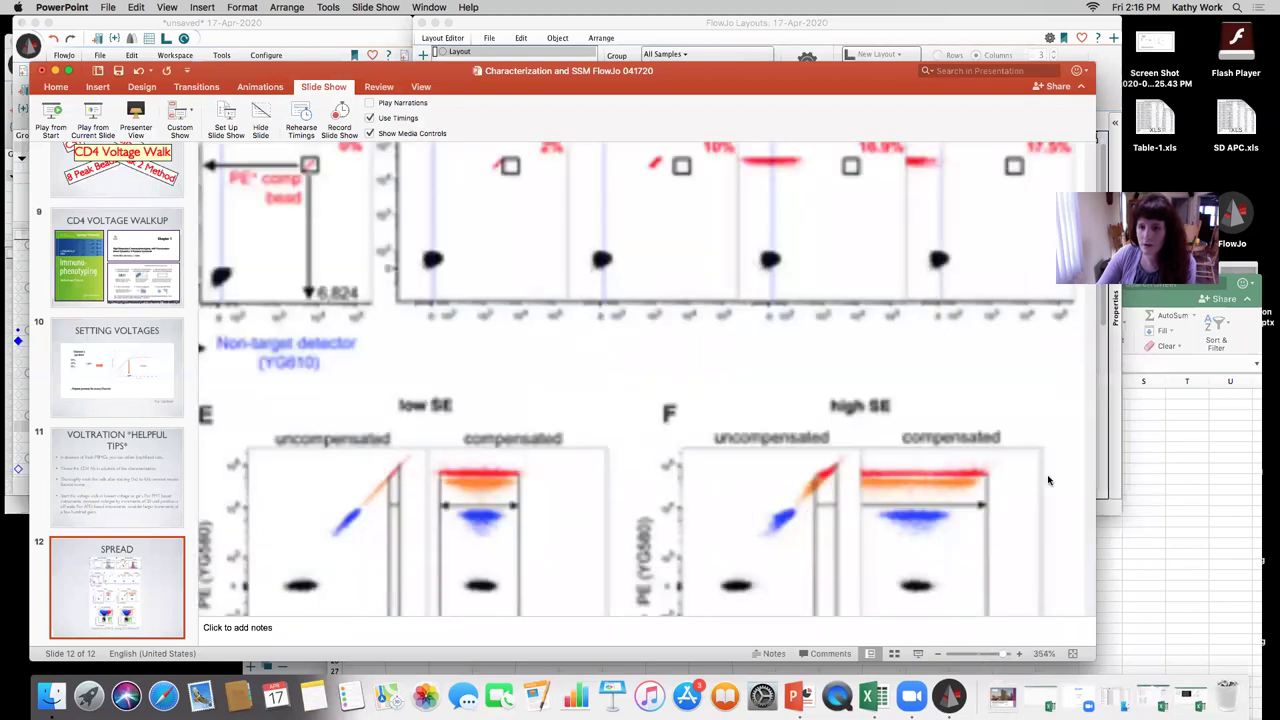
{"action": "scroll", "coordinate": [1091, 342], "scroll_direction": "down", "scroll_amount": 5}
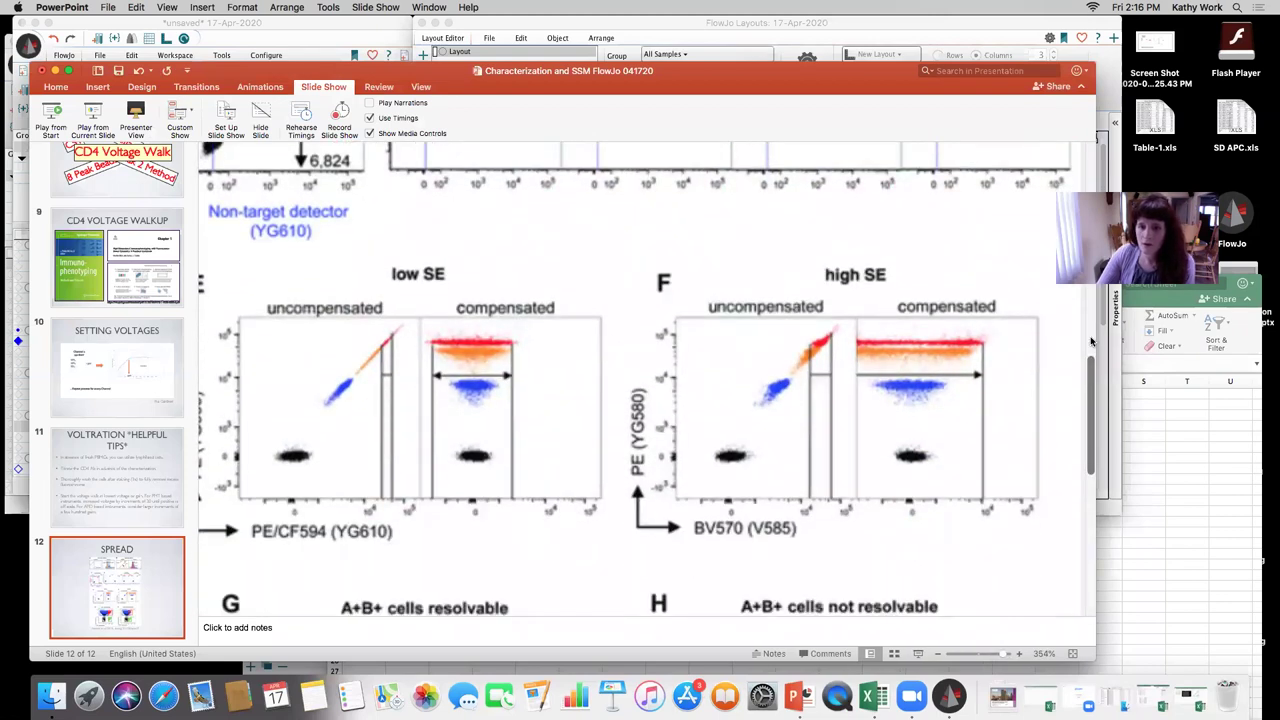
{"action": "left_click_drag", "start_coordinate": [997, 655], "coordinate": [986, 654]}
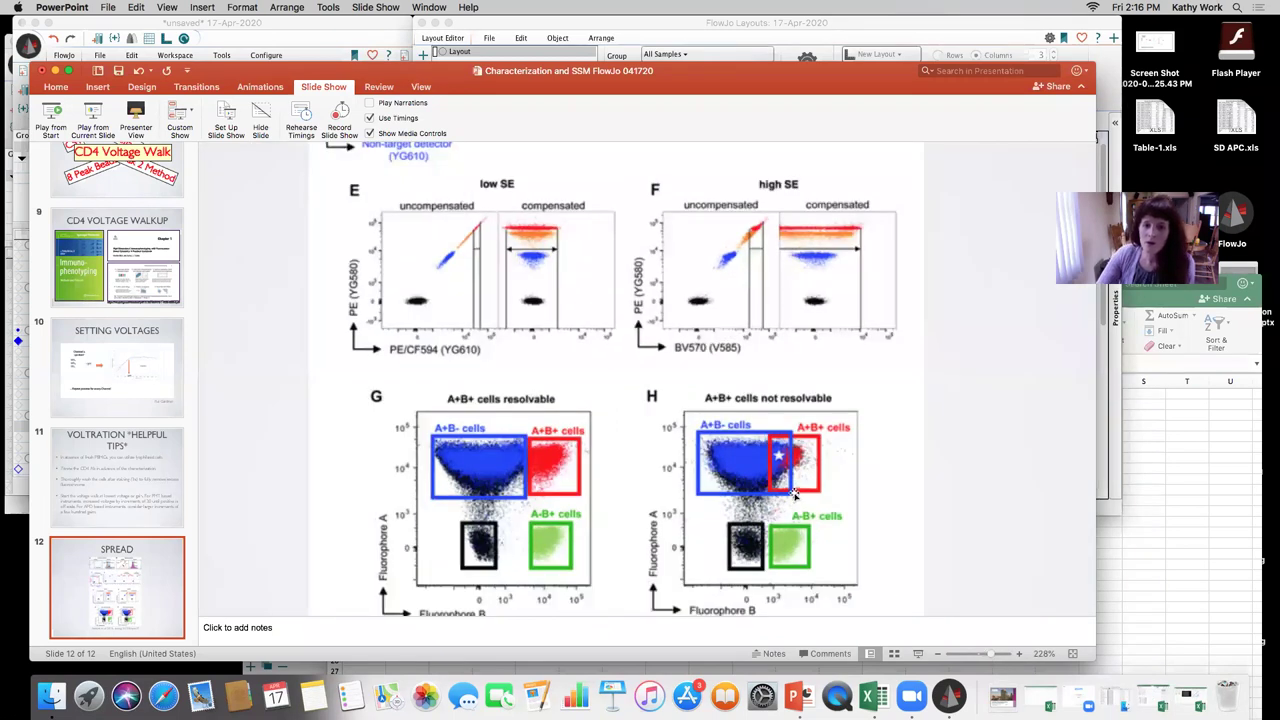
{"action": "scroll", "coordinate": [795, 493], "scroll_direction": "down", "scroll_amount": 2}
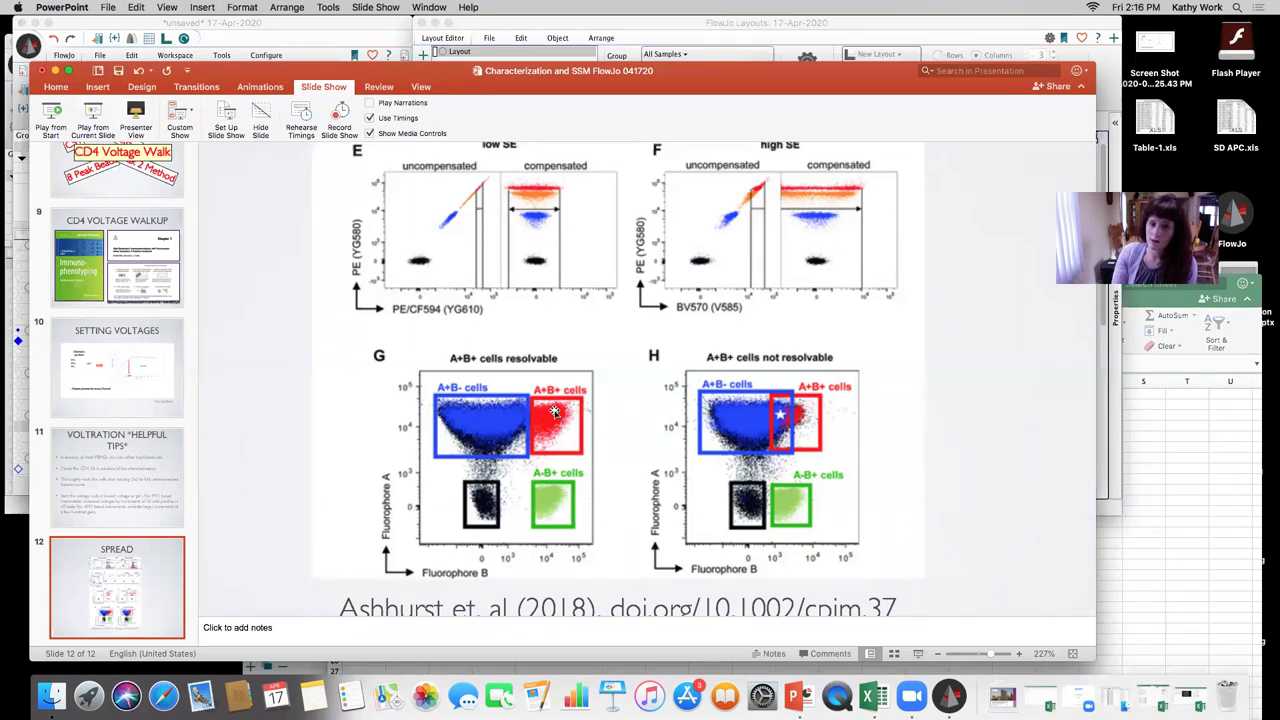
- Switch to Excel, view the Sep Index sheet of the Fortessa 2 Characterization Excel workbook, and return to the BB515 BB700 workbook
{"action": "left_click", "coordinate": [1184, 478]}
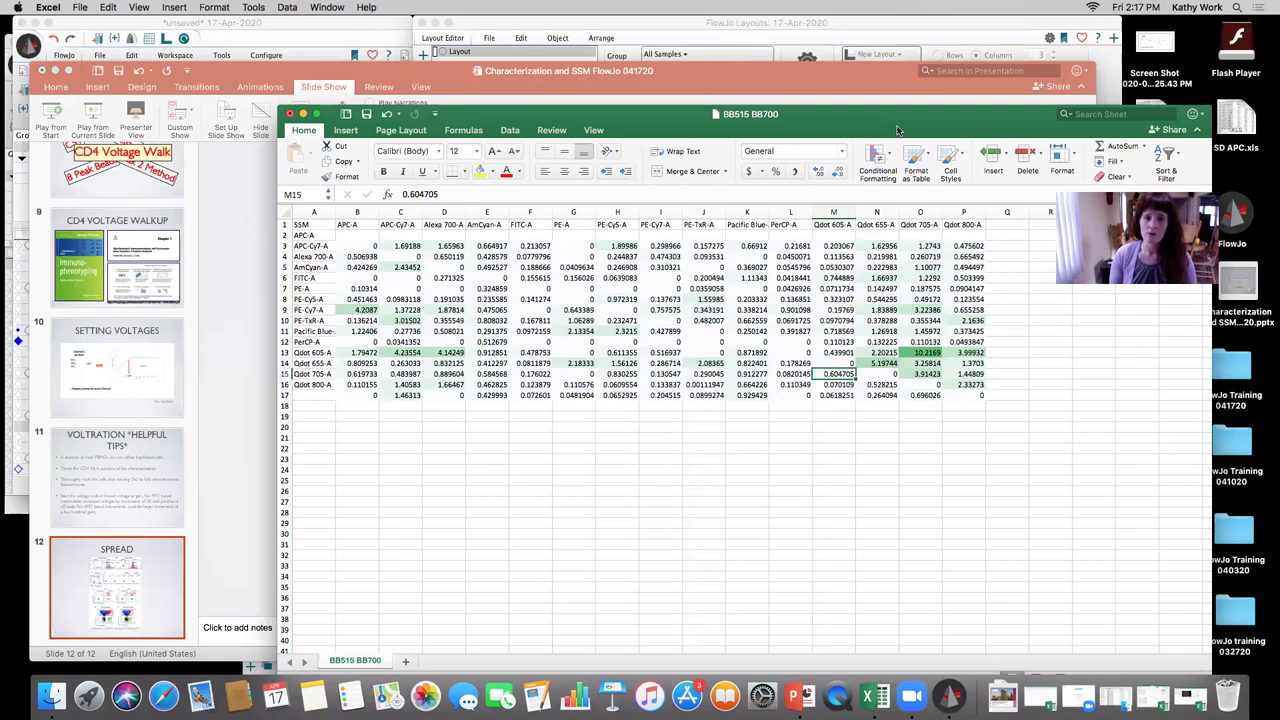
{"action": "left_click_drag", "start_coordinate": [897, 130], "coordinate": [864, 82]}
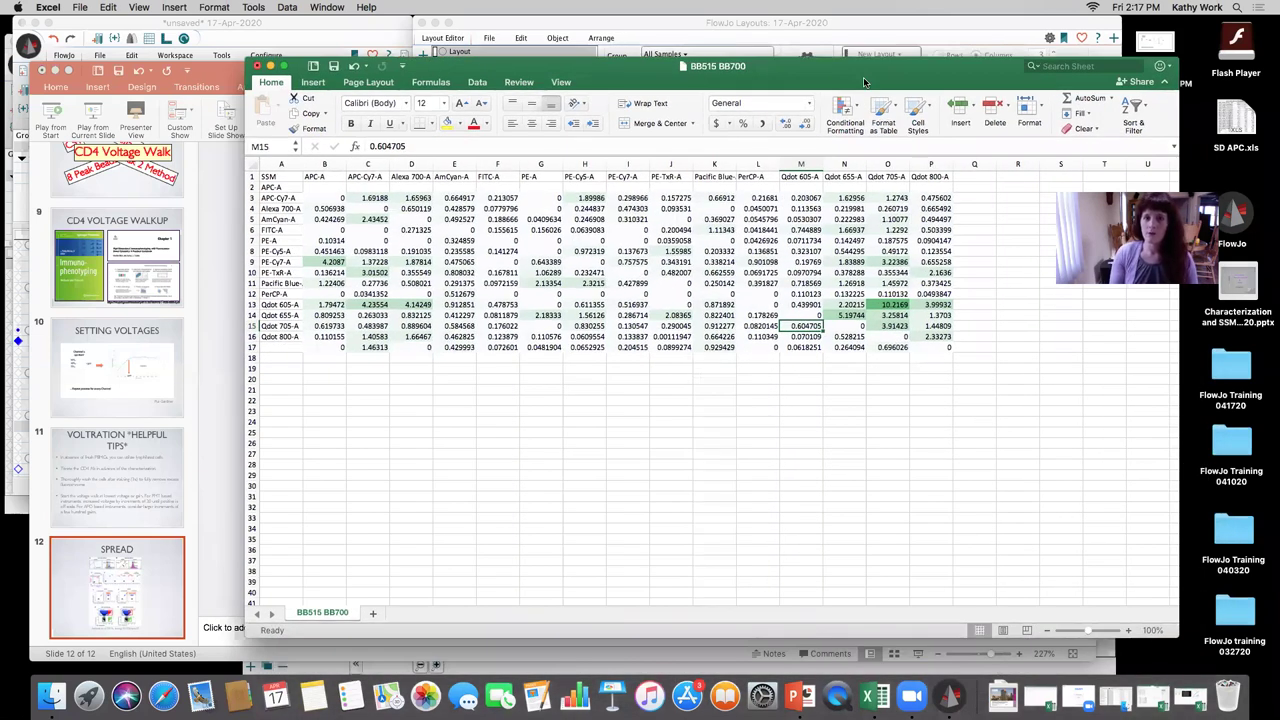
{"action": "left_click", "coordinate": [1188, 700]}
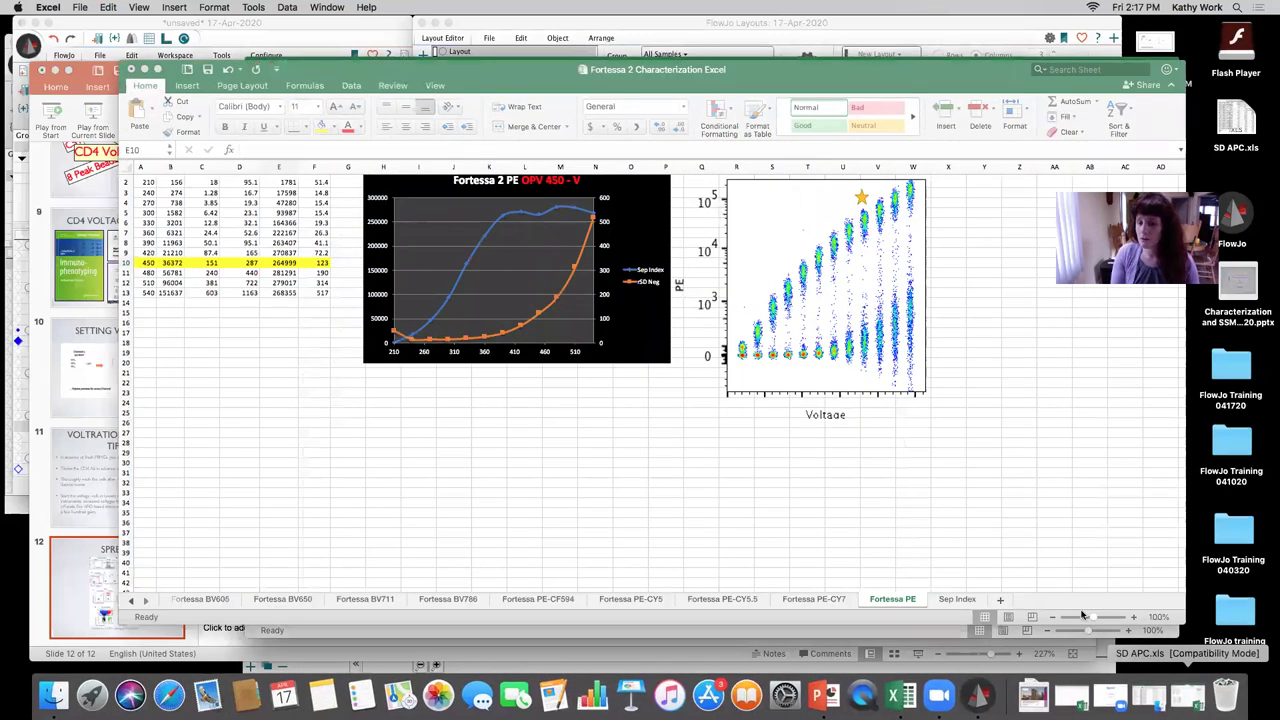
{"action": "left_click", "coordinate": [955, 599]}
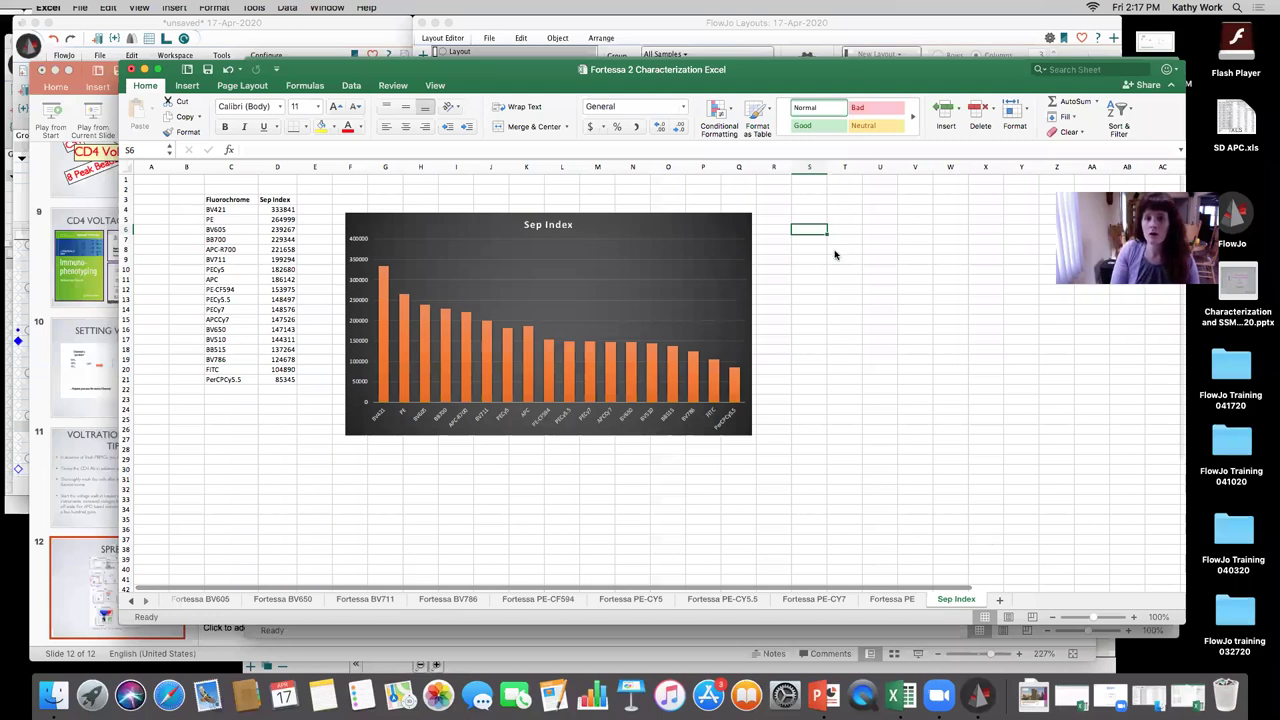
{"action": "key", "text": "super+grave"}
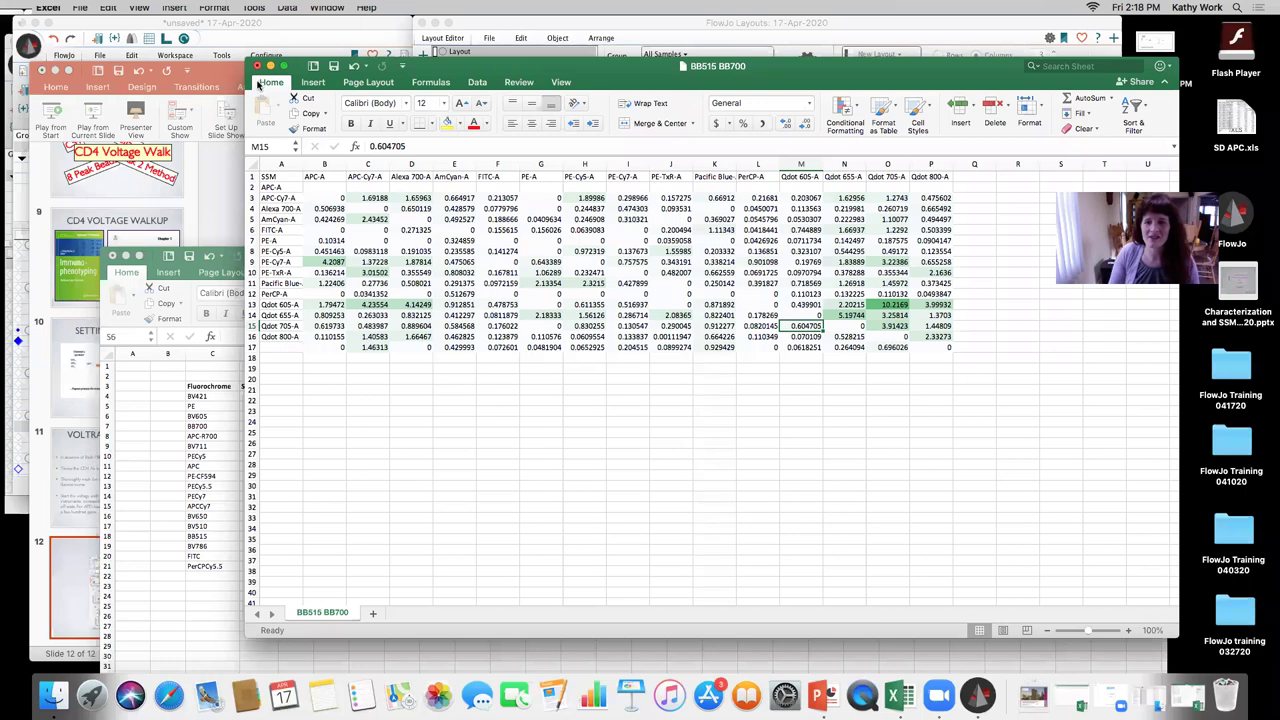
- Move the spreading values in B3:P17 up one row to start at B2, and select cell O12
{"action": "left_click_drag", "start_coordinate": [318, 197], "coordinate": [912, 346]}
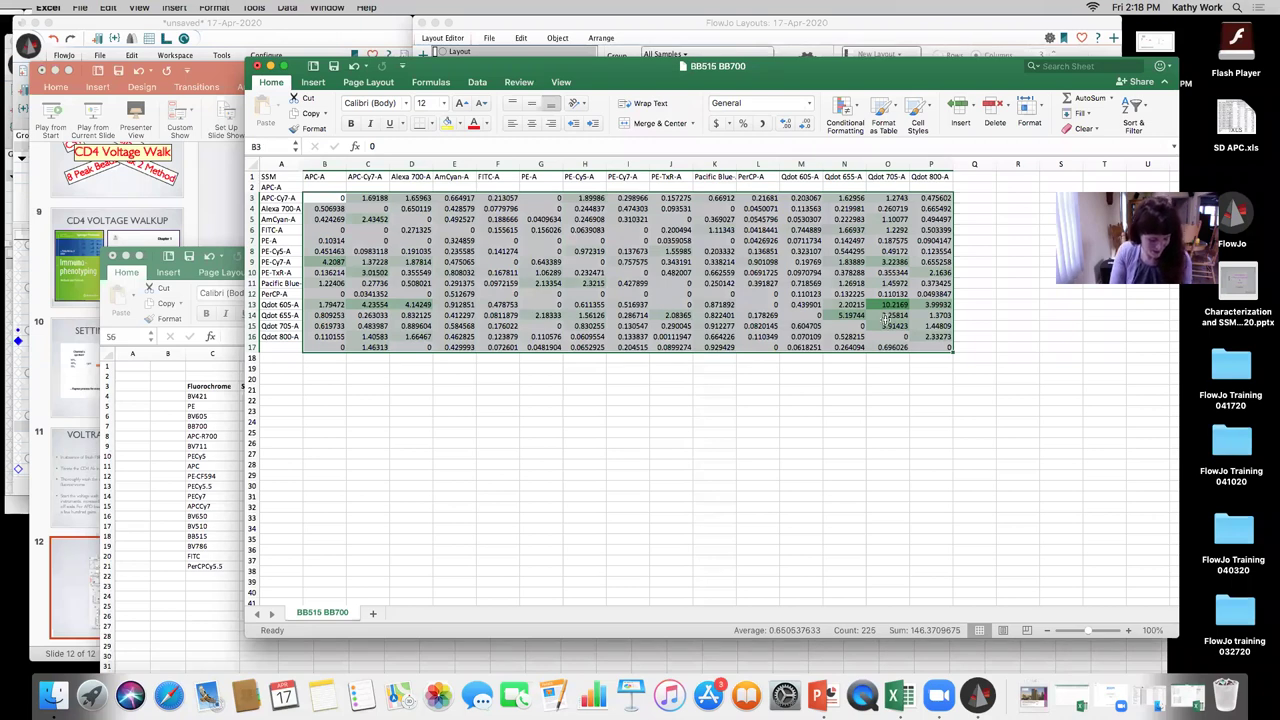
{"action": "key", "text": "super+c"}
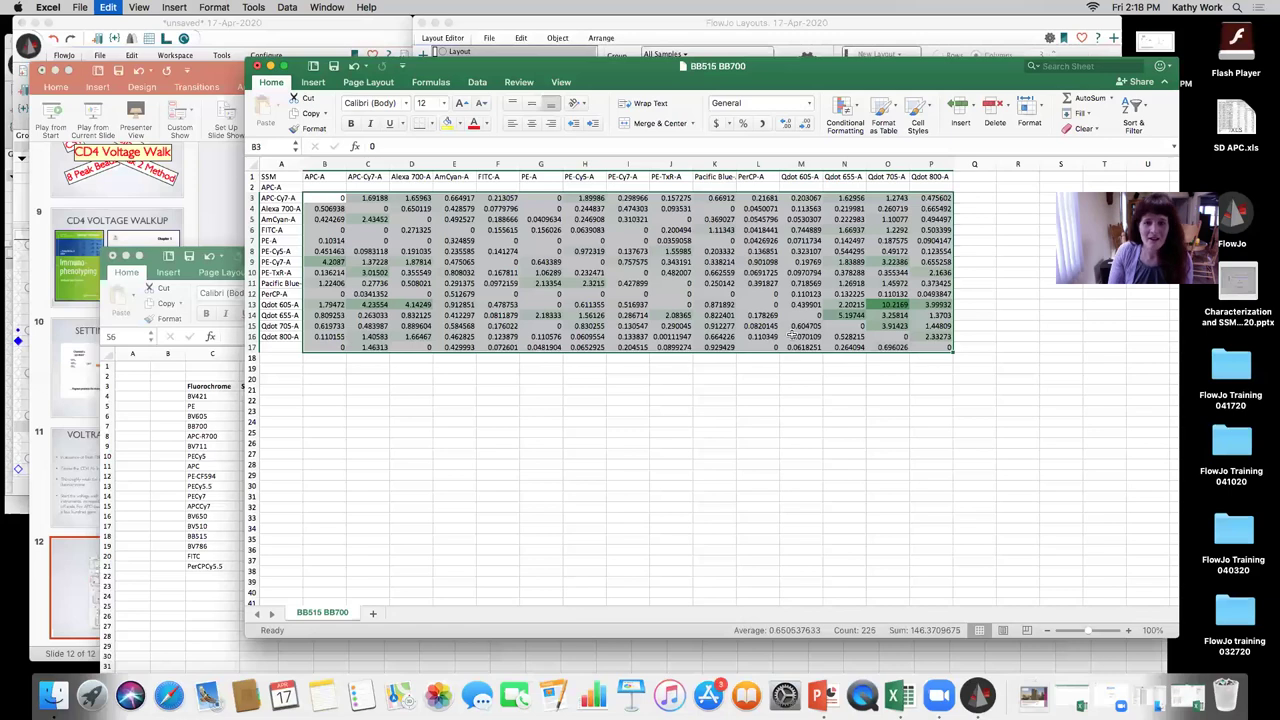
{"action": "key", "text": "super+z"}
{"action": "left_click", "coordinate": [867, 294]}
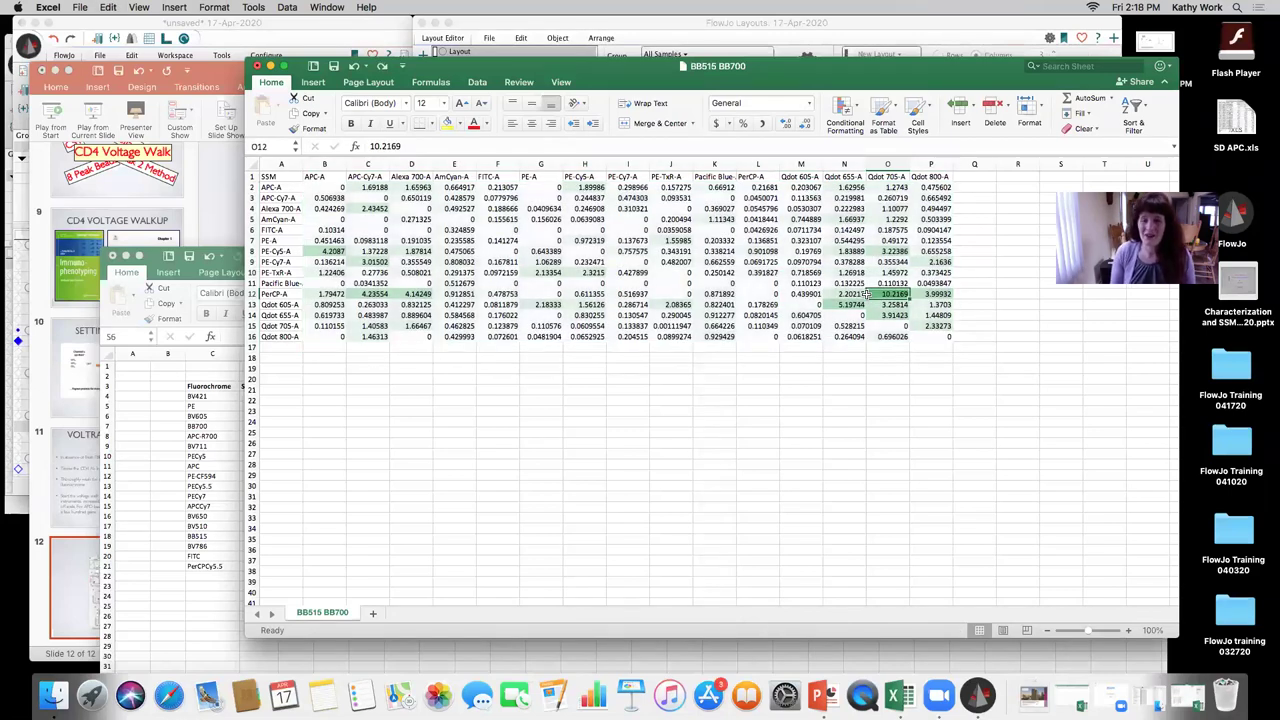
- Switch to FlowJo, open the Size population of BB700_510V_025.fcs, and set its X axis to Comp-PerCP-A
{"action": "left_click", "coordinate": [302, 38]}
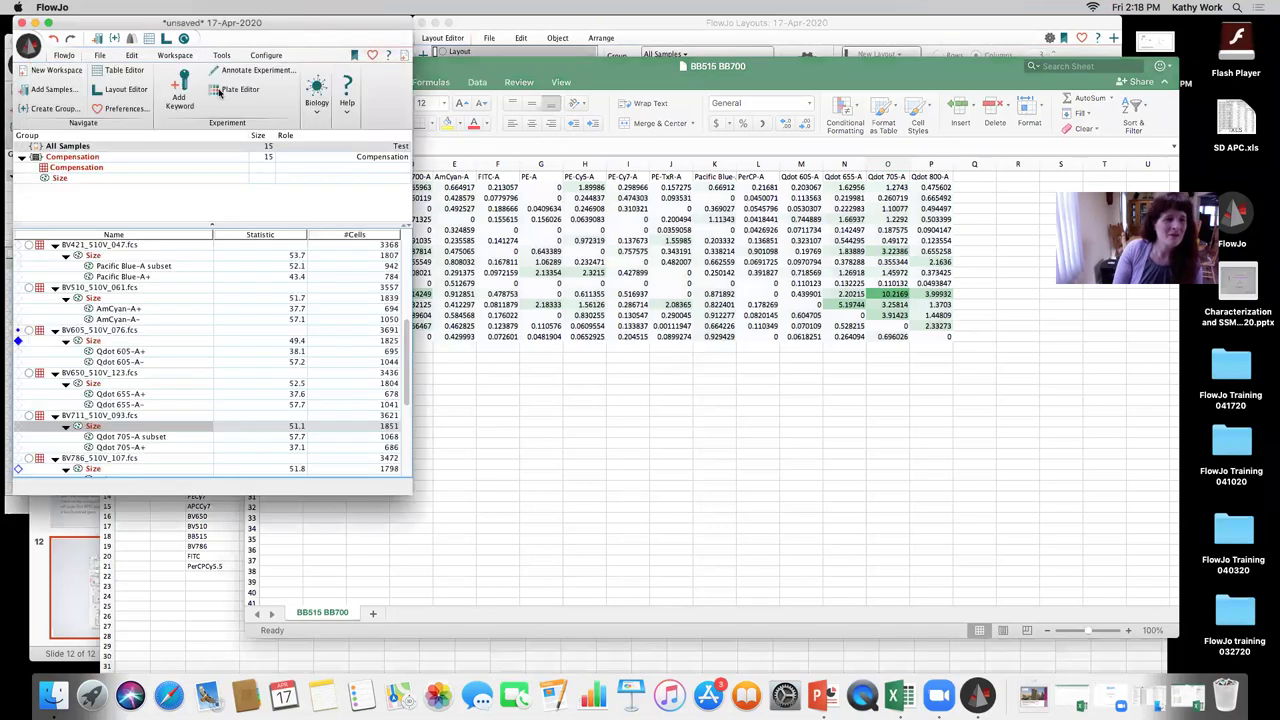
{"action": "scroll", "coordinate": [114, 340], "scroll_direction": "down", "scroll_amount": 3}
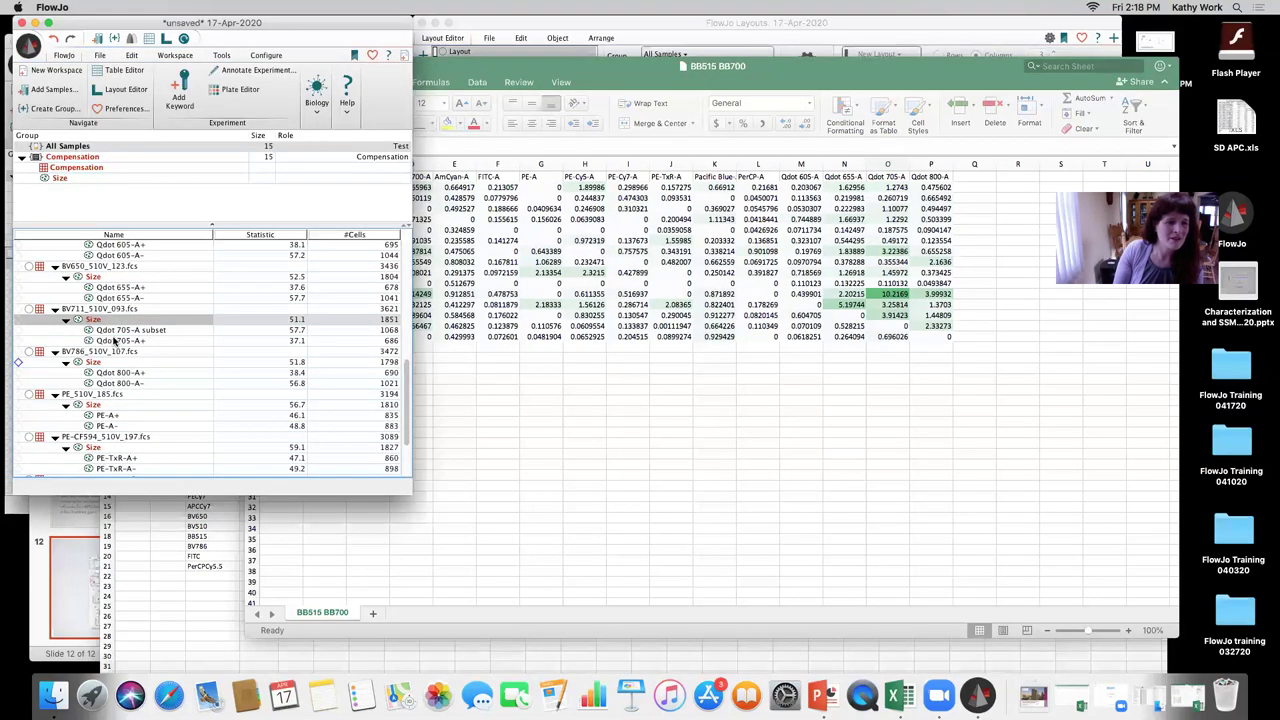
{"action": "scroll", "coordinate": [114, 340], "scroll_direction": "down", "scroll_amount": 3}
{"action": "scroll", "coordinate": [114, 341], "scroll_direction": "down", "scroll_amount": 2}
{"action": "scroll", "coordinate": [114, 340], "scroll_direction": "up", "scroll_amount": 12}
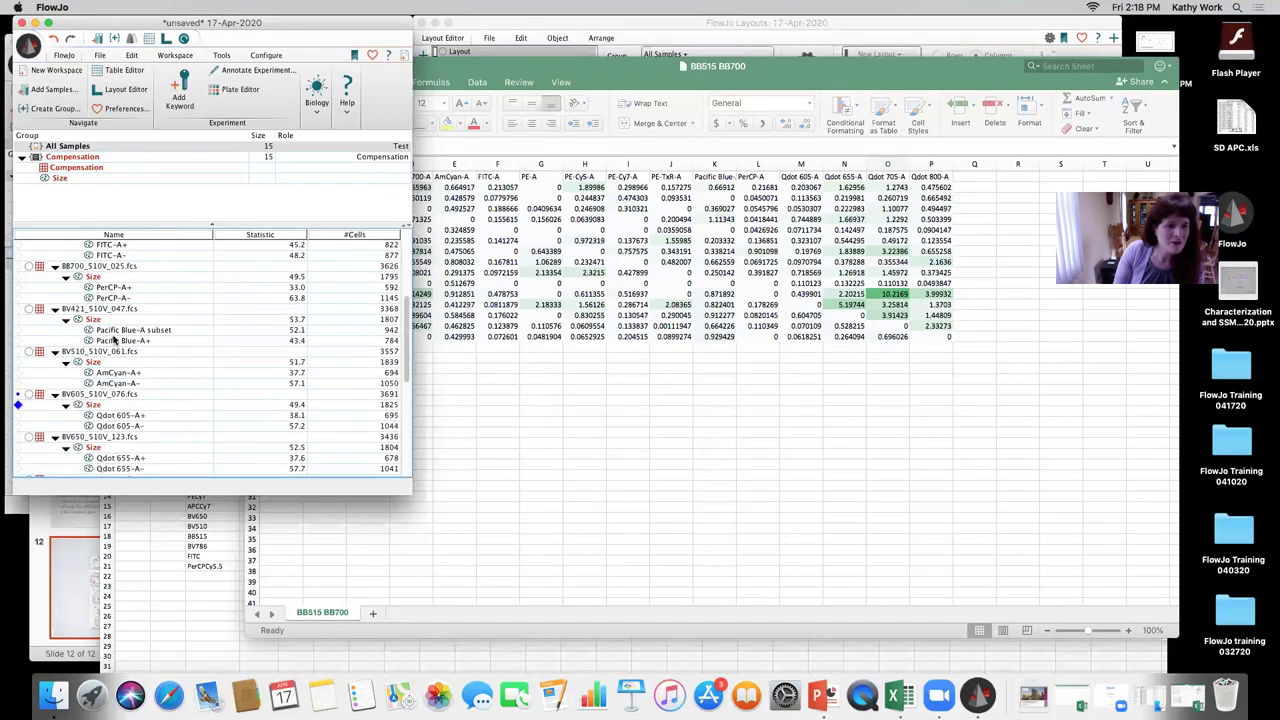
{"action": "double_click", "coordinate": [94, 277]}
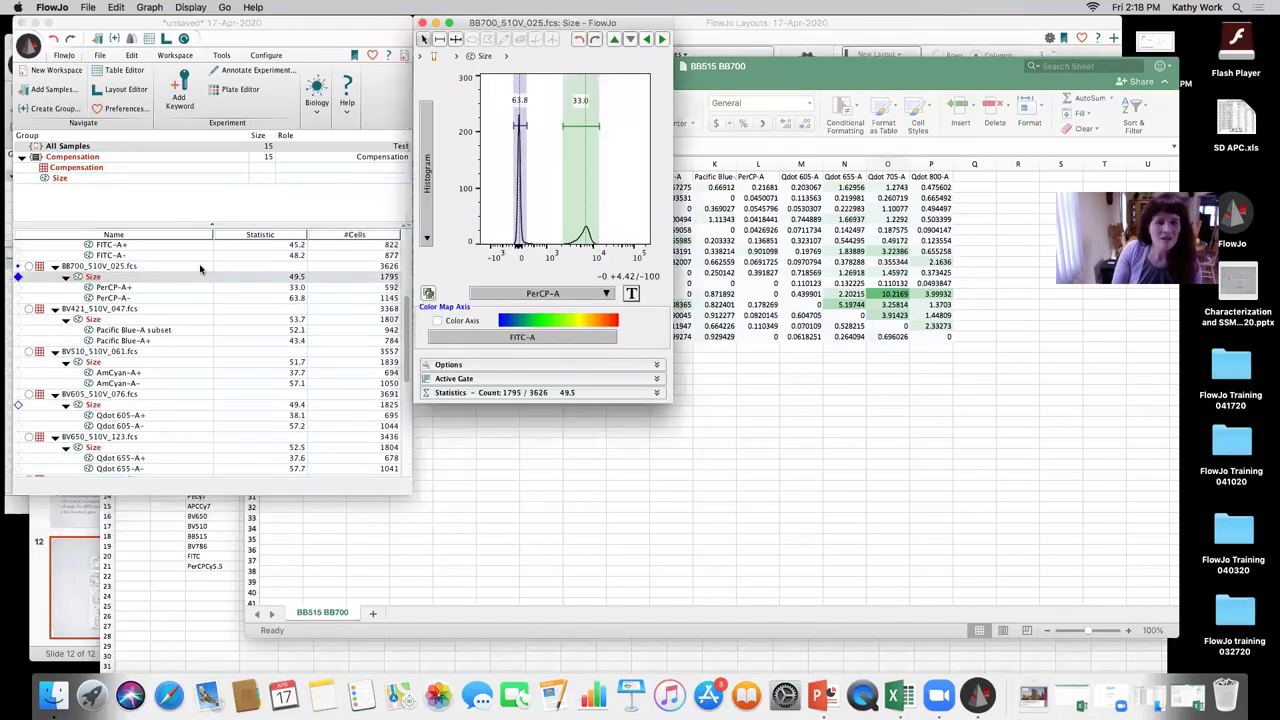
{"action": "left_click", "coordinate": [511, 294]}
{"action": "type", "text": "comp"}
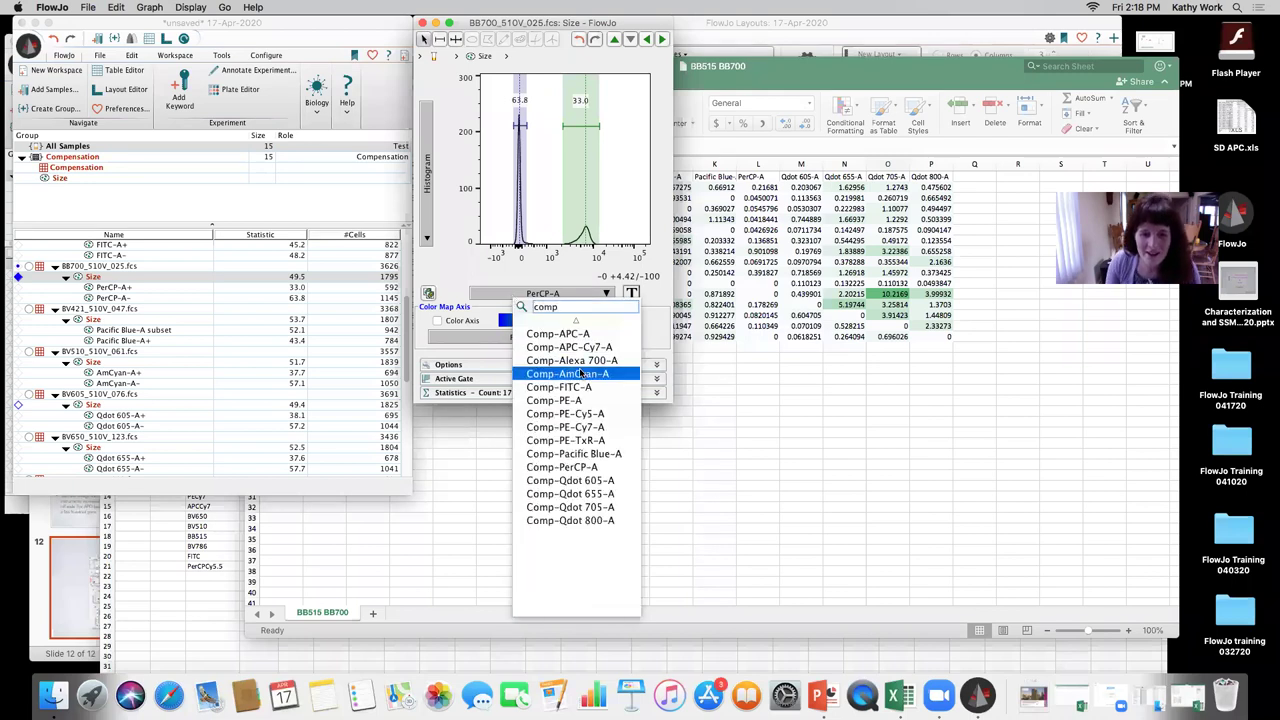
{"action": "left_click", "coordinate": [562, 467]}
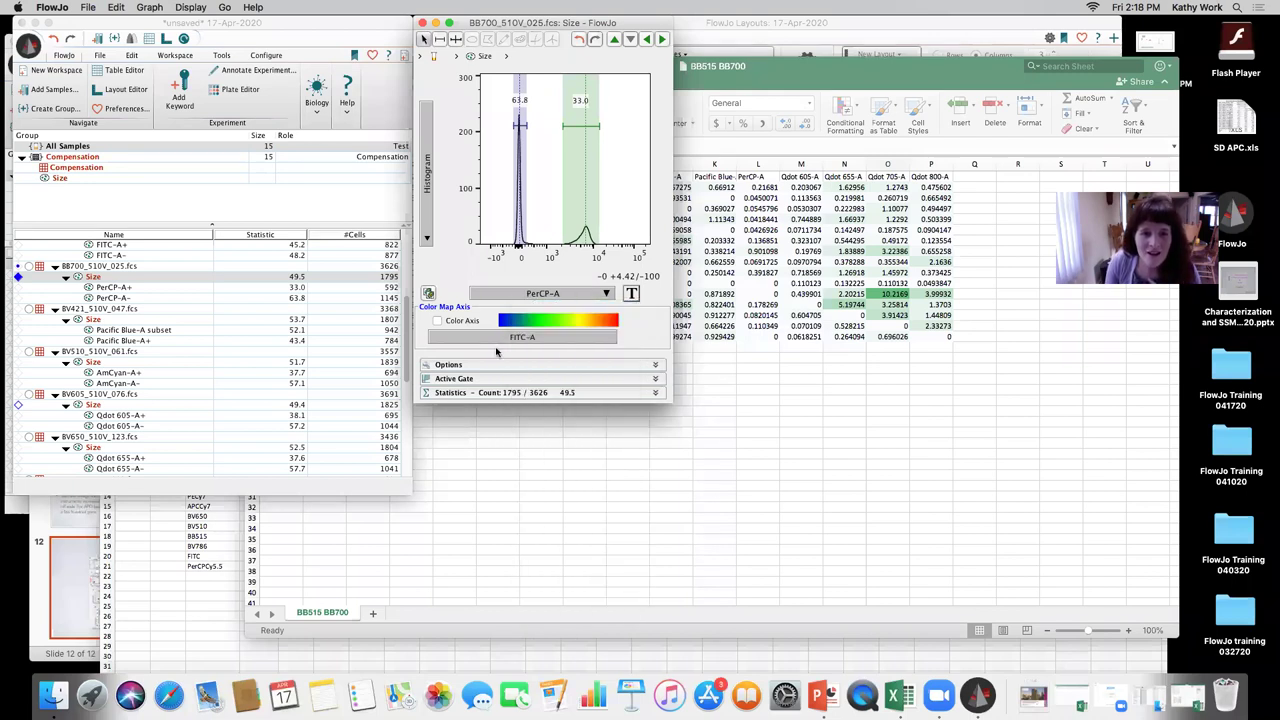
- Replace the histogram with Comp-Qdot 705-A as the Y axis of the BB700 plot
{"action": "left_click", "coordinate": [430, 198]}
{"action": "type", "text": "comp"}
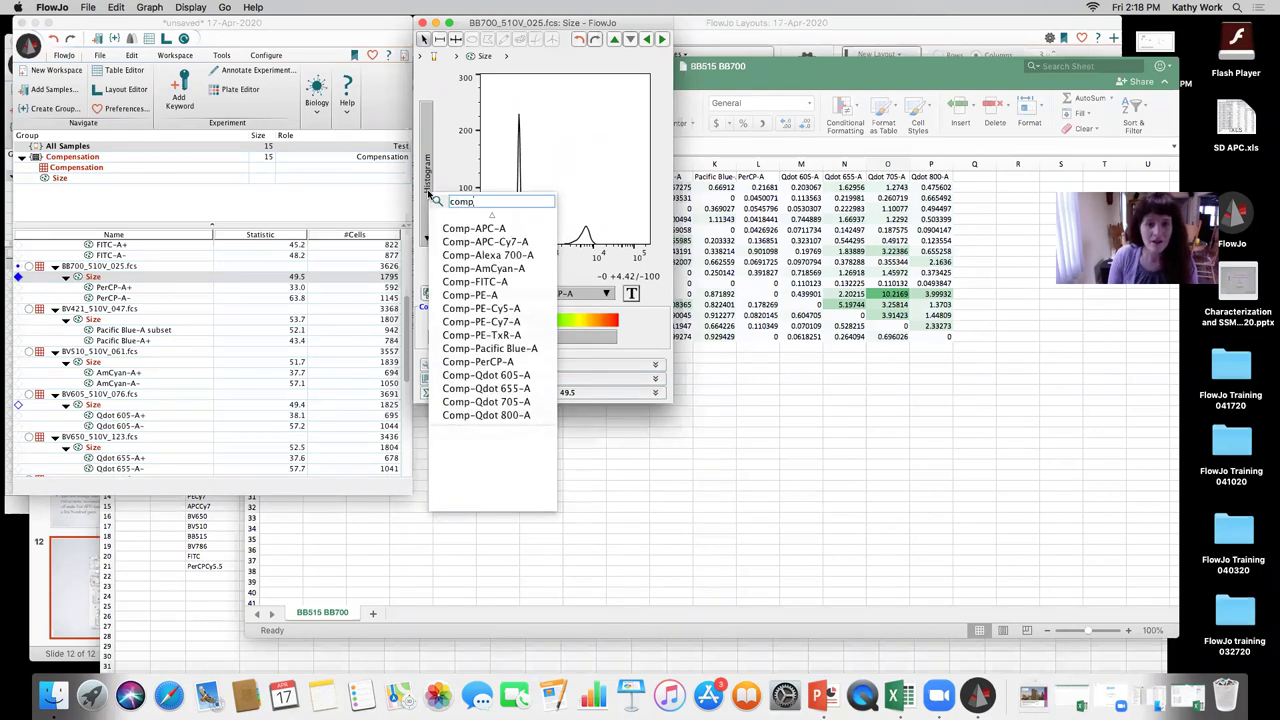
{"action": "left_click", "coordinate": [430, 198]}
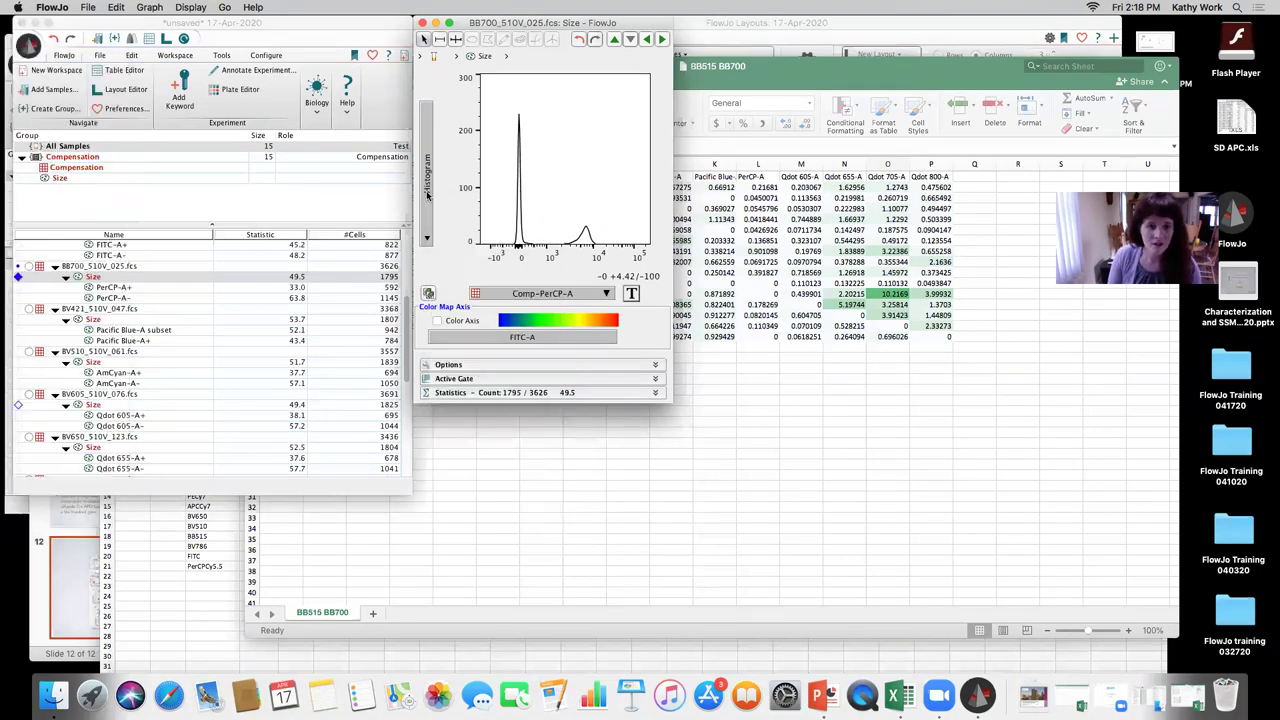
{"action": "left_click", "coordinate": [430, 198]}
{"action": "type", "text": "comp"}
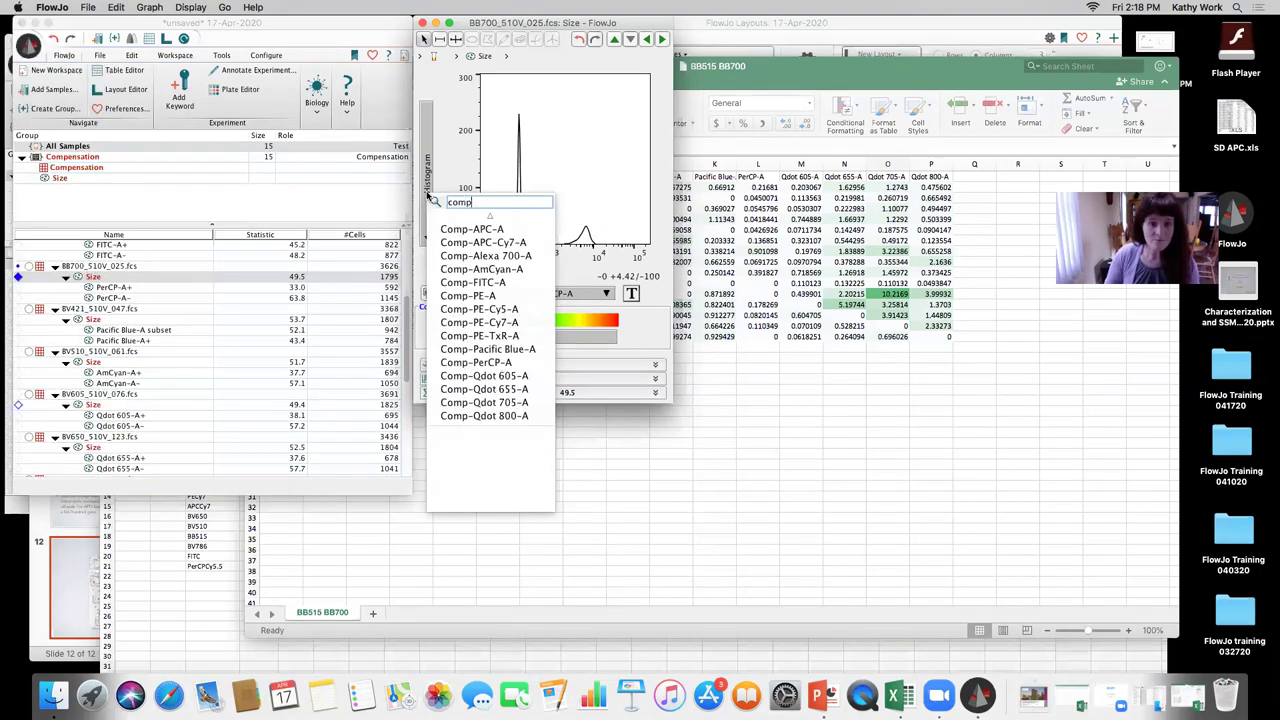
{"action": "left_click", "coordinate": [521, 401]}
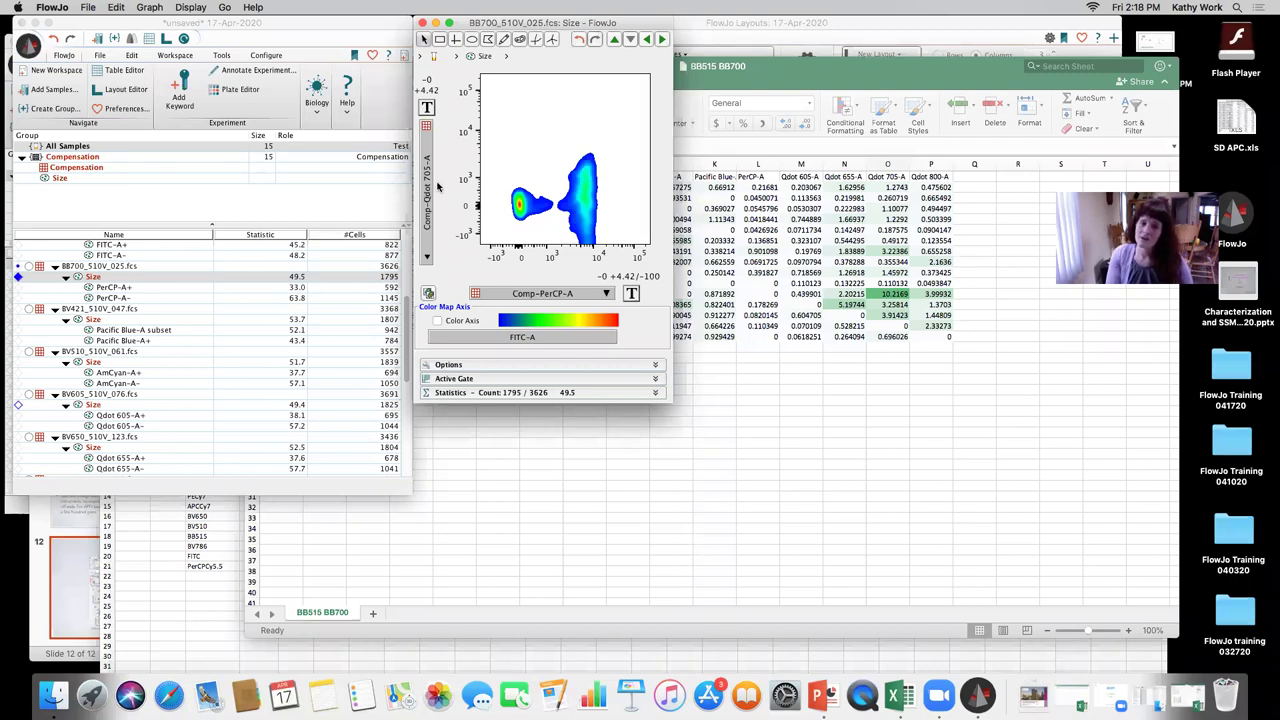
- Open the Size population of BV605_510V_076.fcs beside the BB700 plot and turn on smoothing for its pseudocolor display
{"action": "double_click", "coordinate": [97, 405]}
{"action": "left_click_drag", "start_coordinate": [474, 31], "coordinate": [761, 31]}
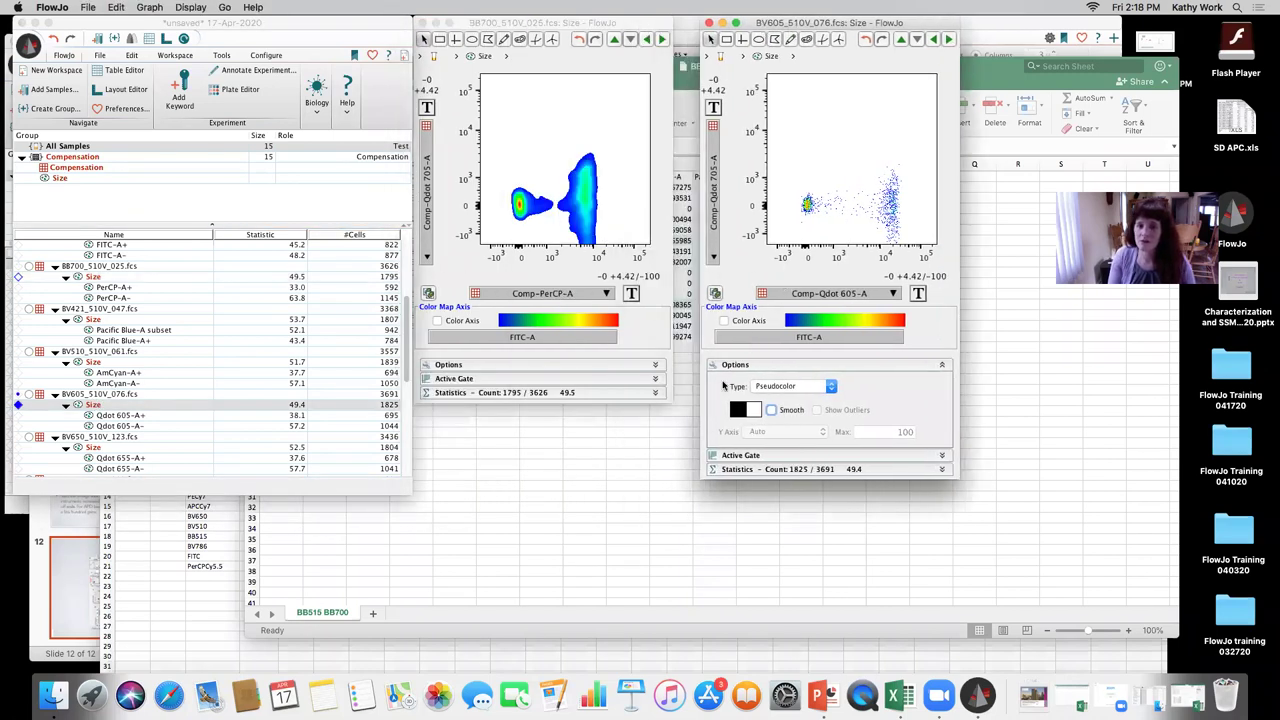
{"action": "left_click", "coordinate": [772, 410]}
{"action": "left_click", "coordinate": [778, 410]}
{"action": "left_click", "coordinate": [777, 410]}
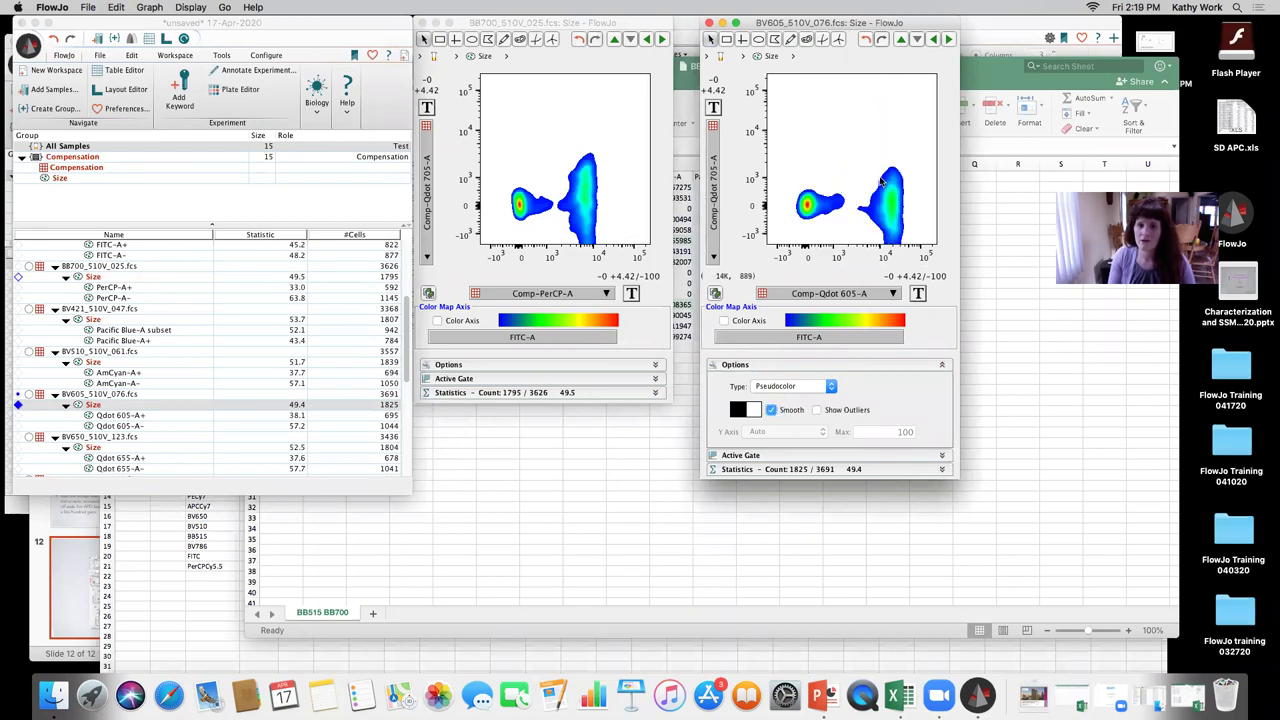
{"action": "left_click_drag", "start_coordinate": [812, 28], "coordinate": [804, 45]}
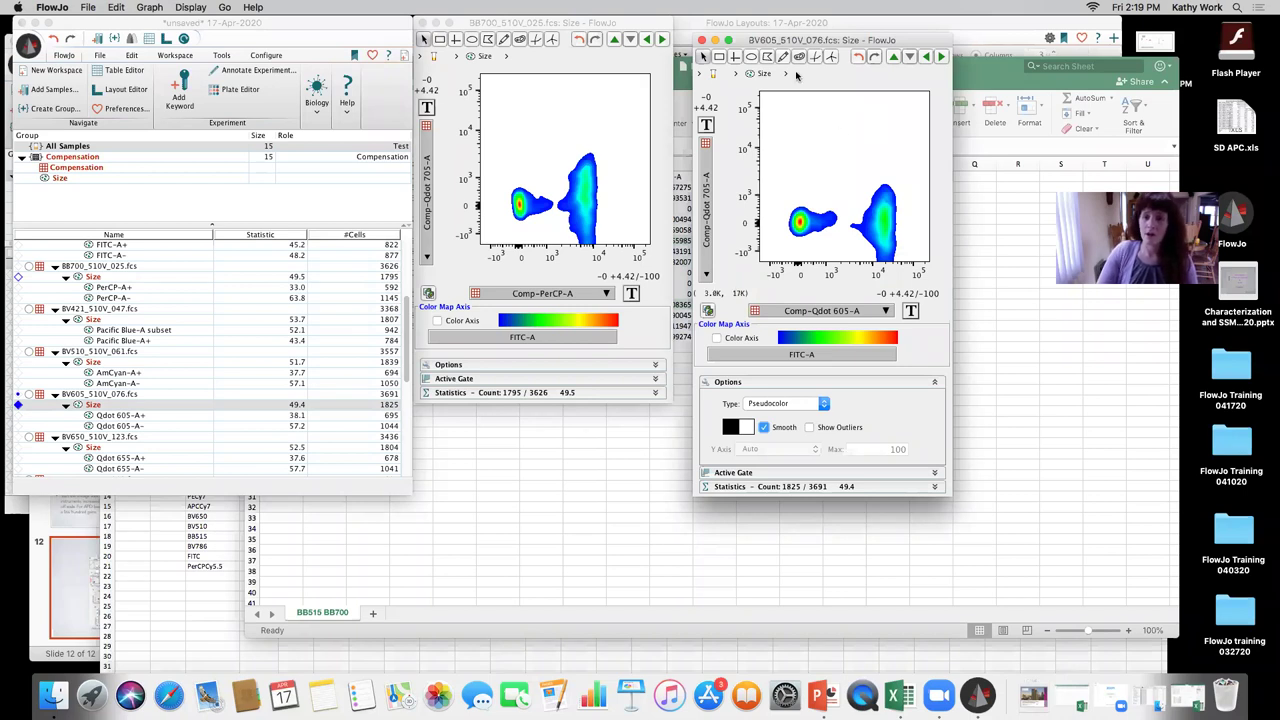
{"action": "left_click_drag", "start_coordinate": [834, 41], "coordinate": [816, 31]}
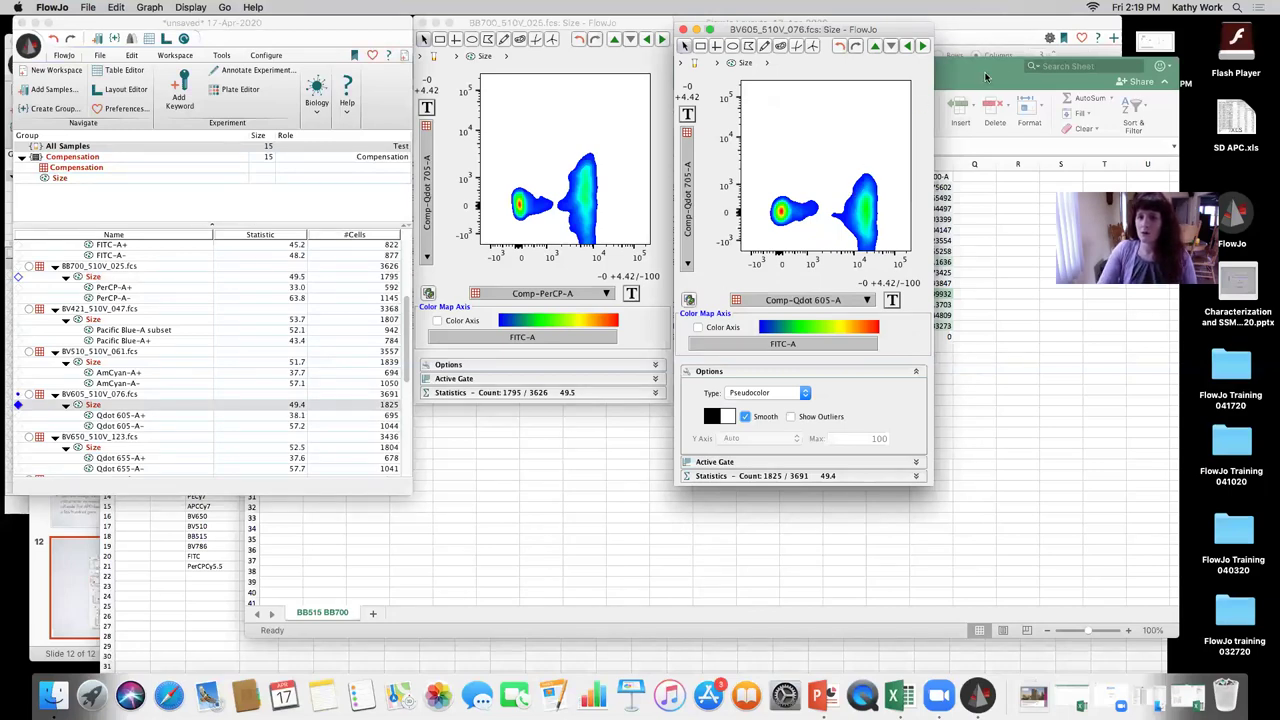
- Switch to Excel, place the BB515 BB700 workbook below the two plots, and compare spreading values O13 and O12
{"action": "left_click", "coordinate": [1018, 130]}
{"action": "left_click_drag", "start_coordinate": [1016, 150], "coordinate": [1012, 232]}
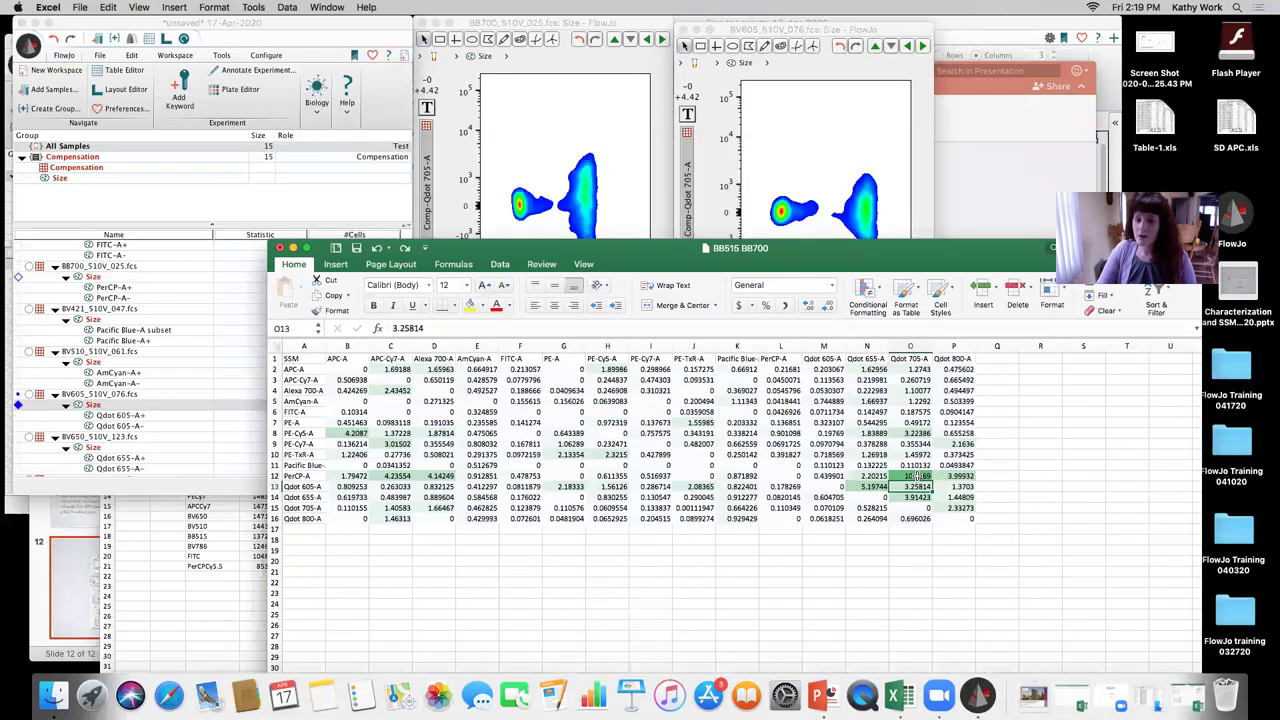
{"action": "left_click", "coordinate": [912, 486]}
{"action": "key", "text": "Up"}
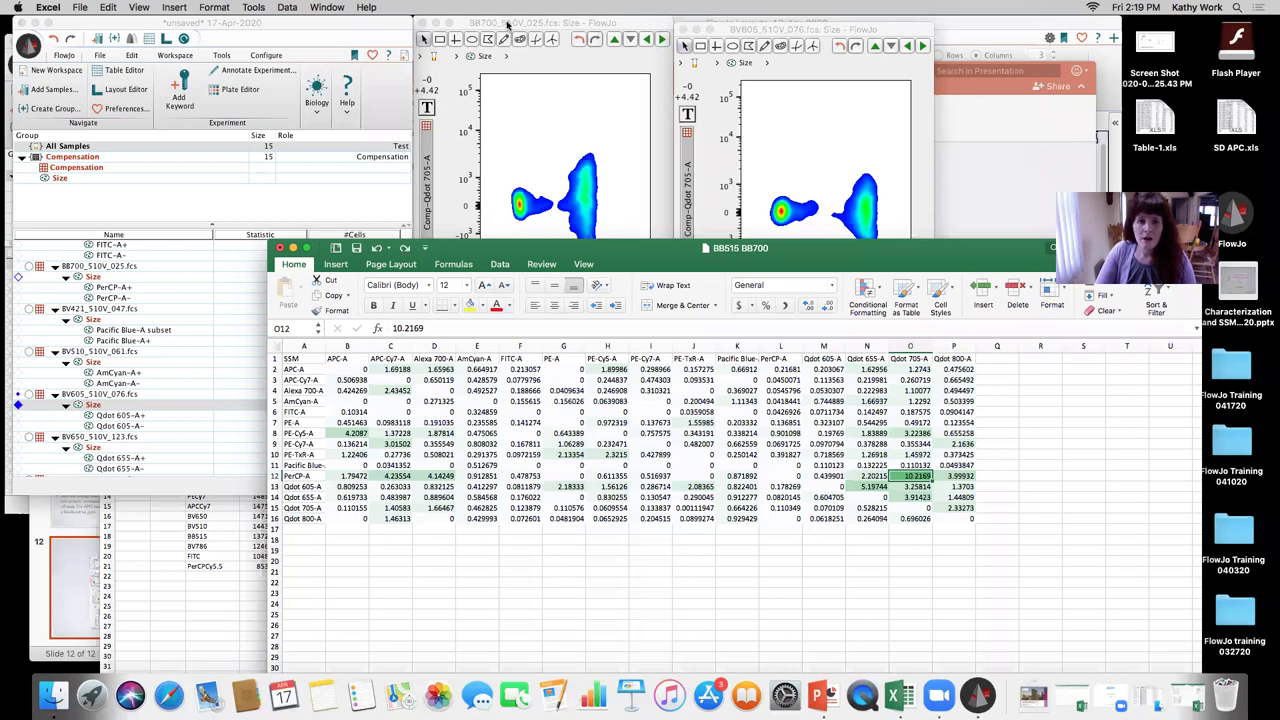
- In the FlowJo layout, add the BB700_510V_025.fcs Size plot below the legend and draw a horizontal line at its positive population's upper edge
{"action": "left_click", "coordinate": [512, 54]}
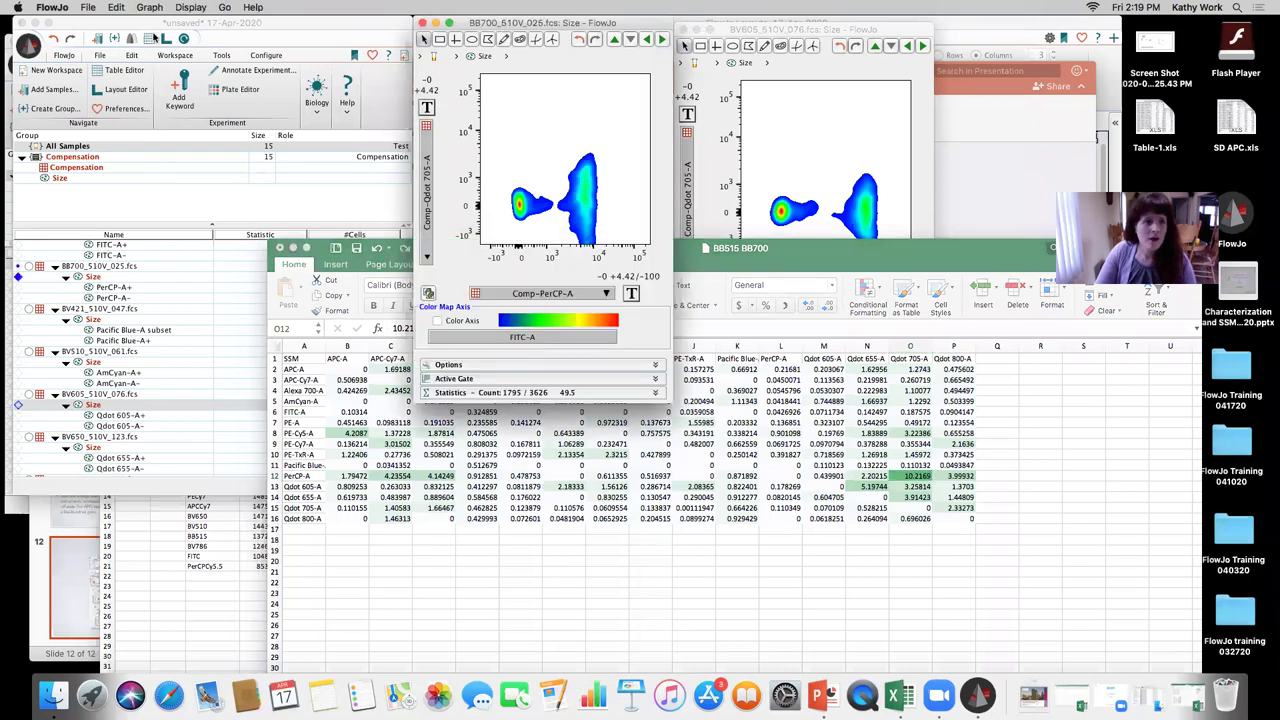
{"action": "left_click", "coordinate": [155, 38]}
{"action": "left_click", "coordinate": [165, 38]}
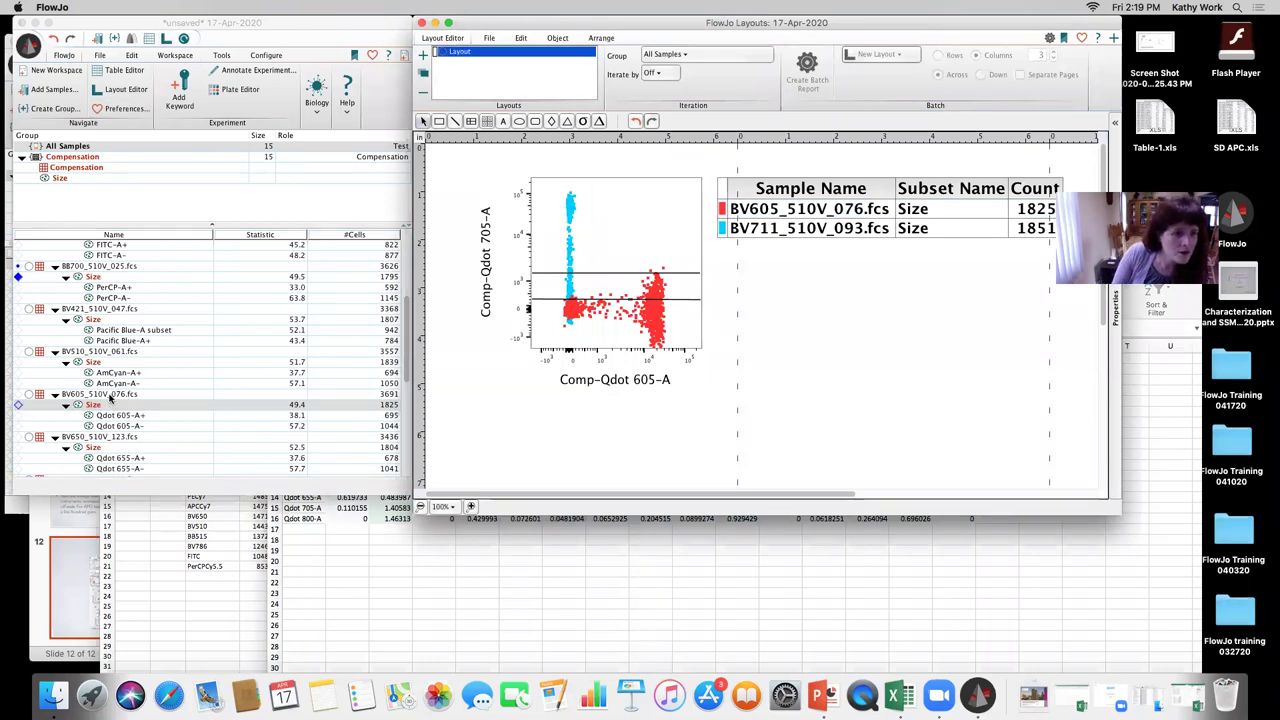
{"action": "scroll", "coordinate": [90, 290], "scroll_direction": "up", "scroll_amount": 1}
{"action": "left_click_drag", "start_coordinate": [90, 290], "coordinate": [836, 369]}
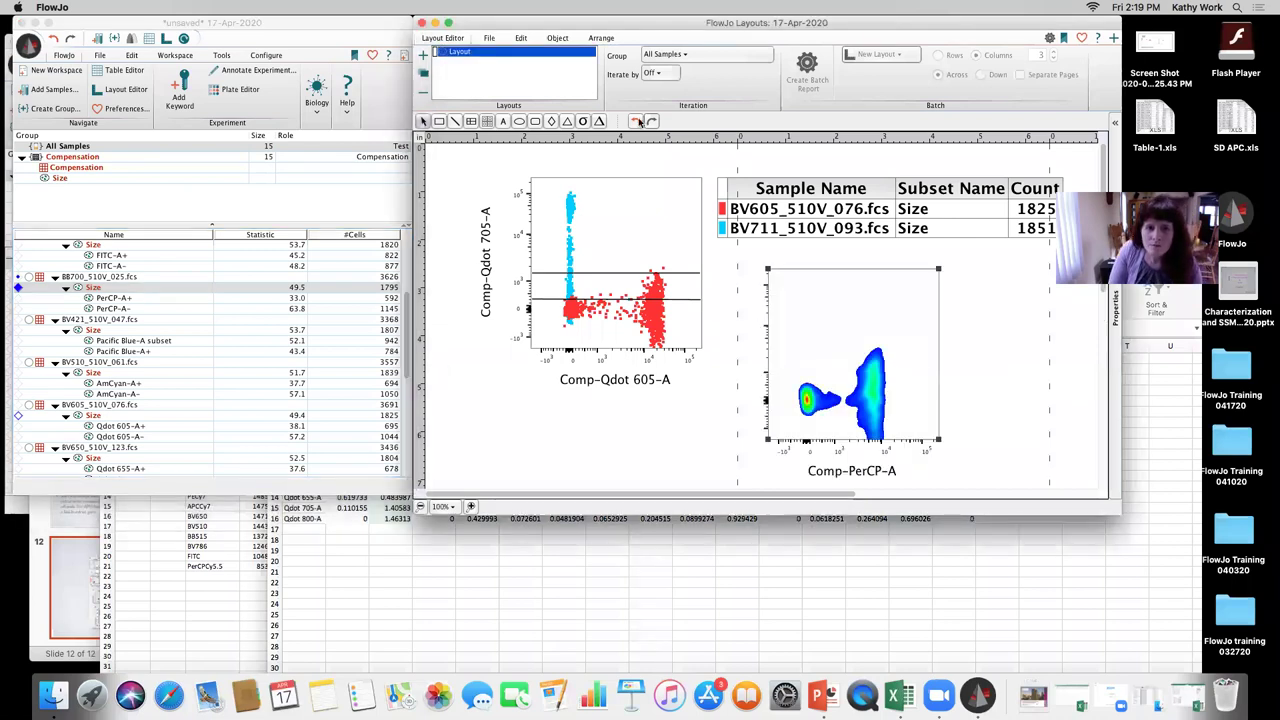
{"action": "left_click", "coordinate": [455, 121]}
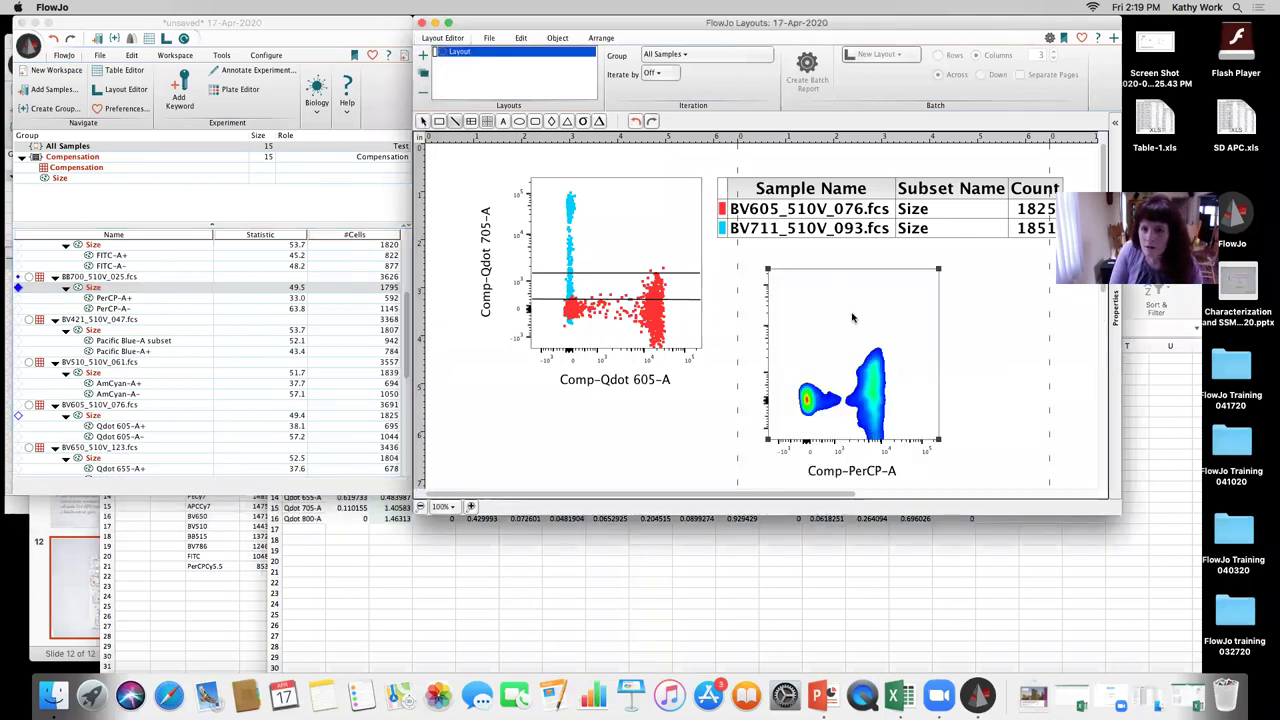
{"action": "left_click_drag", "start_coordinate": [880, 346], "coordinate": [770, 347]}
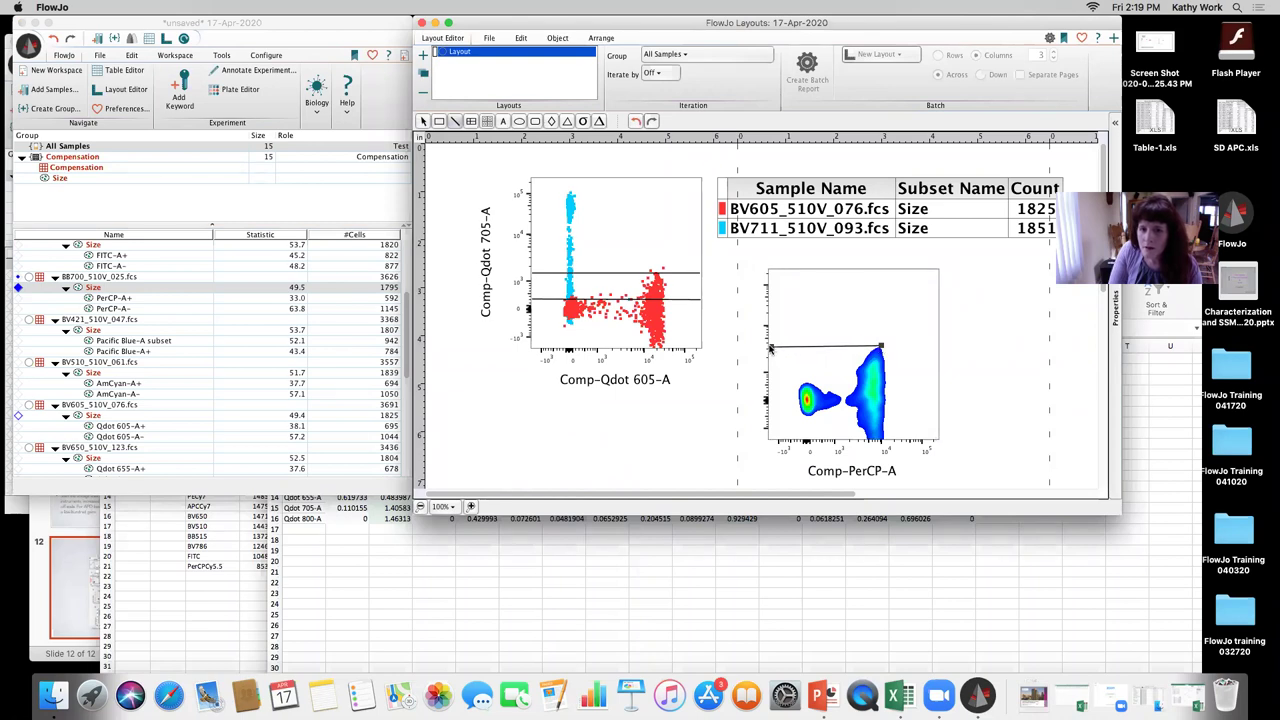
- Change the BB700 layout plot's annotation settings to show the Comp-Qdot 705-A Y axis
{"action": "double_click", "coordinate": [824, 330]}
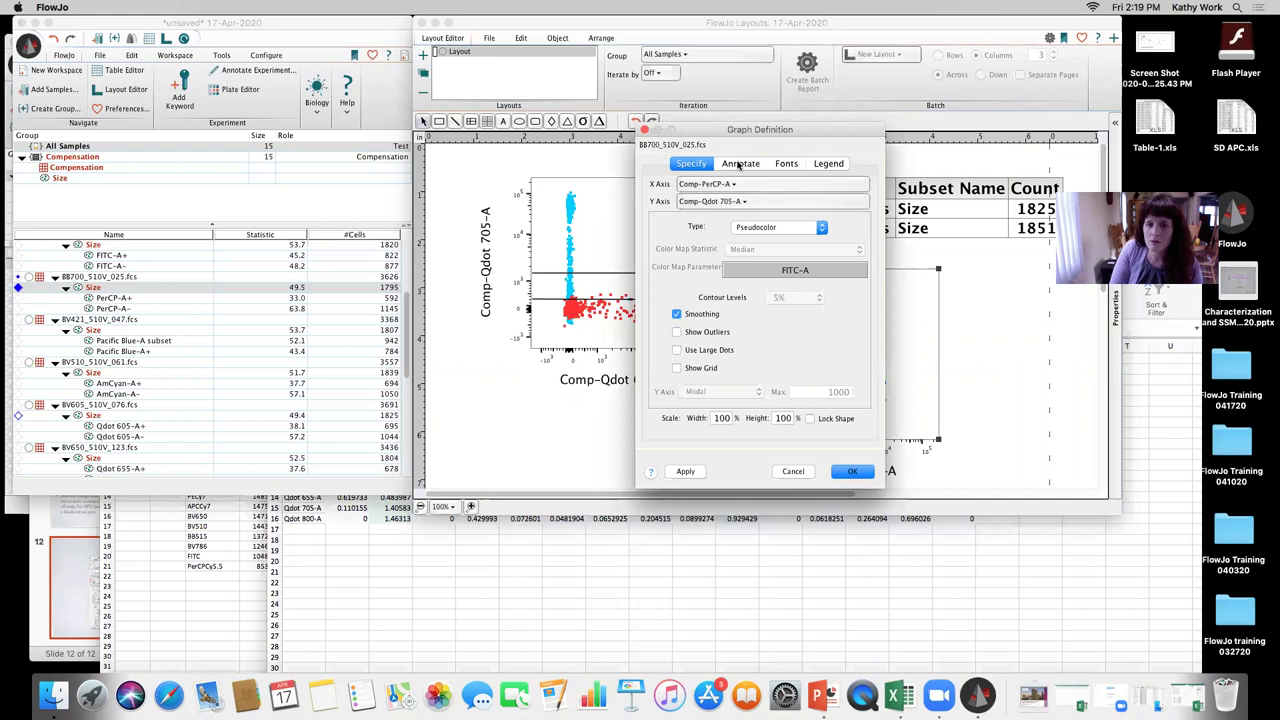
{"action": "left_click", "coordinate": [740, 164]}
{"action": "left_click", "coordinate": [764, 401]}
{"action": "left_click", "coordinate": [852, 471]}
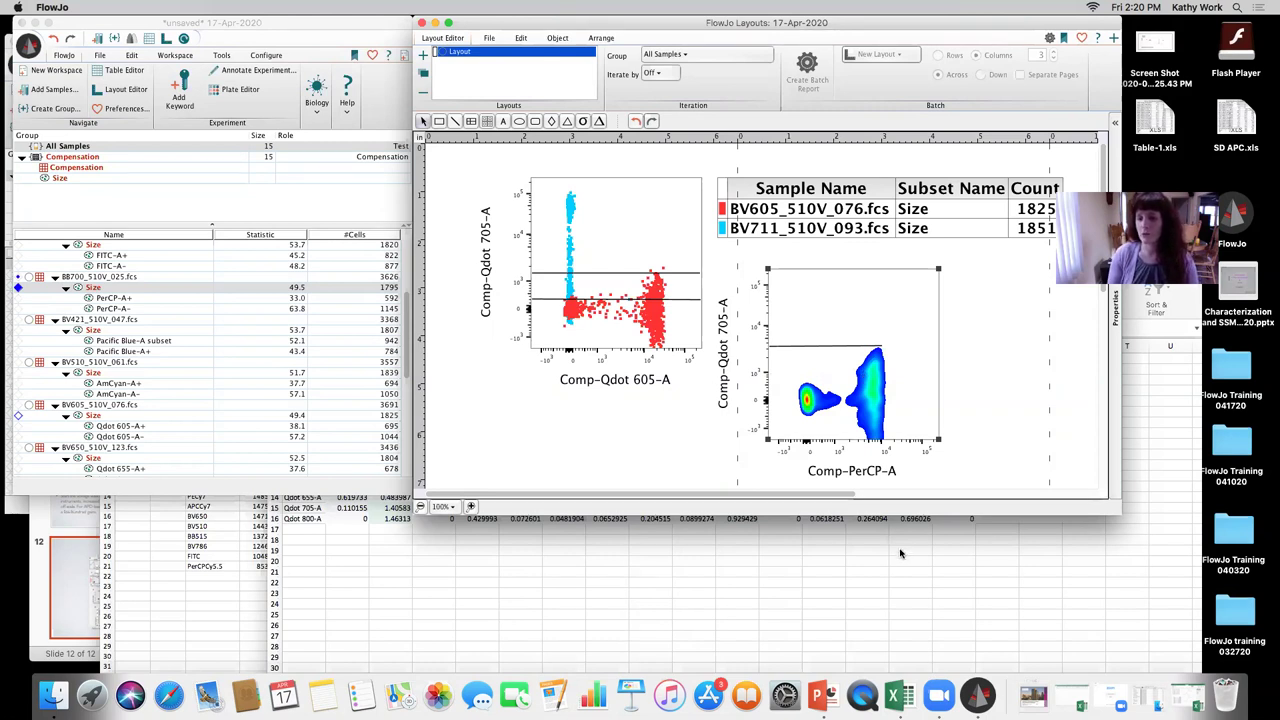
- Switch to Excel and bring the Sep Index sheet of Fortessa 2 Characterization Excel in front of the BB515 BB700 workbook
{"action": "left_click", "coordinate": [1136, 701]}
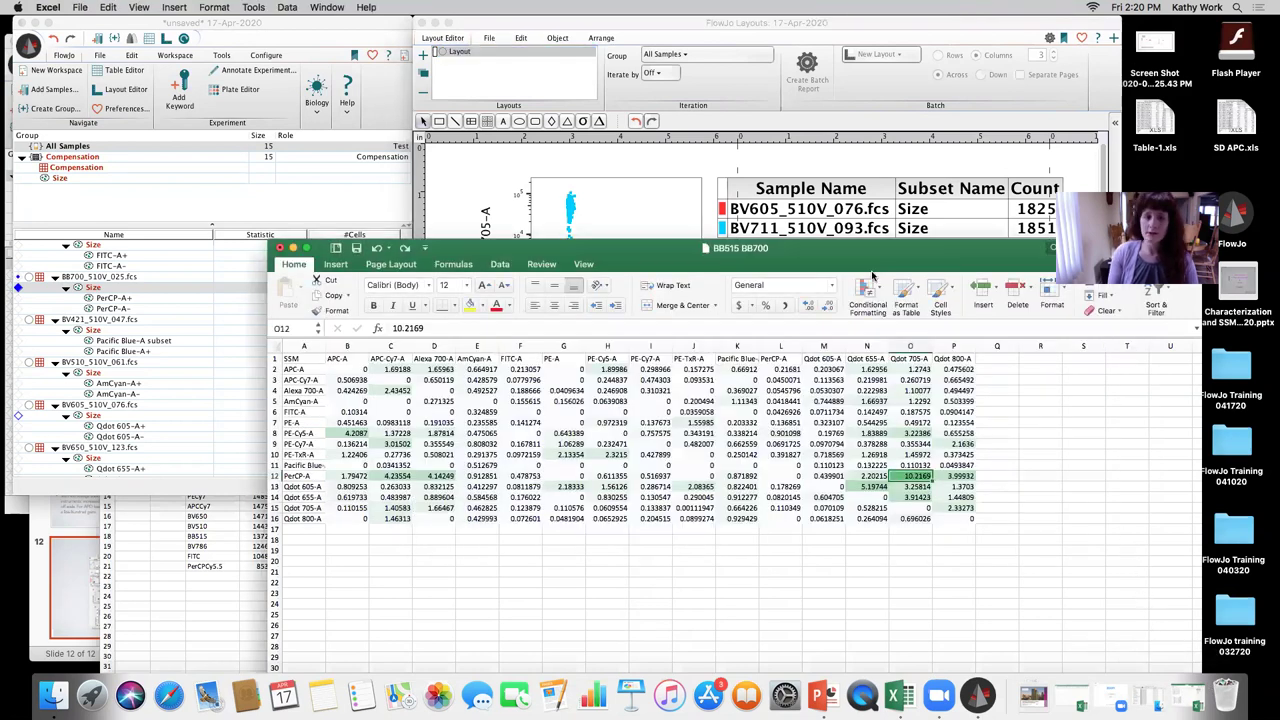
{"action": "double_click", "coordinate": [832, 249]}
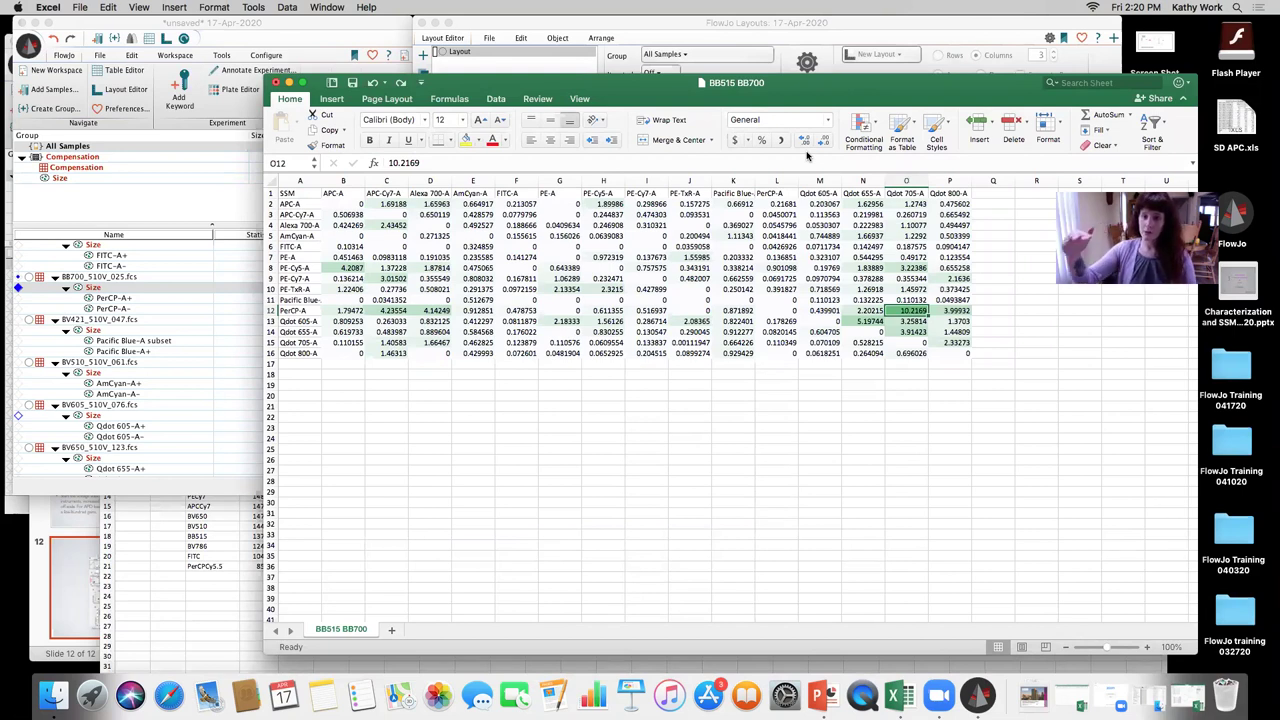
{"action": "left_click", "coordinate": [174, 606]}
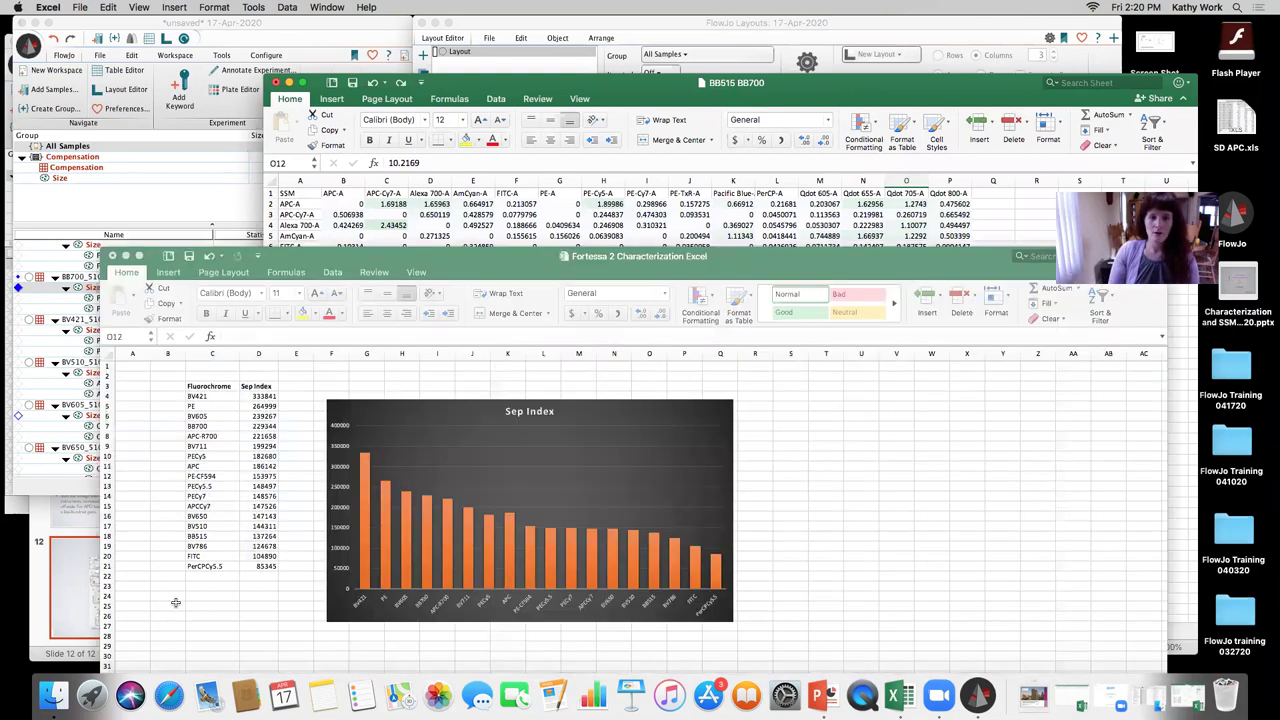
{"action": "left_click_drag", "start_coordinate": [520, 265], "coordinate": [553, 120]}
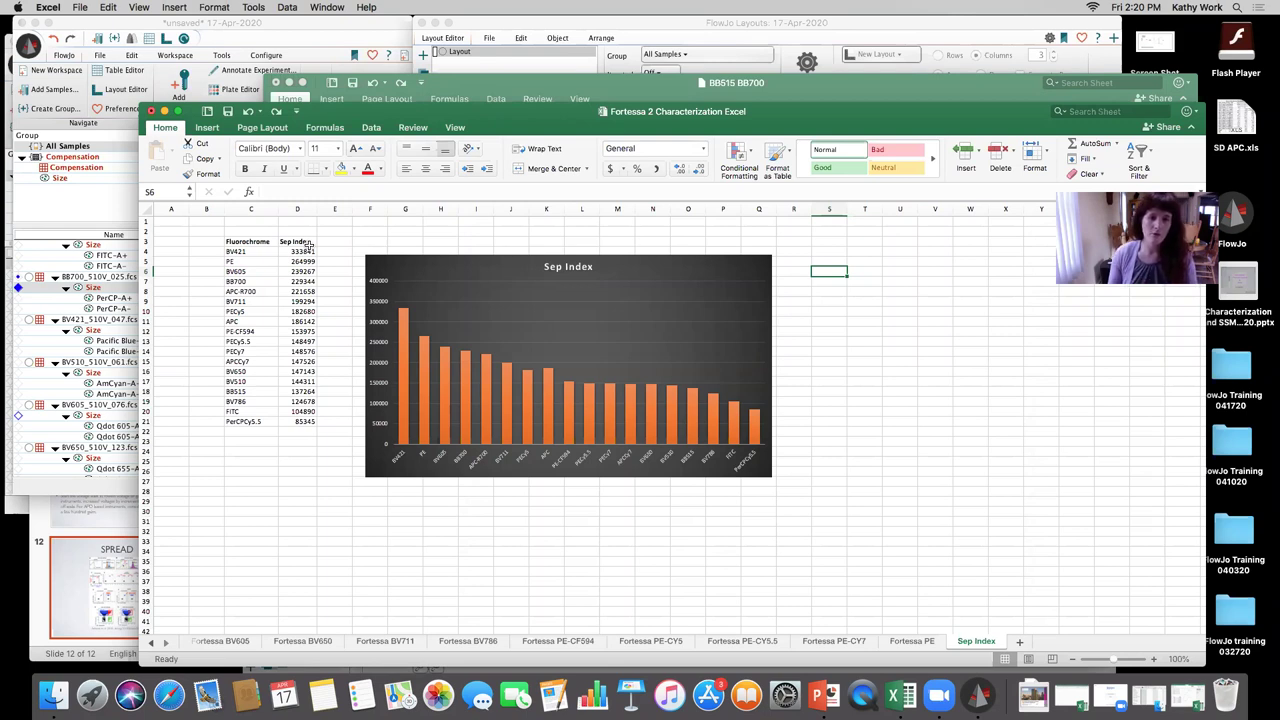
- Shift the Sep Index chart slightly upward on its sheet and examine the fluorochrome bars
{"action": "scroll", "coordinate": [368, 273], "scroll_direction": "down", "scroll_amount": 5}
{"action": "scroll", "coordinate": [368, 273], "scroll_direction": "up", "scroll_amount": 5}
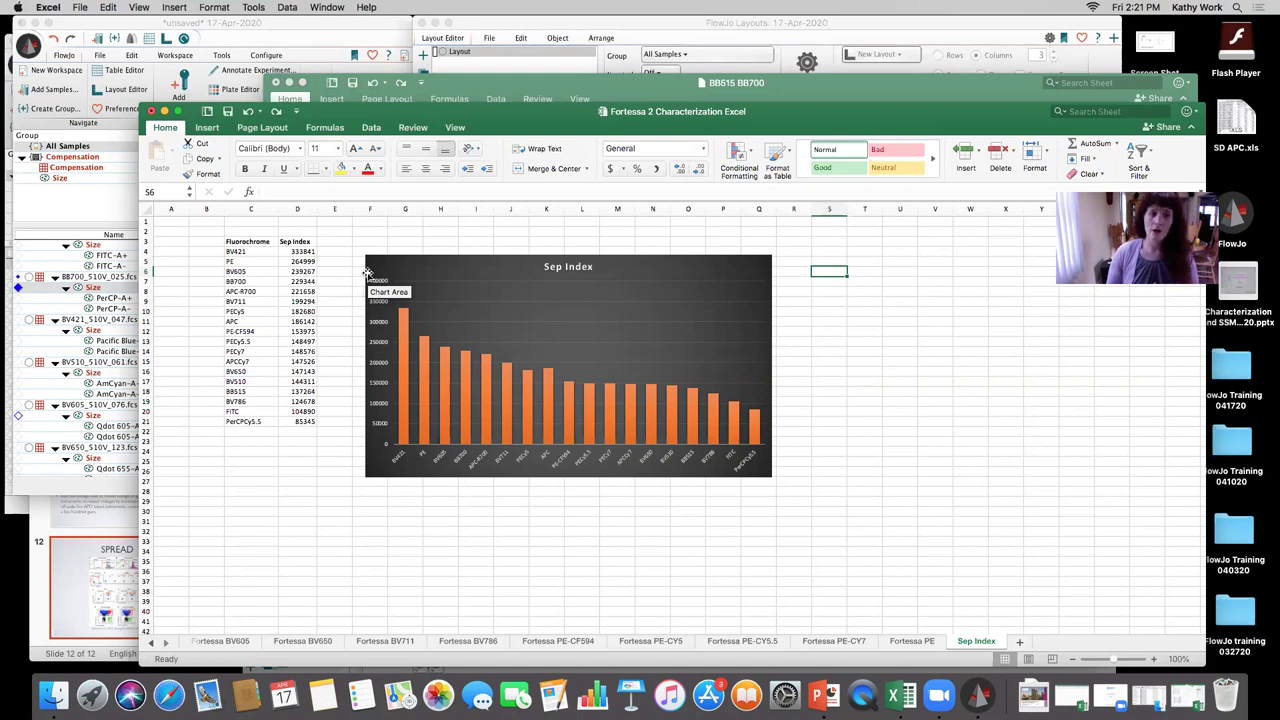
{"action": "left_click_drag", "start_coordinate": [368, 272], "coordinate": [372, 253]}
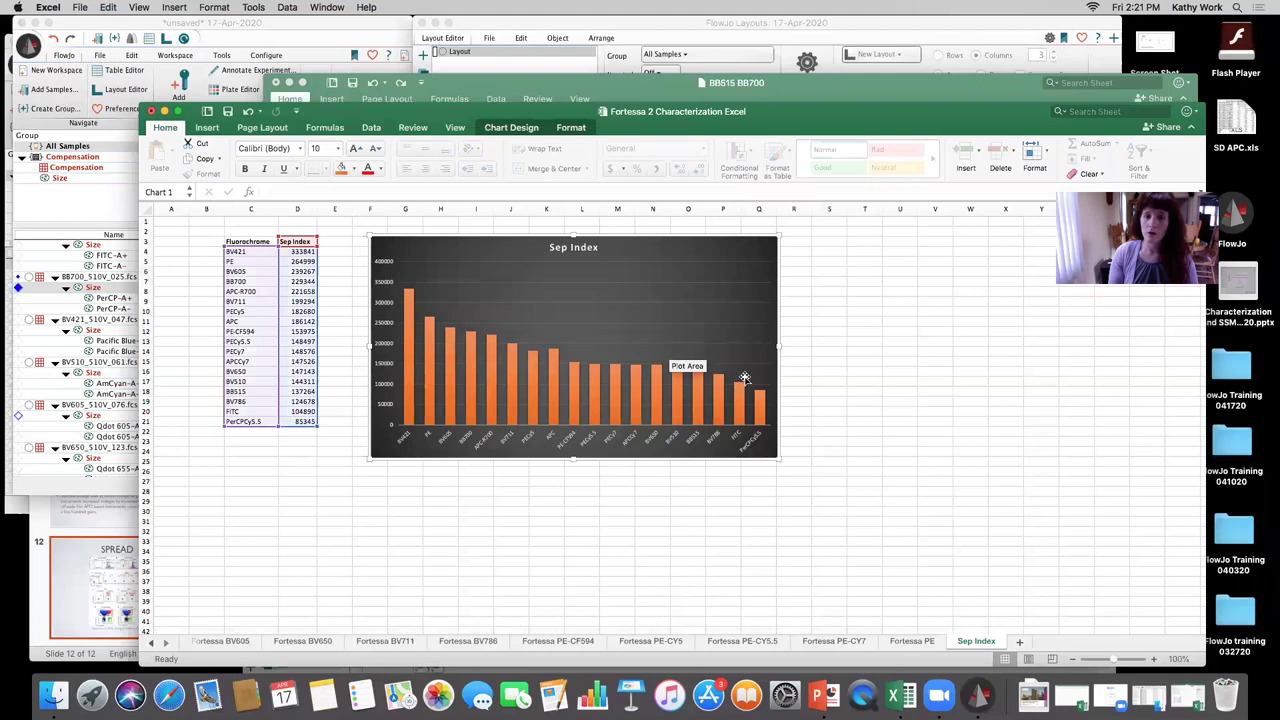
{"action": "mouse_move", "coordinate": [713, 383]}
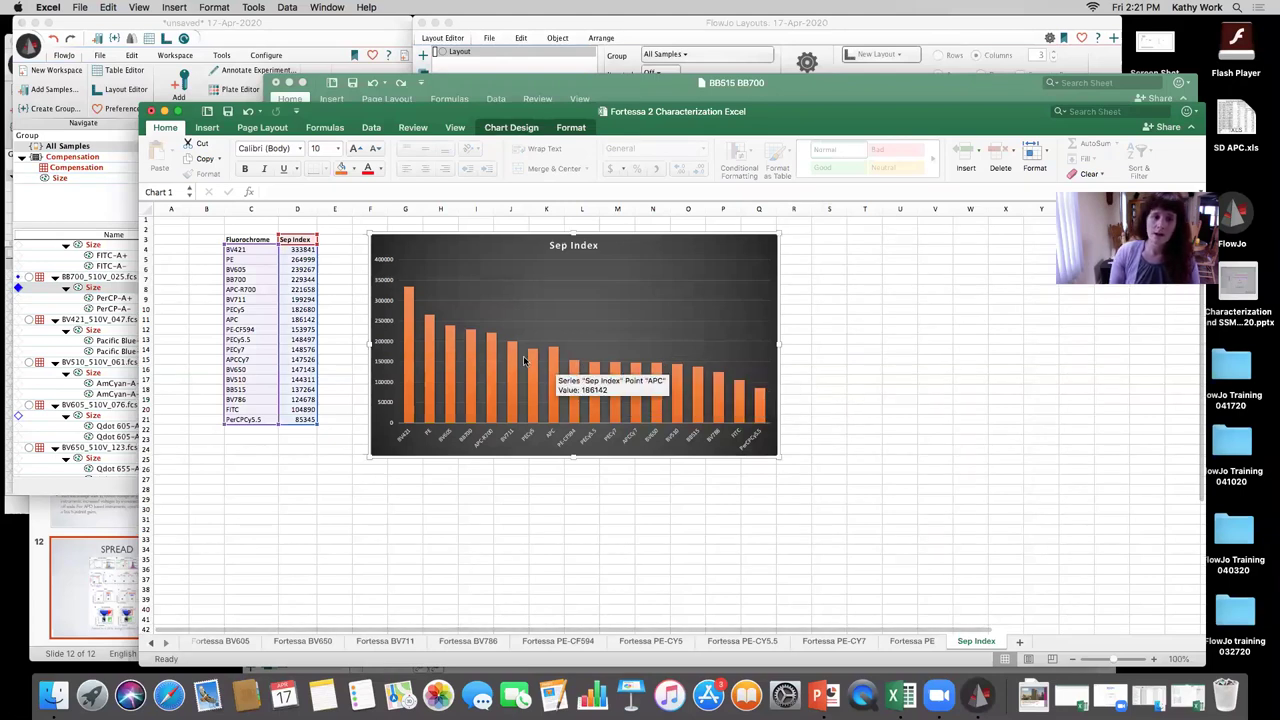
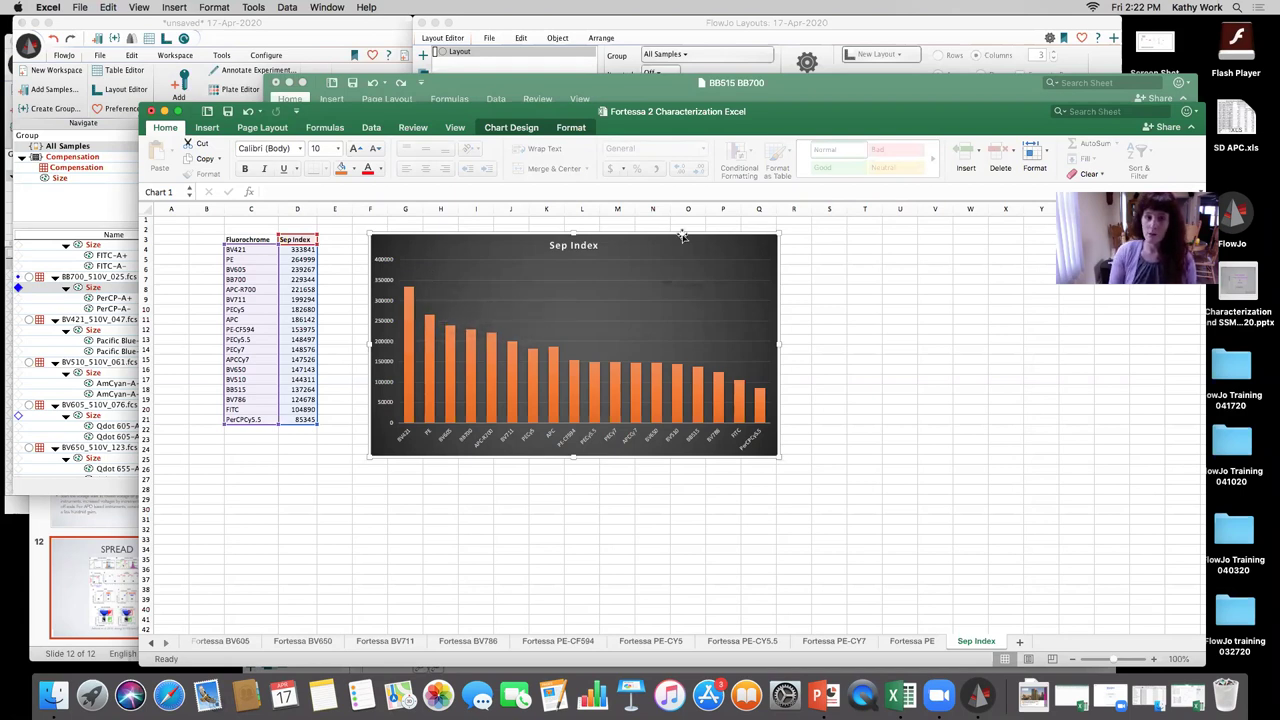
- Arrange the Fortessa 2 Characterization workbook below the BB515 BB700 matrix to compare the Sep Index chart with the spreading values
{"action": "left_click_drag", "start_coordinate": [757, 127], "coordinate": [777, 394]}
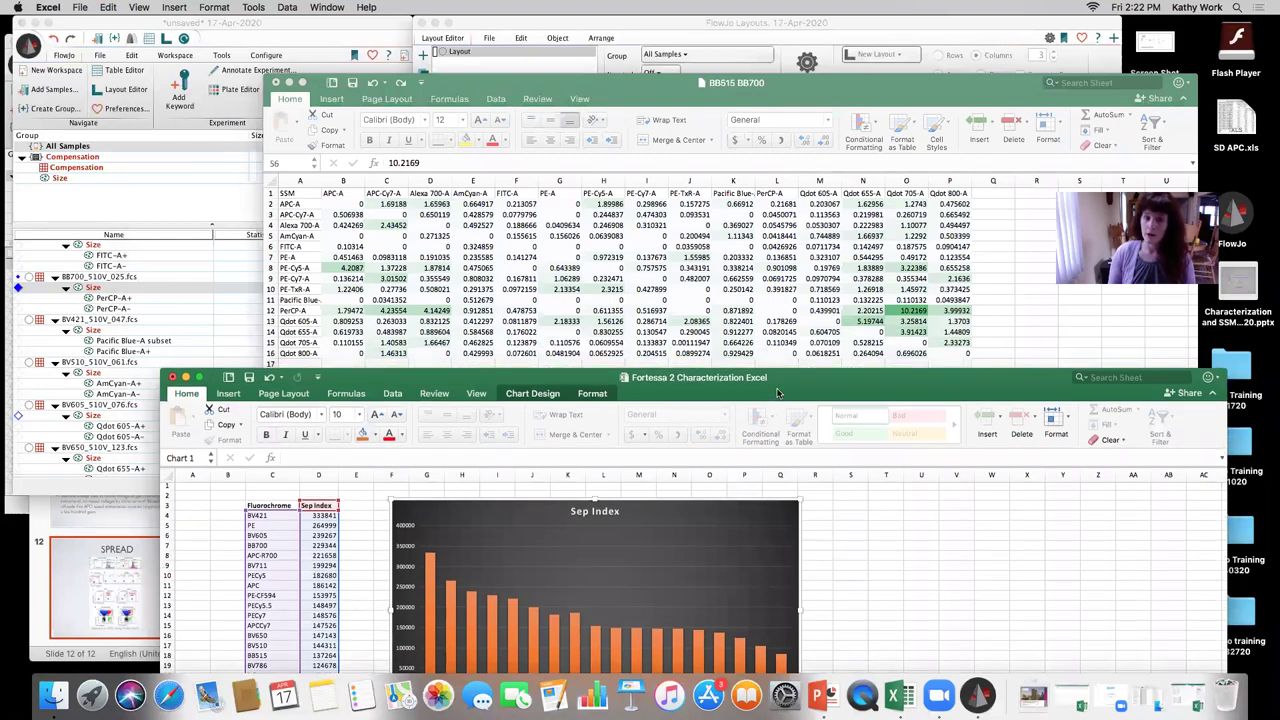
{"action": "left_click_drag", "start_coordinate": [777, 393], "coordinate": [767, 163]}
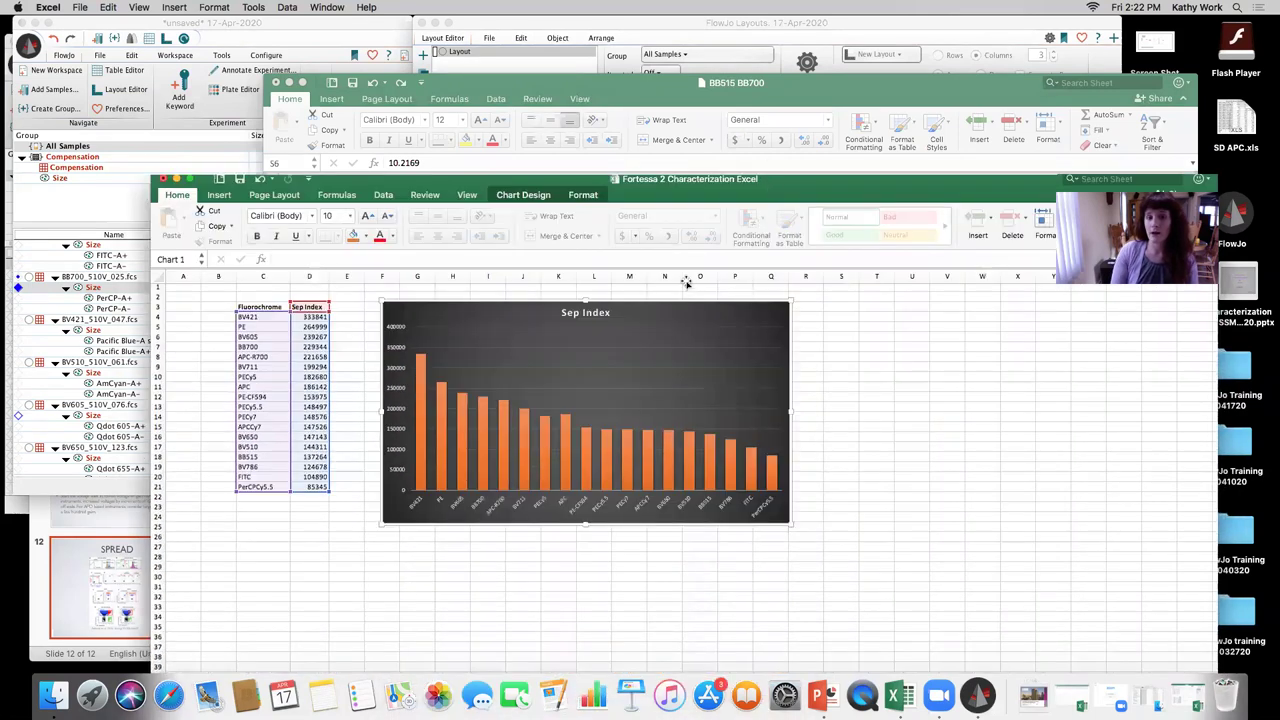
{"action": "mouse_move", "coordinate": [415, 412]}
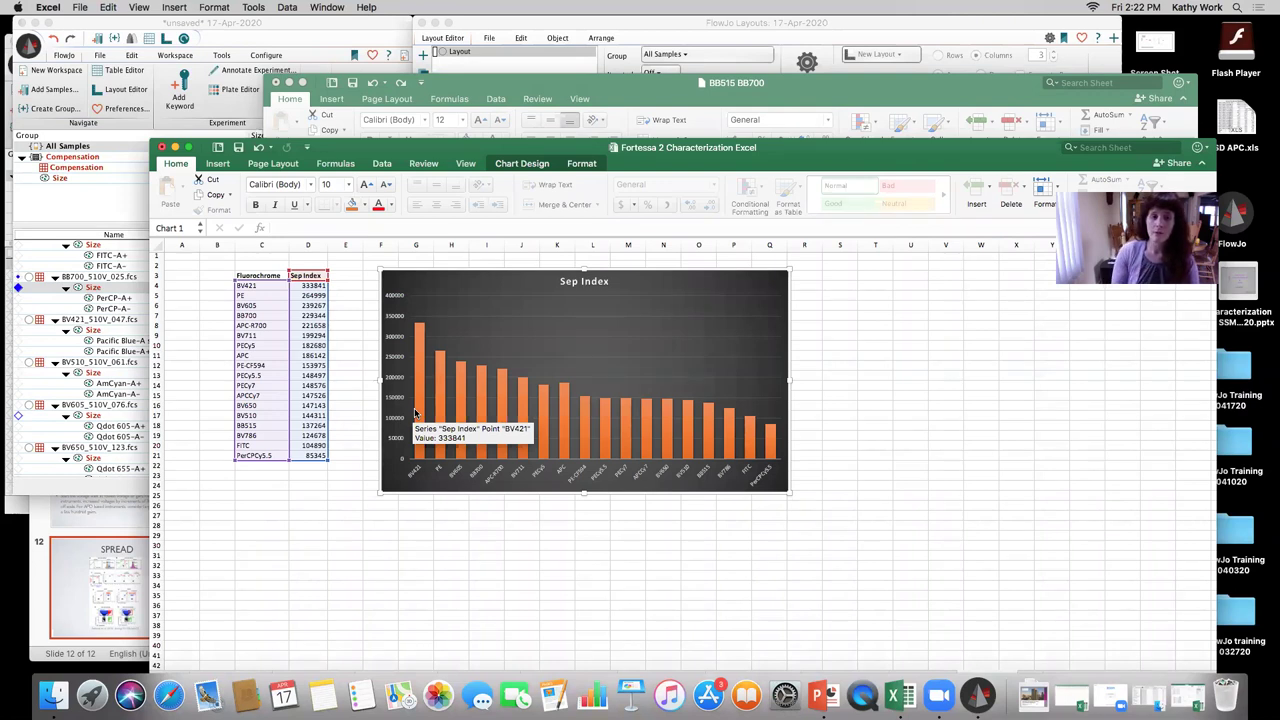
{"action": "scroll", "coordinate": [415, 412], "scroll_direction": "right", "scroll_amount": 3}
{"action": "scroll", "coordinate": [692, 268], "scroll_direction": "right", "scroll_amount": 2}
{"action": "left_click_drag", "start_coordinate": [765, 150], "coordinate": [772, 358]}
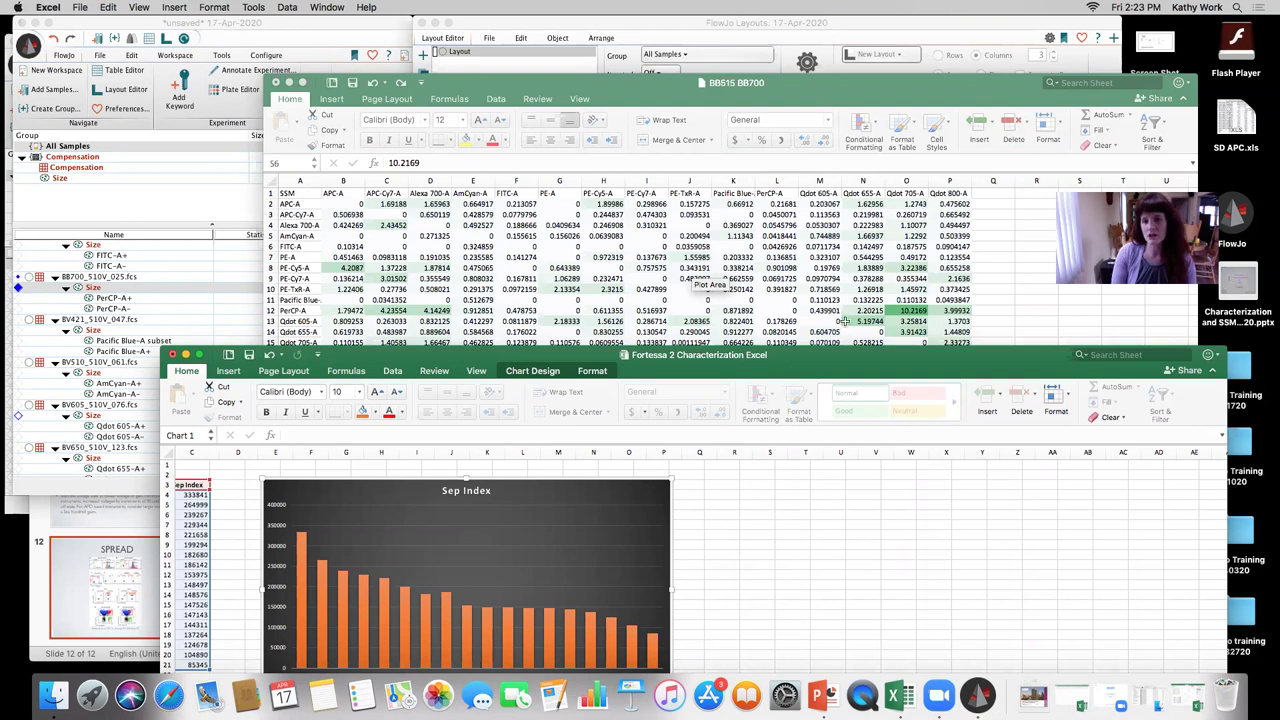
- Move the Fortessa 2 Characterization workbook up over the matrix to view the full Sep Index chart with its fluorochrome labels
{"action": "left_click_drag", "start_coordinate": [830, 368], "coordinate": [836, 296]}
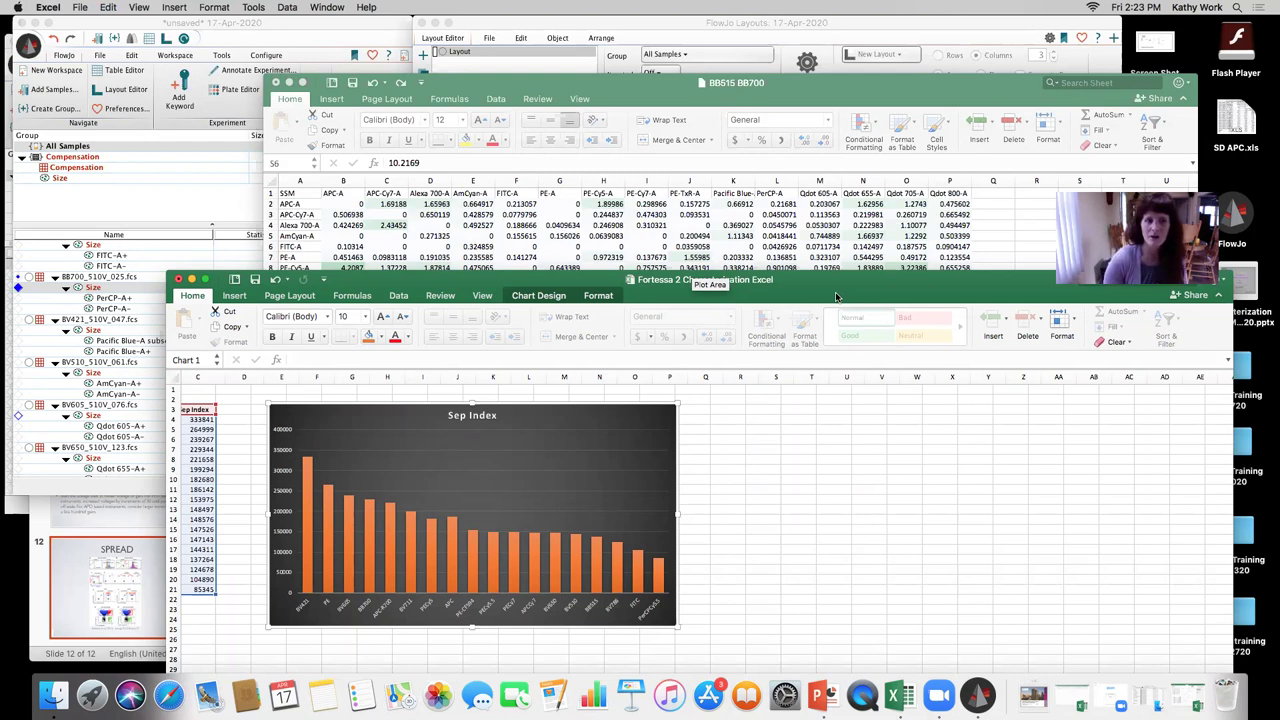
{"action": "left_click_drag", "start_coordinate": [836, 296], "coordinate": [821, 202]}
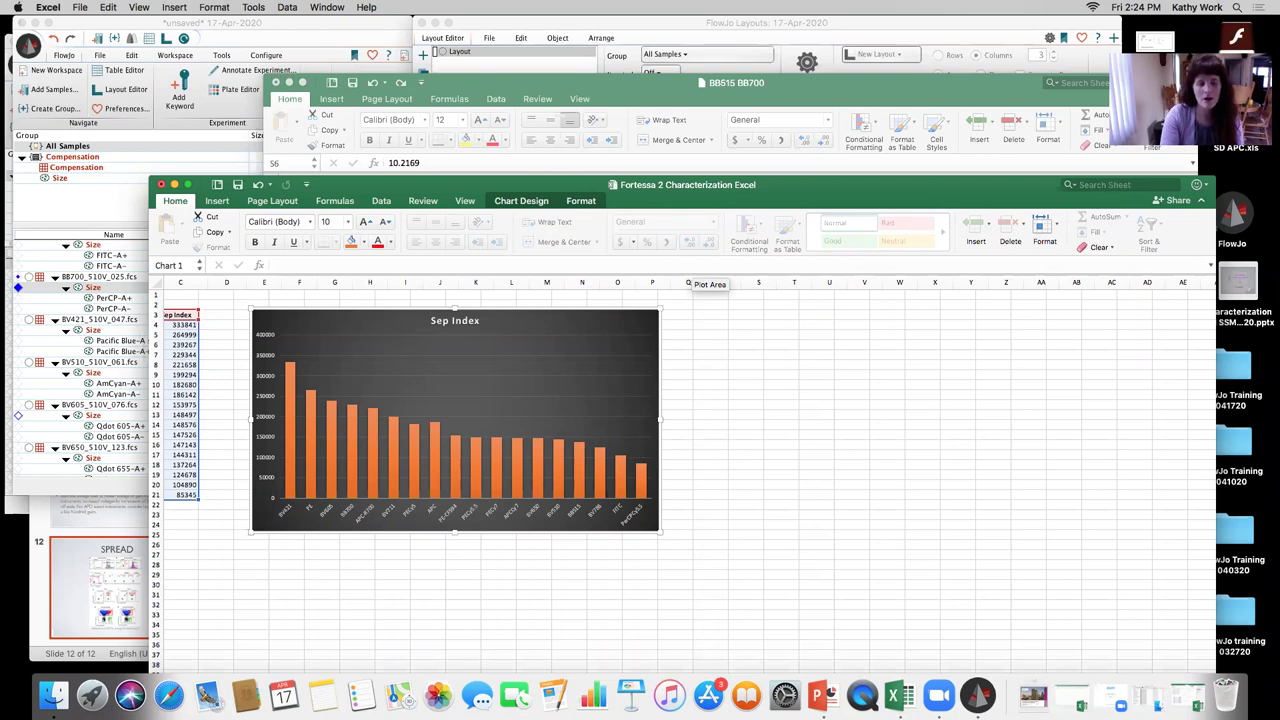
- Switch to the PowerPoint presentation and view the whole CD4 Voltage Walkup slide at 92% zoom
{"action": "left_click", "coordinate": [66, 545]}
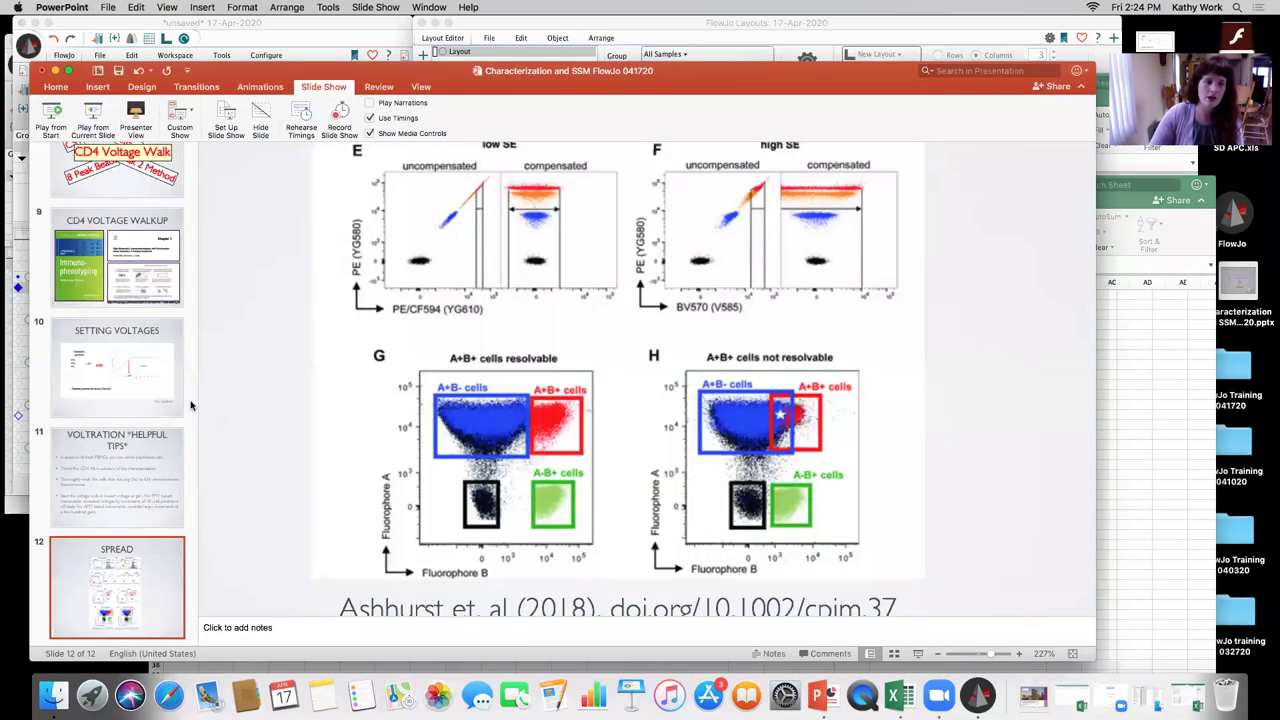
{"action": "left_click", "coordinate": [125, 365]}
{"action": "left_click", "coordinate": [141, 290]}
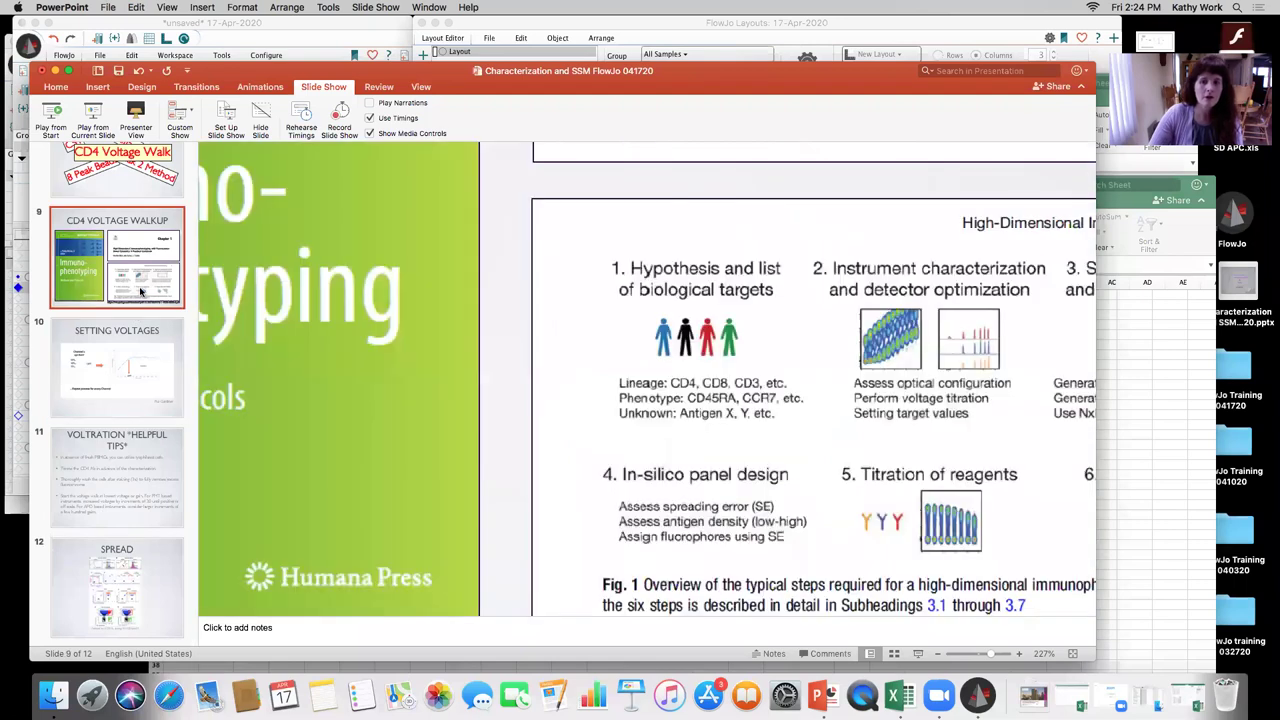
{"action": "left_click_drag", "start_coordinate": [993, 656], "coordinate": [975, 656]}
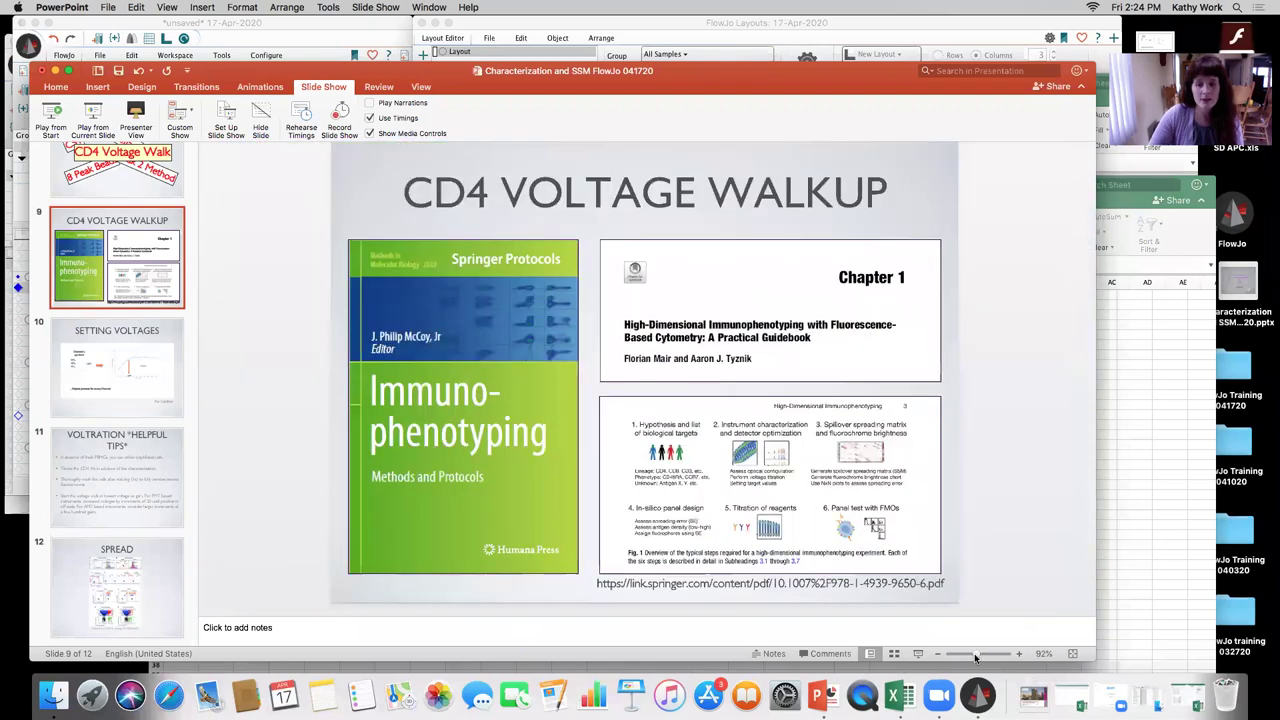
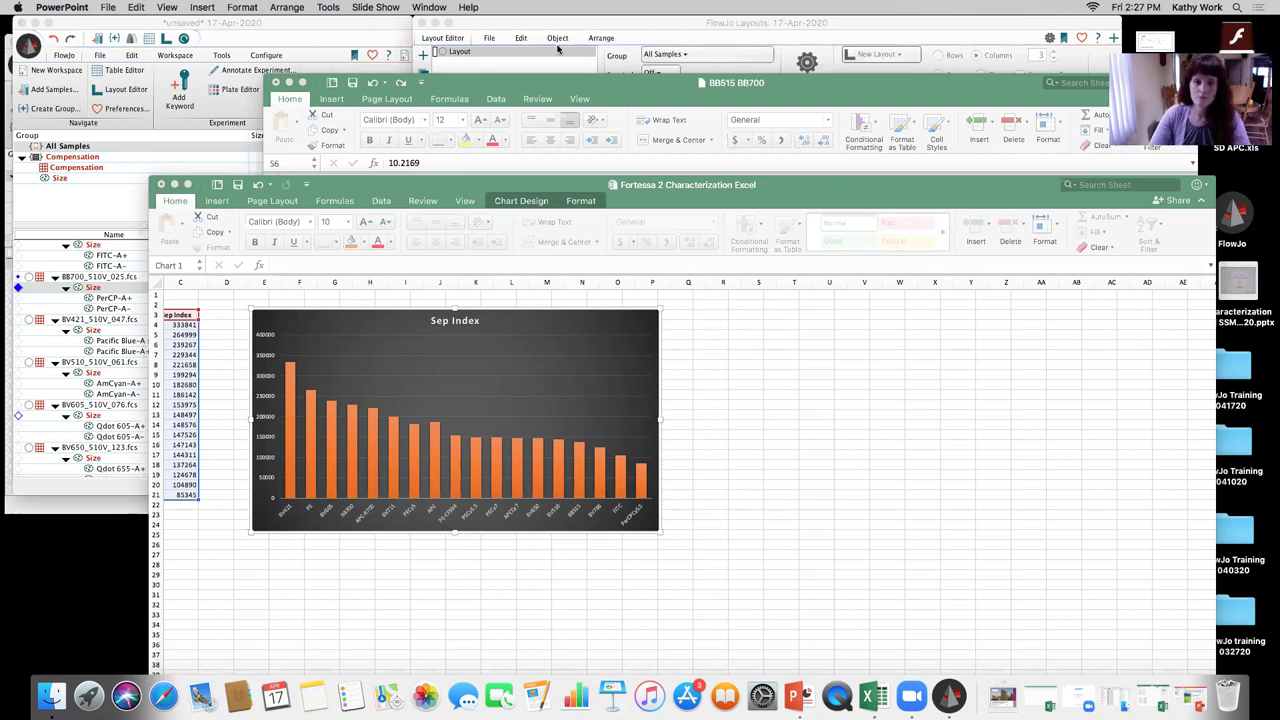
- Return to FlowJo, open the Size plots of the BB700 and BV605 controls, and show the BV605 plot unsmoothed and enlarged
{"action": "left_click", "coordinate": [262, 30]}
{"action": "double_click", "coordinate": [94, 287]}
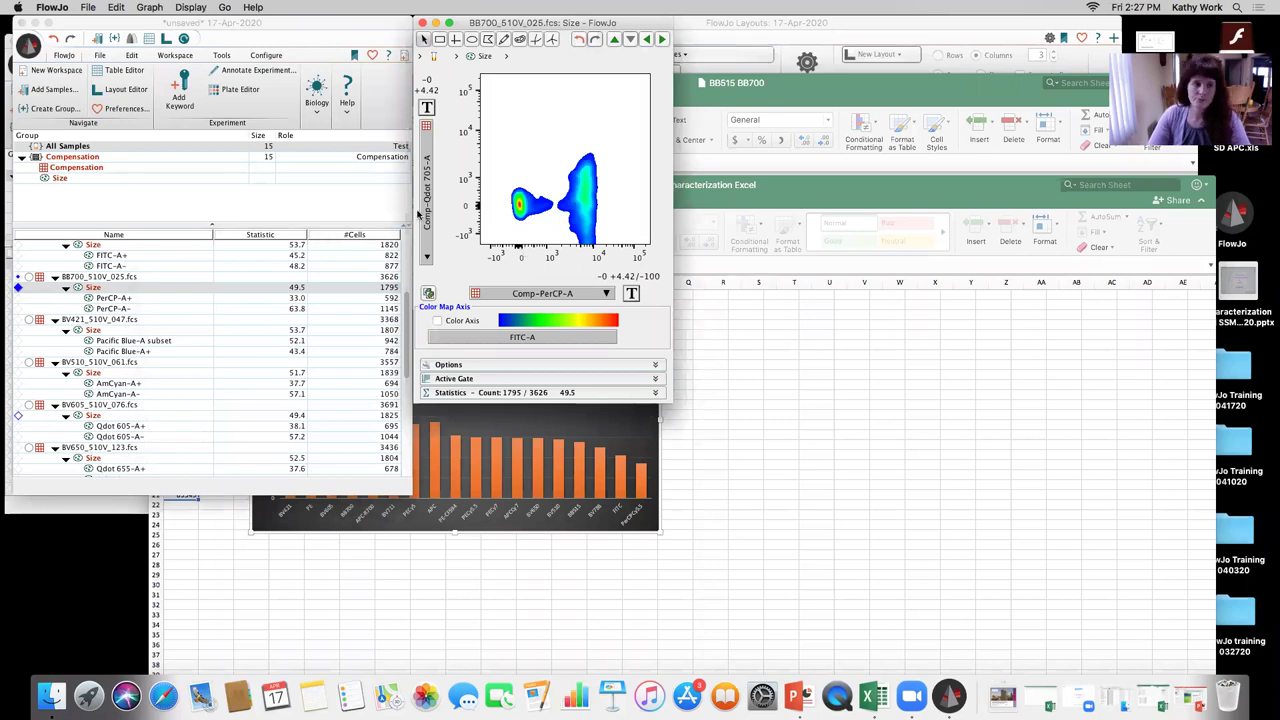
{"action": "double_click", "coordinate": [92, 416]}
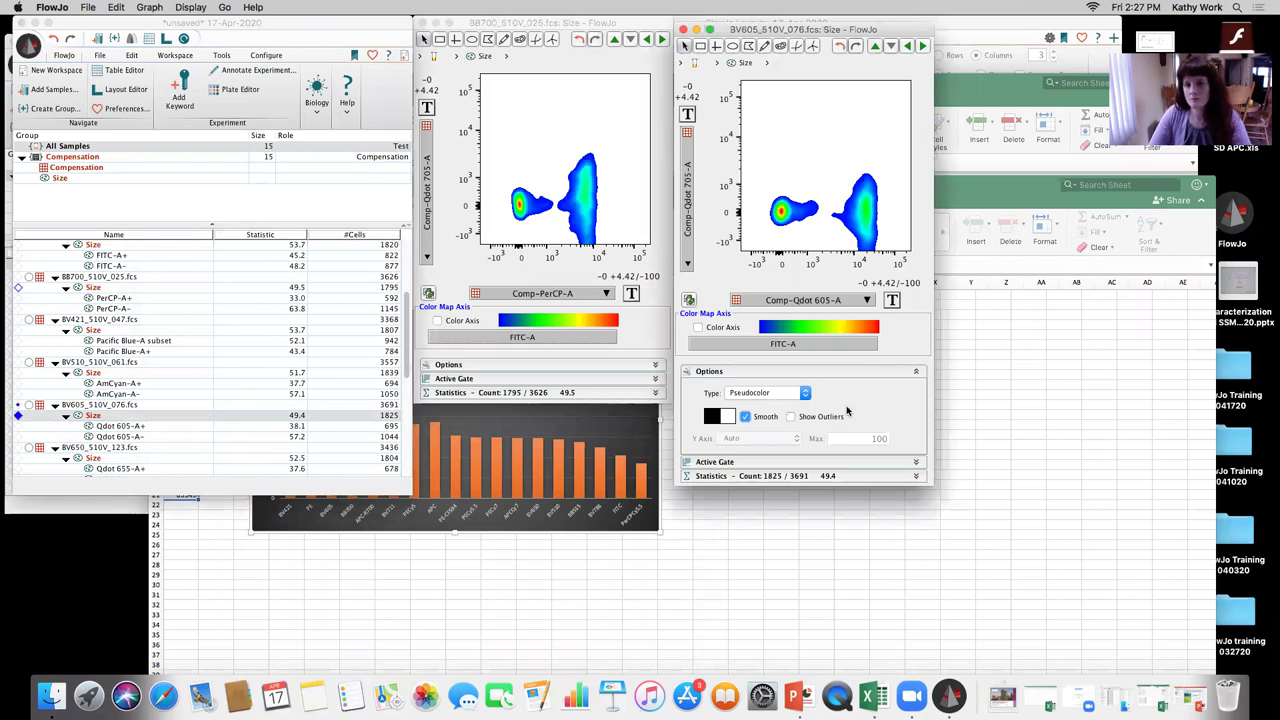
{"action": "left_click", "coordinate": [745, 416]}
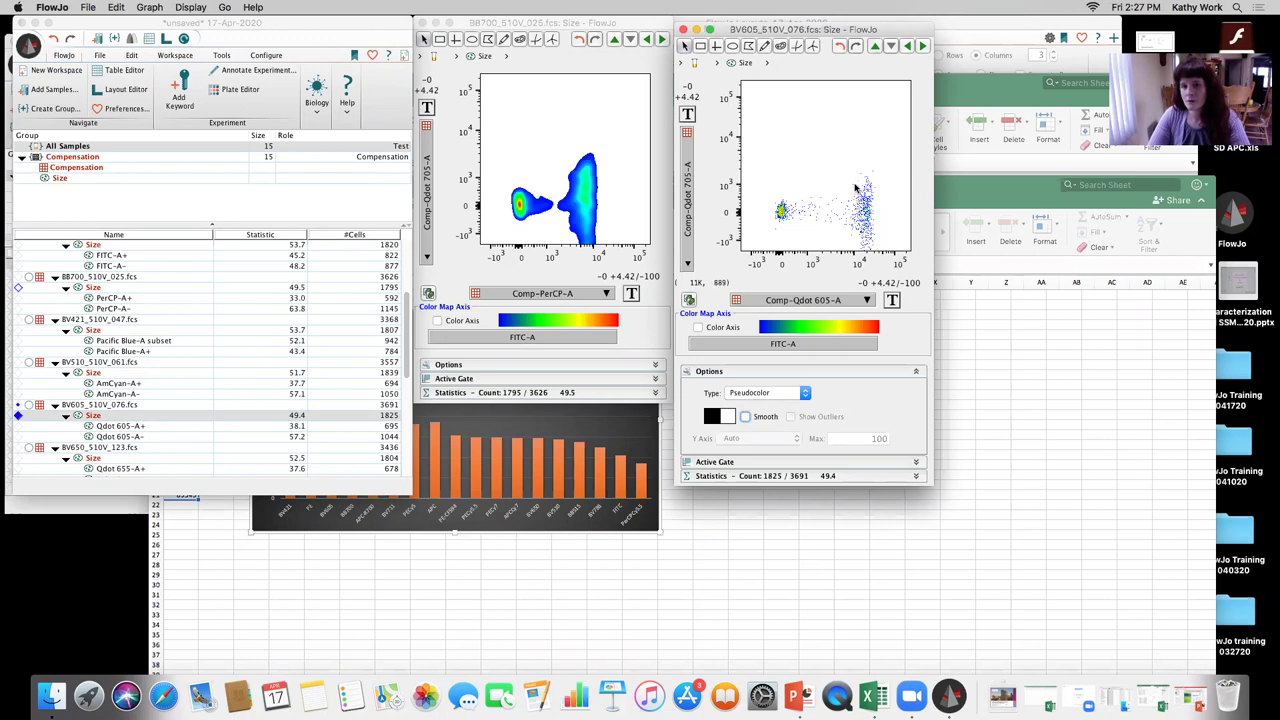
{"action": "left_click_drag", "start_coordinate": [978, 522], "coordinate": [1039, 568]}
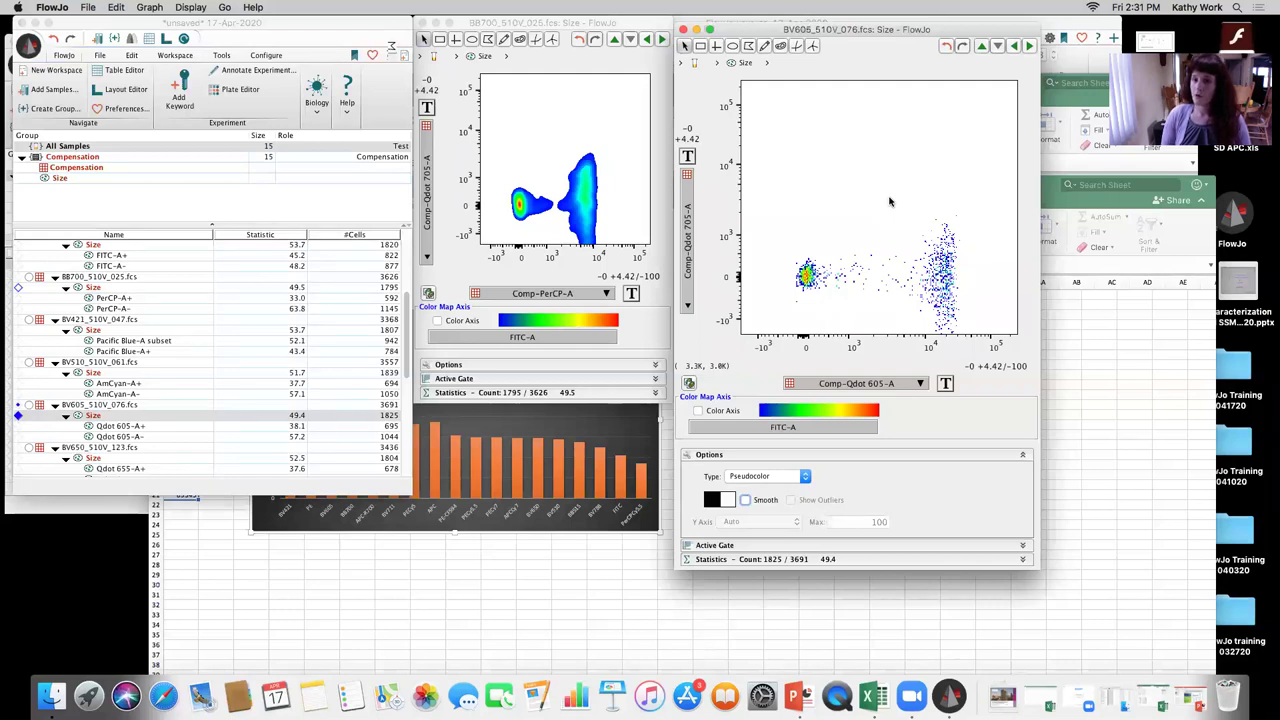
- Change the BV605 plot's Y axis to Histogram and move its graph window lower on the screen
{"action": "left_click", "coordinate": [686, 209]}
{"action": "type", "text": "his"}
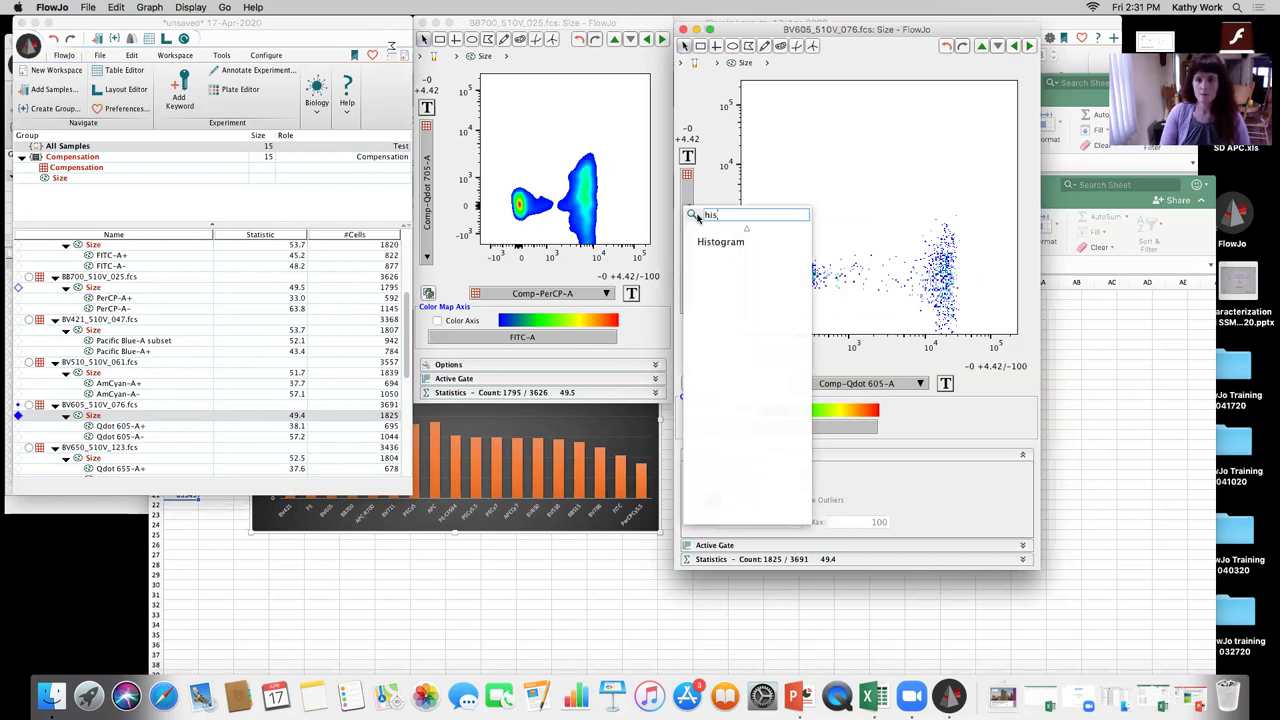
{"action": "left_click", "coordinate": [720, 242]}
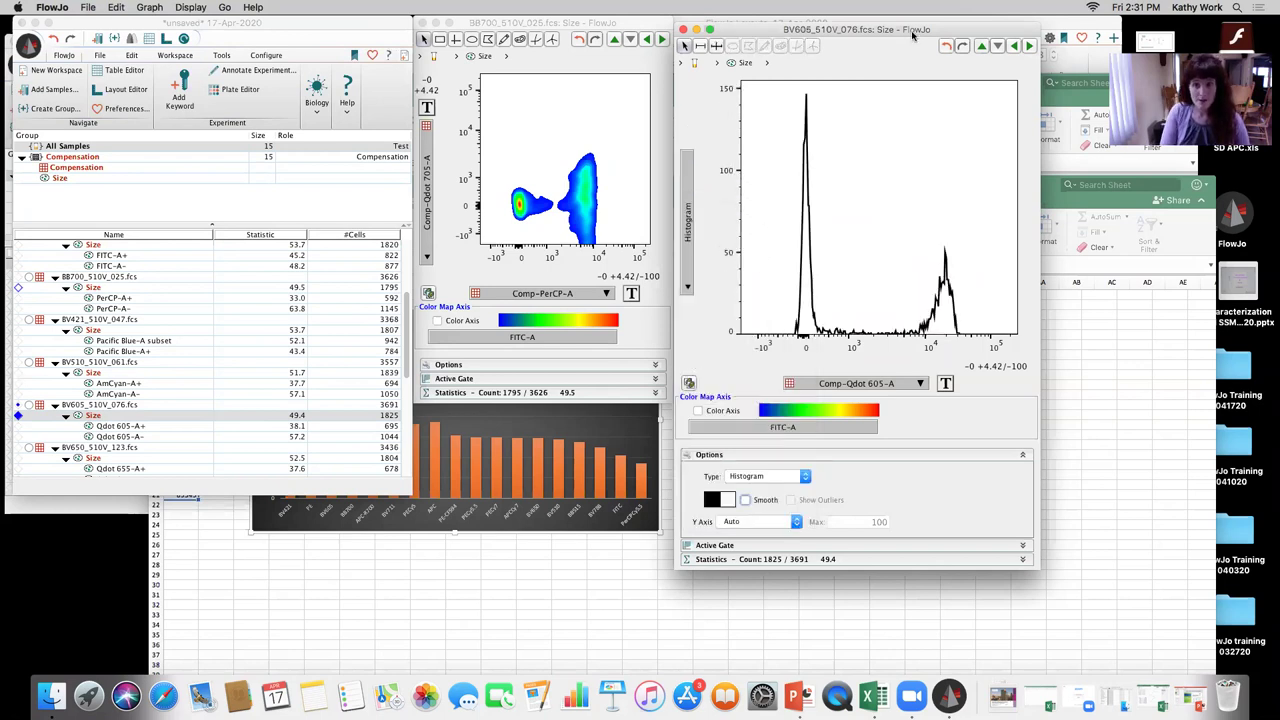
{"action": "left_click_drag", "start_coordinate": [912, 35], "coordinate": [912, 123]}
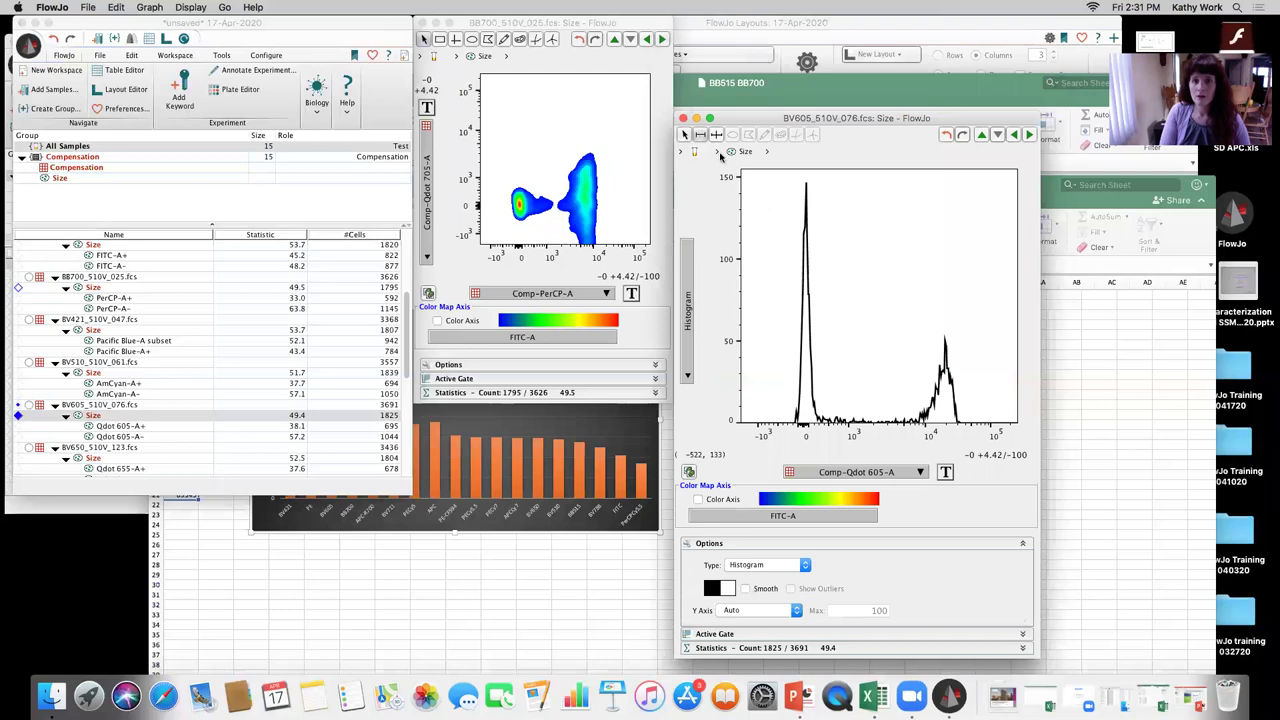
- Draw a range gate around the positive Comp-Qdot 605-A peak, name it Target value BV605, and tighten it slightly around the peak
{"action": "left_click_drag", "start_coordinate": [913, 340], "coordinate": [968, 342]}
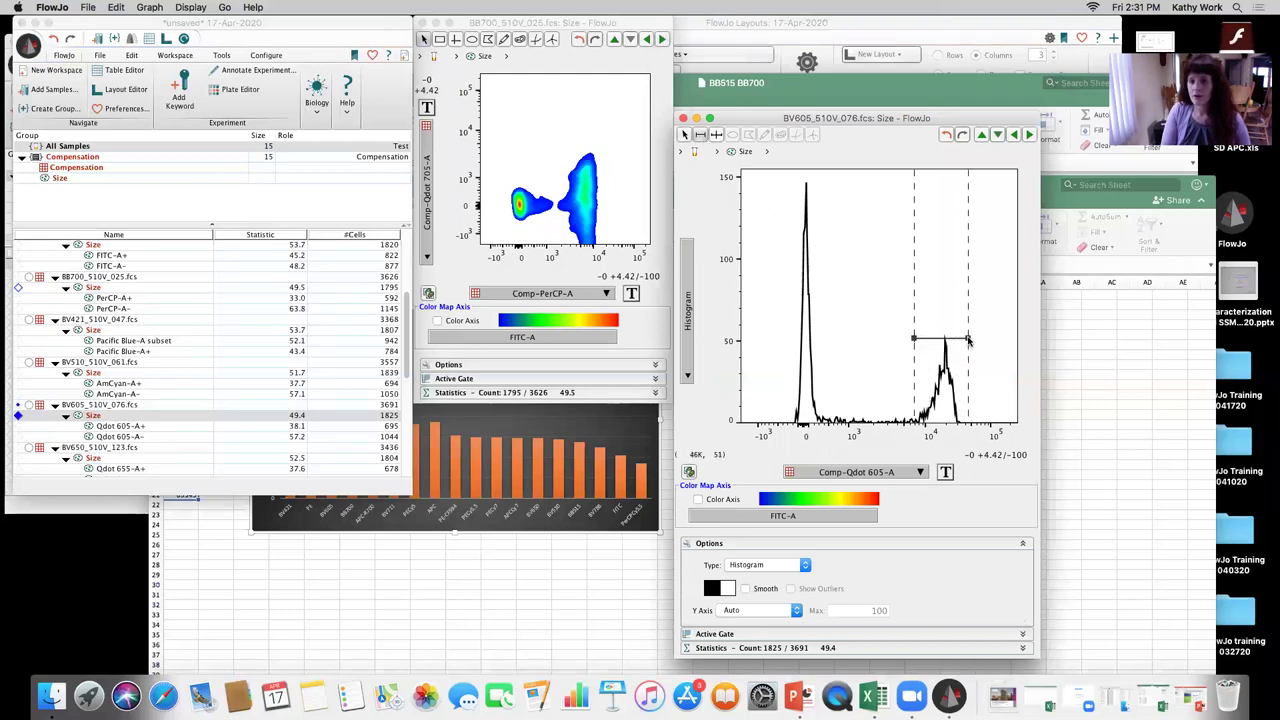
{"action": "type", "text": "Target valuye"}
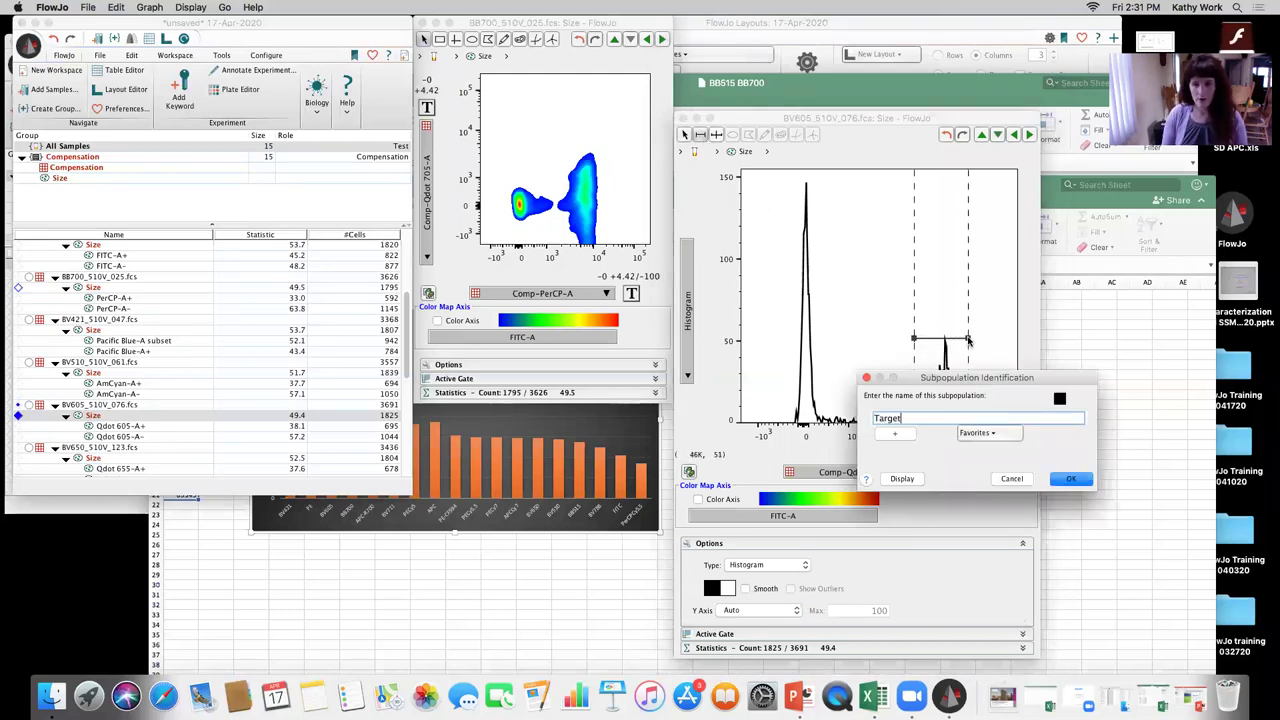
{"action": "key", "text": "BackSpace"}
{"action": "key", "text": "BackSpace"}
{"action": "key", "text": "BackSpace"}
{"action": "type", "text": "e "}
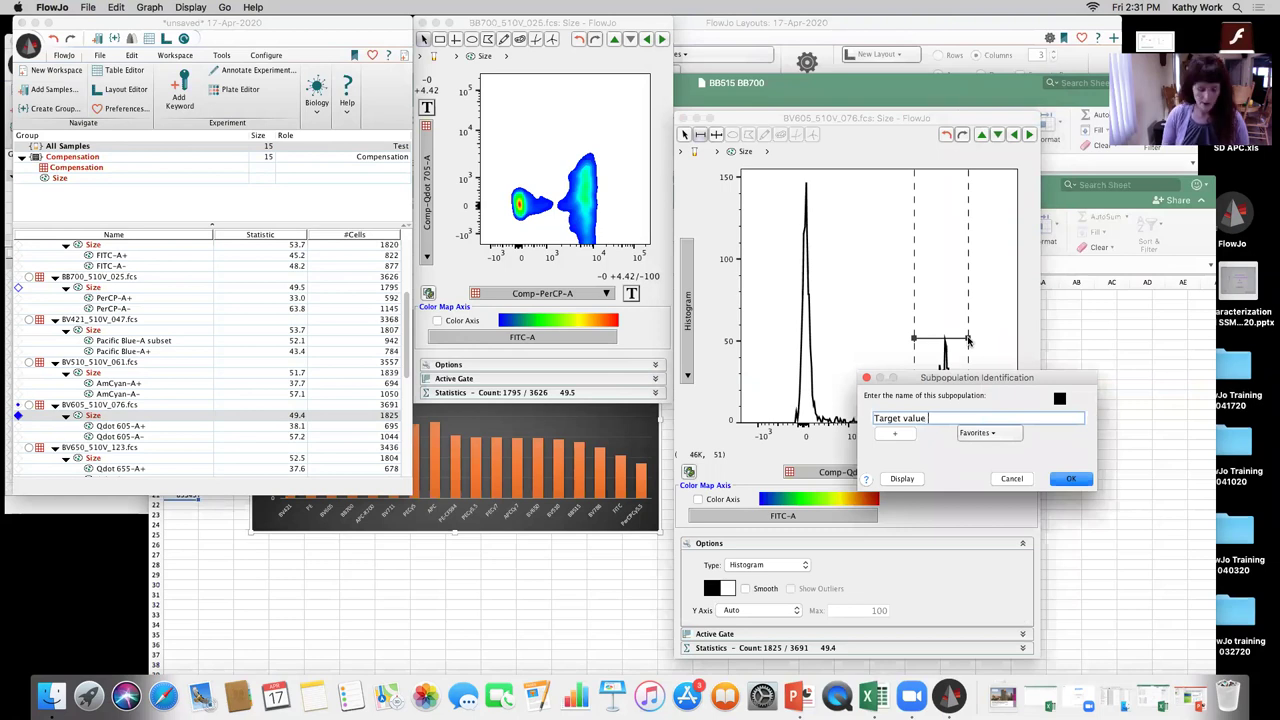
{"action": "type", "text": "BV605"}
{"action": "key", "text": "Return"}
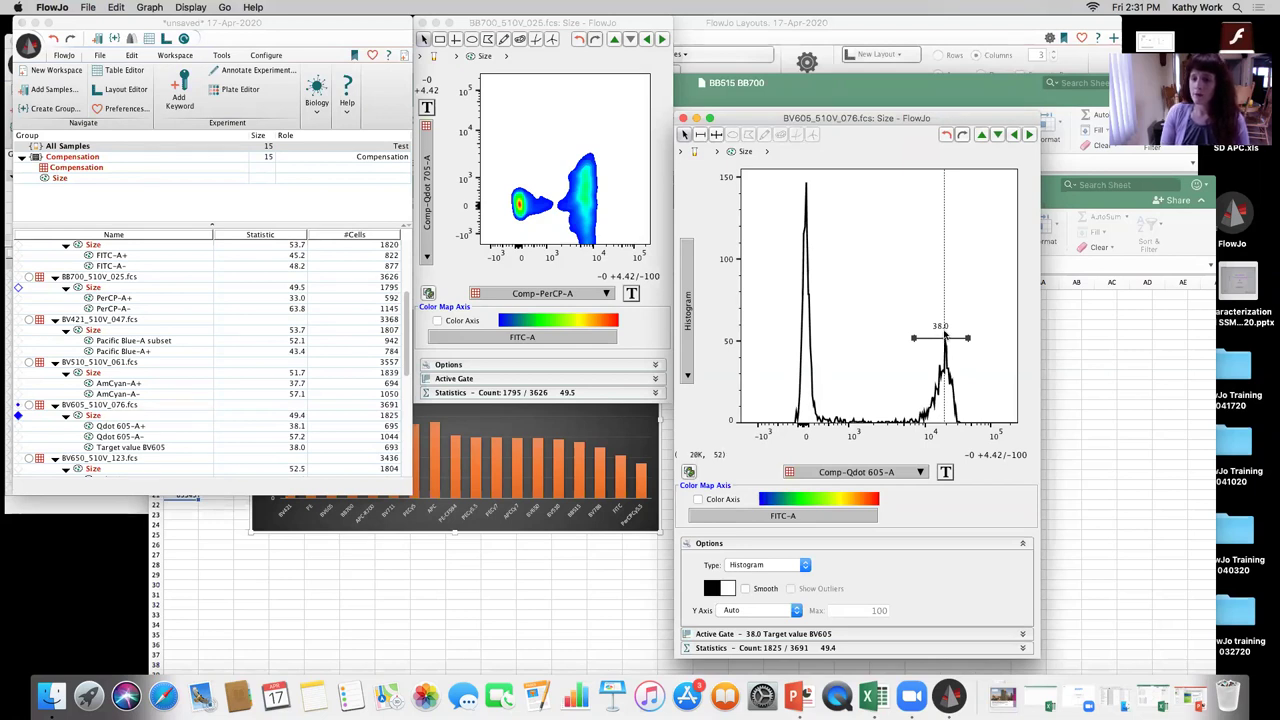
{"action": "left_click_drag", "start_coordinate": [940, 327], "coordinate": [966, 343]}
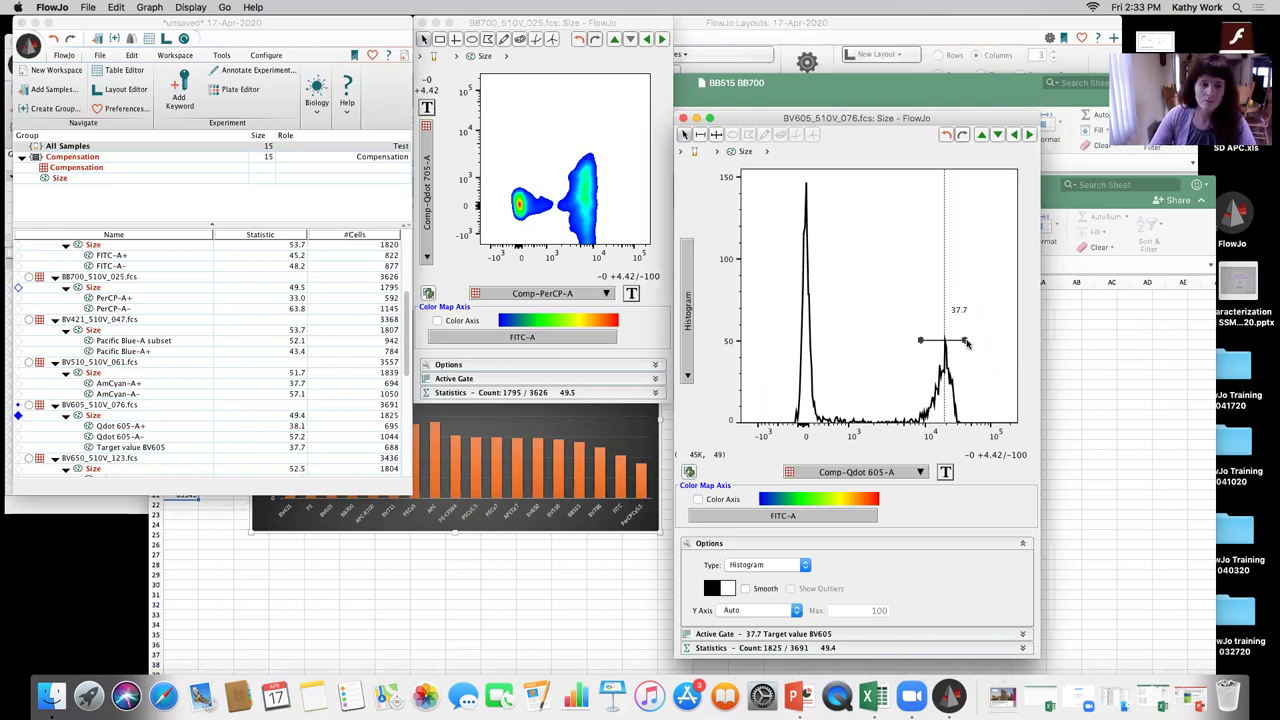
- Switch to Safari and search the web for "new england cytometry compensation"
{"action": "right_click", "coordinate": [163, 697]}
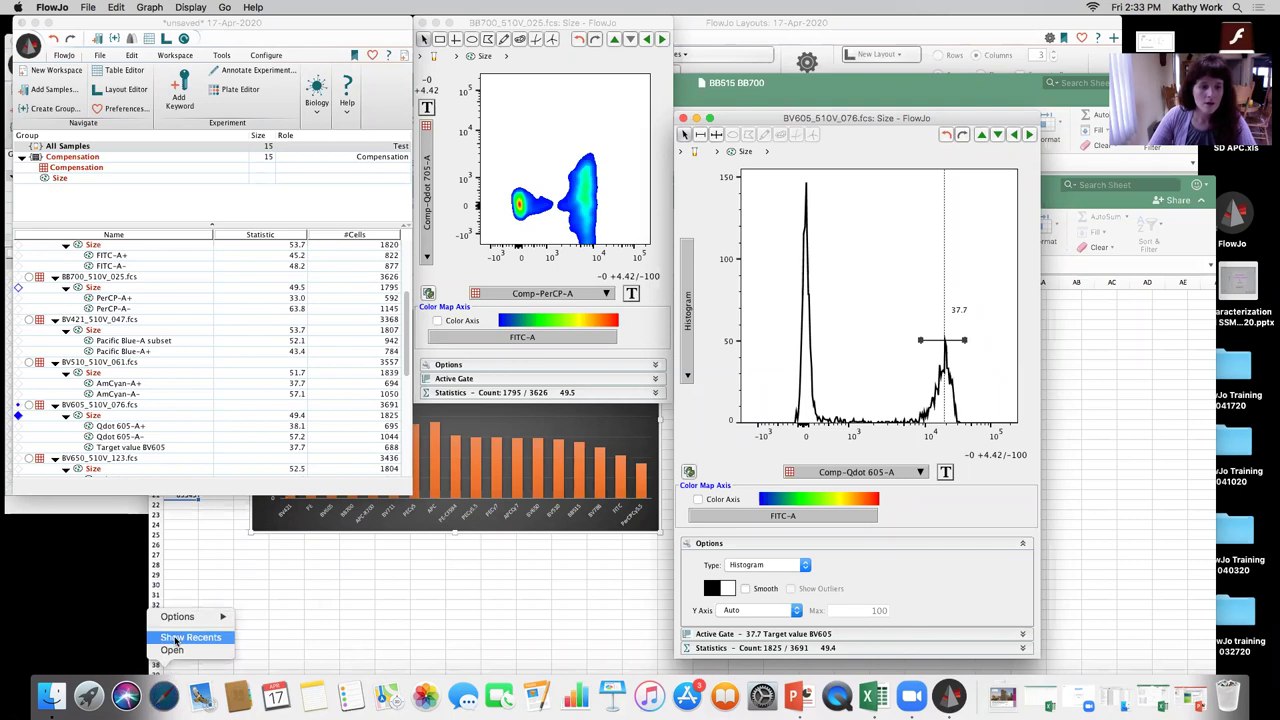
{"action": "left_click", "coordinate": [159, 697]}
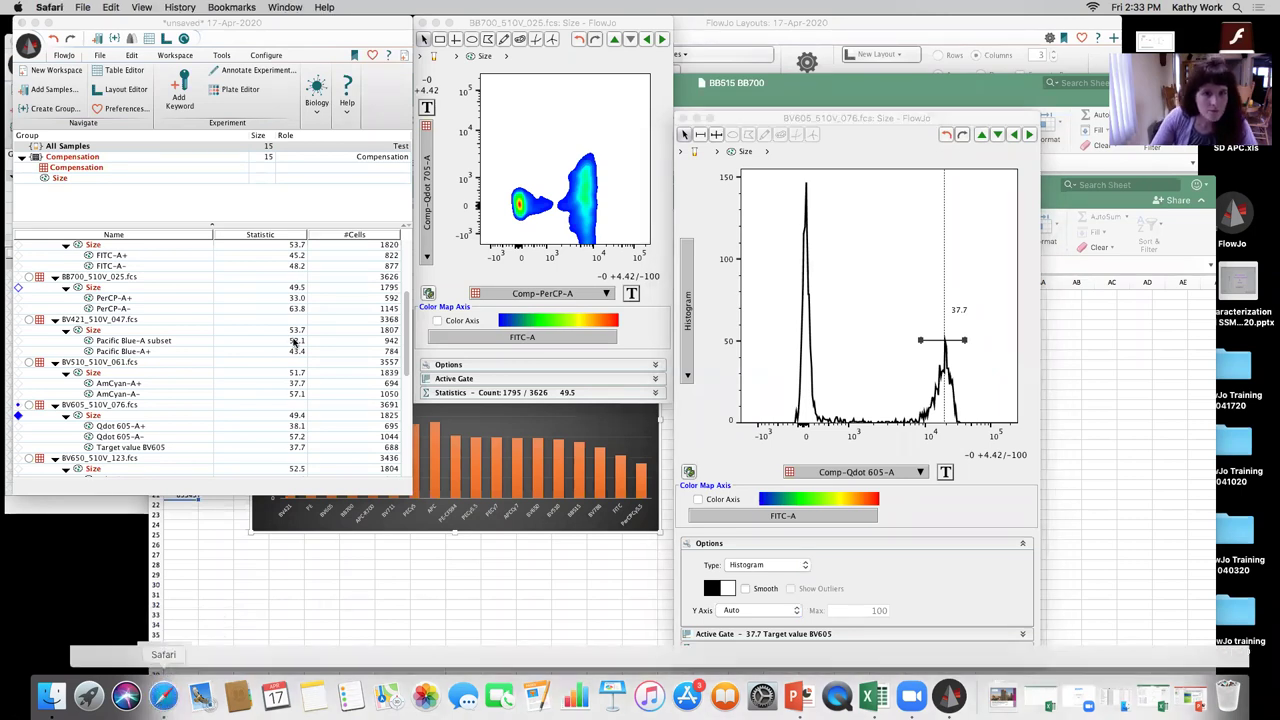
{"action": "type", "text": "new england ncytm"}
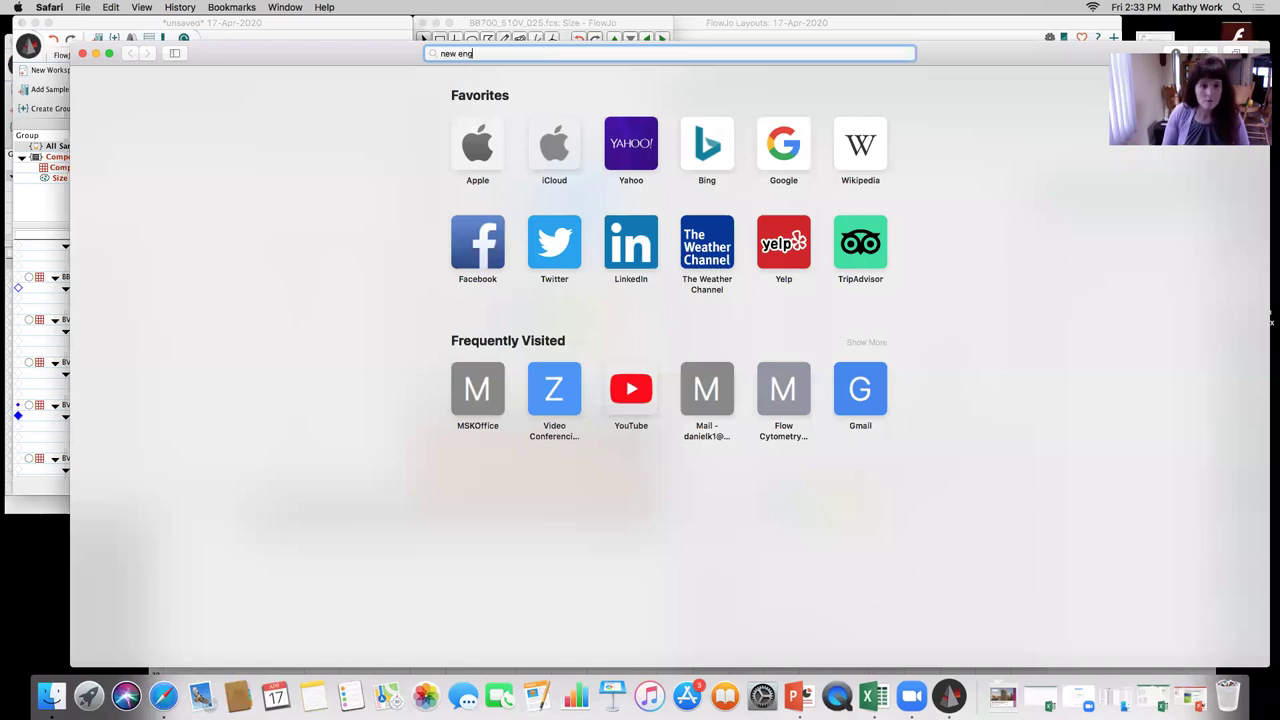
{"action": "key", "text": "BackSpace"}
{"action": "key", "text": "BackSpace"}
{"action": "key", "text": "BackSpace"}
{"action": "key", "text": "BackSpace"}
{"action": "key", "text": "BackSpace"}
{"action": "type", "text": "c"}
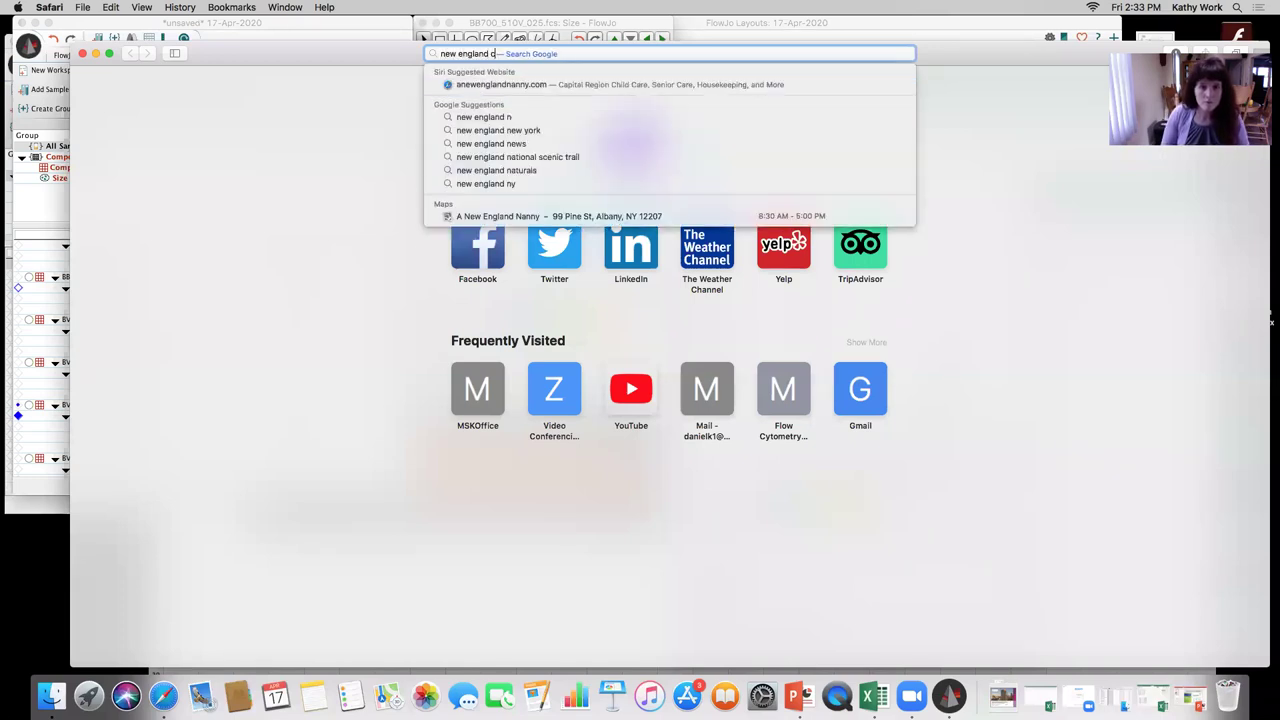
{"action": "type", "text": "ytometry"}
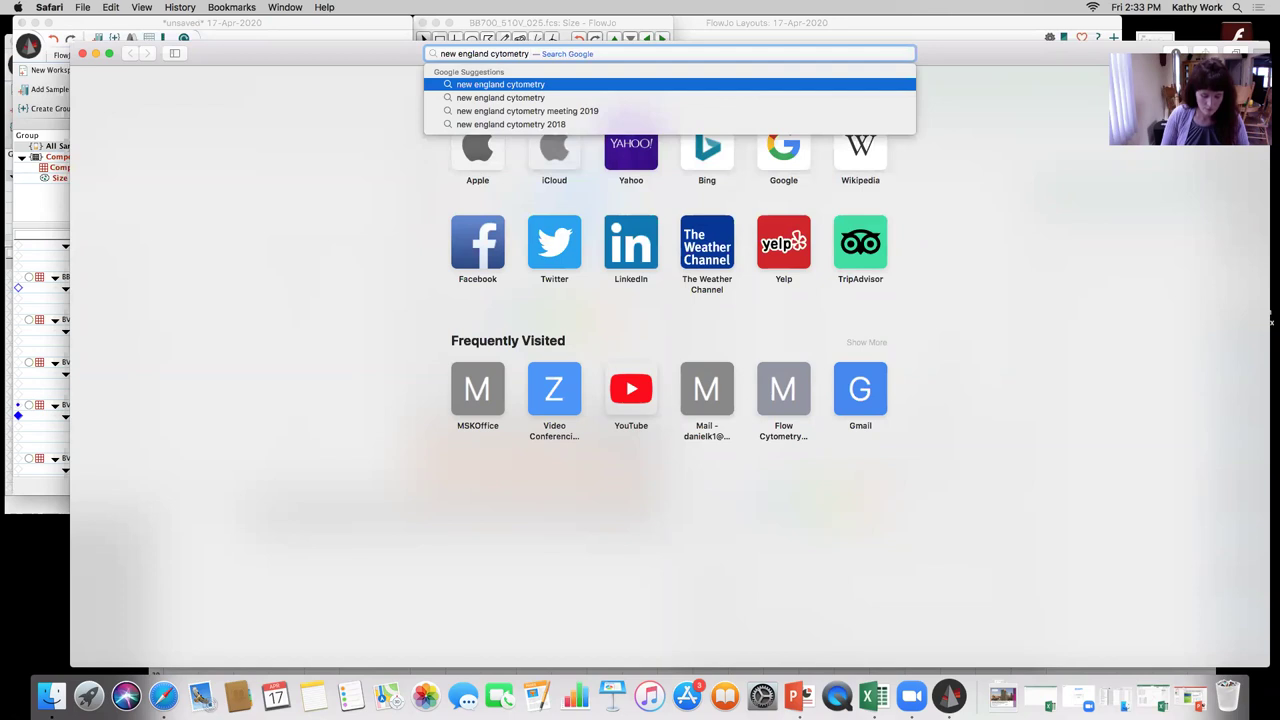
{"action": "type", "text": " compensation"}
{"action": "key", "text": "Return"}
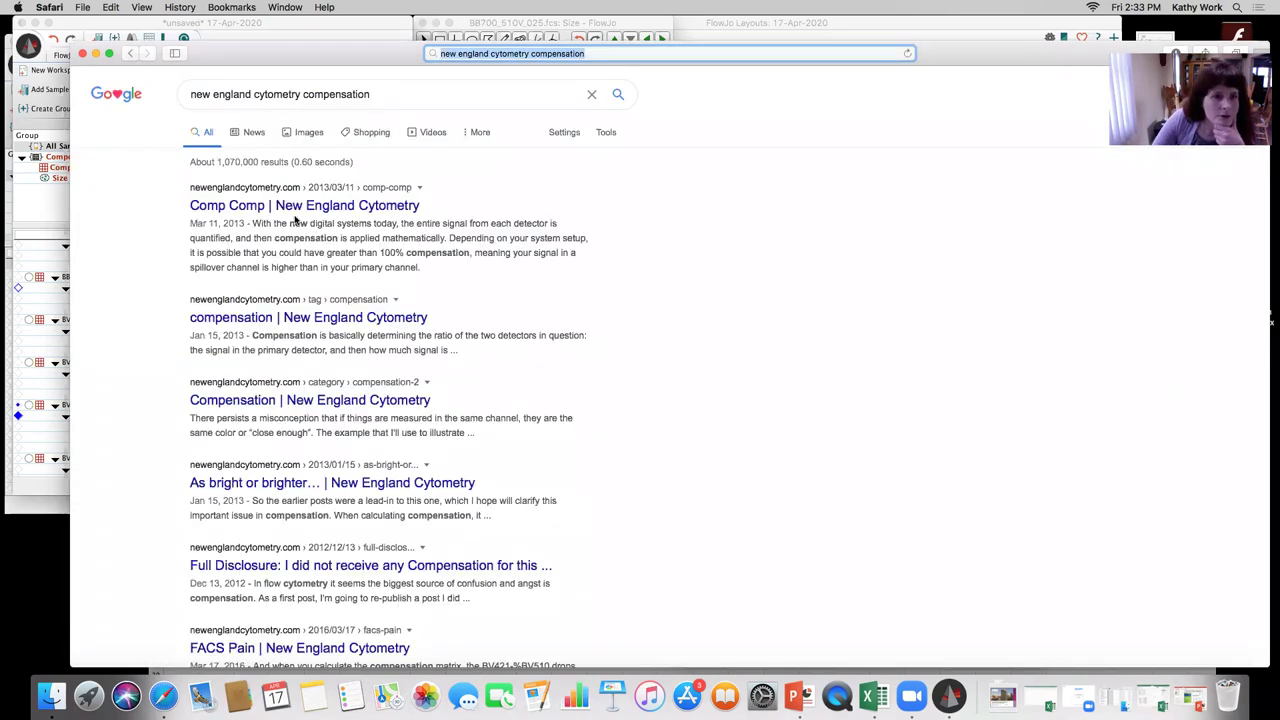
- Open the Comp Comp article on New England Cytometry and examine its FITC/PE histograms, compensation value table and dot plots
{"action": "left_click", "coordinate": [289, 210]}
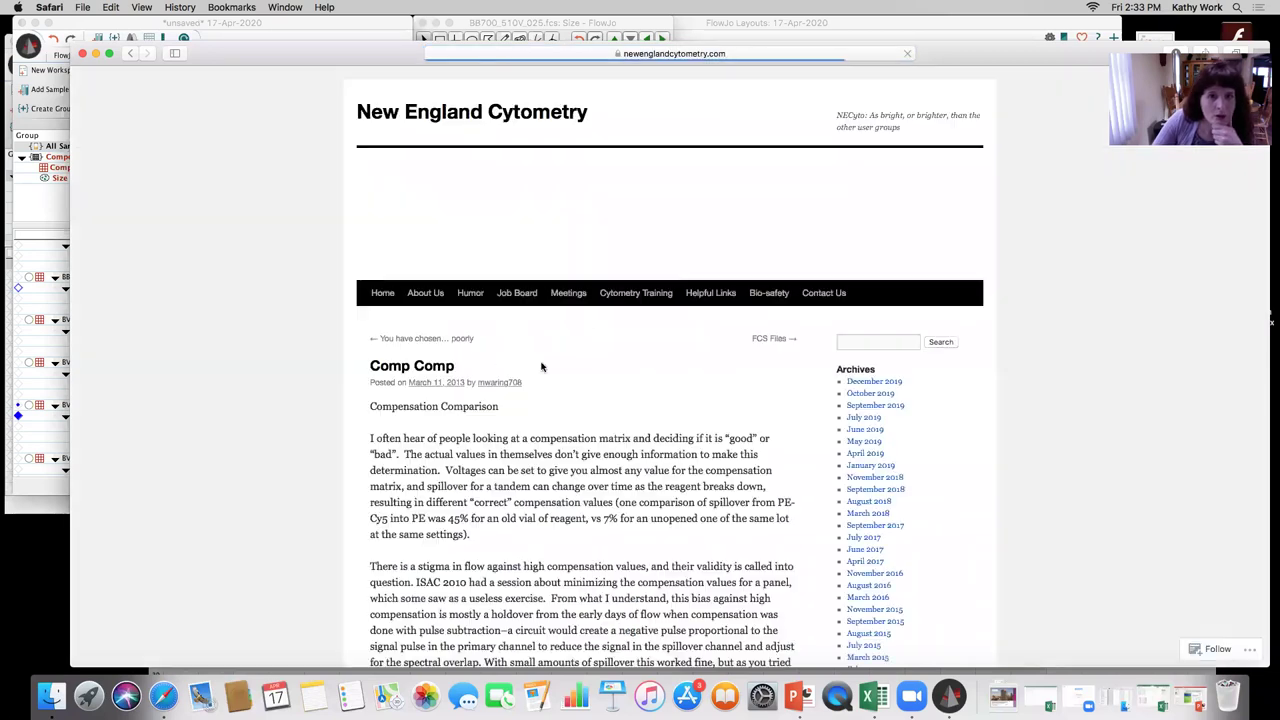
{"action": "scroll", "coordinate": [646, 368], "scroll_direction": "down", "scroll_amount": 15}
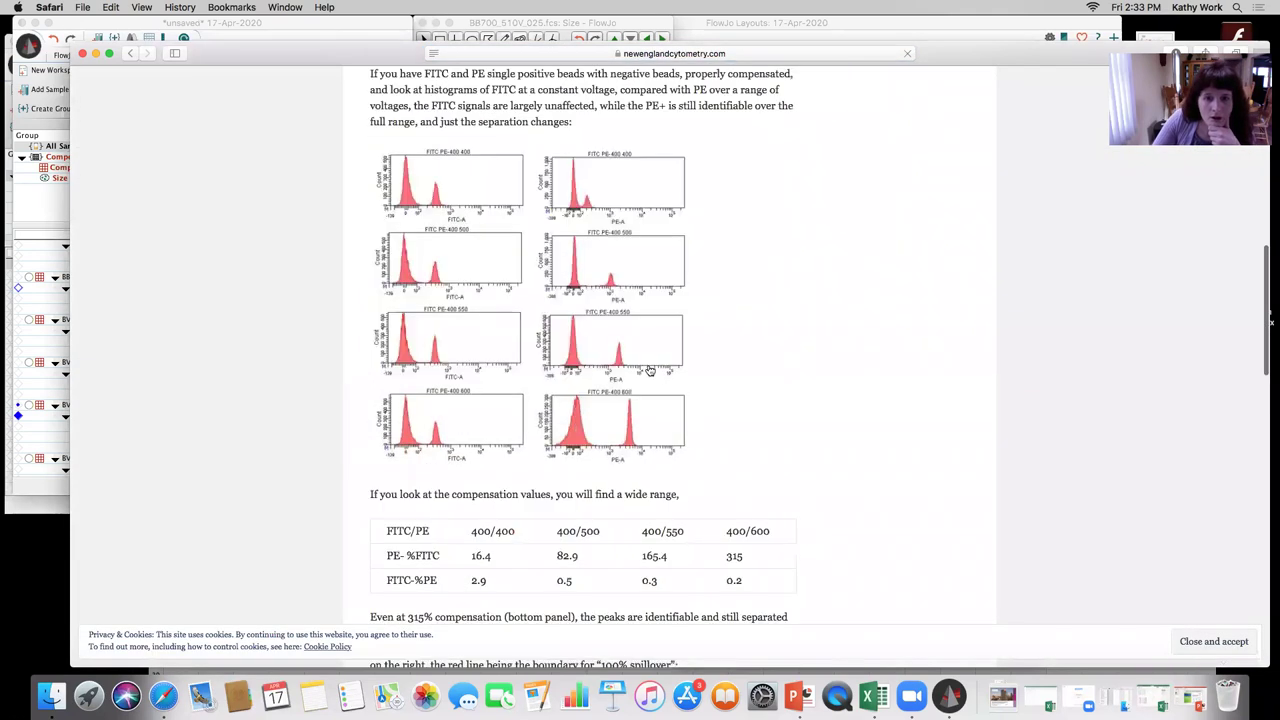
{"action": "scroll", "coordinate": [650, 370], "scroll_direction": "down", "scroll_amount": 10}
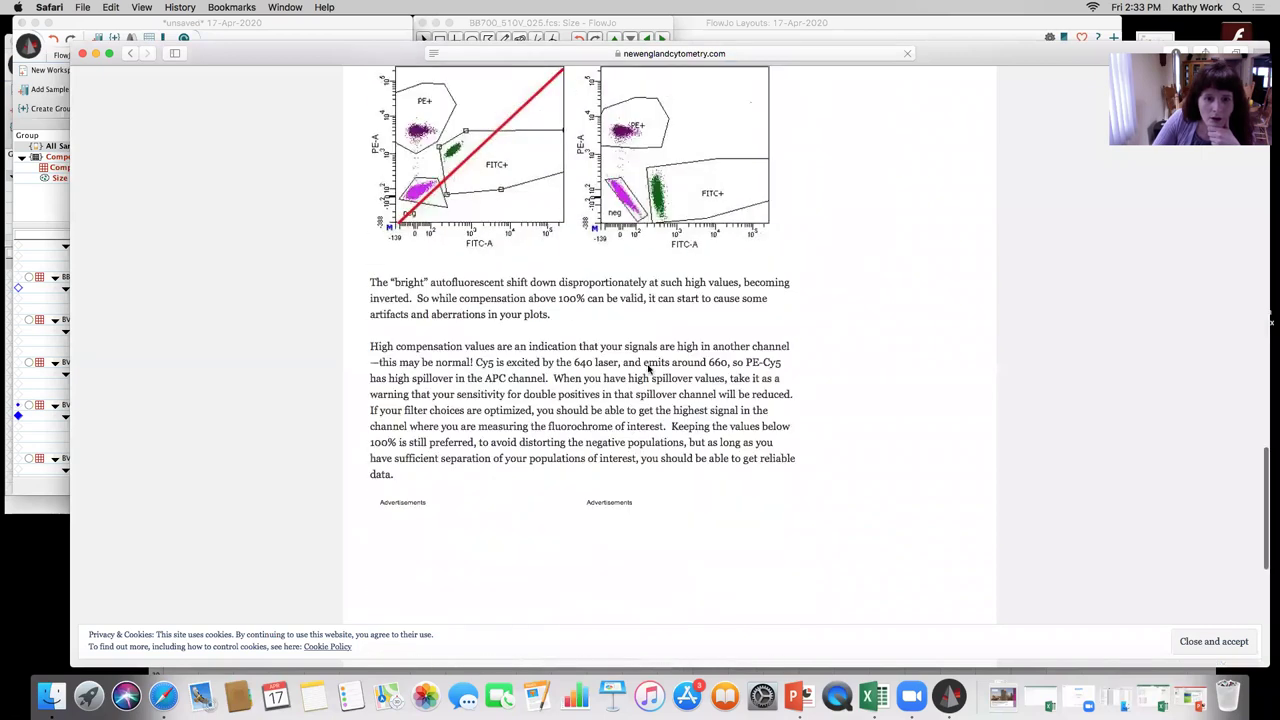
{"action": "scroll", "coordinate": [650, 370], "scroll_direction": "up", "scroll_amount": 3}
{"action": "scroll", "coordinate": [650, 370], "scroll_direction": "up", "scroll_amount": 3}
{"action": "scroll", "coordinate": [650, 370], "scroll_direction": "down", "scroll_amount": 10}
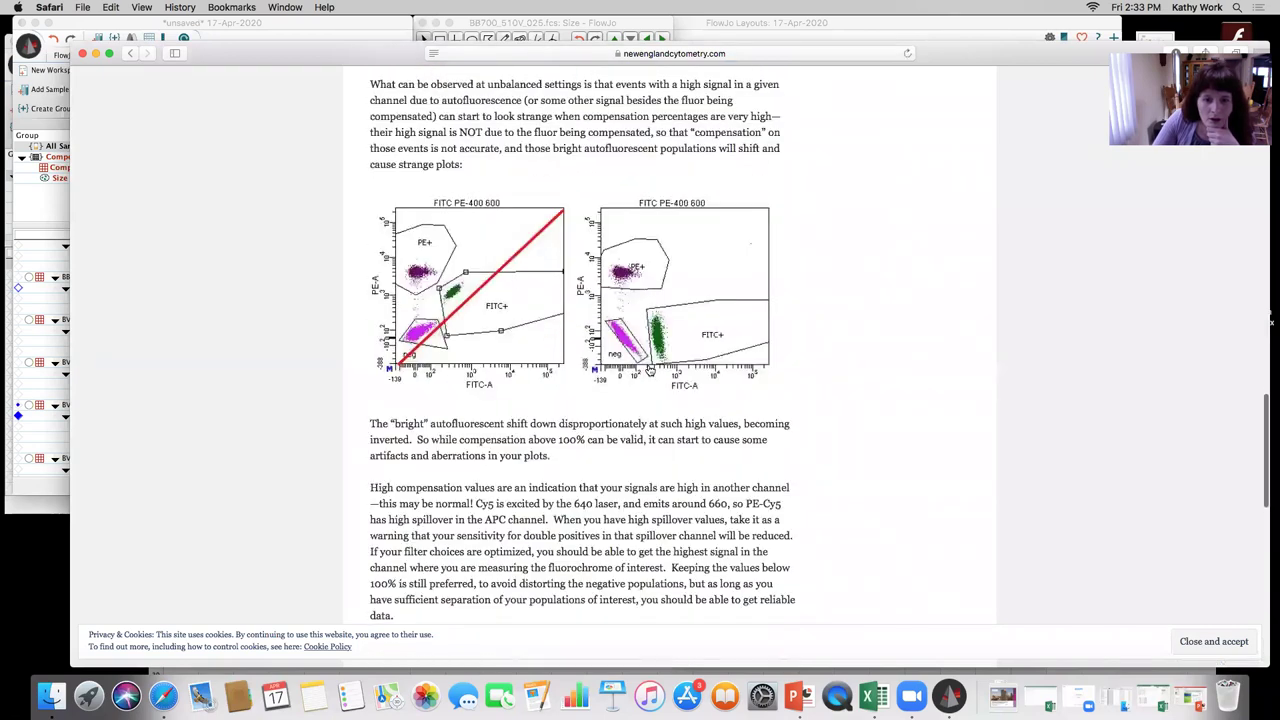
{"action": "scroll", "coordinate": [650, 370], "scroll_direction": "down", "scroll_amount": 5}
{"action": "scroll", "coordinate": [650, 370], "scroll_direction": "up", "scroll_amount": 15}
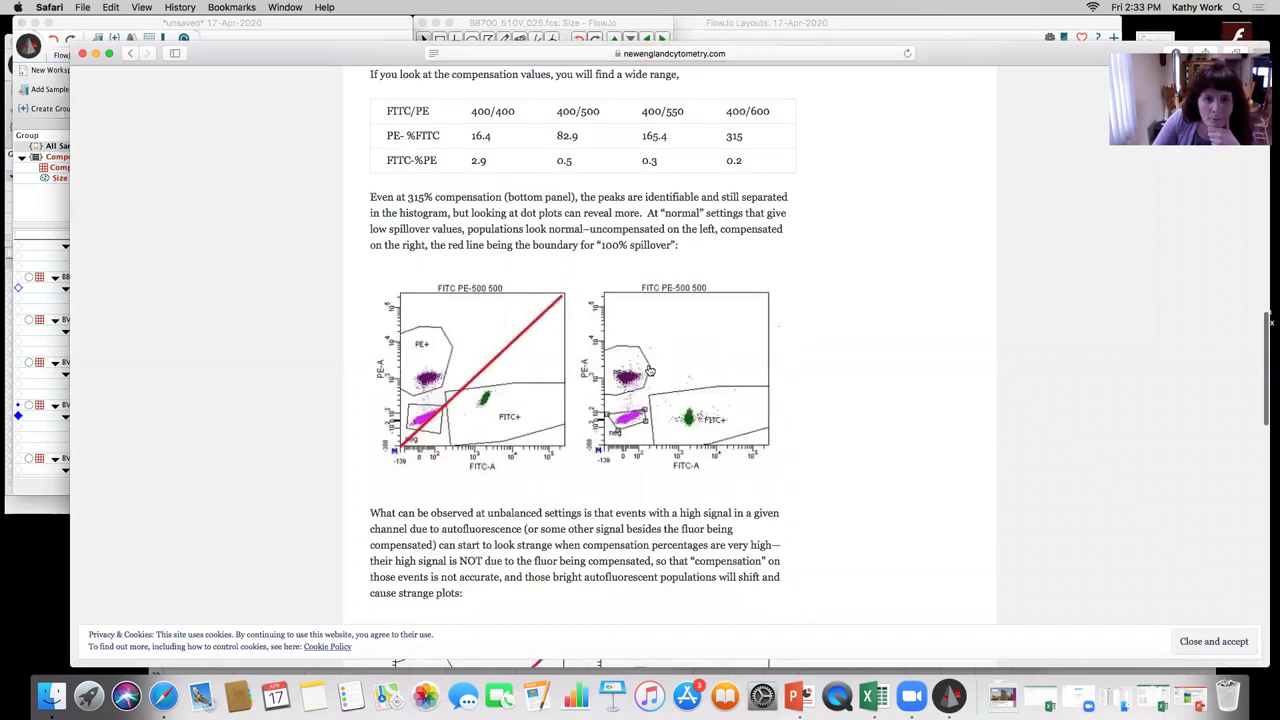
{"action": "scroll", "coordinate": [650, 371], "scroll_direction": "up", "scroll_amount": 10}
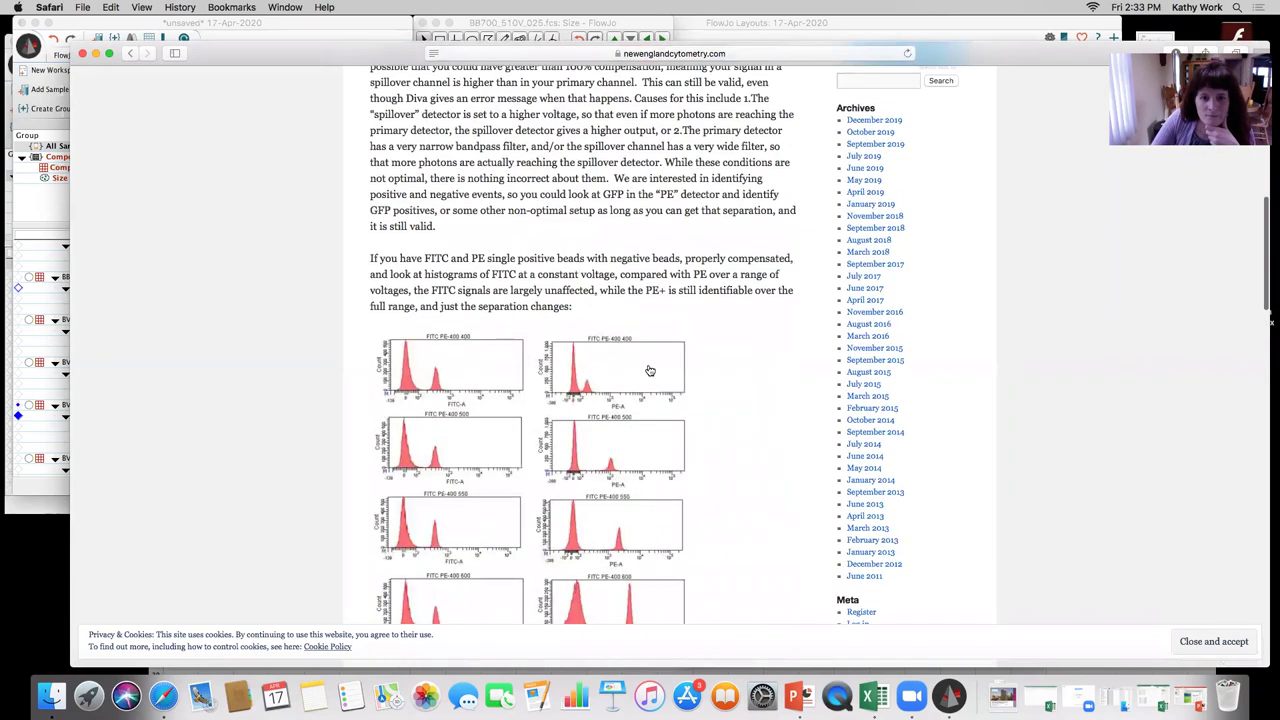
{"action": "scroll", "coordinate": [650, 371], "scroll_direction": "down", "scroll_amount": 5}
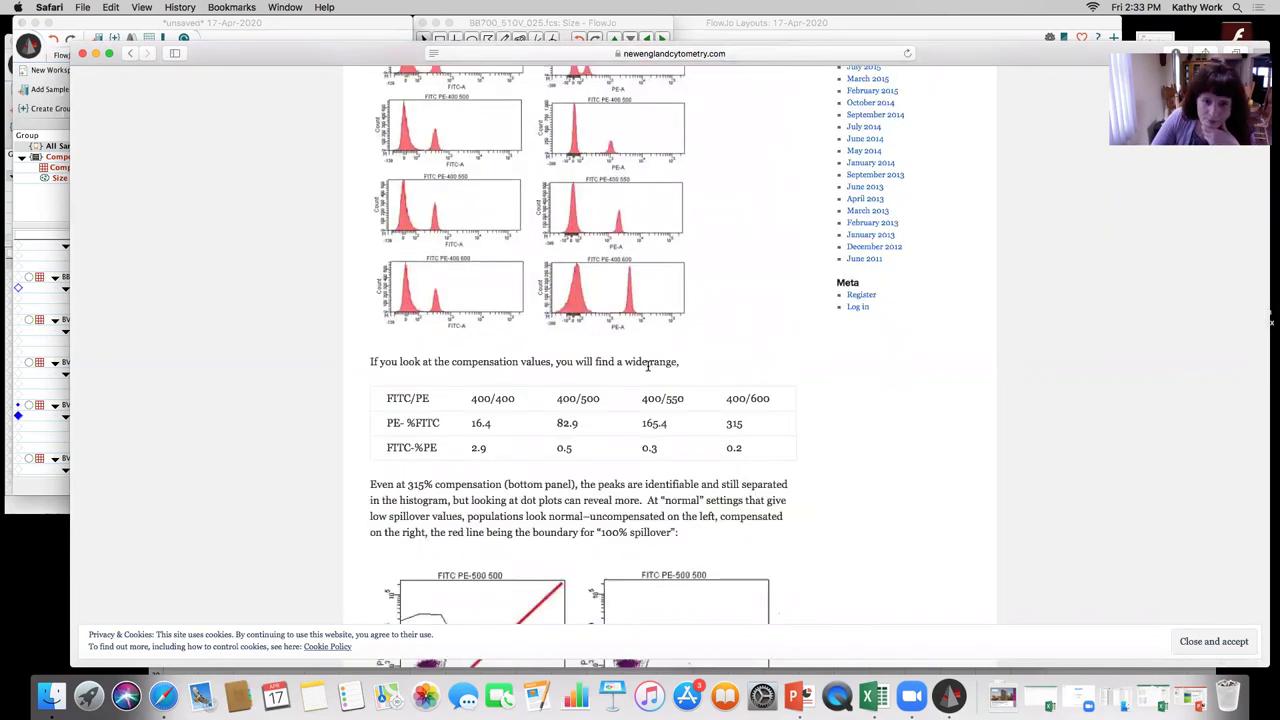
{"action": "scroll", "coordinate": [648, 366], "scroll_direction": "down", "scroll_amount": 3}
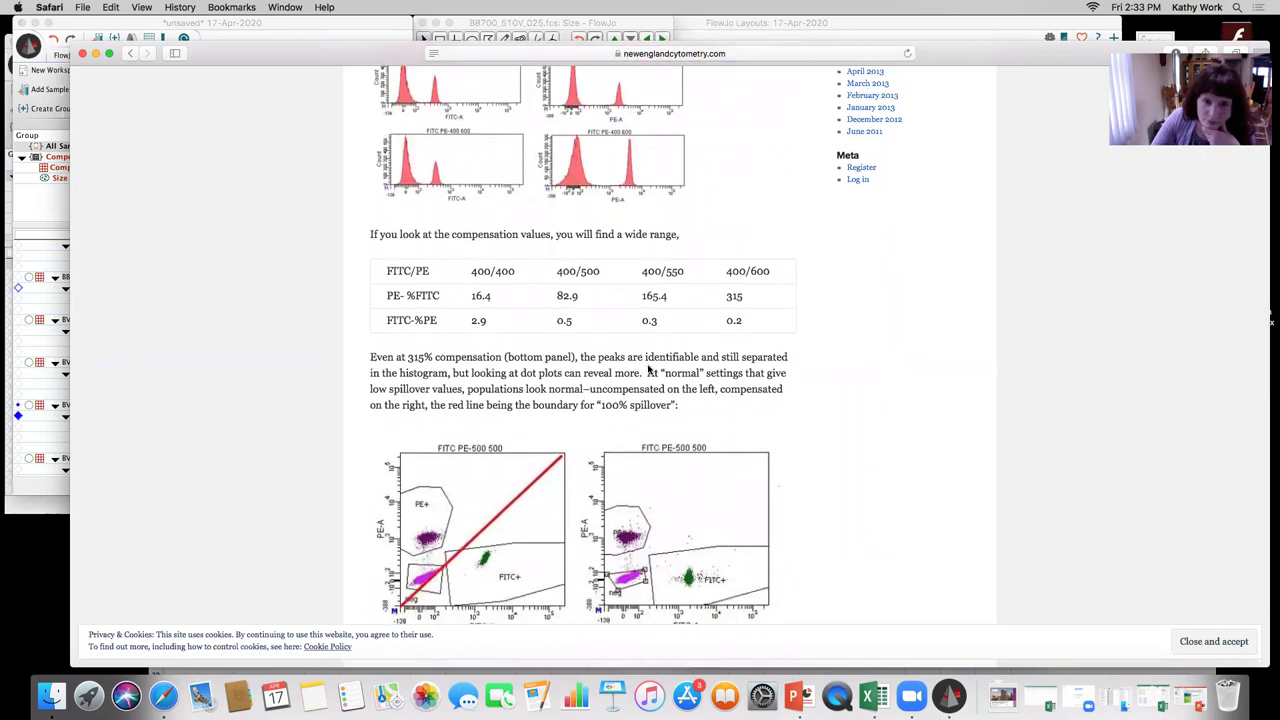
{"action": "scroll", "coordinate": [648, 371], "scroll_direction": "down", "scroll_amount": 6}
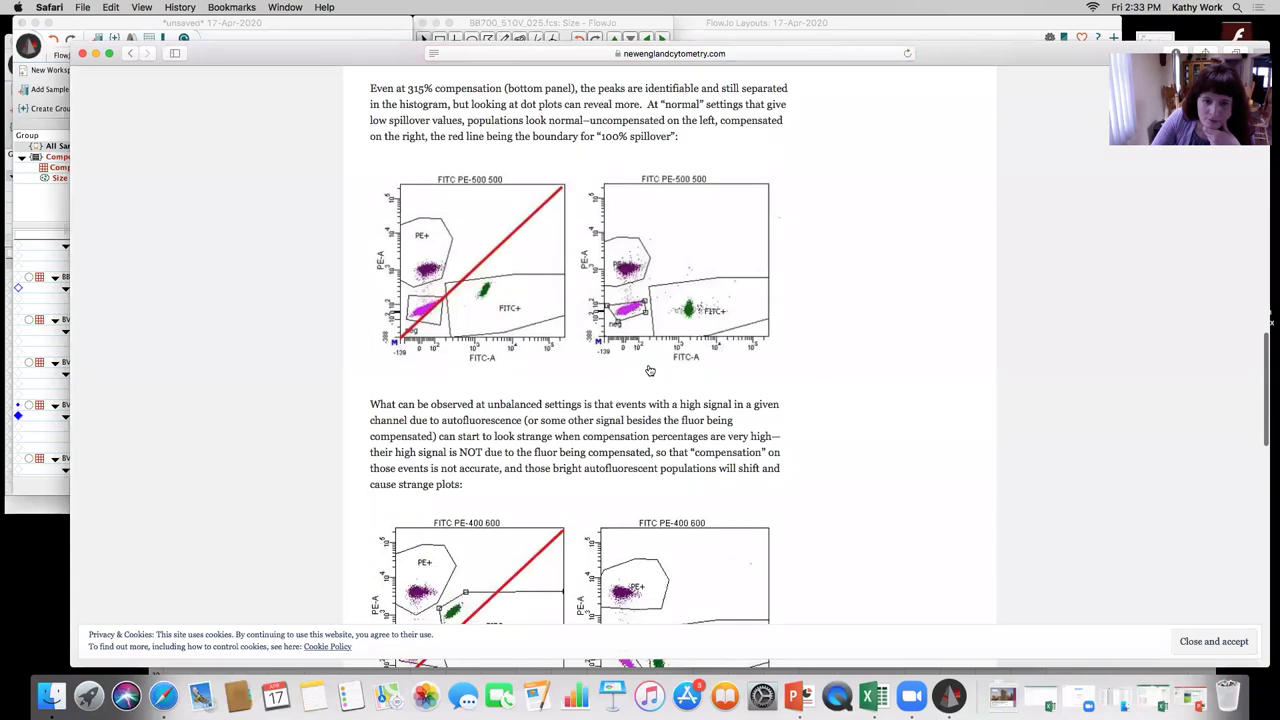
{"action": "scroll", "coordinate": [649, 371], "scroll_direction": "up", "scroll_amount": 3}
{"action": "scroll", "coordinate": [649, 371], "scroll_direction": "down", "scroll_amount": 5}
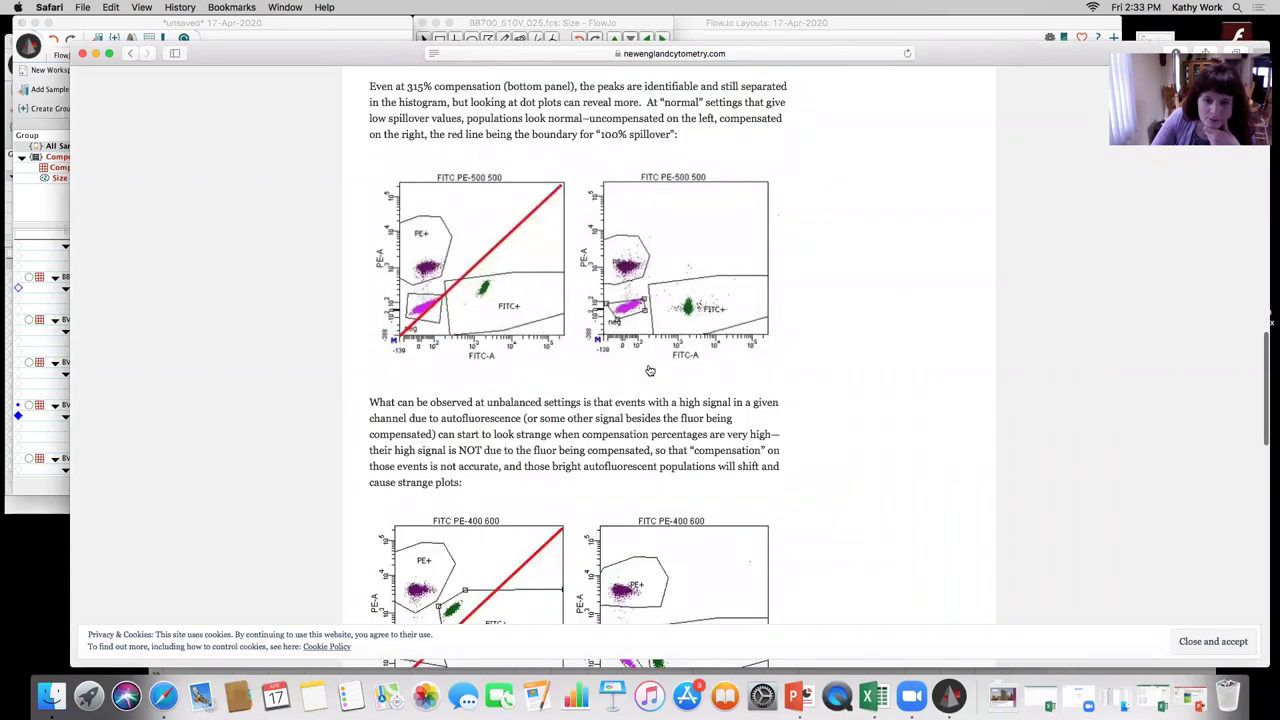
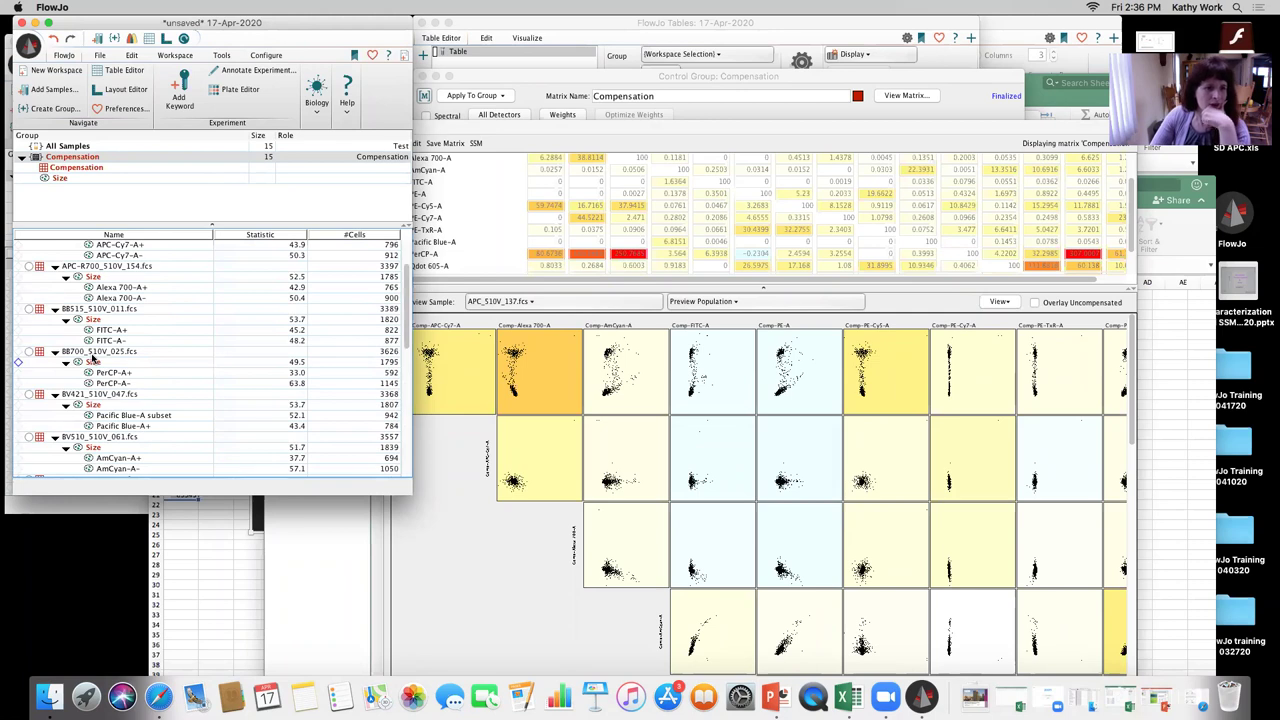
- Switch back to FlowJo, reopen the BB700 Size plot, and arrange it beside the Compensation matrix window
{"action": "double_click", "coordinate": [93, 372]}
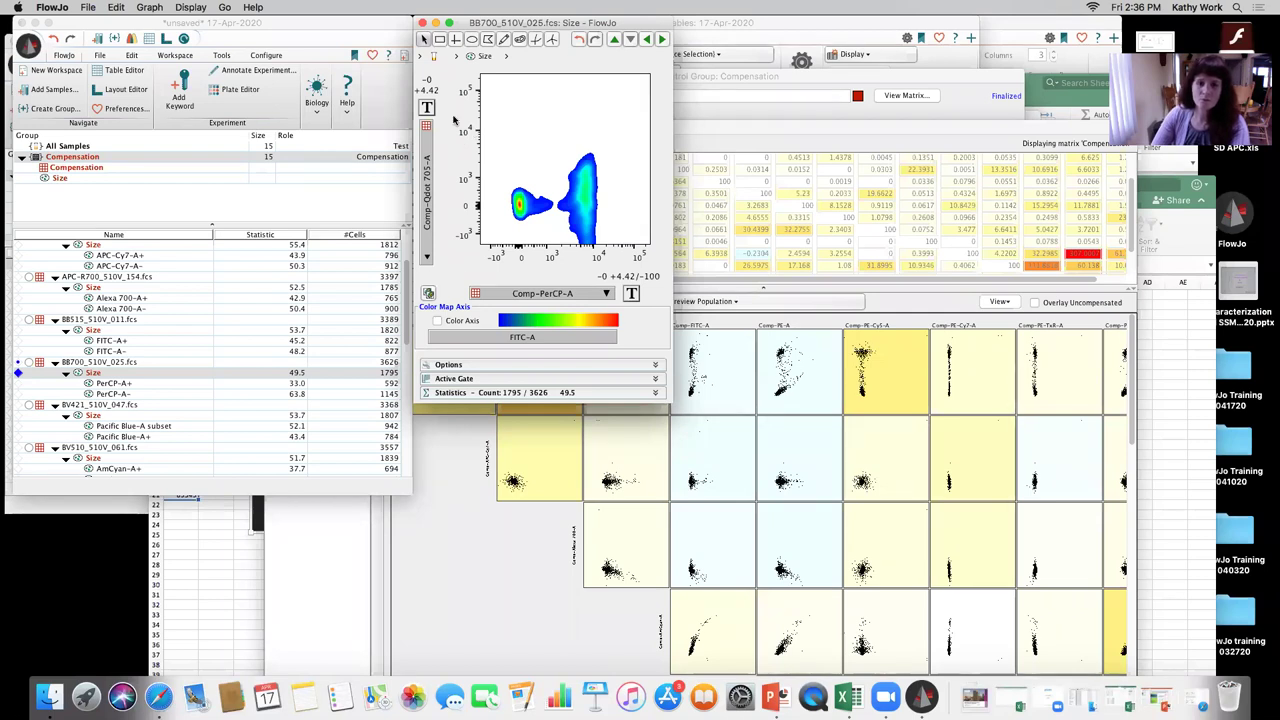
{"action": "left_click_drag", "start_coordinate": [512, 23], "coordinate": [178, 239]}
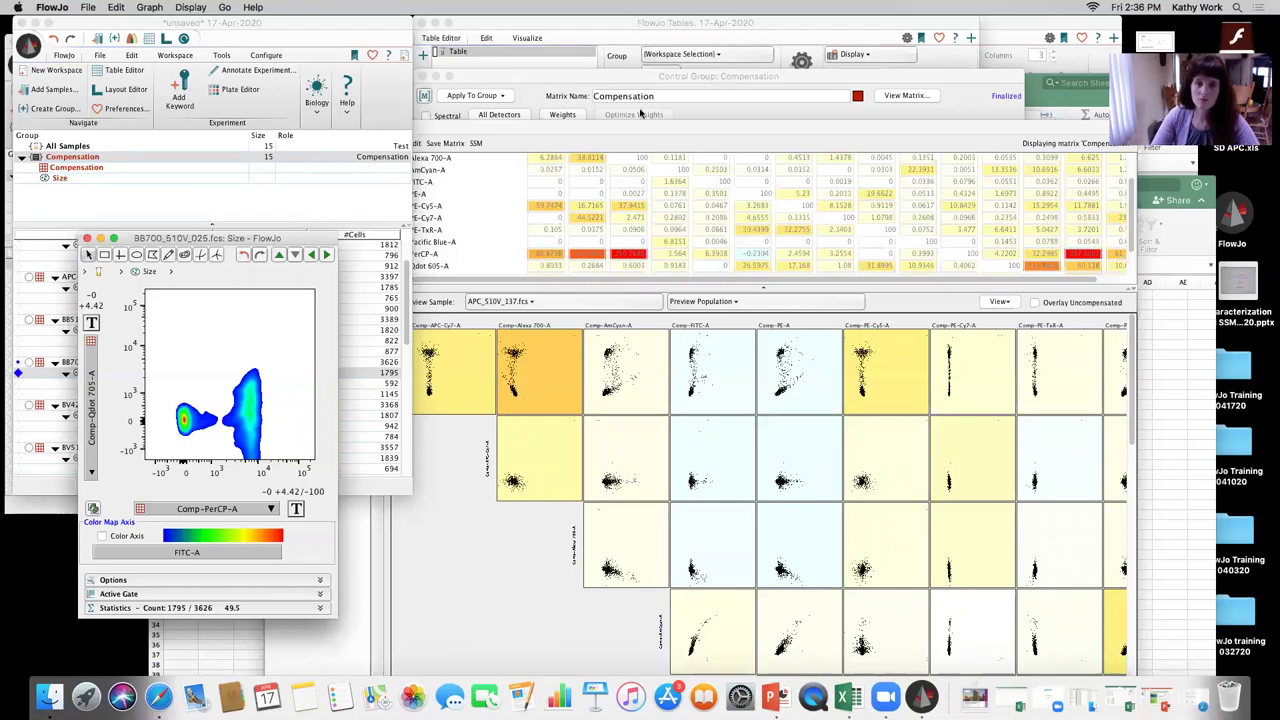
{"action": "double_click", "coordinate": [694, 94]}
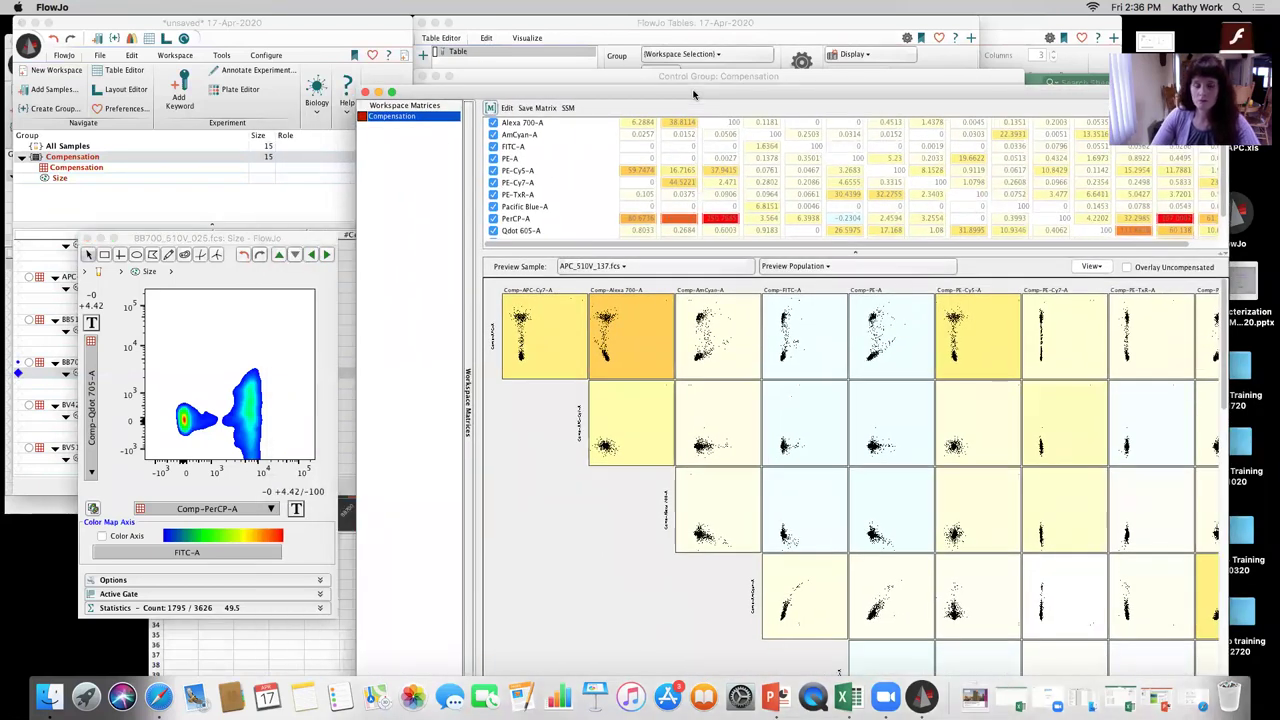